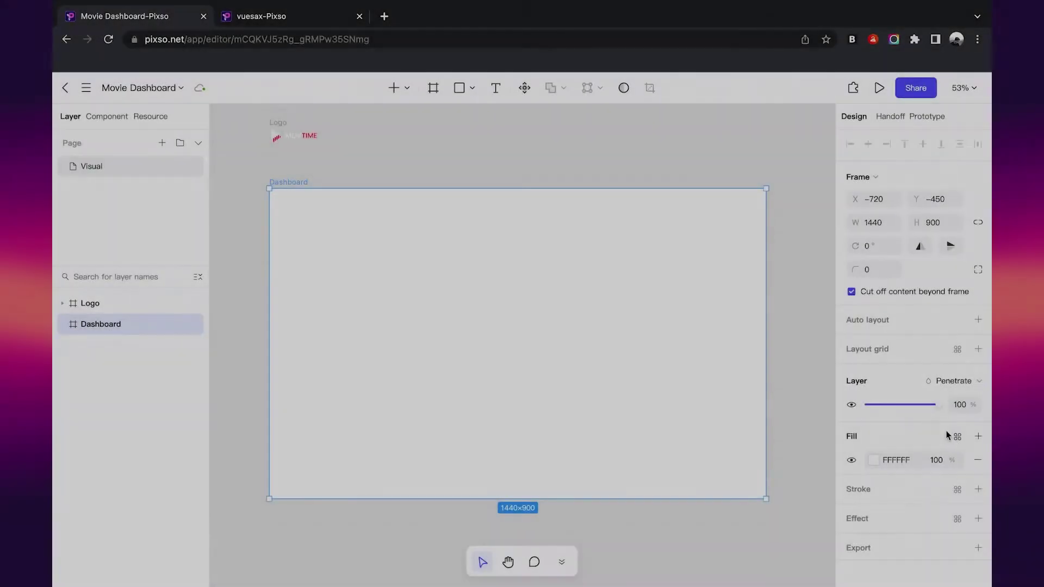
Step: Apply the Background colour style to the Dashboard frame's fill
left_click(952, 433)
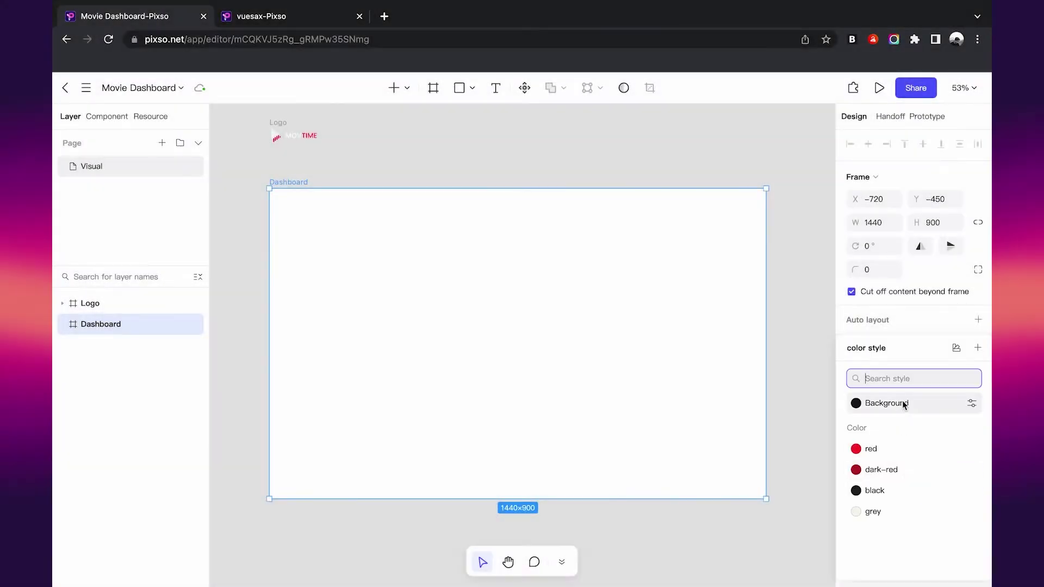
left_click(904, 404)
key("Escape")
scroll(582, 349, "up", 3)
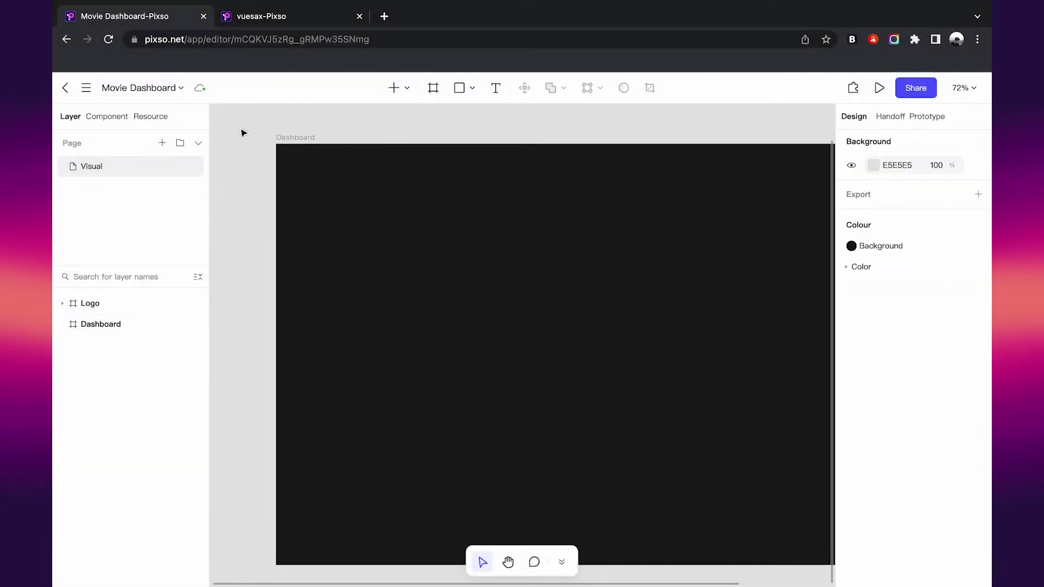
Step: Draw a 268×900 sidebar rectangle at the frame's left edge and fill it black
left_click(458, 88)
left_click(354, 166)
mouse_move(354, 166)
left_mouse_down()
mouse_move(299, 167)
mouse_move(402, 566)
left_mouse_up()
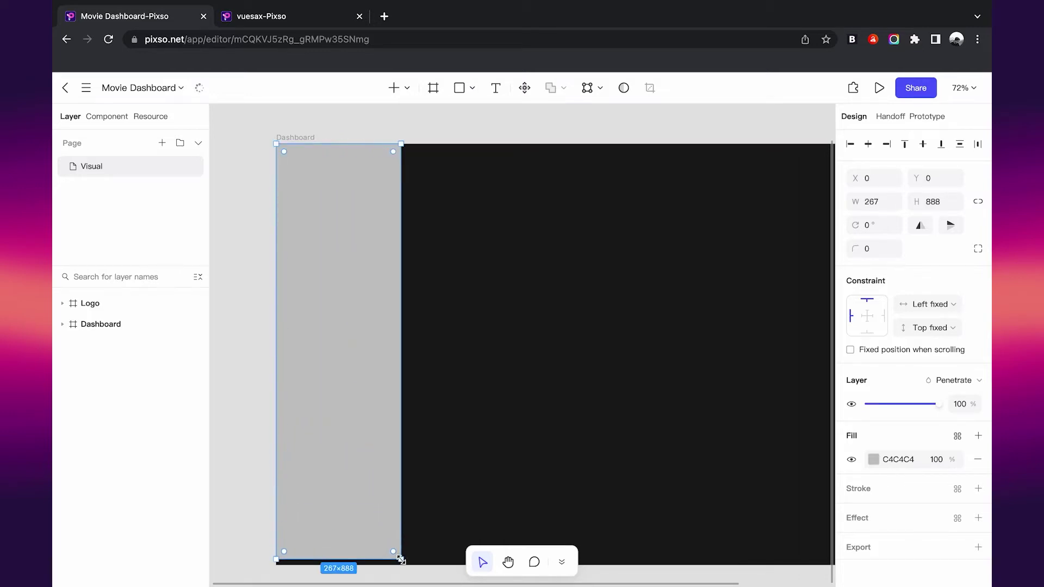
left_click(959, 436)
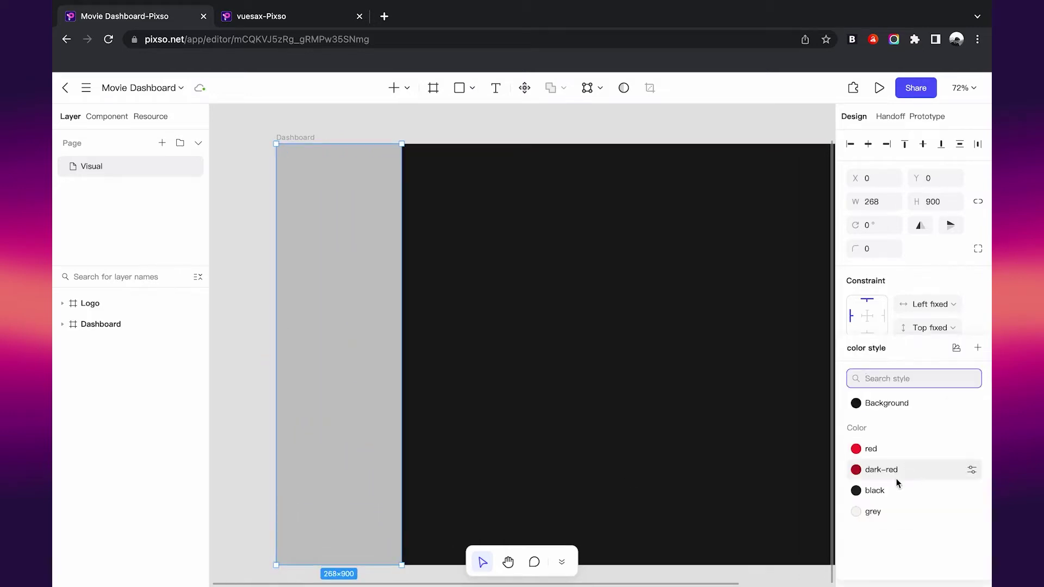
left_click(874, 489)
Step: Move the MOVTIME logo into the Dashboard's top-left corner
scroll(657, 427, "up", 2)
scroll(495, 303, "up", 3)
scroll(491, 300, "up", 3)
mouse_move(345, 104)
left_mouse_down()
mouse_move(401, 283)
mouse_move(376, 298)
left_mouse_up()
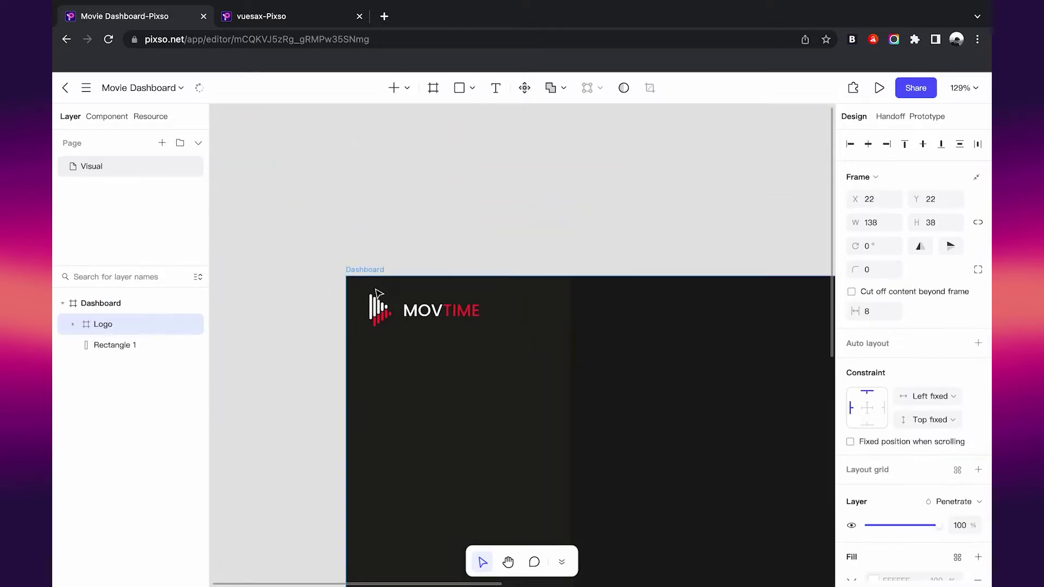
Step: Add a 'menu' text layer below the MOVTIME logo
left_click(407, 239)
scroll(408, 240, "down", 5)
scroll(409, 244, "up", 3)
scroll(419, 250, "up", 2)
key("t")
left_click(346, 236)
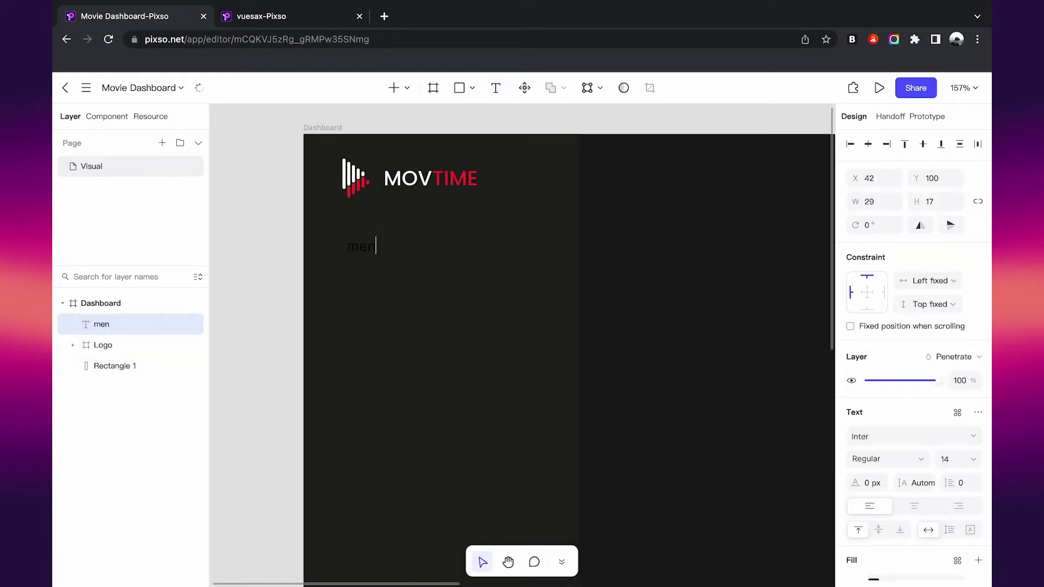
key("Escape")
Step: Set the menu text to Poppins with a grey A4A4A4 fill
scroll(379, 226, "up", 3)
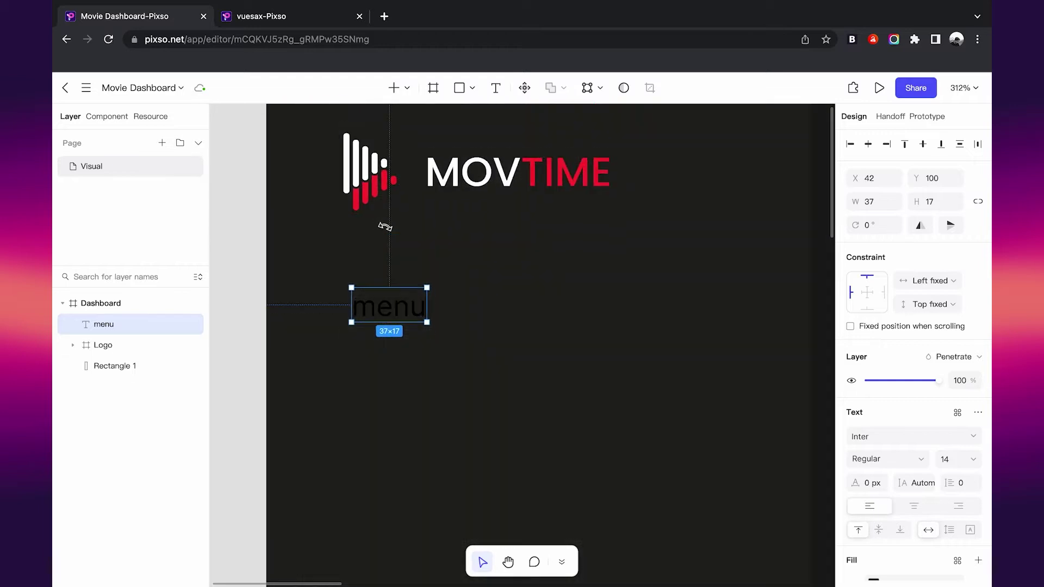
left_click(883, 437)
type("Poppins")
key("Return")
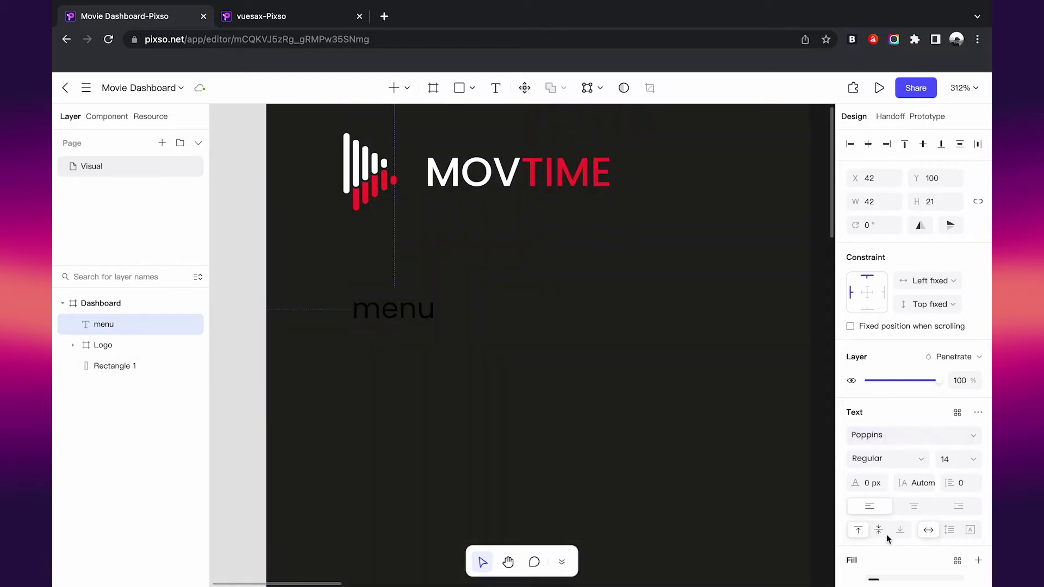
scroll(886, 533, "down", 1)
left_click(872, 545)
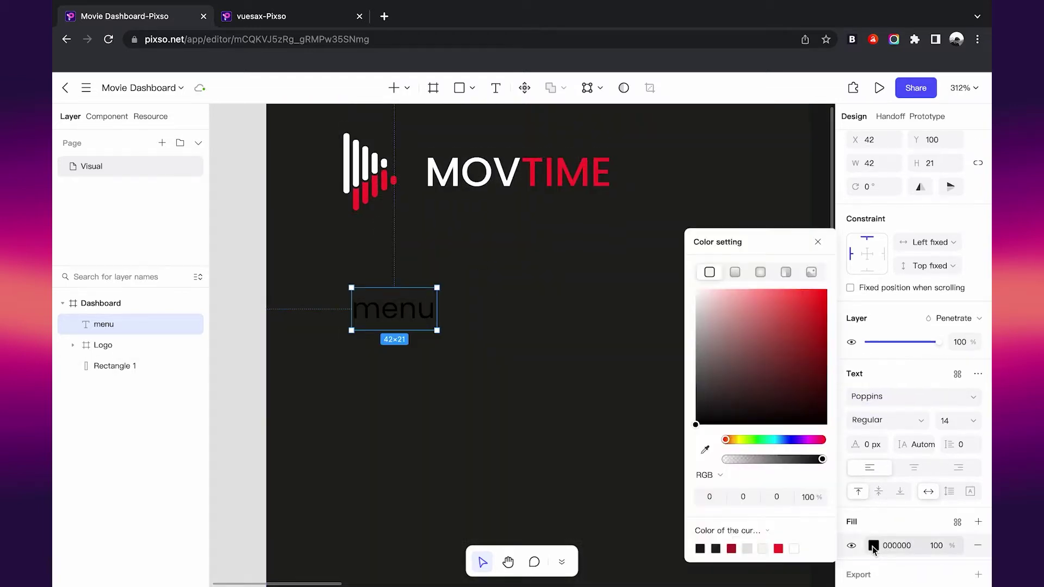
left_click(696, 351)
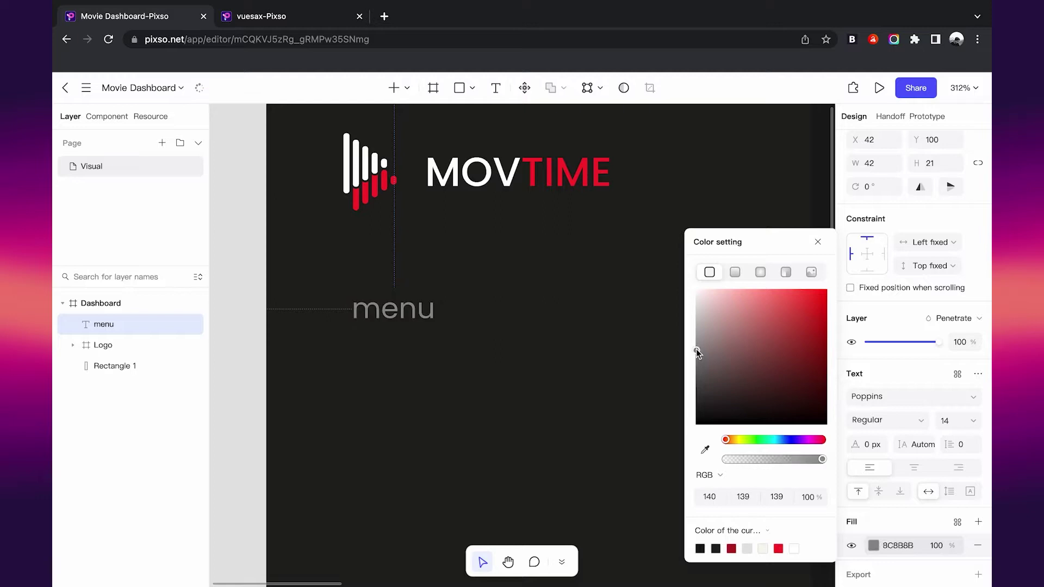
left_click(818, 242)
Step: Make the menu text uppercase with 4 px letter spacing
left_click(978, 375)
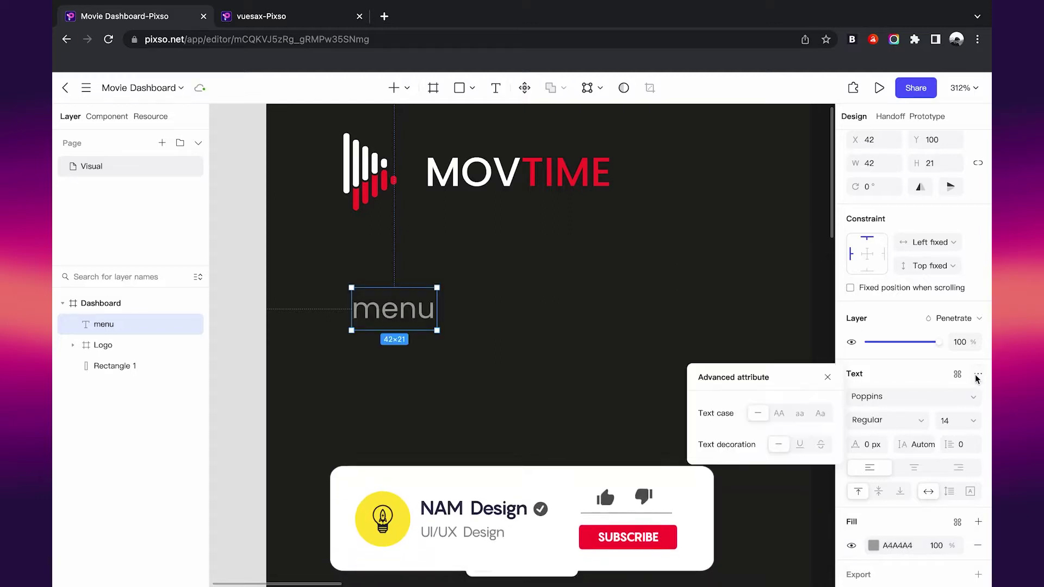
left_click(778, 413)
left_click(827, 377)
left_click(872, 445)
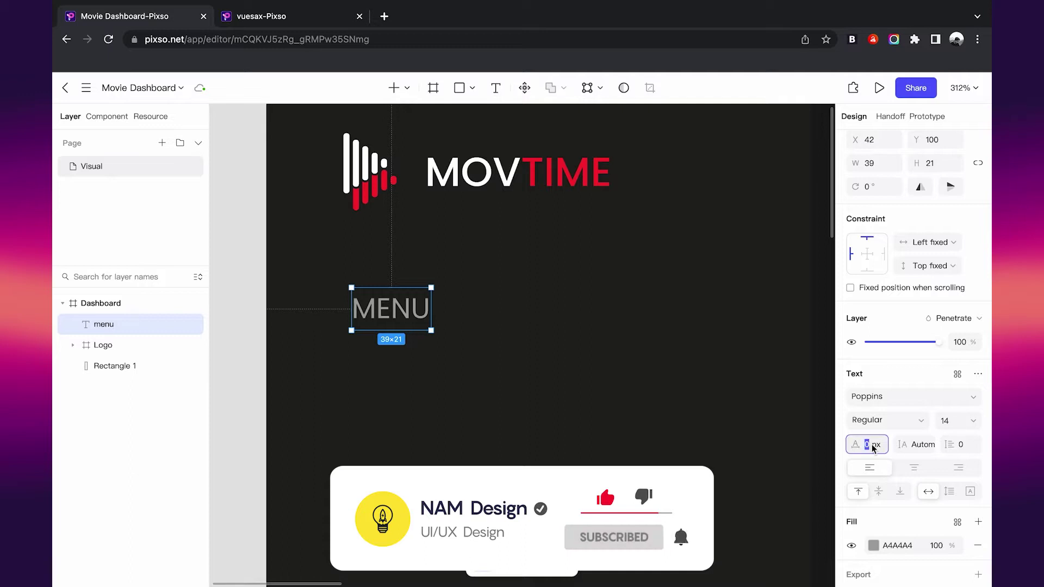
type("4")
key("Return")
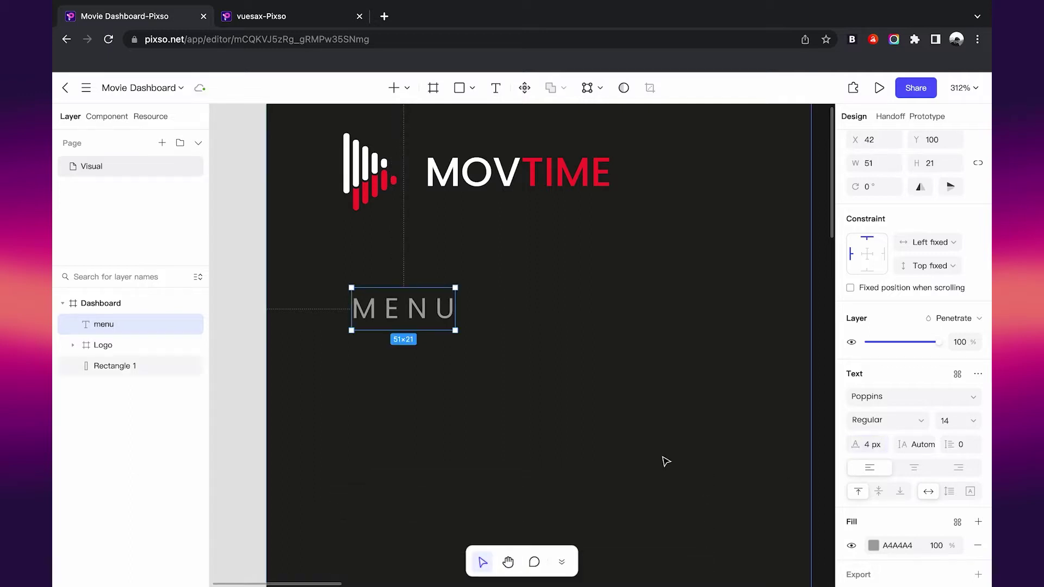
Step: Align MENU's left edge with the logo
scroll(664, 459, "down", 5)
scroll(526, 228, "up", 2)
left_click(535, 205)
scroll(535, 206, "down", 1)
left_click(430, 279)
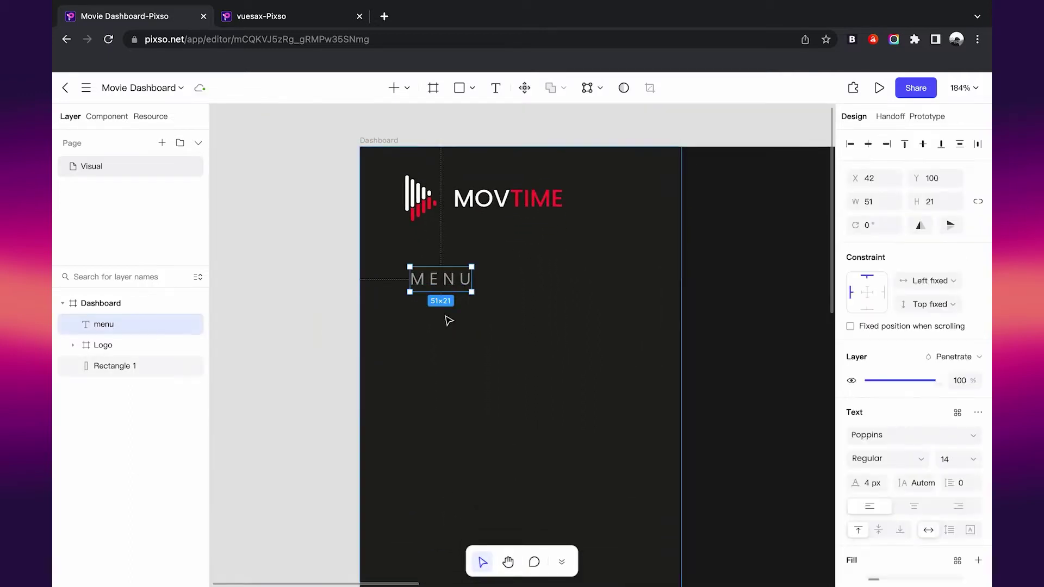
left_click_drag(451, 283, 439, 283)
Step: Nudge MENU down and add a BROWSE text label beneath it
key("Down")
key("Down")
key("Down")
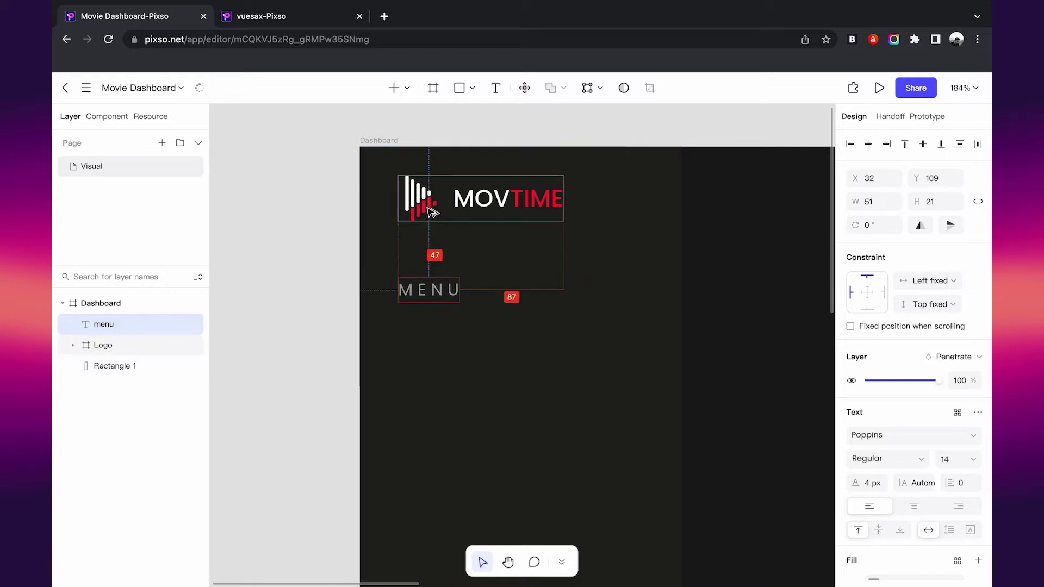
key("Down")
key("Down")
key("Down")
scroll(439, 266, "down", 1)
scroll(440, 266, "up", 2)
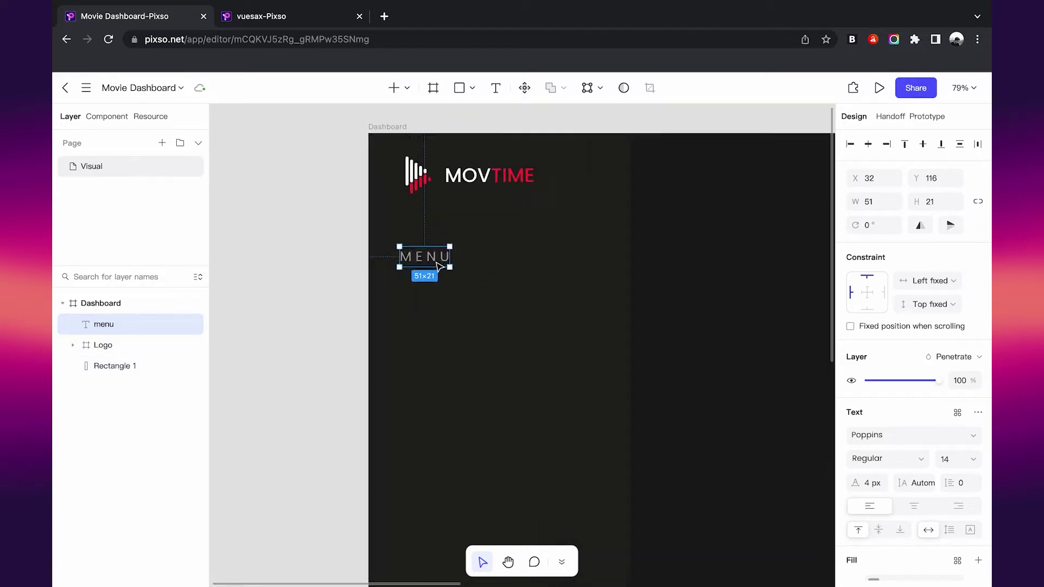
left_click(305, 286)
key("t")
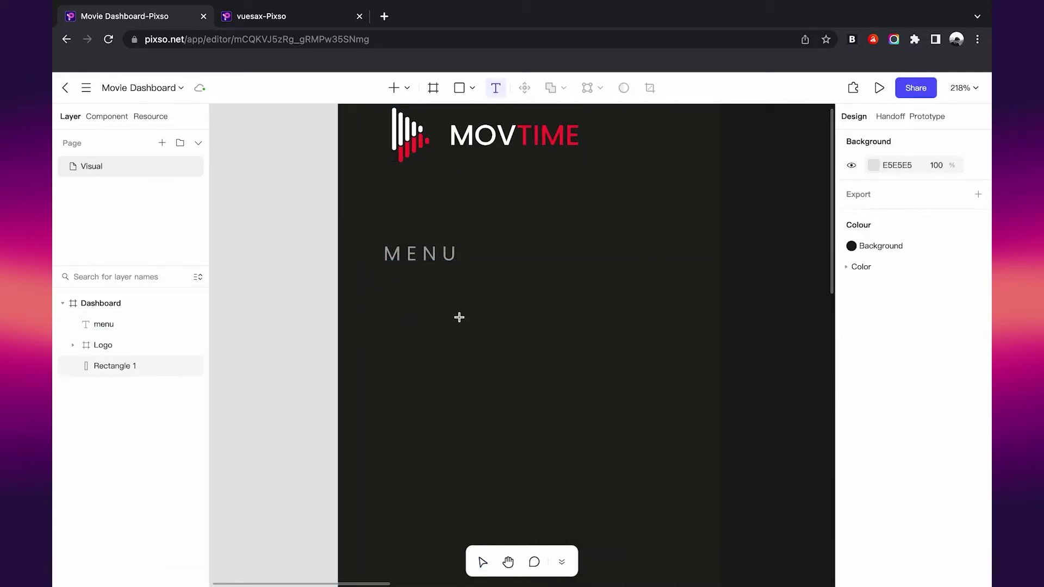
left_click(434, 300)
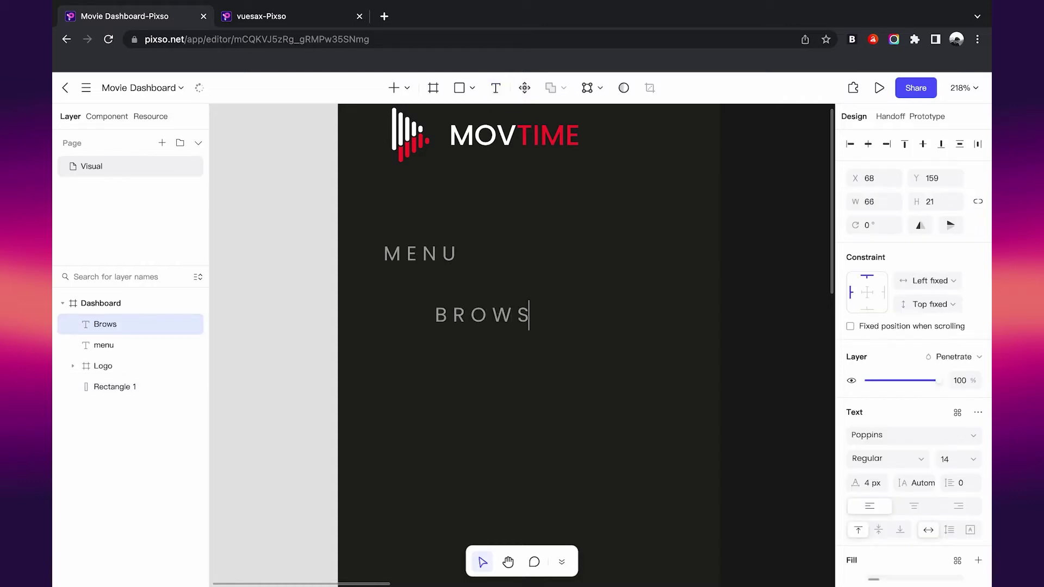
type("E")
key("Escape")
Step: Style the Browse label Medium 16 with 0 letter spacing and no text case
type("16")
key("Return")
left_click(886, 458)
left_click(888, 387)
left_click(868, 482)
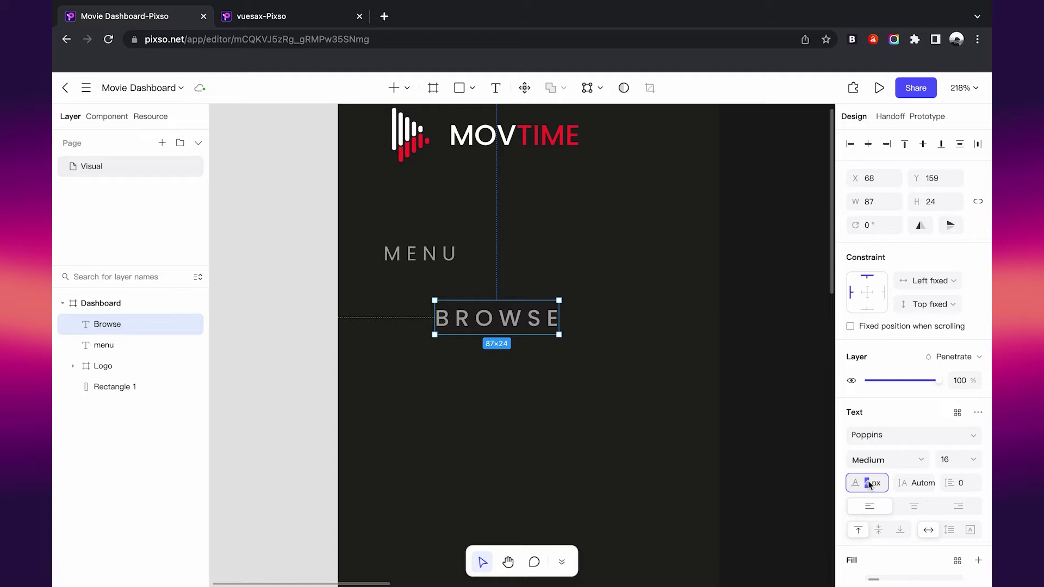
type("0")
key("Return")
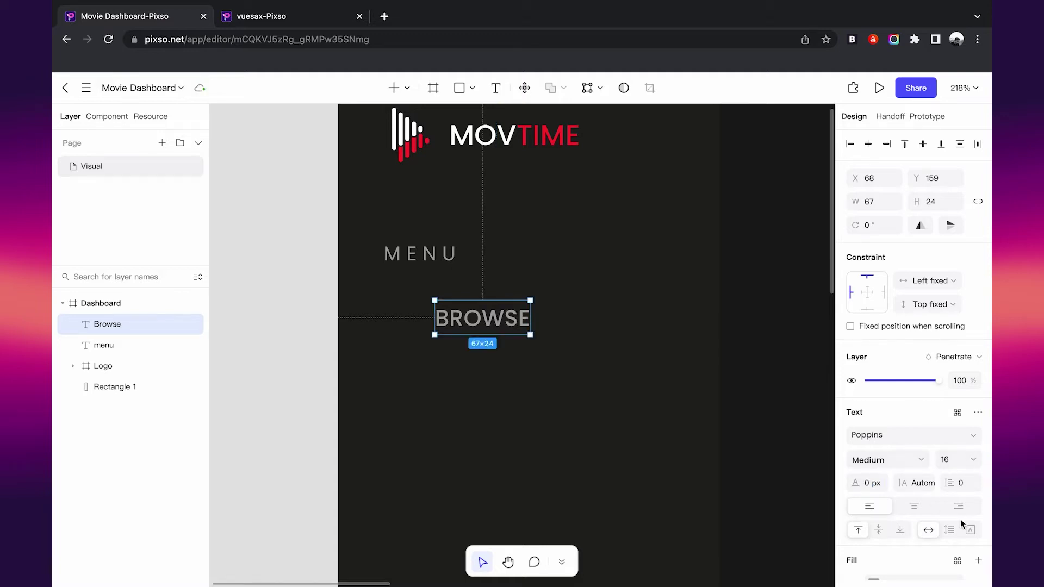
left_click(977, 411)
left_click(757, 452)
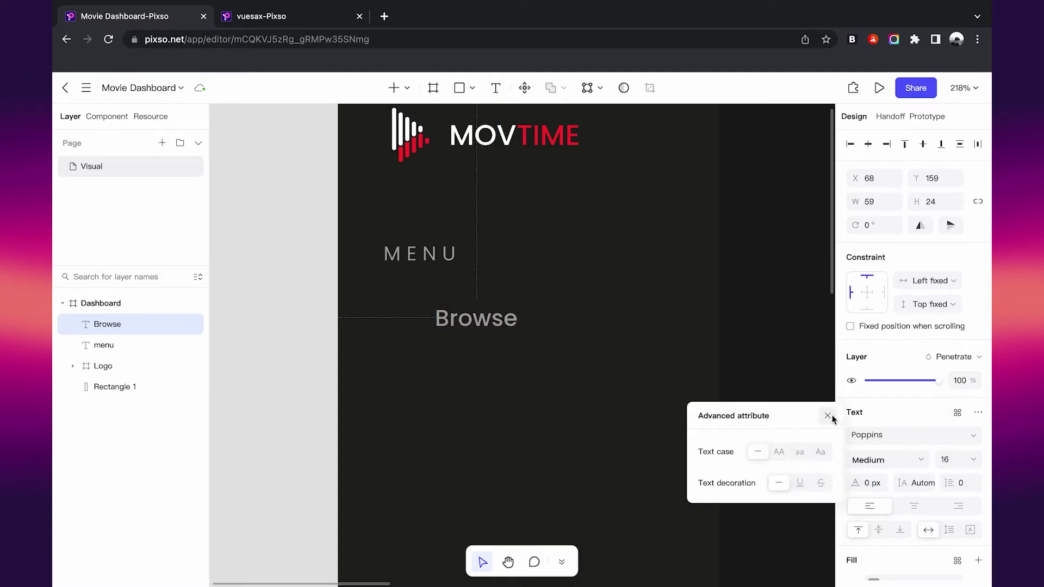
left_click(827, 416)
Step: Reduce the MENU text's font size to 12
scroll(516, 338, "down", 1)
scroll(509, 335, "down", 1)
scroll(510, 336, "up", 1)
scroll(509, 336, "right", 1)
left_click(429, 223)
left_click(470, 285)
left_click(415, 221)
left_click(945, 458)
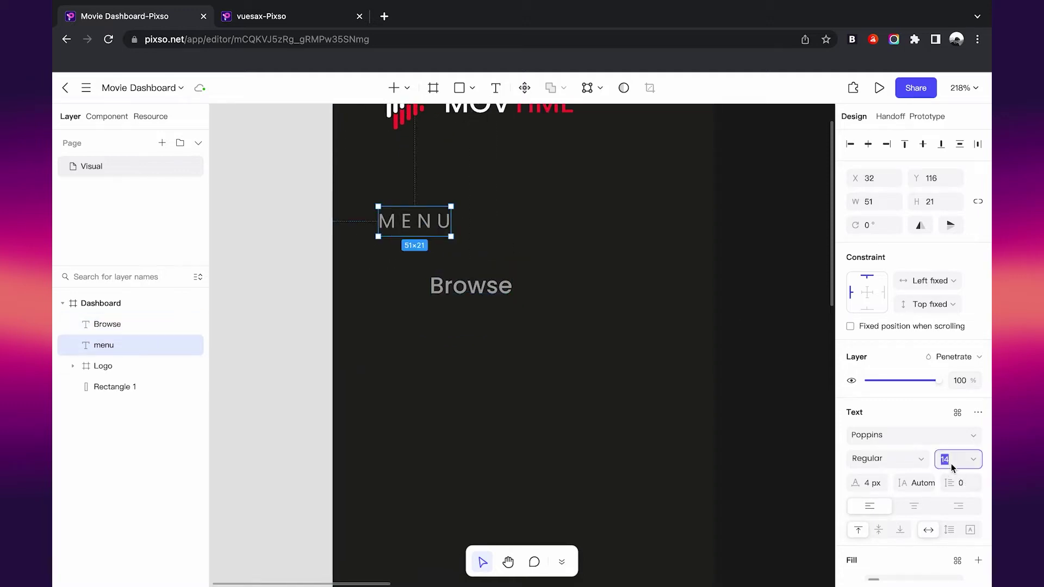
type("12")
key("Return")
Step: Make the Browse text white (FFFFFF) and switch to the vuesax icon file
key("shift+Tab")
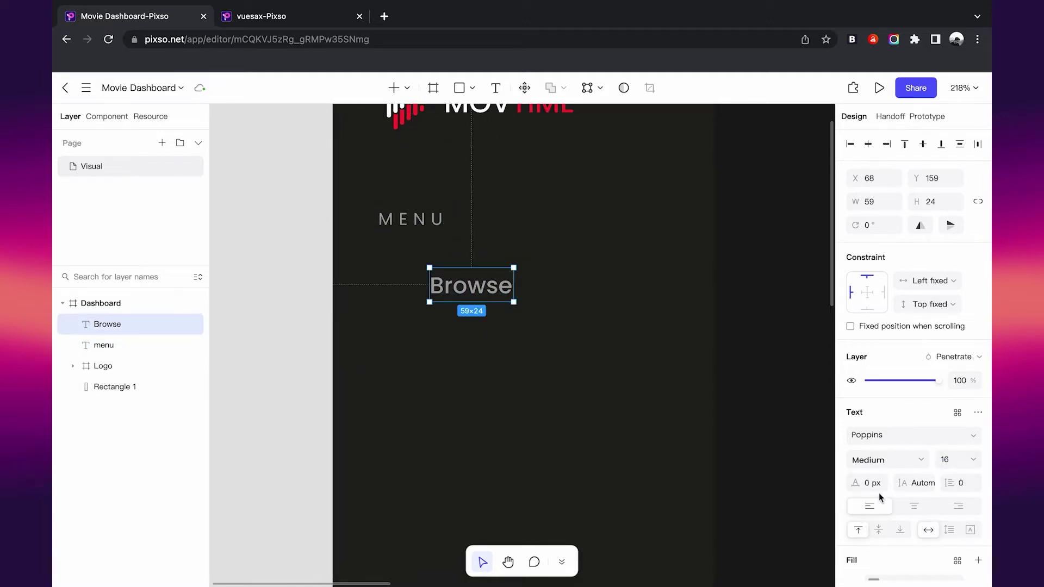
scroll(878, 493, "down", 2)
left_click(886, 485)
type("FFFFFF")
key("Return")
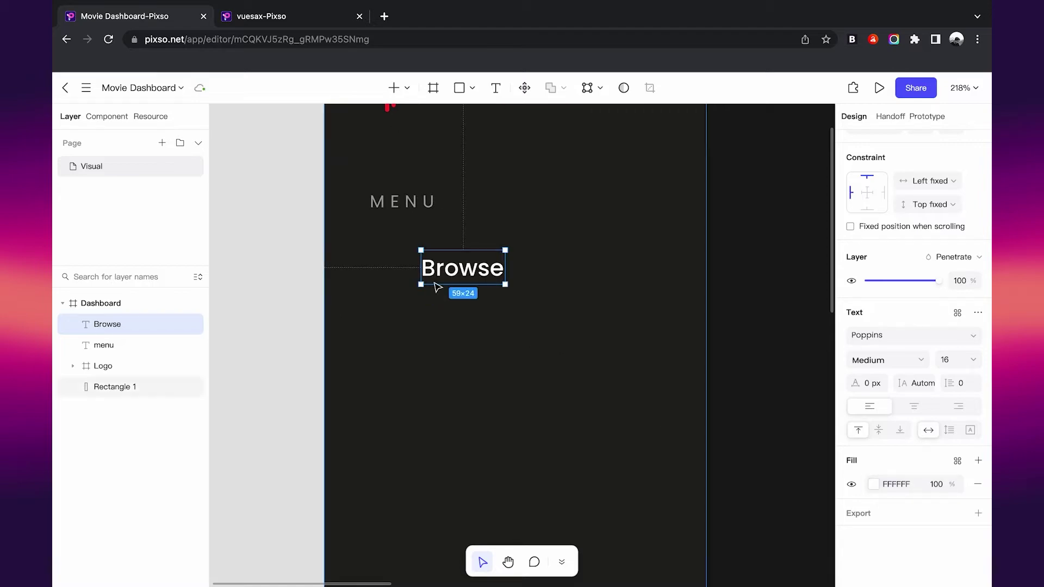
key("ctrl+Tab")
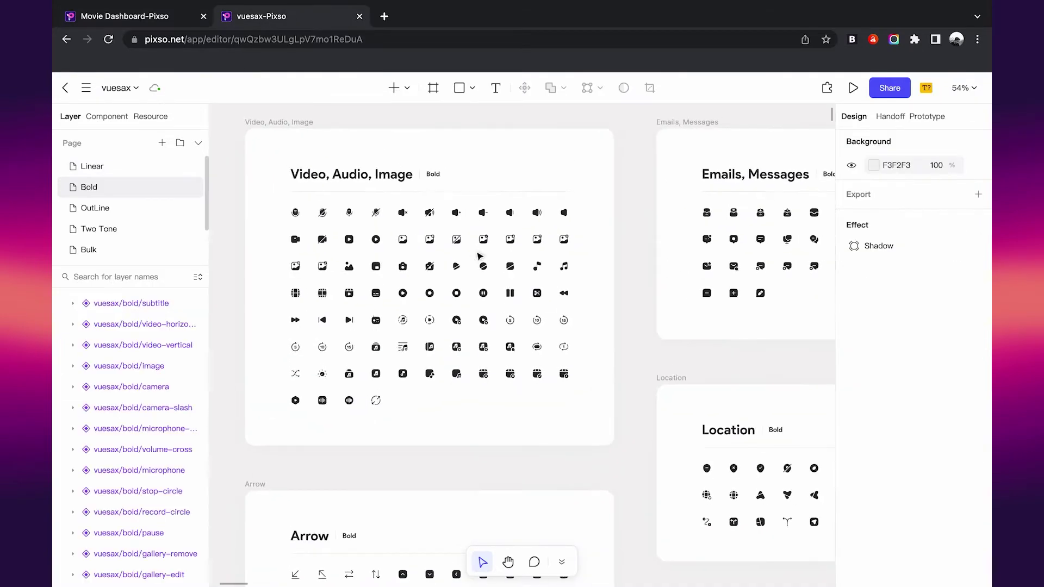
Step: Search the vuesax layers for 'discover', select the Bold icon in Location, then return to Movie Dashboard
scroll(479, 256, "down", 5)
type("discover")
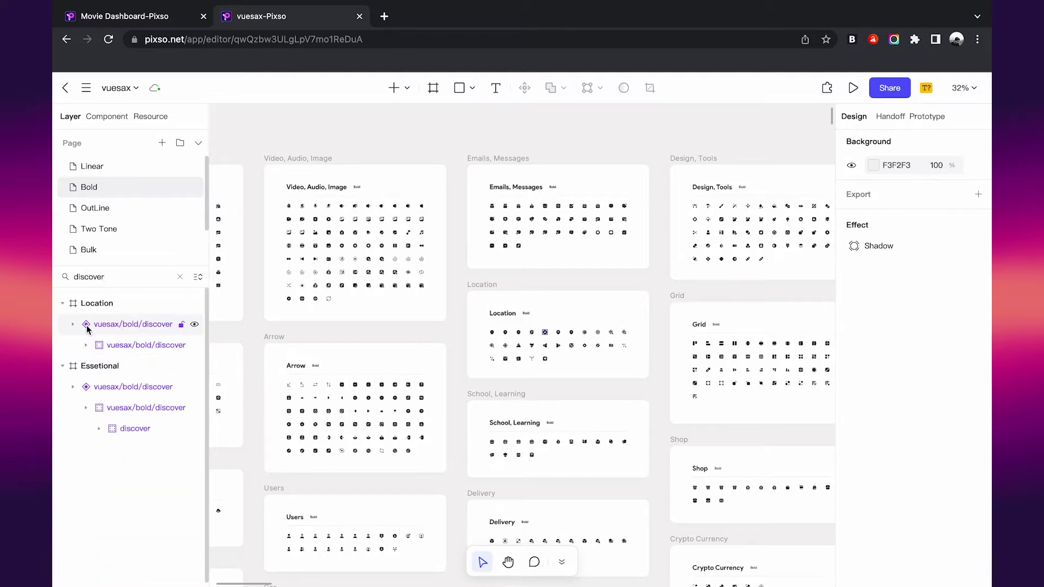
left_click(87, 328)
left_click(133, 394)
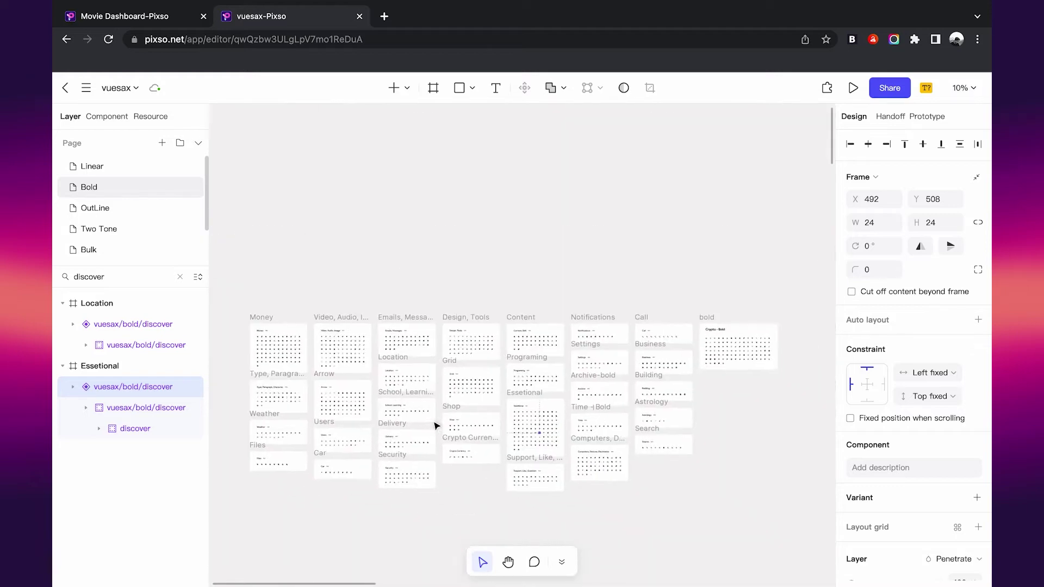
scroll(435, 425, "down", 5)
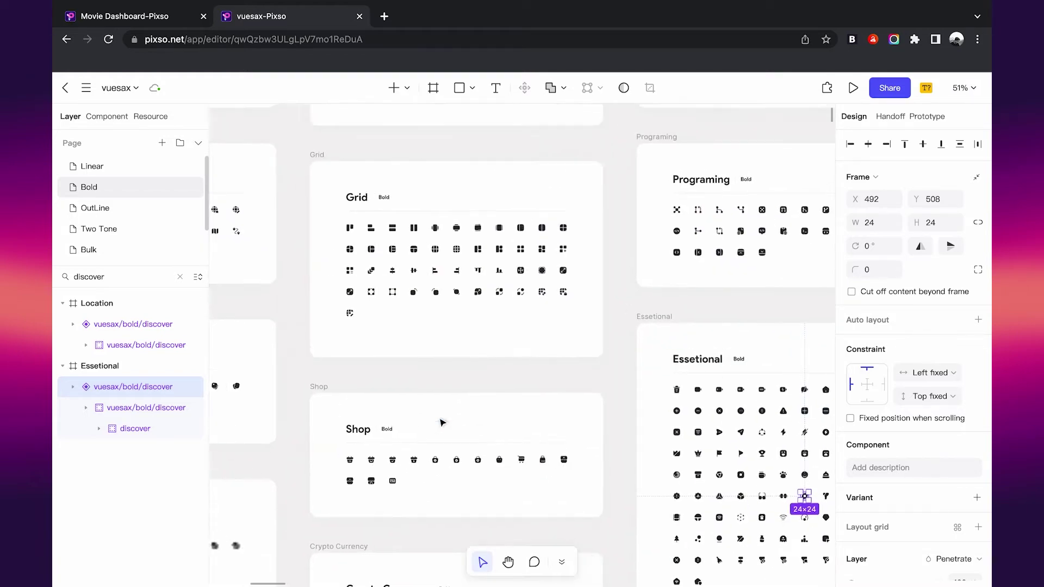
left_click(86, 325)
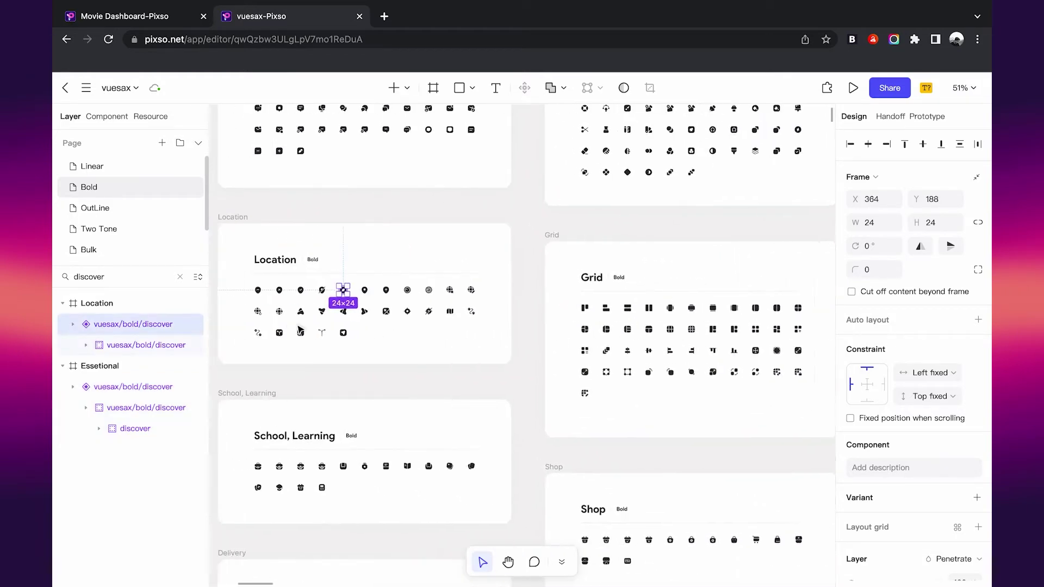
left_click(147, 14)
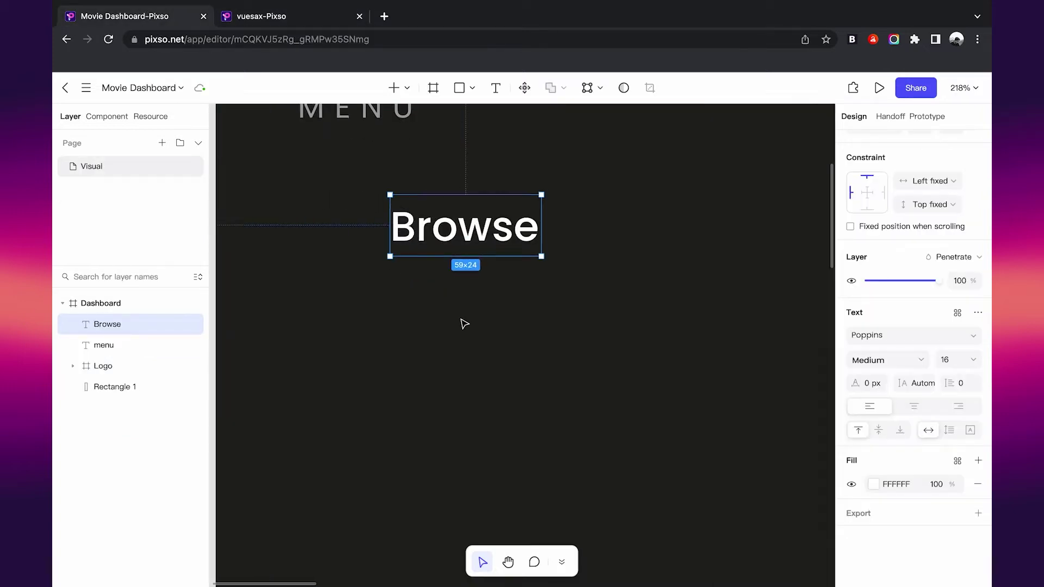
Step: Paste the discover icon beside the Browse label and colour it white FFFFFF
left_click(464, 324)
key("ctrl+v")
mouse_move(729, 314)
left_mouse_down()
mouse_move(427, 308)
mouse_move(418, 291)
left_mouse_up()
scroll(896, 481, "down", 2)
left_click(880, 531)
type("FFFFFF")
key("Return")
Step: Combine icon and Browse into an auto-layout row with 12 spacing, aligned with MENU
left_click(467, 290, "shift")
key("shift+a")
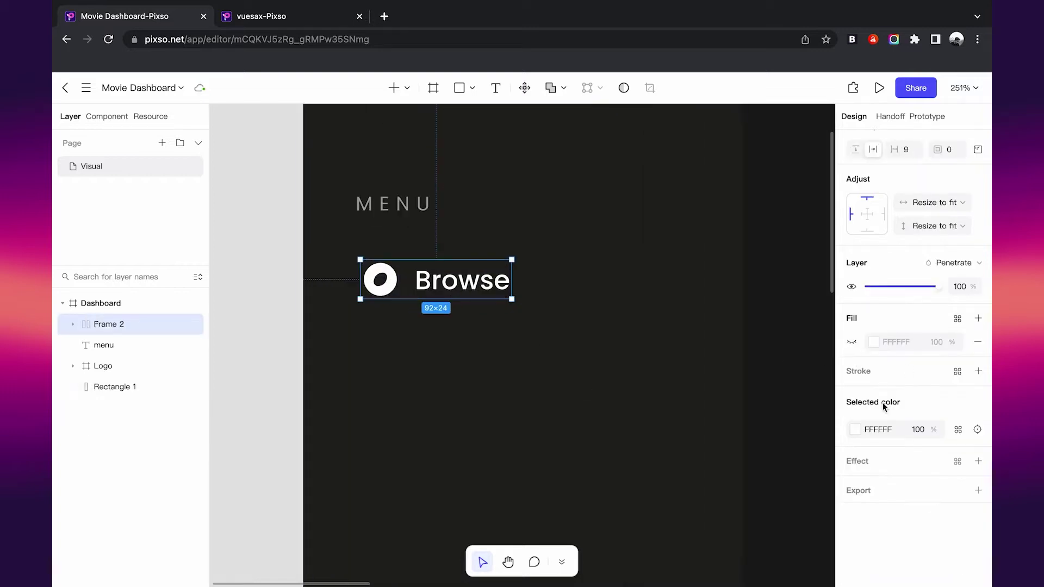
scroll(947, 308, "up", 1)
left_click(917, 204)
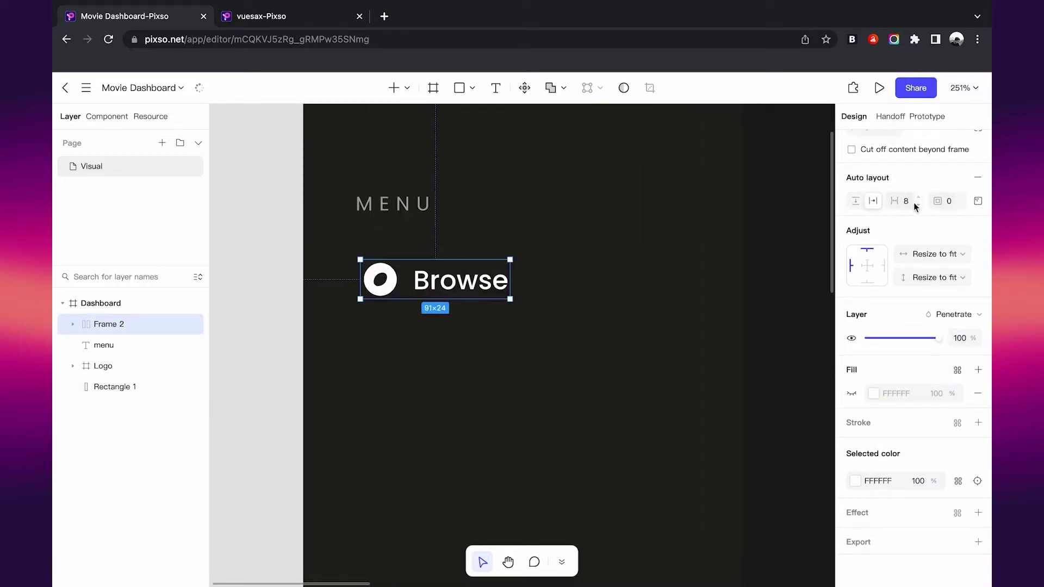
key("Up")
key("Up")
key("Up")
key("Up")
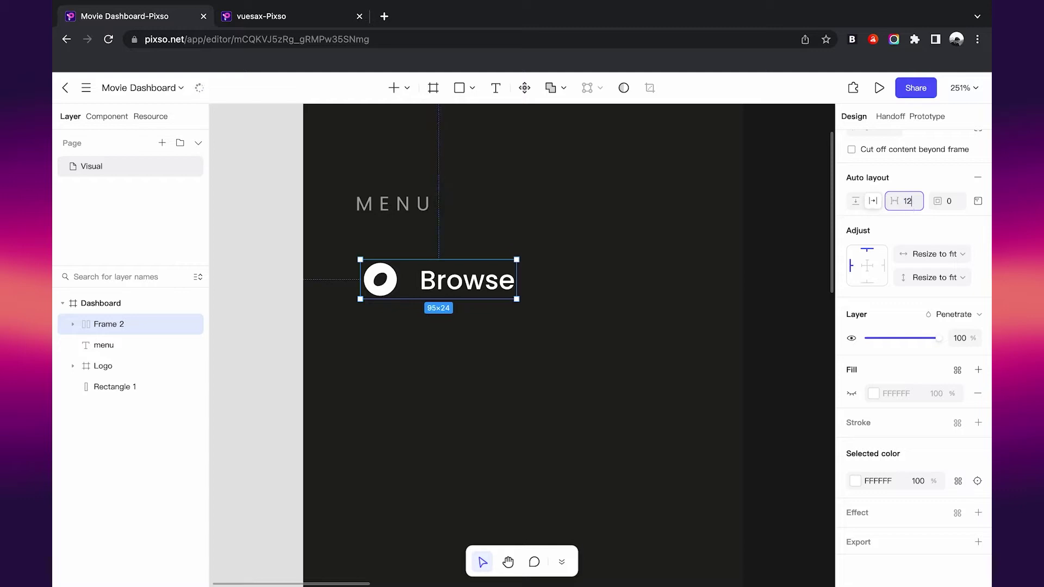
left_click_drag(423, 283, 419, 282)
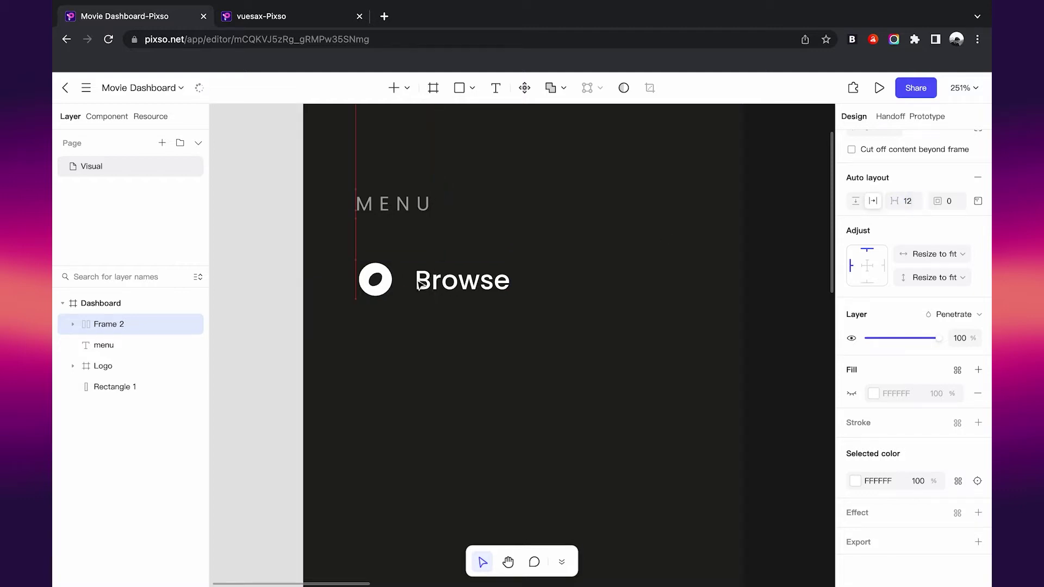
Step: Give the Browse row 32 horizontal and 16 vertical padding
left_click(977, 201)
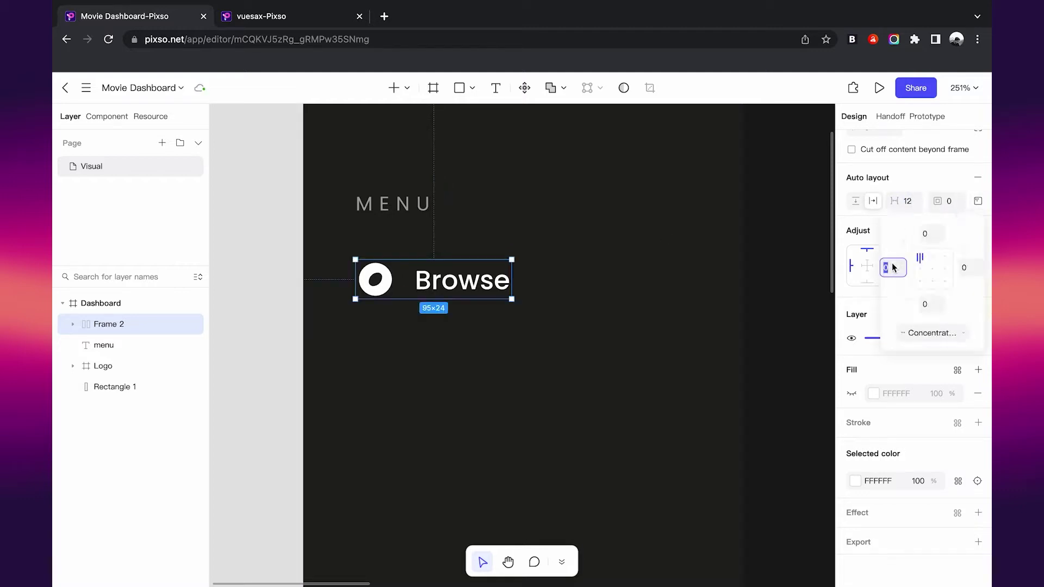
left_click(965, 267)
type("32")
left_click(927, 234)
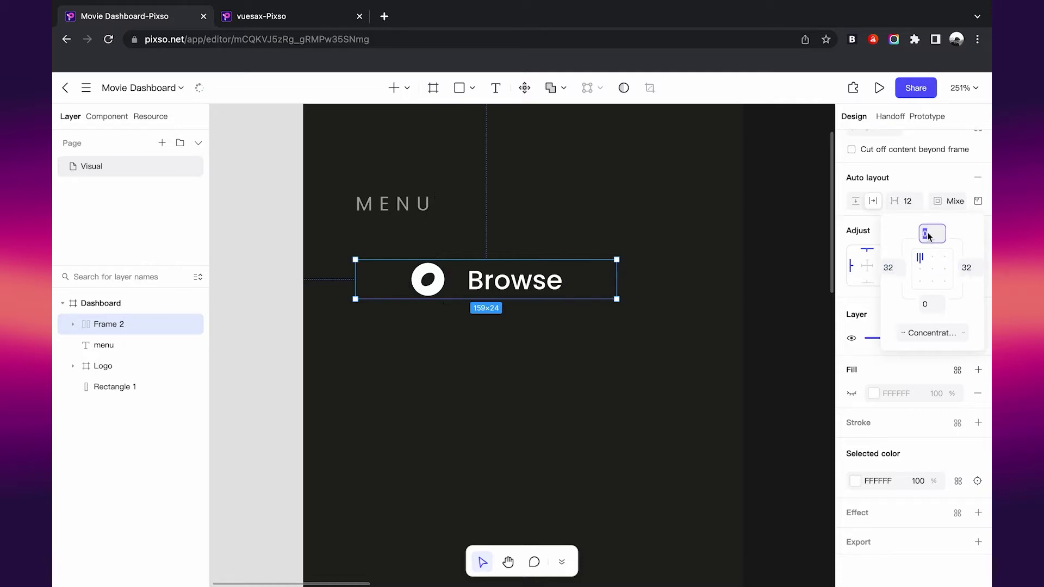
type("16")
key("Return")
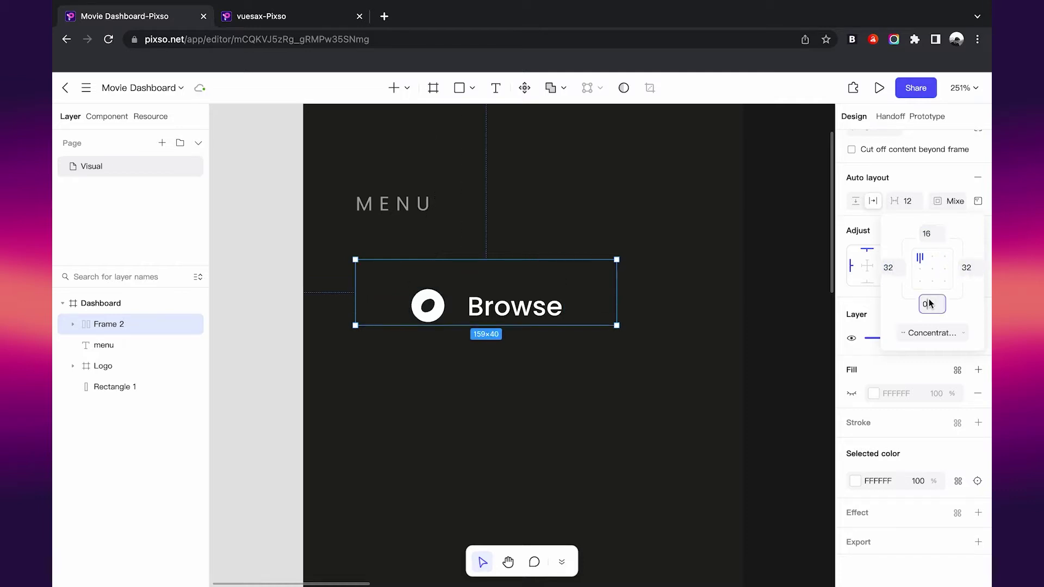
type("16")
key("Return")
Step: Place the Browse row under MENU and stretch it to 268 px wide
left_click_drag(490, 312, 436, 283)
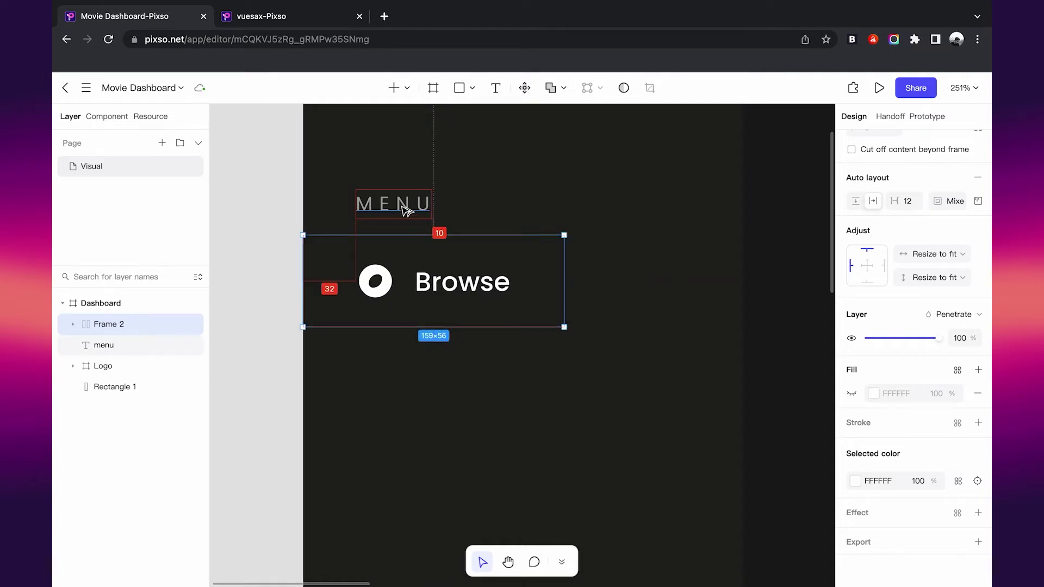
scroll(466, 245, "down", 5)
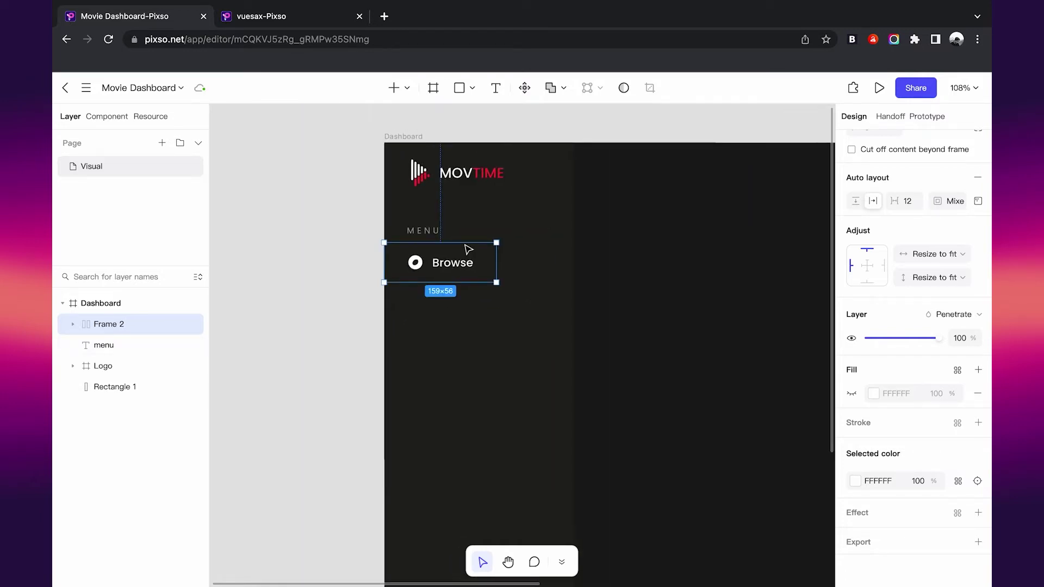
left_click_drag(504, 266, 599, 267)
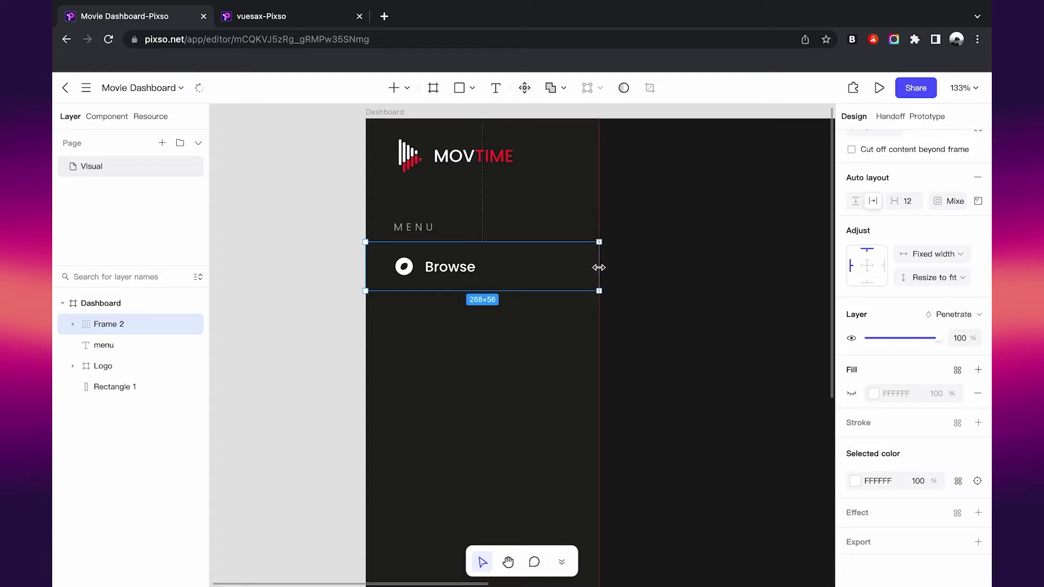
Step: Duplicate the Browse row below and stack both in a vertical auto layout with 0 gap
left_click(680, 272)
left_click_drag(483, 273, 483, 329)
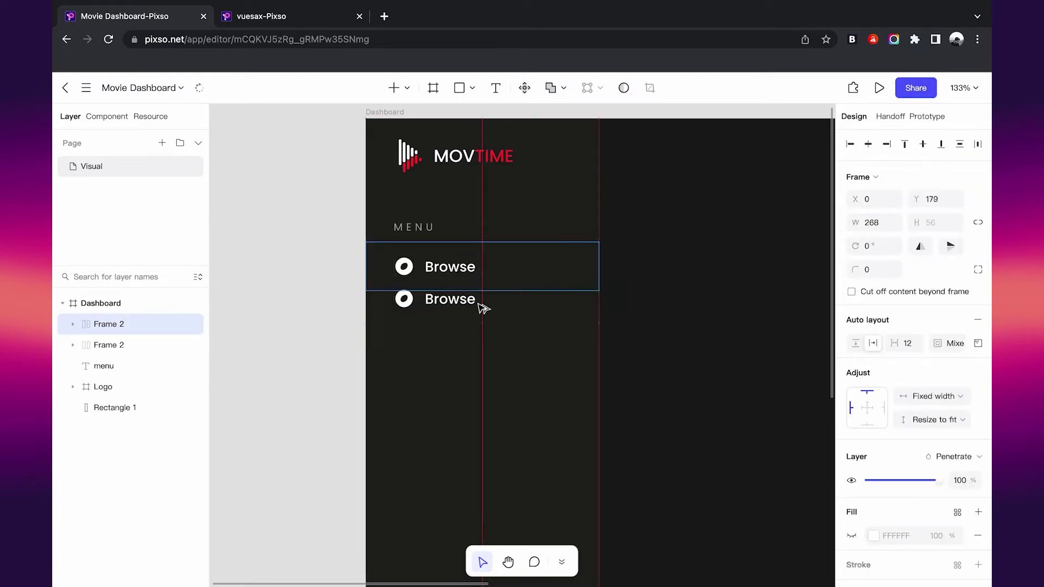
left_click(466, 272, "shift")
key("shift+a")
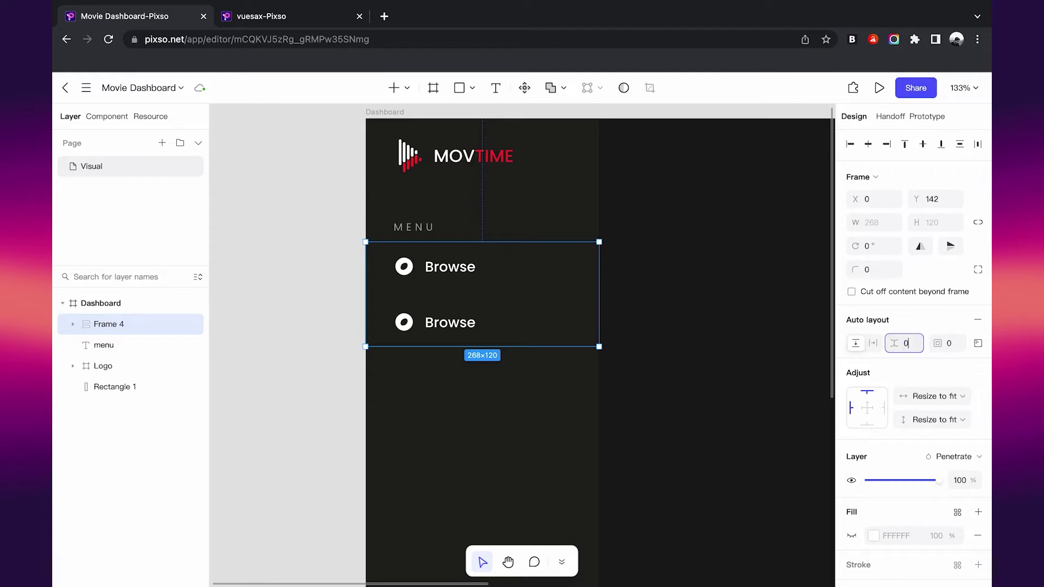
key("Return")
Step: Relabel the second row Watchlist and duplicate it into a third 'Coming soon' row
double_click(450, 315)
type("Watchlist")
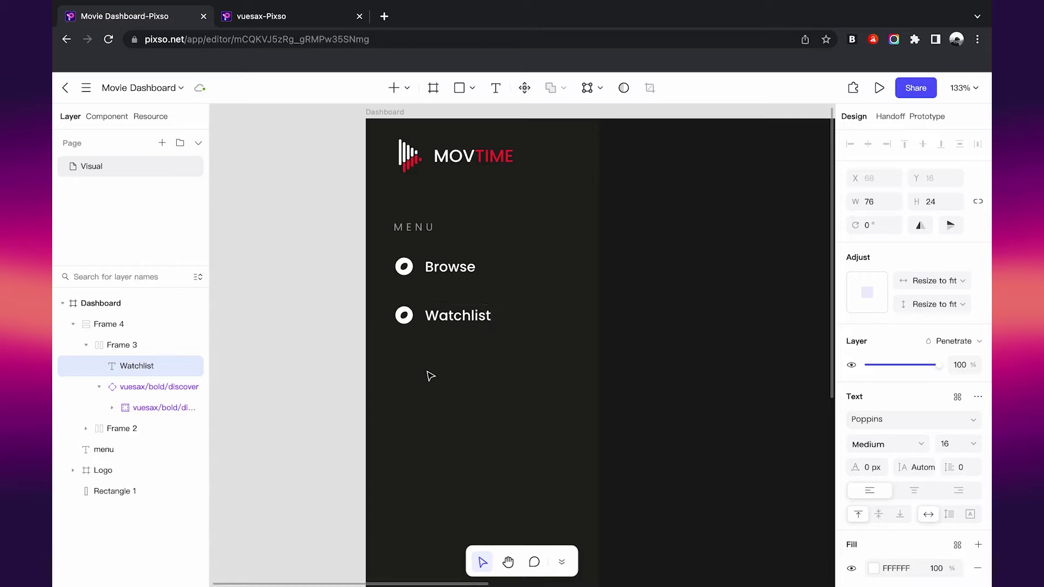
left_click(537, 329)
key("ctrl+d")
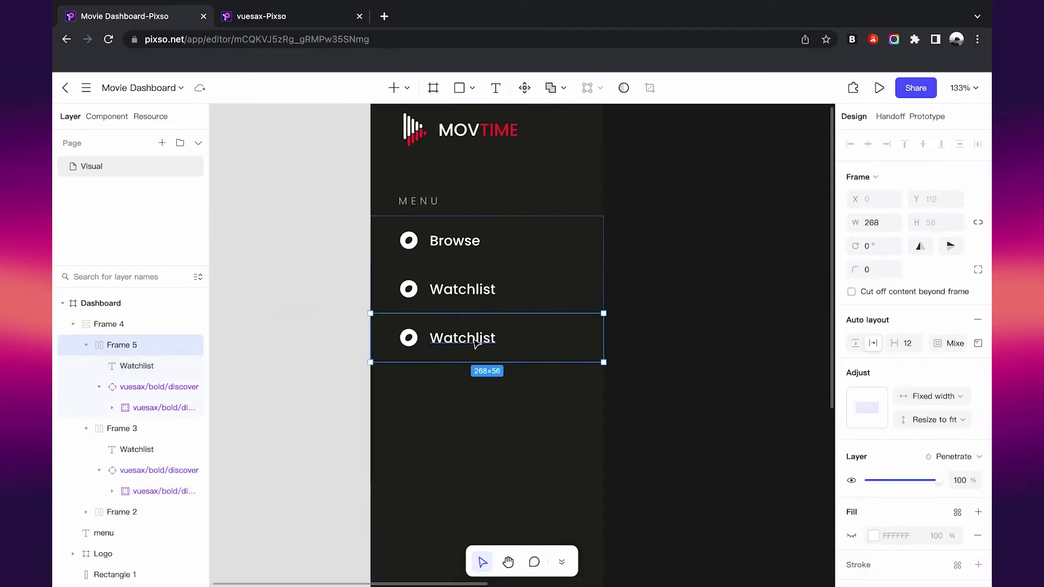
double_click(469, 339)
key("o")
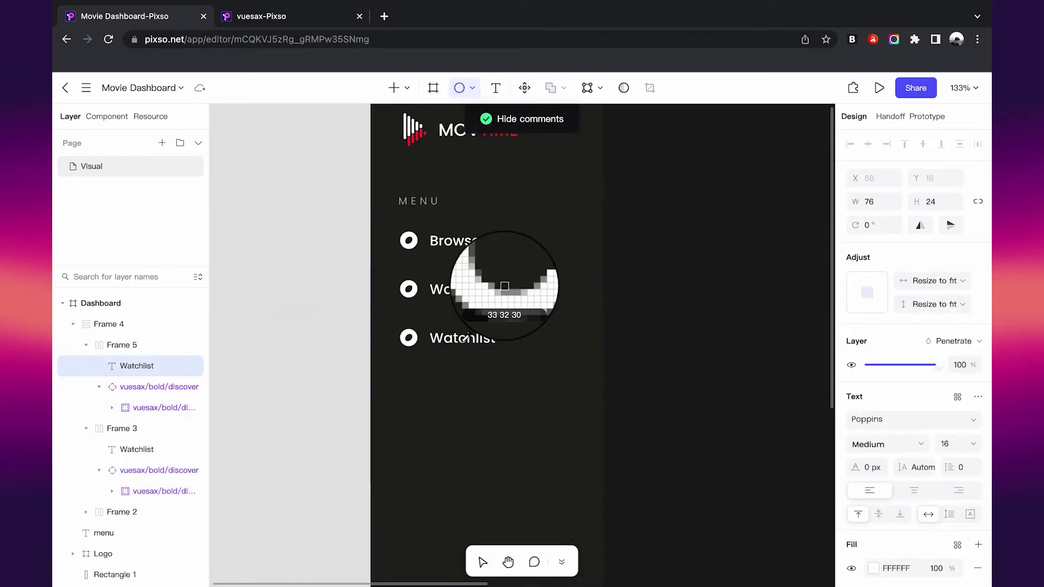
key("v")
key("Return")
type("CO")
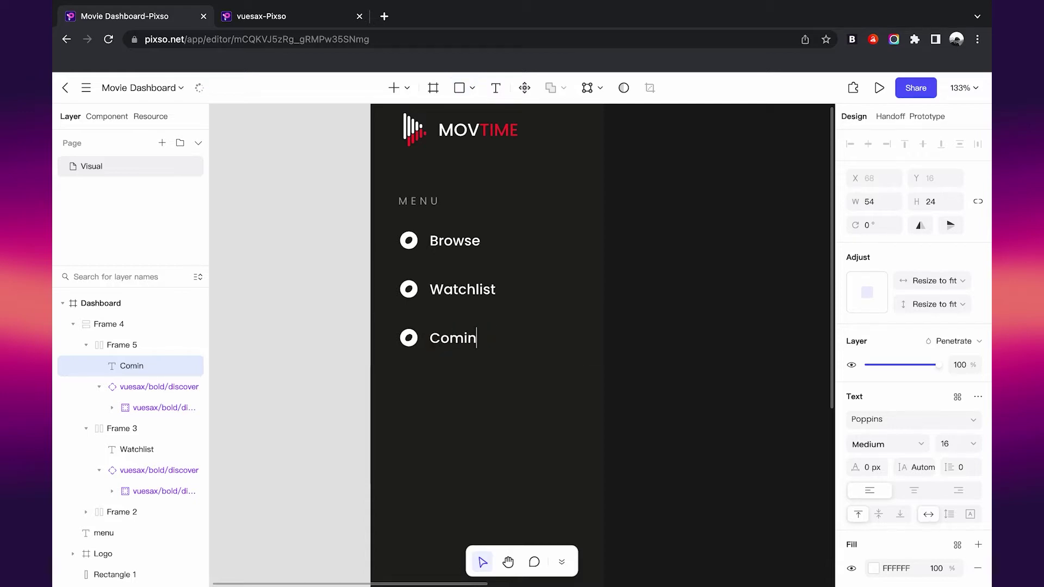
key("Escape")
Step: Group the MENU heading with its items and duplicate the block below
left_click(419, 201, "shift")
key("shift+a")
scroll(424, 240, "down", 1)
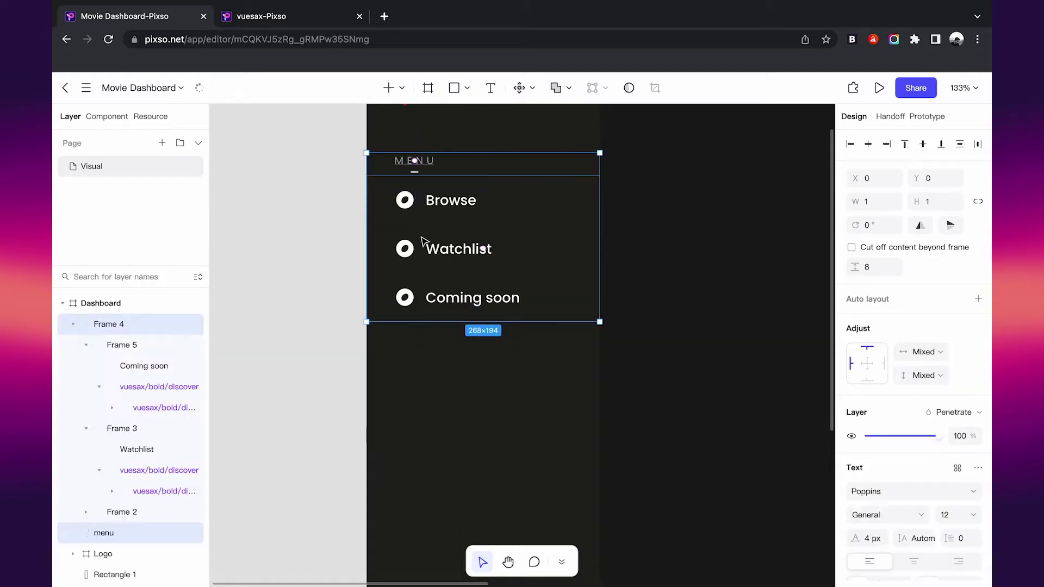
left_click_drag(478, 210, 478, 298)
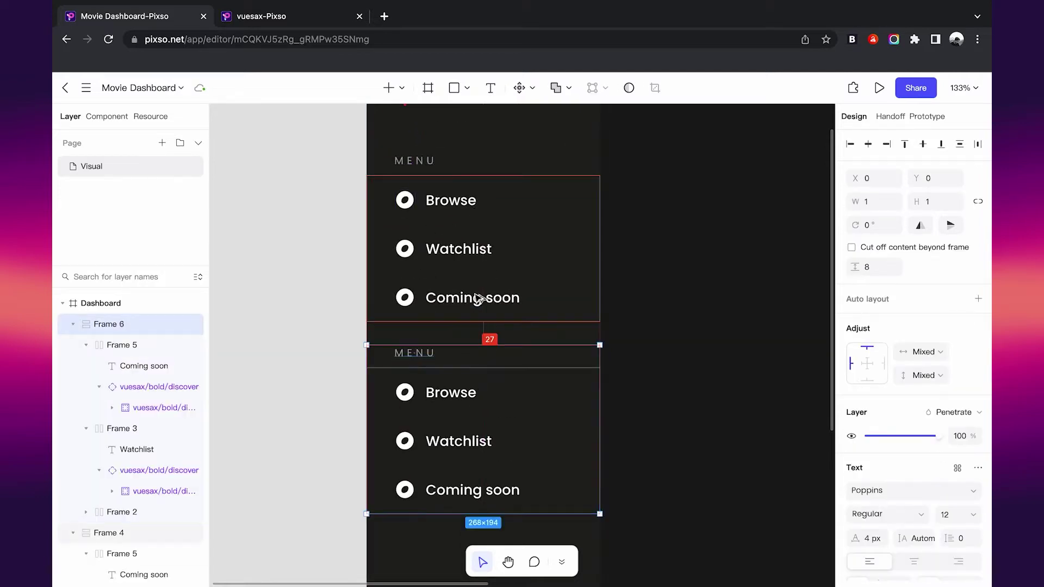
left_click_drag(478, 298, 478, 293)
scroll(462, 299, "down", 2)
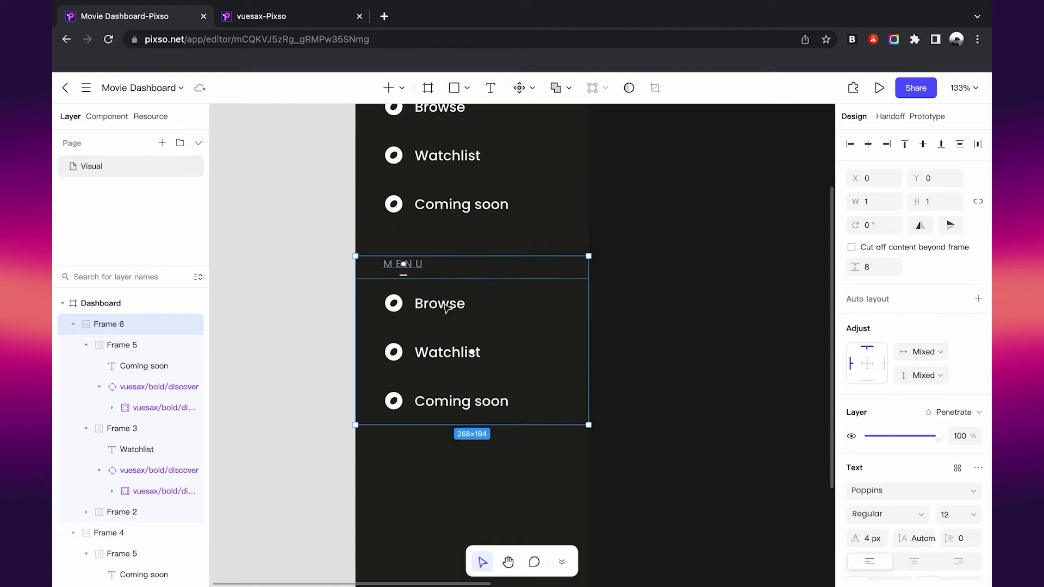
Step: Rename the copy to SOCIAL with Friends and Parties, deleting its Coming soon row
left_click(440, 309)
double_click(402, 265)
type("SOCIAL")
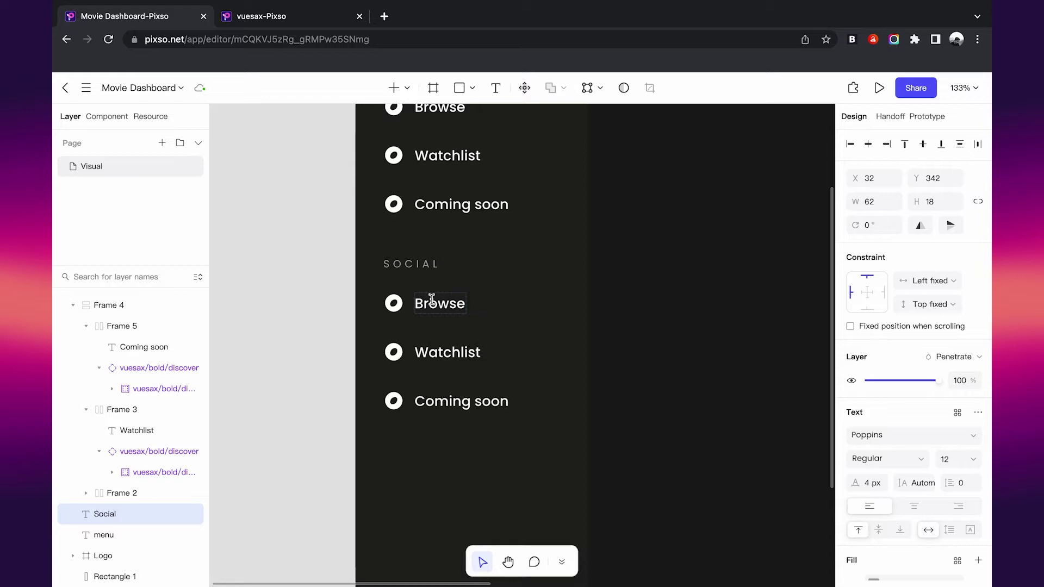
double_click(431, 299)
type("Friends")
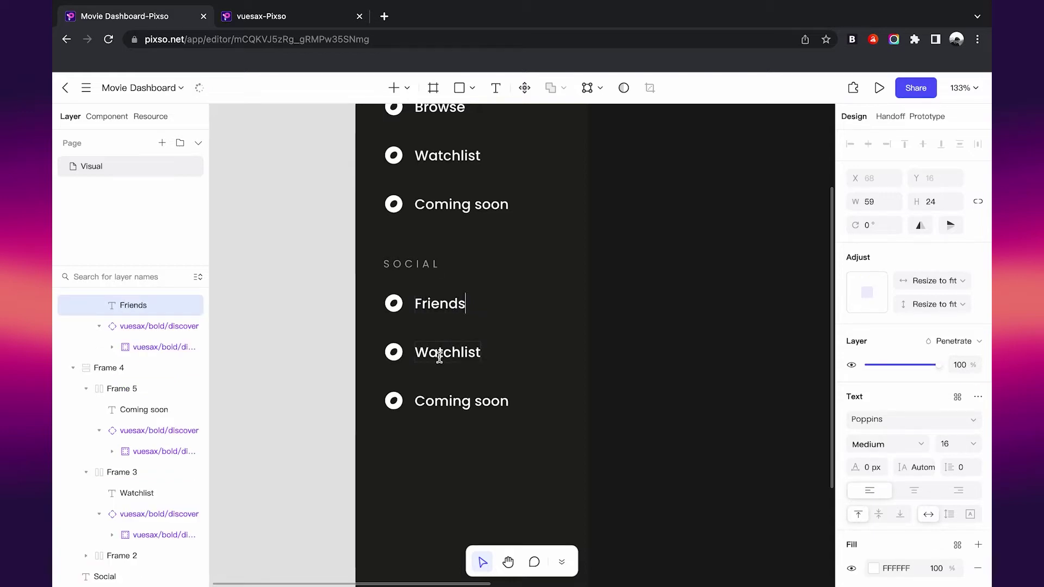
double_click(439, 354)
type("Pa")
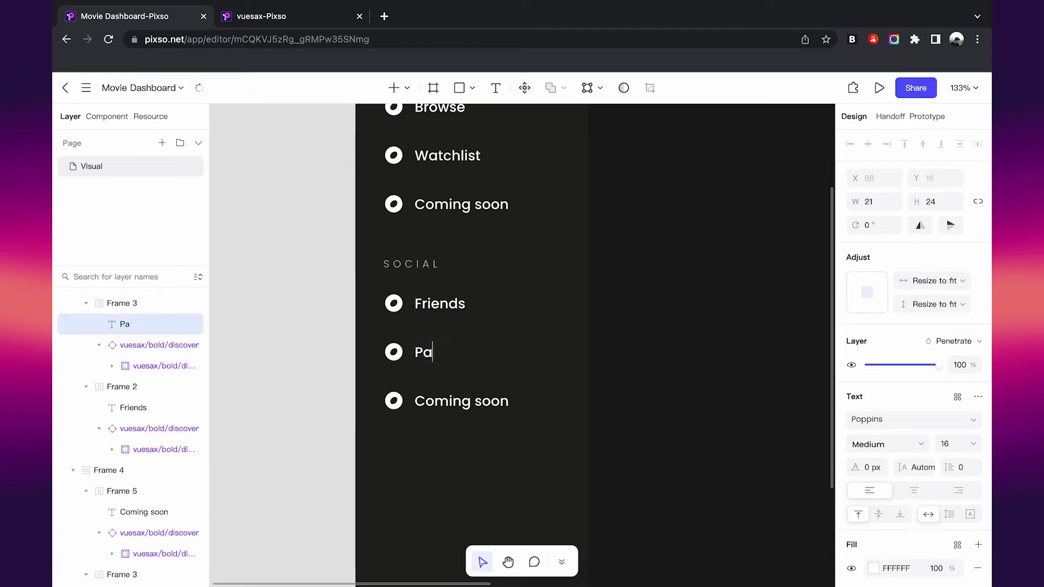
left_click(439, 402)
key("Delete")
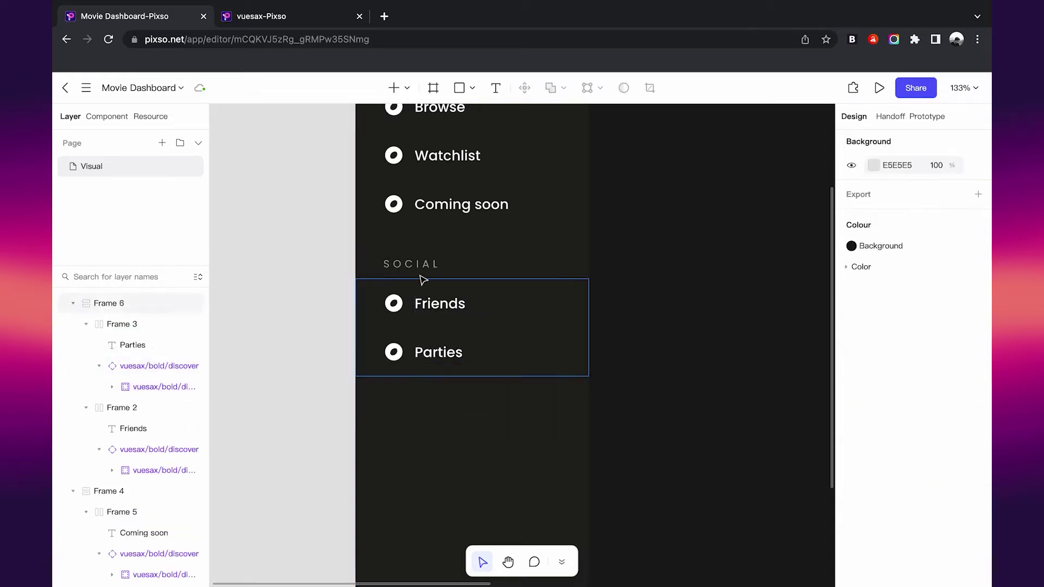
left_click(411, 264)
Step: Duplicate the SOCIAL section below and rename its items to Settings and Log out
left_click_drag(466, 305, 466, 452)
scroll(441, 422, "down", 1)
left_click(441, 421)
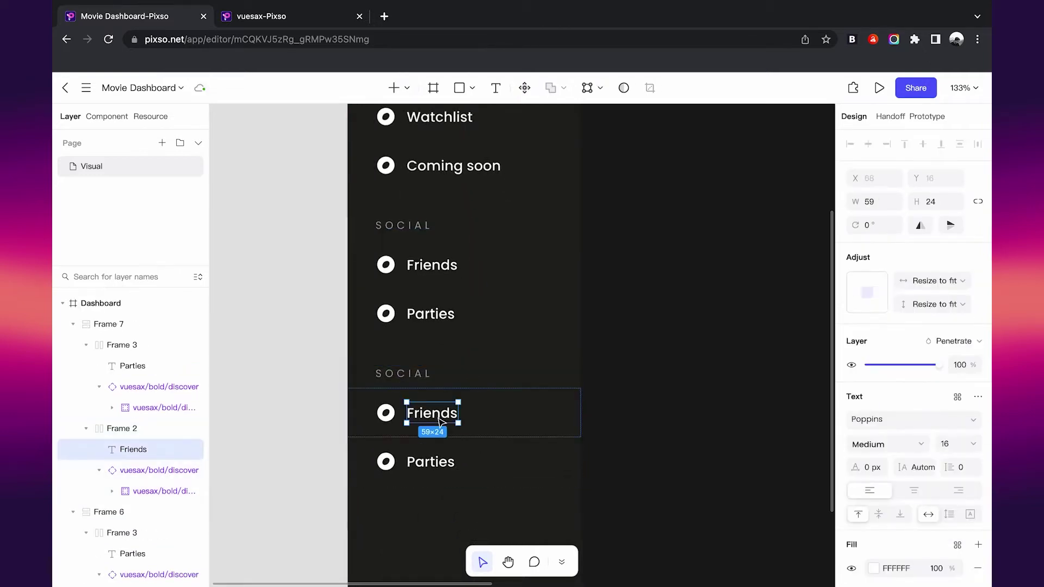
scroll(441, 421, "down", 1)
scroll(442, 422, "down", 1)
key("Return")
scroll(442, 423, "down", 1)
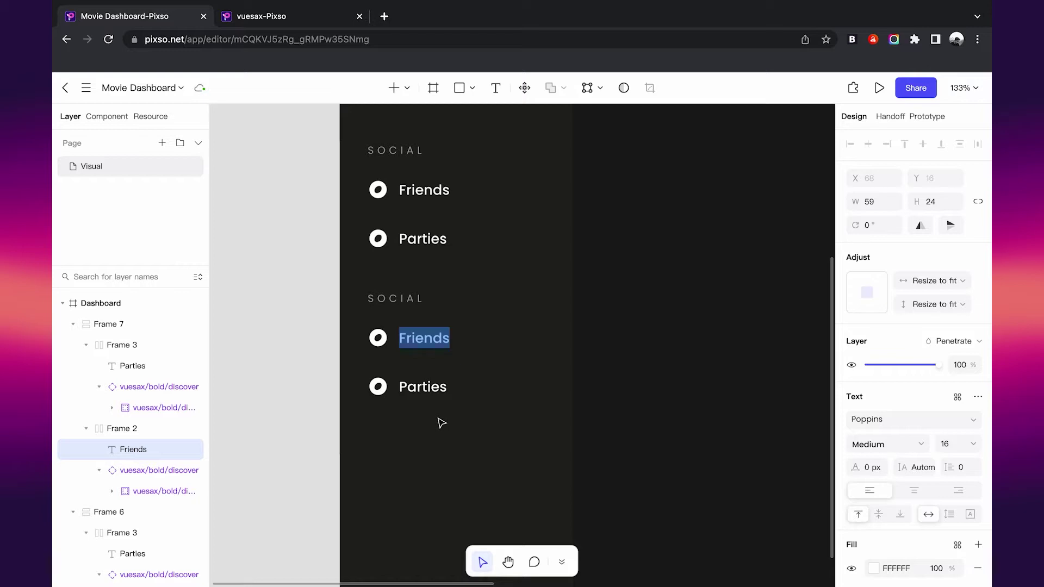
type("Settings")
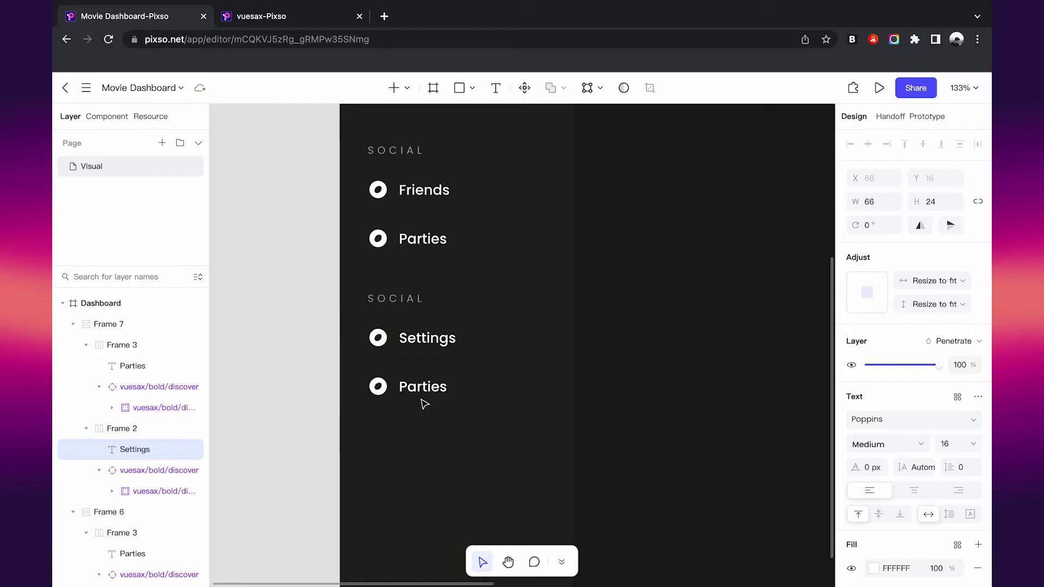
double_click(423, 387)
type("Log out")
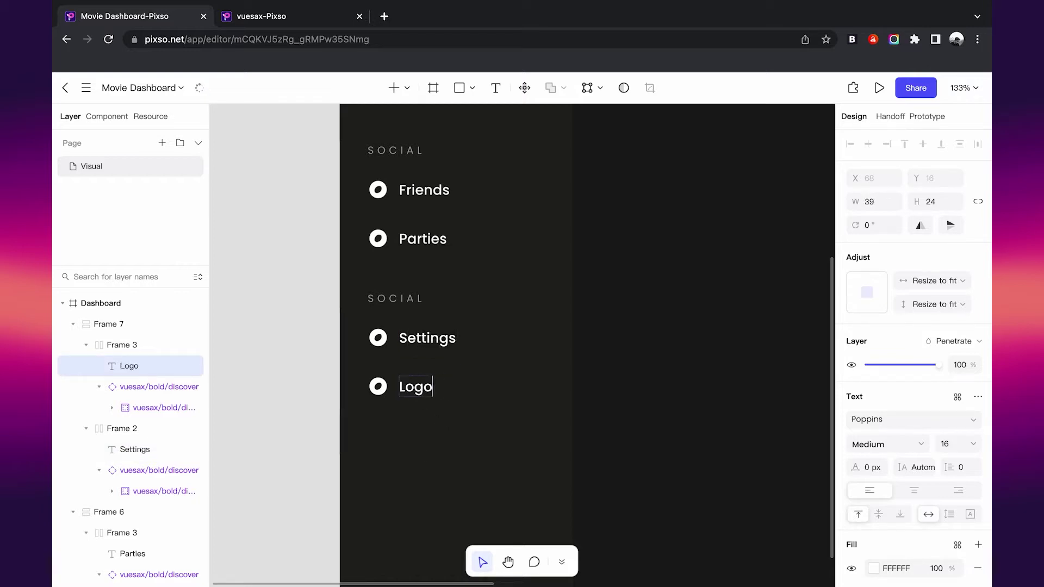
scroll(299, 370, "up", 3)
left_click(300, 371)
scroll(301, 373, "down", 3, "ctrl")
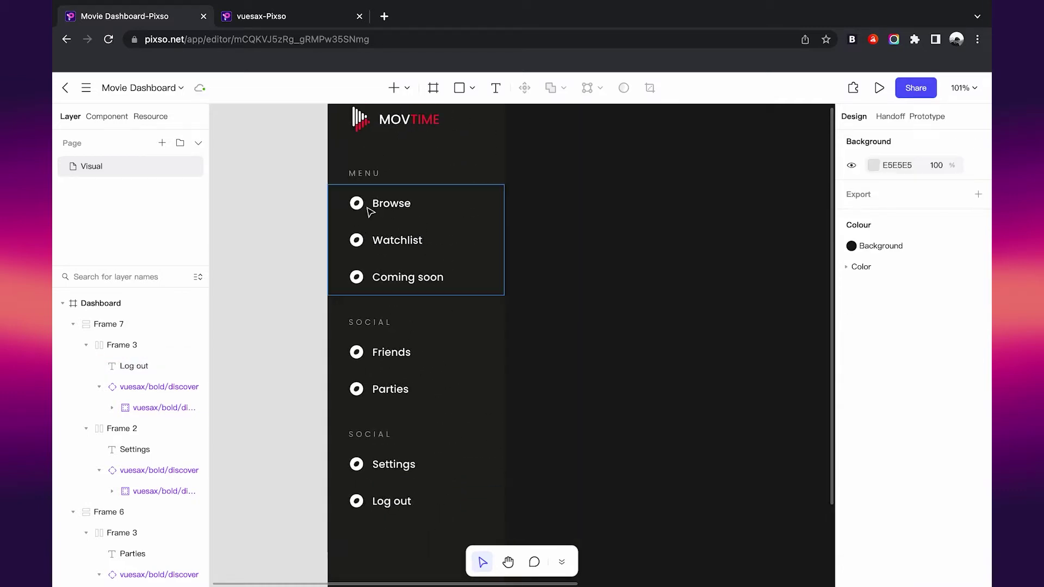
Step: Make the Watchlist, Coming soon, Friends, Parties, Settings and Log out icons light grey
scroll(380, 218, "down", 1)
left_click(421, 220)
left_click(424, 255, "shift")
left_click(403, 345, "shift")
left_click(403, 375, "shift")
left_click(403, 446, "shift")
left_click(402, 485, "shift")
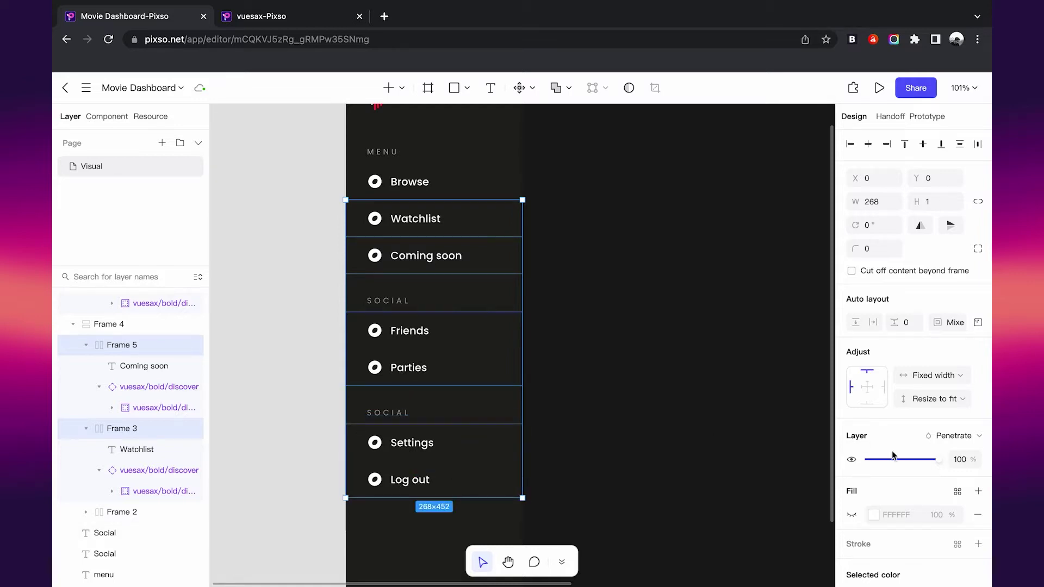
scroll(893, 455, "down", 3)
left_click(854, 456)
left_click(698, 294)
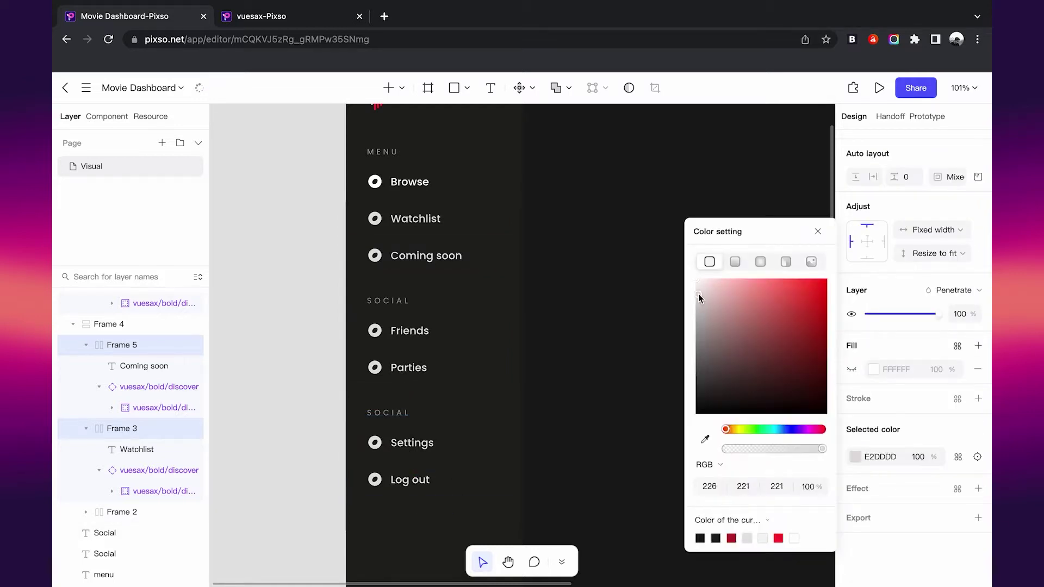
left_click_drag(694, 302, 696, 305)
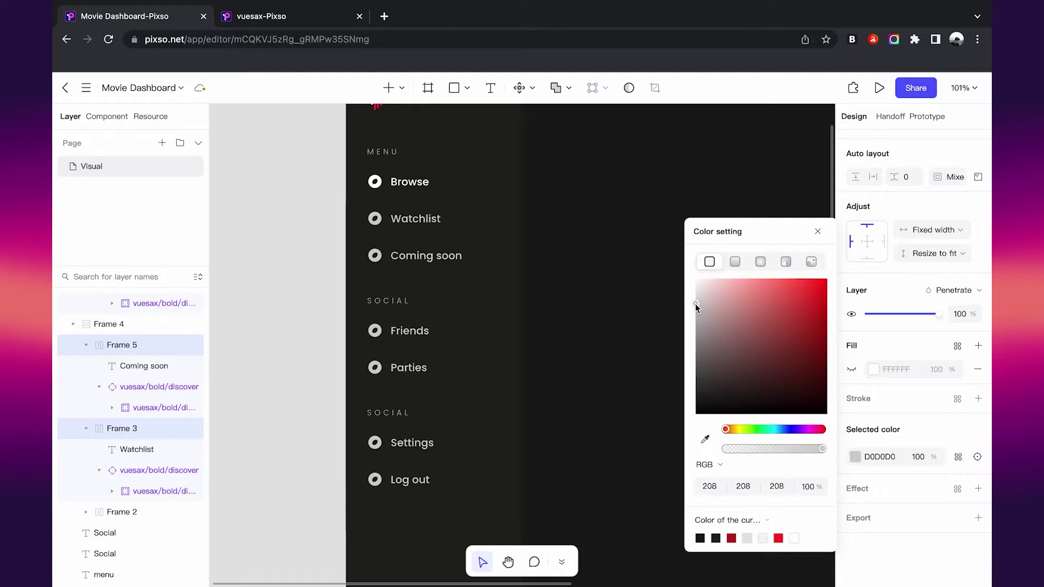
left_click(520, 272)
Step: Change those six item labels from Medium to Regular font weight
left_click(413, 218)
left_click(426, 256, "shift")
left_click(411, 333, "shift")
left_click(407, 367, "shift")
left_click(412, 442, "shift")
left_click(410, 480, "shift")
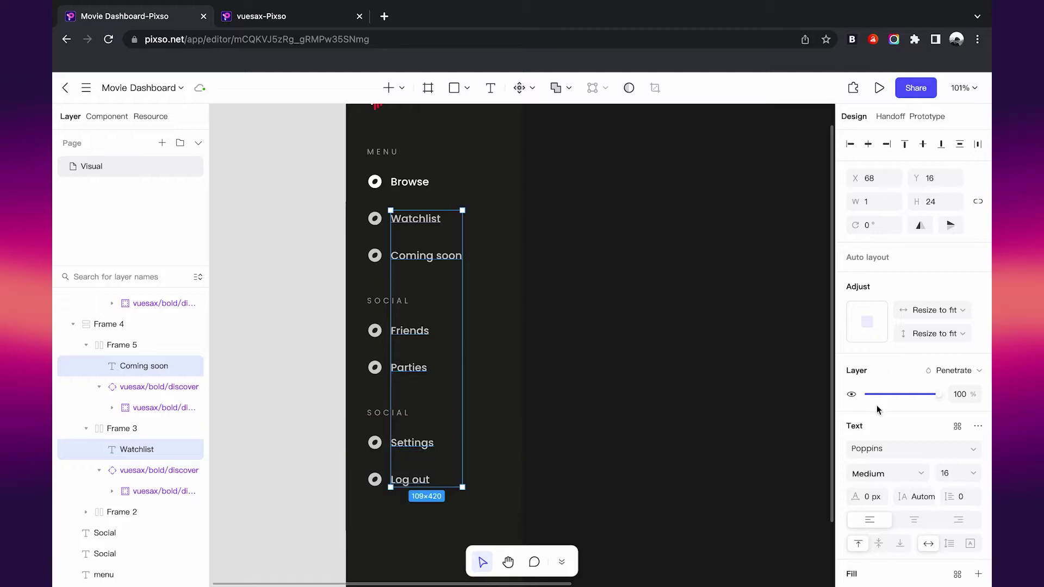
left_click(883, 473)
left_click(613, 313)
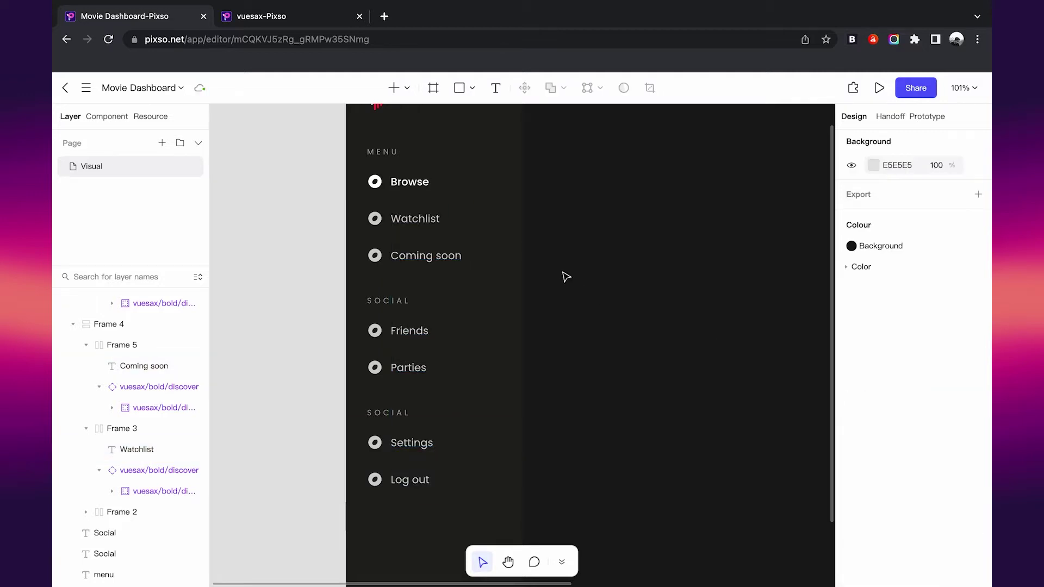
scroll(565, 276, "up", 3)
scroll(565, 276, "down", 2)
scroll(565, 276, "up", 2)
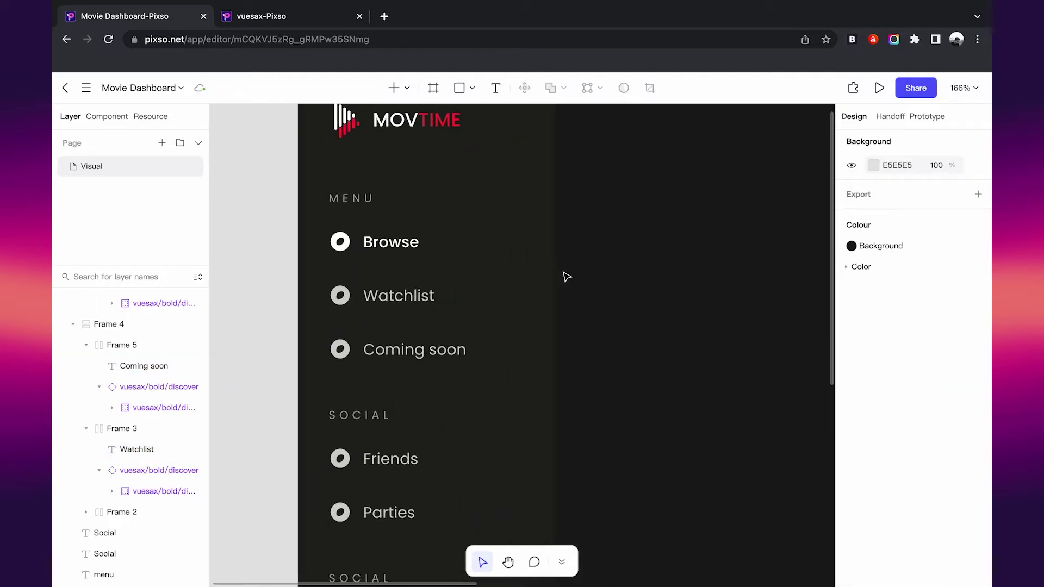
scroll(565, 276, "up", 1)
scroll(565, 276, "down", 3)
scroll(565, 276, "up", 3)
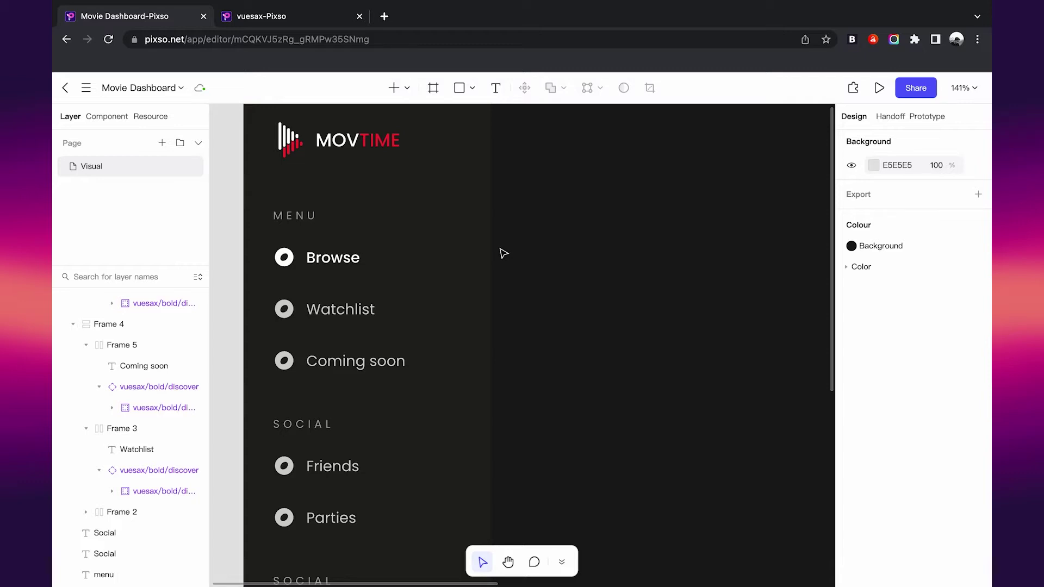
scroll(534, 232, "down", 4)
scroll(535, 233, "up", 1)
scroll(535, 233, "up", 2)
scroll(503, 234, "up", 3)
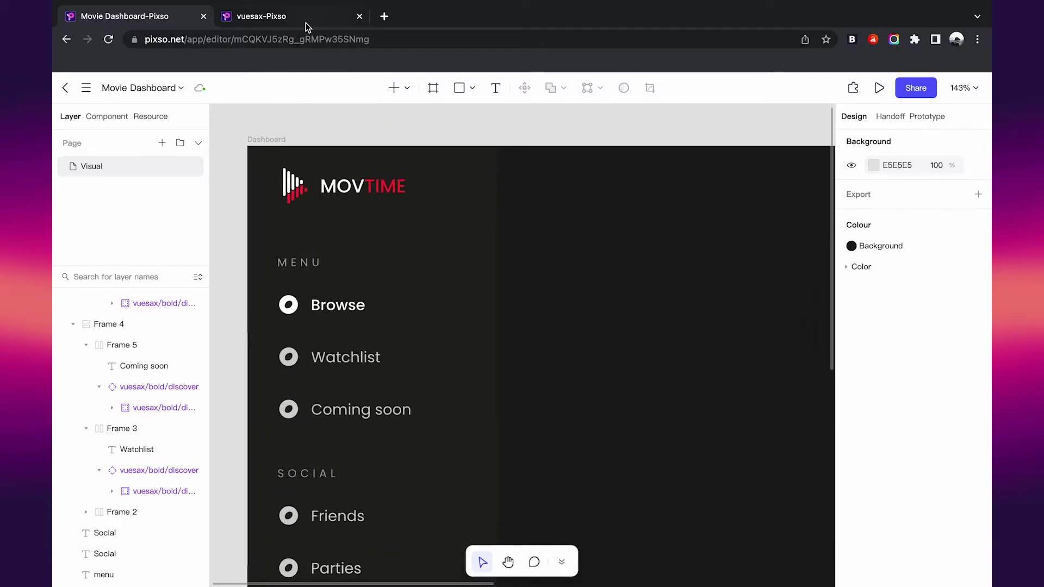
Step: Bring the vuesax video icon into the Watchlist row of the Movie Dashboard
left_click(308, 17)
scroll(517, 184, "down", 5)
scroll(559, 279, "up", 1)
scroll(434, 204, "down", 1)
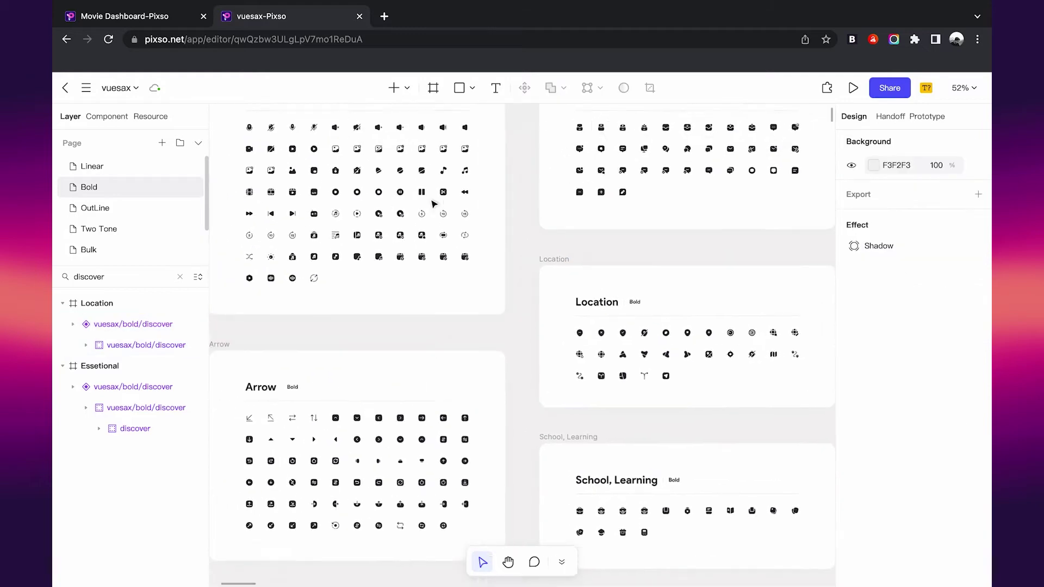
scroll(434, 204, "up", 3)
scroll(432, 202, "up", 1)
scroll(455, 320, "up", 3)
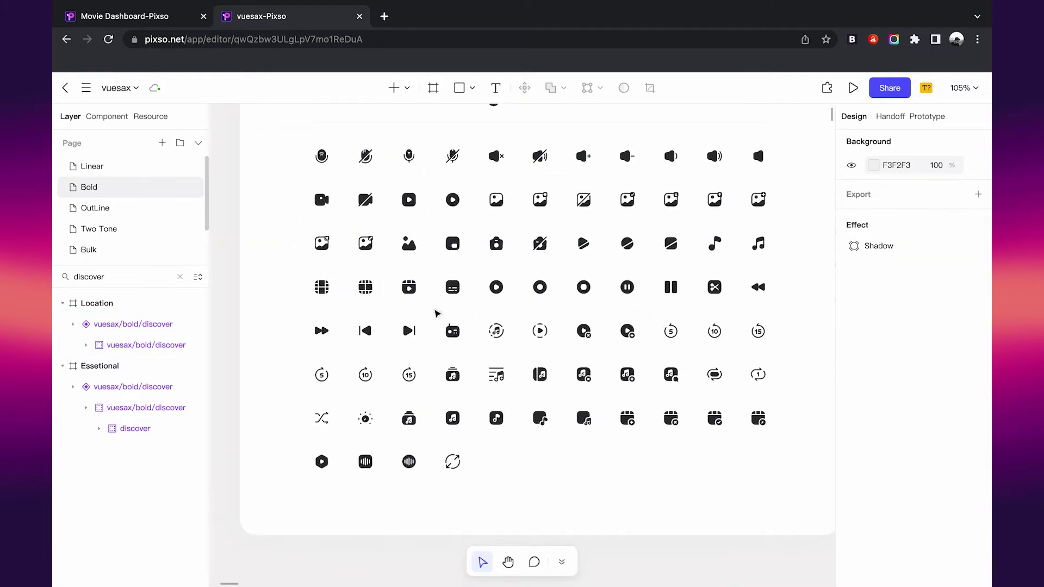
left_click(408, 287)
left_click(125, 17)
scroll(380, 299, "up", 2)
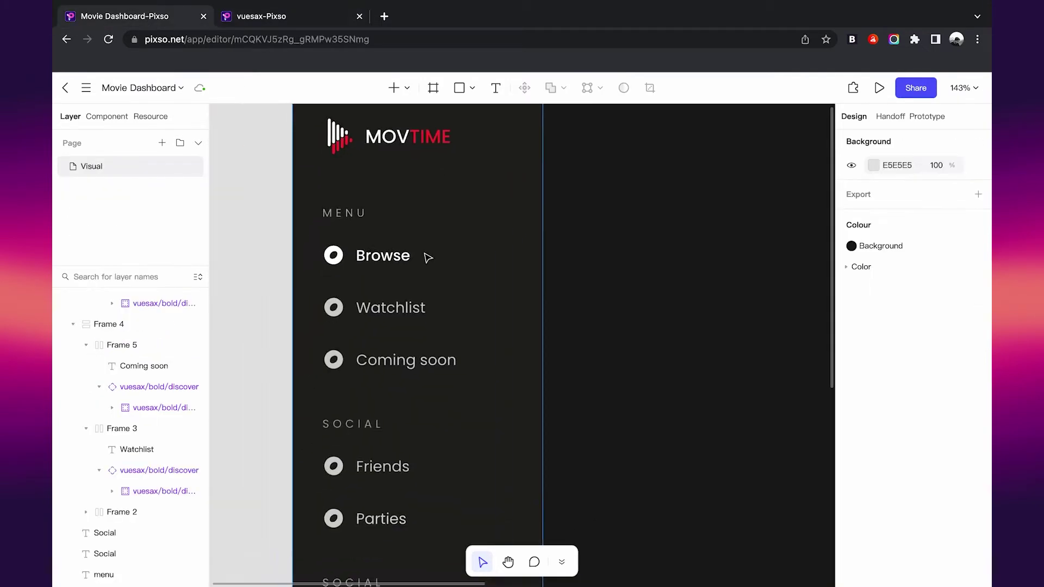
scroll(384, 330, "up", 2)
left_click(384, 331)
key("ctrl+v")
Step: Colour the new video icon light grey with hex D0D0D0
left_click(288, 336)
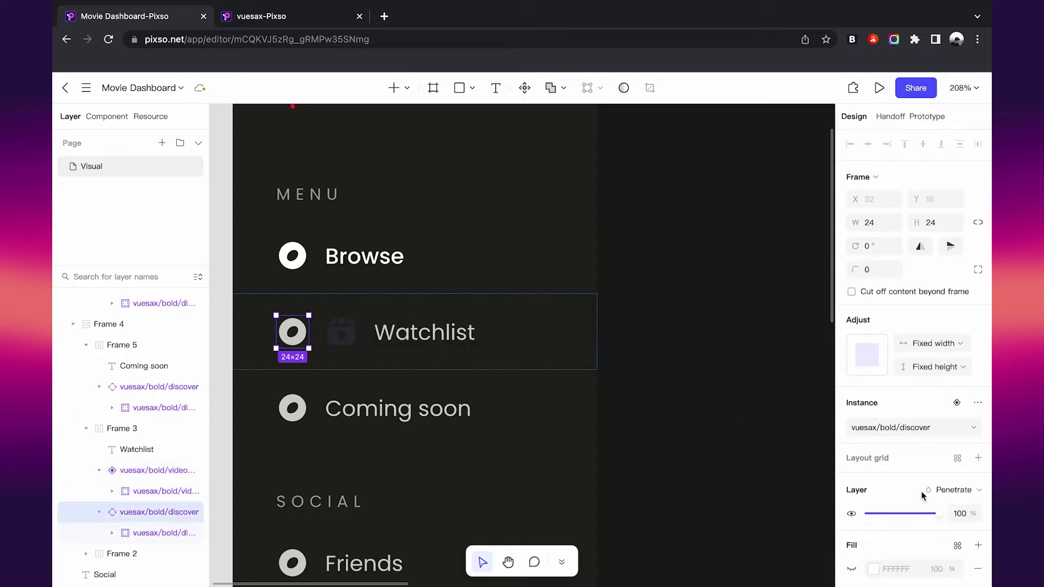
scroll(920, 491, "down", 3)
left_click(879, 511)
left_click(349, 338)
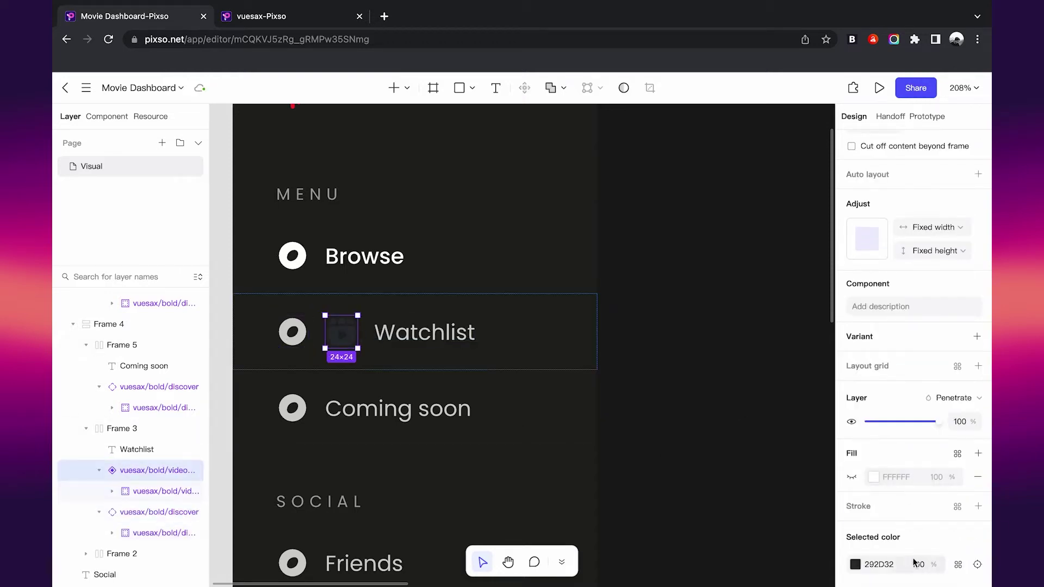
left_click(306, 334)
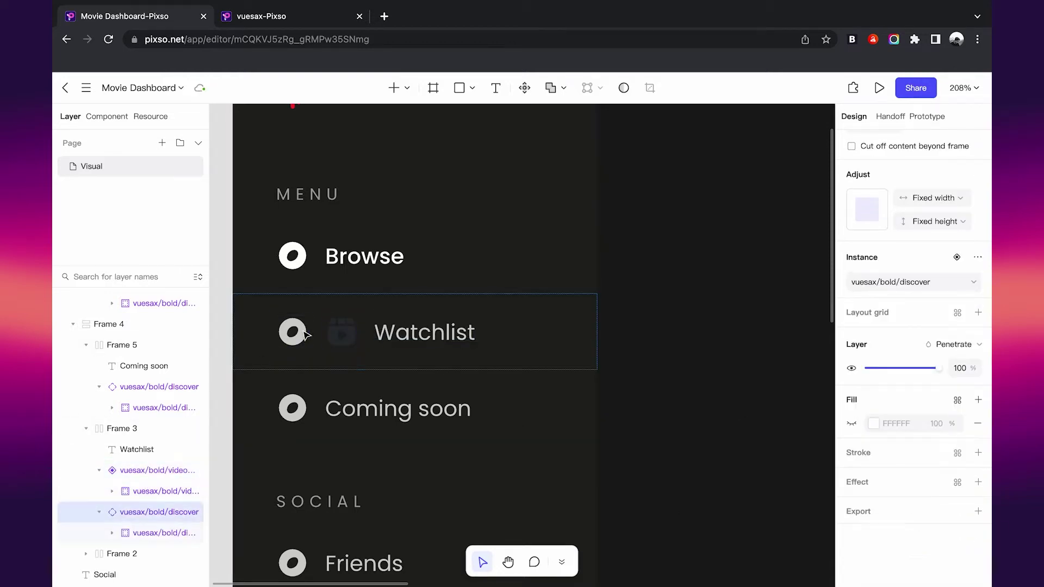
left_click(335, 341)
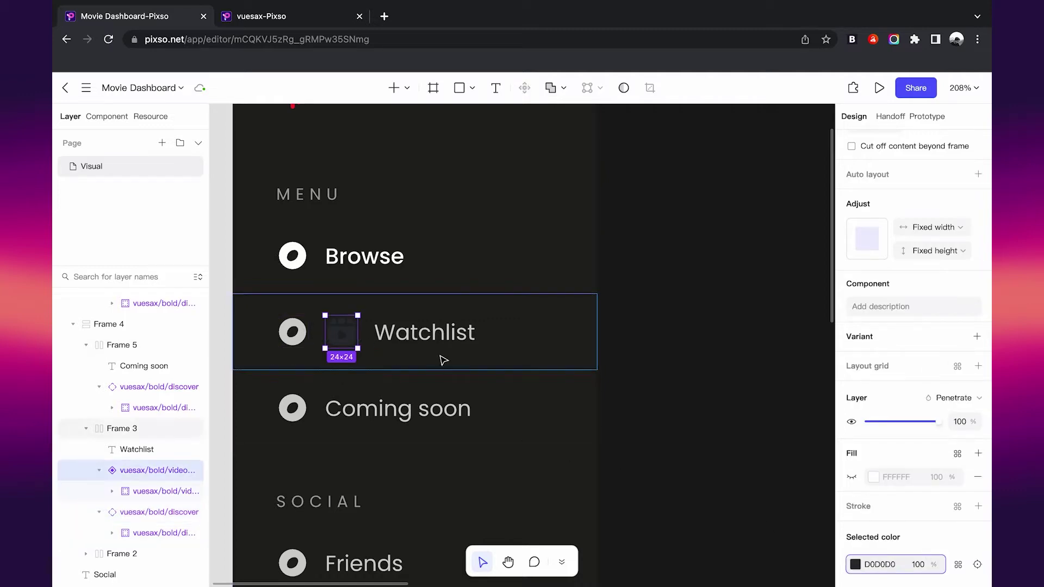
left_click(413, 340)
left_click(333, 337)
type("D0D0D0")
key("Return")
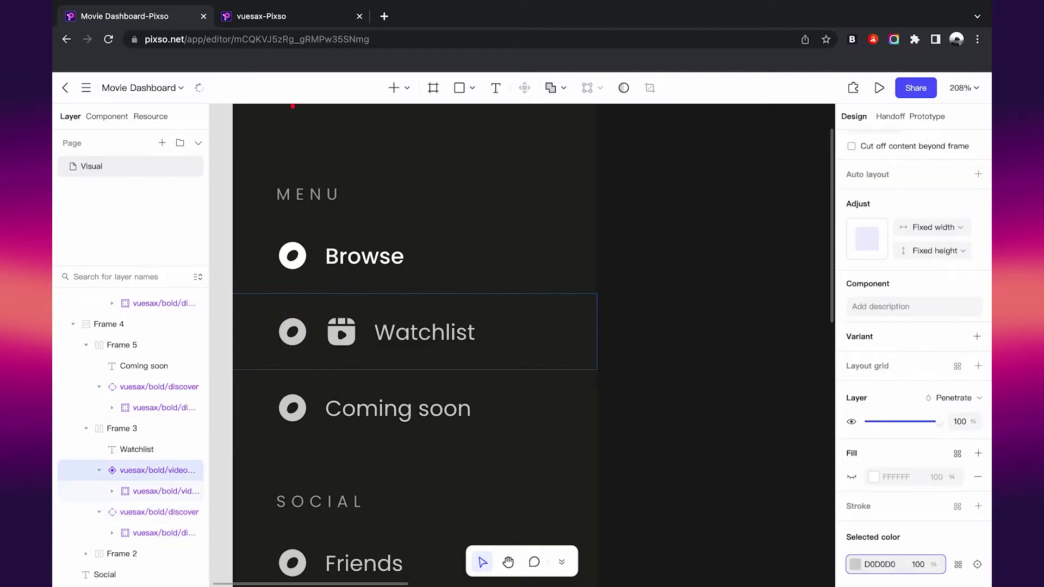
Step: Place the video icon first and delete Watchlist's old round icon
key("Left")
left_click(341, 333)
key("Delete")
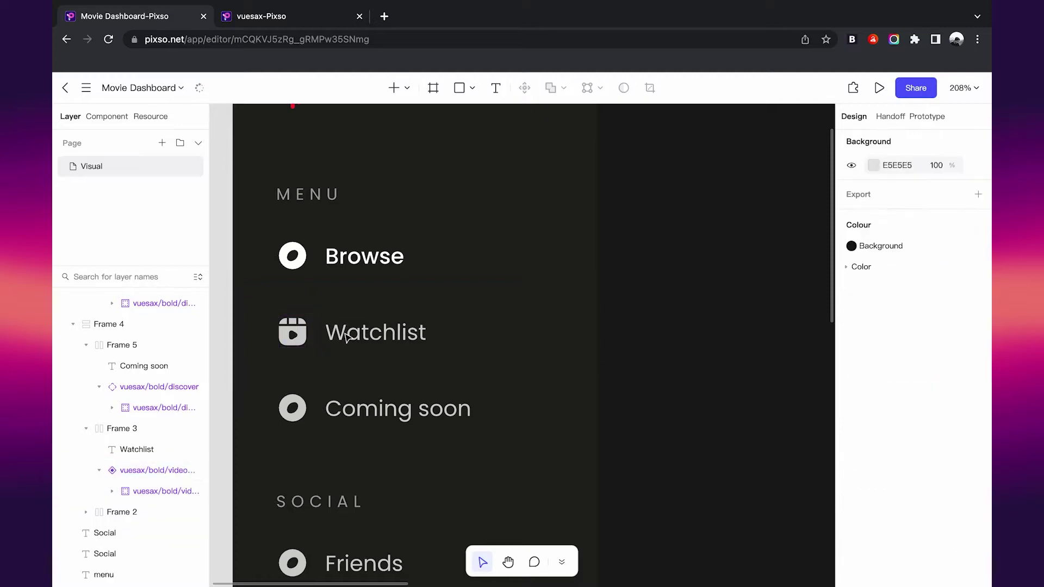
left_click(261, 16)
scroll(547, 305, "down", 5)
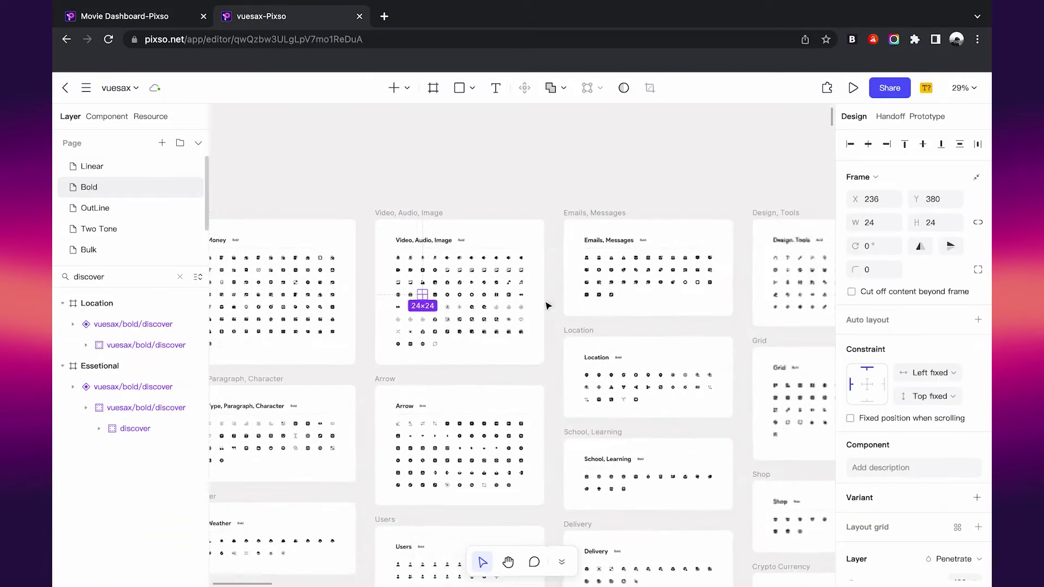
Step: Find the plain calendar icon in the vuesax library by searching 'calendar'
scroll(547, 303, "up", 3)
type("calenda")
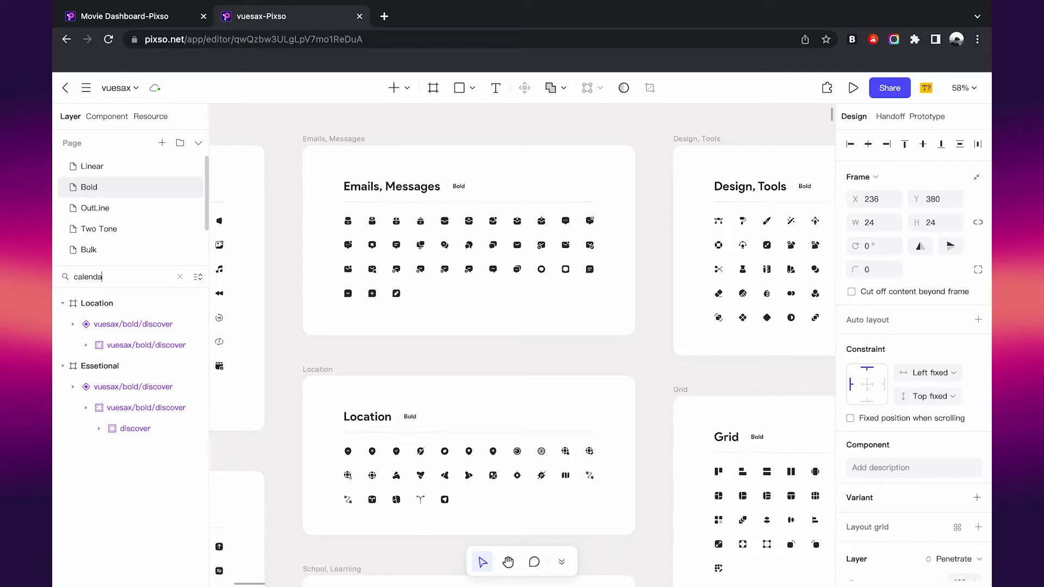
type("r")
left_click(87, 324)
scroll(471, 329, "down", 5)
key("shift+2")
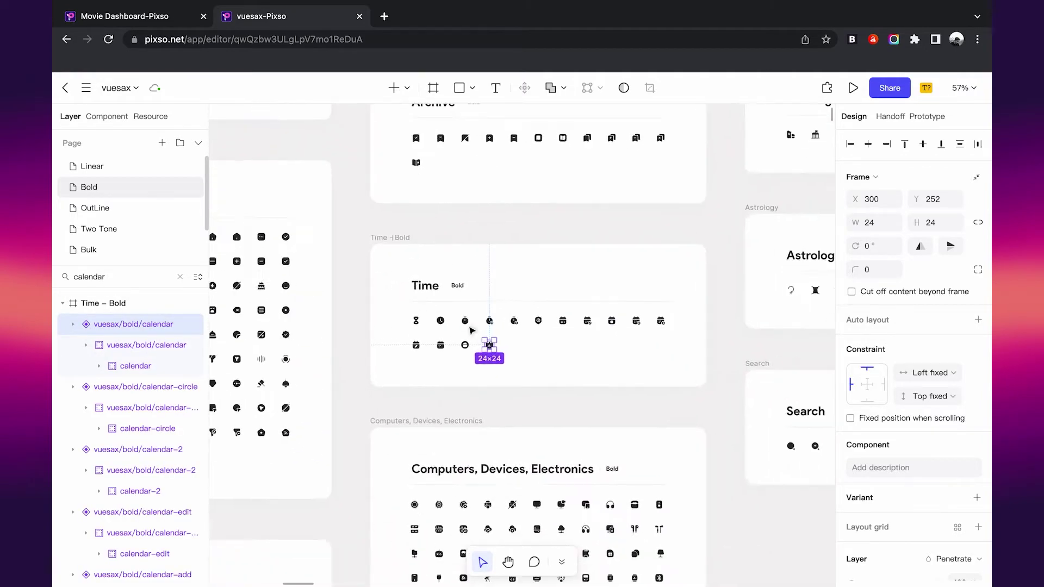
left_click(509, 334)
left_click(640, 314)
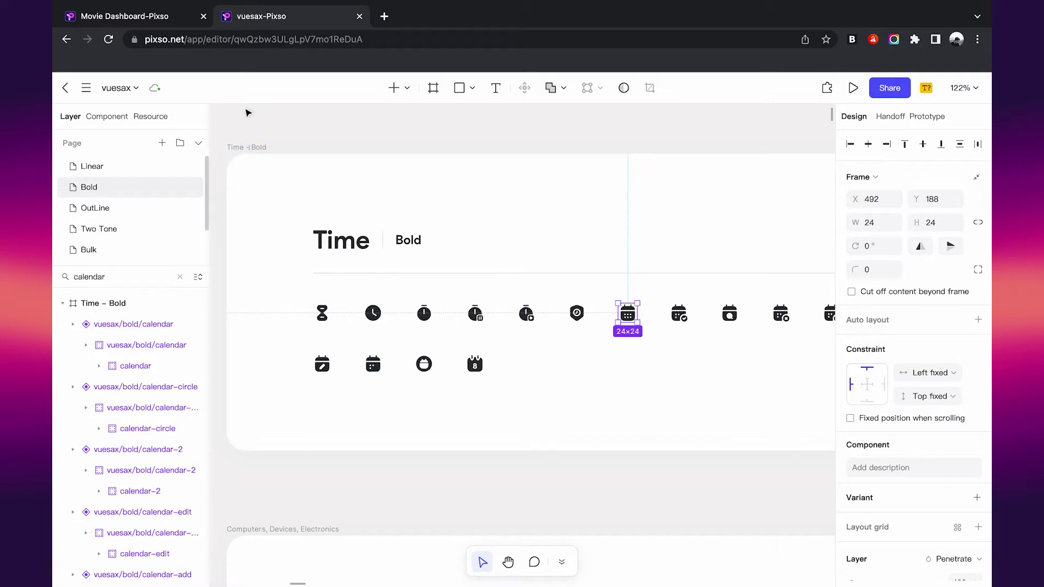
left_click(153, 22)
Step: Place the calendar icon in the Coming soon row in light grey, deleting the round icon
scroll(407, 275, "up", 4)
key("ctrl+v")
left_click_drag(573, 341, 405, 335)
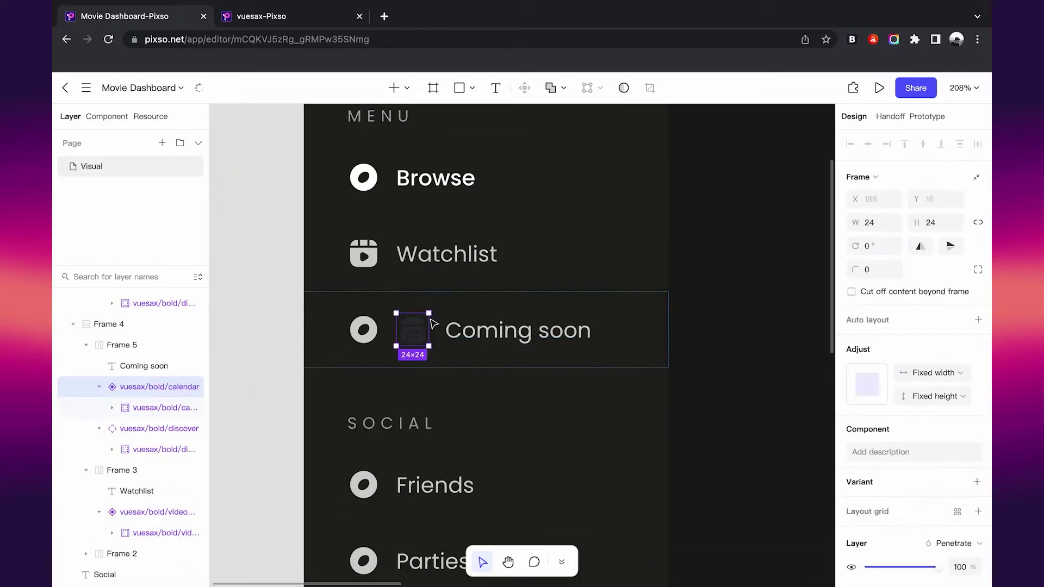
left_click(363, 329)
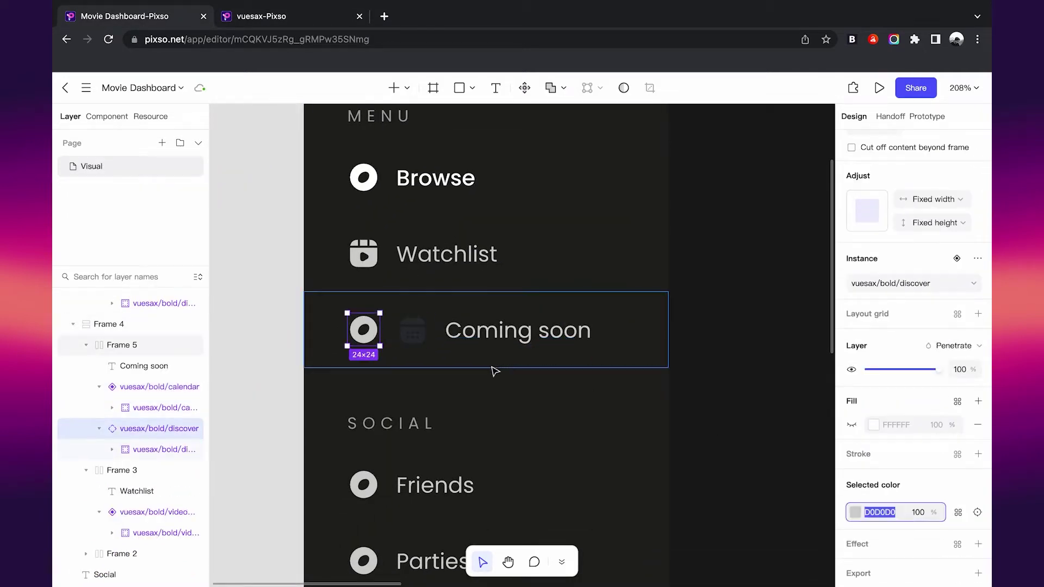
key("Tab")
key("Return")
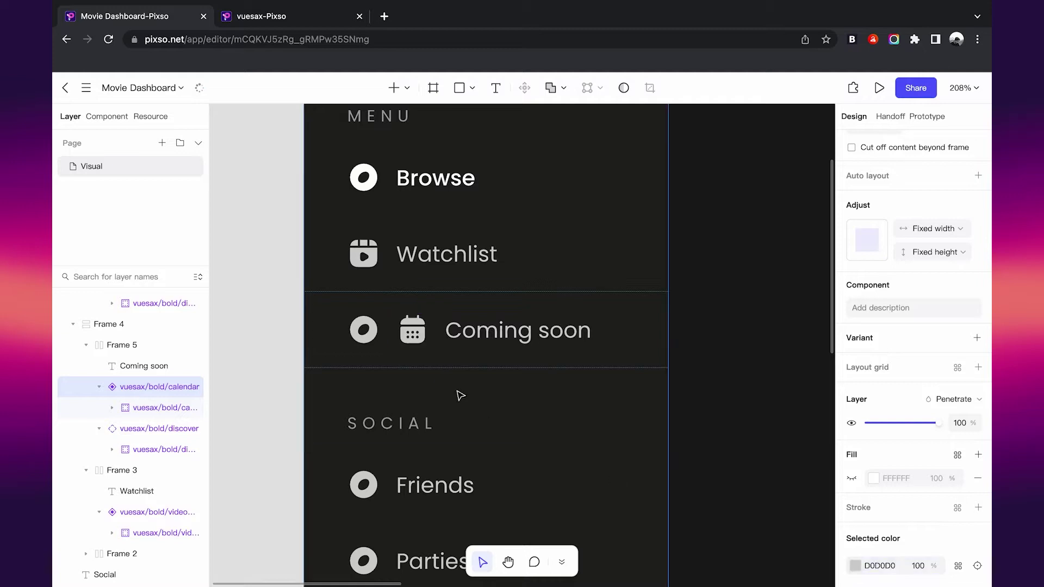
key("Left")
left_click(419, 343)
key("Delete")
scroll(419, 343, "down", 3)
scroll(419, 343, "down", 2, "ctrl")
left_click(261, 16)
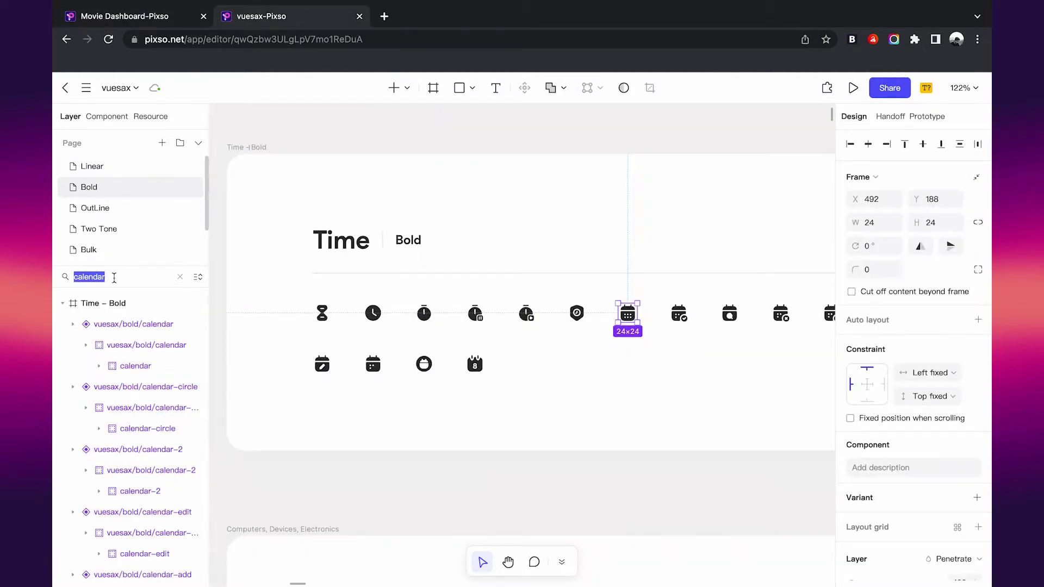
Step: Search the vuesax library layers for 'profile' and pick the profile icon
key("BackSpace")
type("profile")
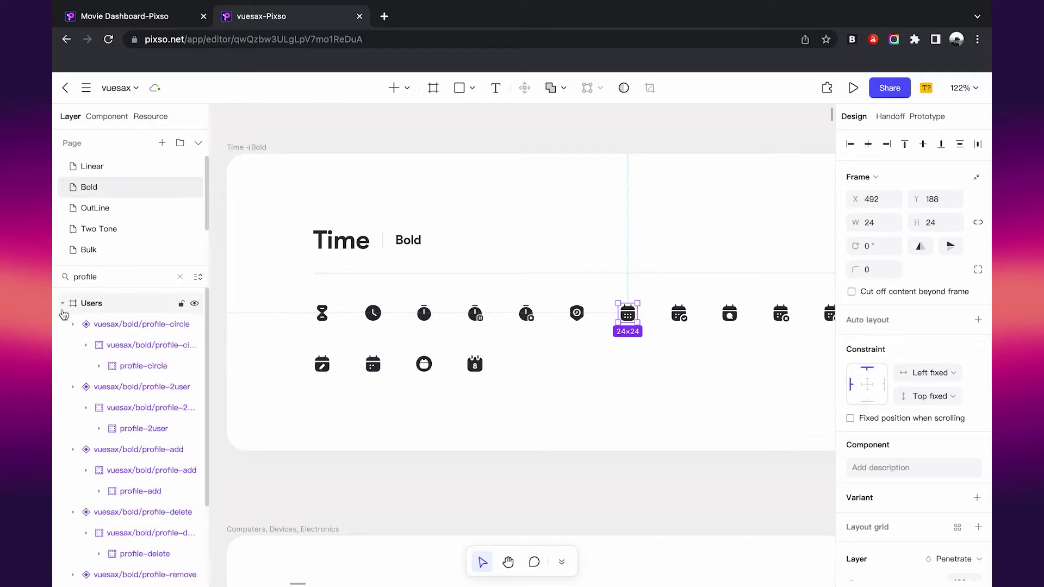
left_click(87, 325)
scroll(473, 324, "down", 5, "ctrl")
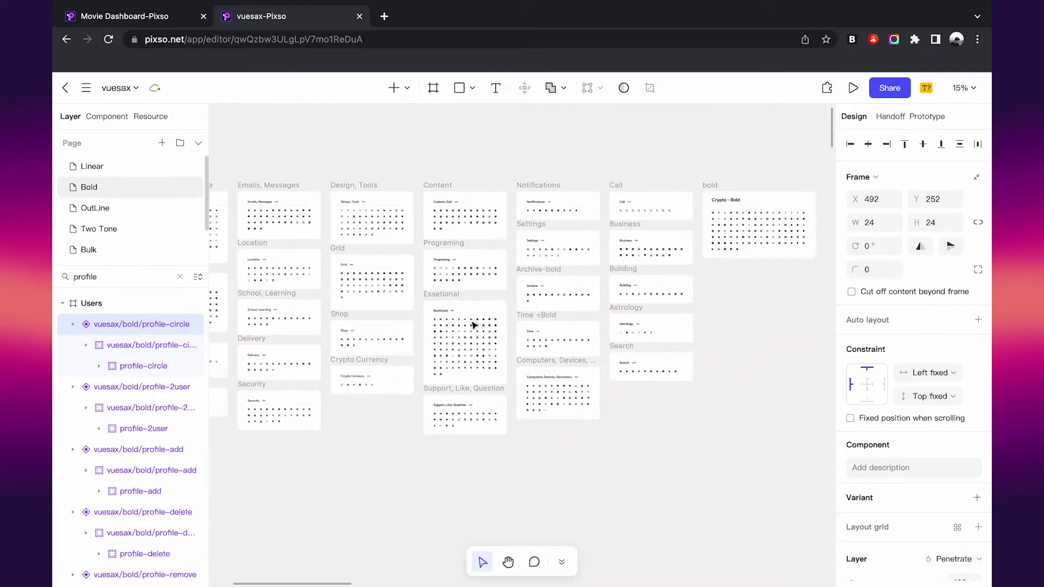
scroll(375, 380, "up", 5, "ctrl")
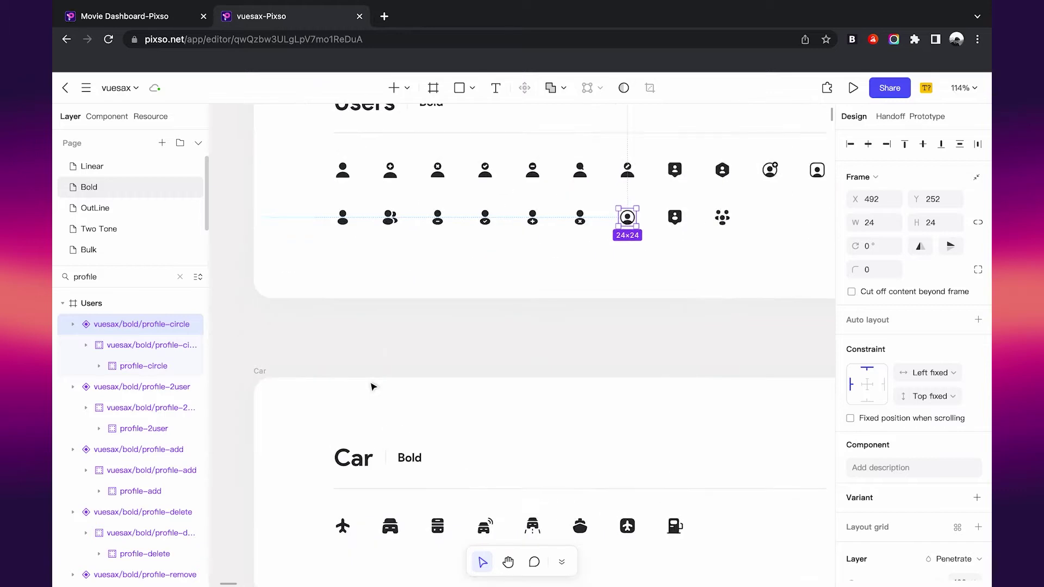
left_click(401, 356)
left_click(333, 288)
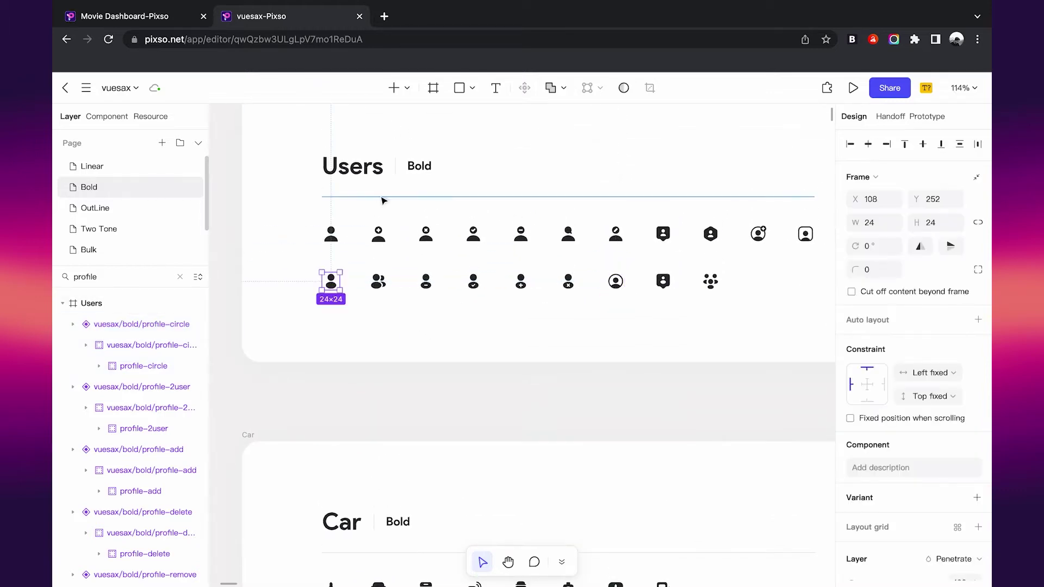
left_click(141, 386)
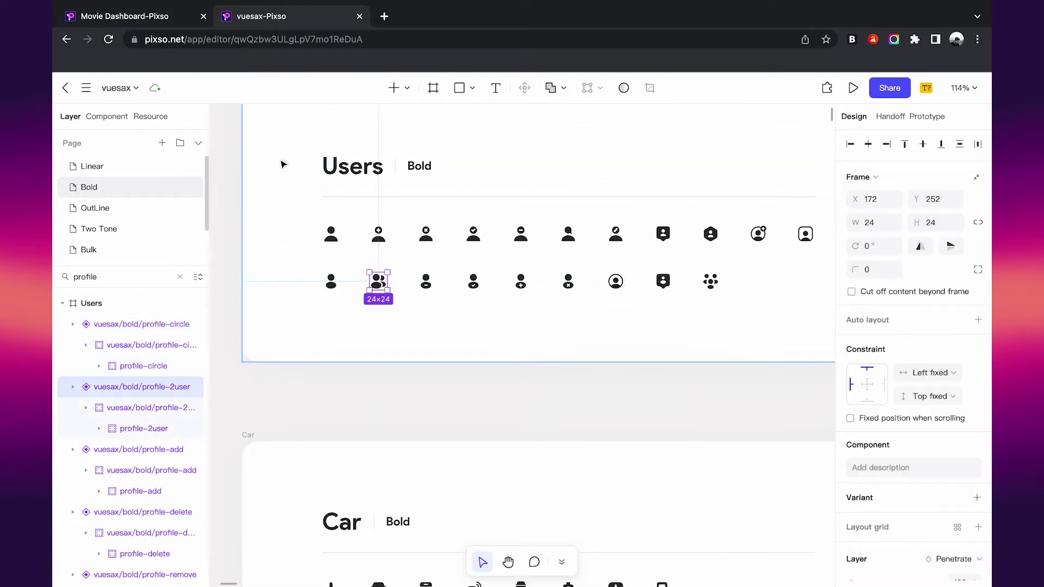
Step: Place the profile icon at the start of the Friends row and delete its placeholder
left_click(131, 16)
scroll(464, 331, "down", 2)
left_click(445, 317)
key("ctrl+v")
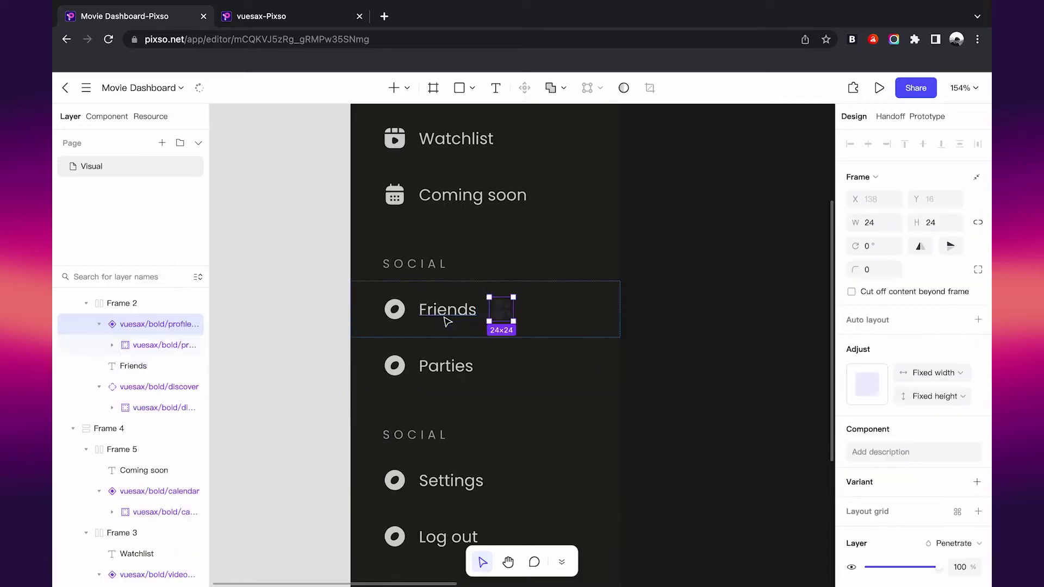
scroll(889, 531, "down", 3)
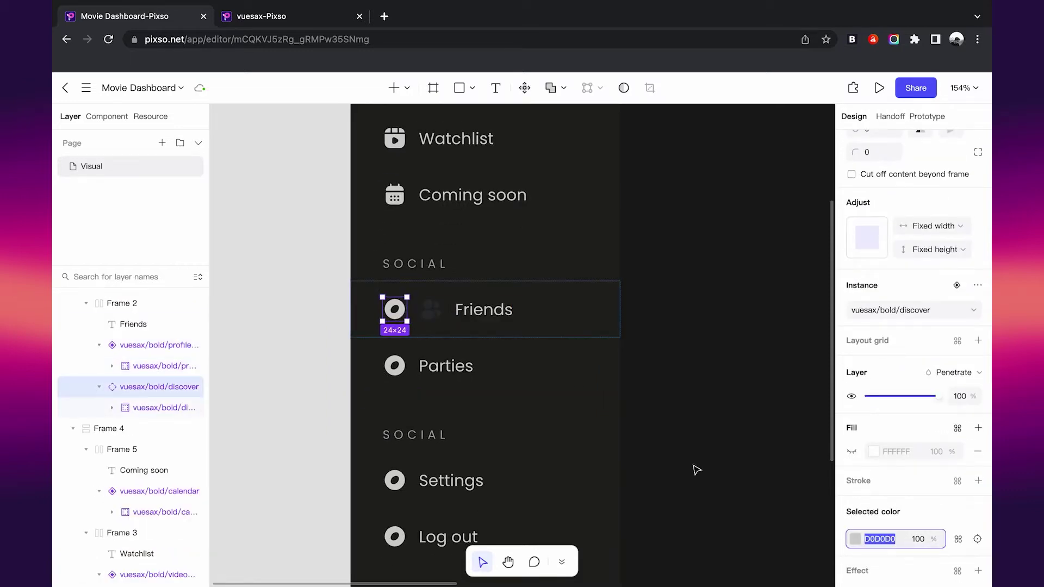
left_click(430, 309)
left_click(879, 490)
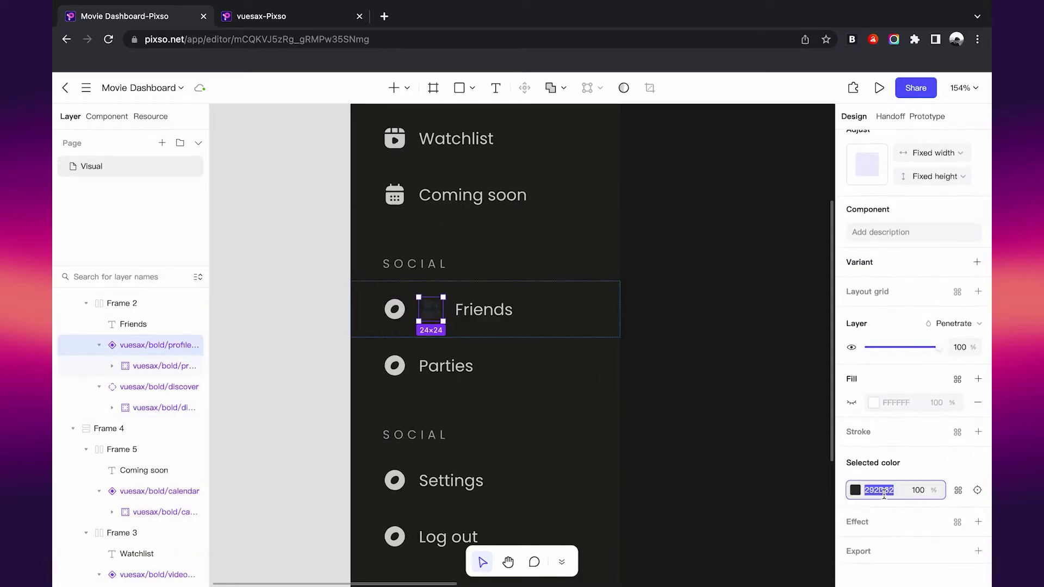
left_click_drag(431, 308, 394, 309)
left_click(431, 308)
key("Delete")
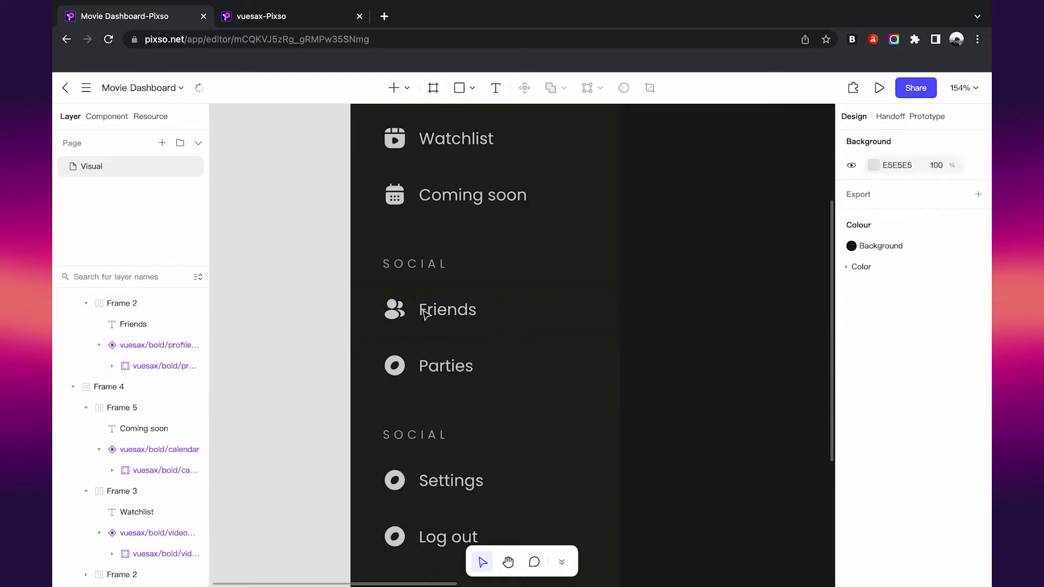
Step: Copy the vuesax people group icon into the Parties row beside its label
left_click(261, 16)
left_click(717, 287)
key("ctrl+c")
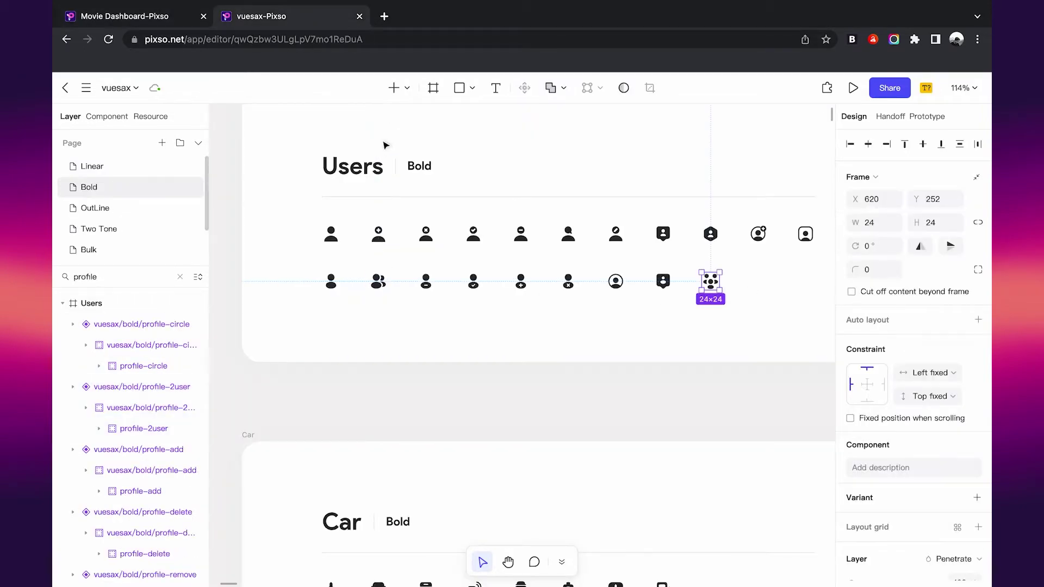
left_click(136, 16)
left_click(451, 368)
key("ctrl+v")
left_click_drag(498, 365, 432, 365)
left_click(395, 365)
Step: Give the people icon the placeholder's light grey colour, then delete the Parties placeholder
scroll(874, 540, "down", 5)
left_click(882, 501)
key("ctrl+c")
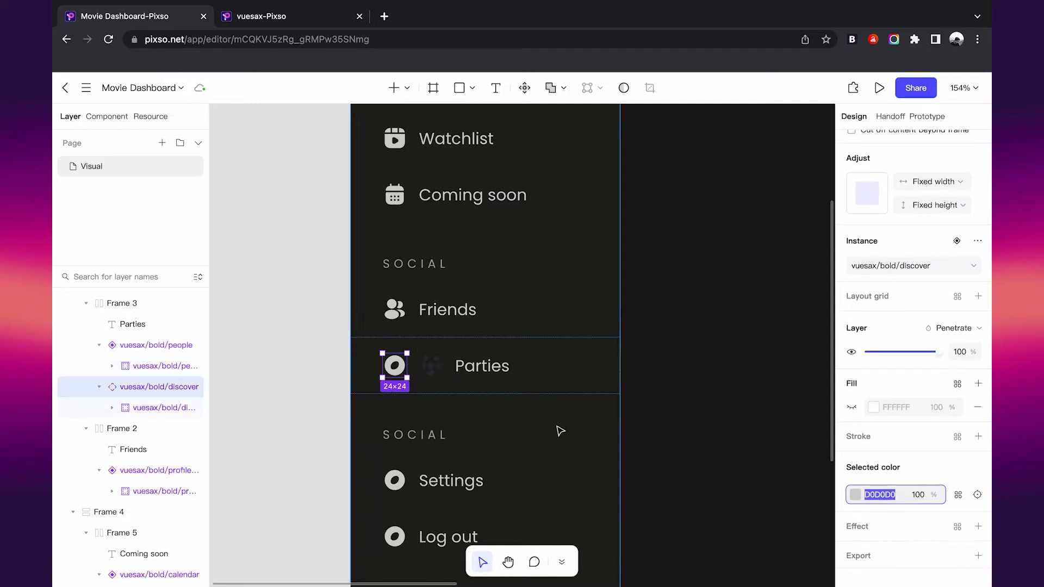
left_click(431, 365)
left_click(884, 547)
key("ctrl+v")
key("Return")
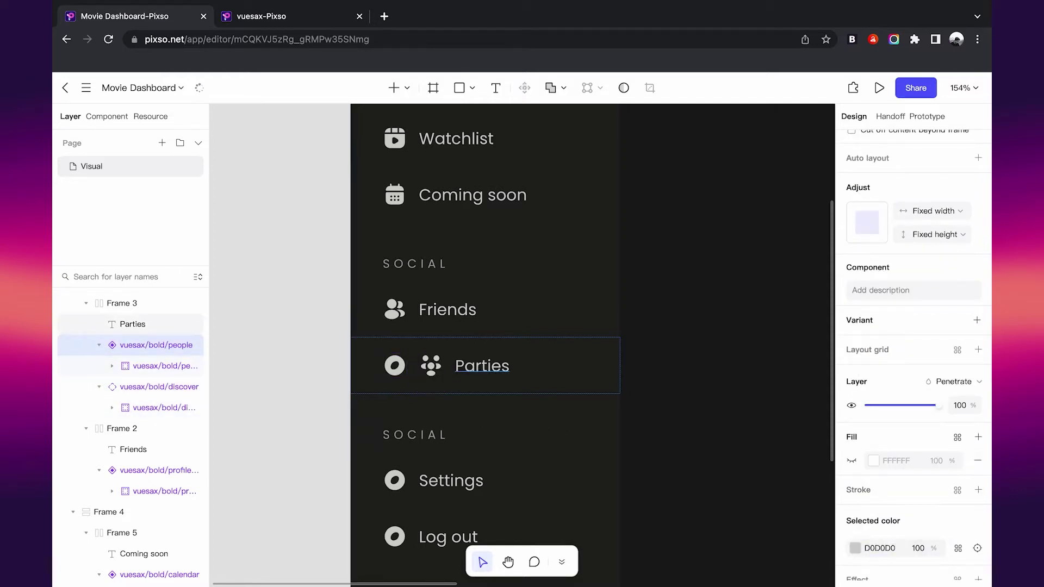
left_click(474, 373)
left_click(392, 374)
key("Delete")
scroll(500, 420, "down", 3)
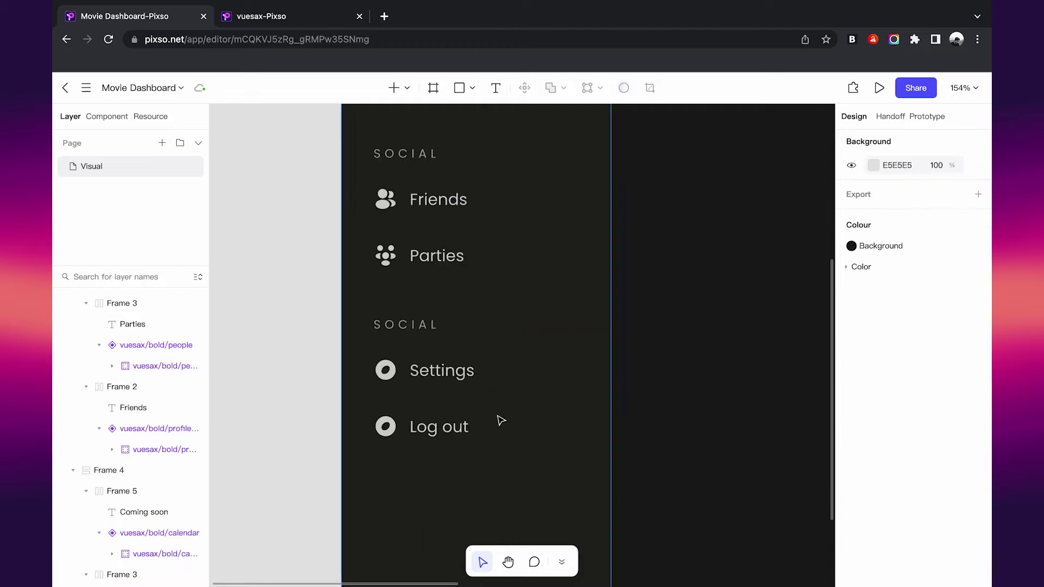
Step: Find and select the hexagon settings icon in the vuesax library
left_click(292, 24)
scroll(566, 261, "down", 5)
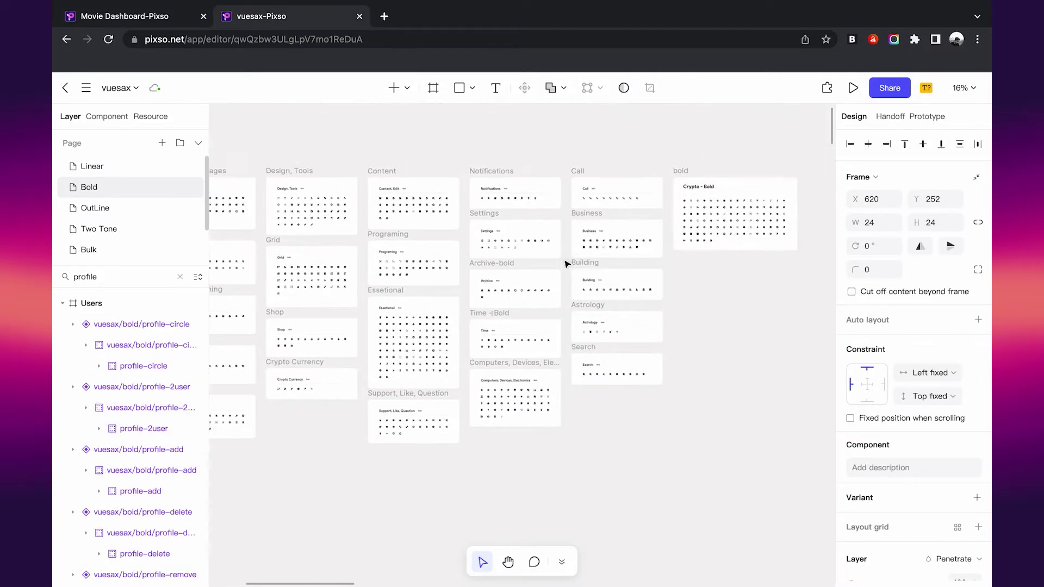
scroll(566, 264, "up", 4)
scroll(567, 263, "up", 3)
scroll(568, 259, "down", 5)
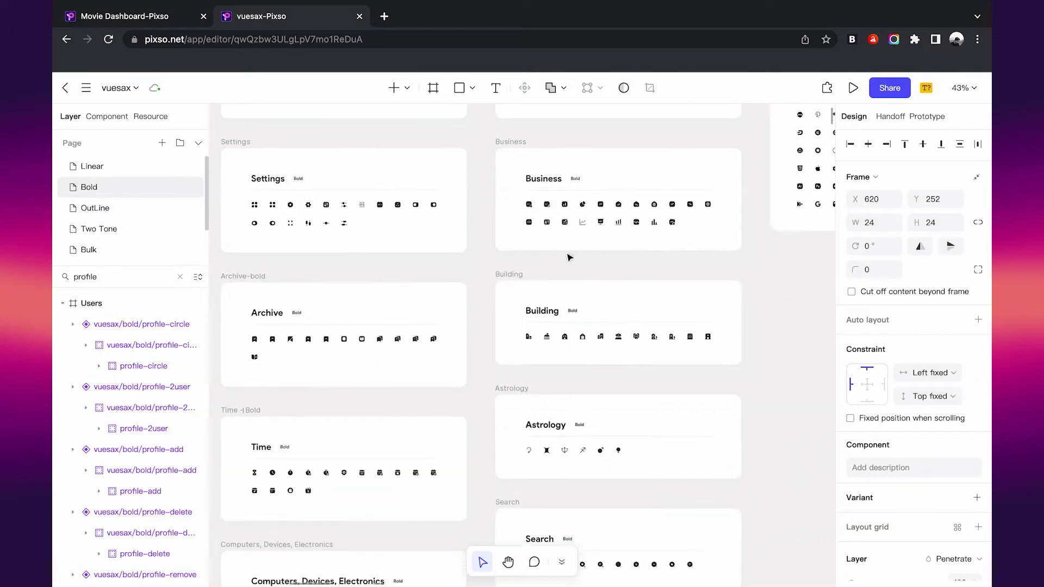
scroll(568, 257, "down", 2)
scroll(419, 337, "up", 3, "ctrl")
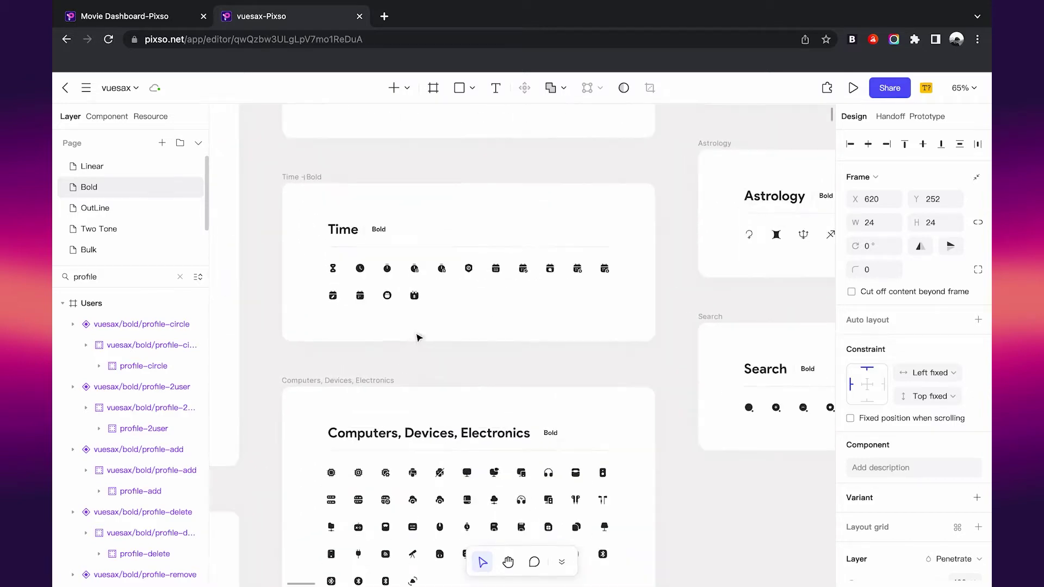
scroll(418, 337, "up", 5)
scroll(396, 279, "up", 3, "ctrl")
left_click(396, 279)
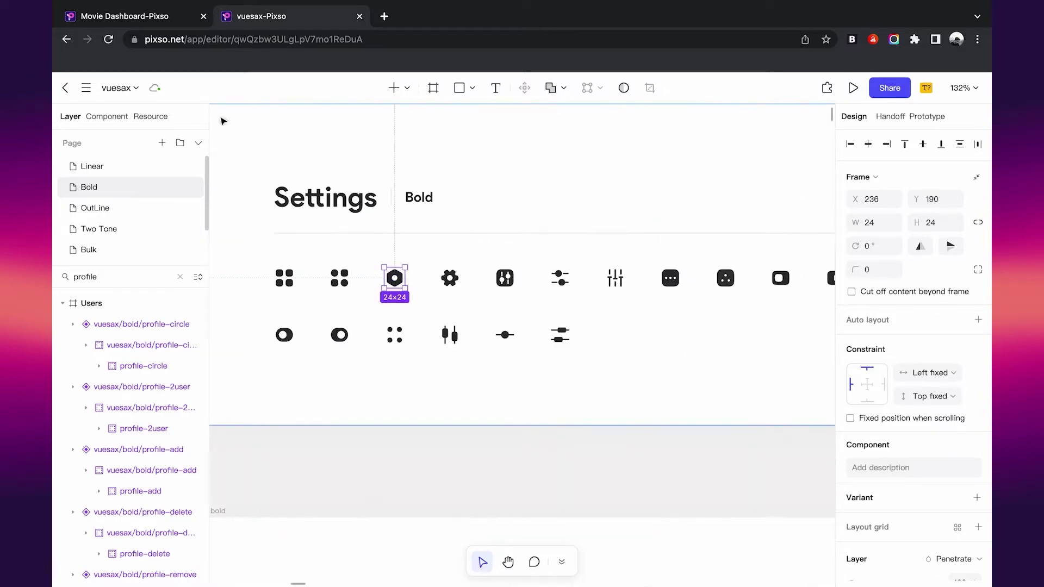
Step: Paste the settings icon into the Settings row and delete its placeholder
left_click(112, 16)
scroll(415, 361, "down", 1)
left_click(443, 342)
key("ctrl+v")
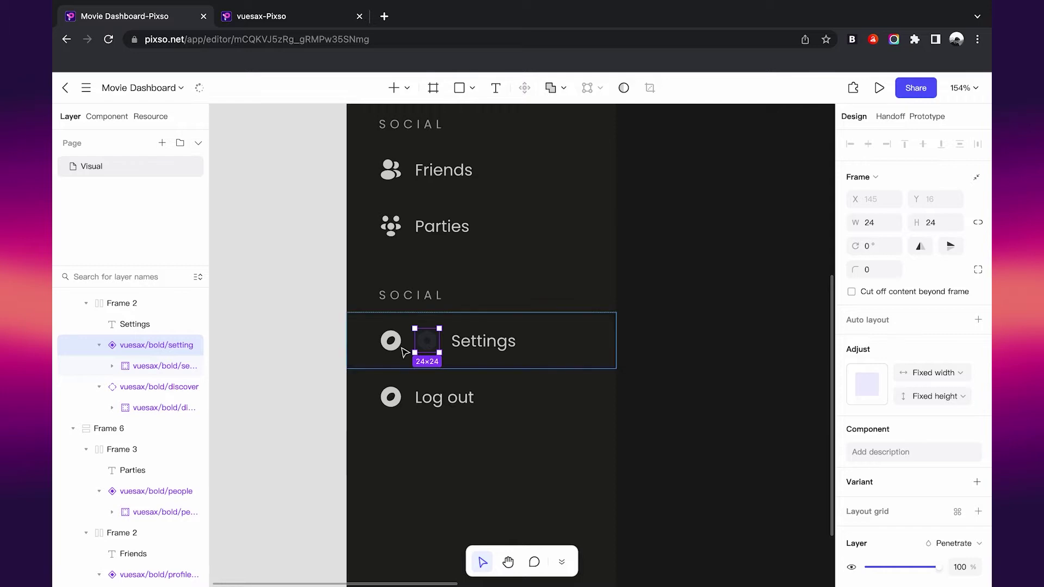
left_click(390, 341)
scroll(873, 510, "down", 3)
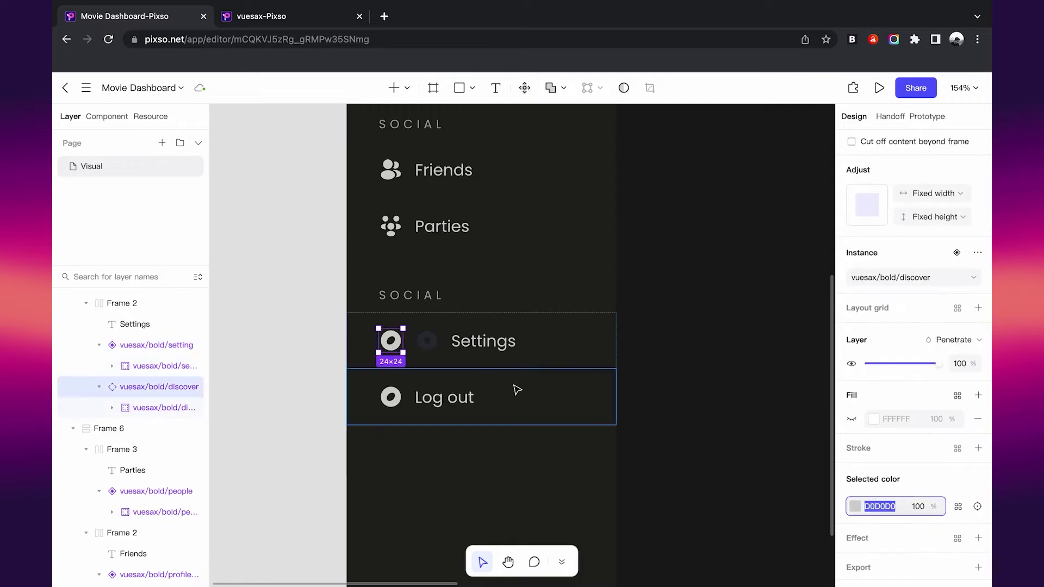
left_click(426, 341)
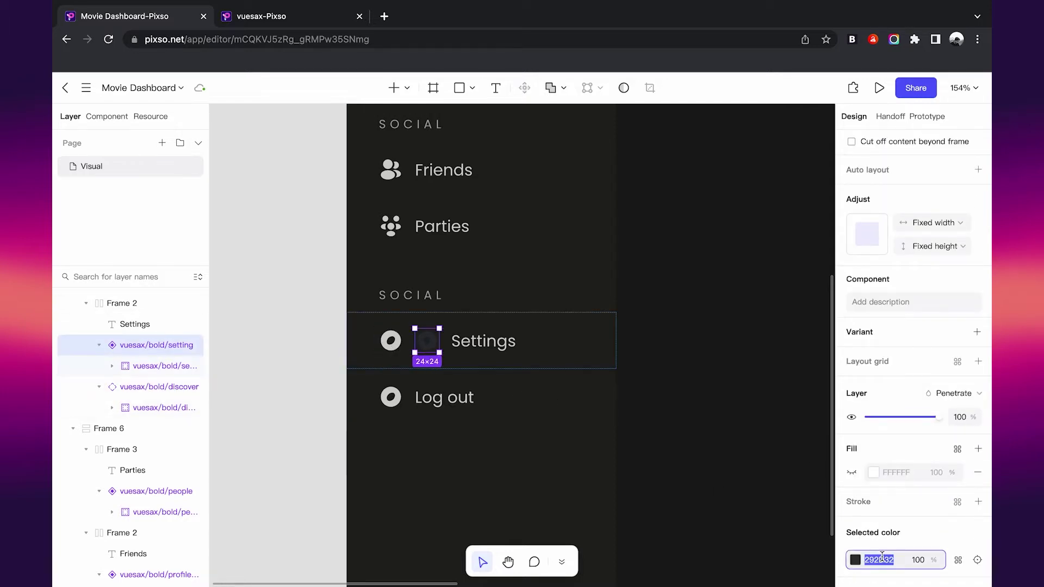
left_click(391, 341)
key("Delete")
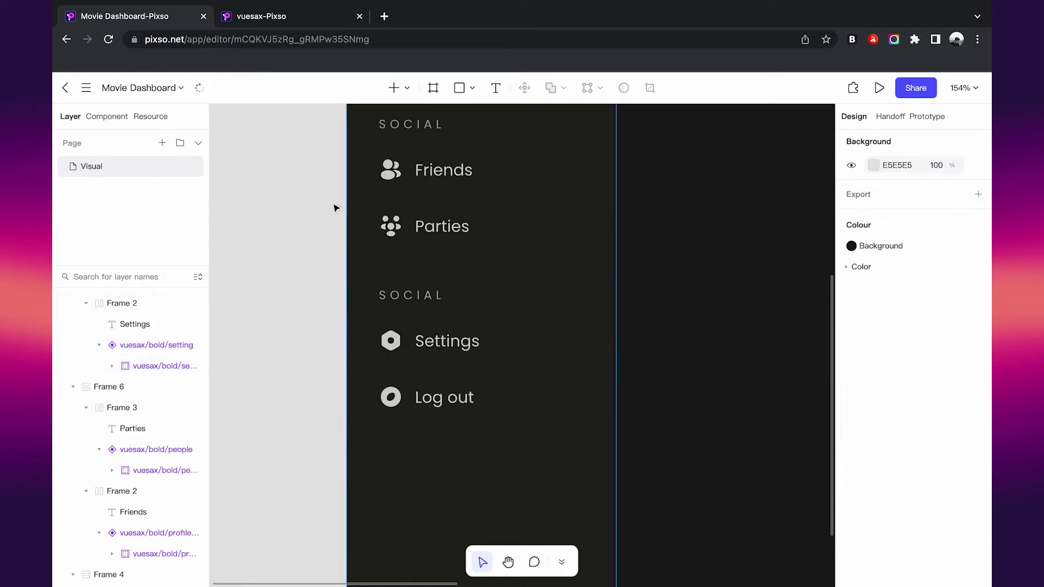
left_click(285, 24)
Step: Locate and select the logout icon in the vuesax Arrow set
scroll(561, 320, "down", 5)
scroll(561, 319, "up", 3)
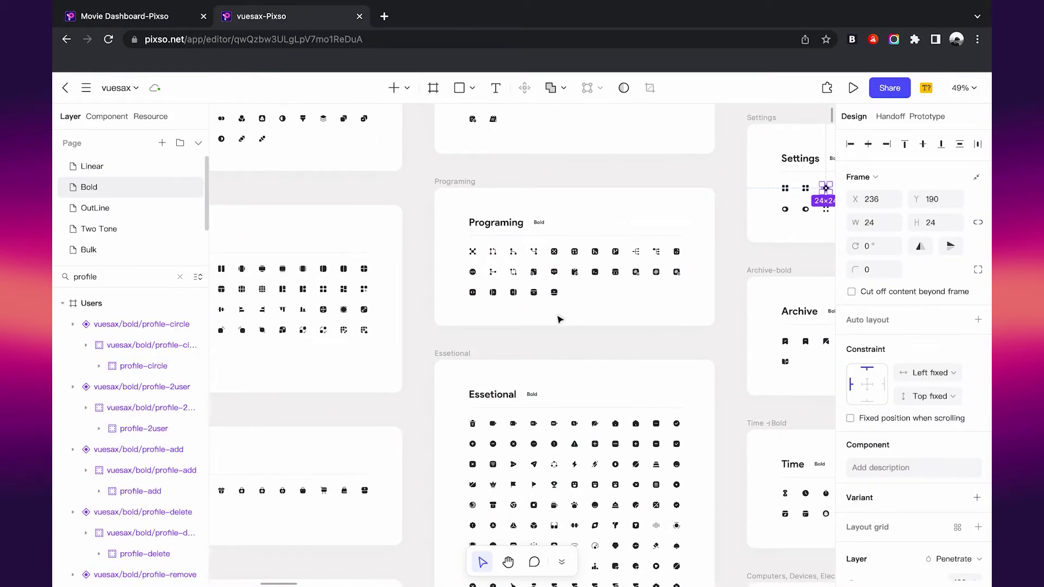
scroll(501, 344, "down", 1)
scroll(500, 345, "down", 3)
scroll(500, 344, "right", 2)
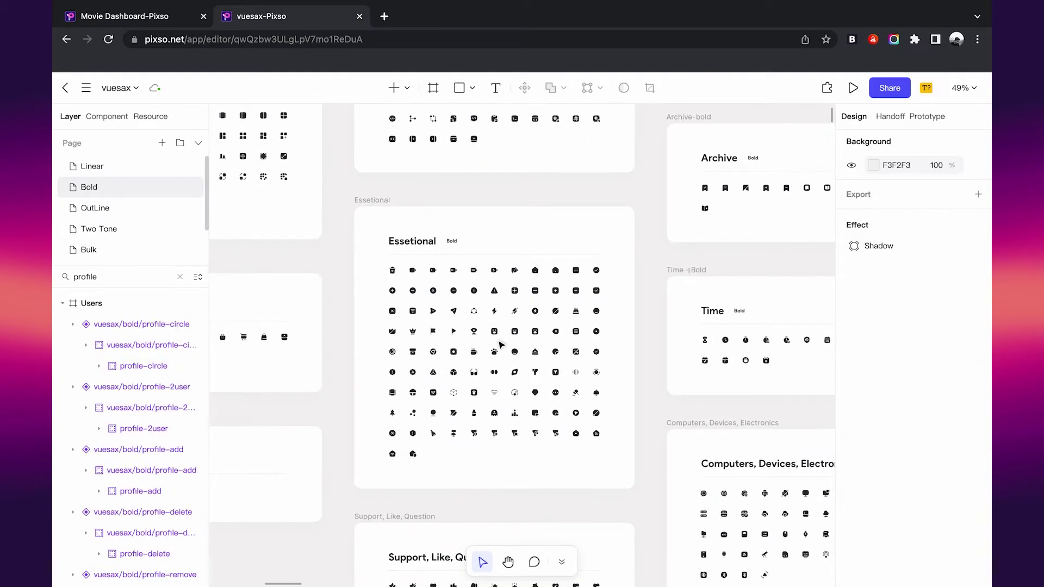
scroll(500, 345, "down", 2)
scroll(501, 344, "right", 3)
scroll(501, 345, "down", 1)
scroll(501, 345, "up", 1)
scroll(500, 345, "up", 3)
scroll(501, 345, "left", 2)
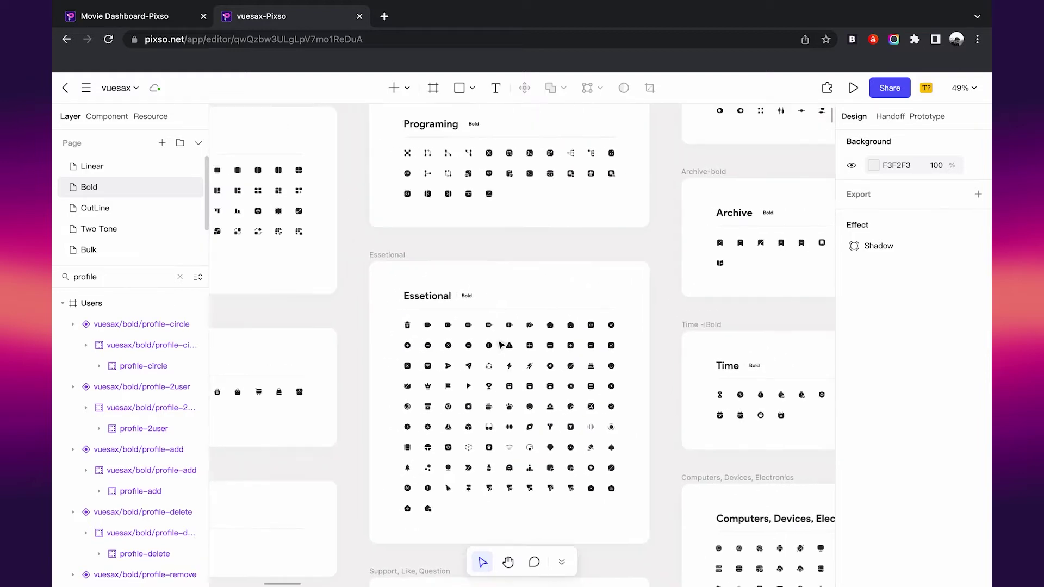
scroll(501, 345, "down", 5)
scroll(395, 292, "left", 1)
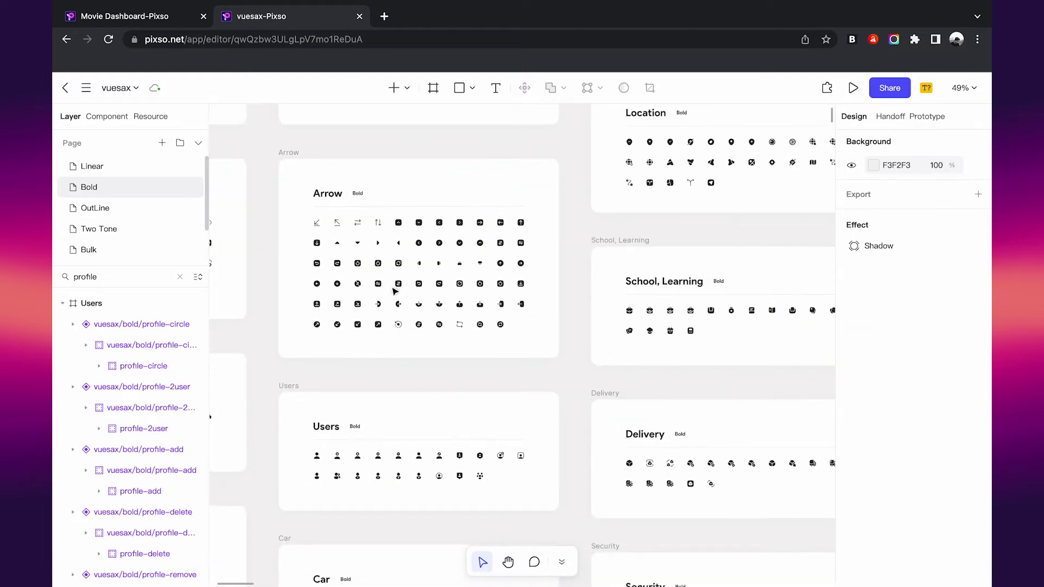
scroll(394, 291, "up", 5)
left_click(433, 315)
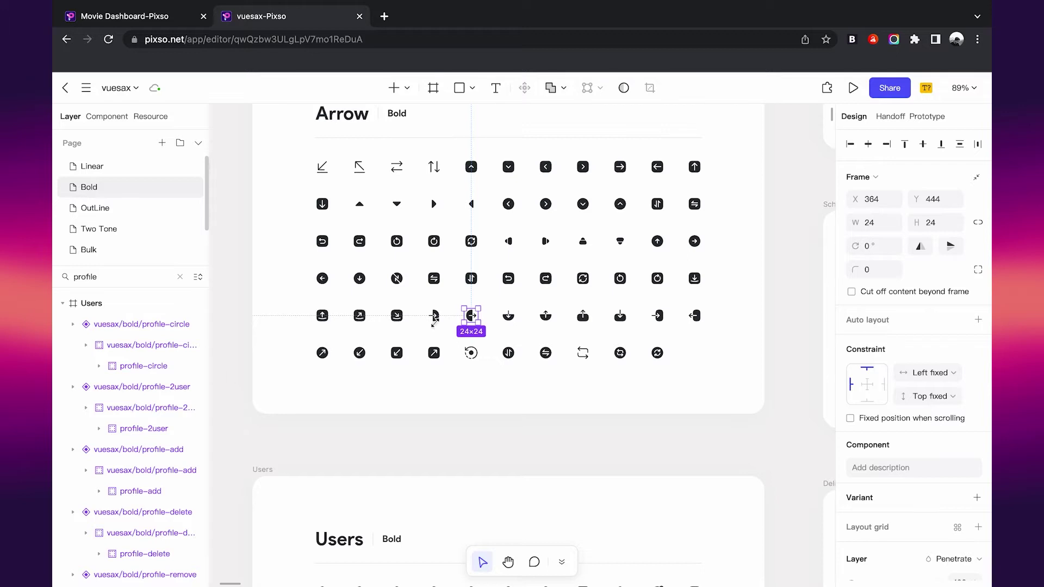
scroll(187, 397, "down", 3)
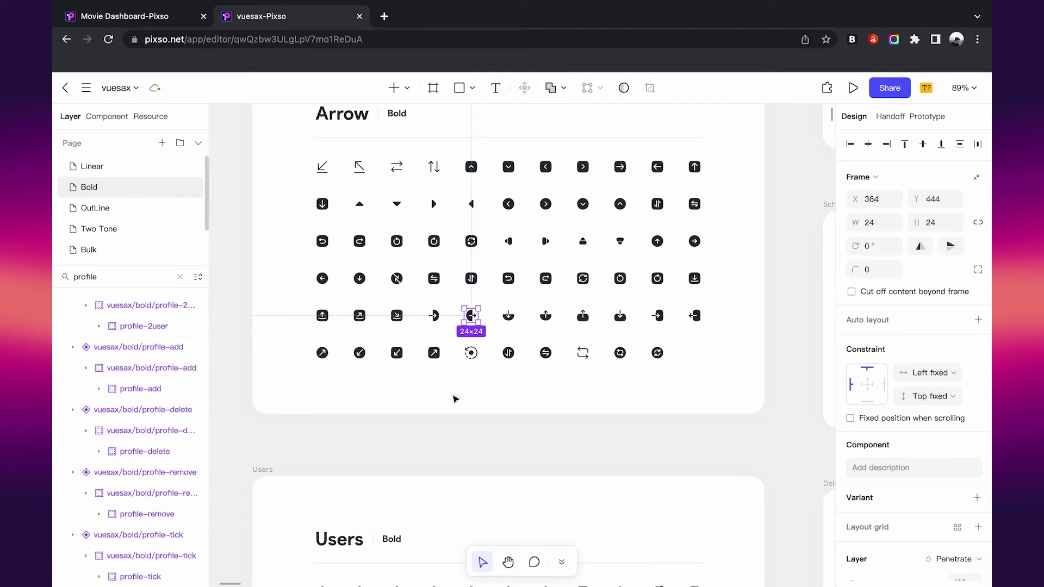
left_click(455, 399)
left_click(434, 315)
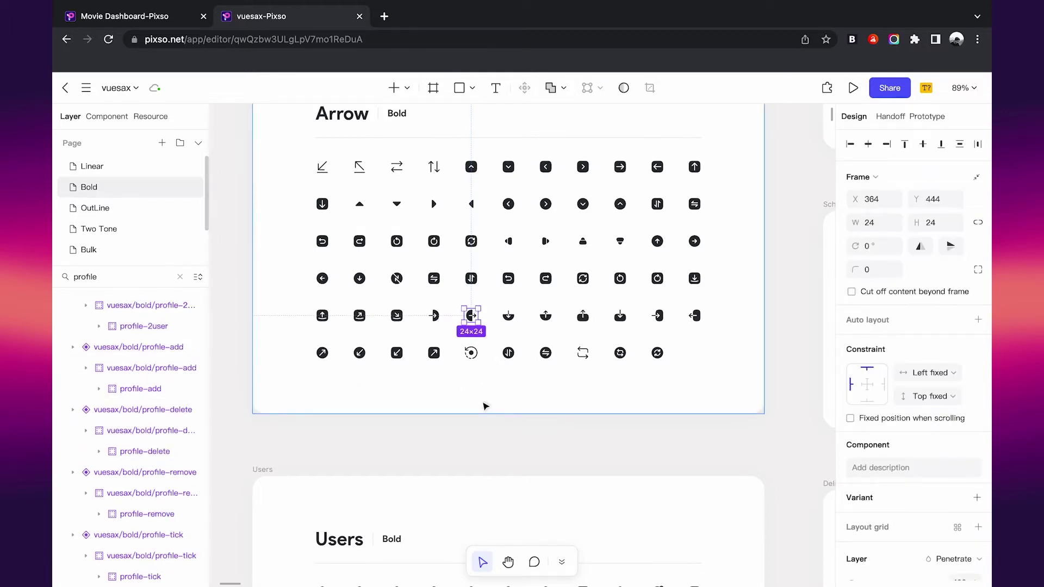
Step: Replace the Log out placeholder with the logout icon, then zoom to fit the dashboard
left_click(131, 20)
scroll(507, 357, "down", 2)
left_click(449, 337)
left_click(402, 341)
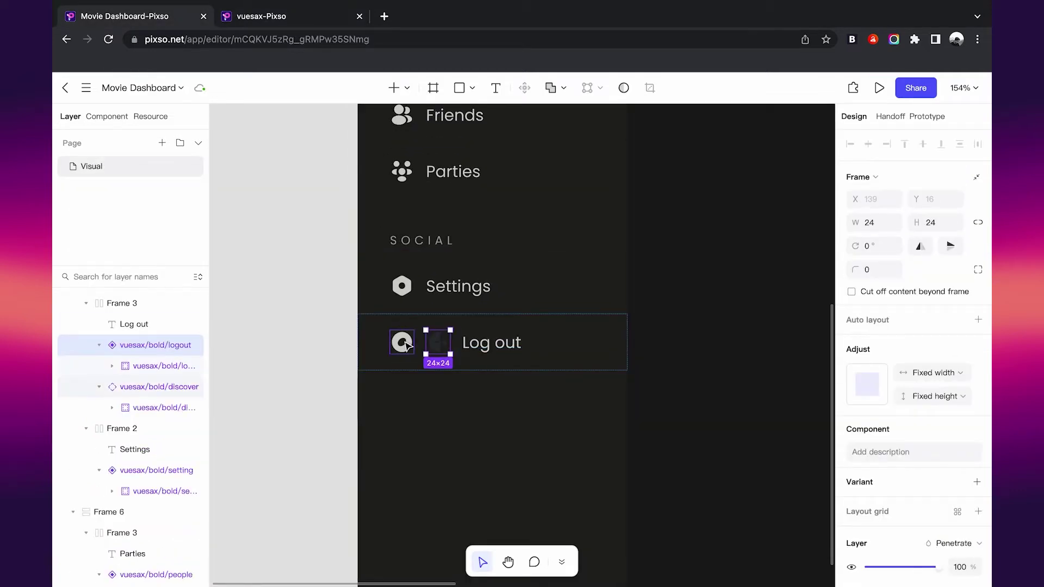
key("Delete")
left_click(440, 346)
scroll(889, 514, "down", 2)
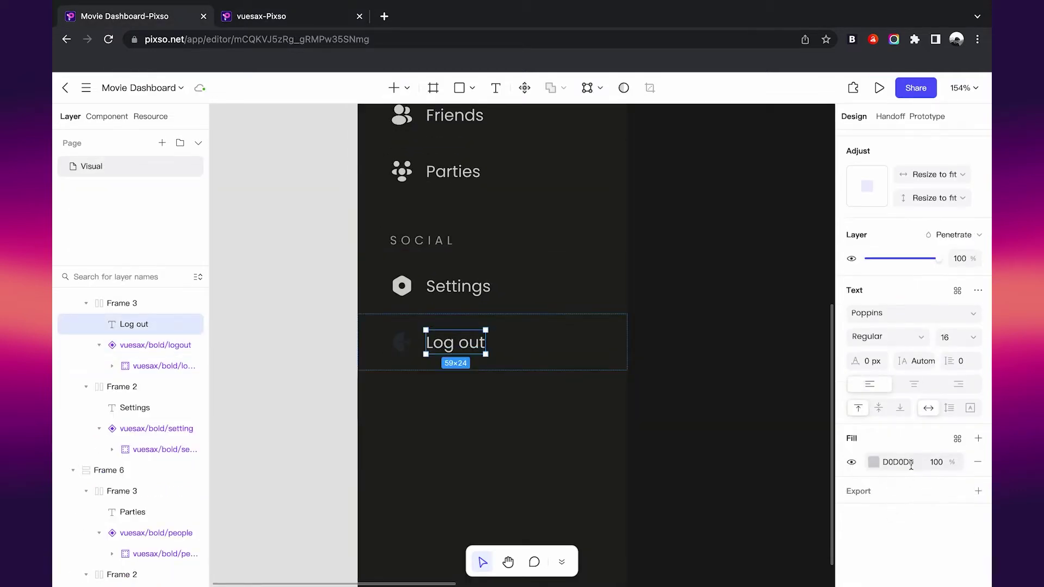
key("Tab")
scroll(902, 533, "down", 2)
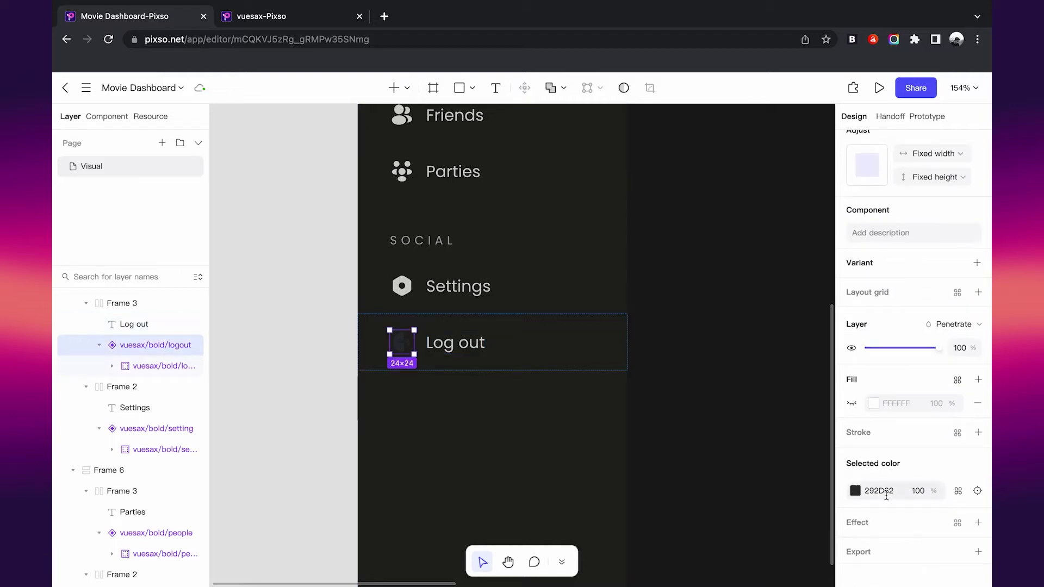
key("Escape")
key("shift+1")
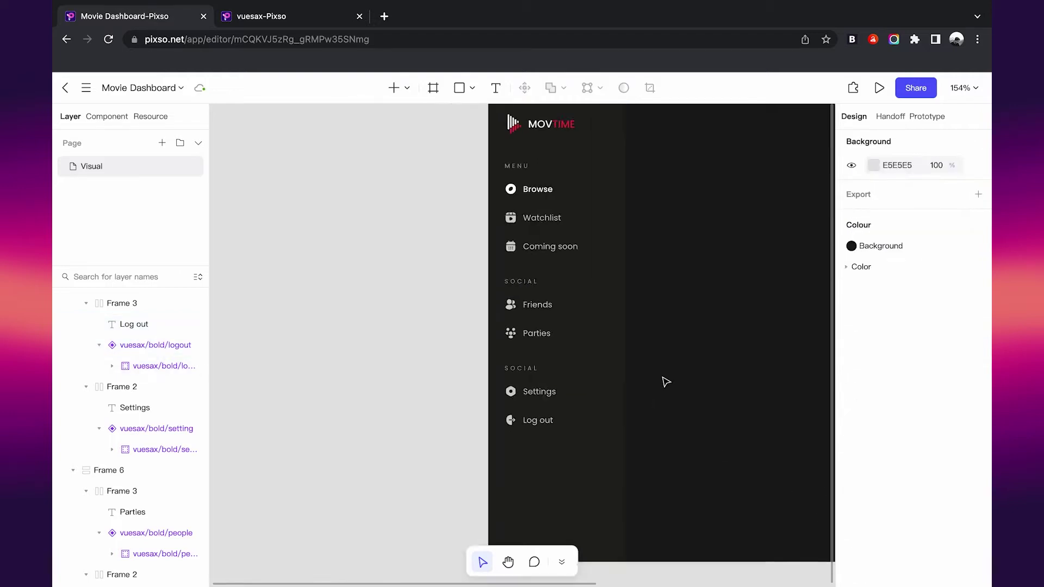
scroll(596, 177, "up", 3)
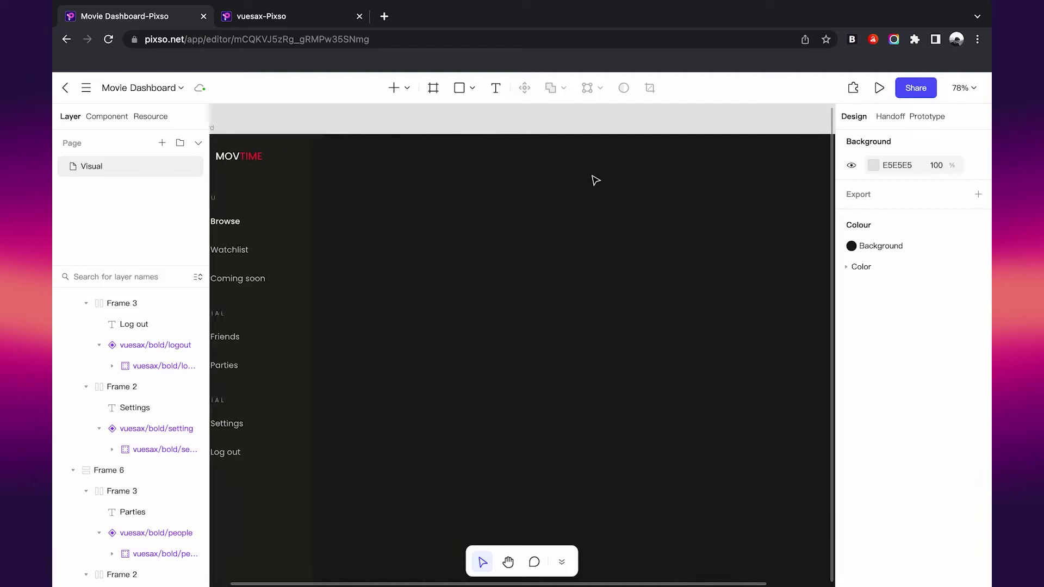
Step: Copy the Browse label into the top bar as Movies and wrap two copies in auto layout
scroll(596, 177, "down", 5)
scroll(478, 184, "up", 5)
mouse_move(346, 255)
left_mouse_down()
mouse_move(531, 163)
mouse_move(522, 163)
left_mouse_up()
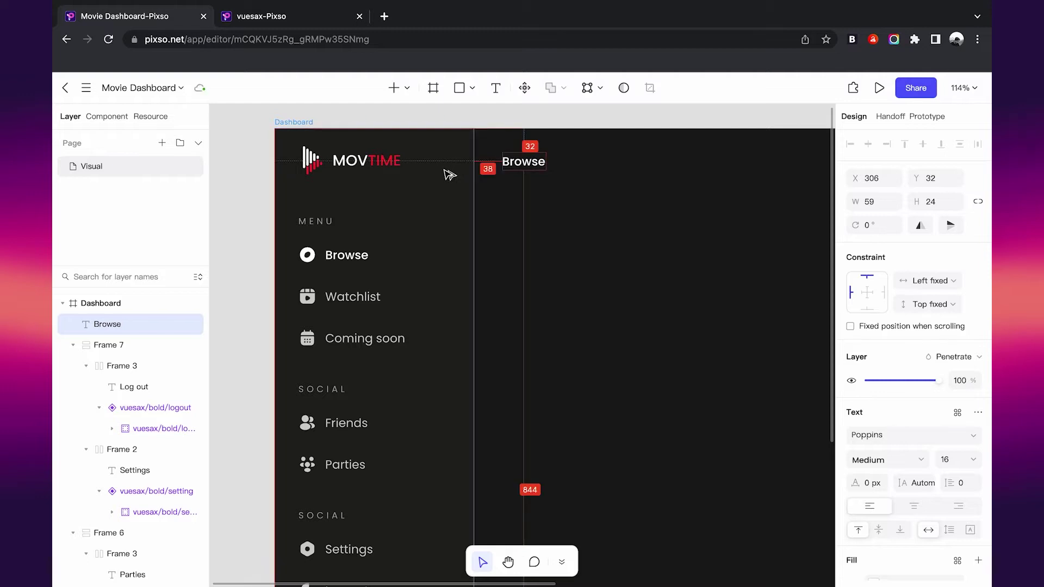
key("Left")
key("Left")
key("Left")
key("Down")
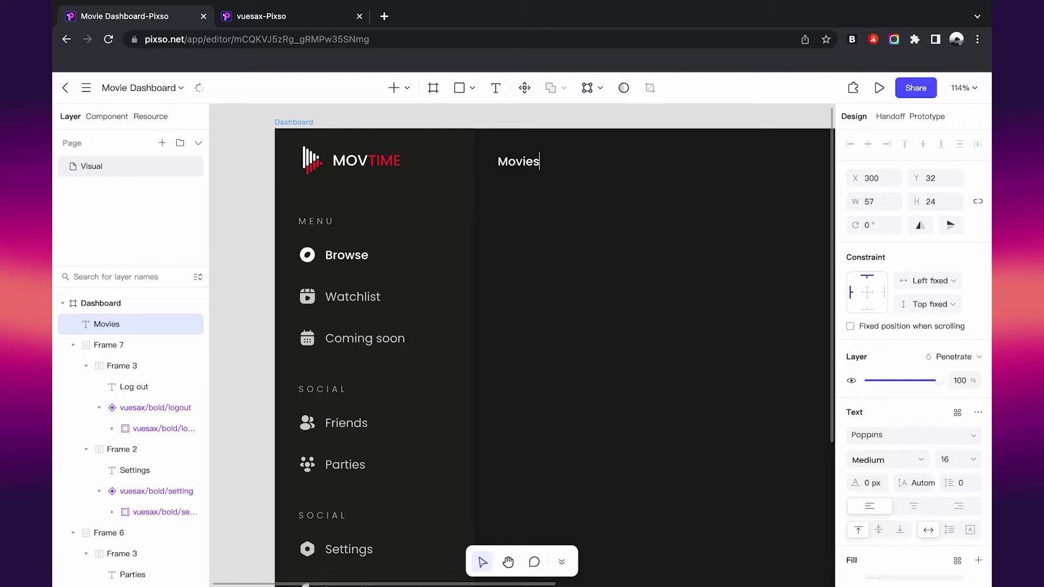
left_click_drag(519, 162, 578, 161)
left_click(516, 162, "shift")
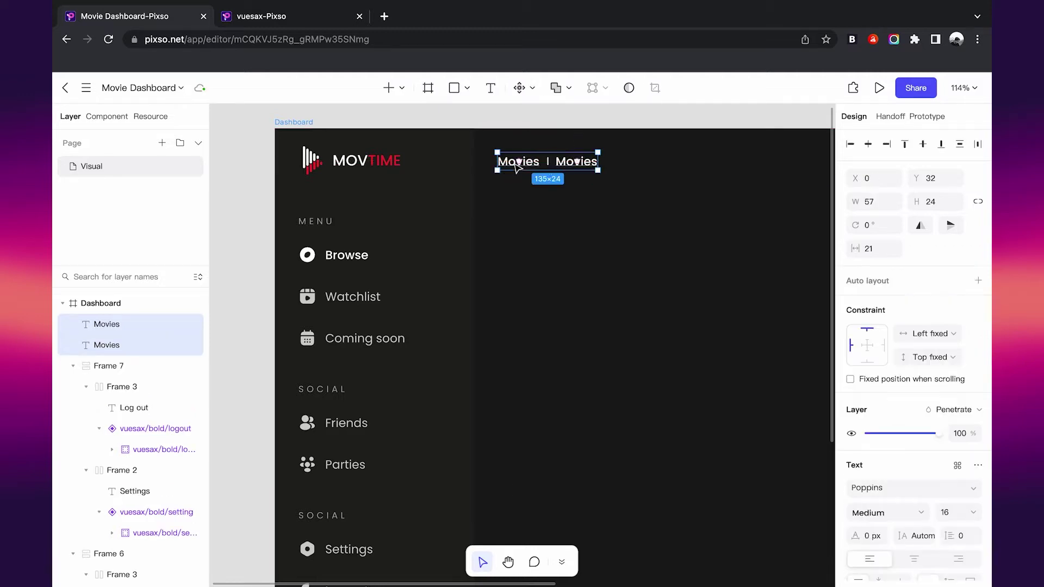
key("shift+a")
type("24")
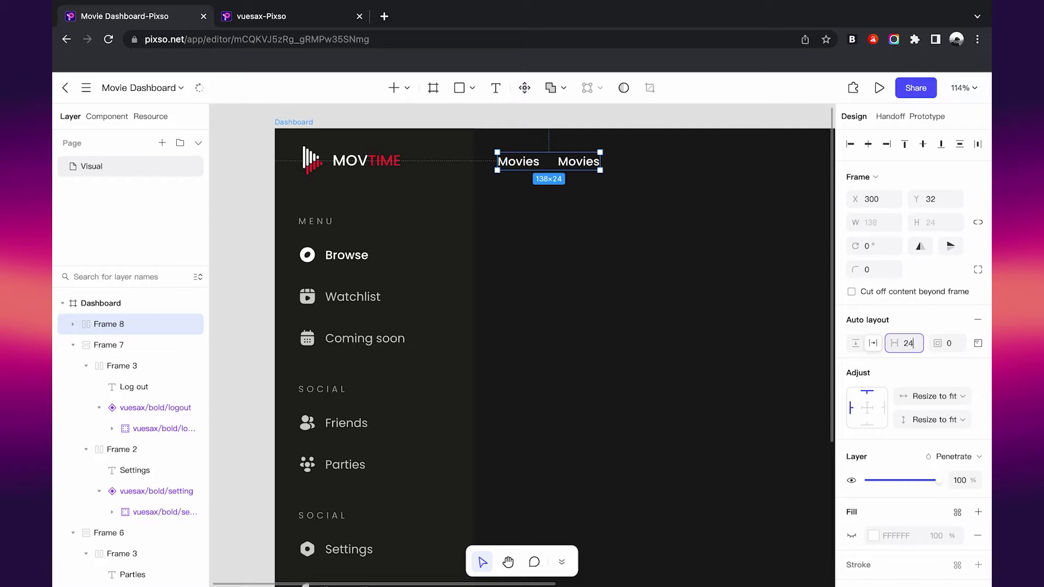
Step: Rename and duplicate the labels to create Sports, TV Series, Kids and More
double_click(583, 166)
type("Sports")
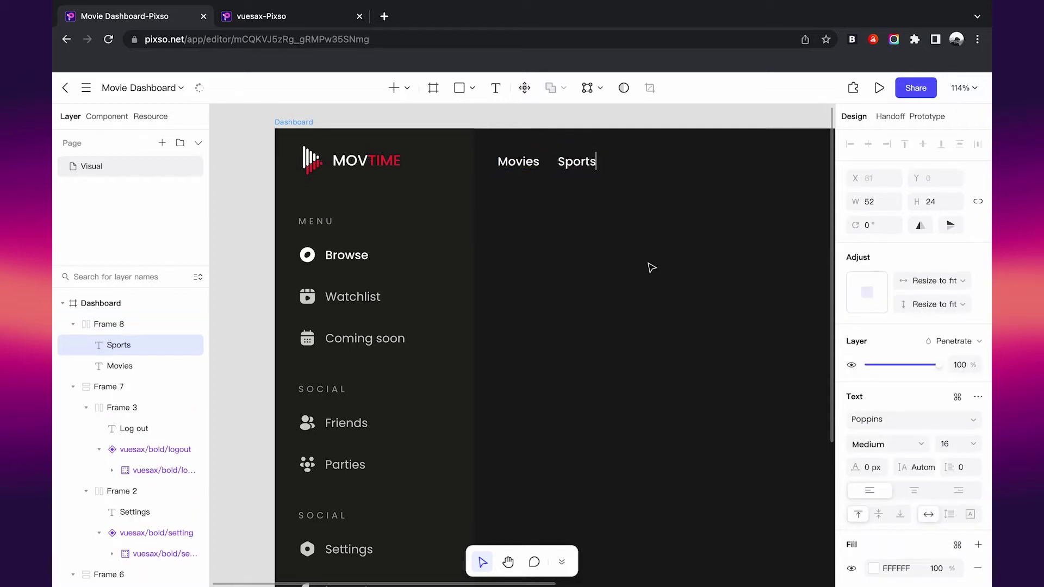
key("Escape")
key("ctrl+d")
type("TV Series")
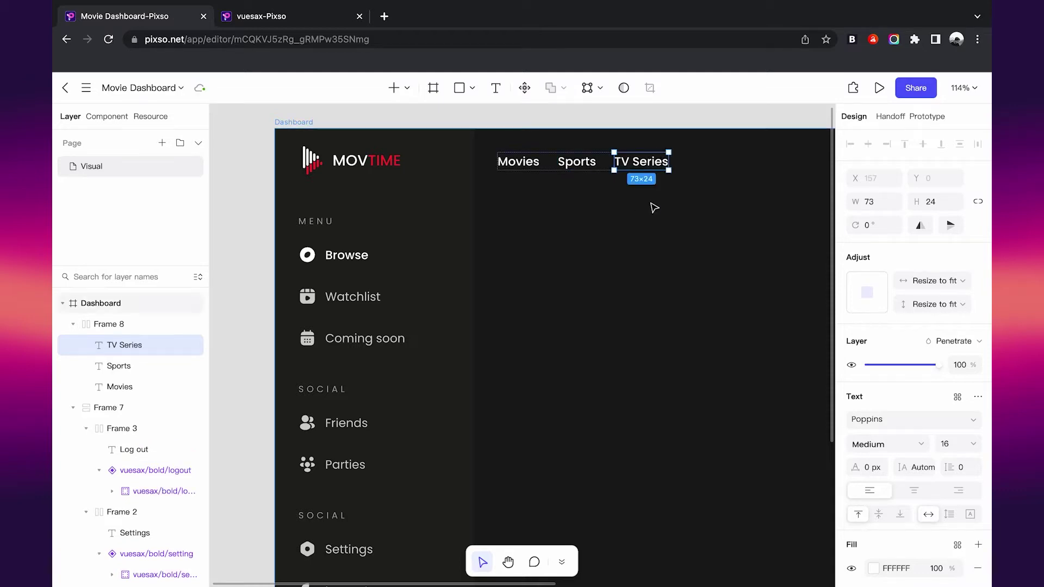
key("ctrl+d")
scroll(631, 201, "right", 2)
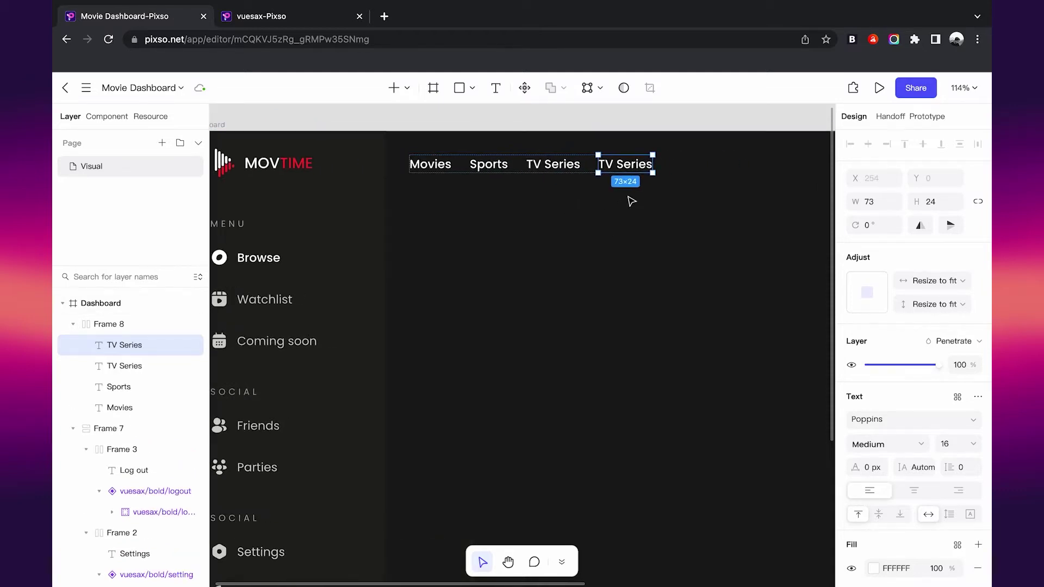
type("Kids")
key("Escape")
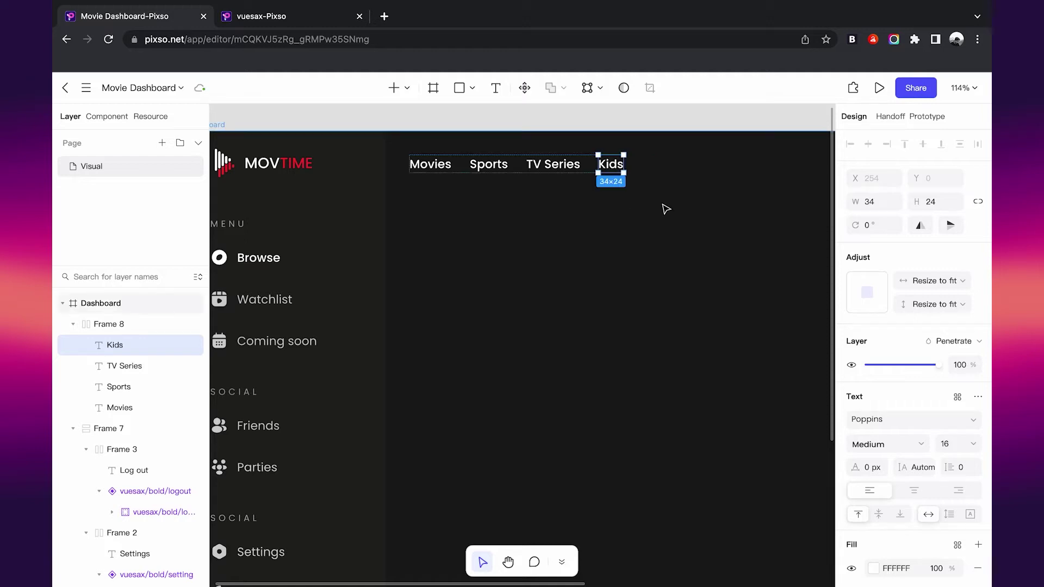
key("ctrl+d")
type("More")
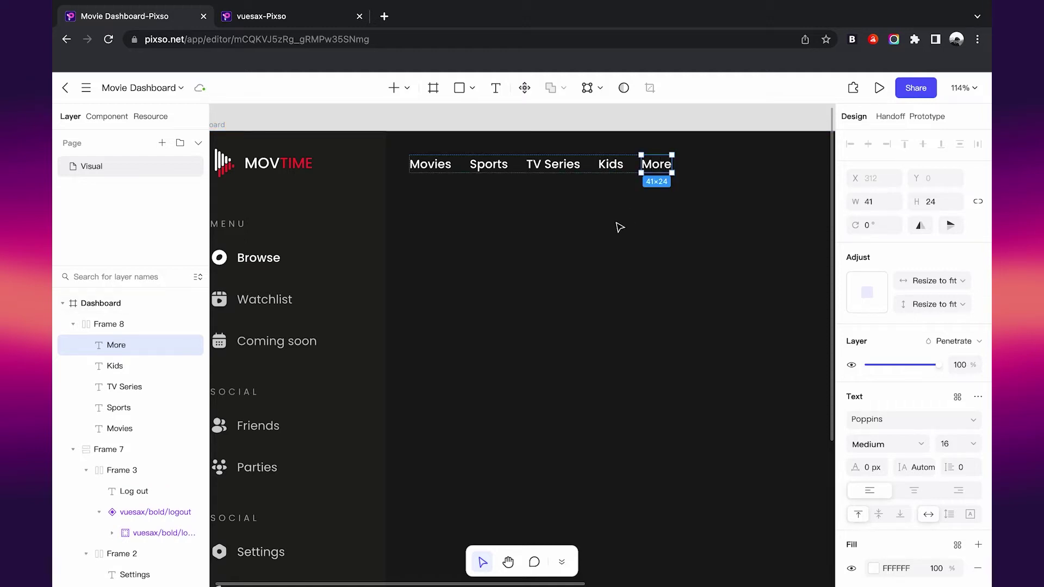
Step: Paste the vuesax down-caret icon beside More and shrink it to 16 px wide
left_click(257, 20)
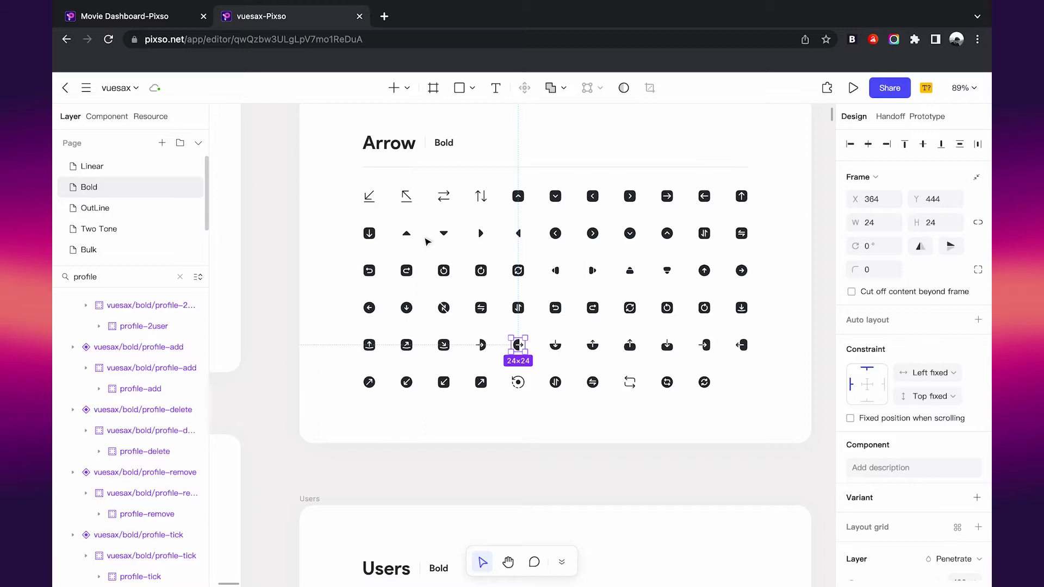
left_click(445, 234)
left_click(156, 20)
key("ctrl+v")
scroll(686, 192, "up", 5)
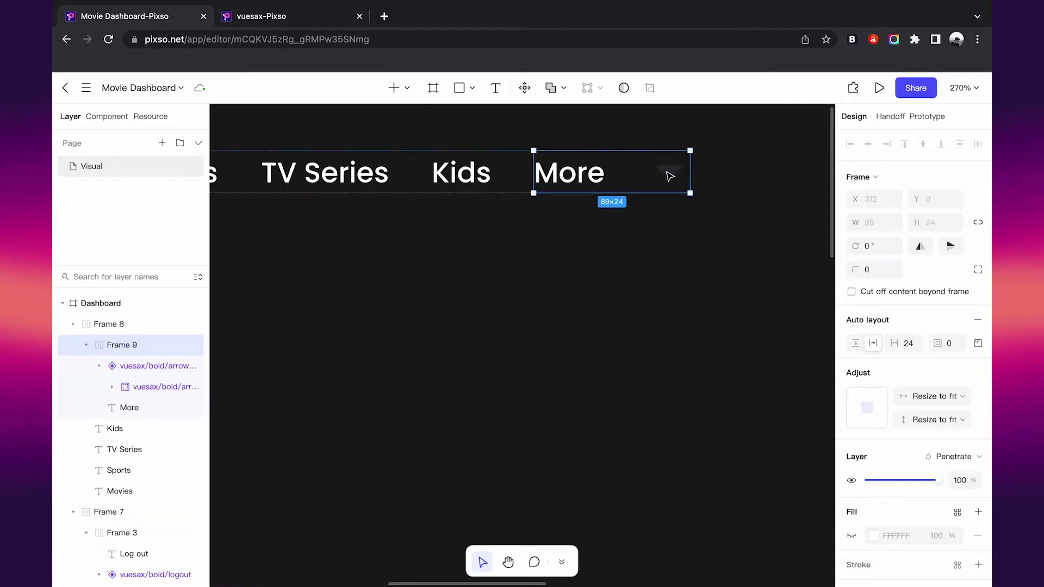
left_click(669, 172)
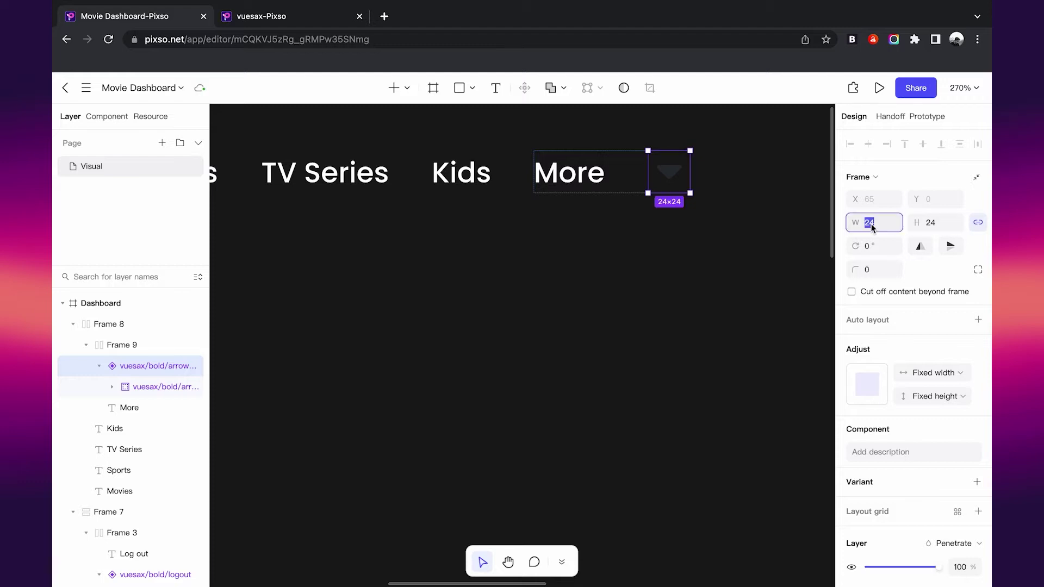
key("Return")
Step: Set the More group's auto-layout gap to 8 and colour the arrow FFFFFF
left_click(609, 185)
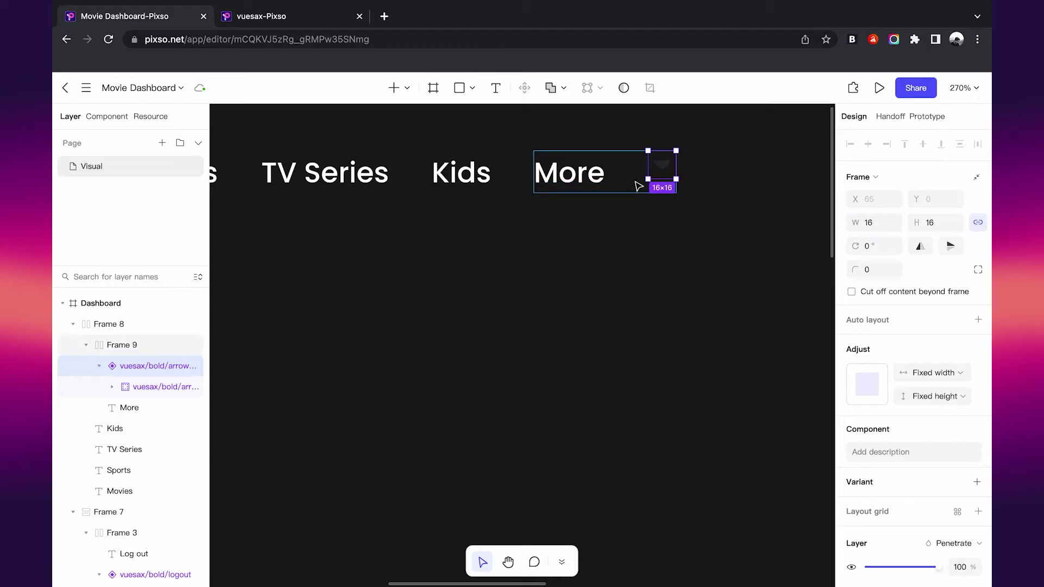
left_click(974, 345)
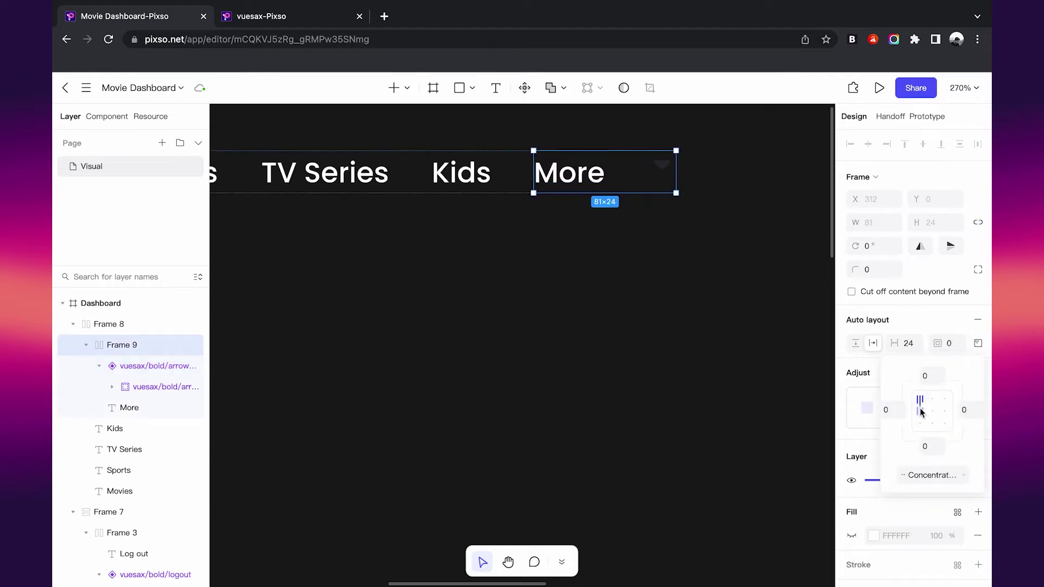
left_click(974, 346)
type("8")
key("Return")
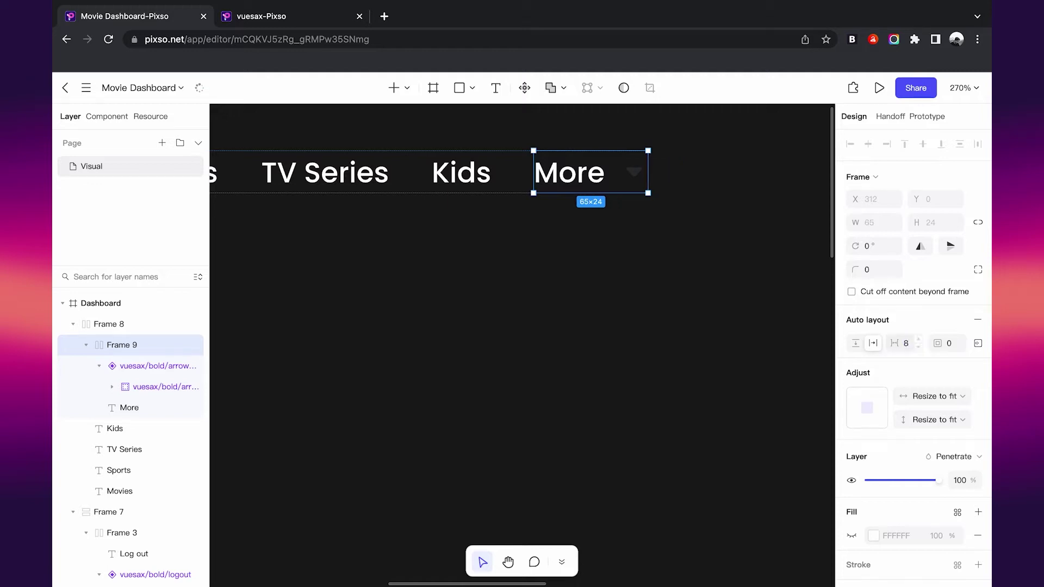
left_click(634, 186)
scroll(902, 357, "down", 5)
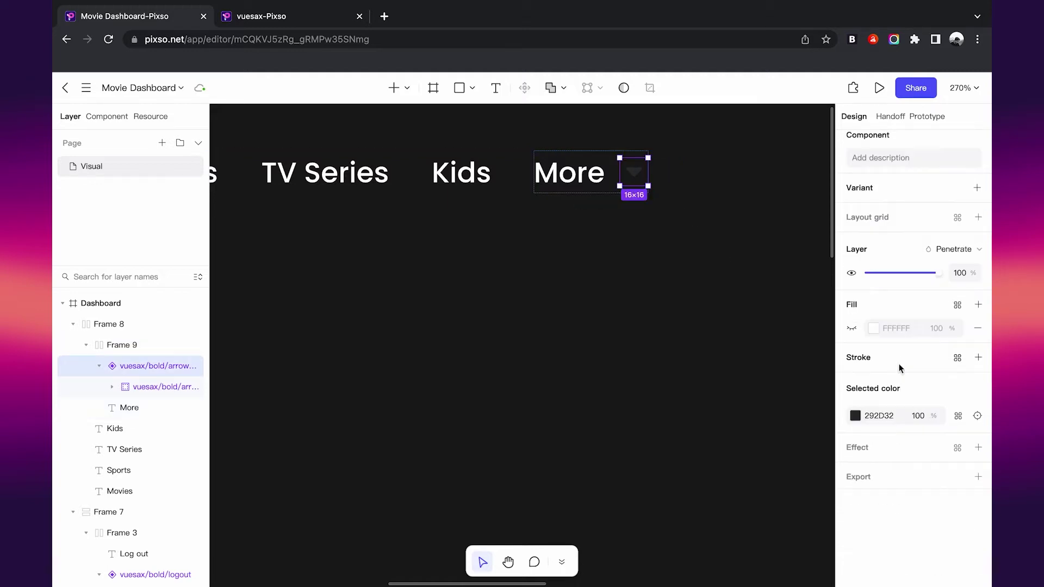
left_click(881, 416)
type("f")
key("Escape")
scroll(574, 327, "down", 10)
scroll(442, 275, "up", 5)
Step: Select the Sports, TV Series, Kids and More labels together
left_click(432, 207)
left_click(495, 210, "shift")
left_click(550, 208, "shift")
left_click(598, 210, "shift")
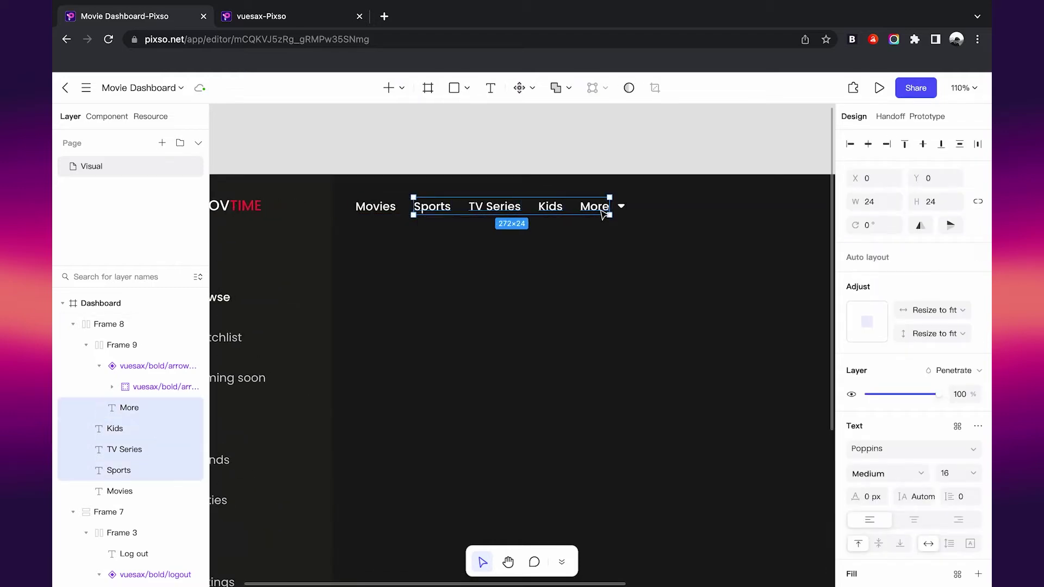
Step: Set the Sports, TV Series, Kids and More nav labels to Regular font weight
scroll(883, 321, "down", 3)
left_click(893, 318)
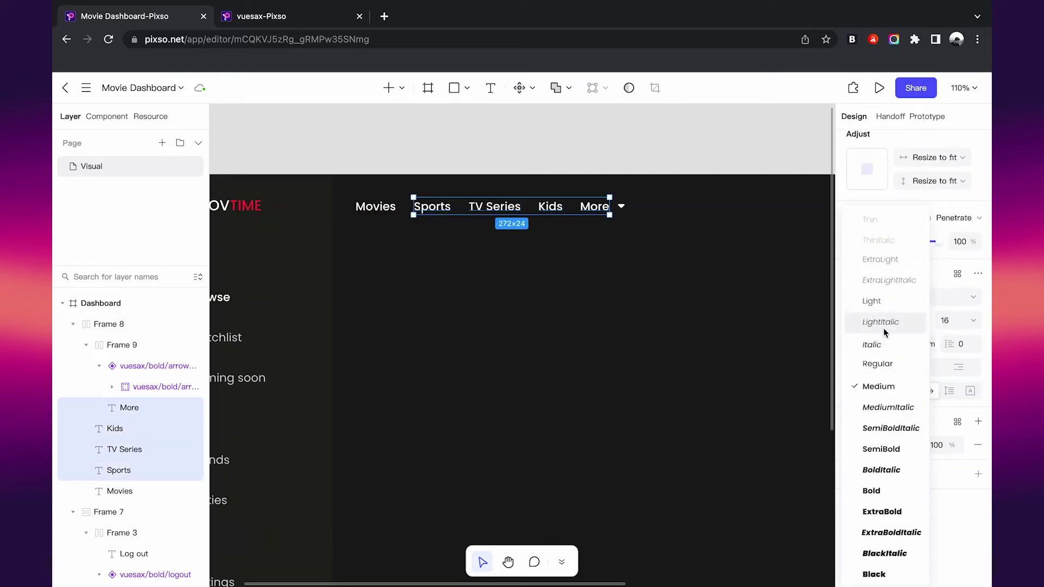
left_click(879, 362)
key("Escape")
Step: Check the styling of the Watchlist, Sports, TV Series and Kids labels
scroll(606, 315, "up", 3)
scroll(529, 240, "up", 1)
left_click(305, 333)
left_click(551, 184)
left_click(621, 184)
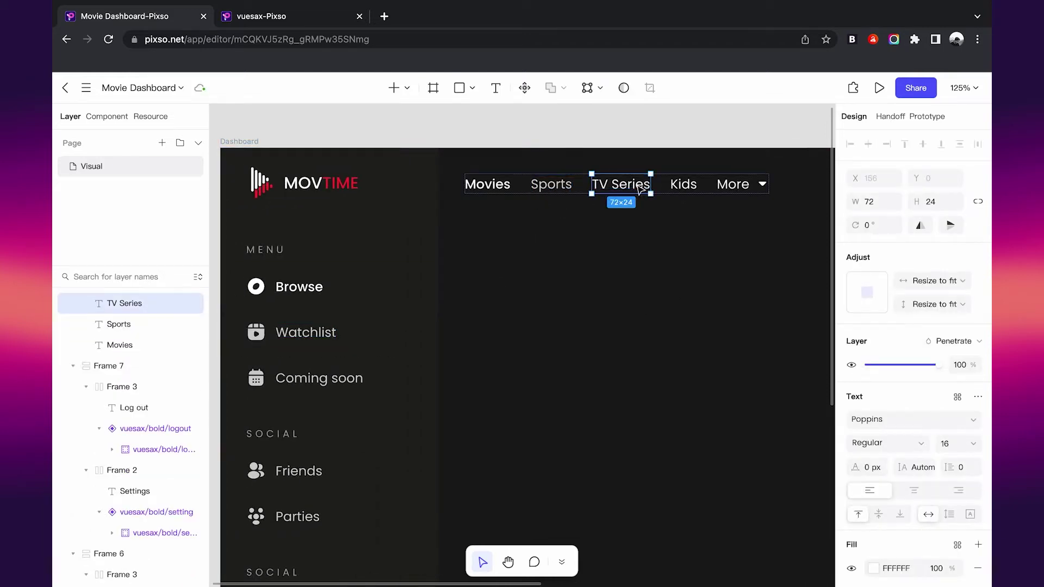
left_click(683, 185)
Step: Recolour the More label and its down-arrow to light grey D0D0D0
left_click(723, 188)
left_click(643, 244)
scroll(643, 244, "right", 2)
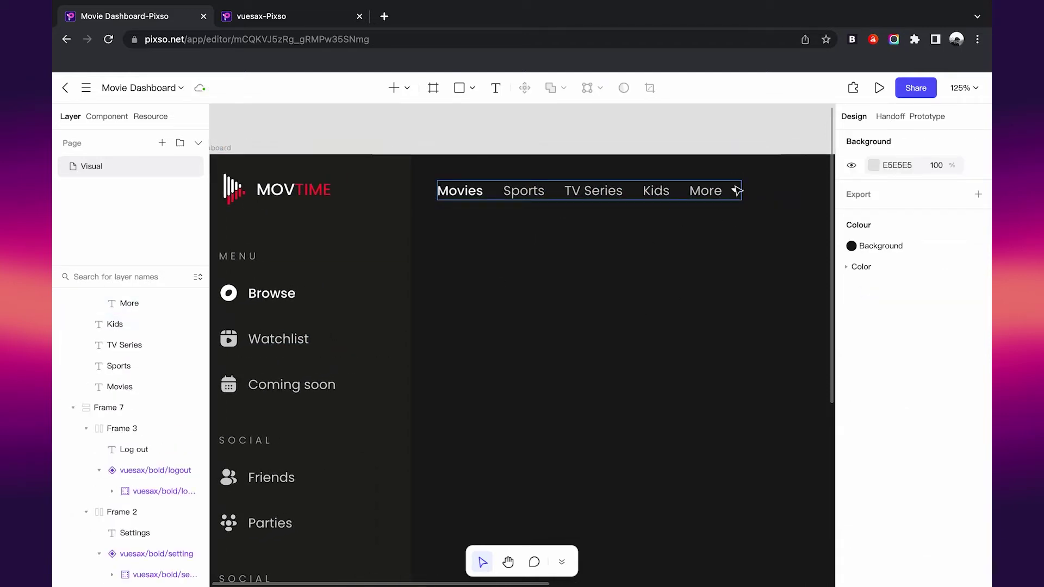
left_click(738, 188)
scroll(872, 342, "down", 5)
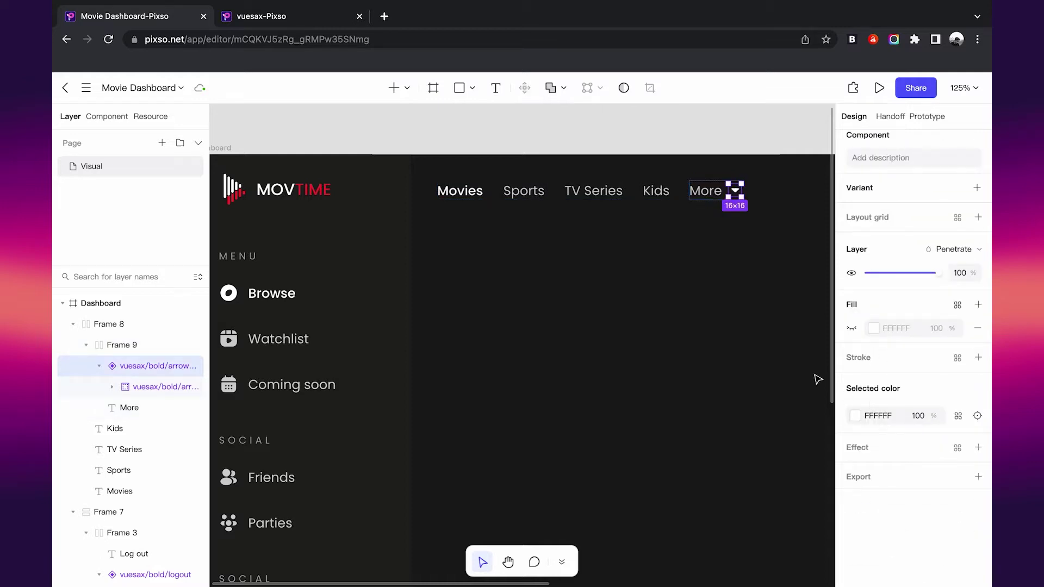
left_click(705, 191)
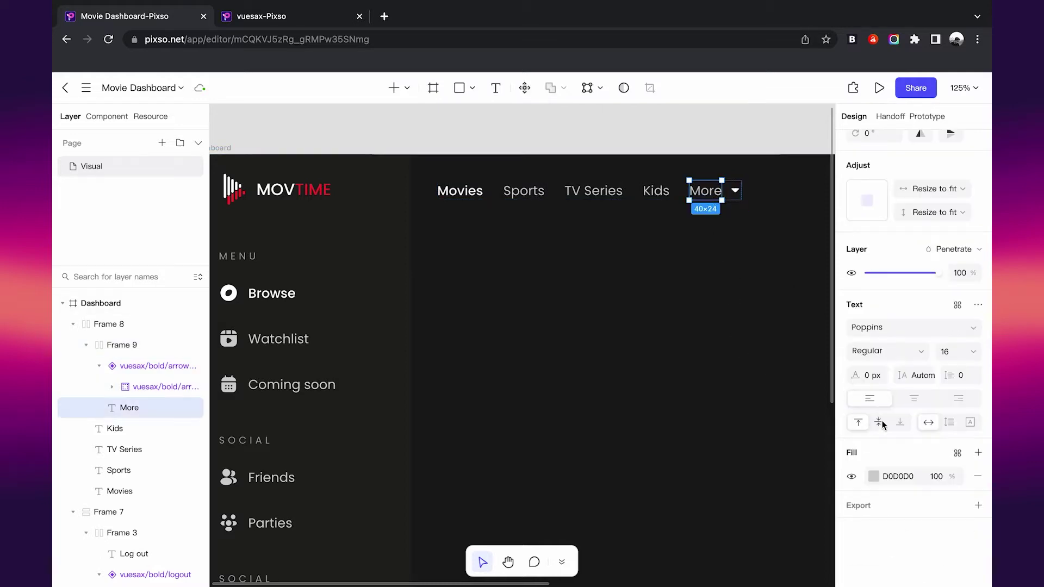
left_click(735, 190)
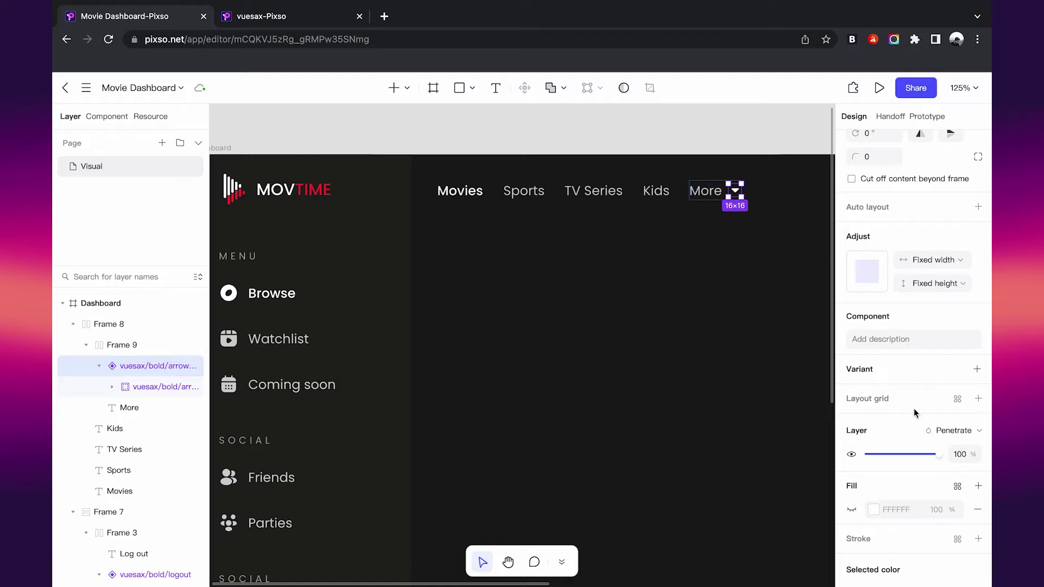
left_click(609, 274)
Step: Select the Browse row in the sidebar
scroll(607, 272, "down", 3)
scroll(442, 209, "left", 5)
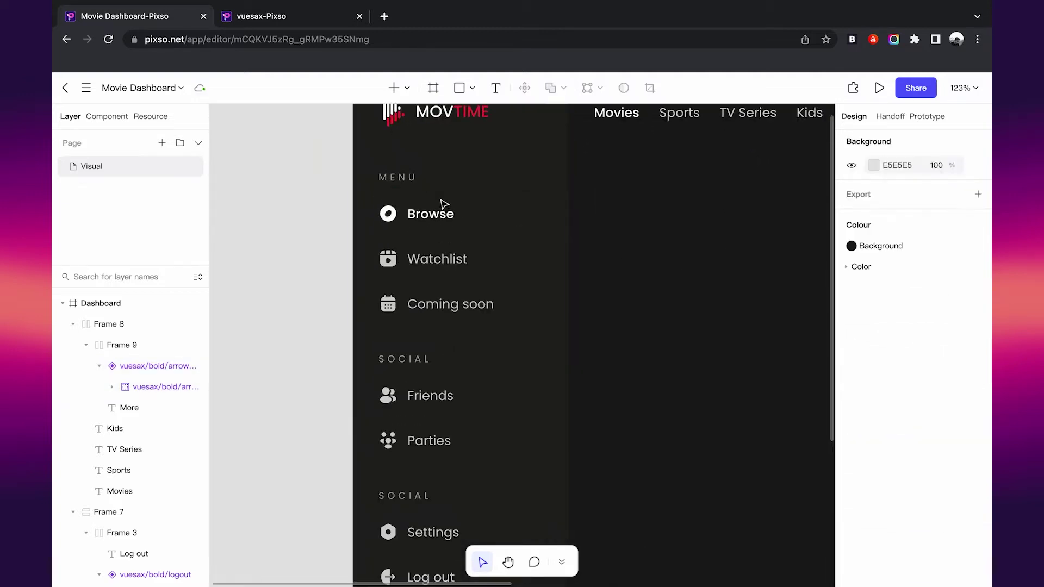
left_click(431, 227)
scroll(433, 226, "up", 3)
scroll(432, 227, "down", 2)
scroll(431, 227, "up", 1)
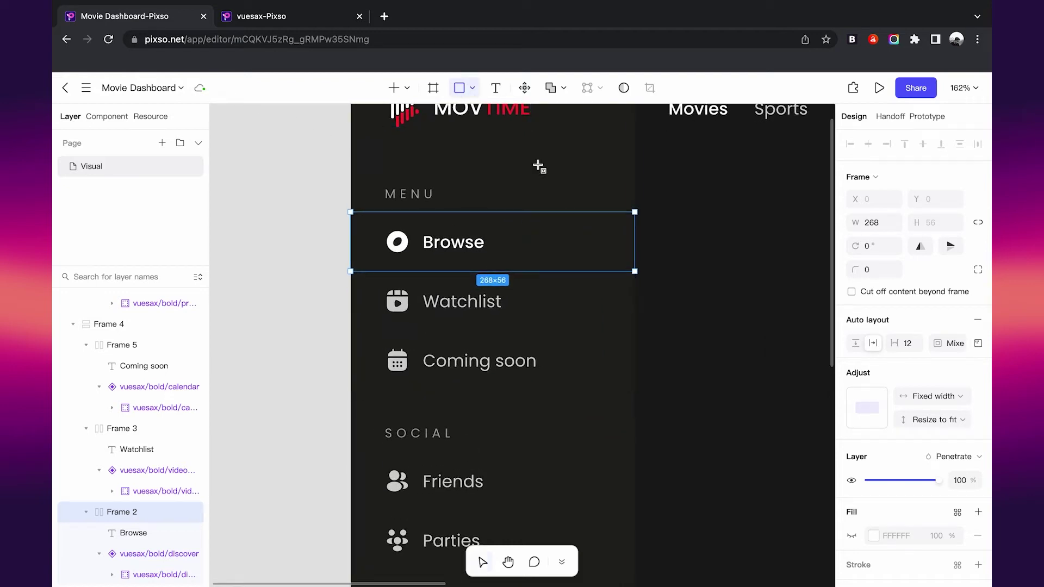
Step: Draw a trial bar inside the Browse row, then delete it
scroll(626, 274, "up", 2)
scroll(412, 252, "left", 2)
scroll(411, 251, "up", 2)
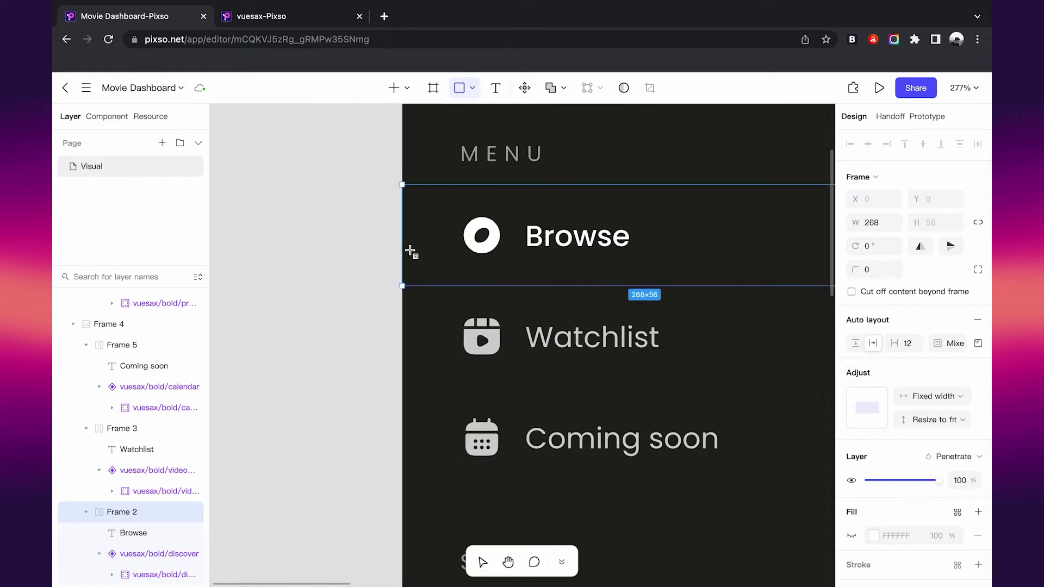
scroll(417, 218, "up", 2)
left_click_drag(416, 219, 439, 275)
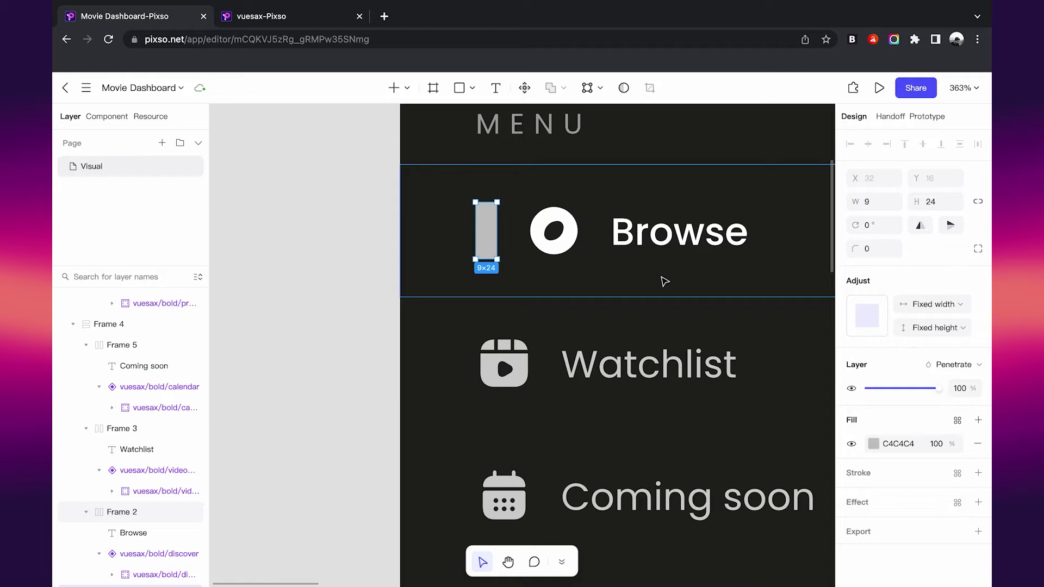
key("Delete")
Step: Draw a small 6×12 grey bar beside the Browse icon, ungrouped, at X 0
scroll(473, 252, "down", 3)
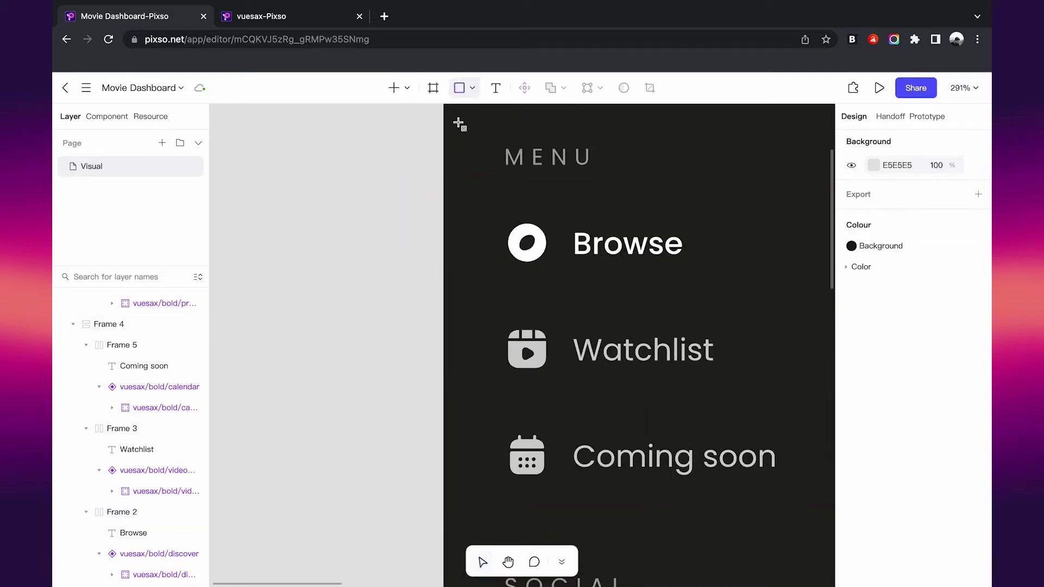
left_click_drag(456, 141, 468, 164)
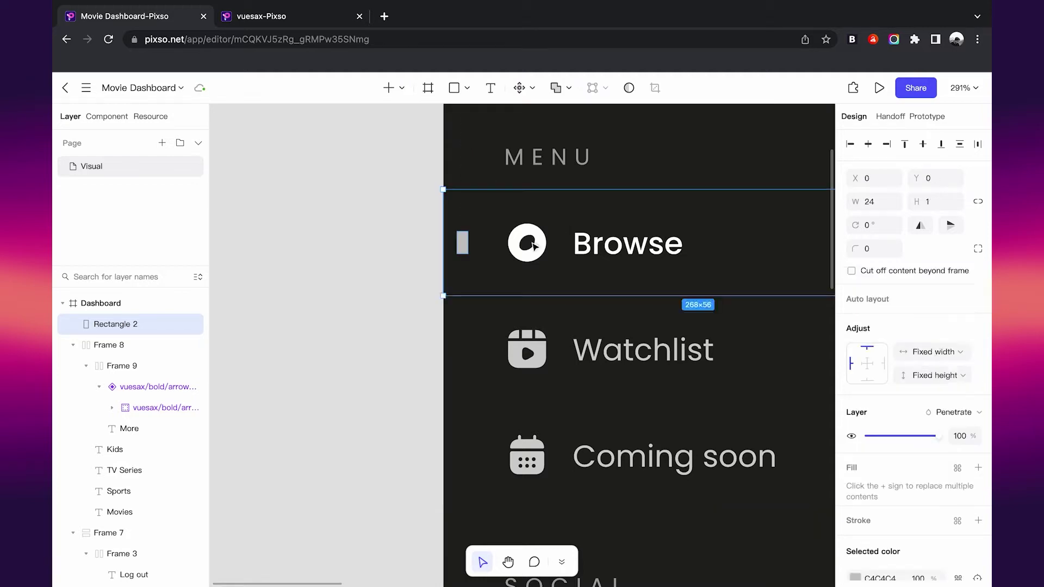
left_click_drag(462, 242, 468, 246)
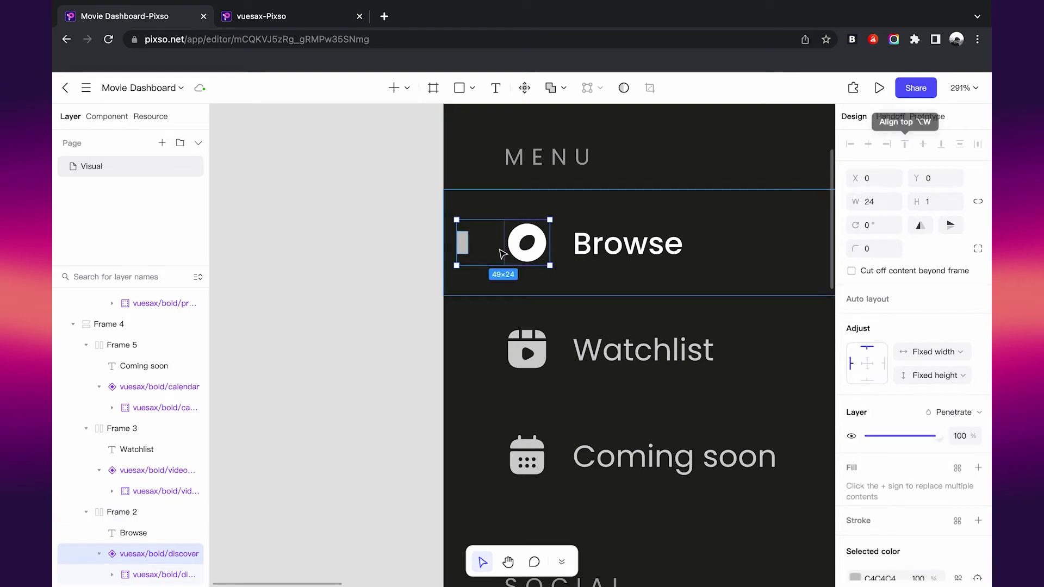
key("ctrl+z")
key("shift+Left")
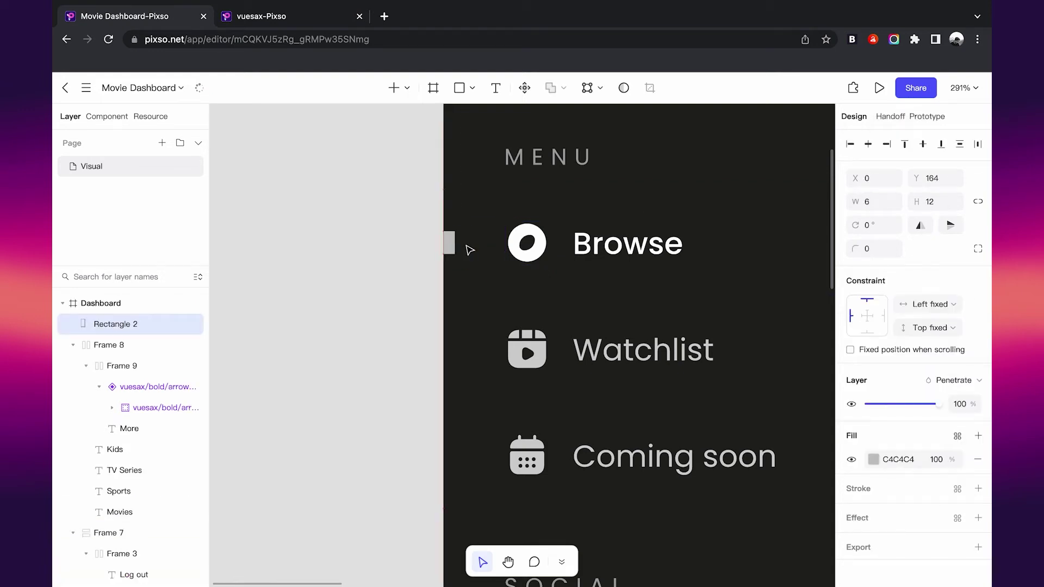
scroll(470, 250, "up", 3)
Step: Round the grey bar's top-right and bottom-right corners
scroll(465, 233, "up", 3)
scroll(460, 218, "up", 3)
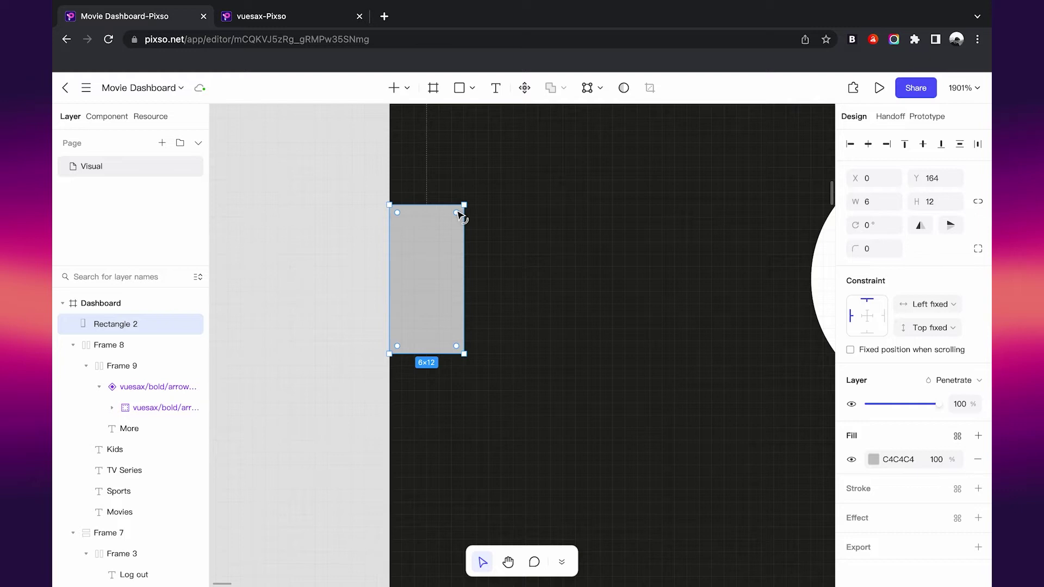
left_click_drag(460, 217, 435, 265)
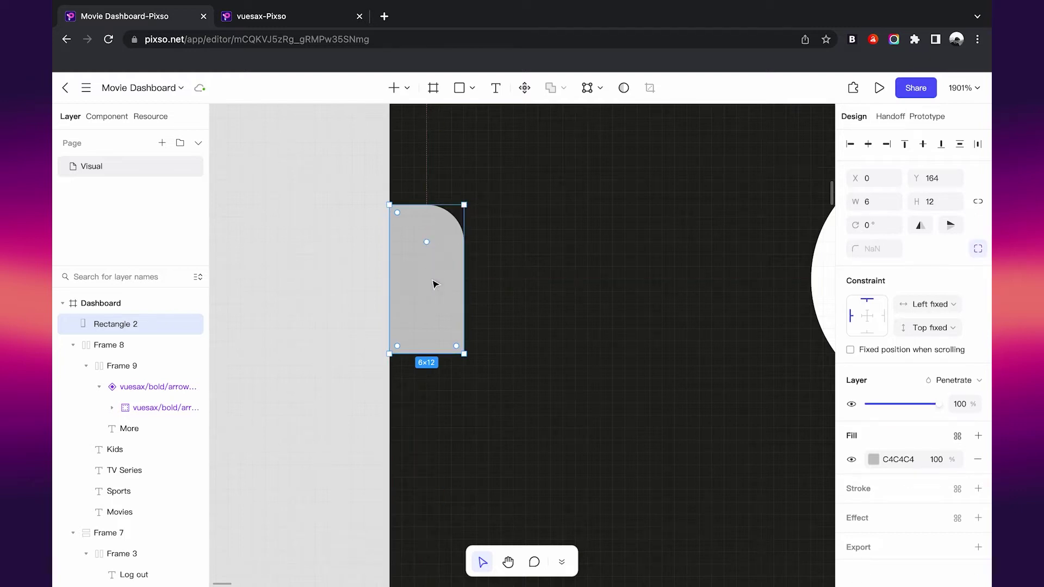
left_click_drag(457, 347, 431, 303)
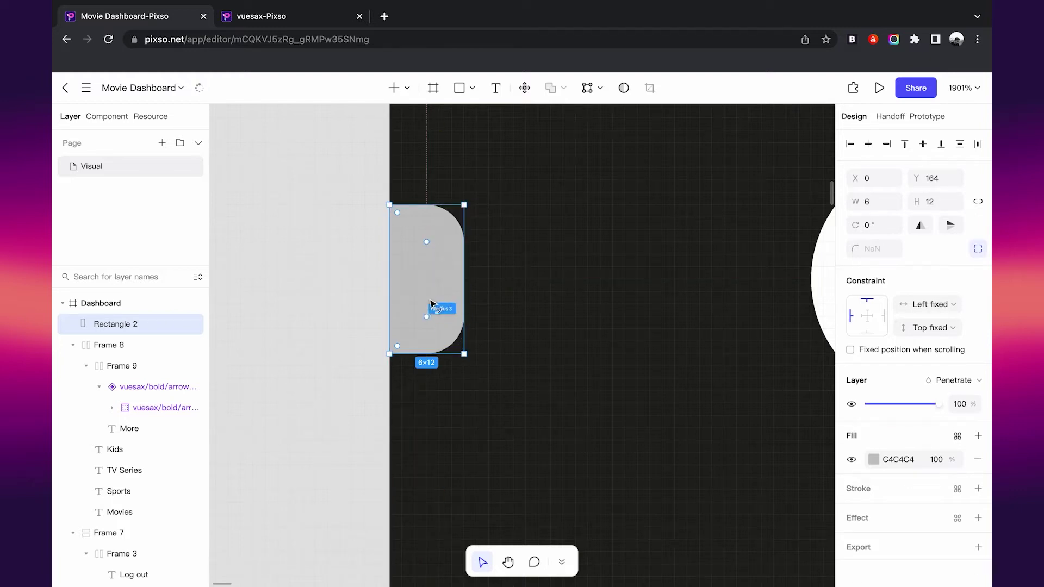
double_click(461, 256)
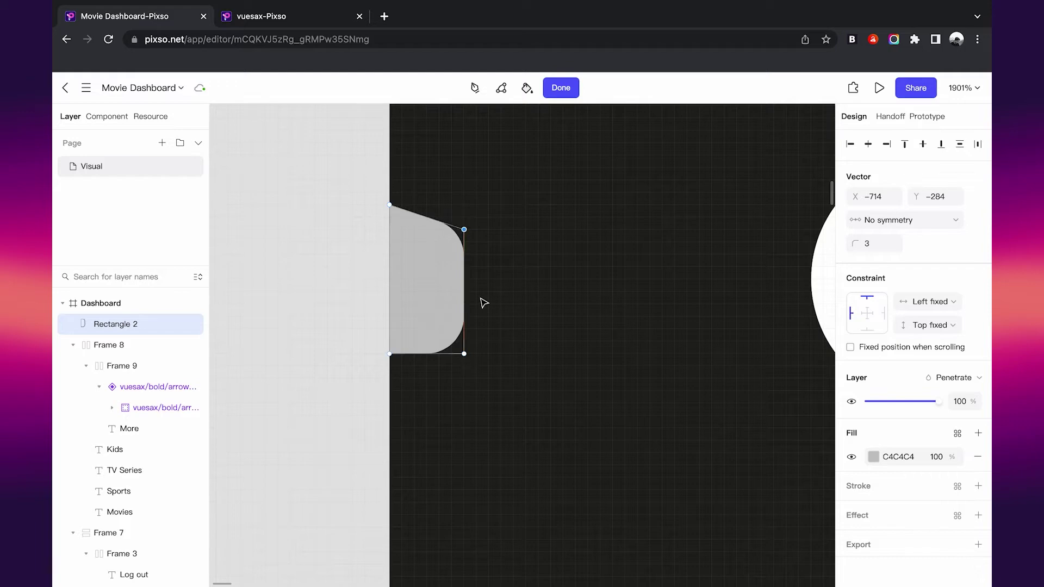
key("Escape")
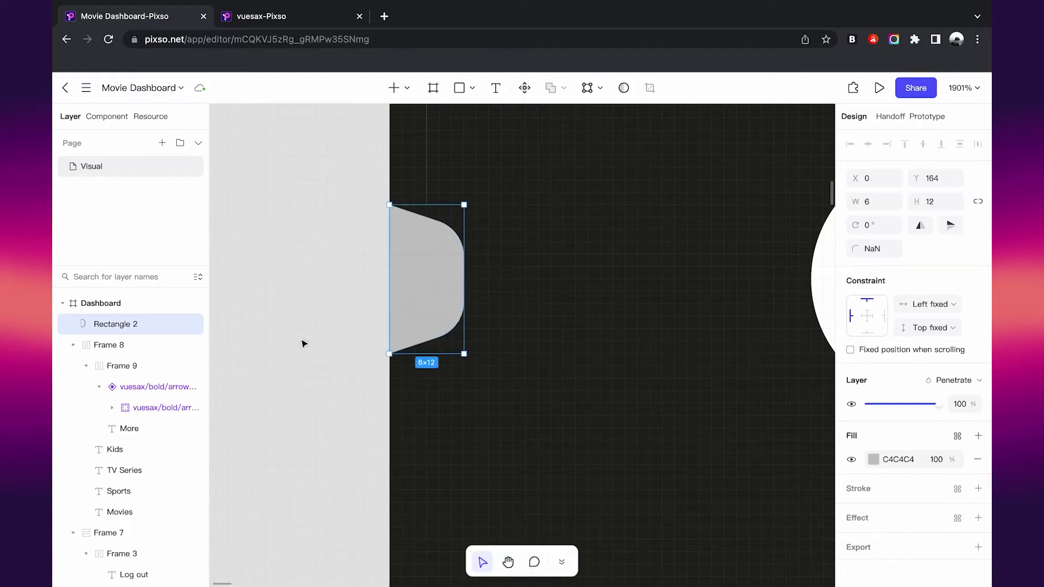
Step: Stretch the bar to 6×16 and fill it with the saved red colour style
left_click_drag(438, 205, 440, 181)
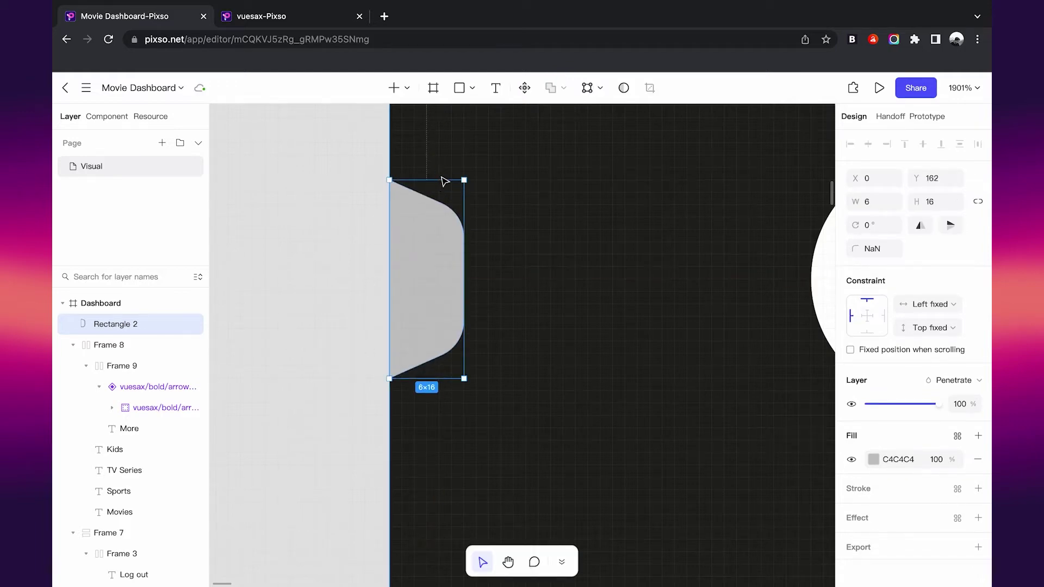
scroll(444, 181, "down", 5, "ctrl")
left_click(957, 435)
left_click(897, 466)
scroll(589, 354, "down", 3, "ctrl")
left_click(495, 359)
scroll(536, 280, "up", 5, "ctrl")
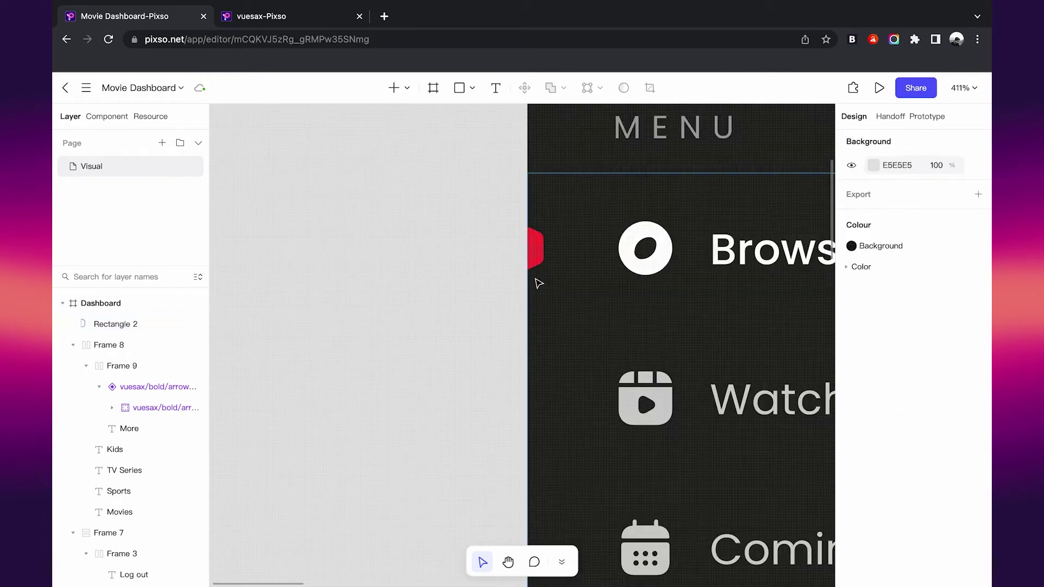
Step: Duplicate the red tab and shrink the copy to 4×10 around its centre
scroll(536, 227, "up", 3, "ctrl")
left_click(536, 229)
key("ctrl+d")
left_click_drag(536, 229, 538, 229)
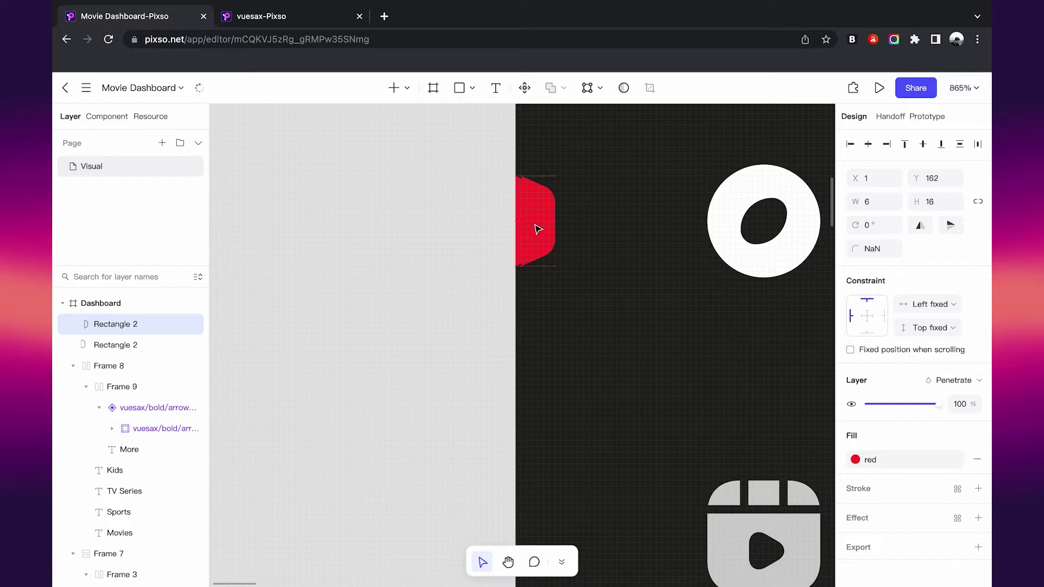
left_click_drag(560, 176, 552, 201)
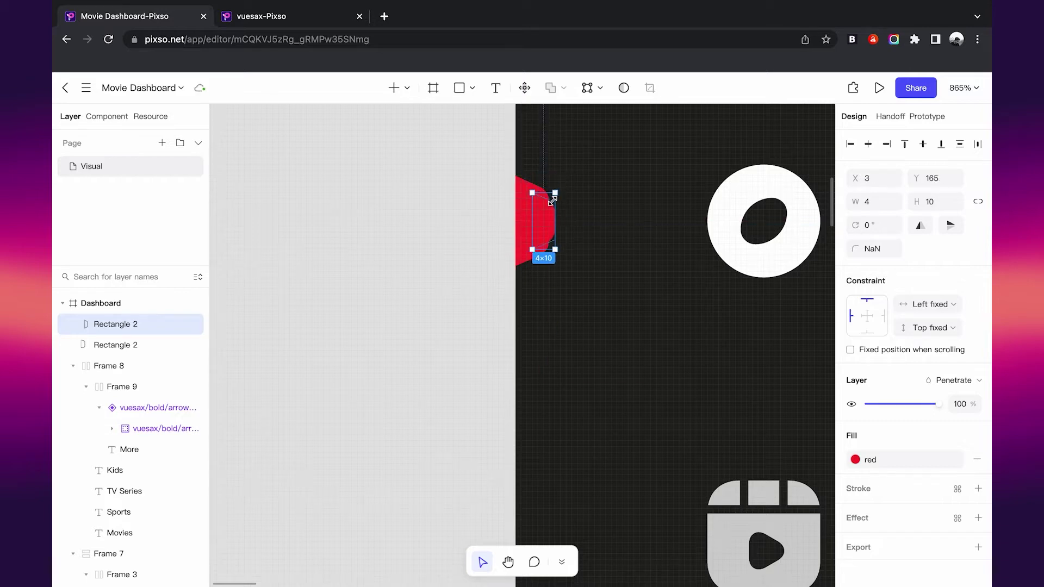
Step: Add a Gaussian blur effect with Blur 19 to the copy
scroll(916, 469, "down", 2)
left_click(977, 448)
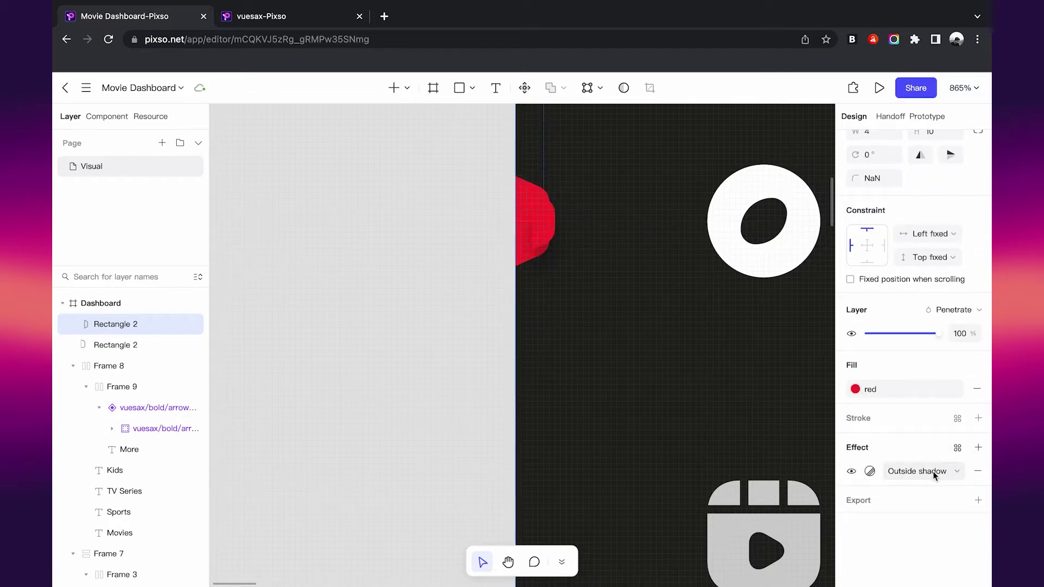
left_click(933, 471)
left_click(924, 536)
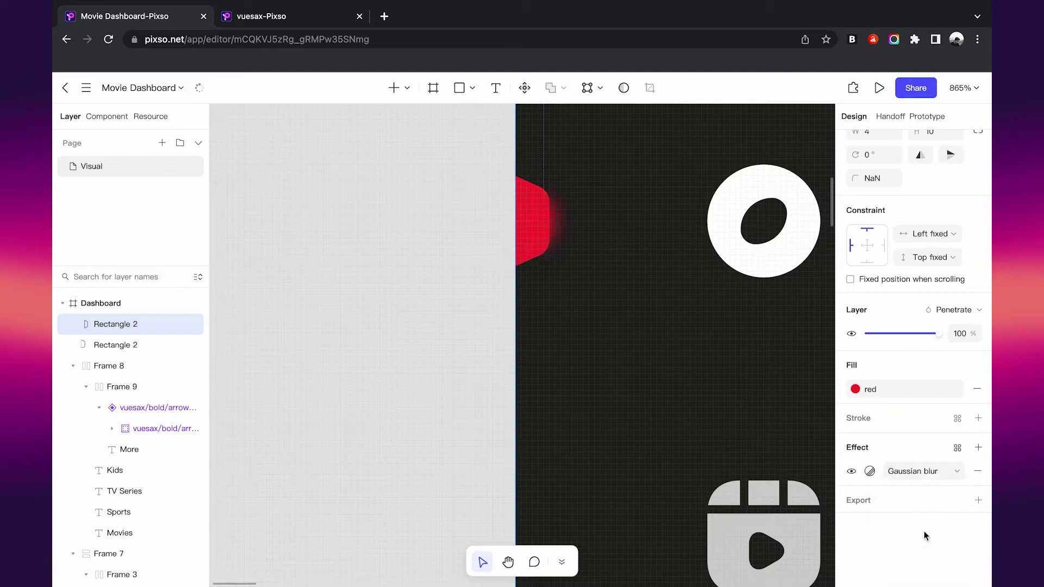
left_click(873, 473)
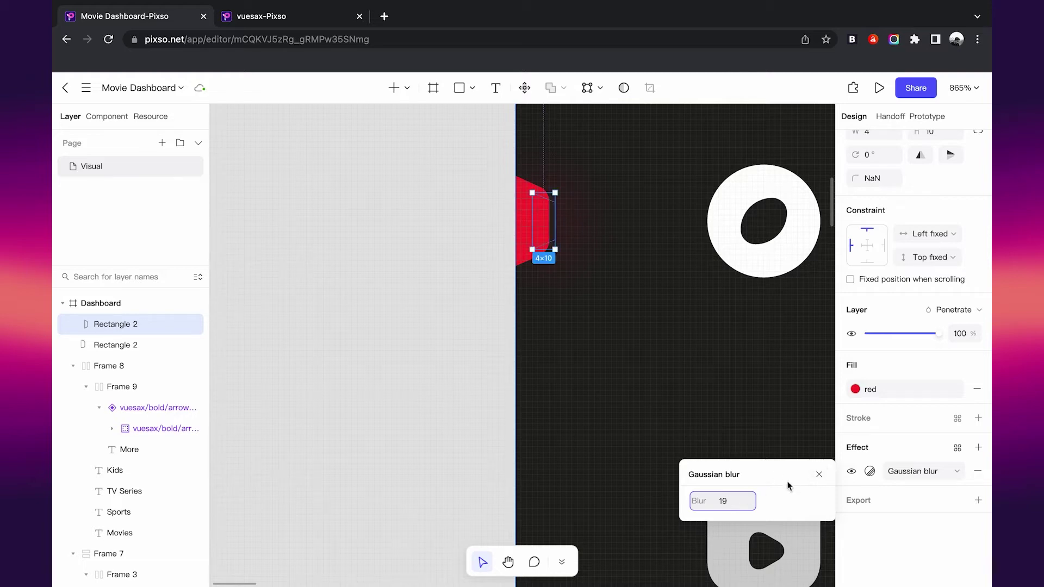
left_click(819, 474)
left_click(475, 392)
Step: Resize both red shapes together to 7×18
scroll(475, 391, "down", 5)
scroll(475, 392, "down", 3)
scroll(477, 386, "up", 1)
scroll(477, 391, "down", 2)
scroll(477, 368, "down", 1)
scroll(391, 185, "up", 5)
scroll(457, 261, "up", 5)
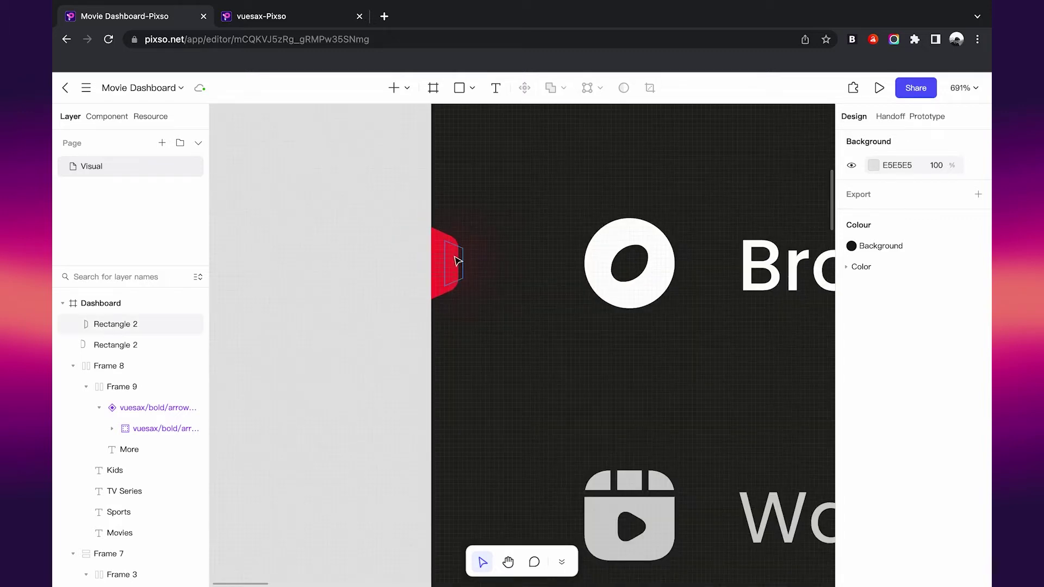
left_click(442, 253)
left_click(440, 250, "shift")
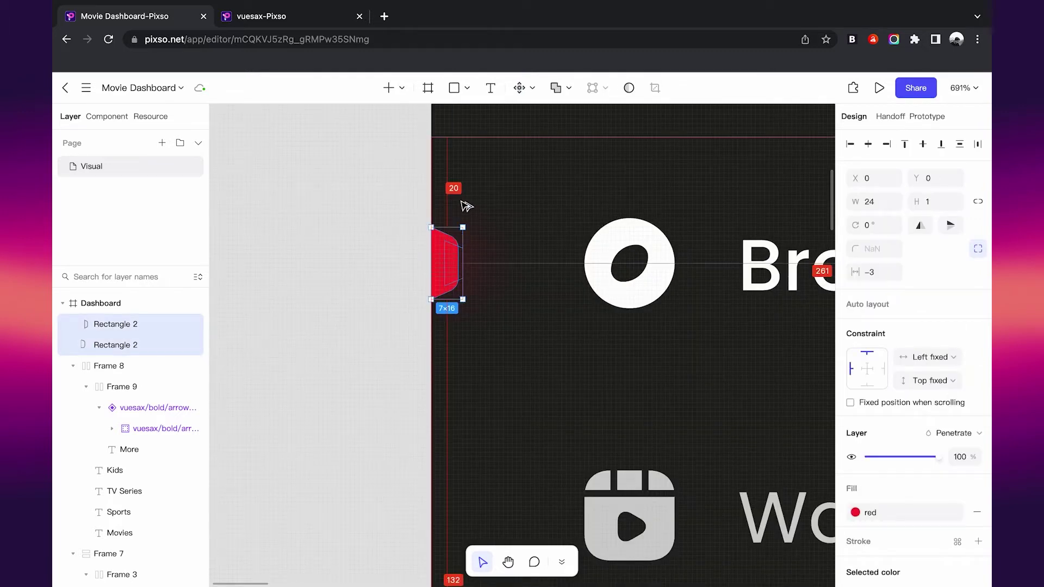
left_click_drag(462, 227, 463, 223)
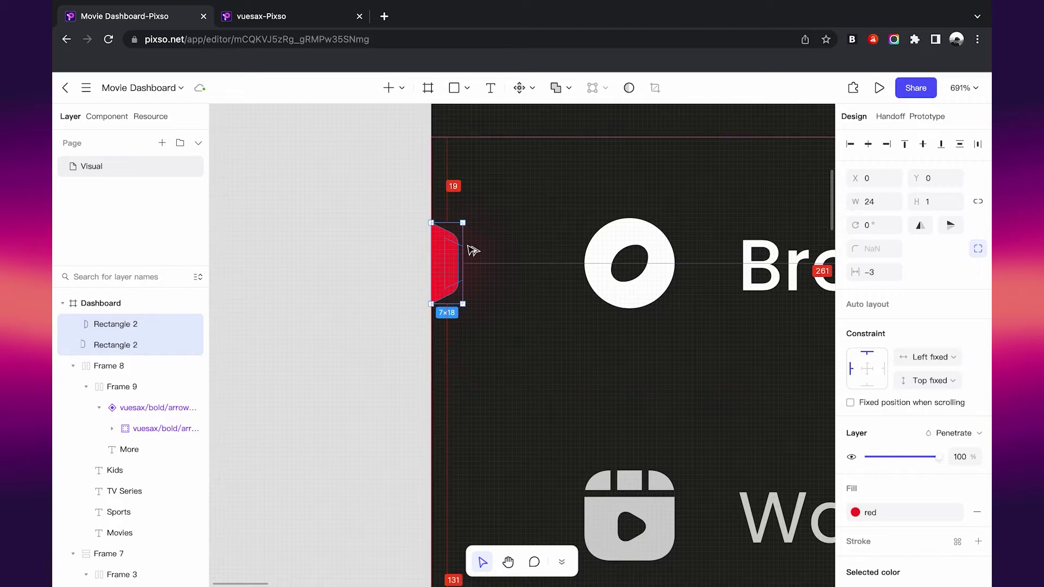
left_click(384, 233)
scroll(385, 233, "down", 10)
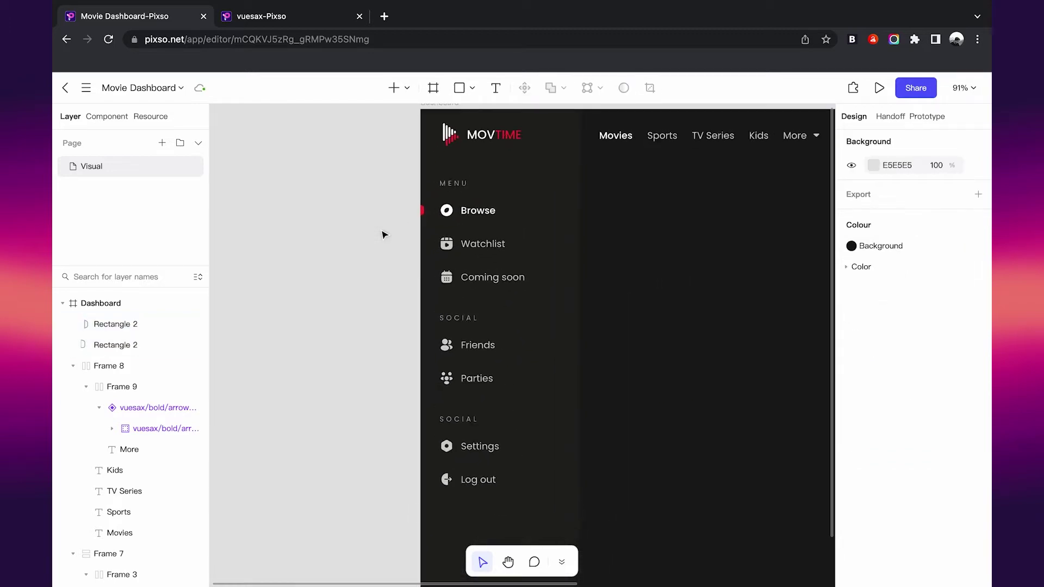
Step: Draw a 43×43 circle at the right end of the top bar
scroll(532, 229, "left", 5)
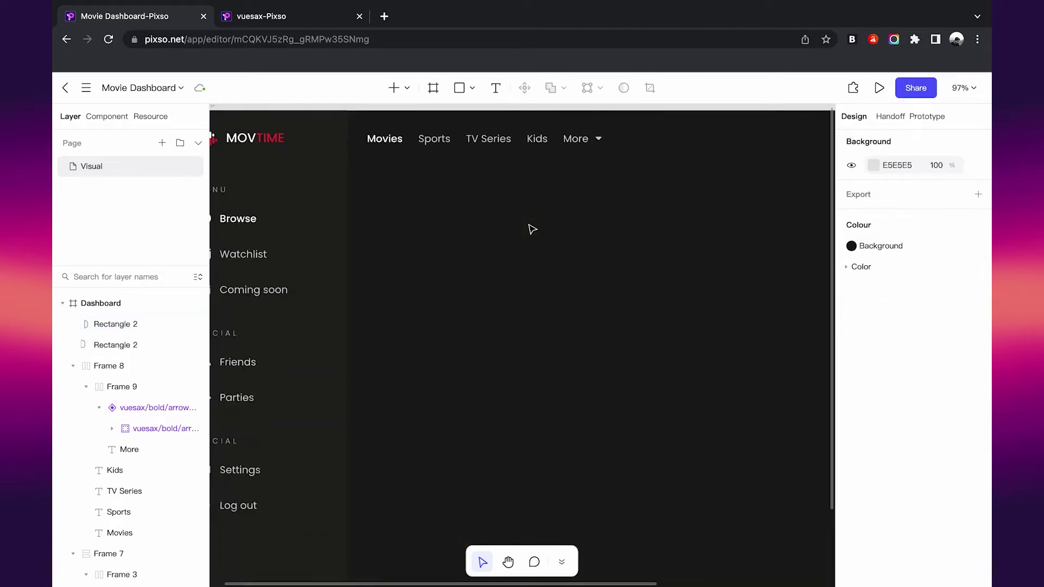
scroll(532, 229, "up", 2)
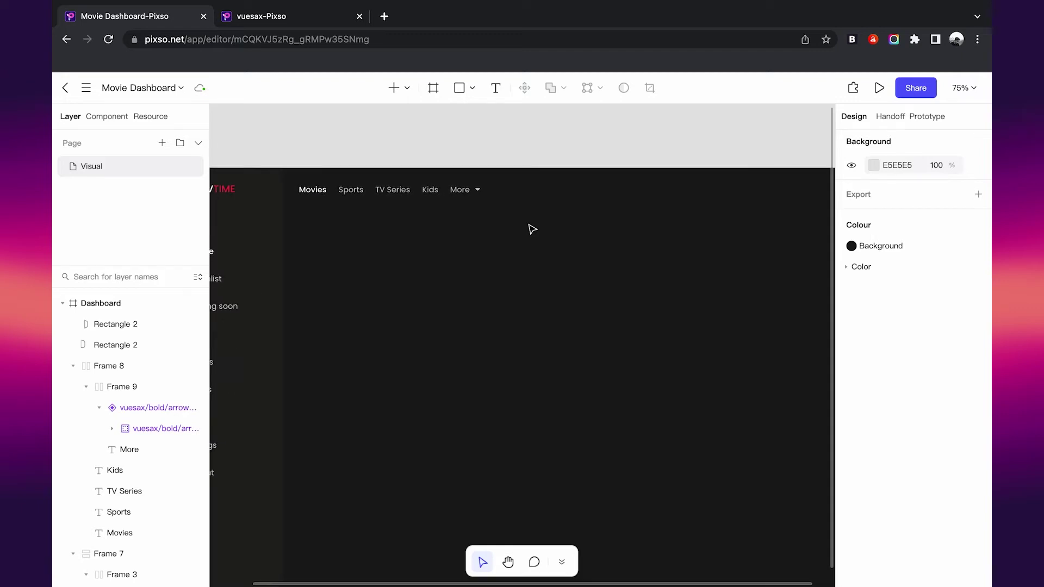
scroll(497, 221, "right", 3)
scroll(496, 221, "left", 2)
scroll(426, 148, "right", 1)
left_click(472, 90)
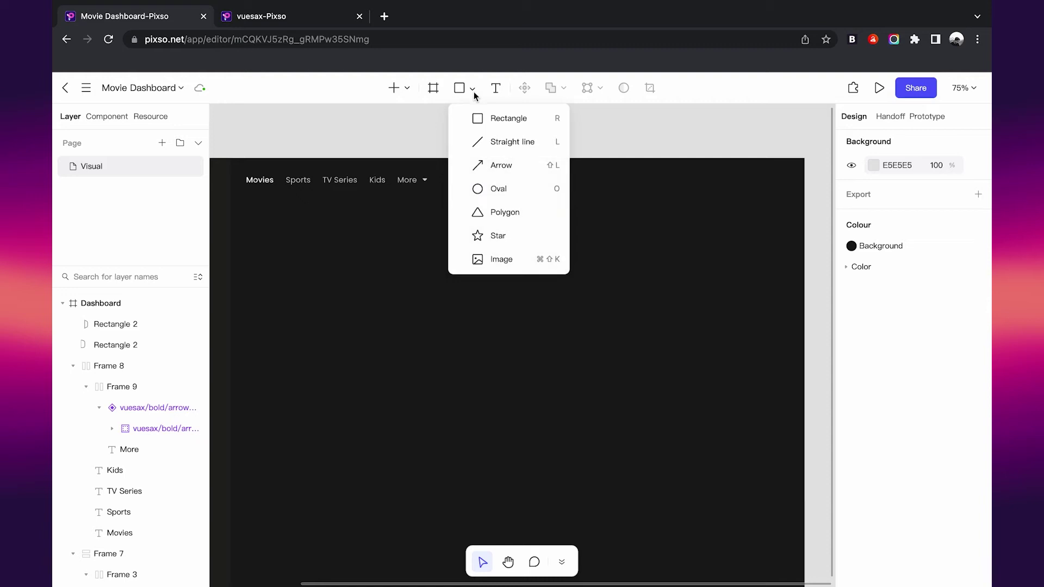
left_click(505, 191)
scroll(575, 194, "up", 3)
left_click_drag(602, 166, 647, 210)
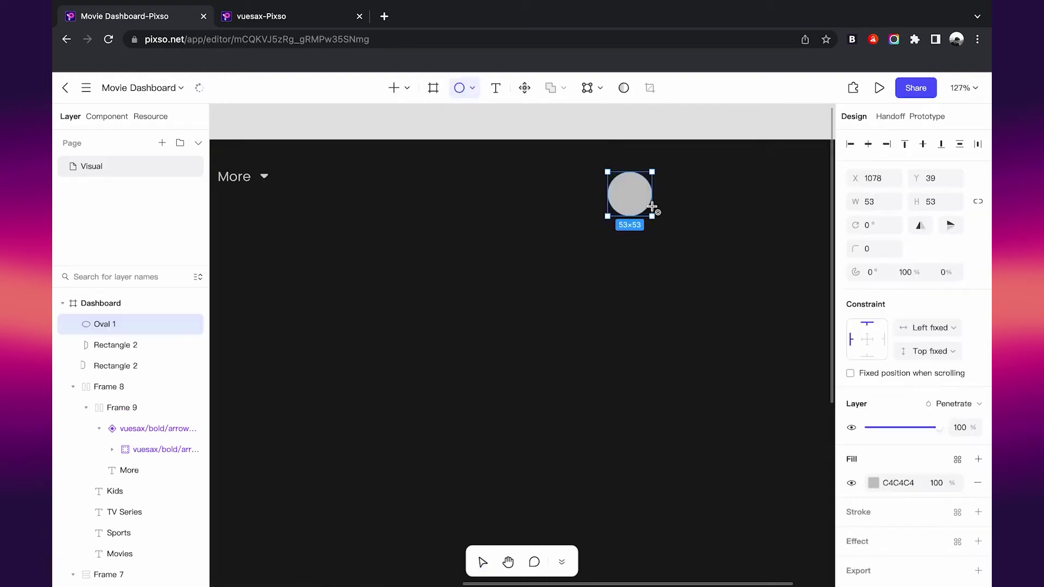
scroll(632, 212, "right", 2)
double_click(879, 203)
type("43")
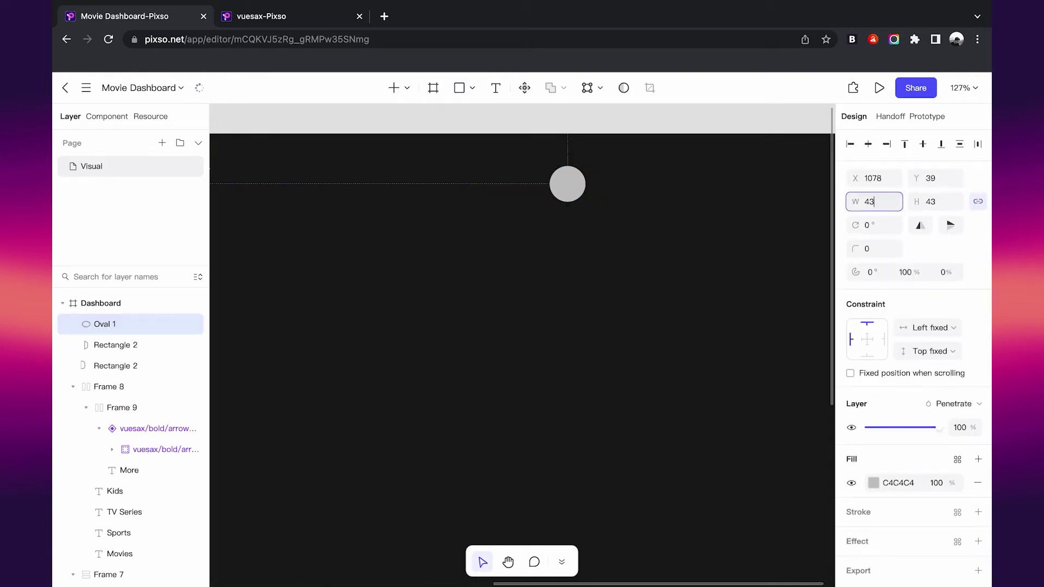
left_click(630, 196)
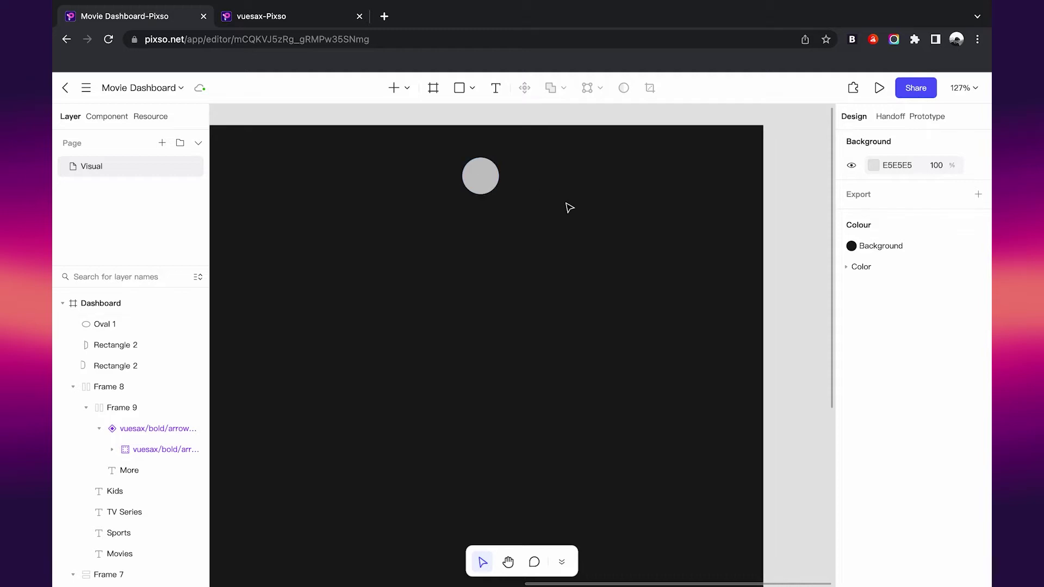
Step: Copy the Movies nav text and place it right of the circle
scroll(407, 198, "left", 5)
left_click_drag(237, 163, 672, 166)
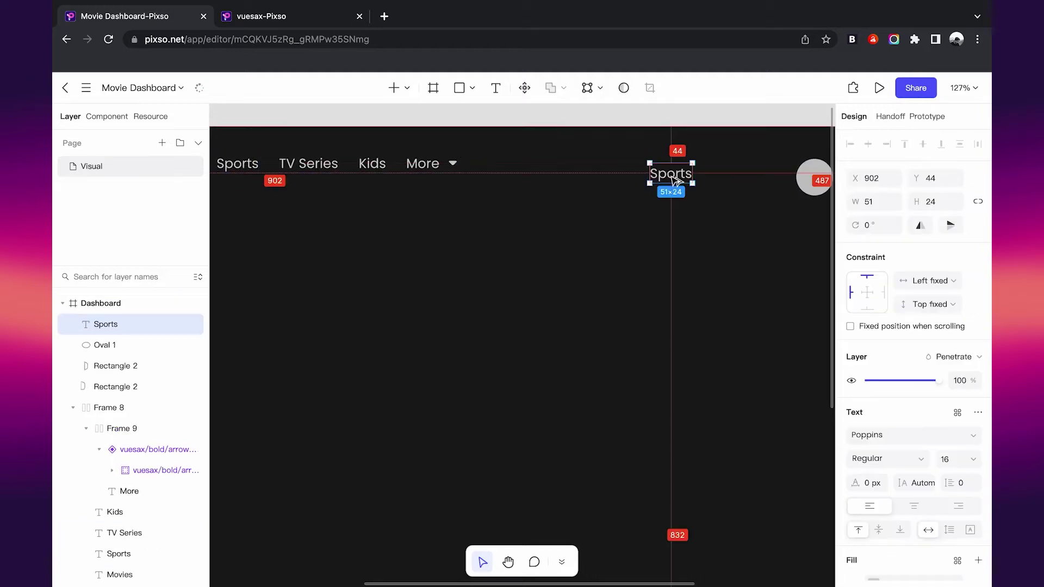
key("ctrl+z")
scroll(627, 202, "left", 5)
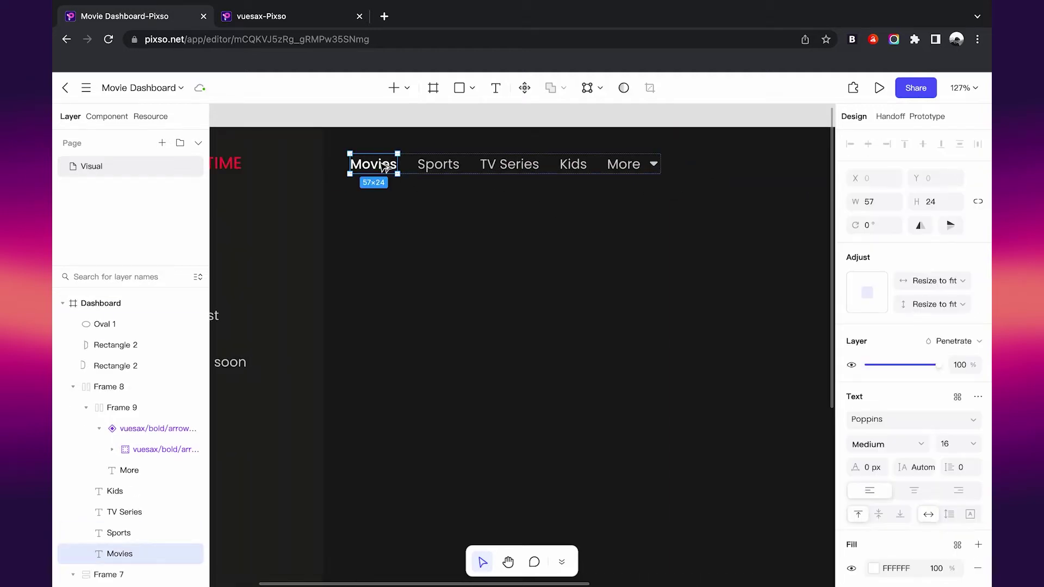
left_click_drag(372, 165, 615, 171)
scroll(738, 175, "right", 5)
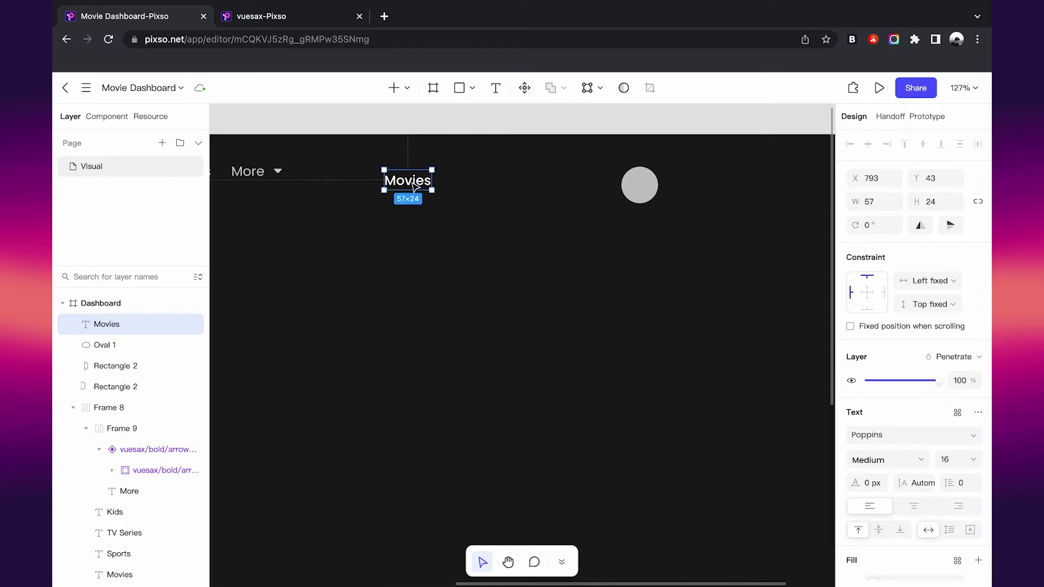
left_click_drag(414, 187, 707, 187)
scroll(705, 187, "right", 3)
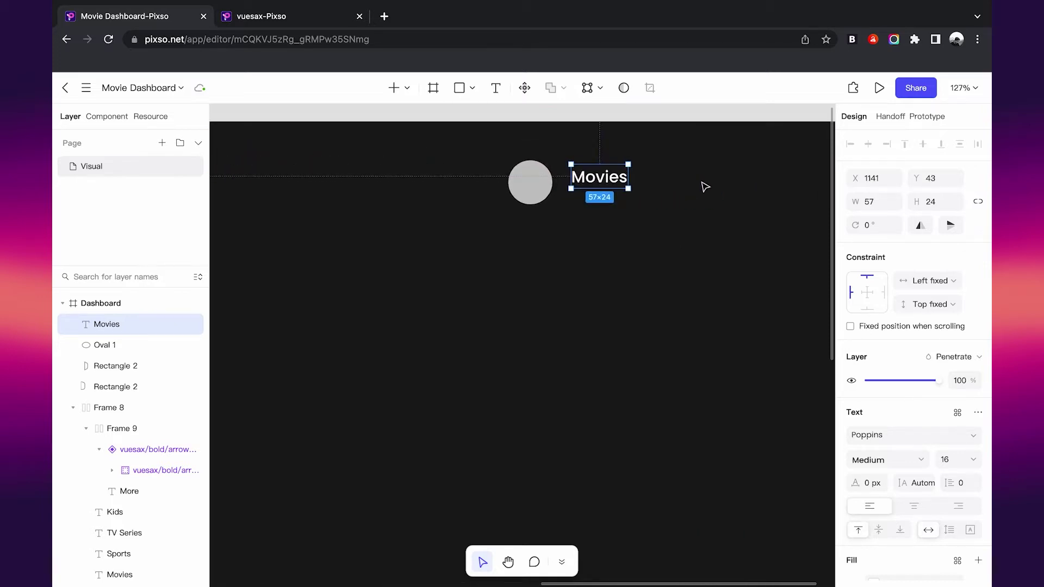
scroll(704, 186, "up", 2)
Step: Change the copied text to the profile name and select it with the avatar
double_click(520, 188)
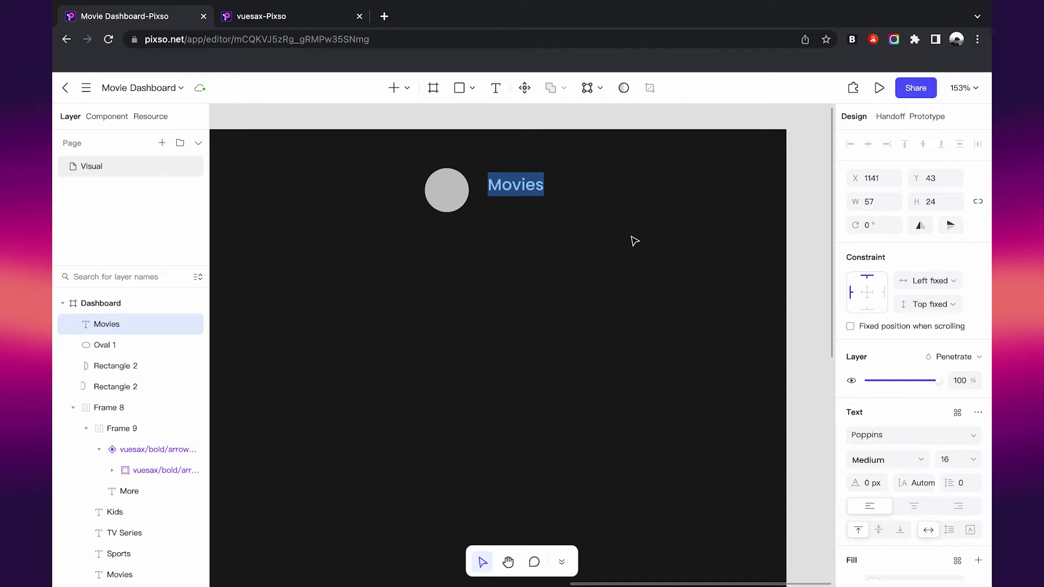
type("John")
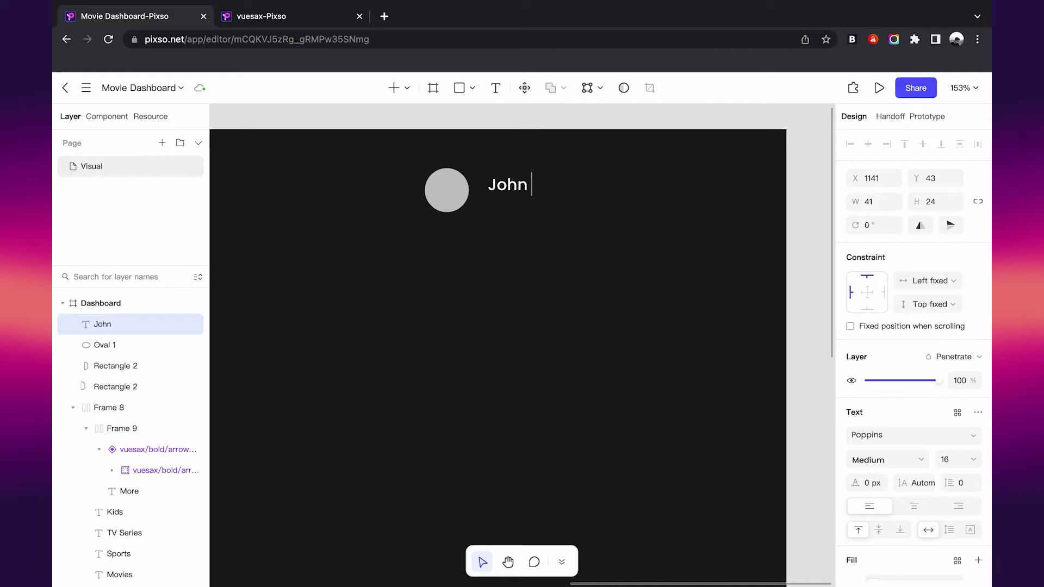
key("Escape")
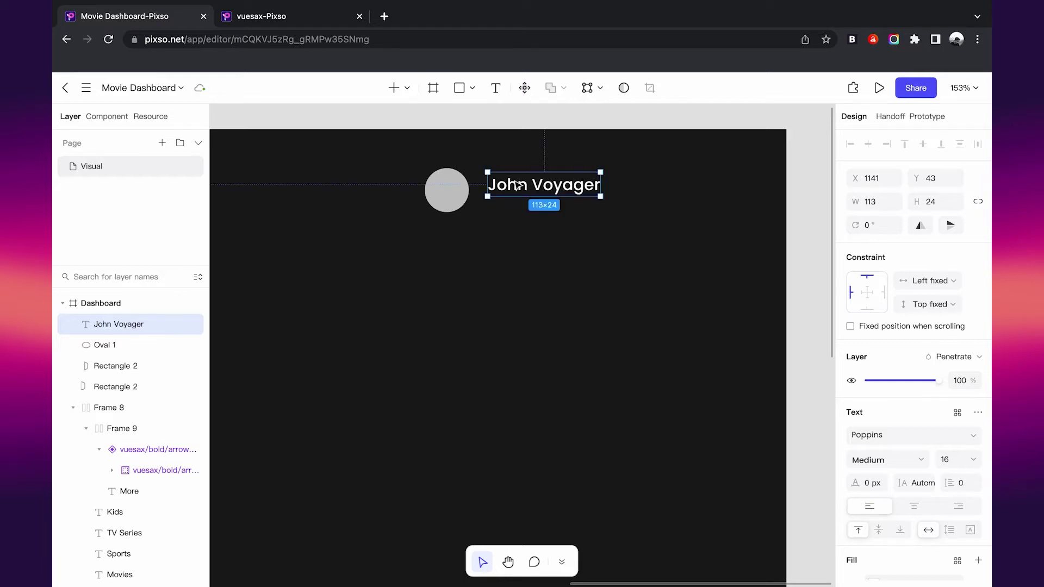
scroll(527, 217, "up", 3)
scroll(474, 194, "down", 1)
left_click(475, 194, "shift")
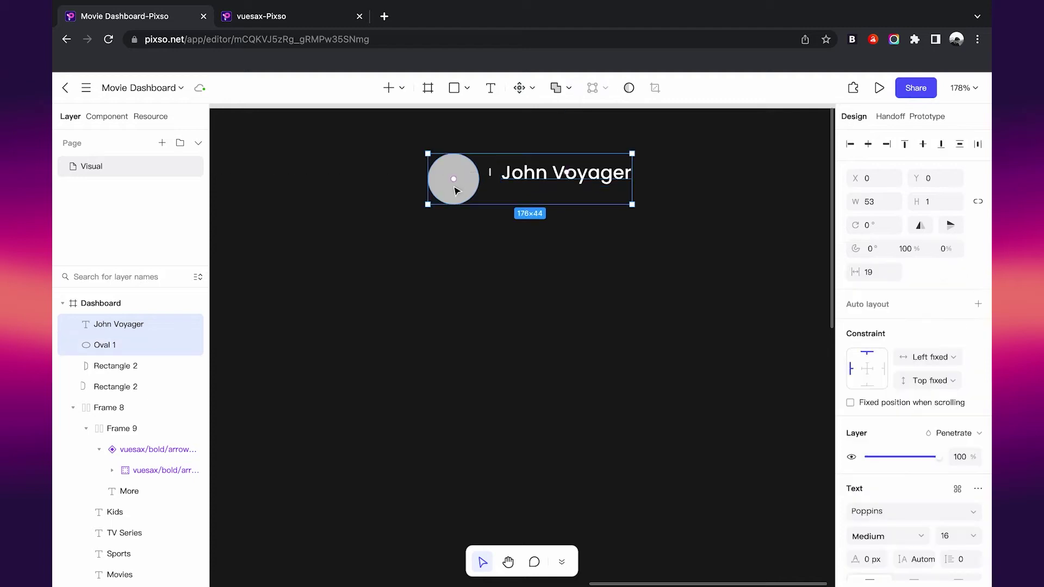
Step: Wrap avatar and name in a centre-aligned auto-layout row with 12 spacing, moved right
key("shift+a")
left_click(977, 343)
left_click(919, 413)
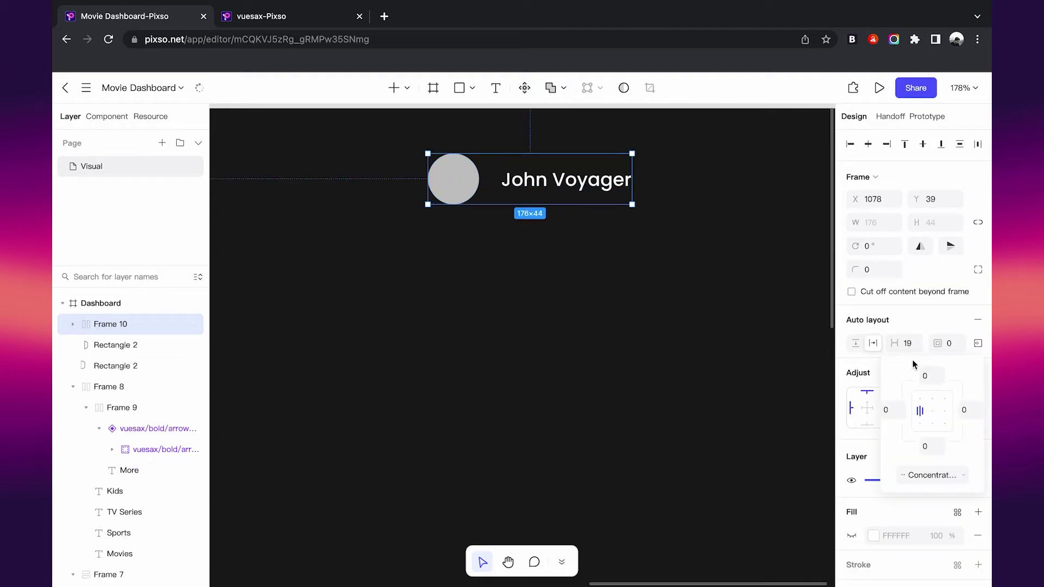
left_click(650, 259)
scroll(650, 258, "down", 5)
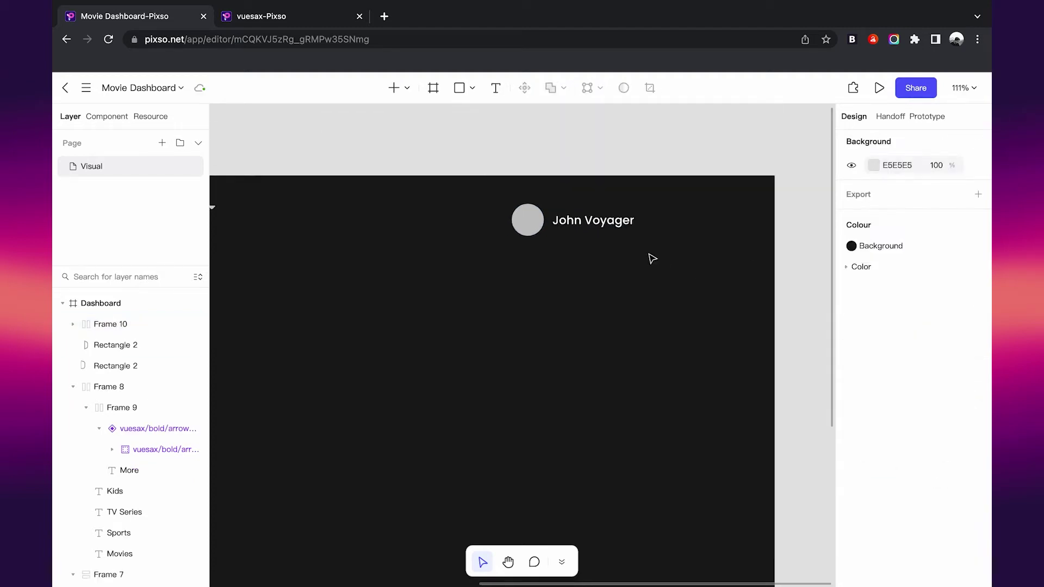
mouse_move(598, 210)
left_mouse_down()
mouse_move(648, 207)
mouse_move(678, 237)
left_mouse_up()
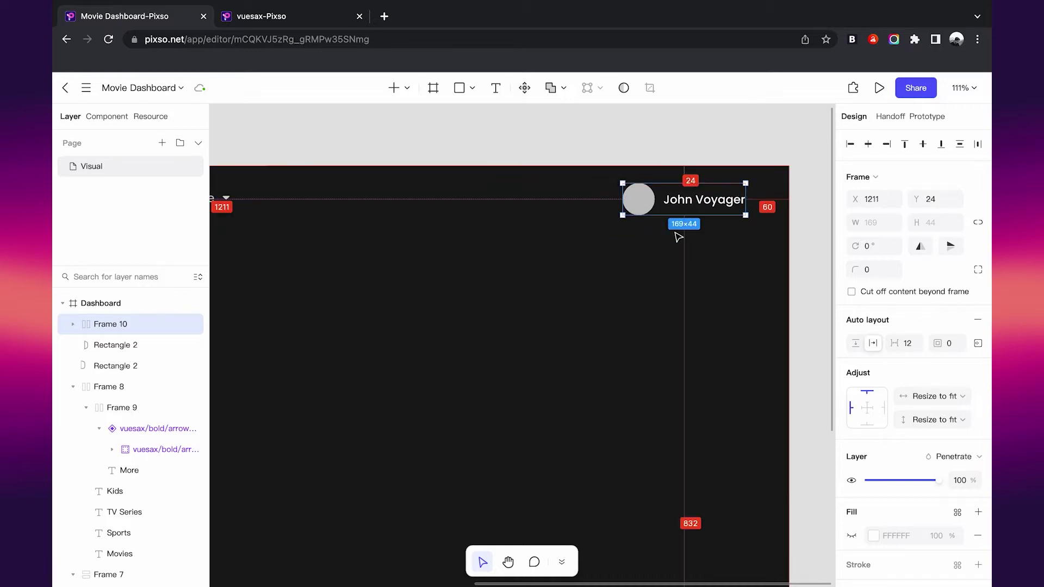
key("Right")
key("Right")
key("Right")
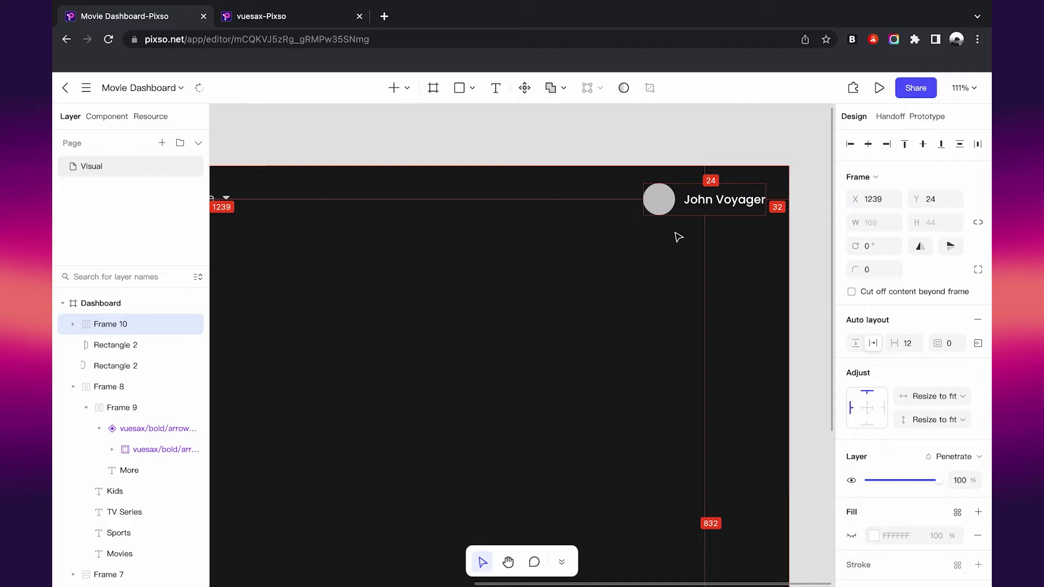
left_click(679, 237)
Step: Resize the avatar circle inside the group, entering 36 then 34
scroll(573, 252, "down", 5)
scroll(577, 251, "up", 1)
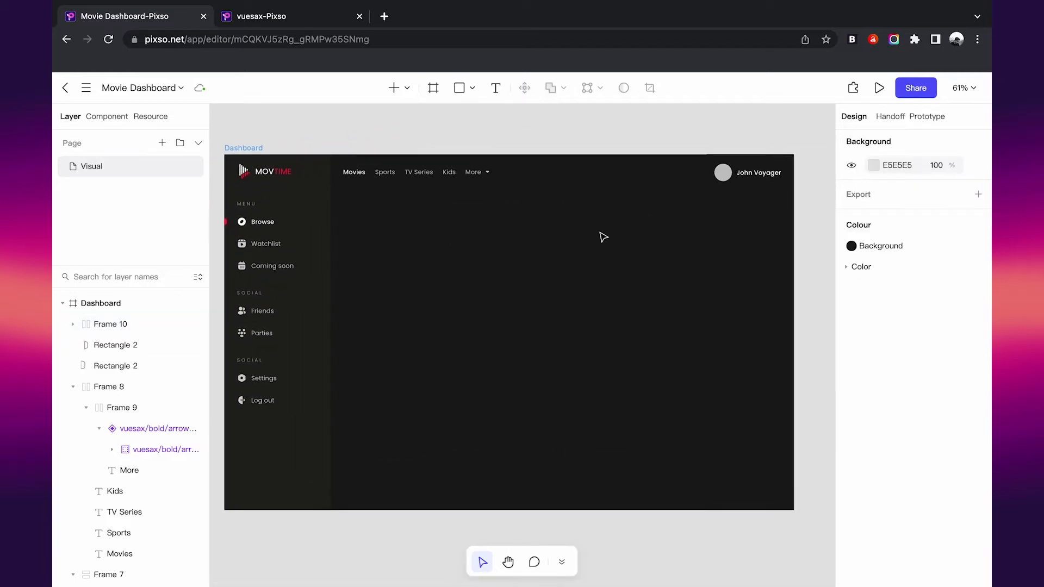
left_click(728, 182)
left_click(465, 174, "shift")
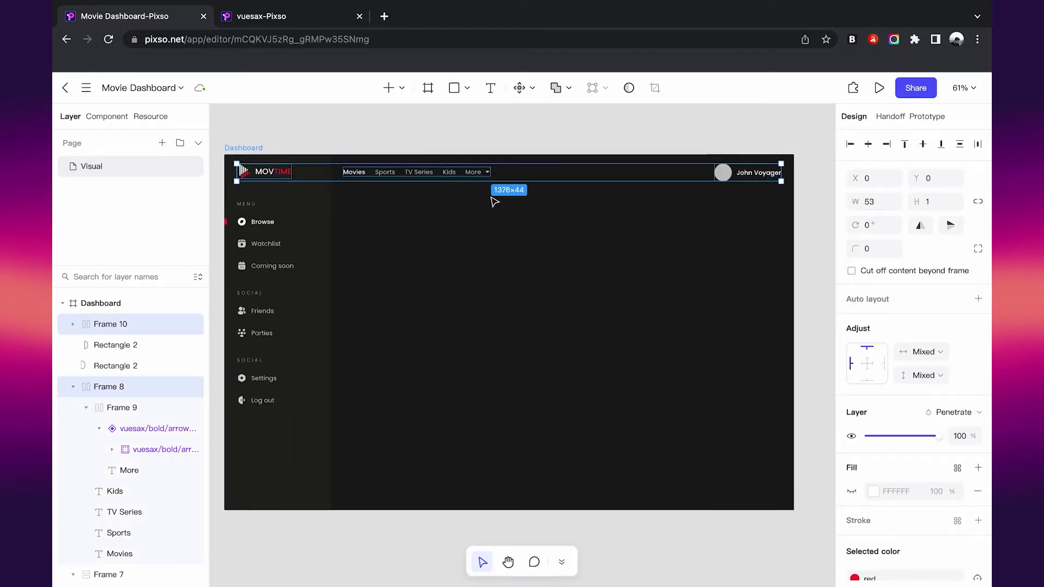
double_click(722, 174)
left_click(880, 205)
type("36")
left_click(876, 202)
type("34")
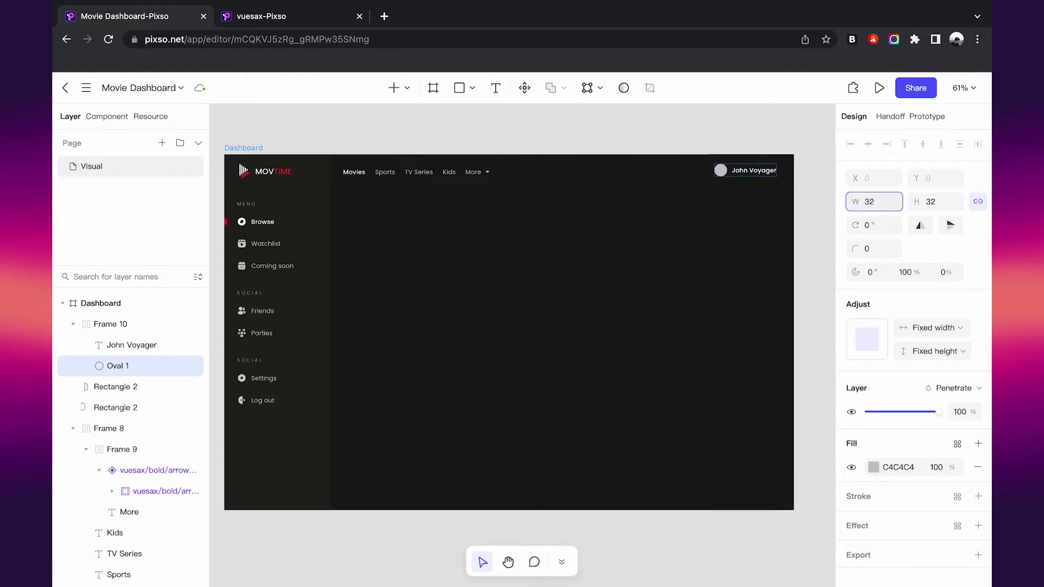
left_click(638, 188)
Step: Align the MOVTIME logo and the avatar group
scroll(638, 187, "down", 1)
left_click(265, 163)
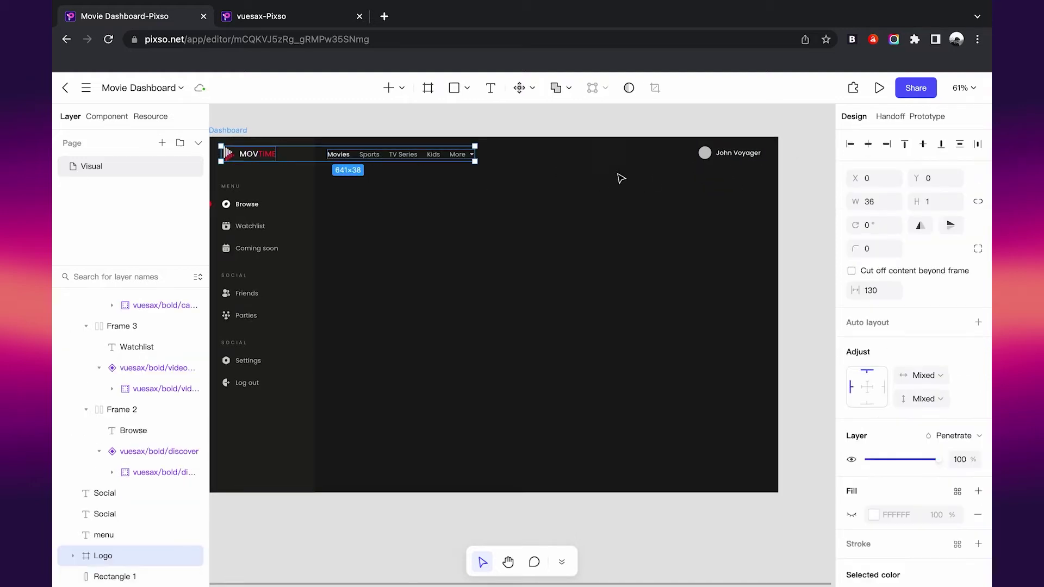
left_click(709, 156, "shift")
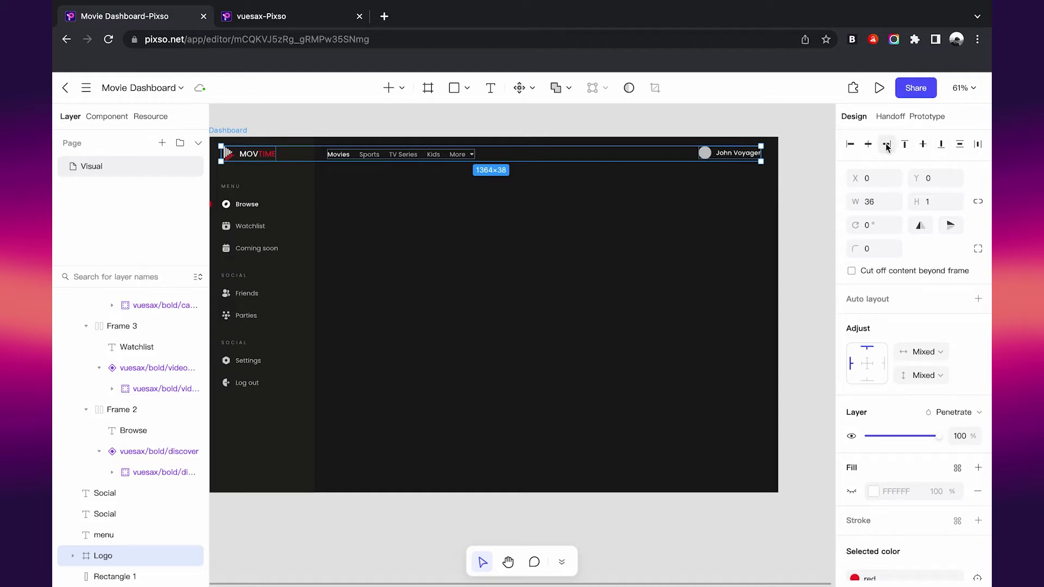
left_click(868, 144)
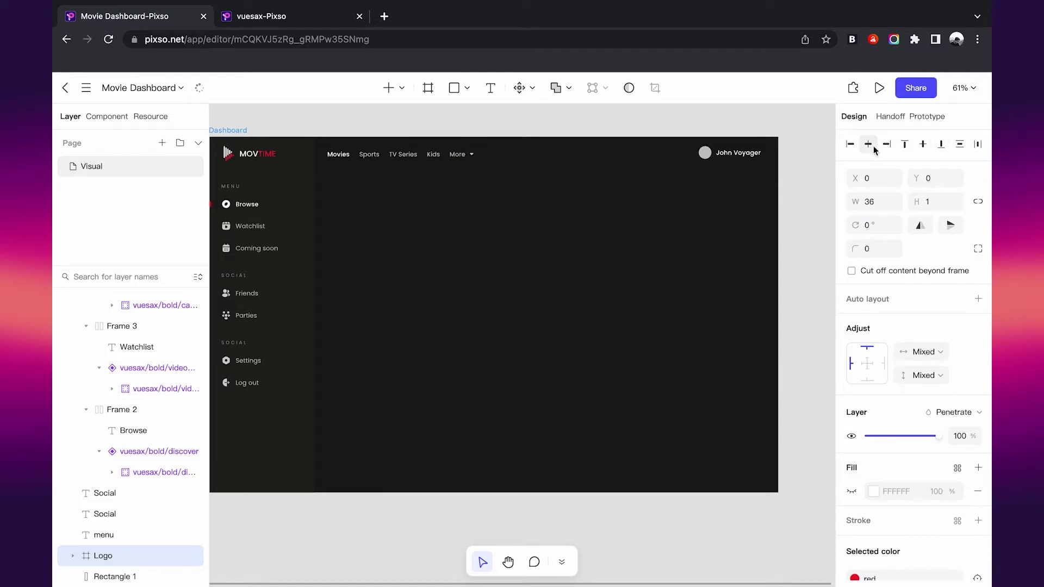
scroll(678, 189, "left", 2)
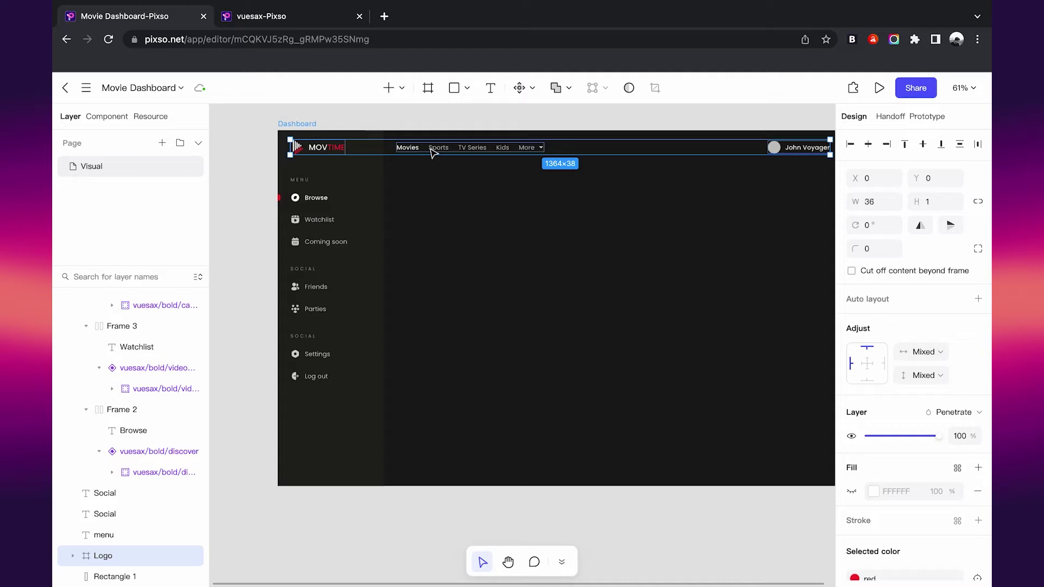
scroll(553, 170, "up", 5)
double_click(626, 143)
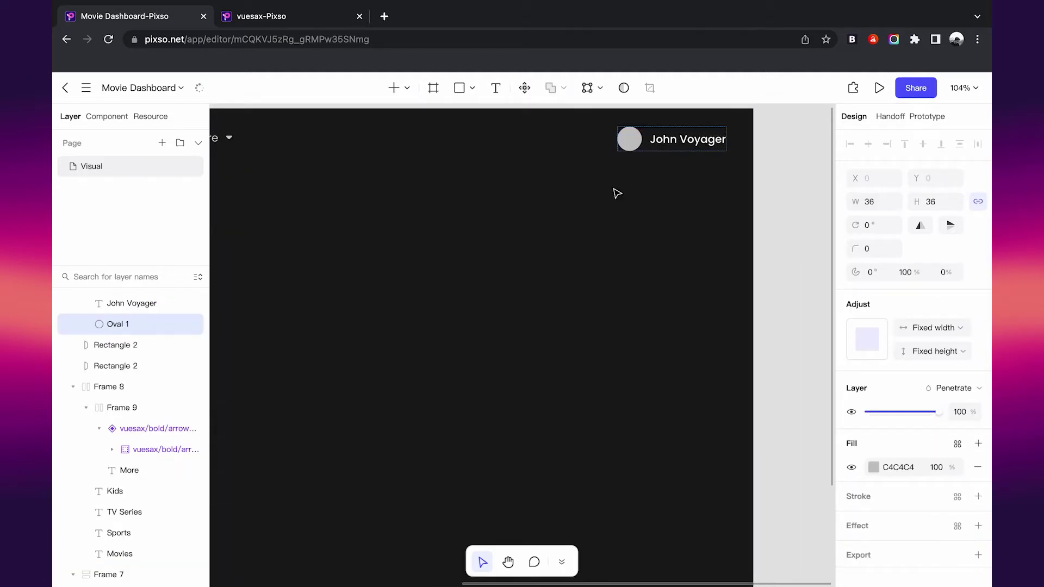
left_click(705, 195)
Step: Vertically centre the logo, nav links and avatar group
scroll(705, 196, "down", 3)
scroll(580, 191, "down", 3)
left_click(365, 184)
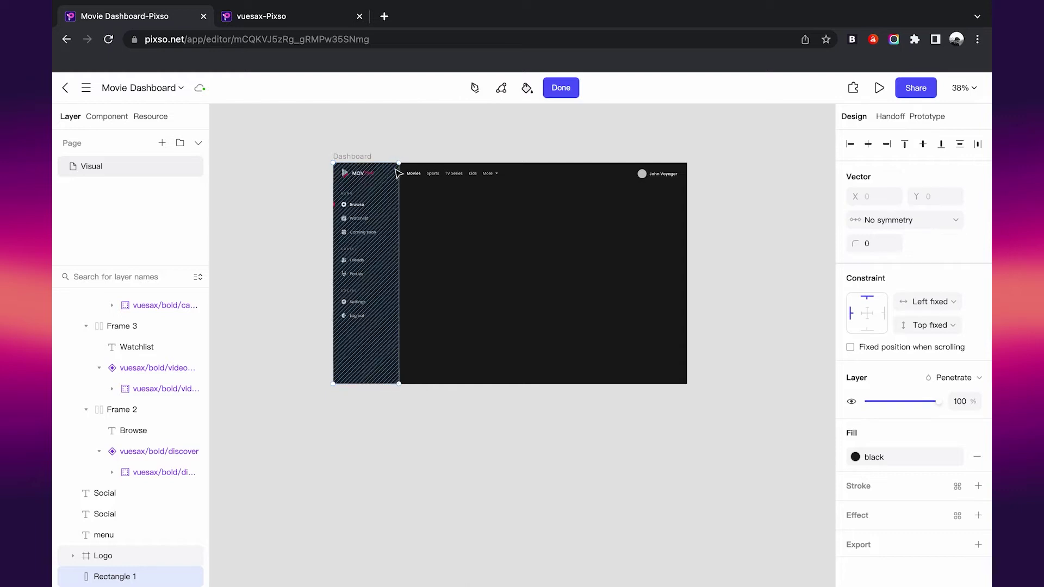
key("shift+Tab")
left_click(413, 178, "shift")
left_click(642, 180, "shift")
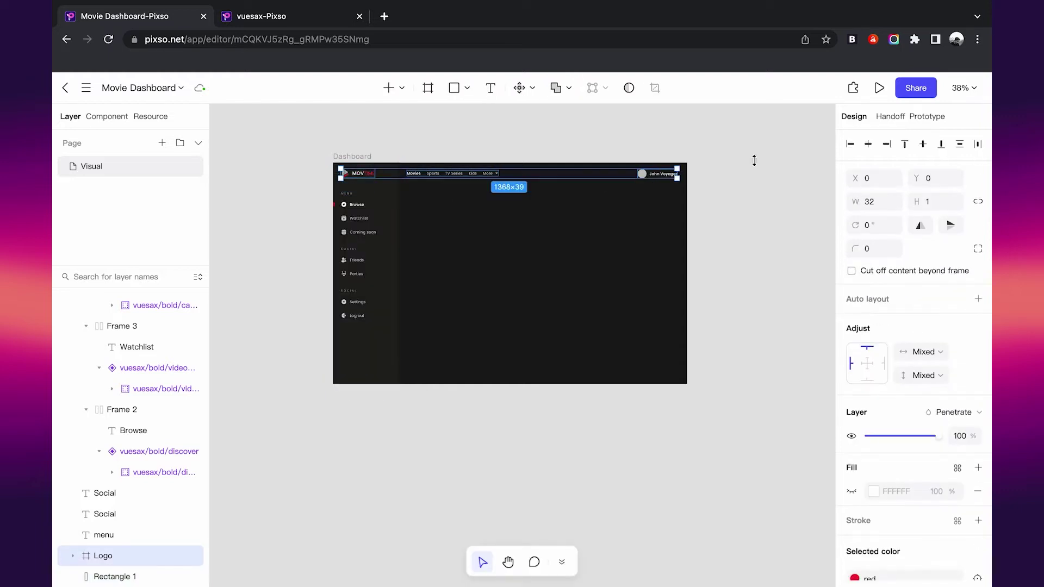
left_click(923, 144)
scroll(520, 200, "up", 2)
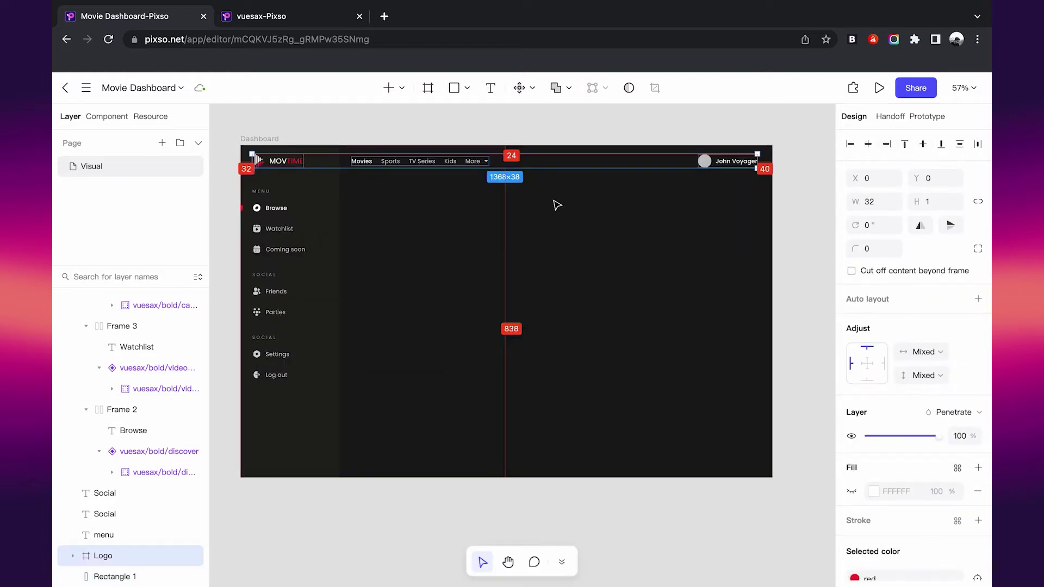
left_click(671, 171)
left_click(706, 161)
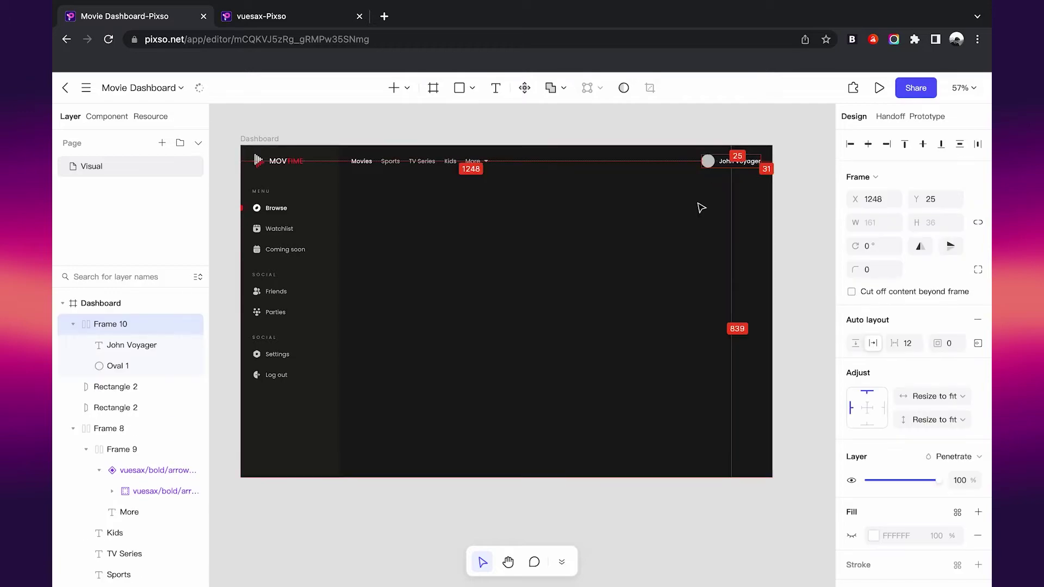
left_click(702, 207)
scroll(701, 208, "up", 5)
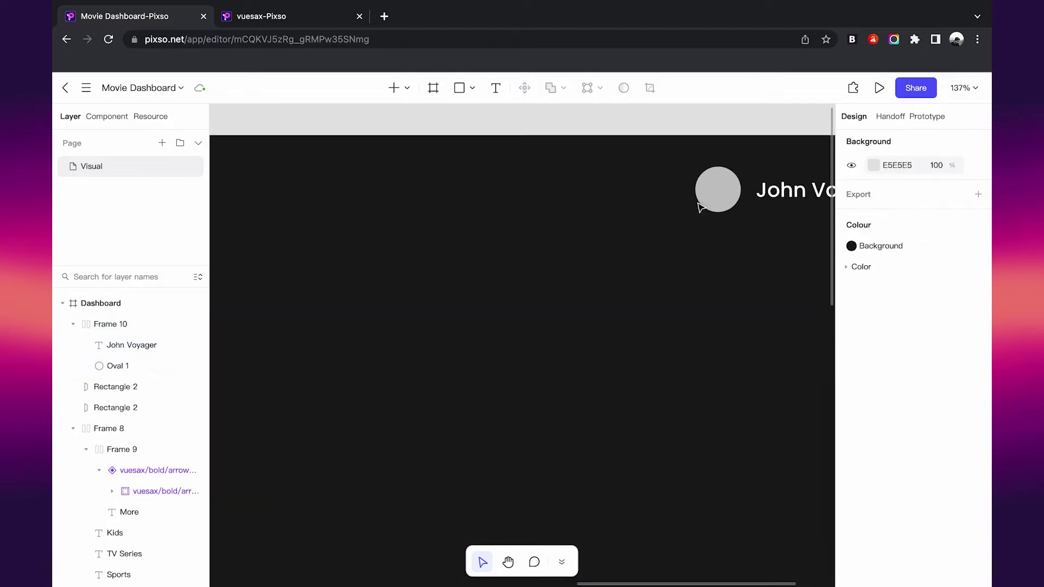
left_click(301, 24)
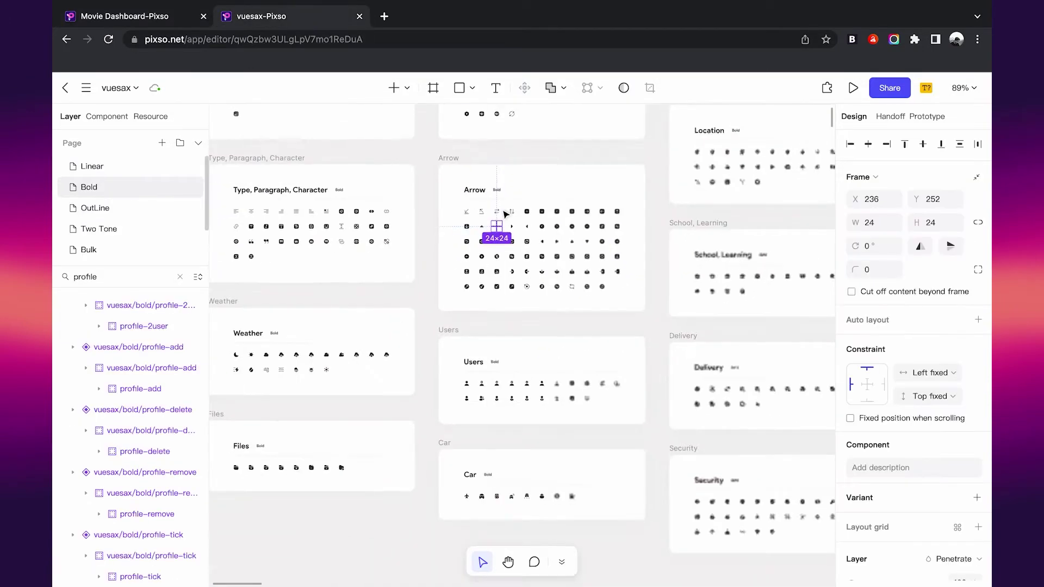
double_click(133, 274)
type("not")
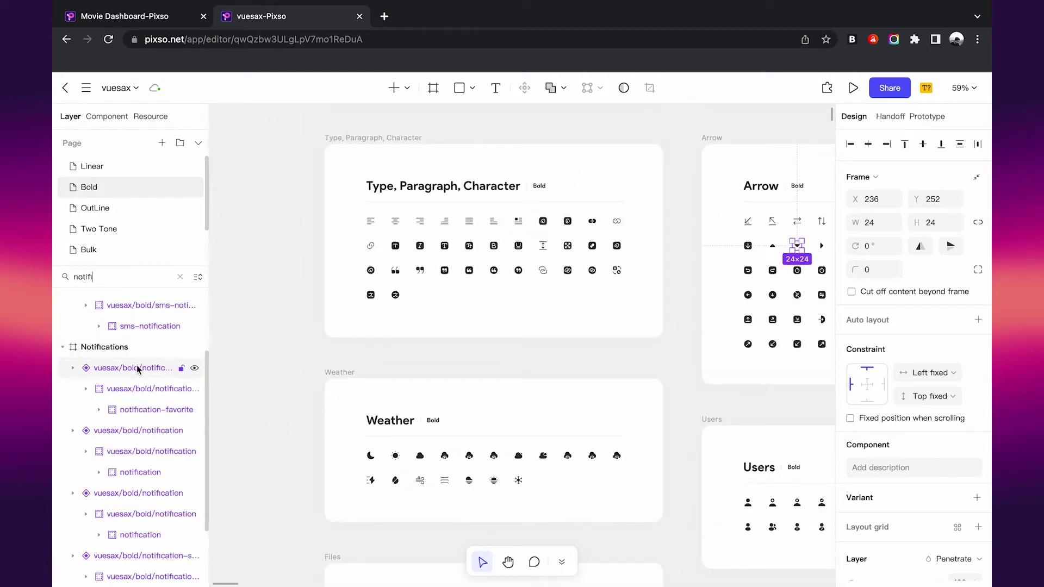
type("ifi")
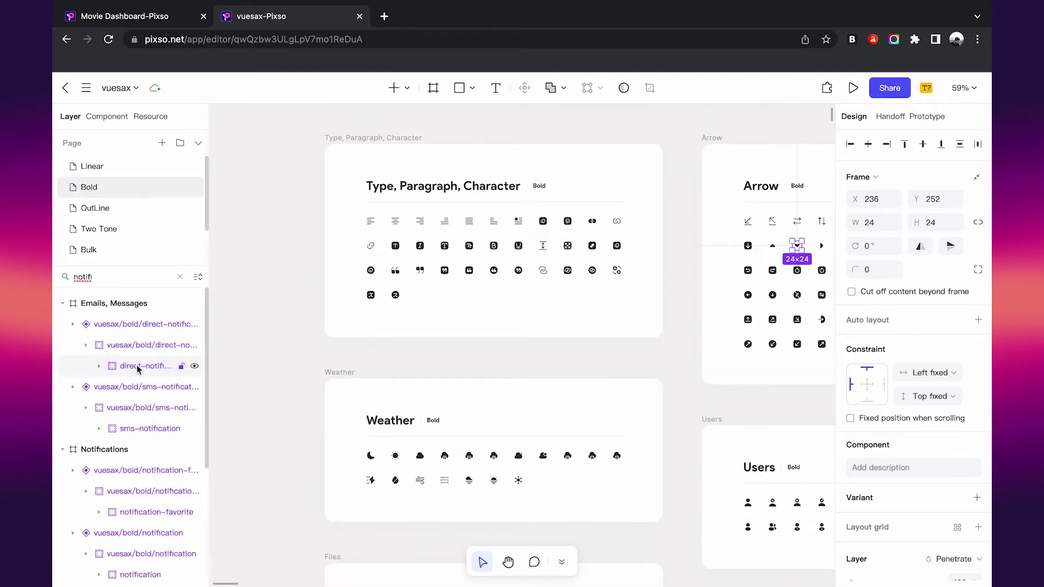
left_click(87, 325)
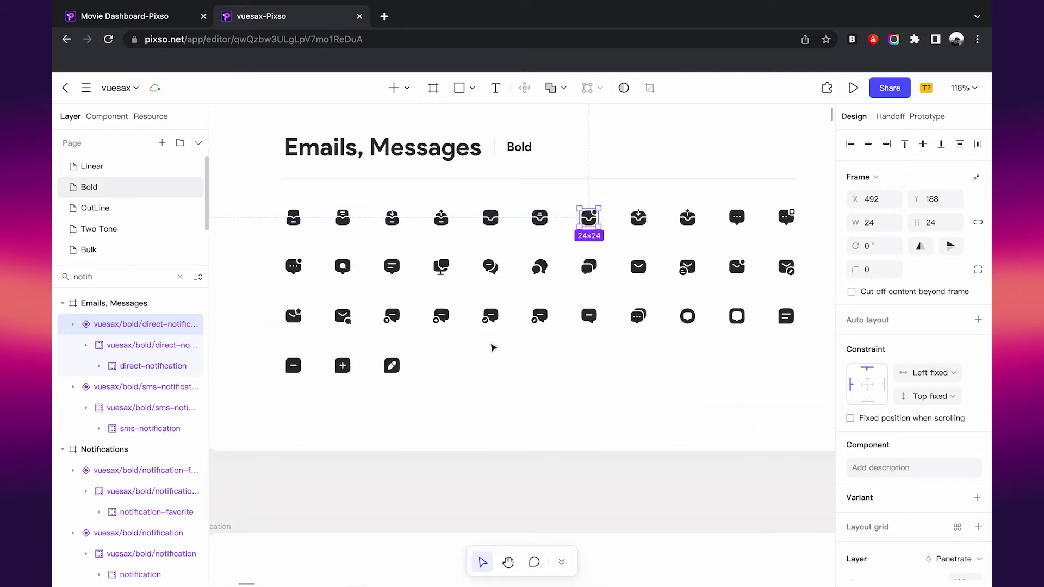
scroll(155, 440, "down", 3)
left_click(87, 408)
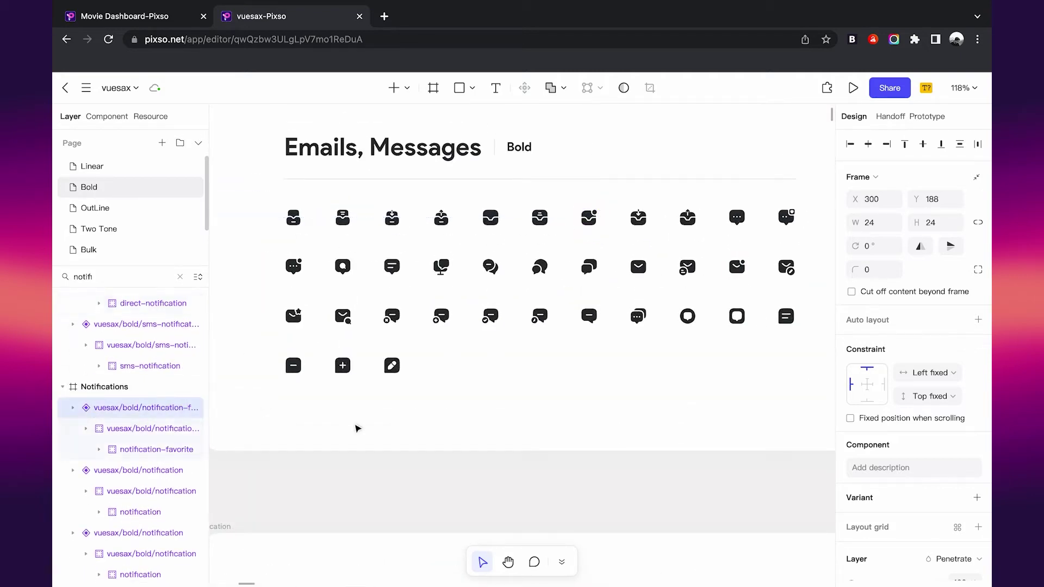
scroll(357, 429, "down", 10)
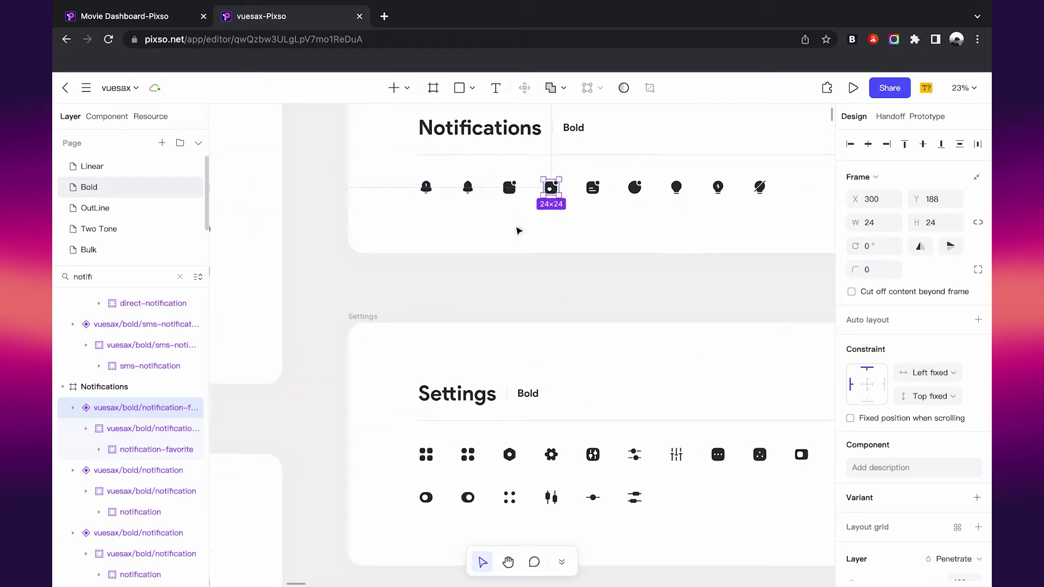
left_click(521, 307)
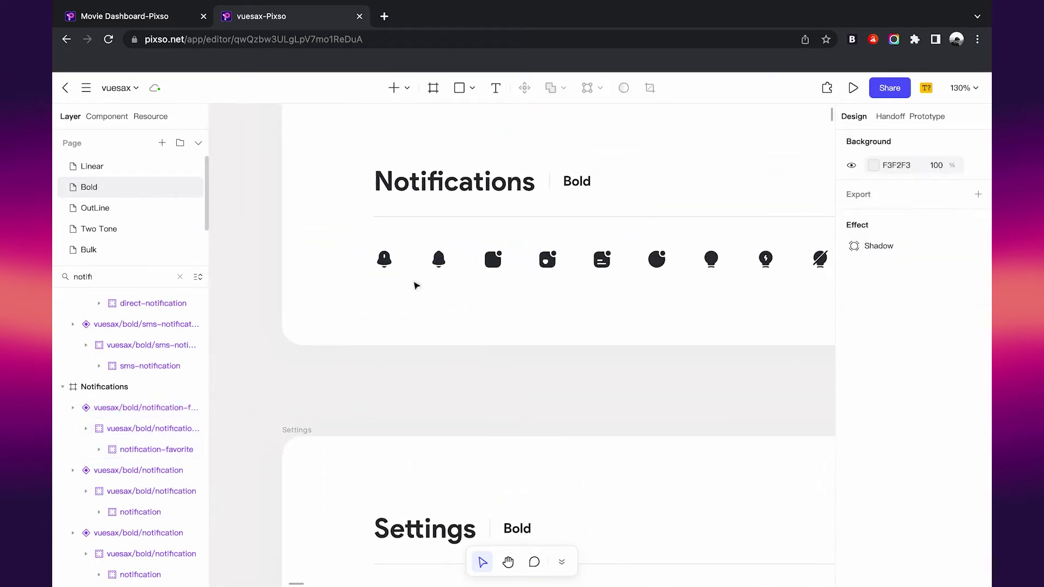
left_click(384, 259)
left_click(136, 17)
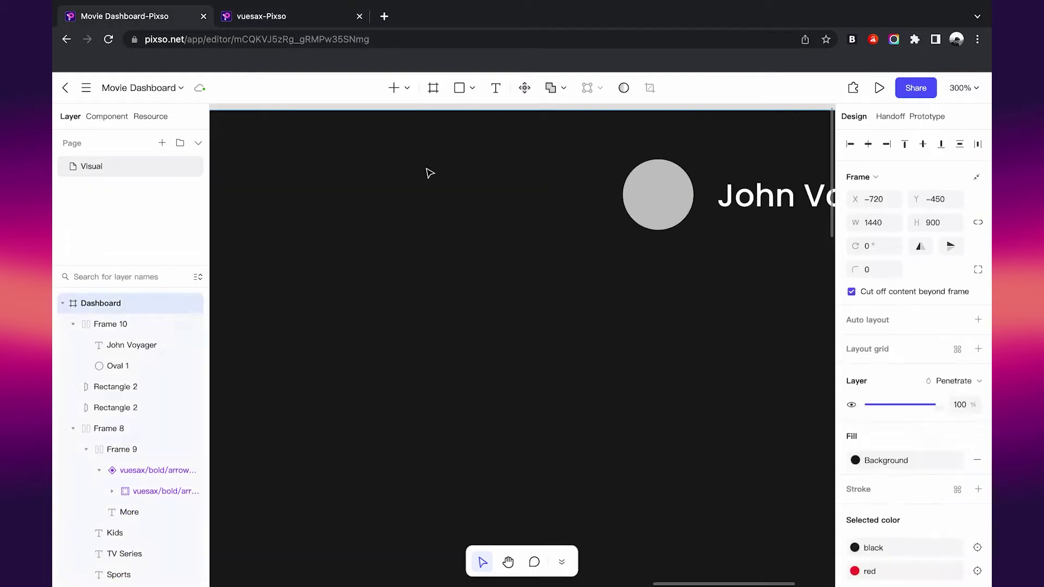
Step: Paste the bell icon and place it in the top bar just left of the avatar
key("ctrl+v")
scroll(526, 294, "down", 5)
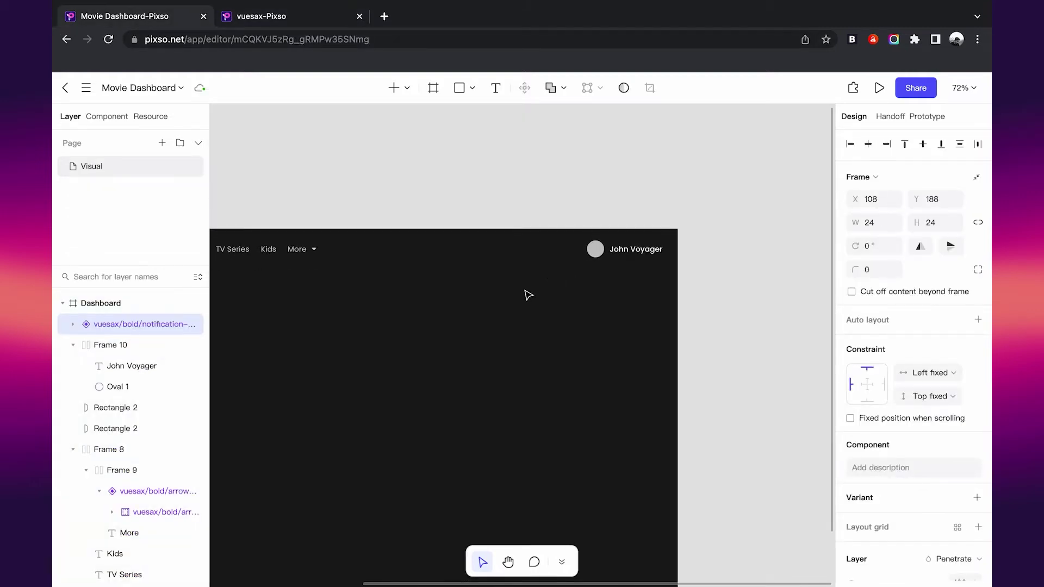
scroll(528, 295, "down", 5)
scroll(529, 294, "up", 2)
scroll(325, 308, "up", 3)
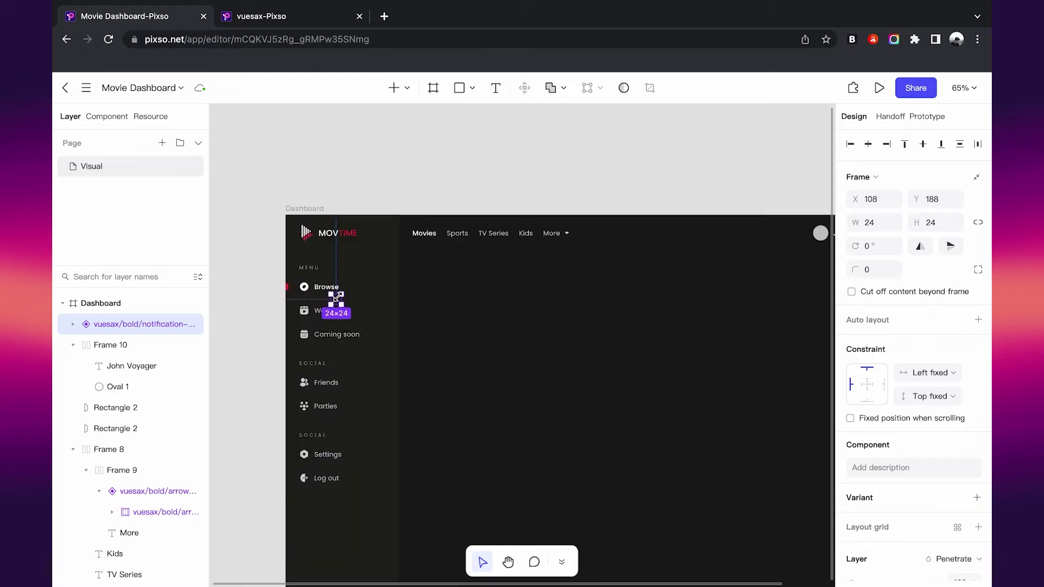
left_click_drag(339, 302, 678, 250)
scroll(678, 250, "up", 3)
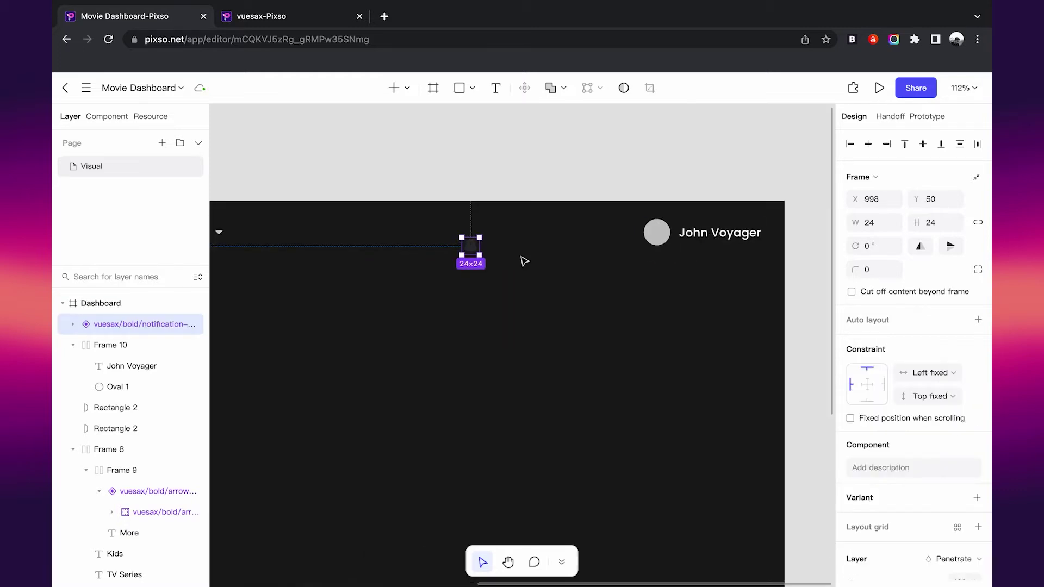
left_click_drag(468, 254, 628, 238)
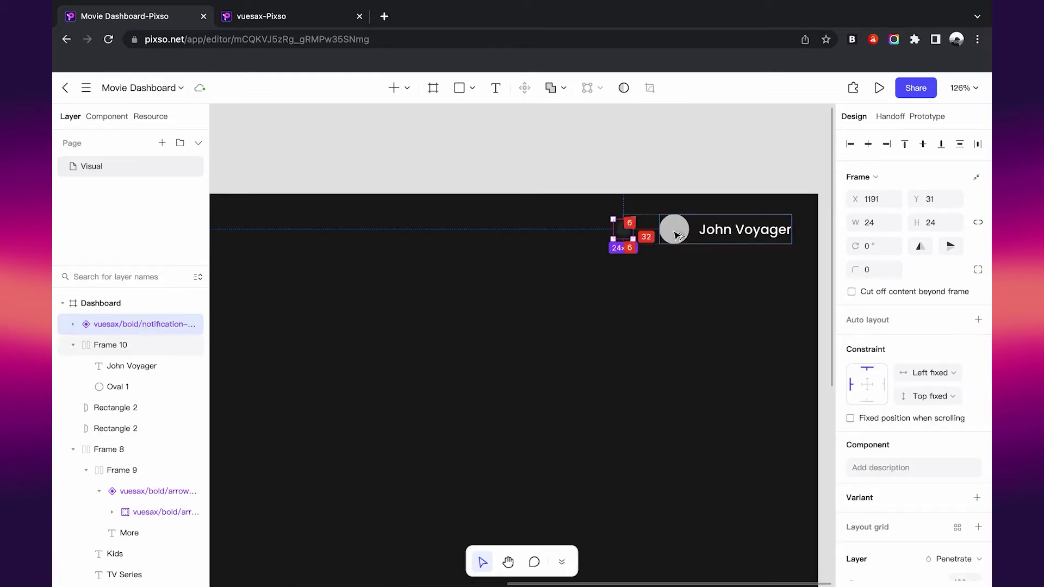
Step: Recolour the bell icon white (FFFFFF)
scroll(655, 238, "up", 4)
scroll(887, 396, "down", 5)
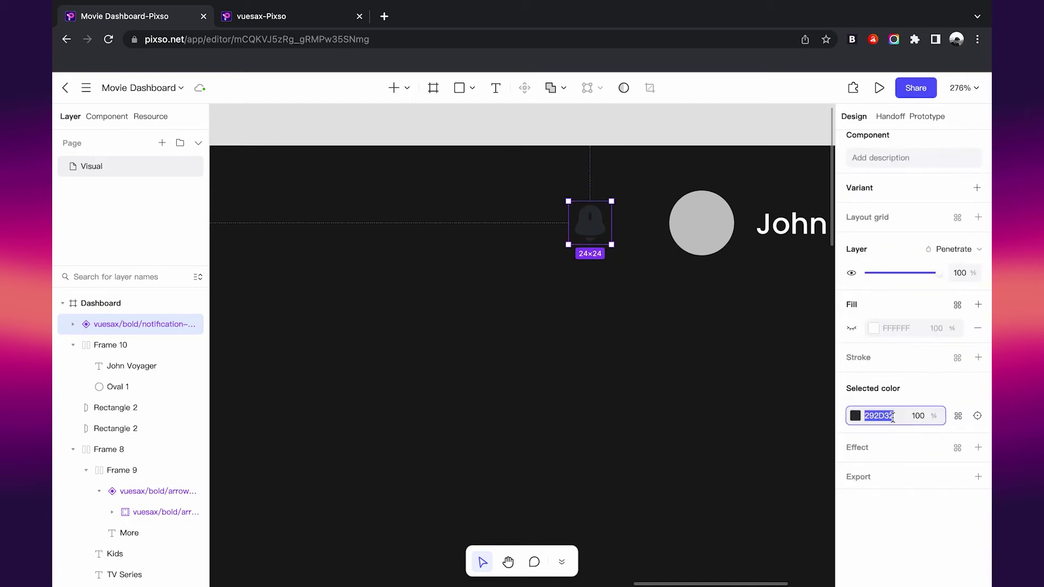
type("FFFFFF")
key("Return")
left_click(650, 303)
Step: Draw a small oval on the bell's top-right corner
scroll(617, 226, "up", 5)
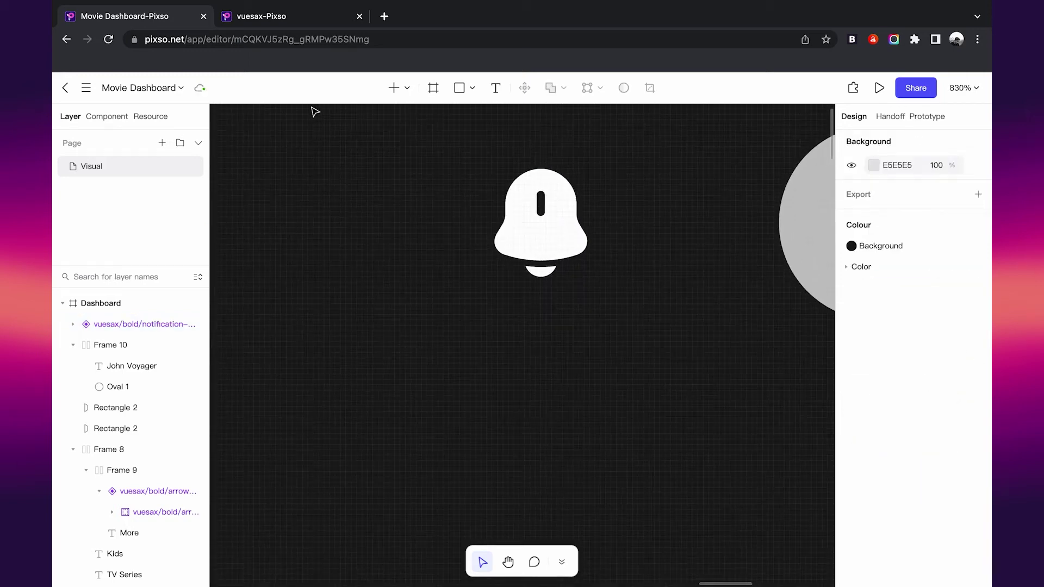
left_click(471, 88)
left_click(492, 189)
mouse_move(605, 147)
left_mouse_down()
mouse_move(629, 169)
mouse_move(573, 177)
left_mouse_up()
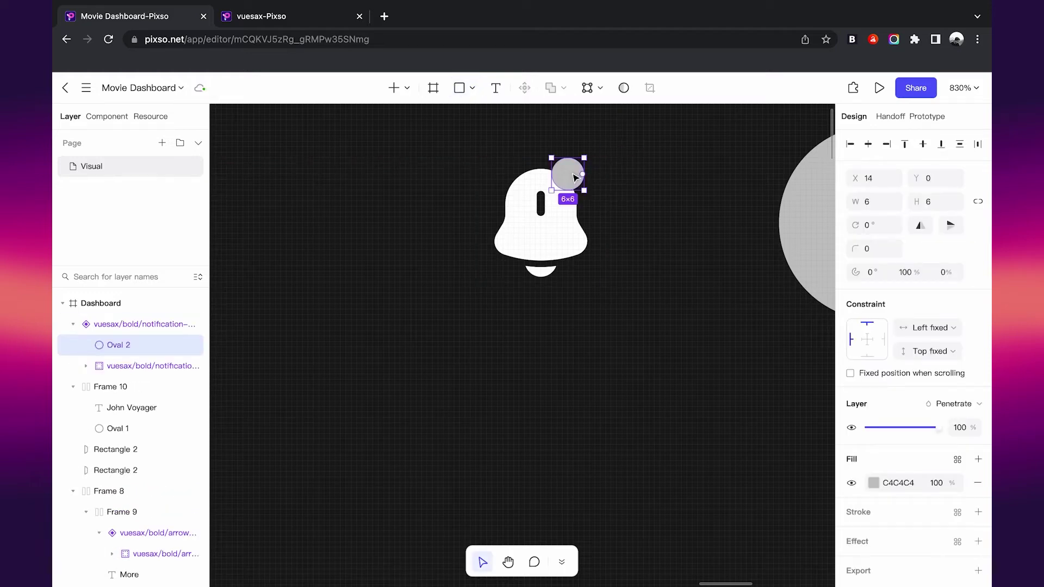
Step: Fill the dot with the red colour style and give it an Outside stroke
scroll(913, 380, "down", 2)
left_click(957, 364)
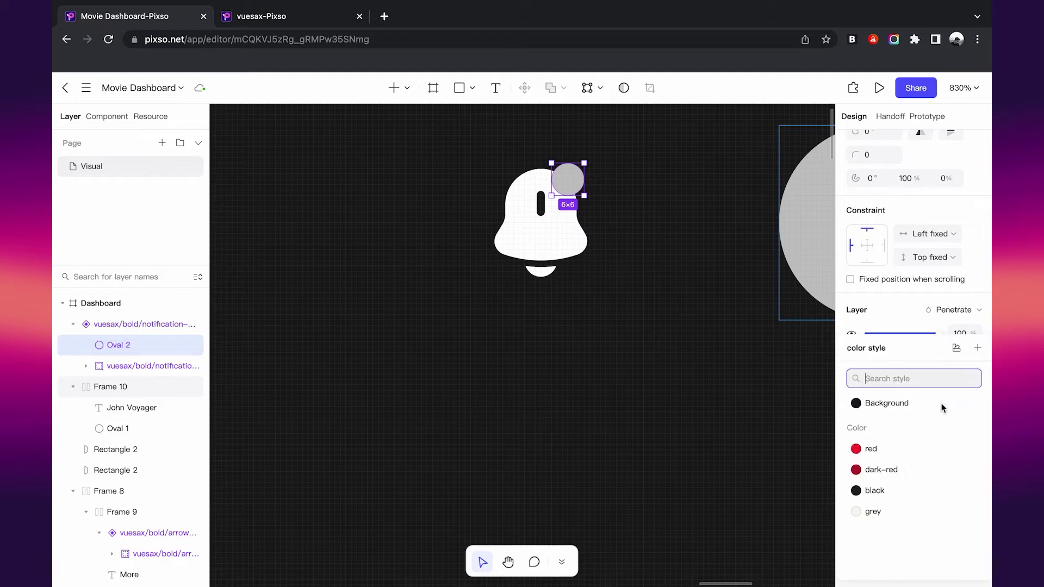
left_click(886, 448)
left_click(978, 417)
left_click(875, 466)
left_click(892, 466)
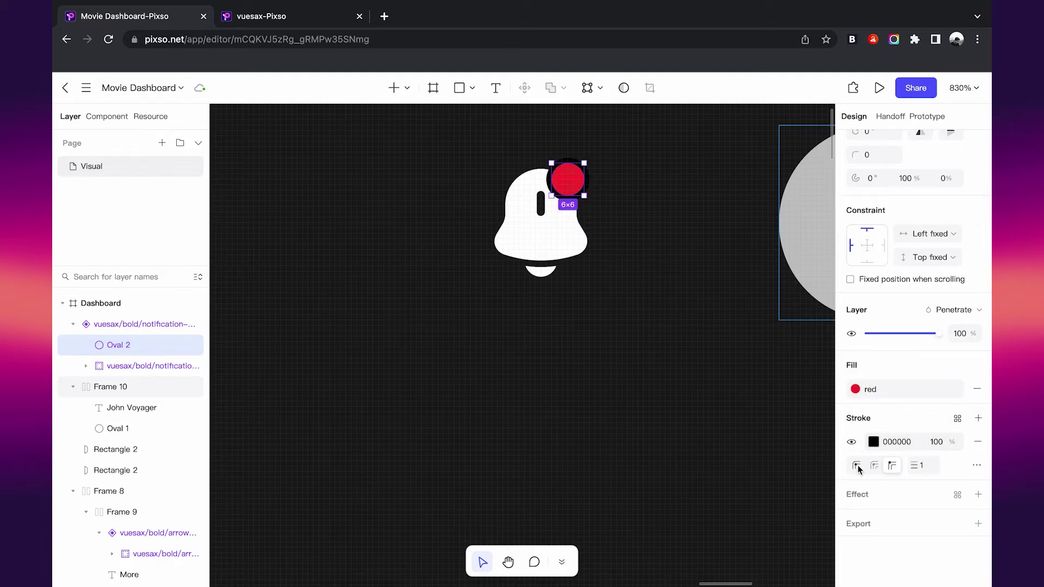
left_click(857, 466)
left_click(892, 466)
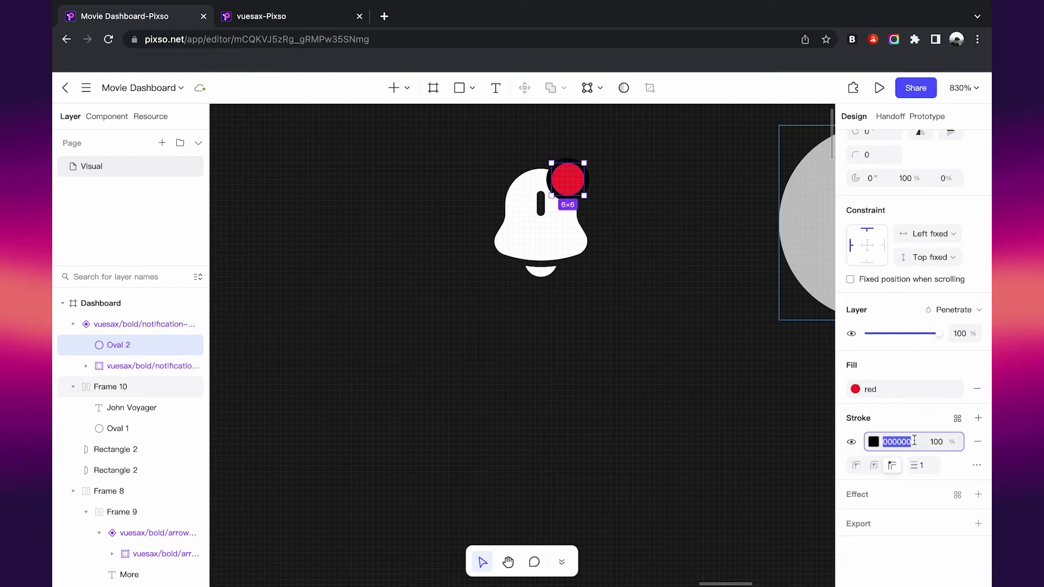
Step: Set the dot's stroke colour to white (FFFFFF) and preview the result
type("FFFFFF")
key("Return")
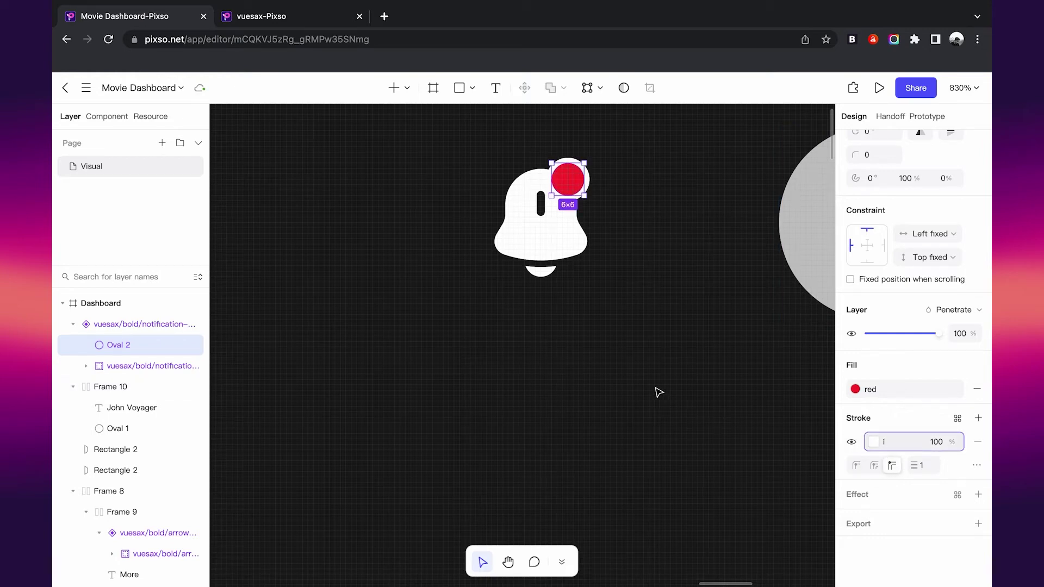
left_click(644, 303)
left_click(564, 190)
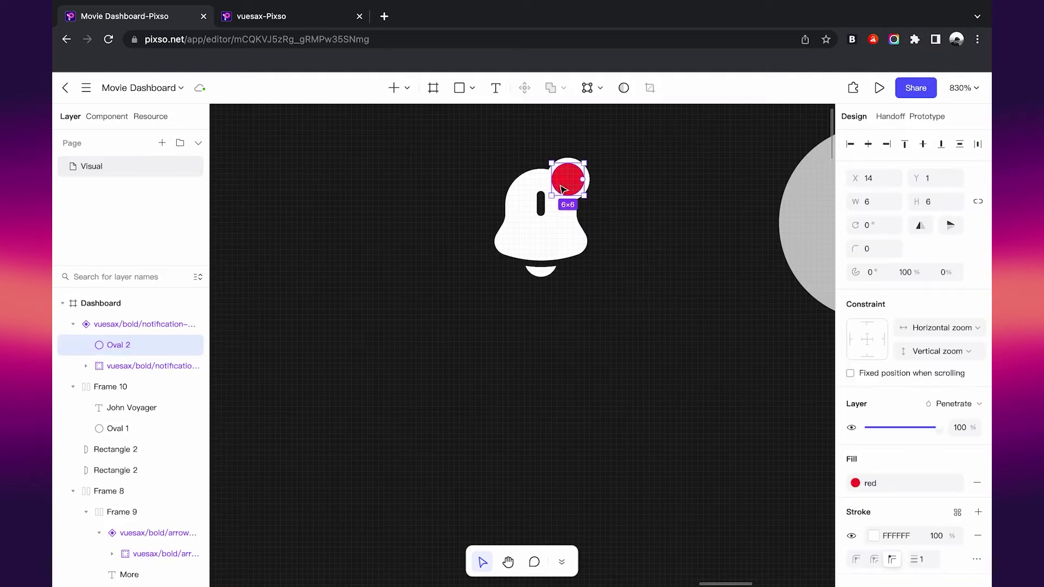
Step: Eyedrop the dark canvas colour for the dot's outline and set its weight
left_click(874, 536)
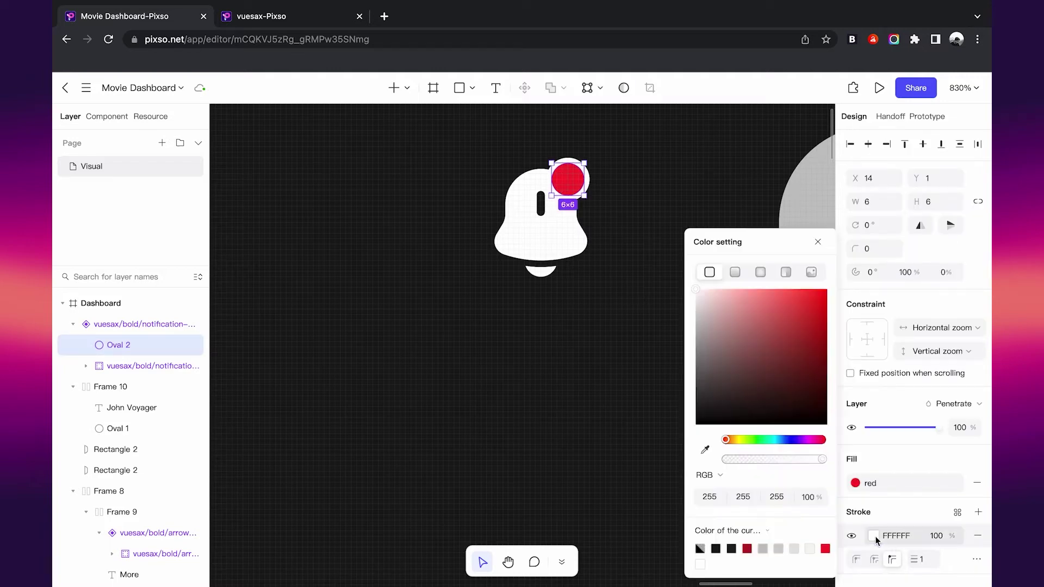
left_click(705, 449)
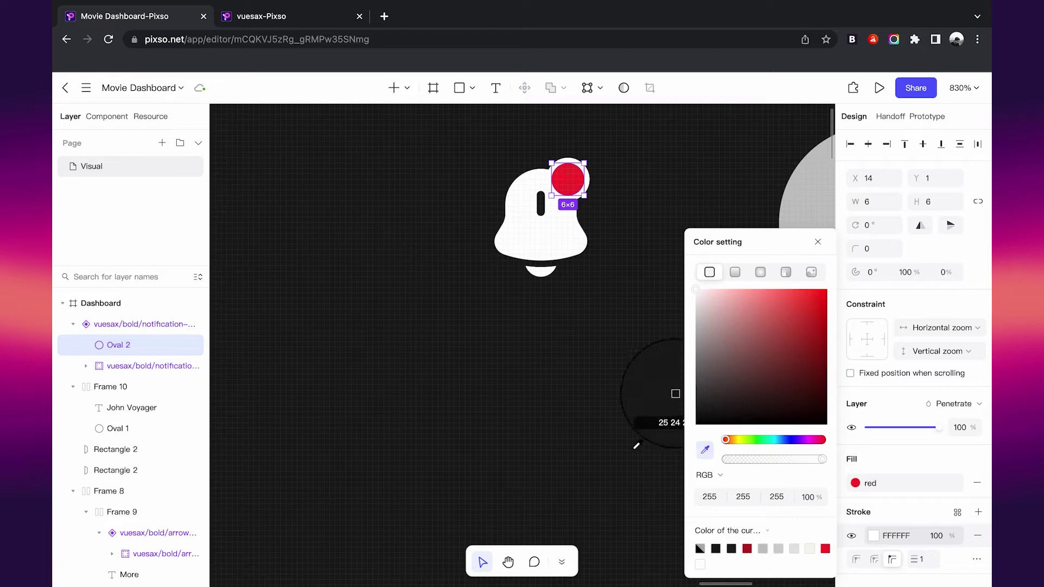
left_click(652, 402)
key("Escape")
left_click(929, 560)
key("Return")
left_click(568, 378)
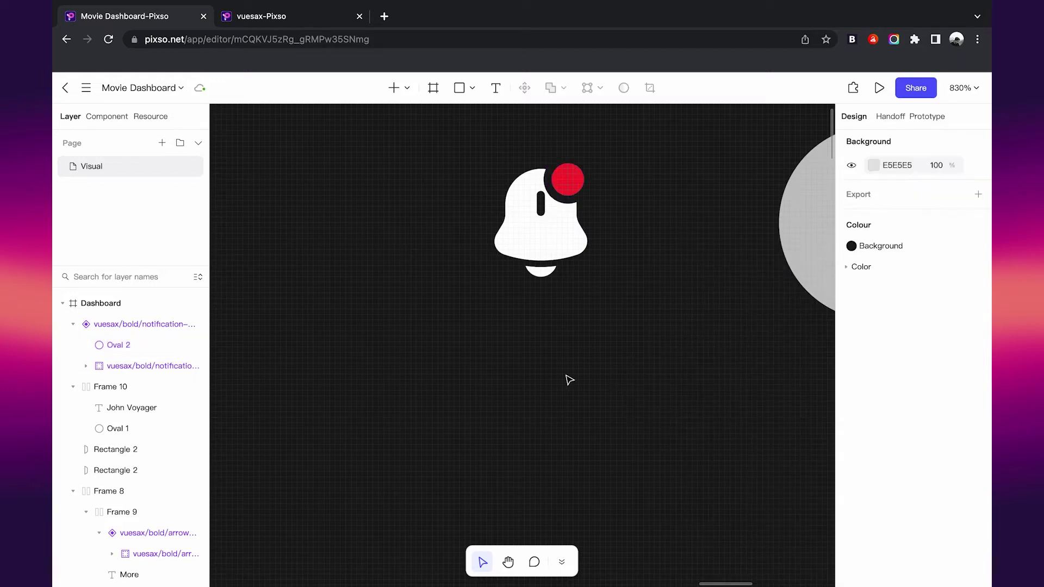
key("shift+1")
scroll(590, 285, "up", 3)
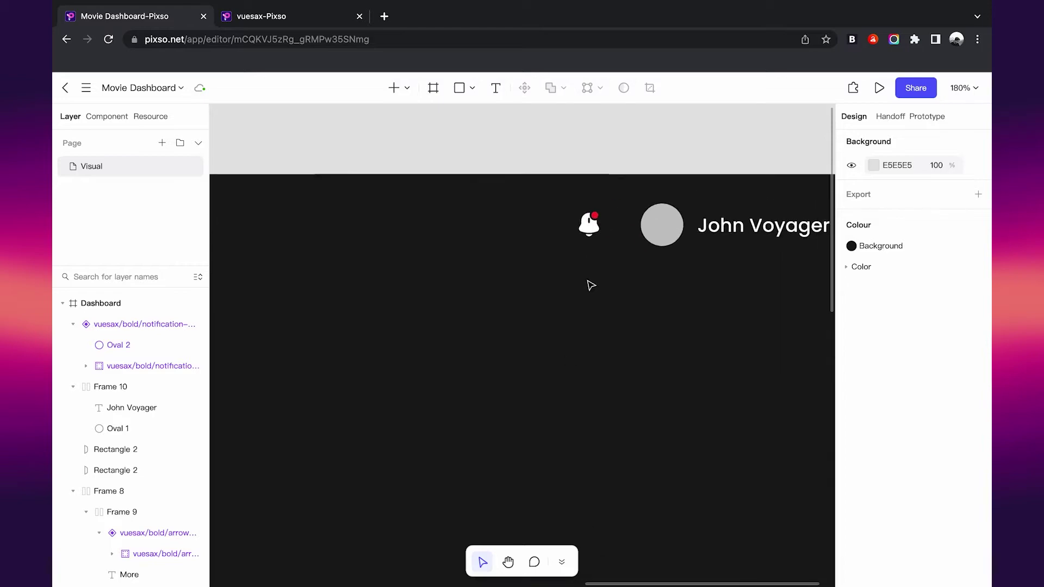
Step: Switch to the vuesax icon library file and clear its selection
left_click(255, 5)
scroll(430, 263, "down", 5)
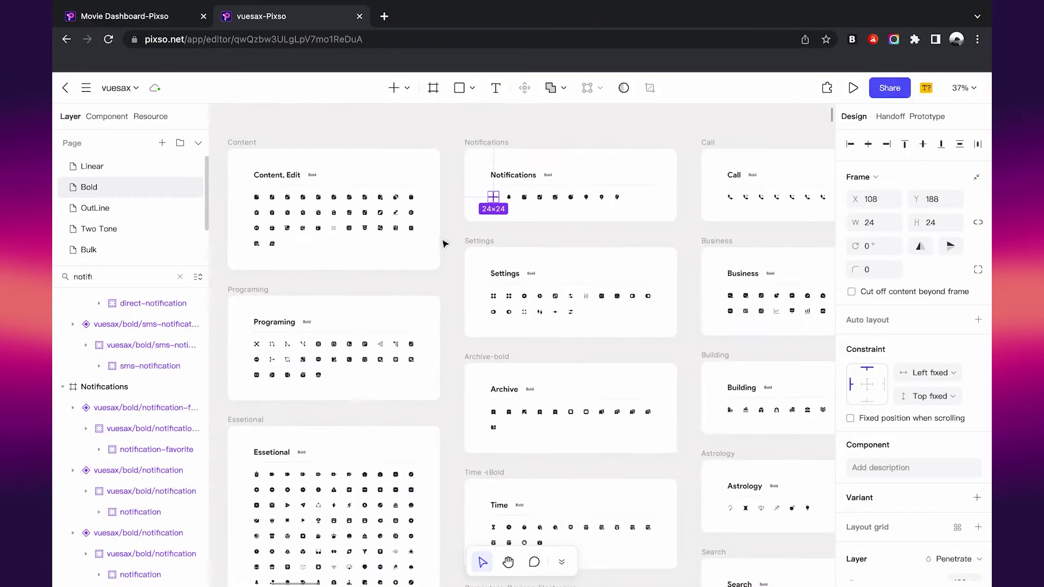
left_click(430, 263)
scroll(430, 263, "up", 2)
scroll(429, 264, "up", 2)
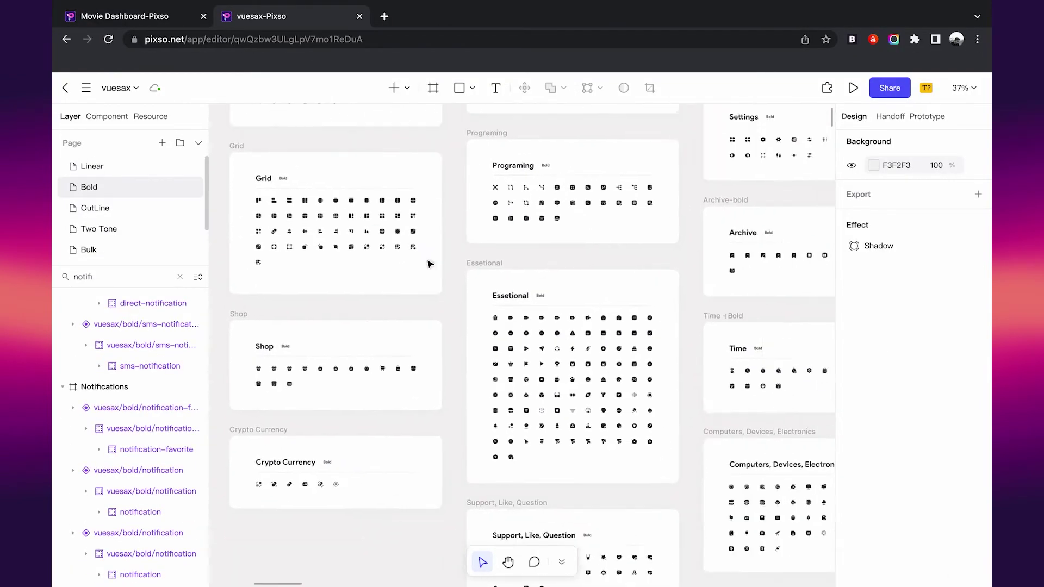
scroll(429, 263, "up", 2)
scroll(429, 263, "up", 2)
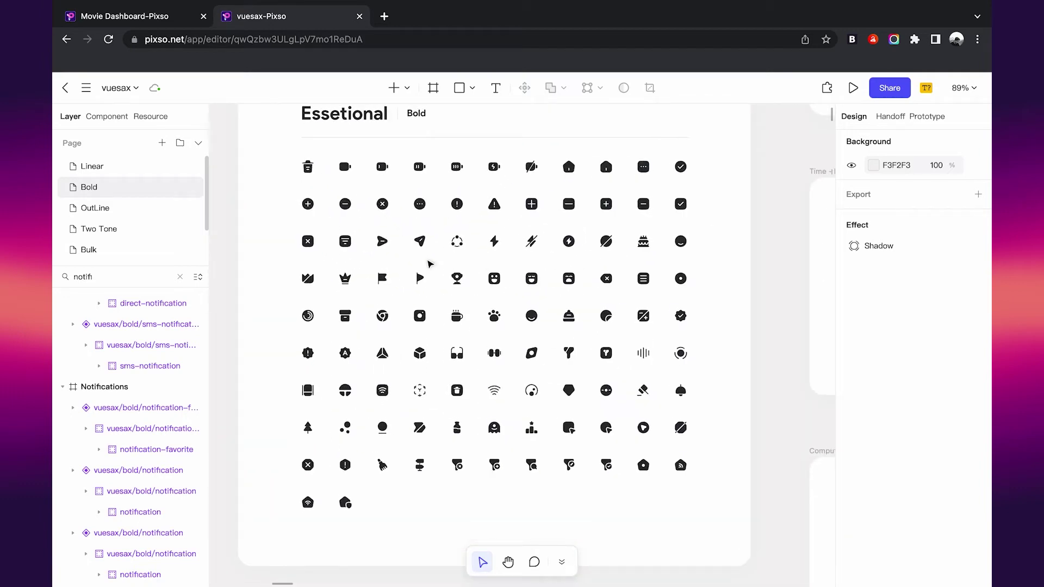
Step: Find the search icon via layer search, select it, and return to Movie Dashboard
left_click(121, 277)
type("ch")
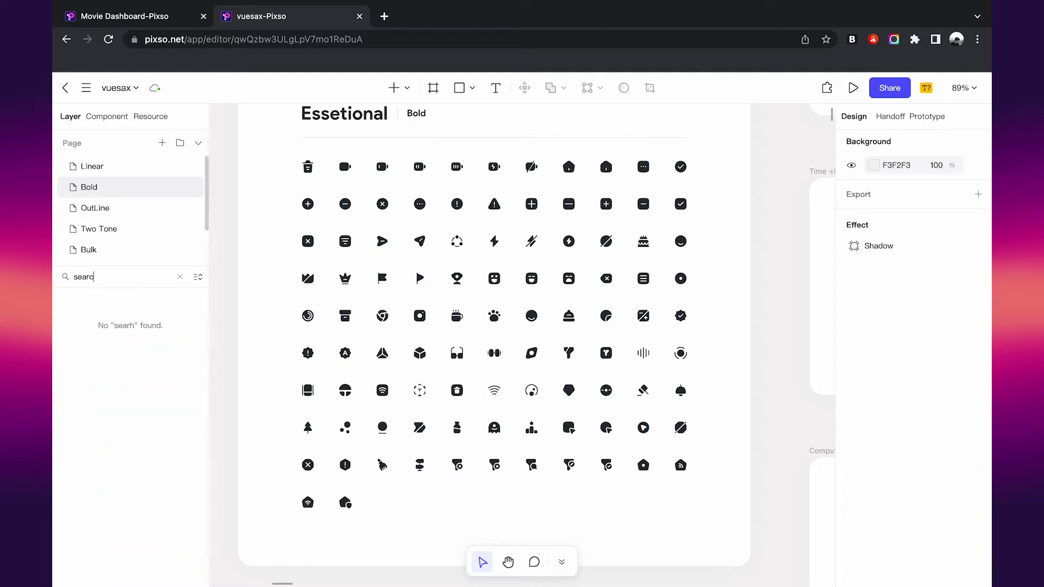
key("shift+2")
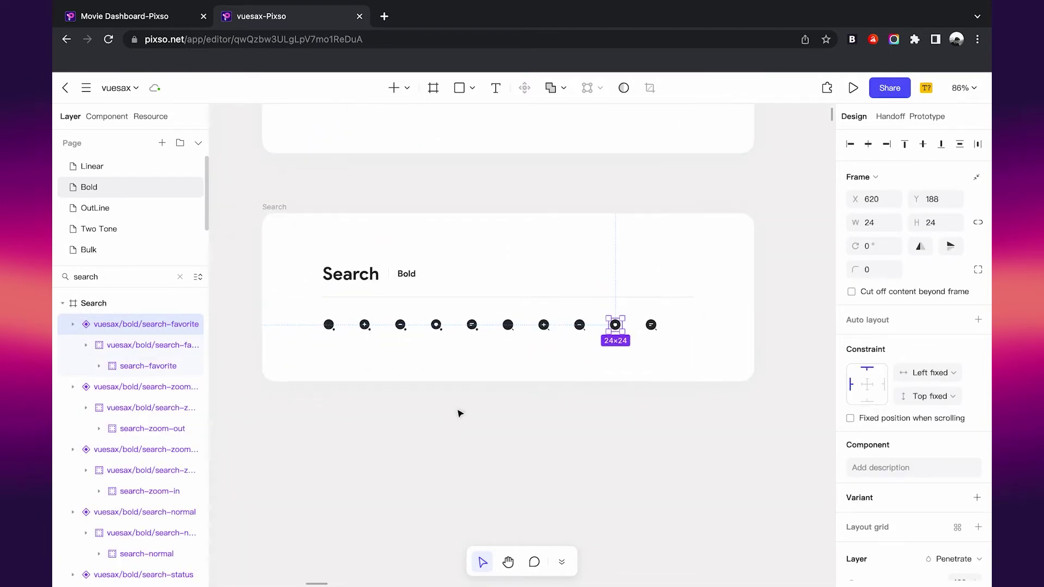
left_click(459, 412)
left_click(325, 327)
left_click(166, 19)
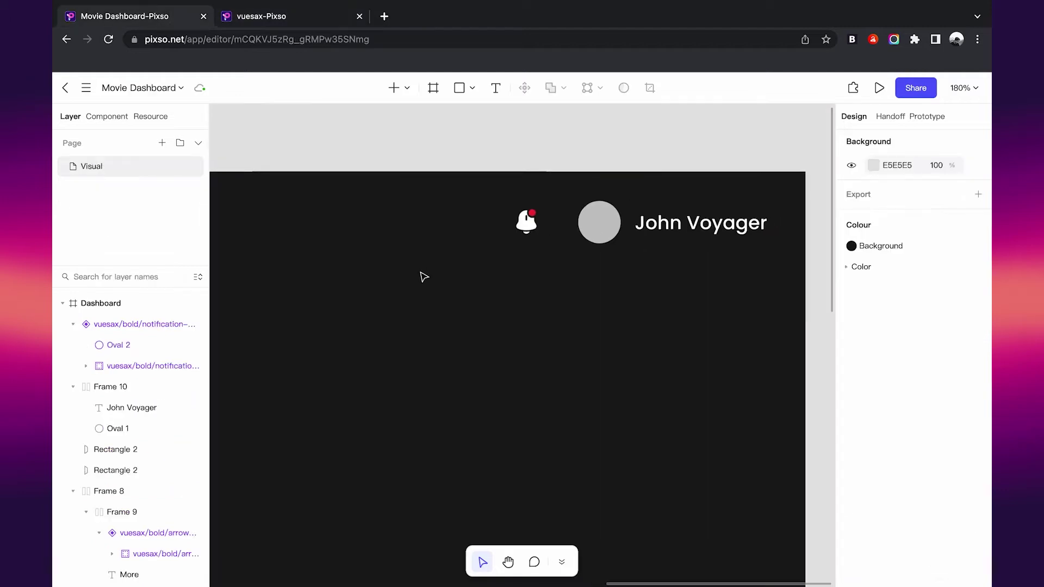
Step: Paste the search icon beside the bell and make it white
left_click(422, 275)
key("ctrl+v")
key("shift+1")
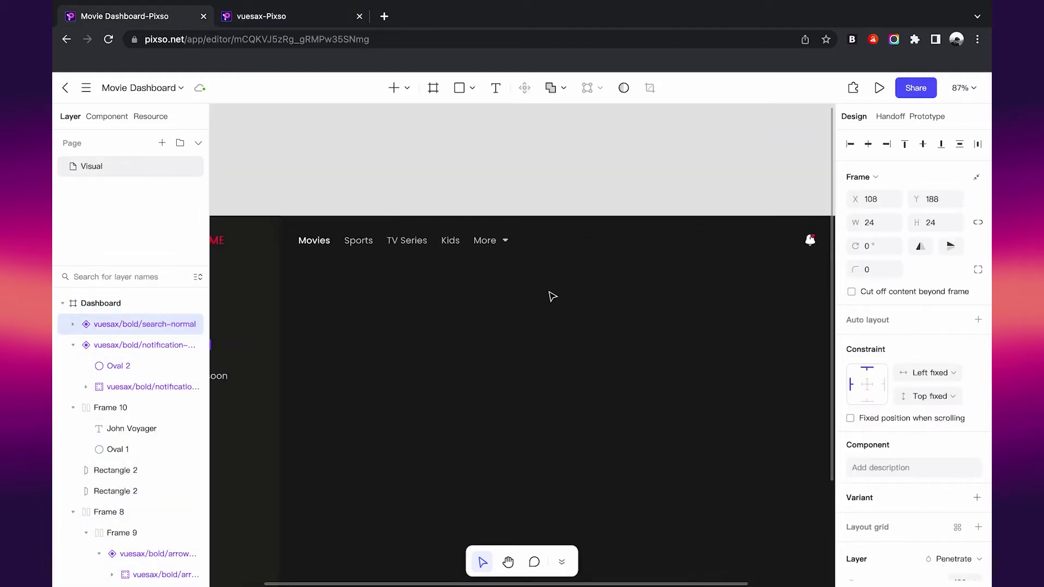
scroll(753, 300, "up", 5, "ctrl")
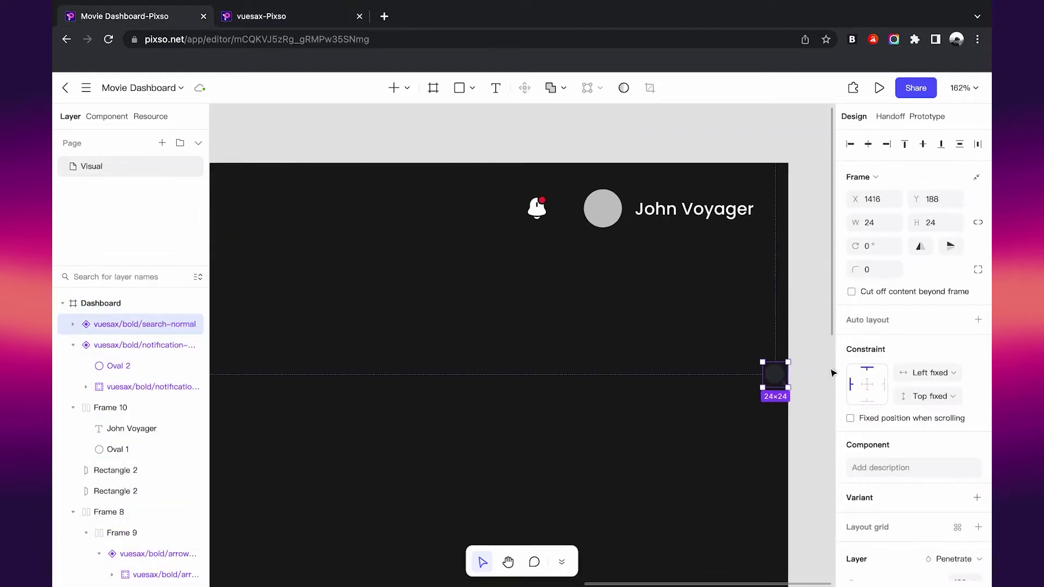
mouse_move(772, 375)
left_mouse_down()
mouse_move(530, 259)
mouse_move(477, 212)
left_mouse_up()
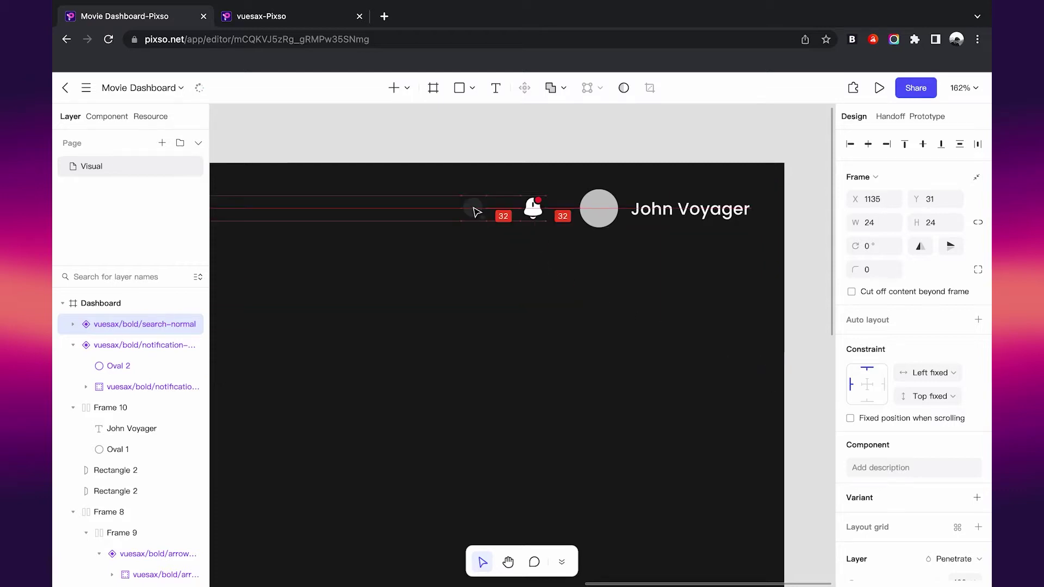
scroll(882, 463, "down", 4)
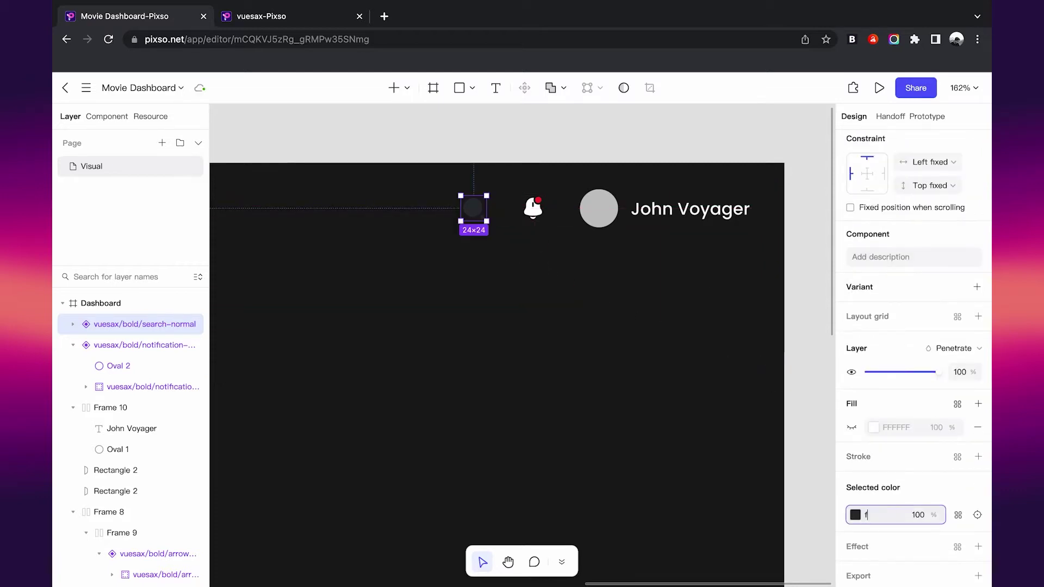
key("Return")
Step: Nudge the search and bell icons together slightly right into place
left_click(533, 209, "shift")
left_click_drag(483, 213, 519, 244)
left_click(520, 246)
scroll(520, 248, "down", 5)
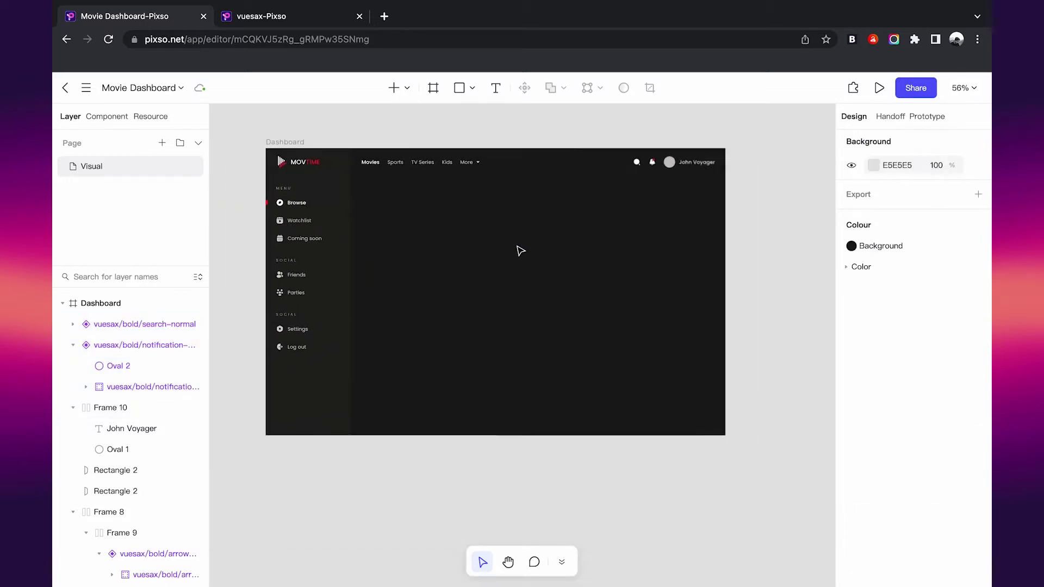
scroll(520, 250, "up", 1)
scroll(520, 250, "up", 2)
scroll(520, 250, "down", 2)
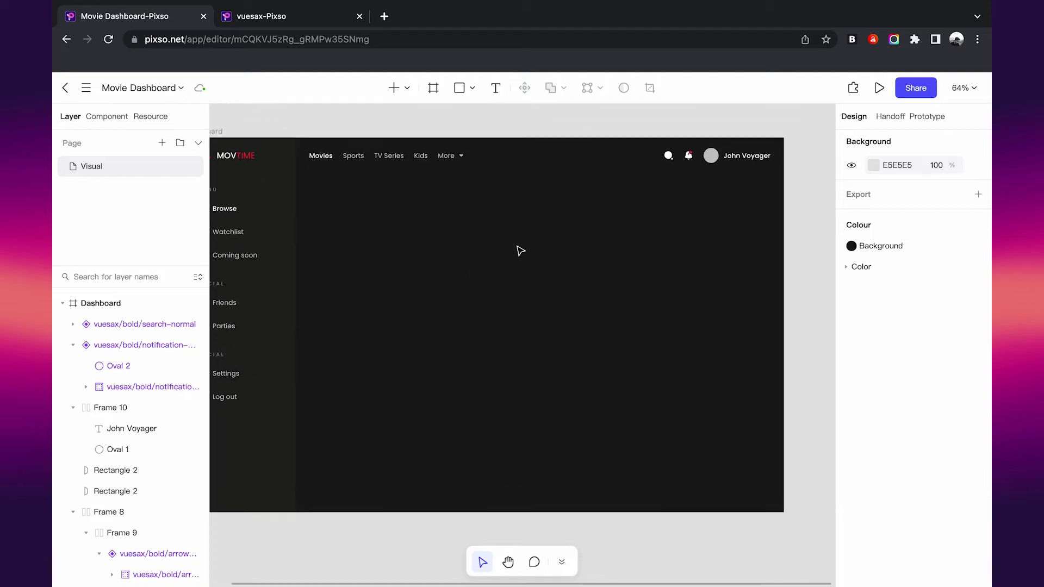
scroll(485, 252, "up", 1)
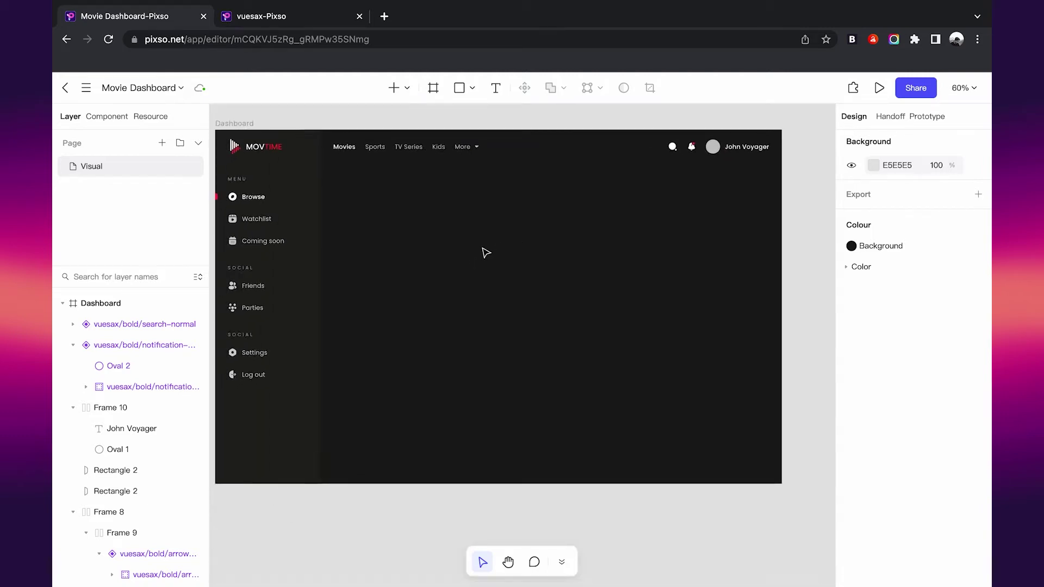
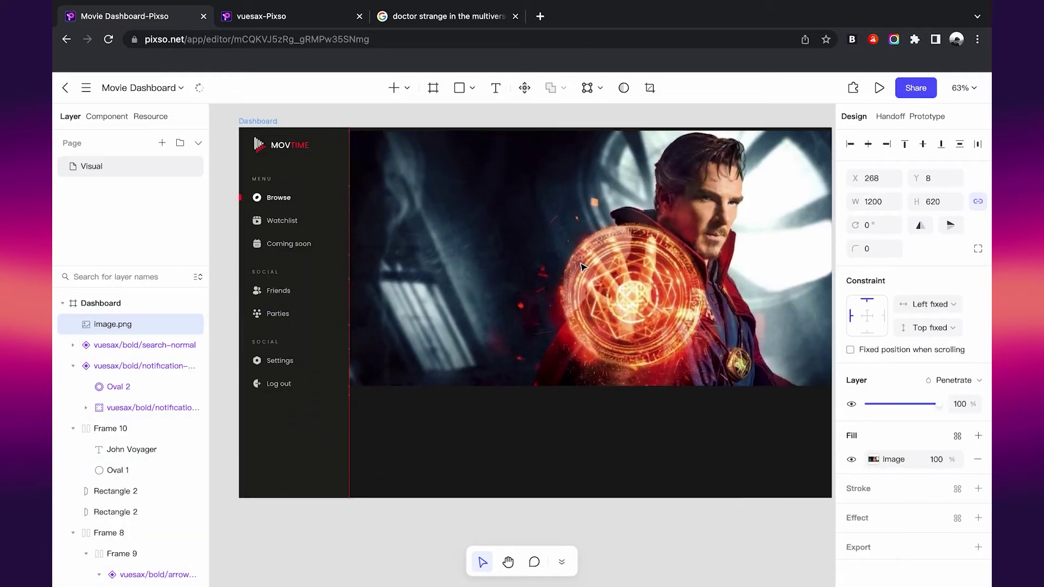
Step: Send the hero image behind the navigation and shrink it to about 845×437
key("ctrl+alt+bracketleft")
scroll(756, 383, "right", 2)
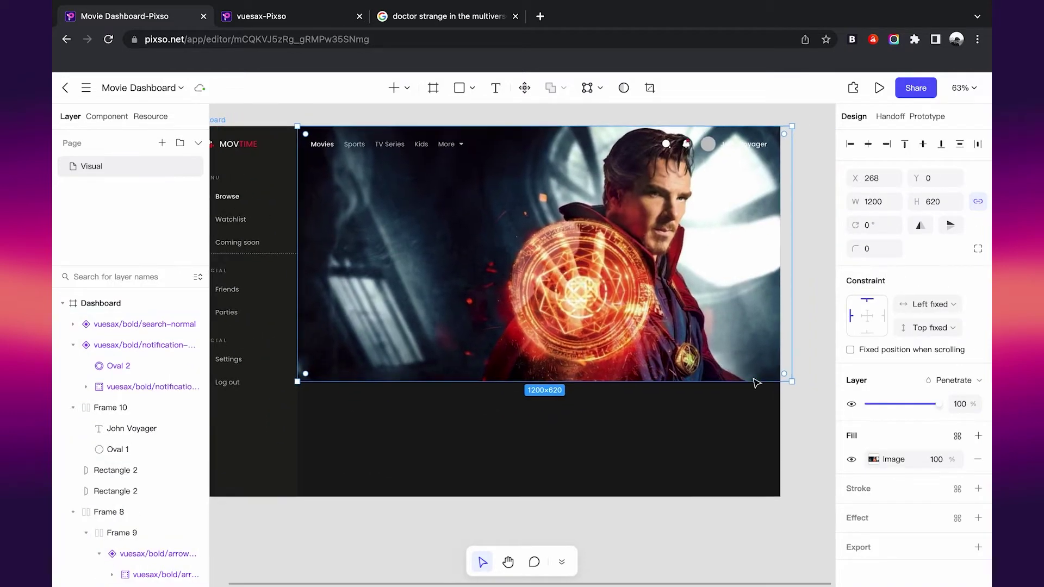
left_click_drag(792, 383, 642, 304)
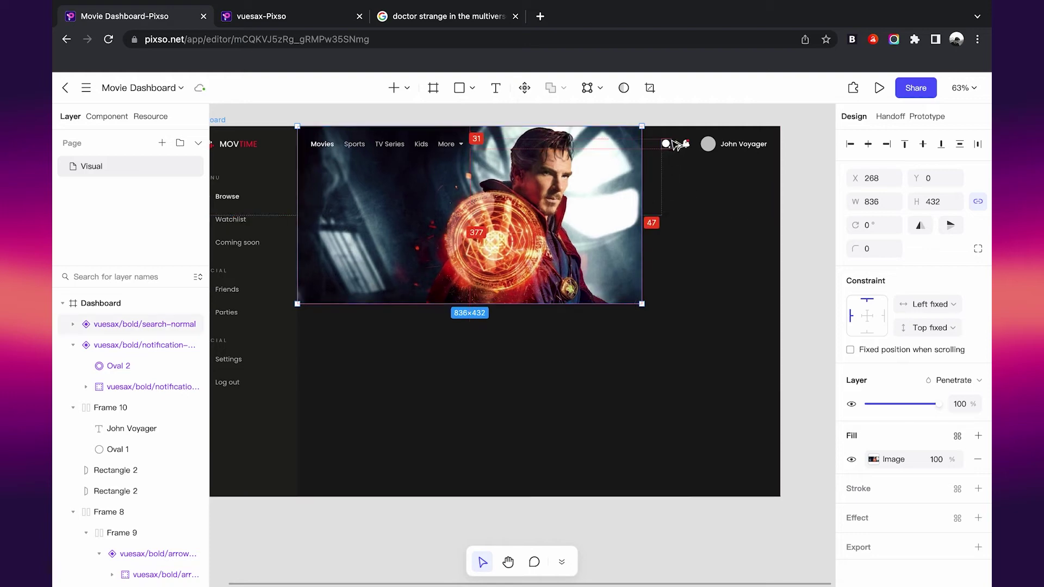
left_click_drag(641, 305, 643, 307)
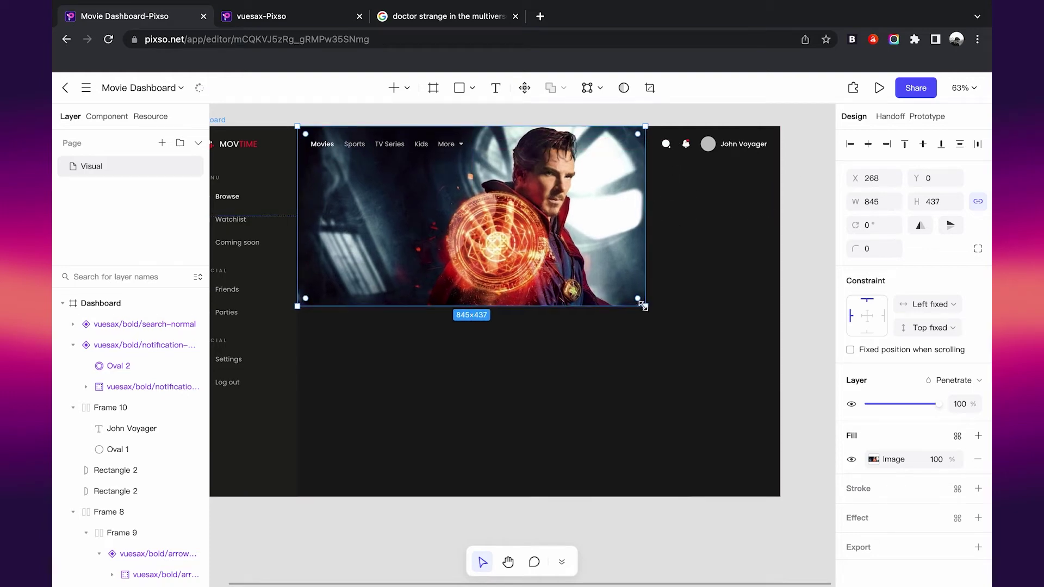
left_click(673, 200)
scroll(573, 270, "up", 2)
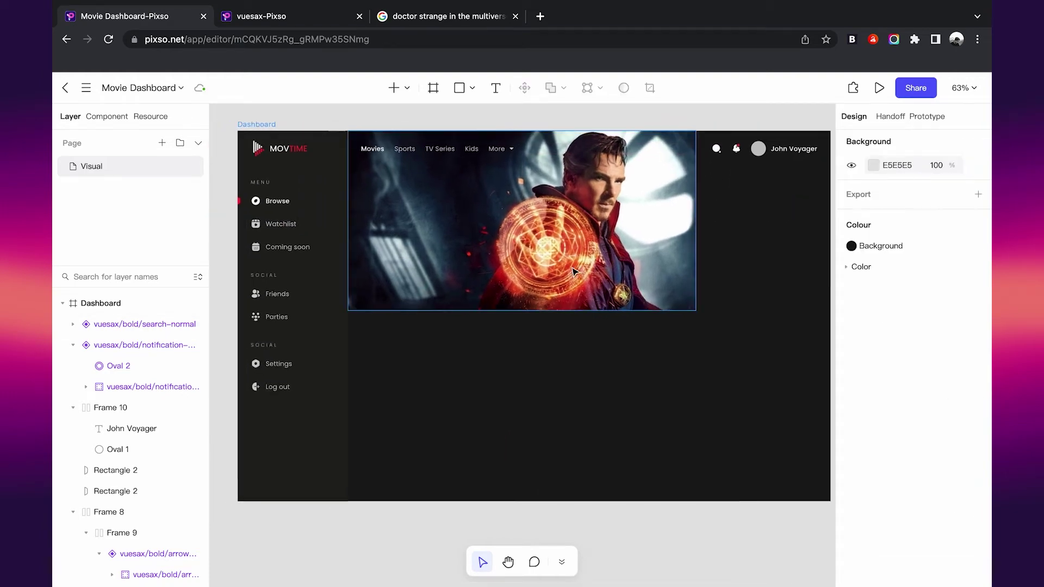
scroll(573, 270, "up", 3)
Step: Grow the hero image to 856×443, nudge it down 20 px, and stretch its top to the frame top
left_click(690, 318)
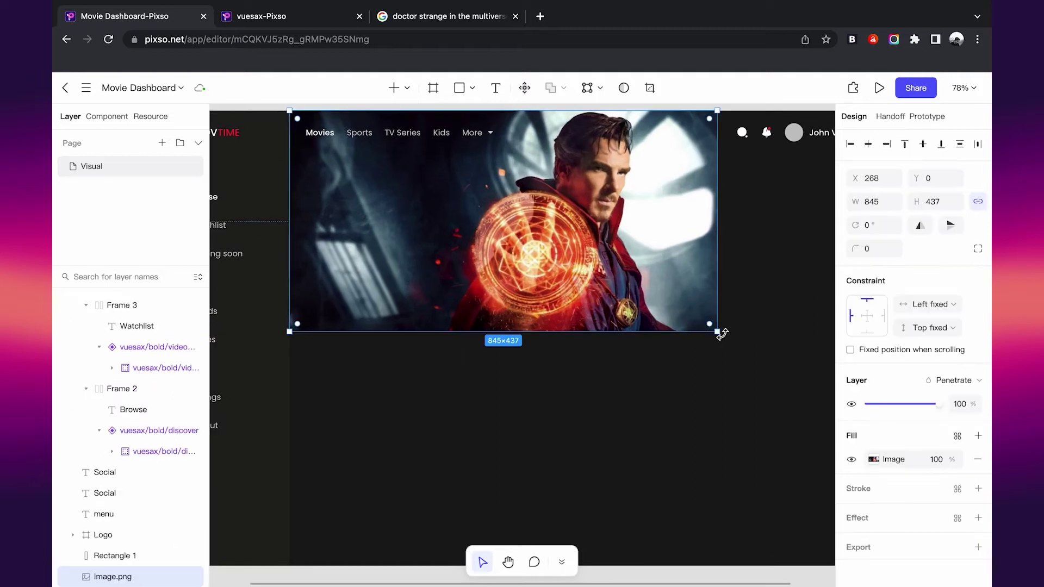
left_click_drag(719, 335, 723, 334)
key("shift+Down")
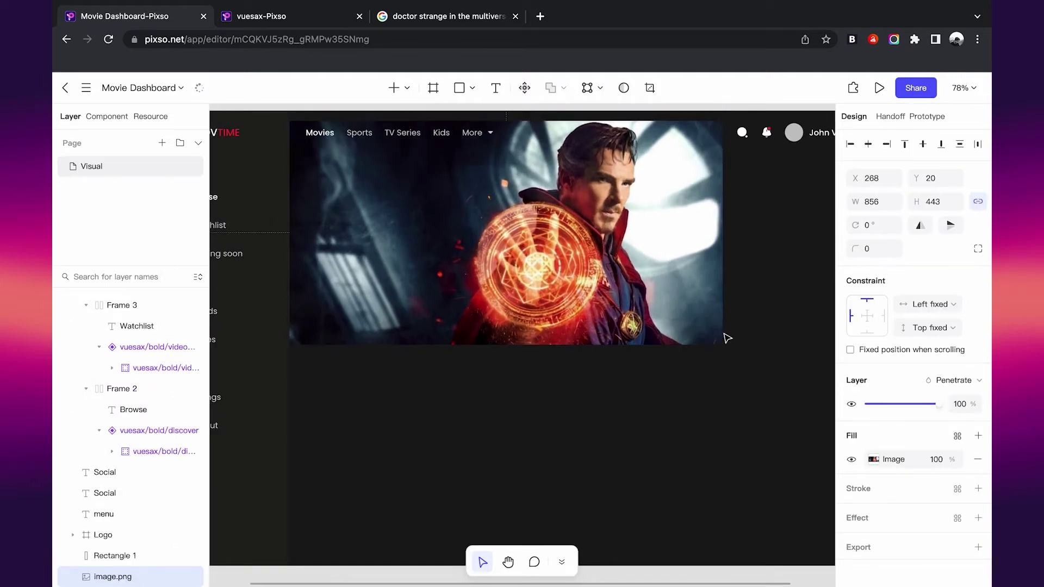
key("shift+Down")
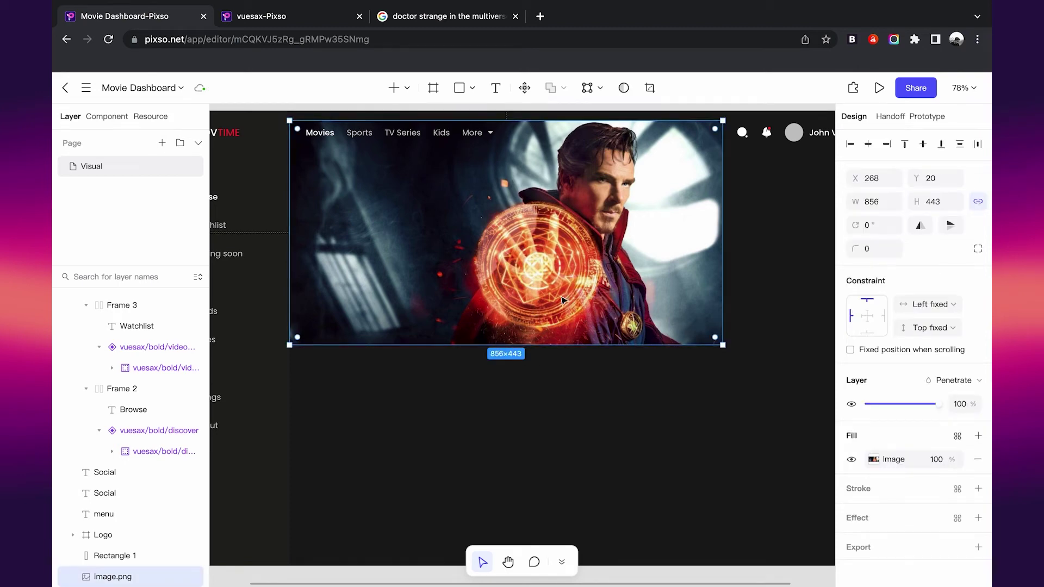
left_click_drag(522, 121, 522, 111)
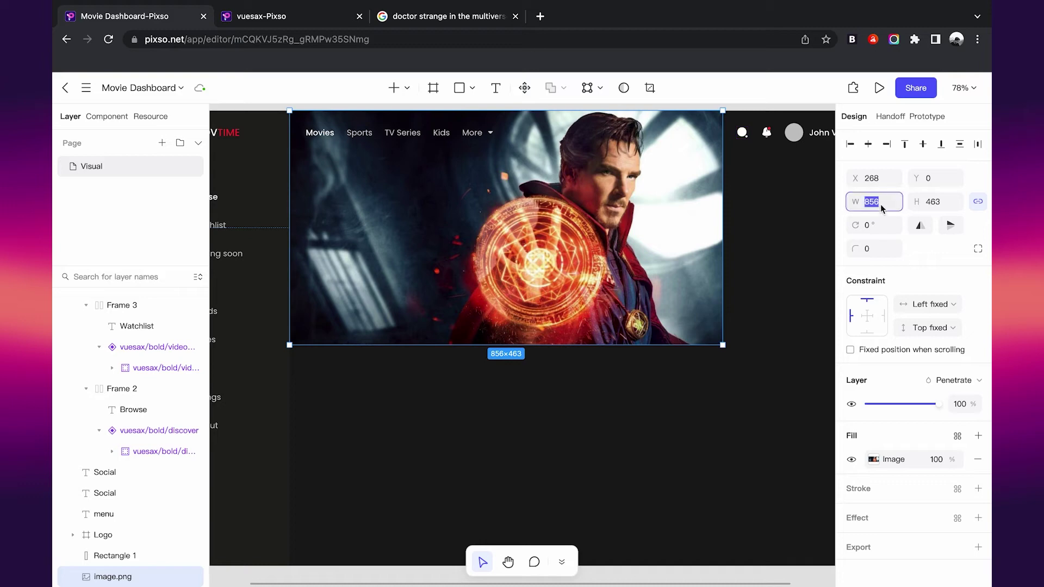
Step: Set the hero image width to 852 and extend its bottom edge to 469 px height
type("852")
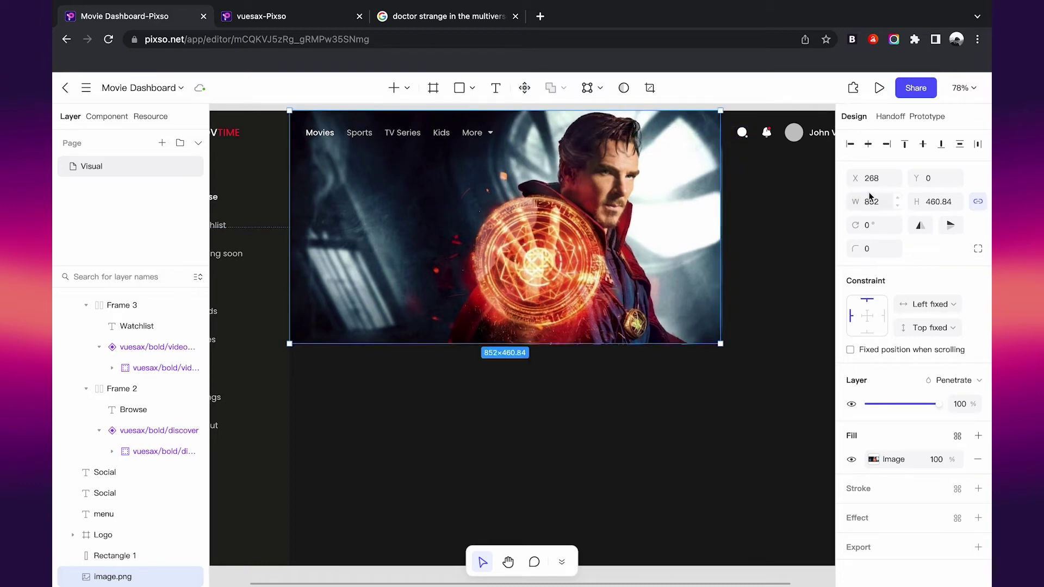
left_click(758, 296)
scroll(762, 296, "up", 3)
left_click(674, 295)
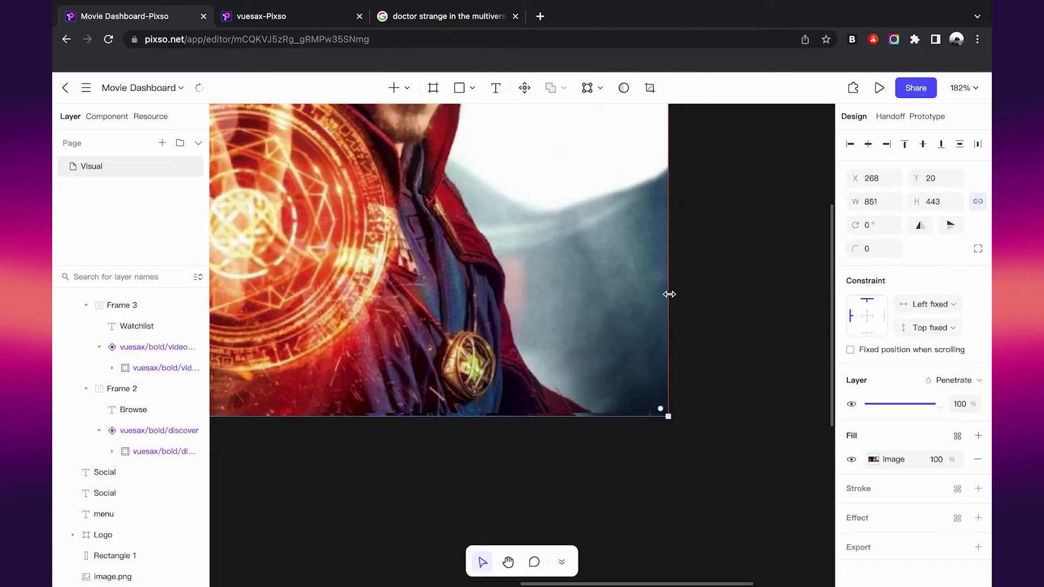
scroll(668, 294, "up", 2)
scroll(669, 294, "down", 5)
scroll(584, 334, "up", 1)
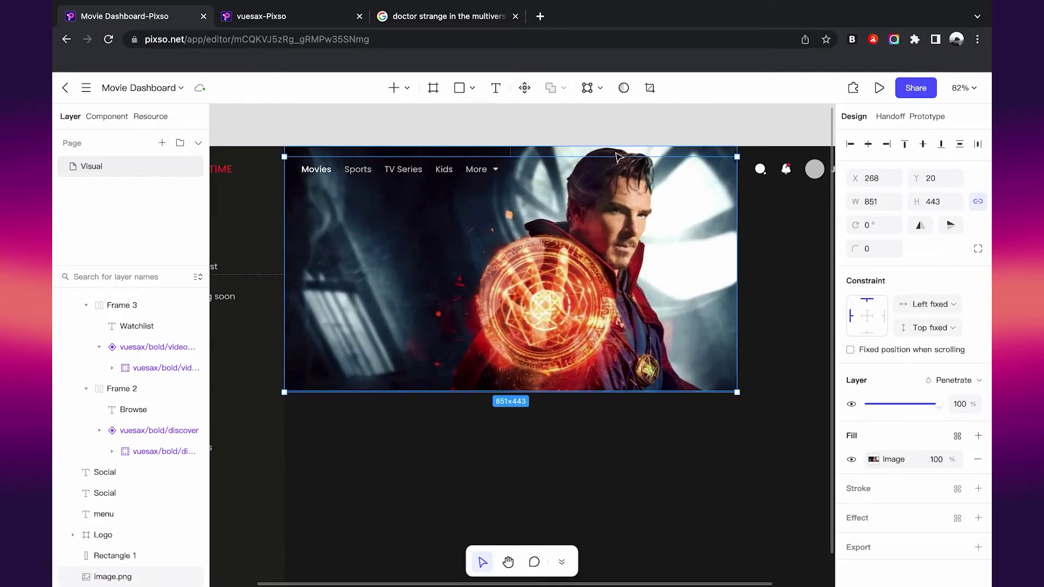
left_click_drag(581, 391, 582, 395)
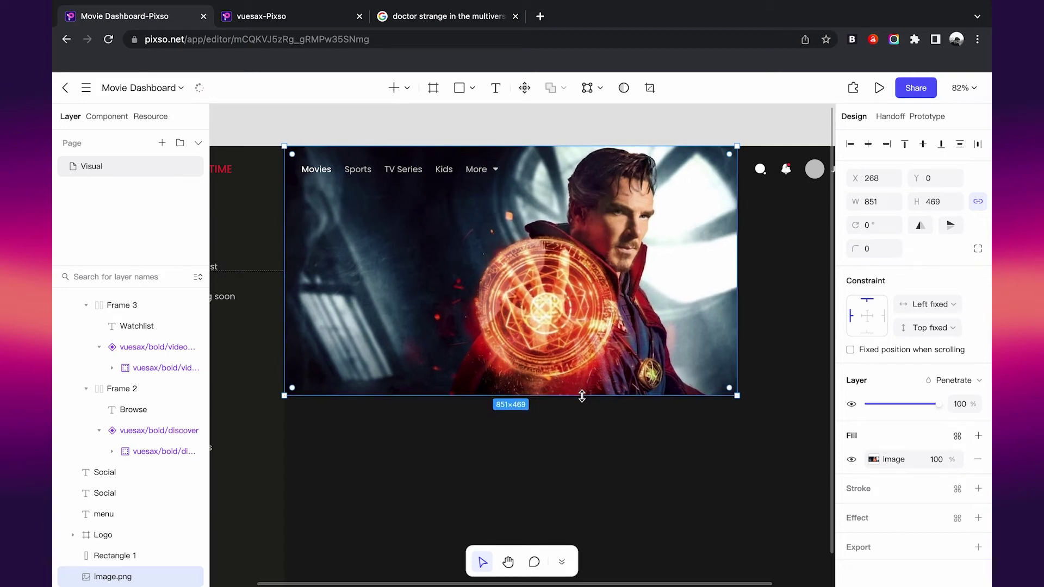
Step: Add a dark 191817 fill over the image as a radial gradient with a 0% alpha stop
left_click(977, 435)
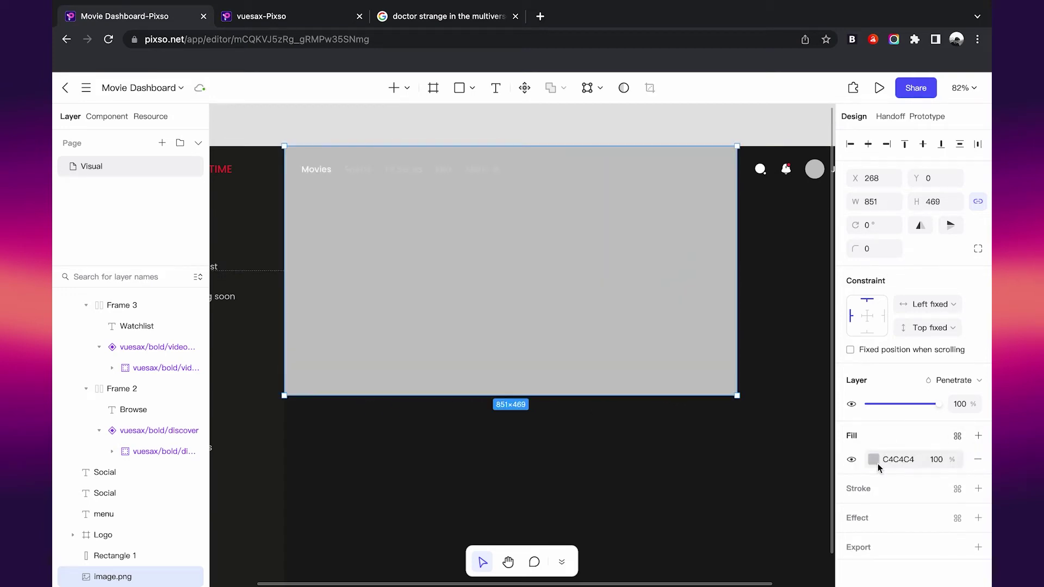
key("i")
left_click(700, 472)
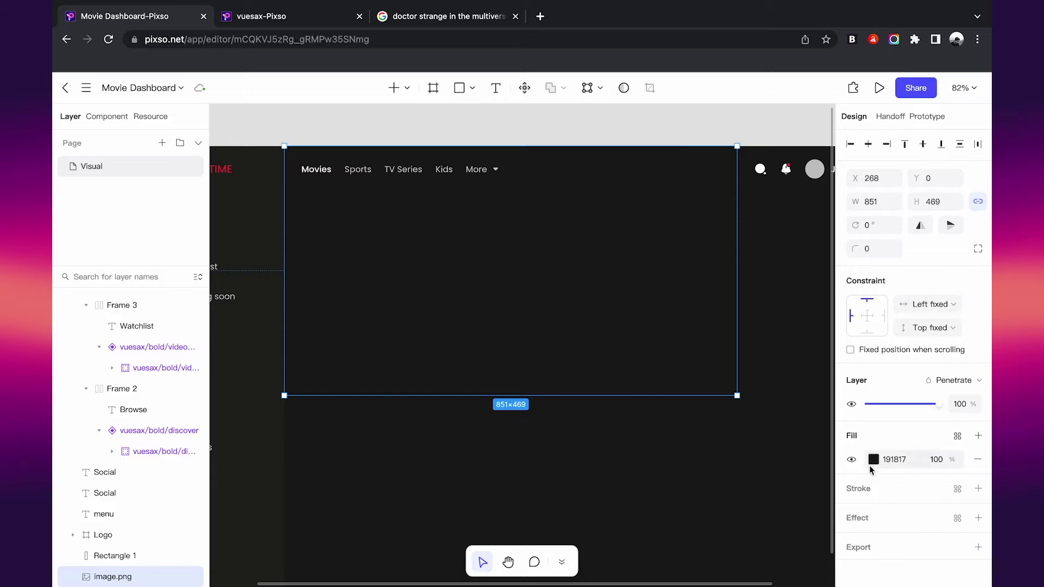
left_click(873, 460)
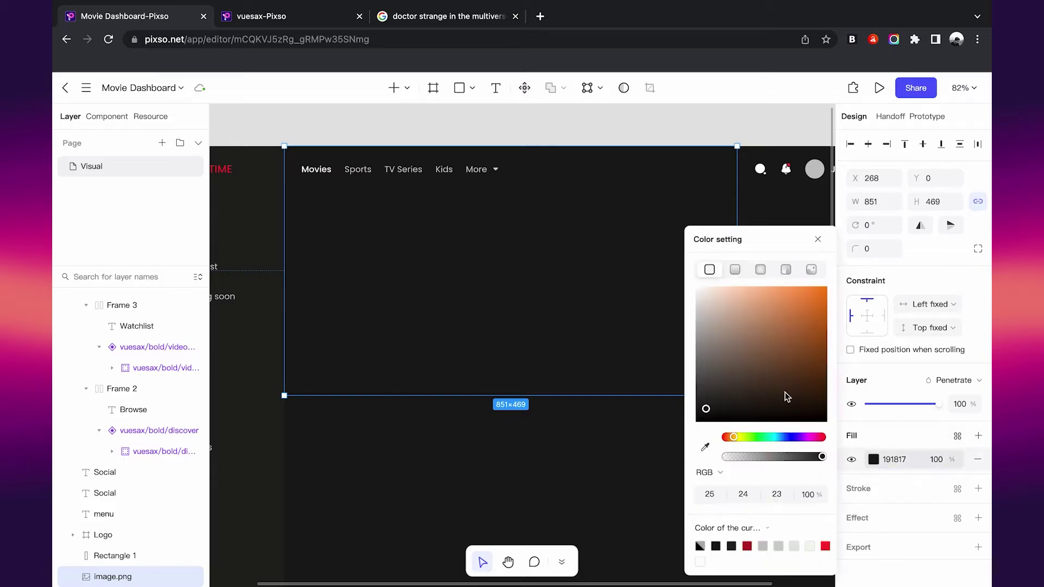
left_click(761, 269)
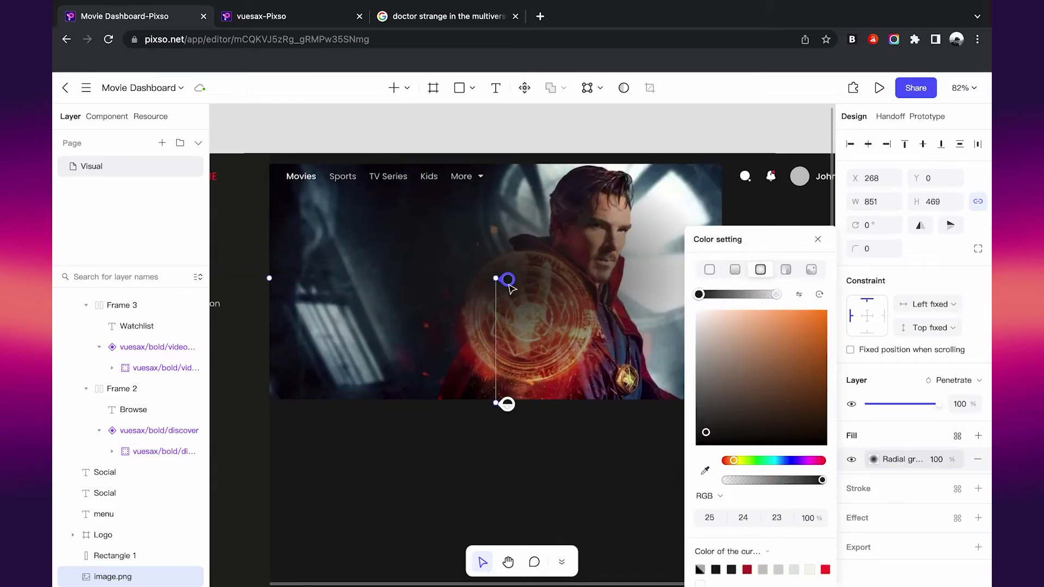
type("0")
key("Return")
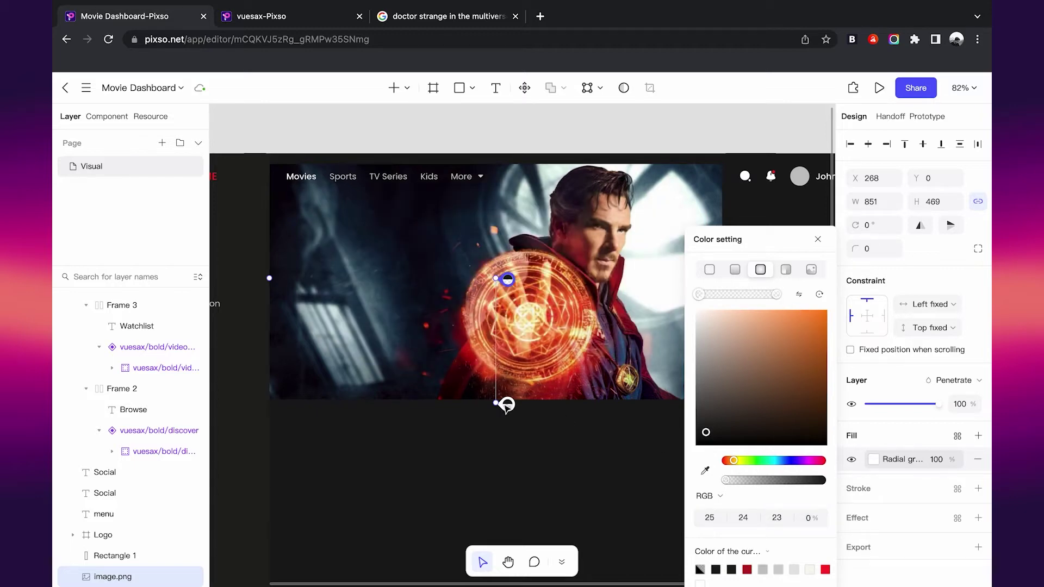
type("10")
key("Return")
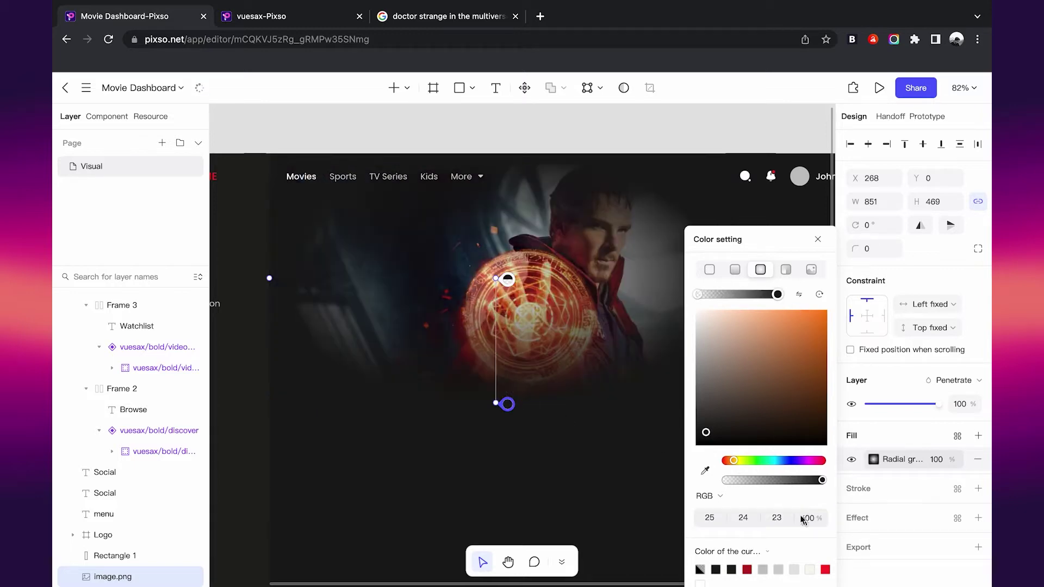
Step: Center the radial gradient on Strange's face and spread its handles over the shoulder
left_click_drag(495, 279, 617, 278)
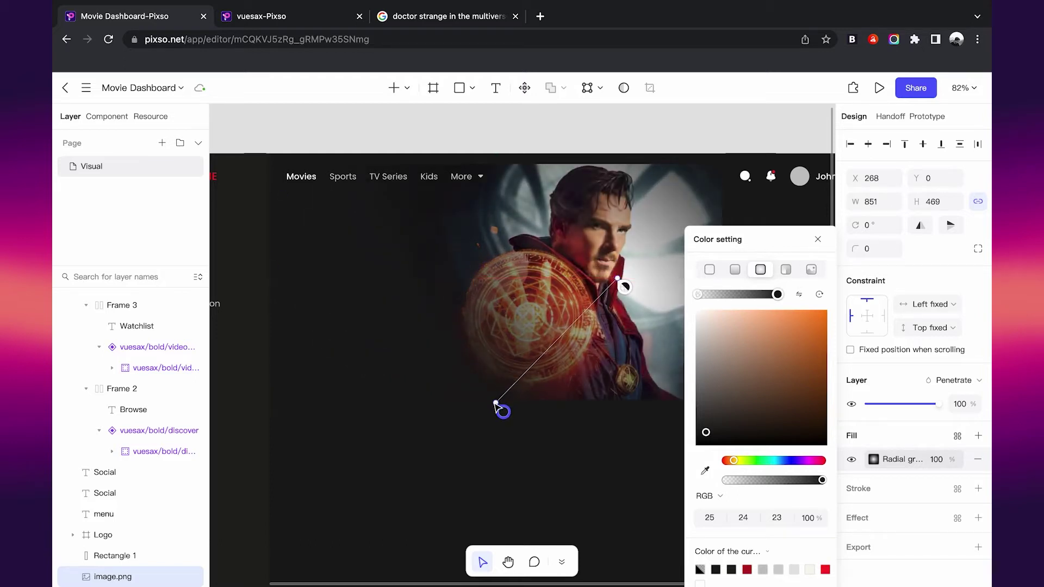
left_click_drag(496, 403, 368, 294)
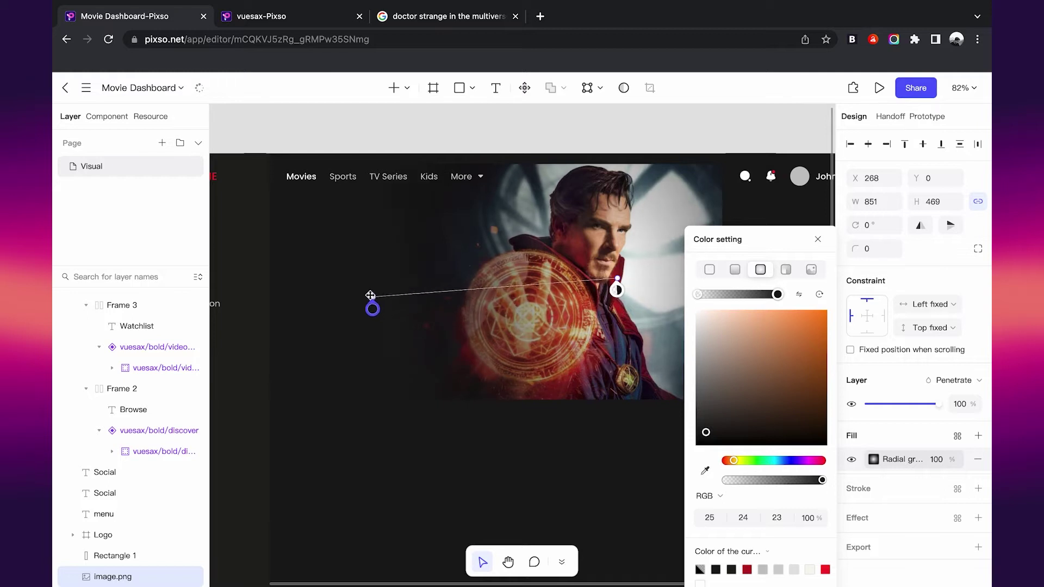
scroll(369, 293, "right", 2)
scroll(368, 294, "down", 2)
mouse_move(508, 285)
left_mouse_down()
mouse_move(501, 350)
mouse_move(464, 275)
mouse_move(496, 264)
left_mouse_up()
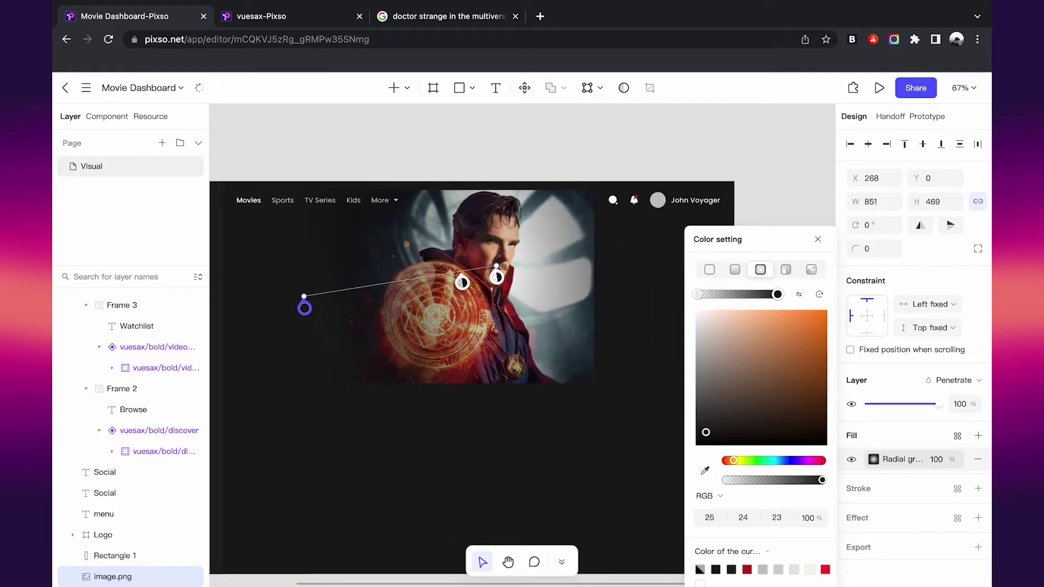
scroll(497, 407, "down", 1)
mouse_move(536, 326)
left_mouse_down()
mouse_move(508, 397)
mouse_move(496, 392)
mouse_move(521, 355)
left_mouse_up()
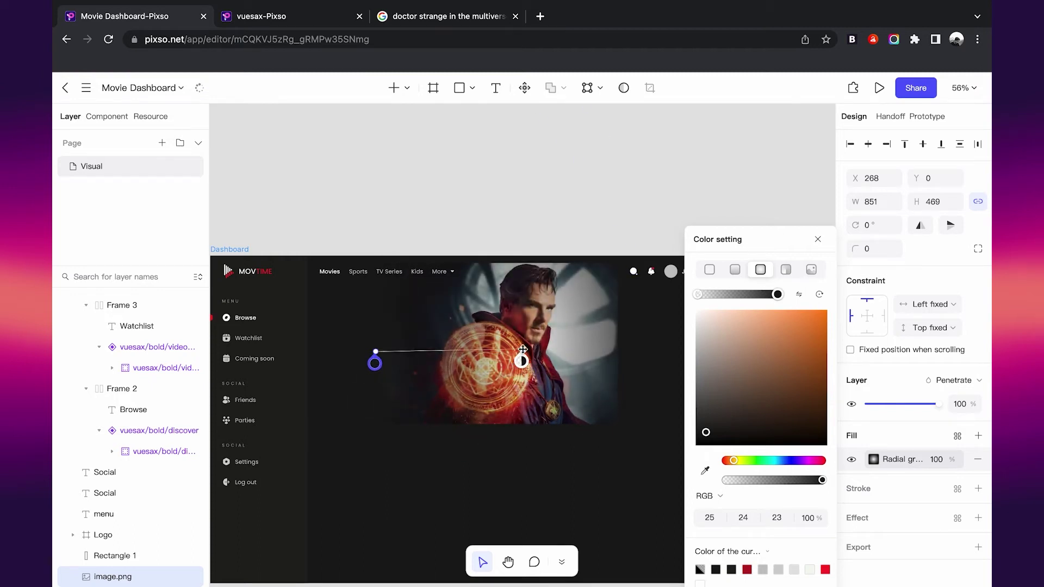
Step: Move the gradient's start point further left and switch the fill to a linear gradient
scroll(522, 349, "up", 1)
scroll(523, 123, "up", 1)
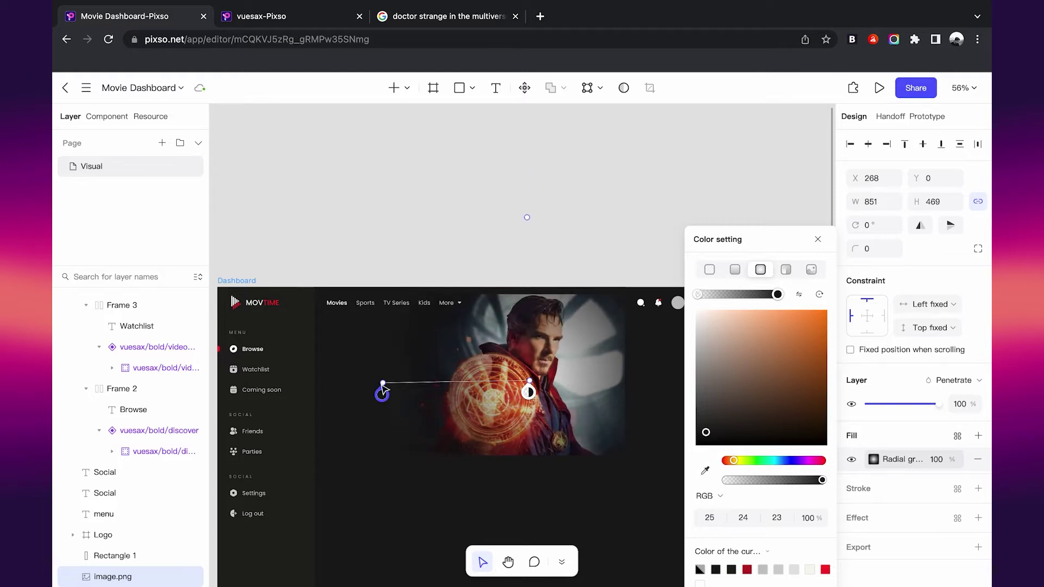
left_click_drag(384, 384, 362, 367)
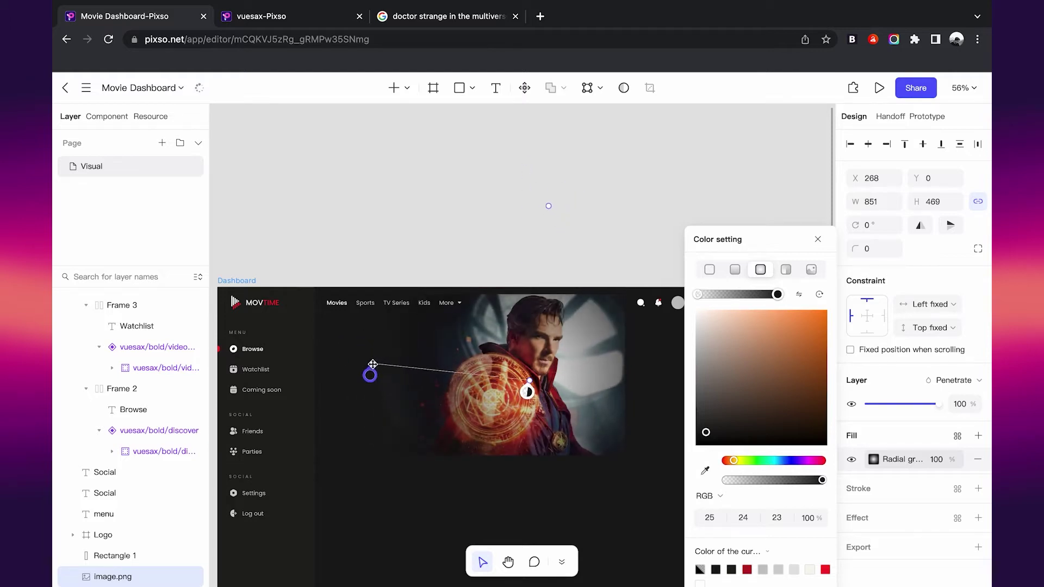
scroll(538, 195, "down", 1)
scroll(536, 167, "up", 3, "ctrl")
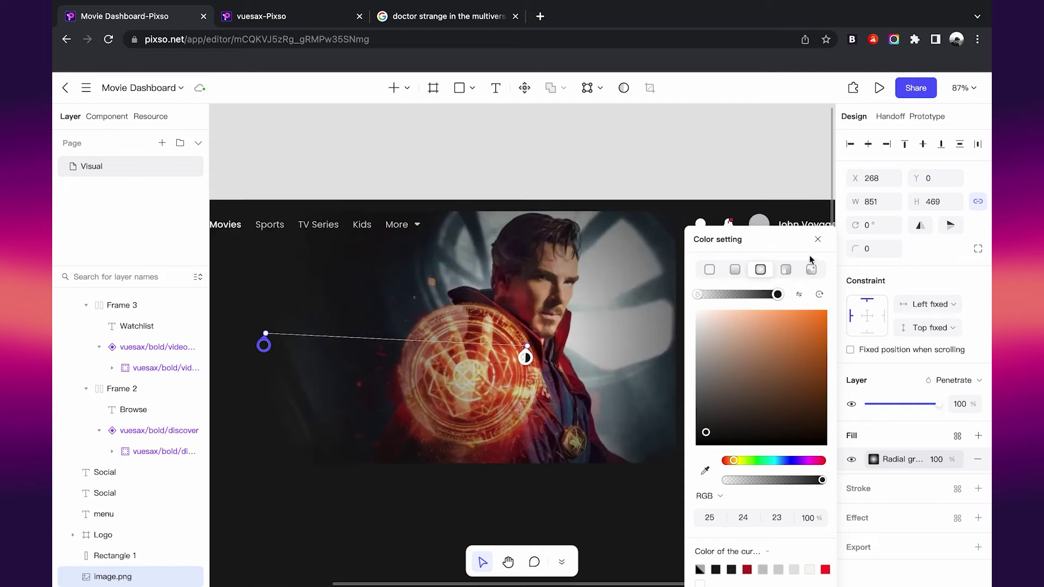
left_click(734, 269)
Step: Adjust the linear gradient's start and end points across Strange's shoulder
scroll(650, 221, "down", 3, "ctrl")
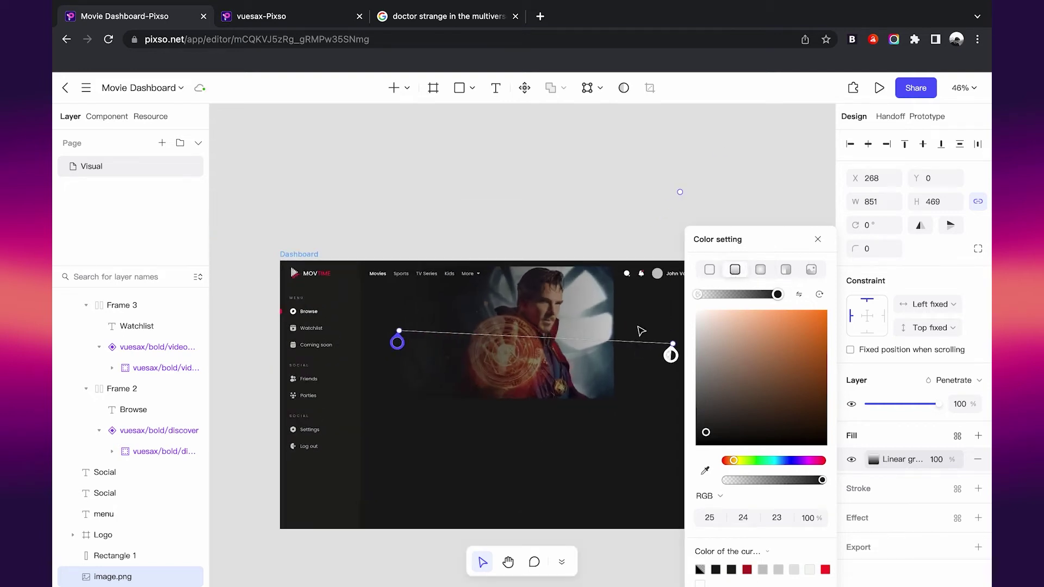
left_click_drag(672, 343, 614, 324)
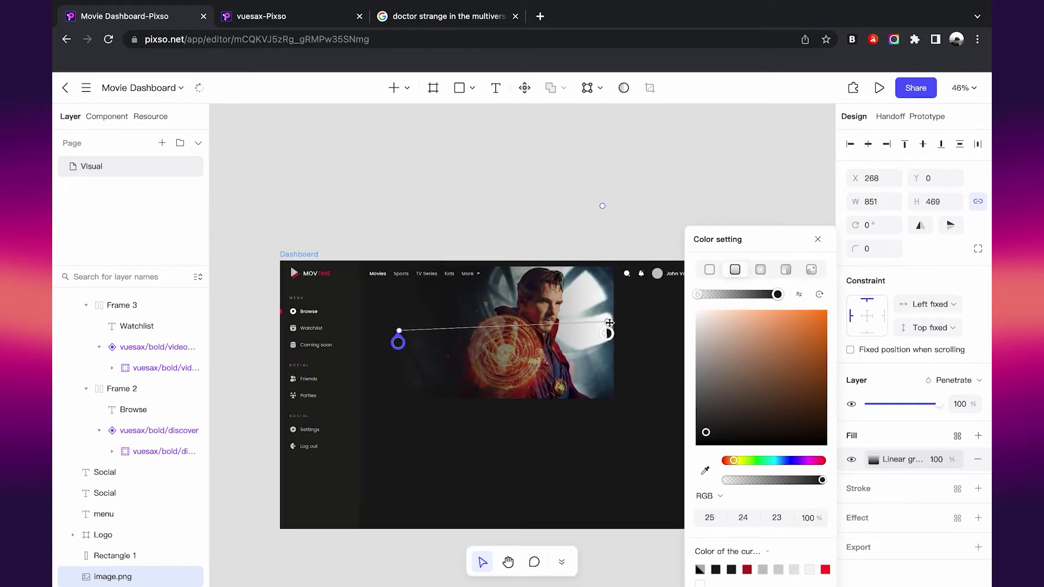
left_click_drag(398, 331, 407, 314)
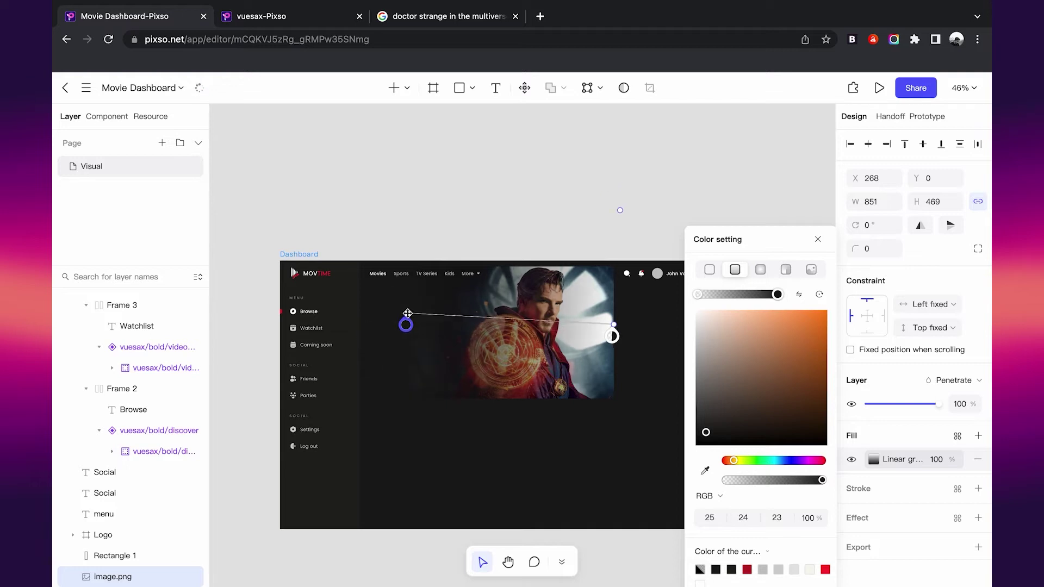
left_click(612, 337)
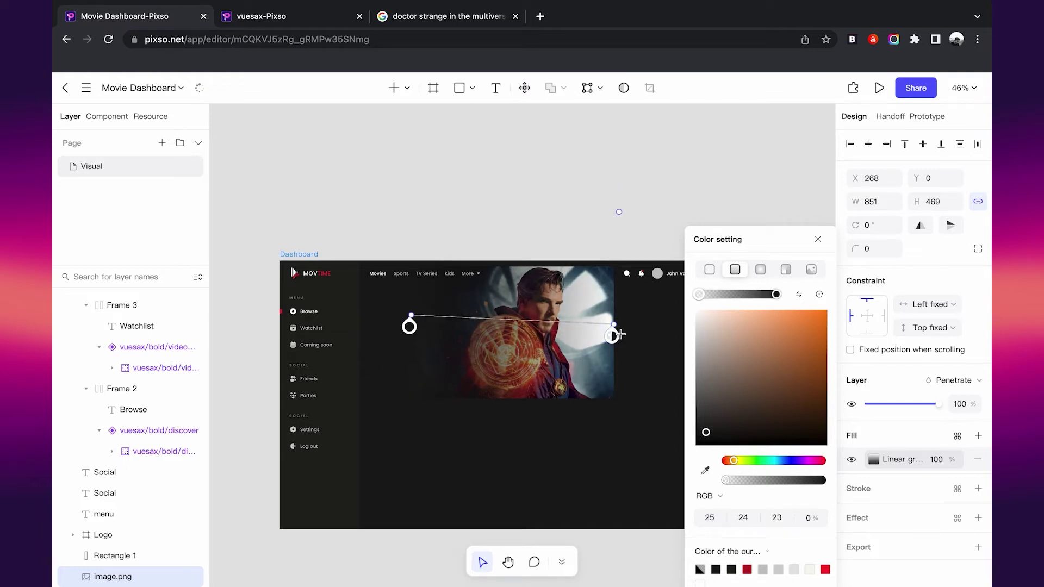
left_click_drag(614, 324, 574, 333)
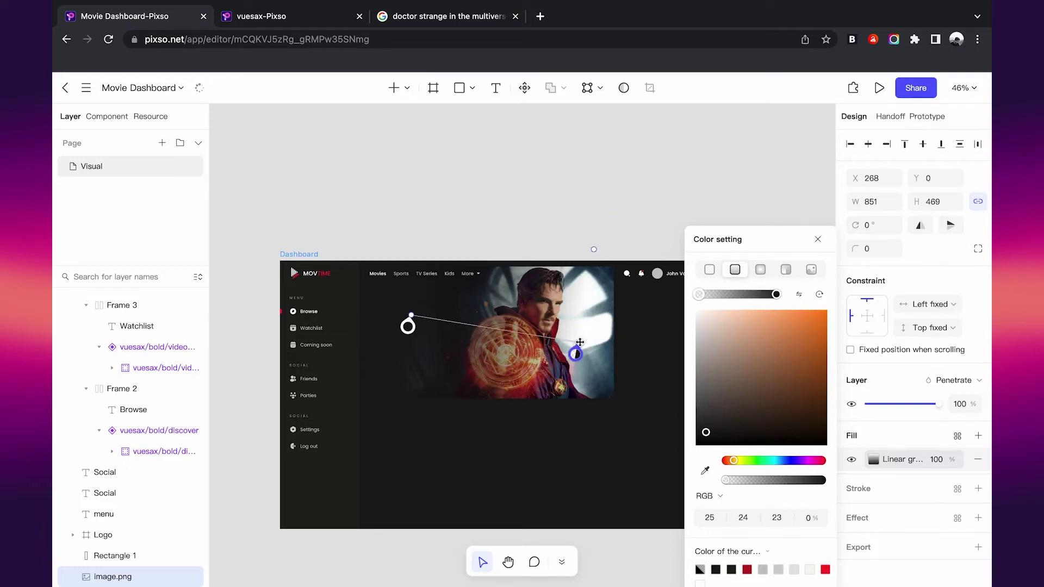
scroll(476, 355, "up", 5, "ctrl")
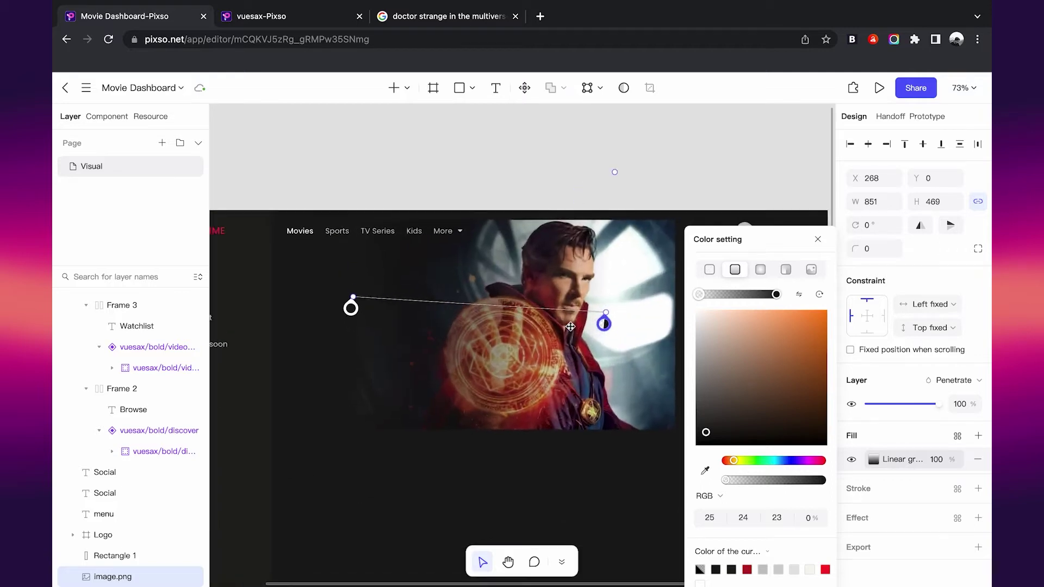
left_click_drag(369, 297, 346, 279)
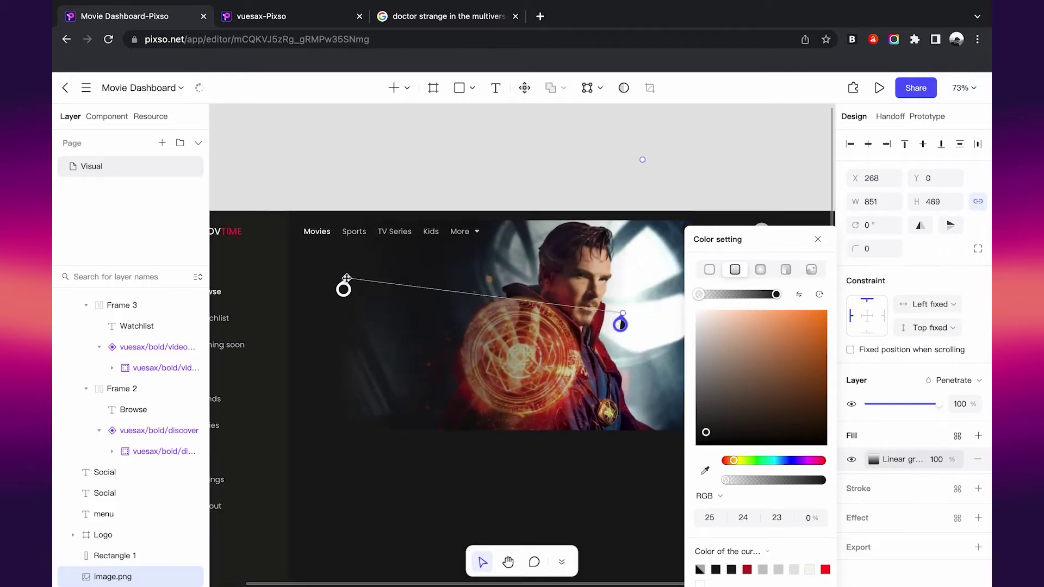
left_click_drag(623, 313, 595, 319)
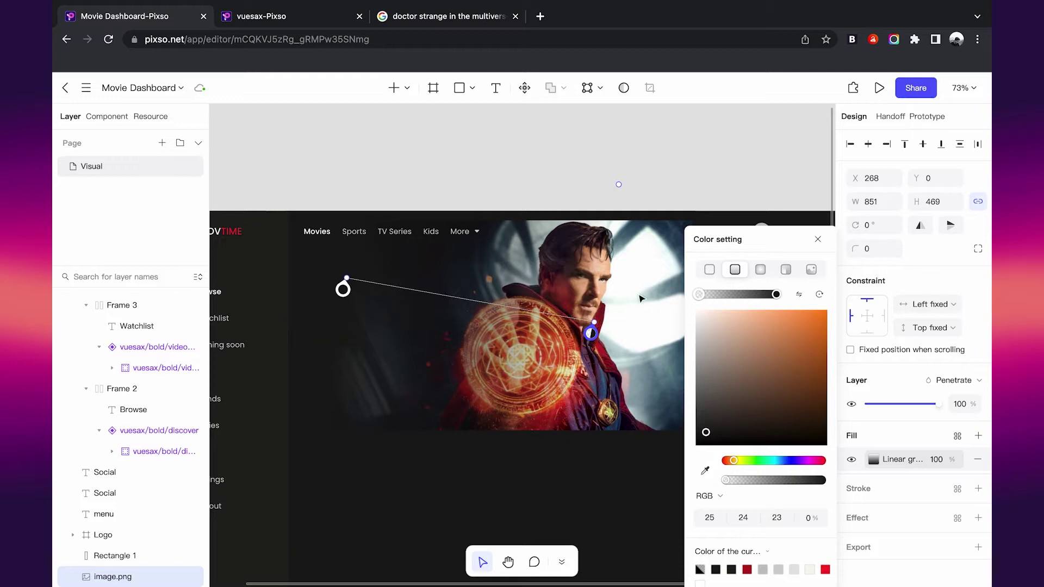
left_click(816, 242)
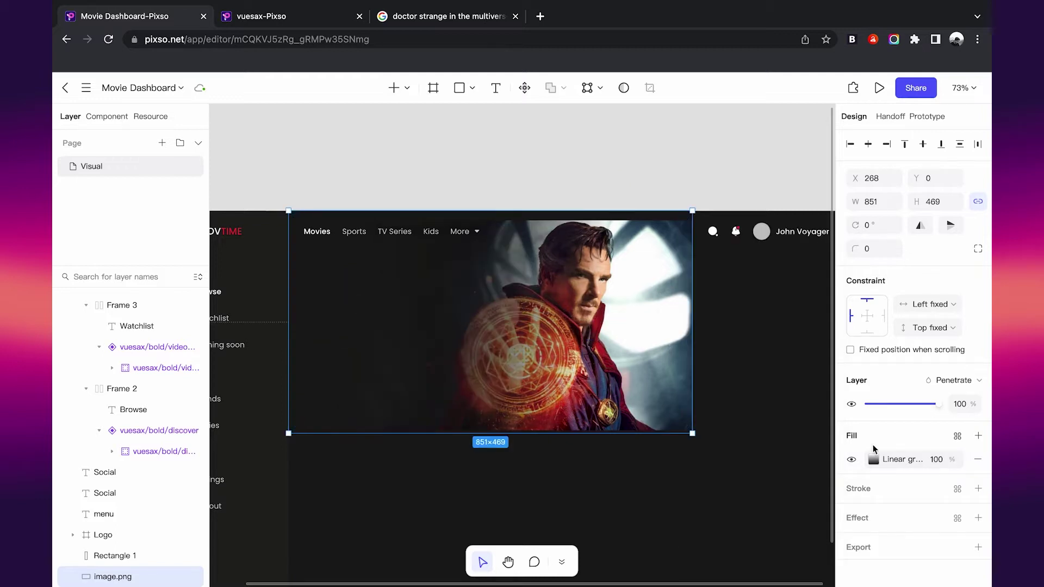
Step: Make the gradient run vertically from the image's top edge down to the chest
left_click(873, 459)
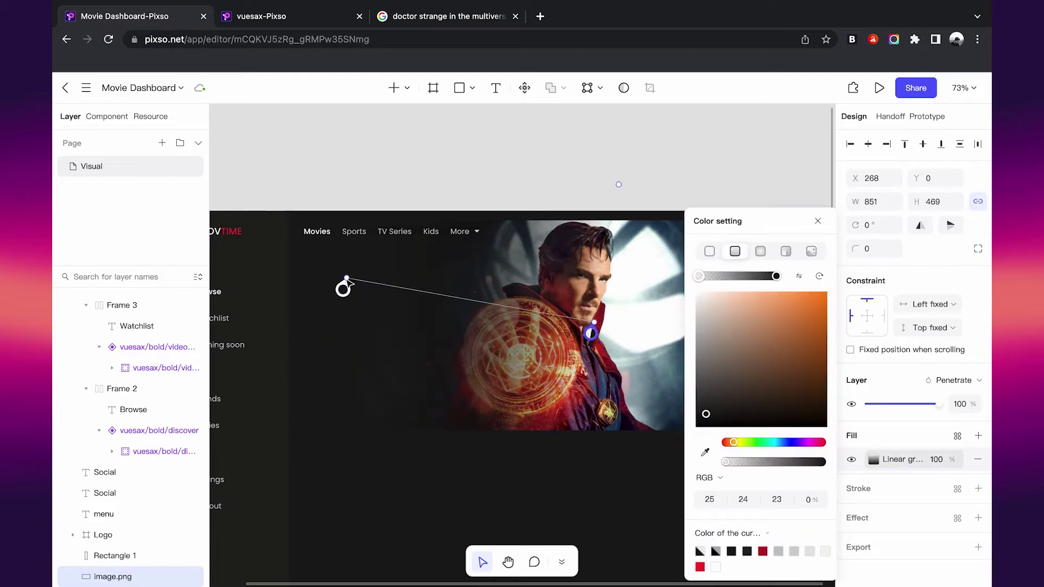
left_click_drag(346, 277, 582, 203)
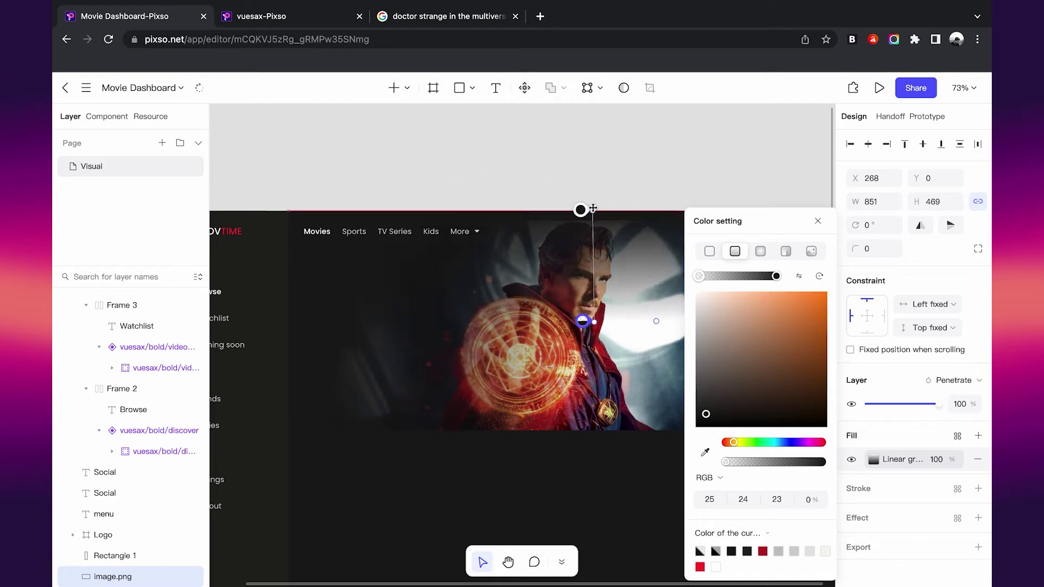
mouse_move(594, 322)
left_mouse_down()
mouse_move(599, 253)
mouse_move(546, 323)
left_mouse_up()
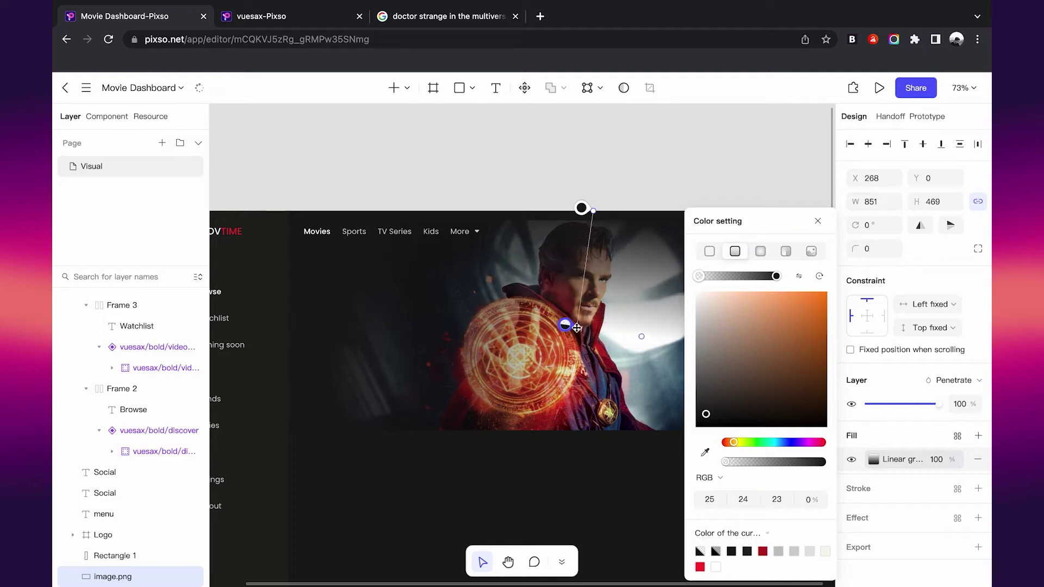
left_click_drag(546, 324, 582, 321)
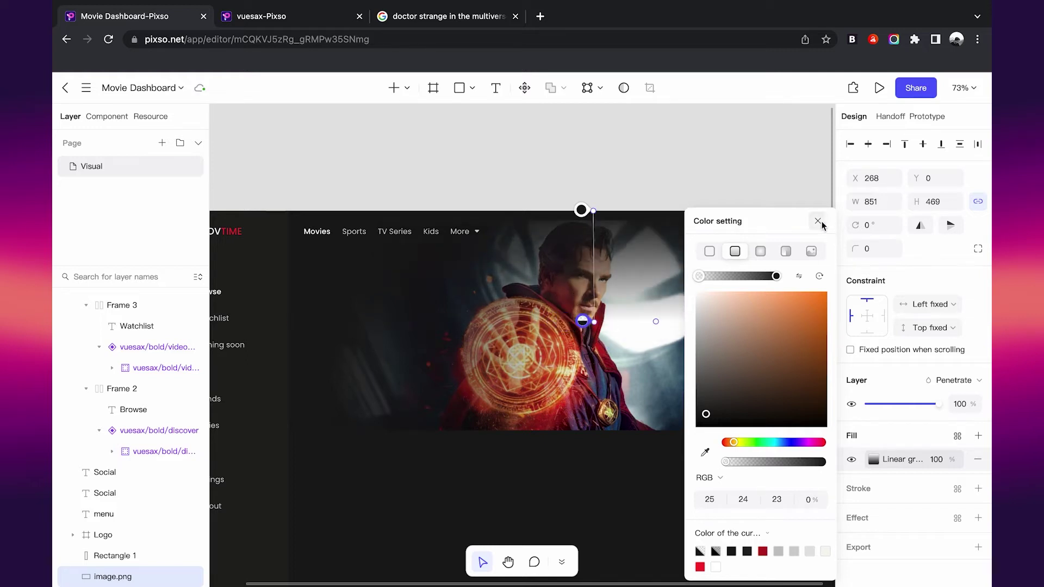
left_click(818, 221)
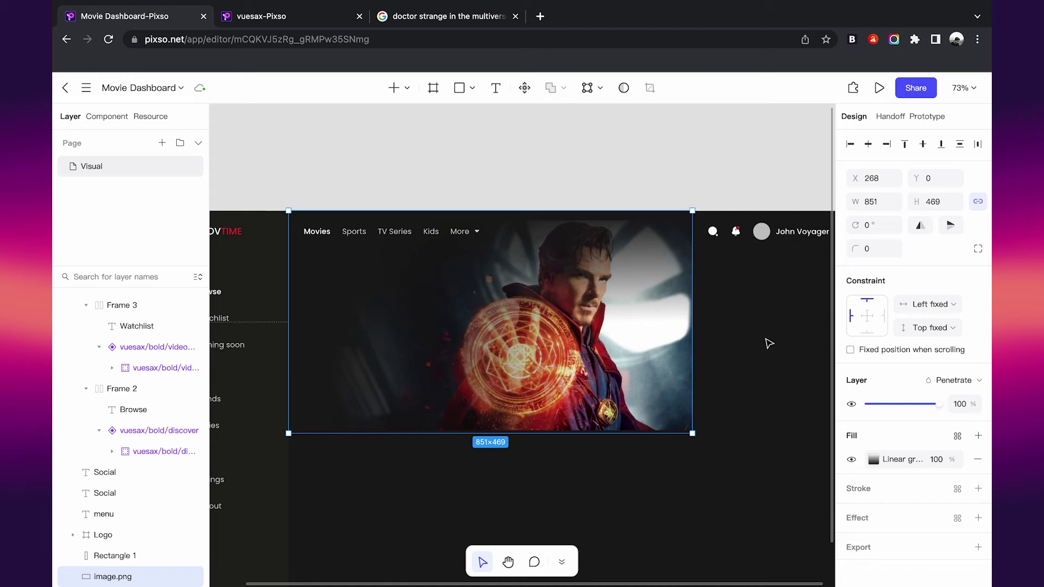
left_click(692, 332)
Step: Stretch the second image layer's top edge up to the dashboard top at Y 0
key("ctrl+z")
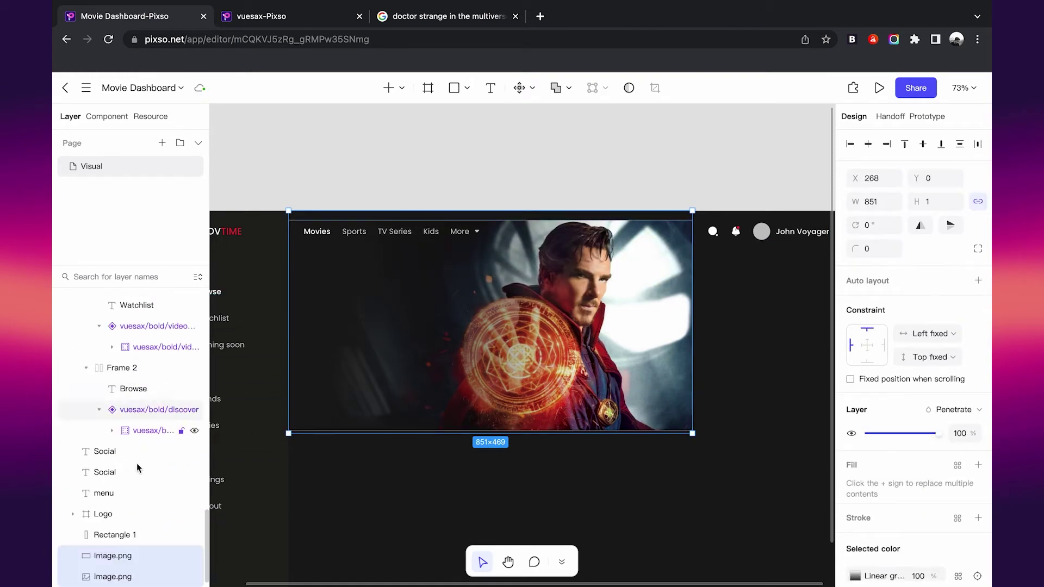
left_click(125, 575)
scroll(567, 318, "up", 5)
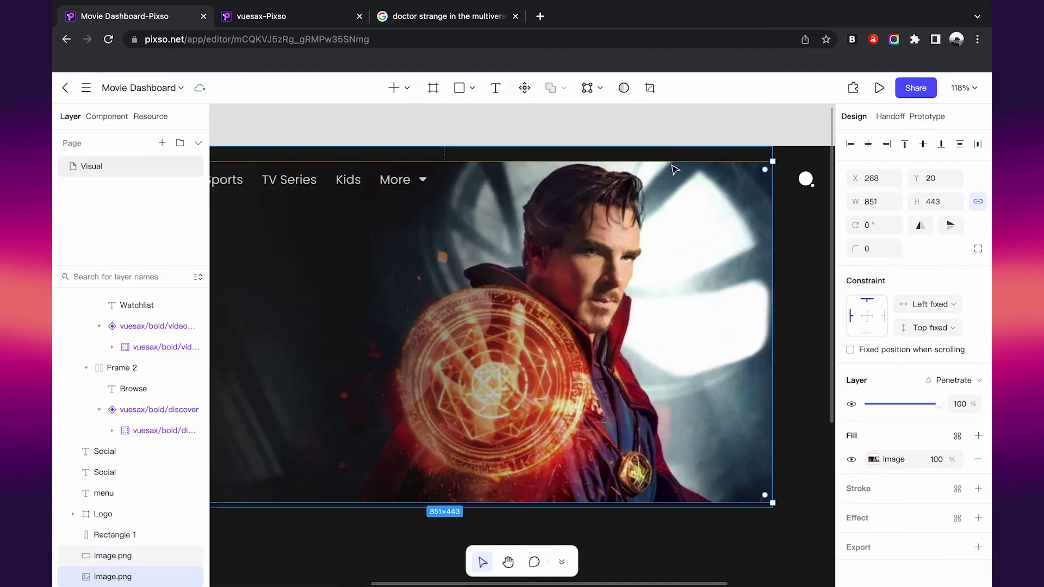
left_click_drag(676, 161, 676, 146)
key("ctrl+z")
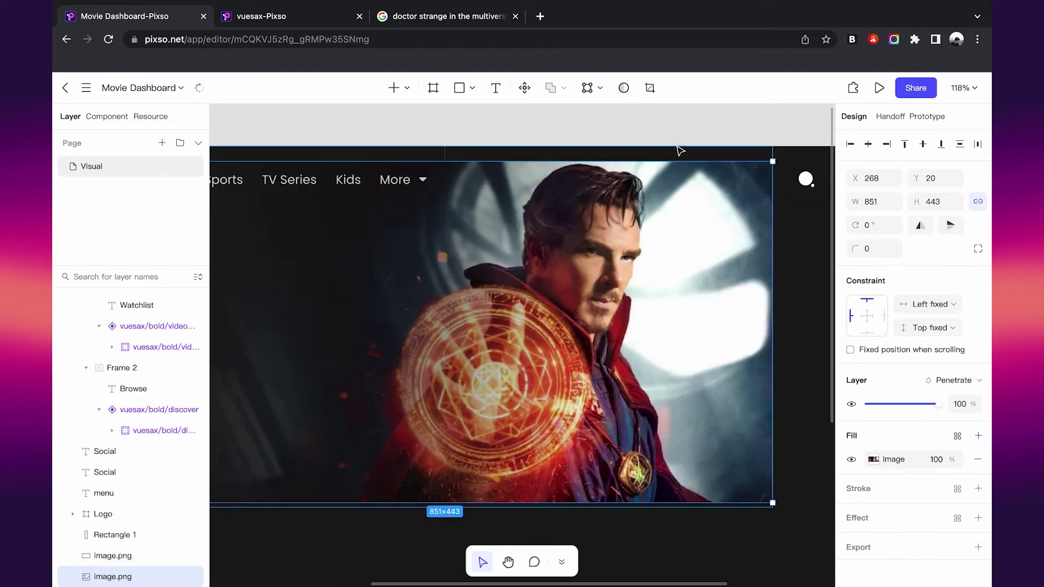
key("ctrl+z")
left_click(114, 576)
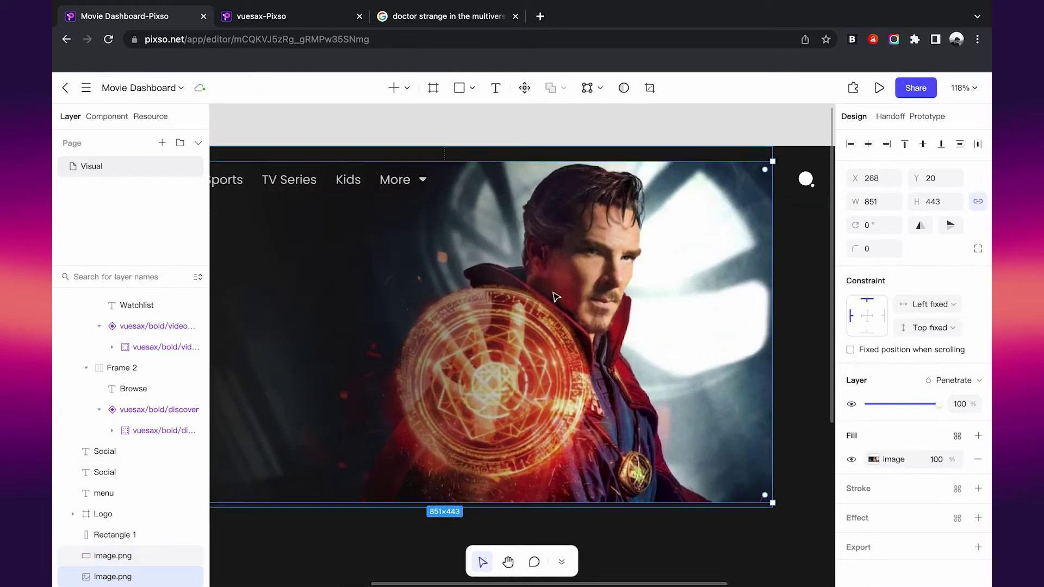
left_click_drag(635, 161, 635, 146)
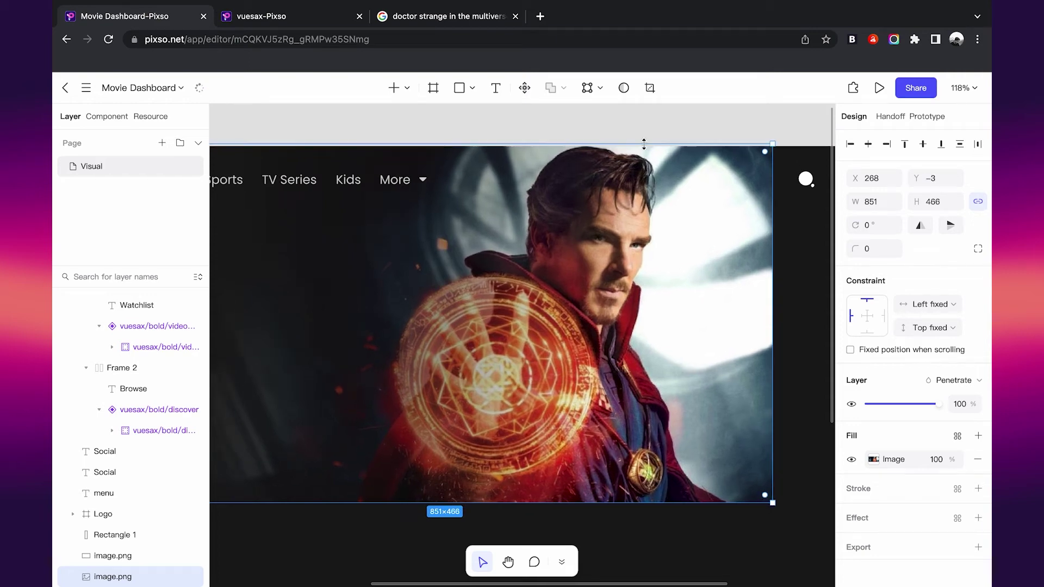
Step: Draw a 783×38 grey rectangle just below the hero image
scroll(628, 212, "down", 5)
key("Escape")
scroll(625, 342, "up", 5)
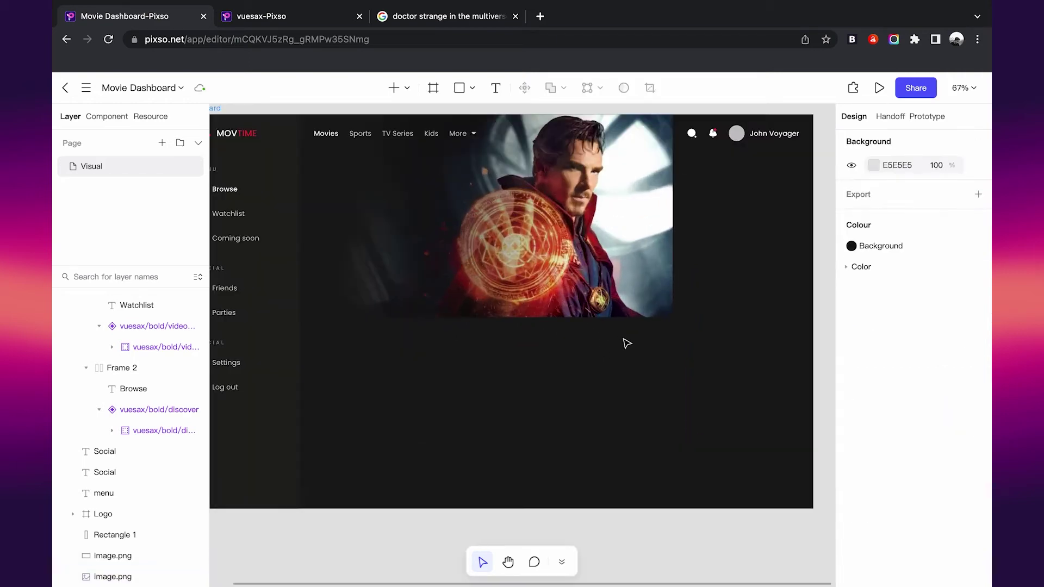
scroll(625, 343, "left", 2)
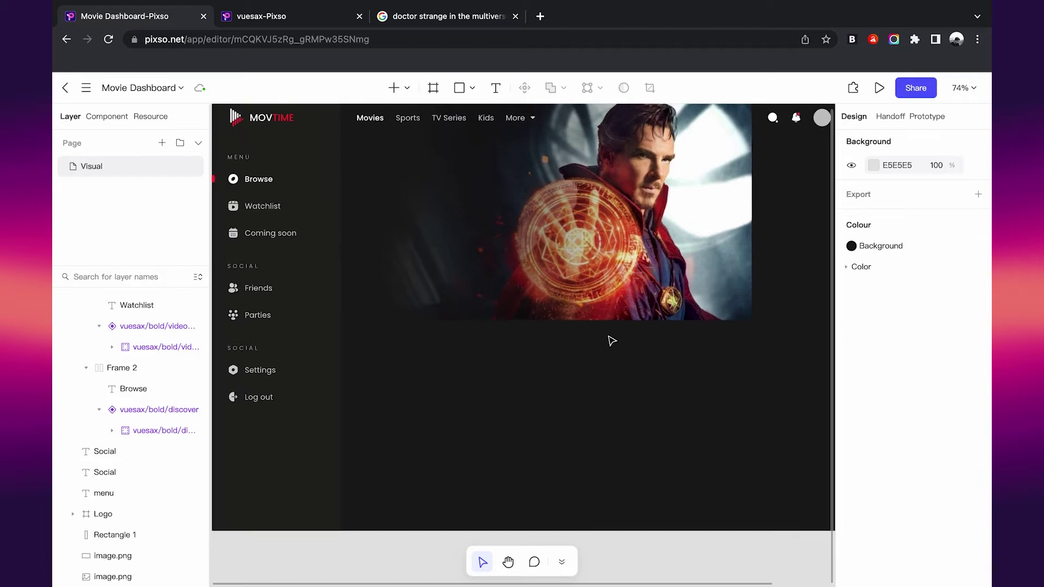
left_click(492, 277)
key("Escape")
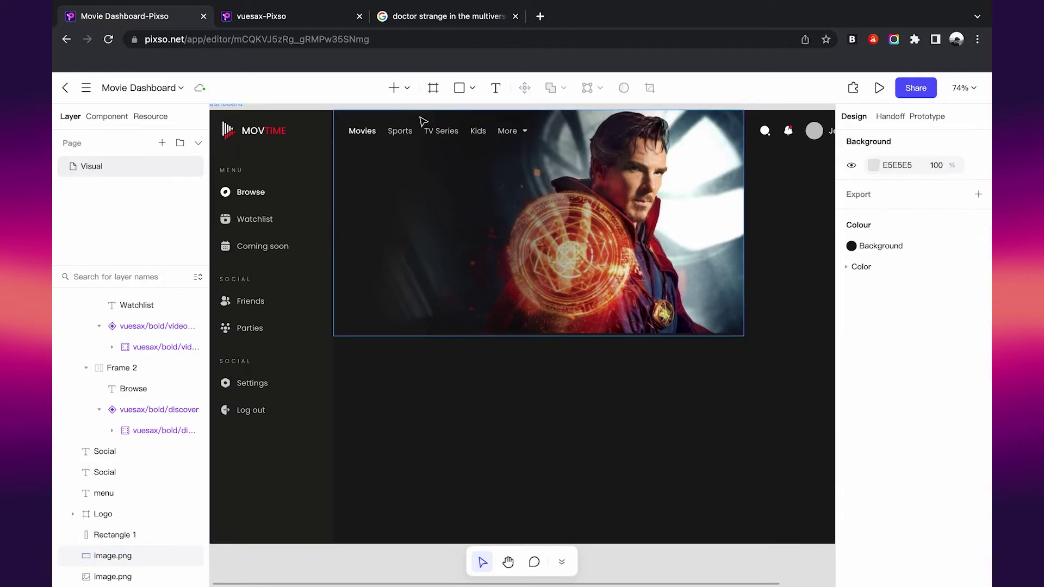
left_click(463, 92)
left_click_drag(343, 317, 743, 342)
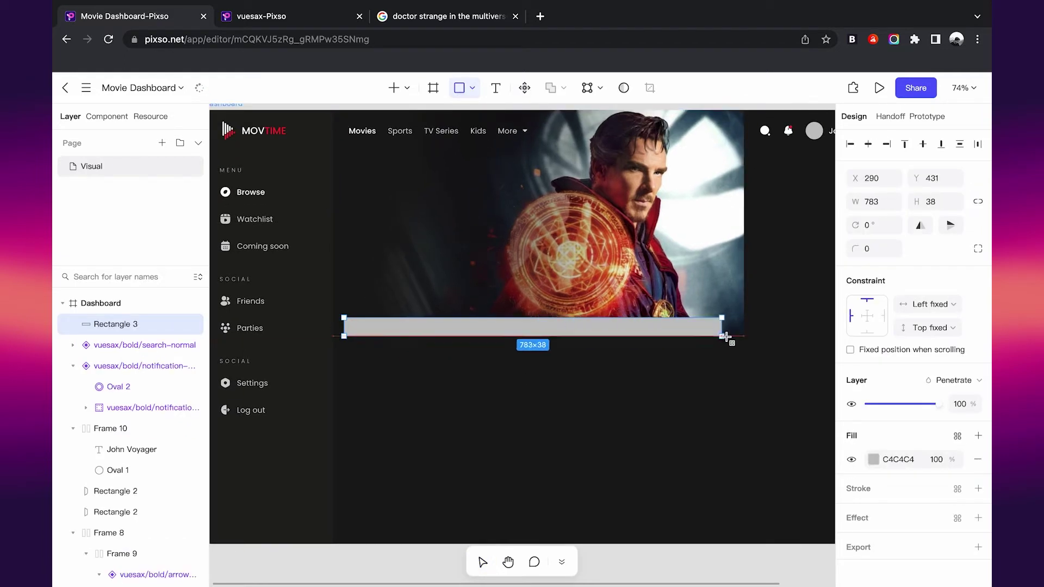
Step: Widen and heighten the strip and give it a solid dark 191817 fill
left_click_drag(341, 333, 333, 333)
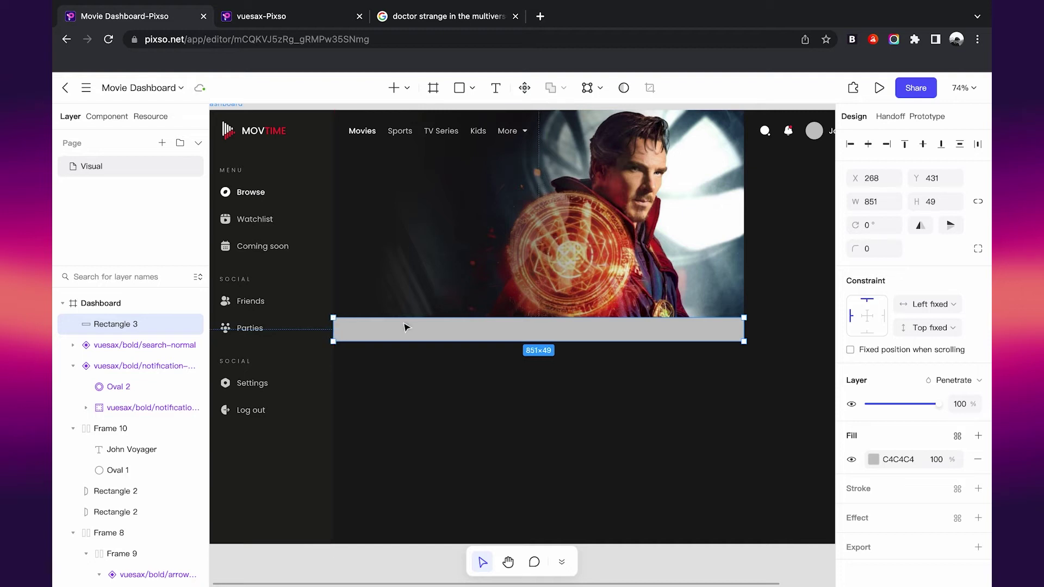
left_click_drag(490, 342, 495, 356)
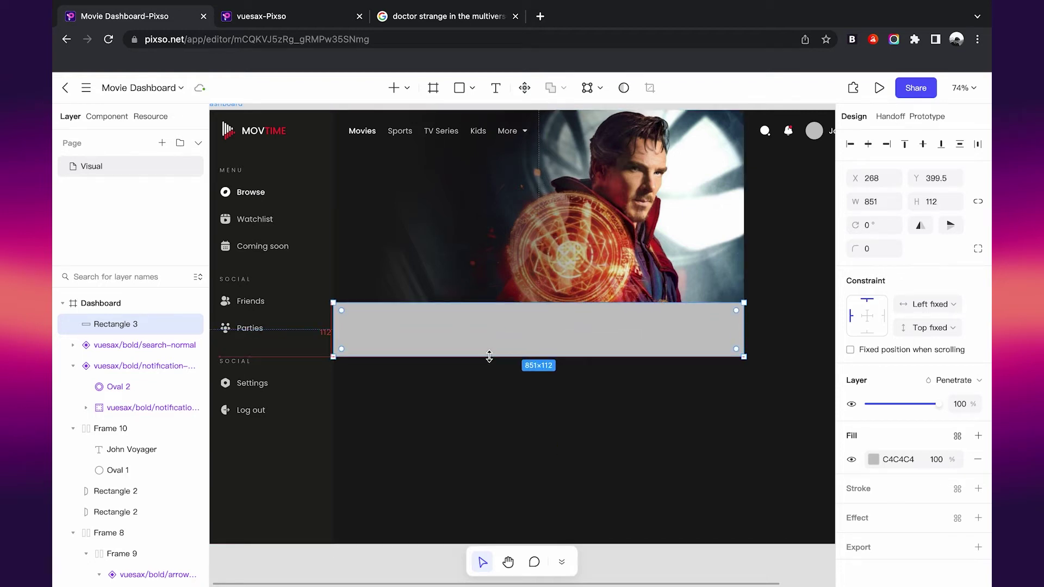
left_click(626, 410)
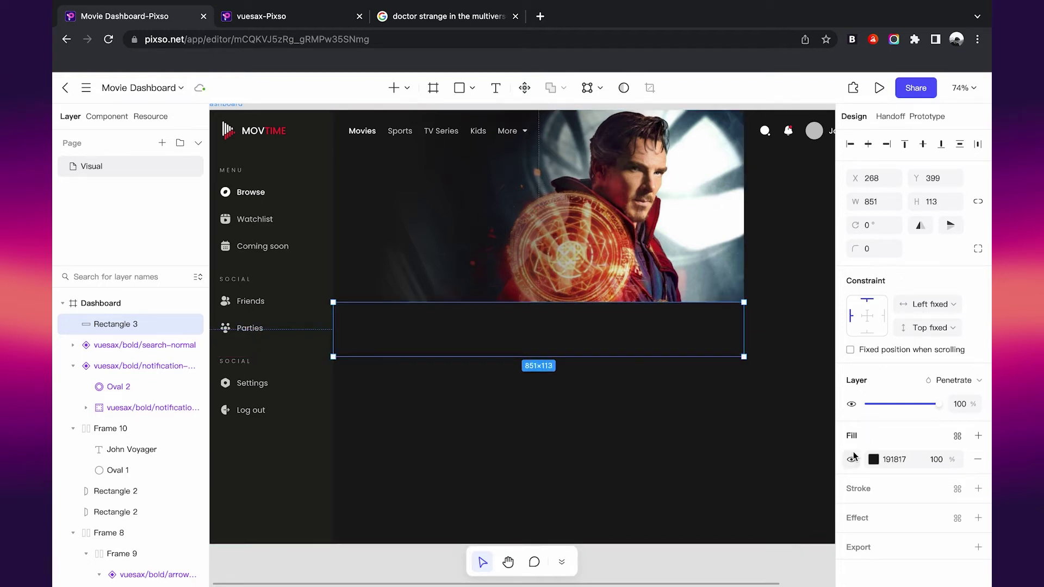
left_click(874, 460)
left_click(734, 271)
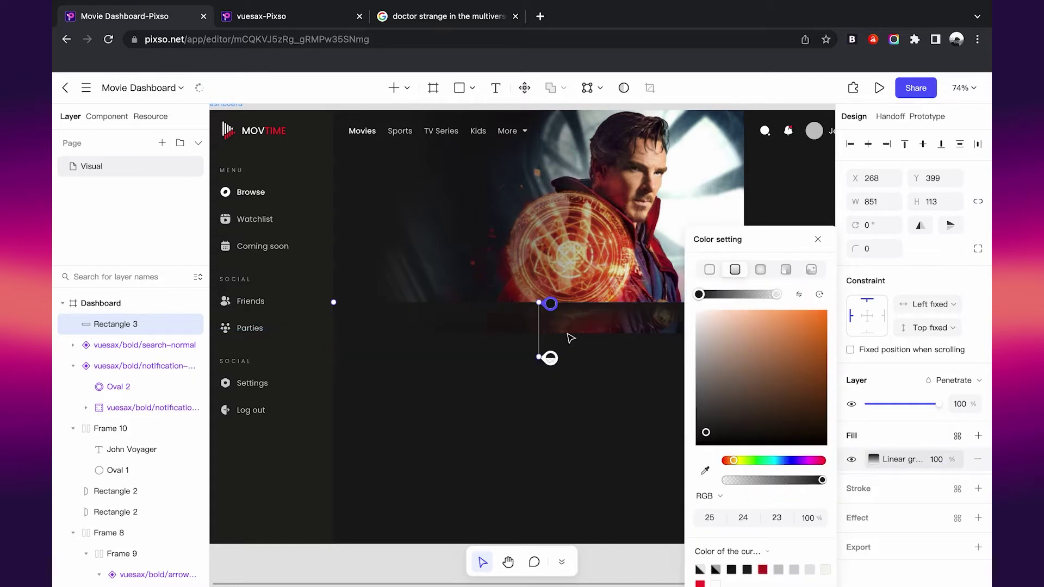
left_click(817, 239)
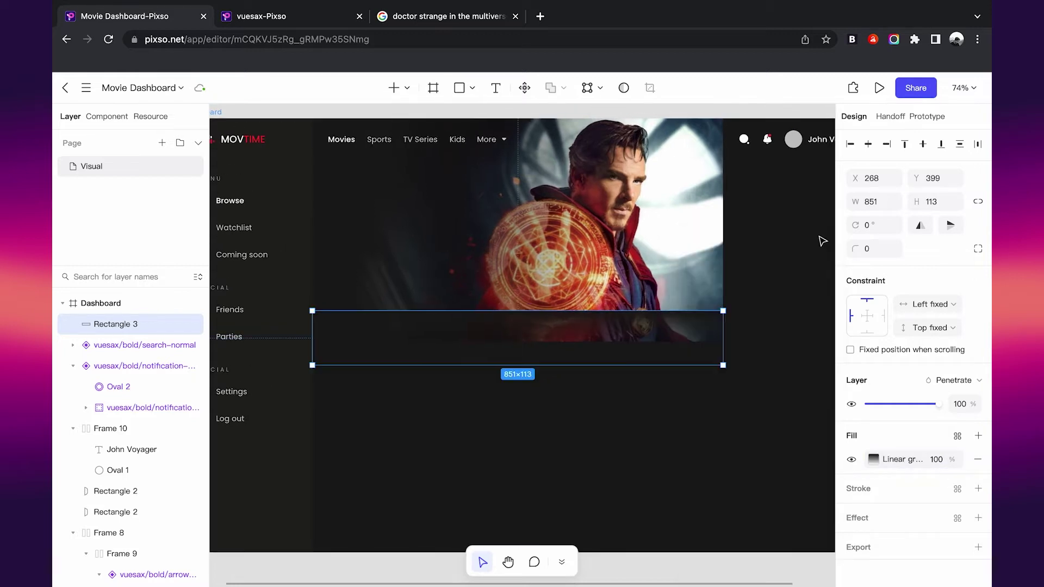
Step: Add a Gaussian blur of 54 to the strip
left_click(979, 518)
left_click(918, 541)
left_click(869, 542)
key("shift+Up")
key("shift+Up")
key("shift+Up")
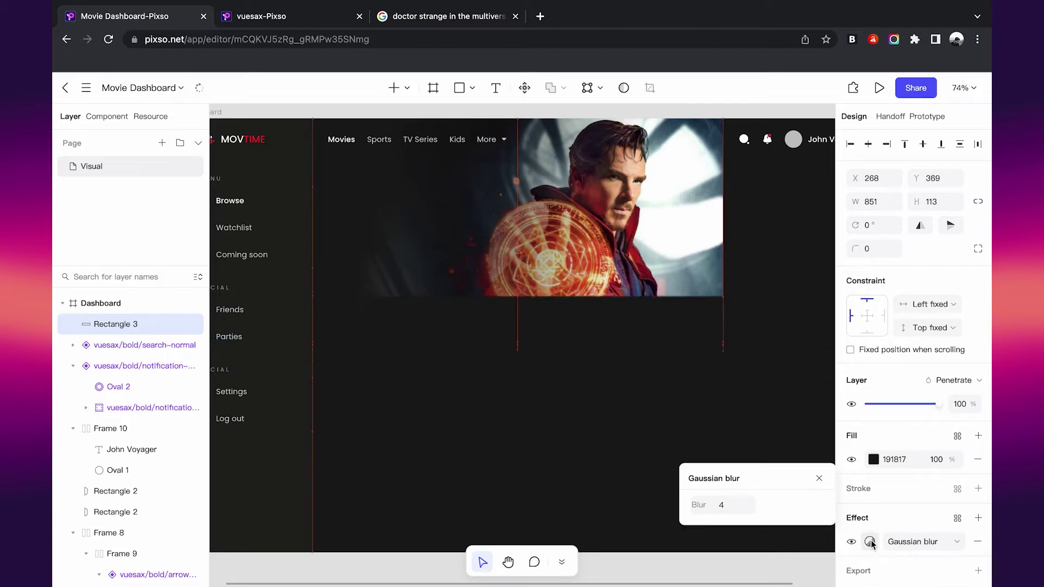
left_click(723, 504)
type("24")
key("BackSpace")
key("BackSpace")
type("54")
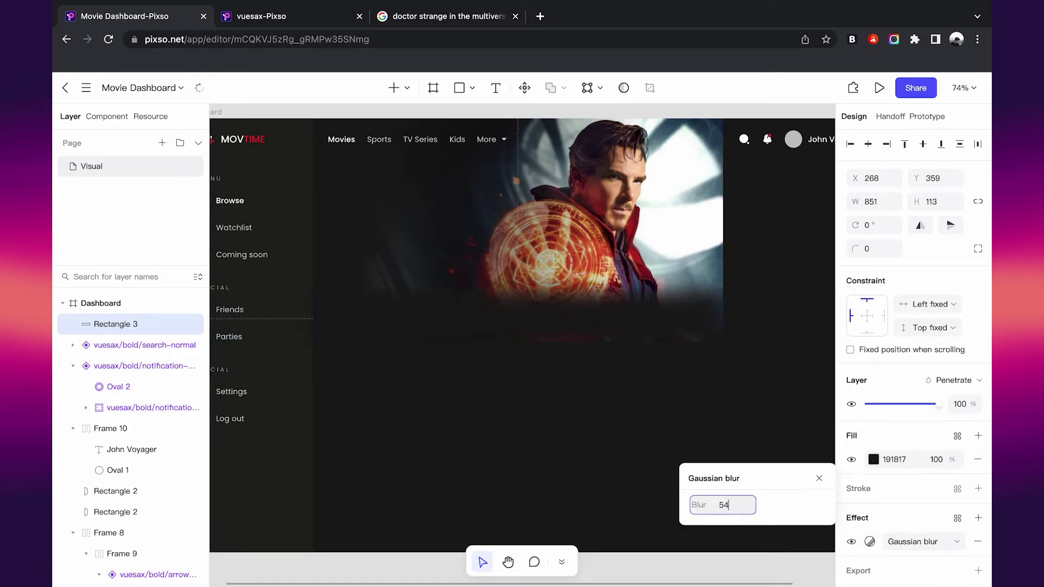
key("Escape")
Step: Reposition and resize the blurred strip along the hero image's bottom edge
left_click_drag(589, 344, 585, 340)
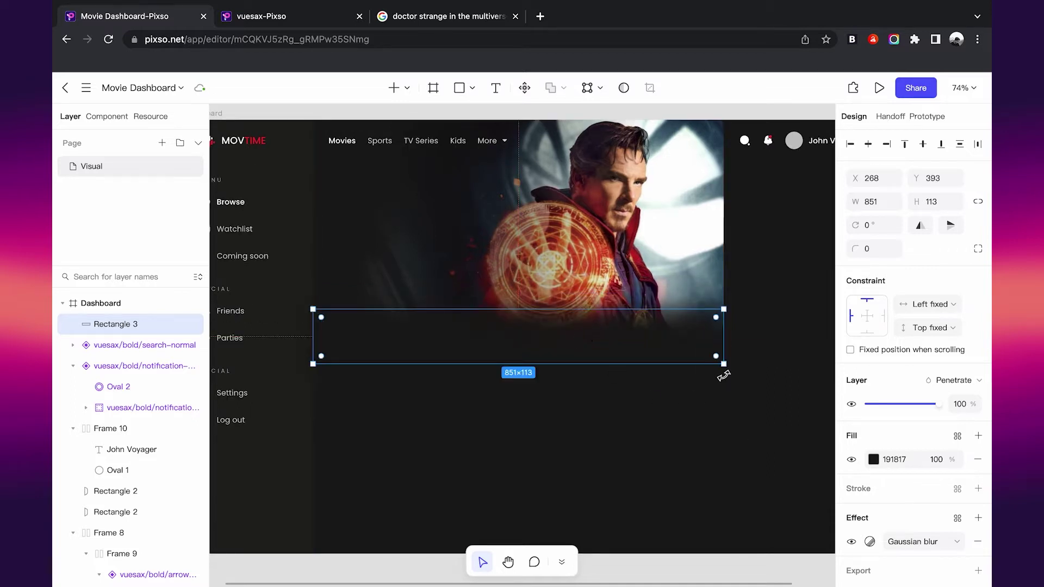
left_click_drag(722, 366, 809, 375)
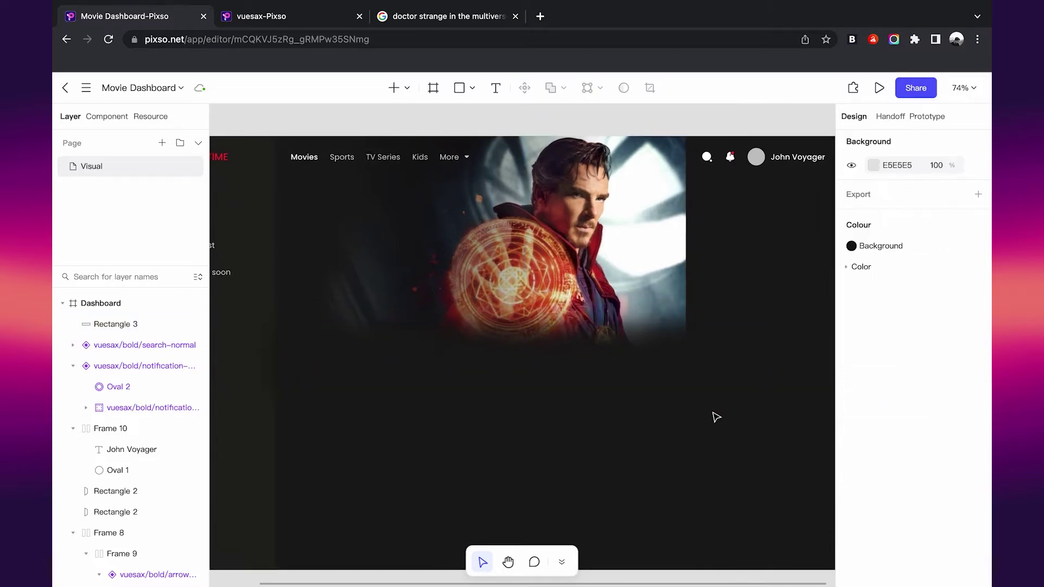
left_click_drag(773, 354, 722, 355)
left_click(604, 454)
scroll(604, 454, "up", 2)
left_click(575, 396)
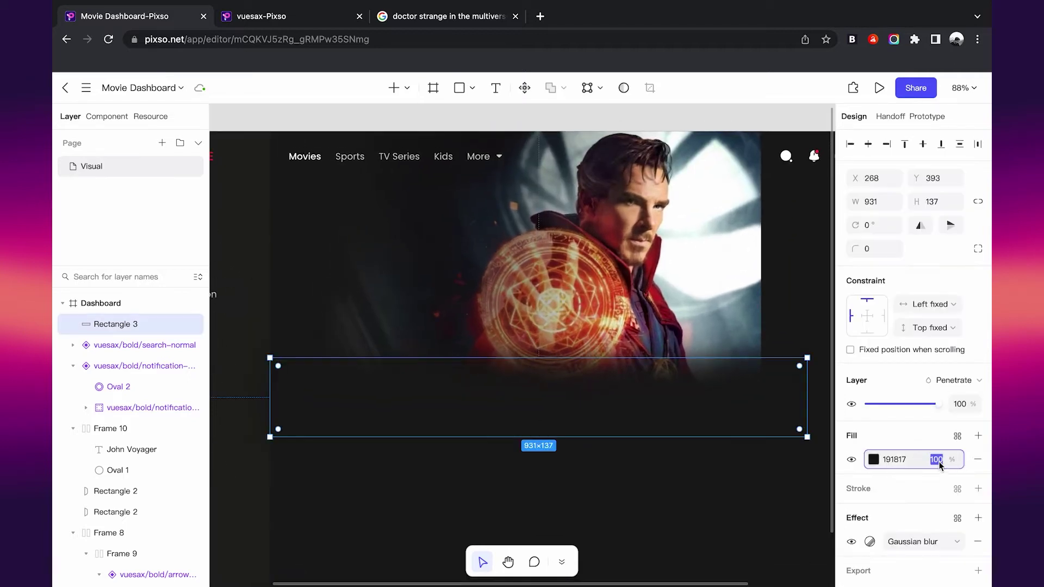
left_click(604, 501)
scroll(604, 501, "down", 3)
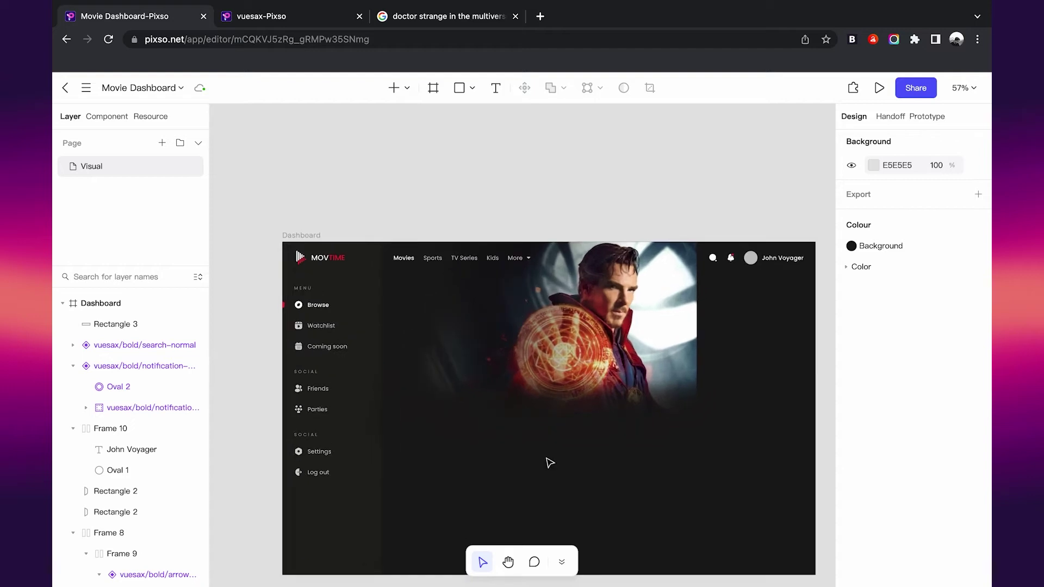
scroll(535, 447, "up", 1)
scroll(535, 446, "up", 2)
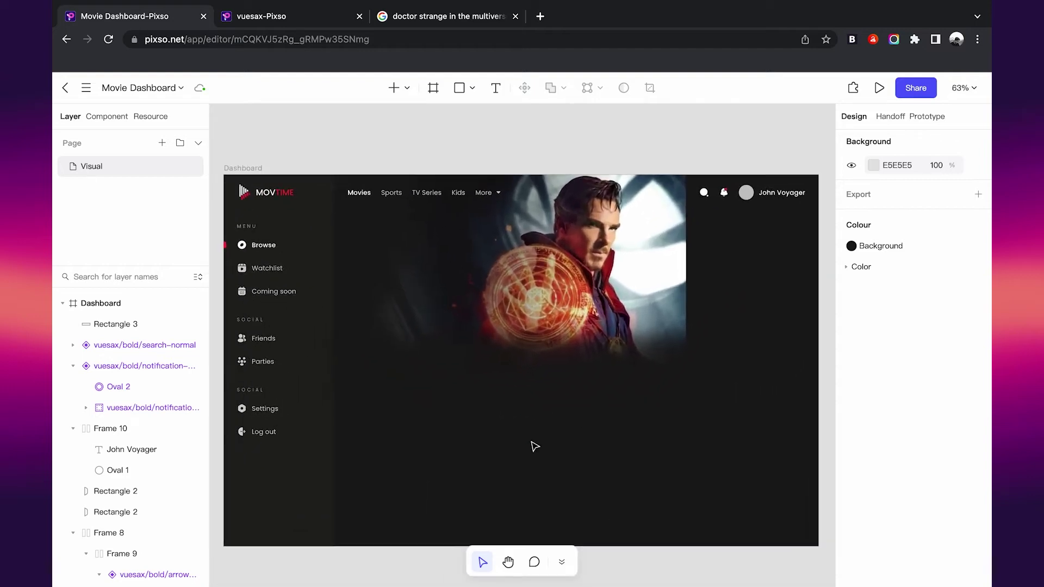
scroll(535, 446, "up", 3)
scroll(534, 442, "up", 2)
Step: Add a 'Trending Movie' heading below the hero image, left-aligned with the Movies navigation
left_click(503, 89)
left_click(360, 364)
type("Trending Movie")
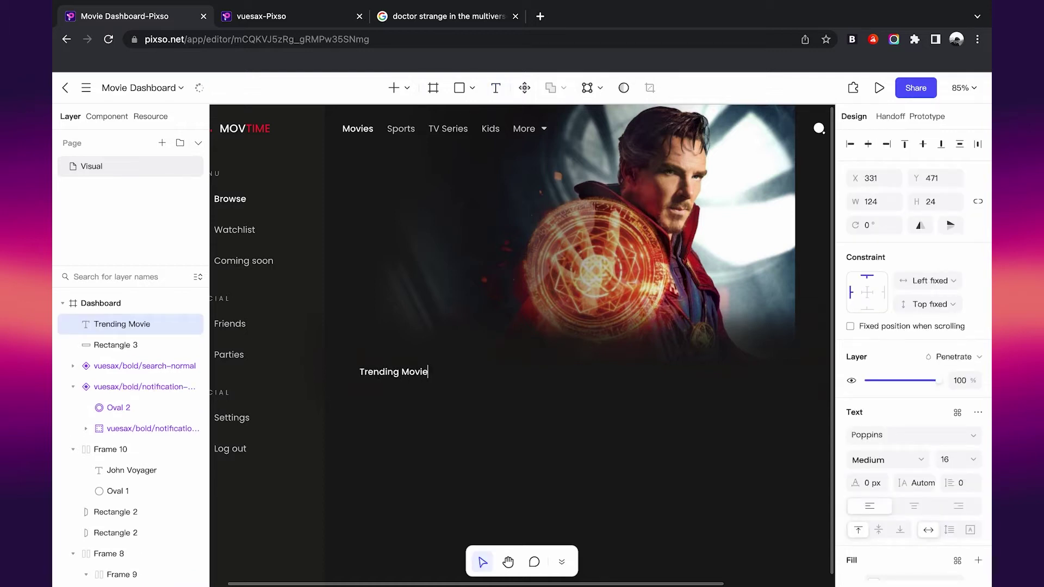
key("Escape")
scroll(384, 396, "down", 2)
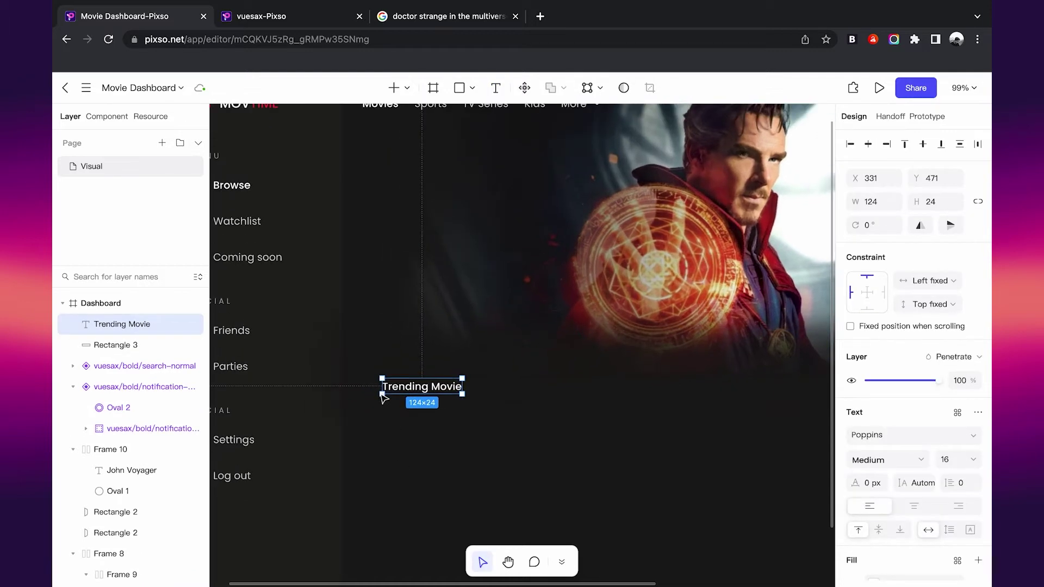
scroll(383, 394, "down", 2)
scroll(383, 398, "up", 2)
left_click(380, 169, "shift")
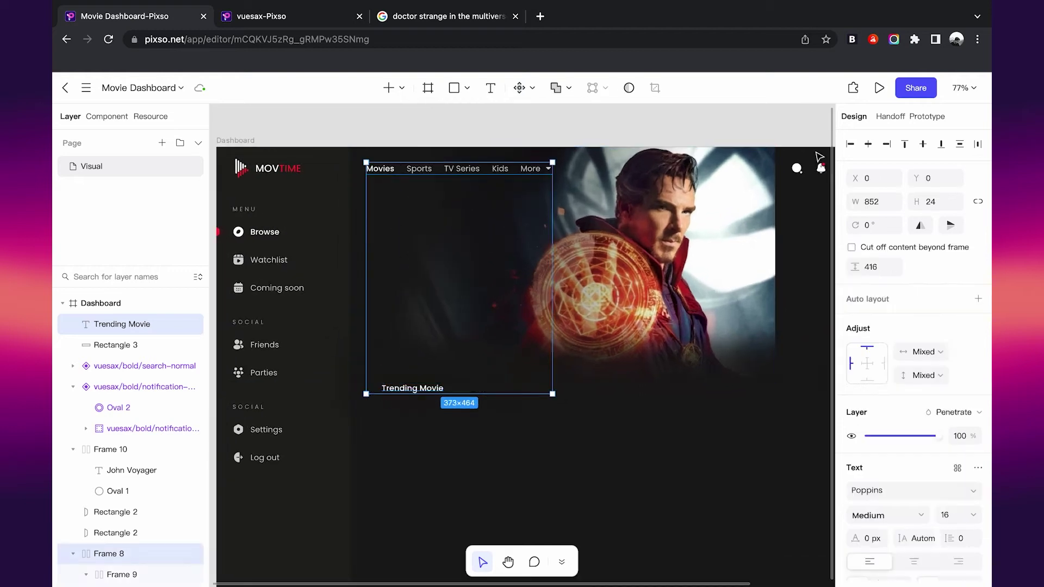
left_click(851, 148)
Step: Set the heading to font size 20 SemiBold and nudge it into position
left_click(513, 450)
left_click(403, 389)
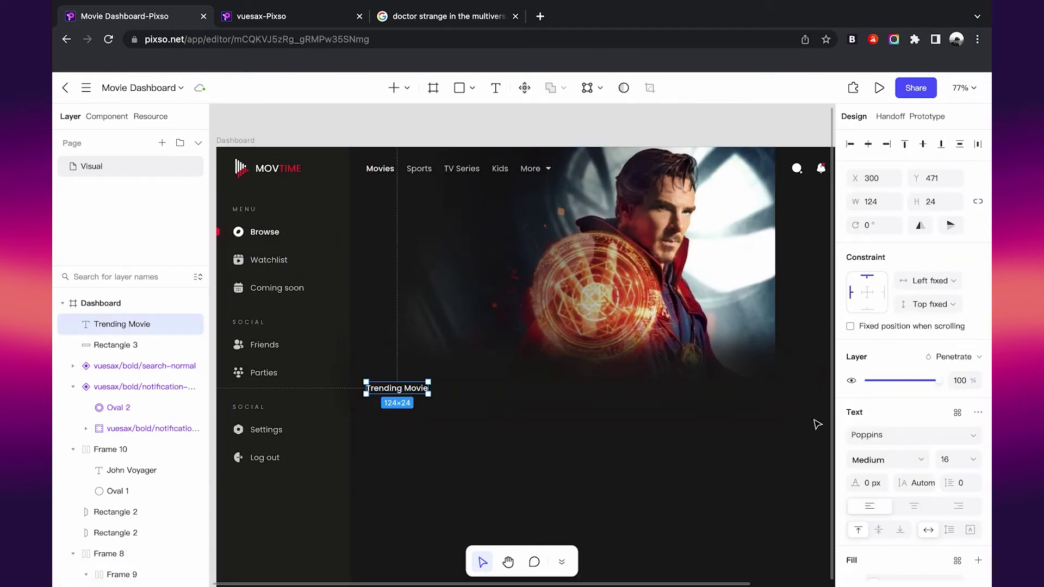
left_click(951, 460)
type("17")
key("Up")
key("Return")
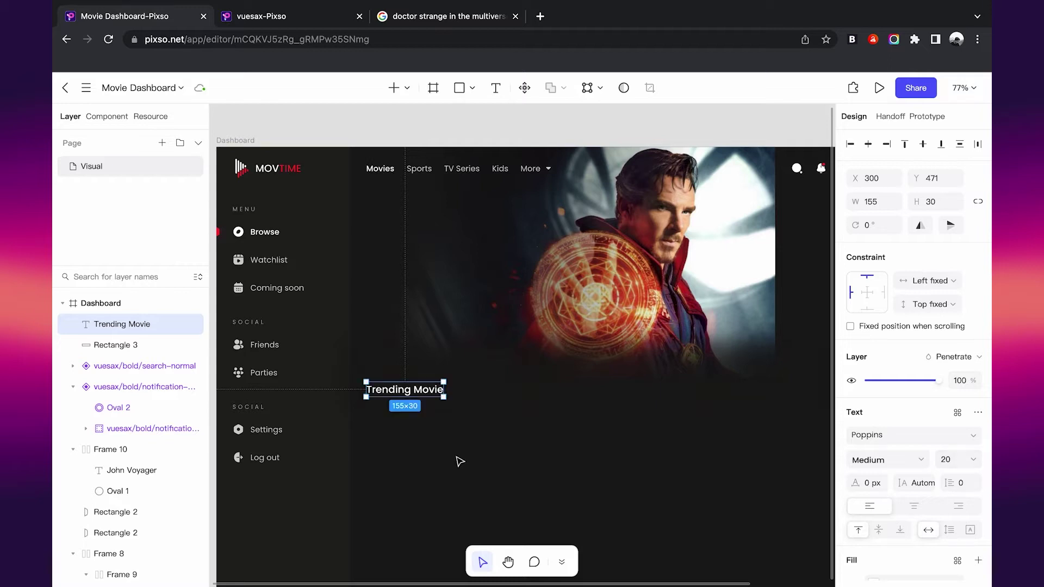
left_click(890, 460)
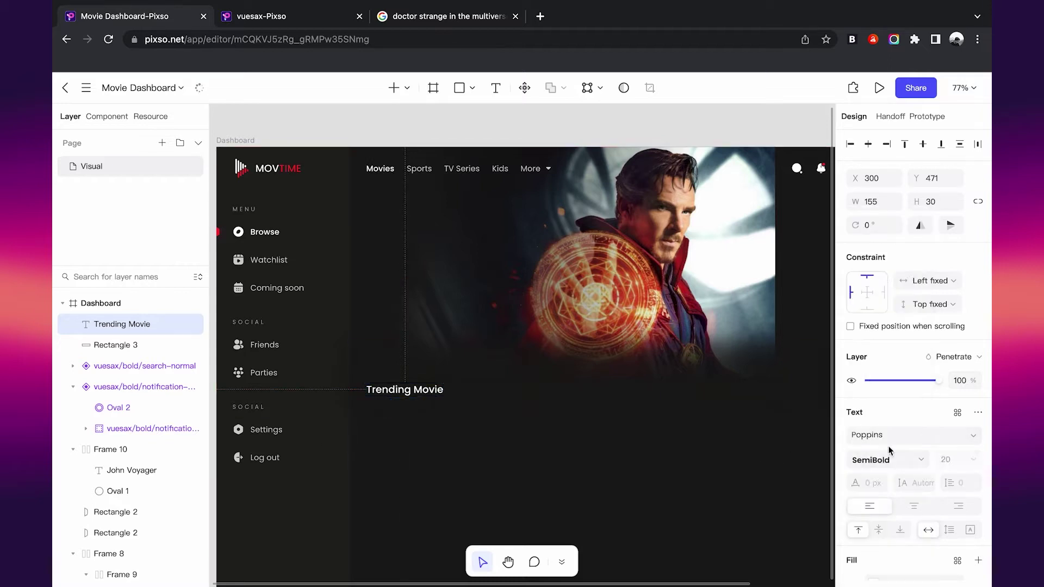
left_click(589, 450)
scroll(589, 451, "down", 1)
left_click(421, 365)
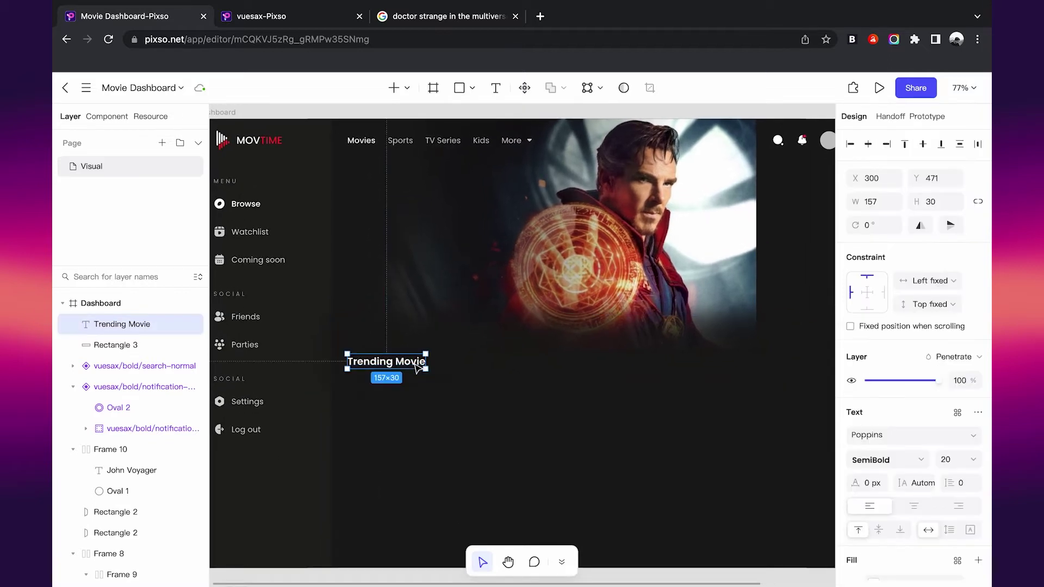
key("shift+Up")
key("shift+Up")
key("shift+Up")
key("shift+Down")
key("Escape")
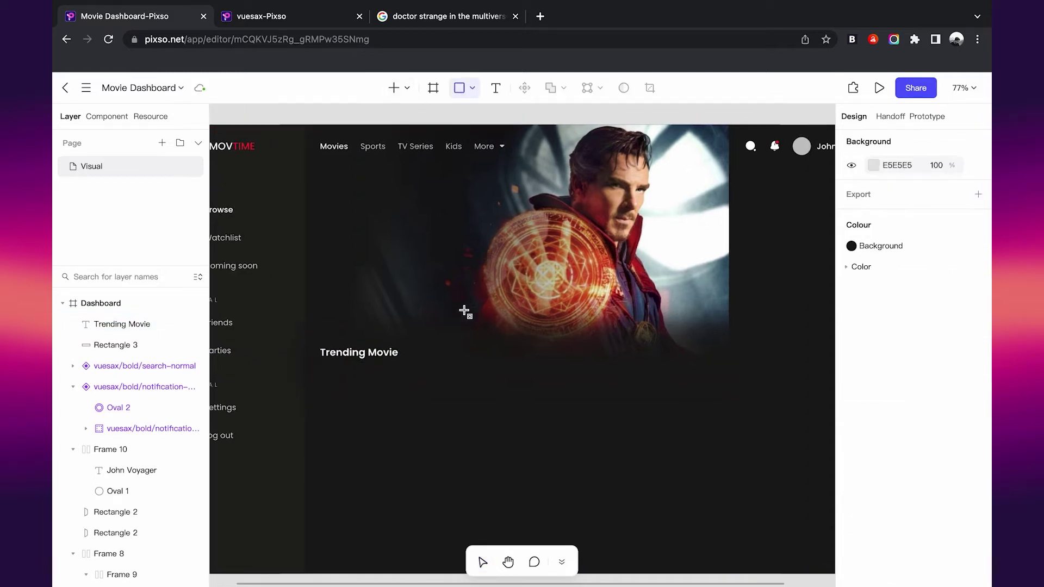
Step: Duplicate the heading into the right column and retype it as 'Continue watching'
scroll(466, 307, "right", 3)
key("v")
scroll(422, 357, "up", 2)
left_click(305, 383)
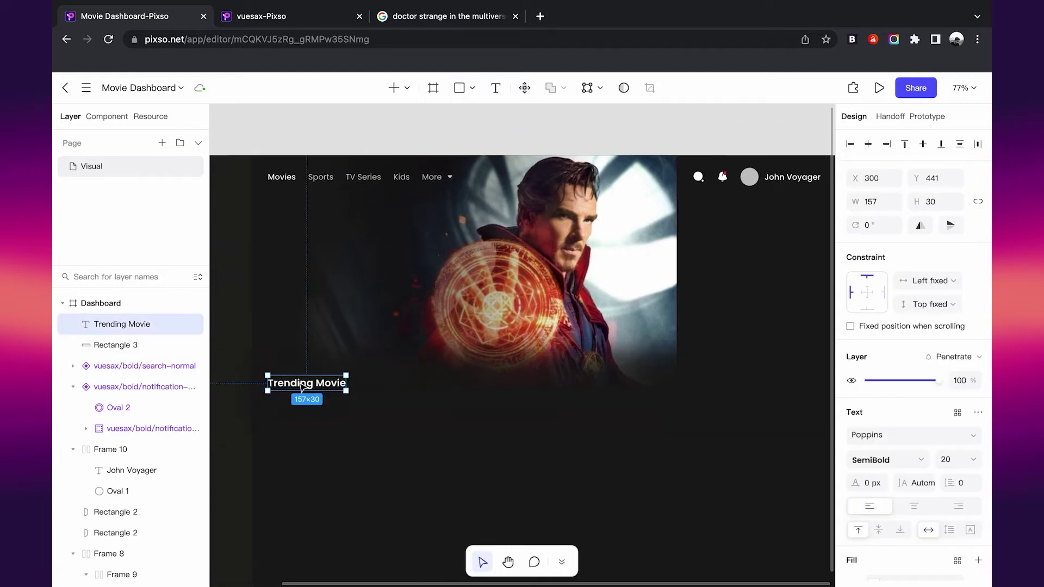
left_click_drag(306, 382, 720, 213)
scroll(720, 213, "right", 2)
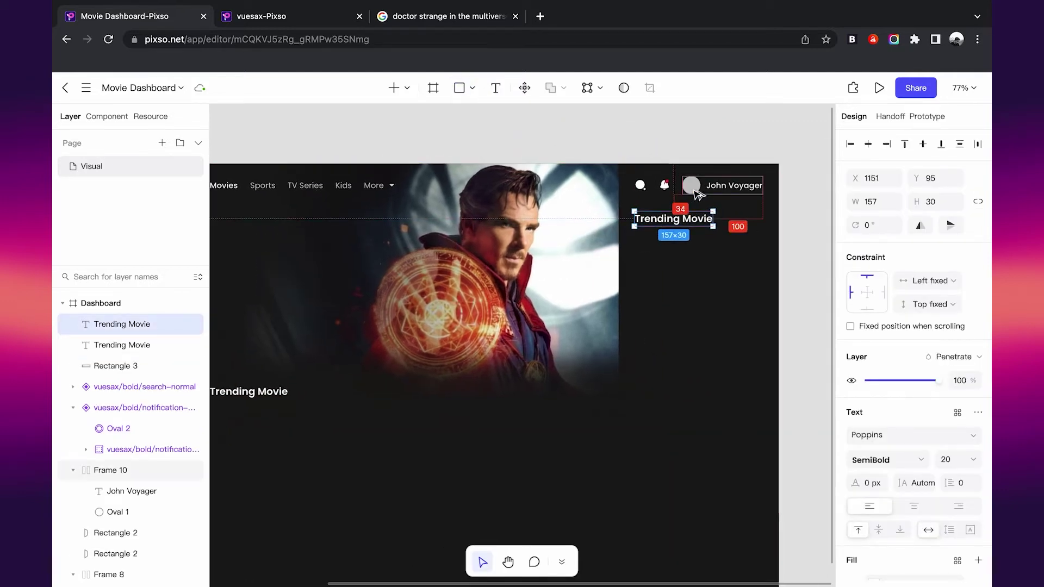
double_click(674, 219)
type("Continue wa")
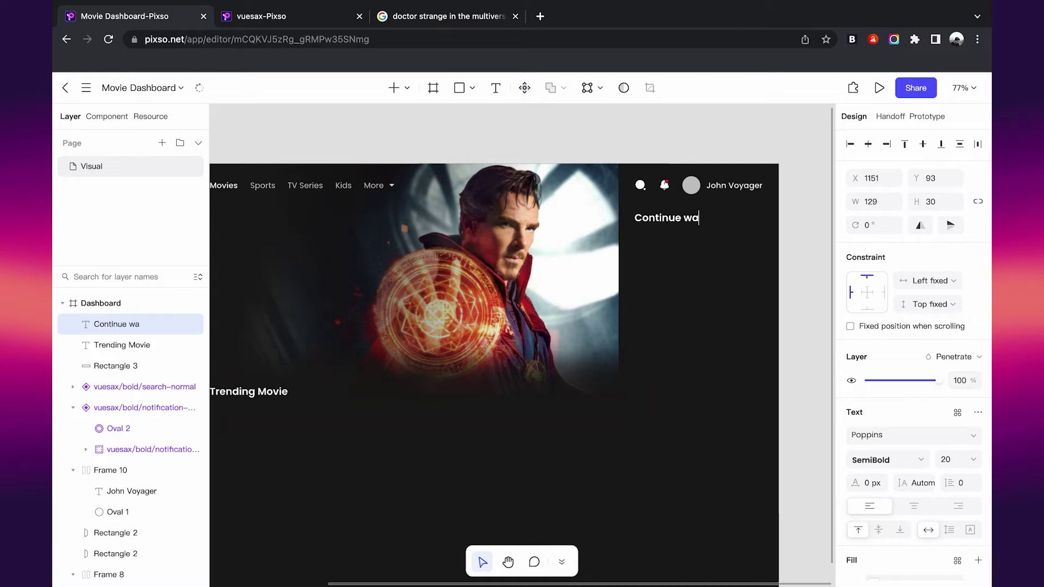
key("Escape")
left_click(643, 369)
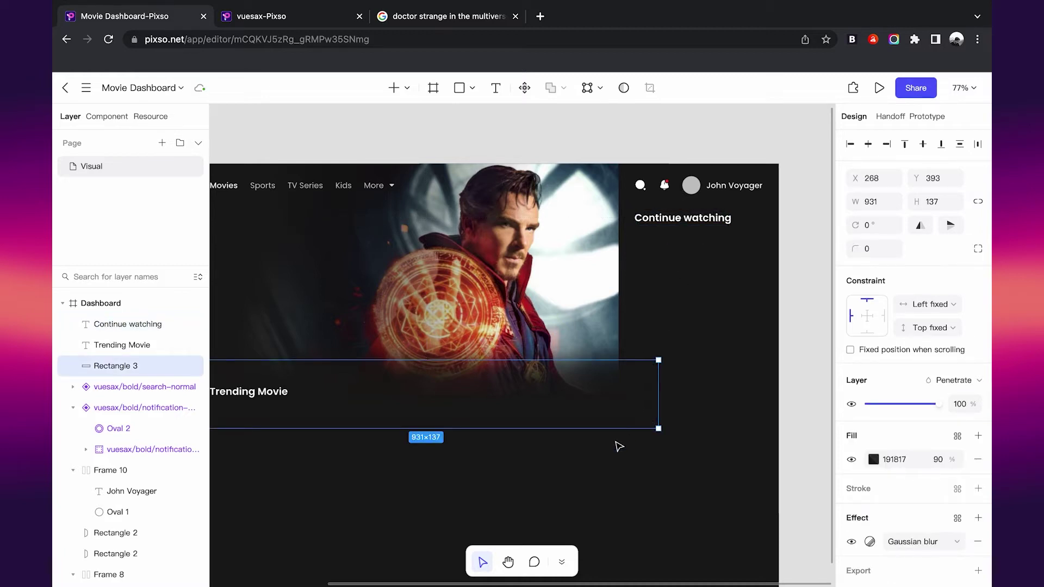
key("Escape")
Step: Fit the whole dashboard in view
key("shift+1")
scroll(619, 447, "up", 3)
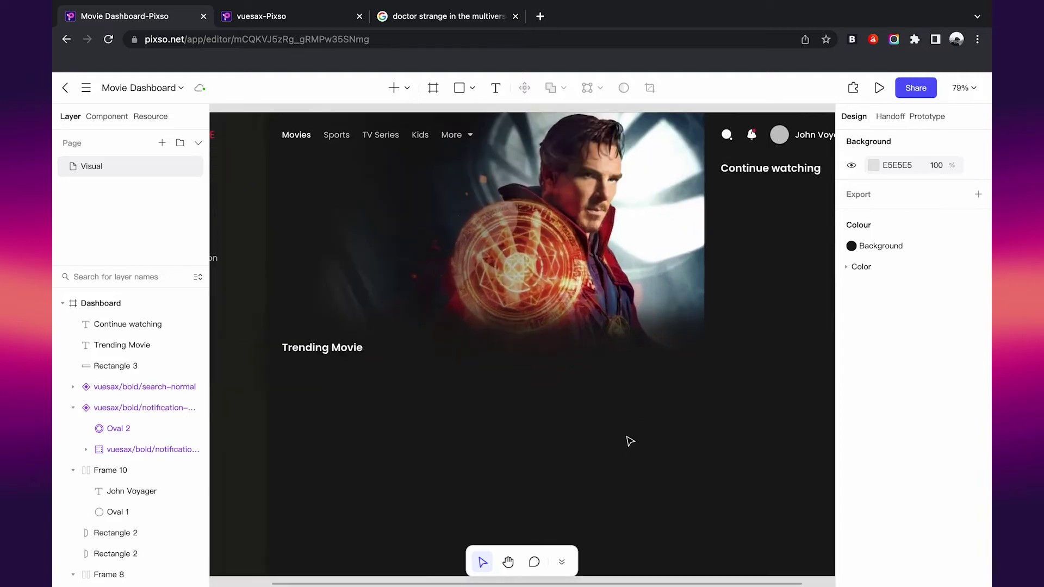
scroll(625, 443, "down", 1)
scroll(638, 359, "up", 3)
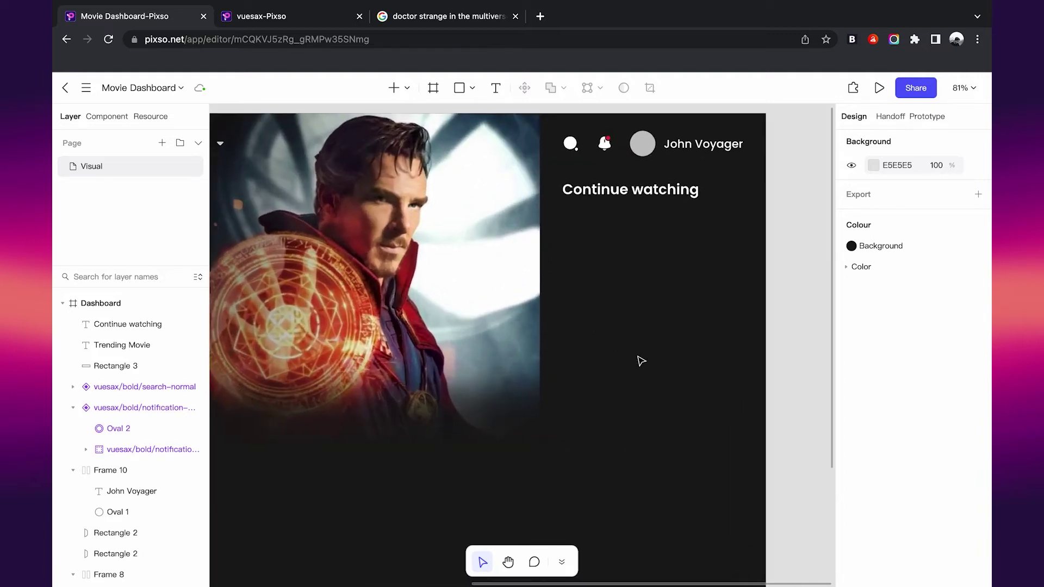
scroll(638, 359, "down", 2)
left_click(460, 90)
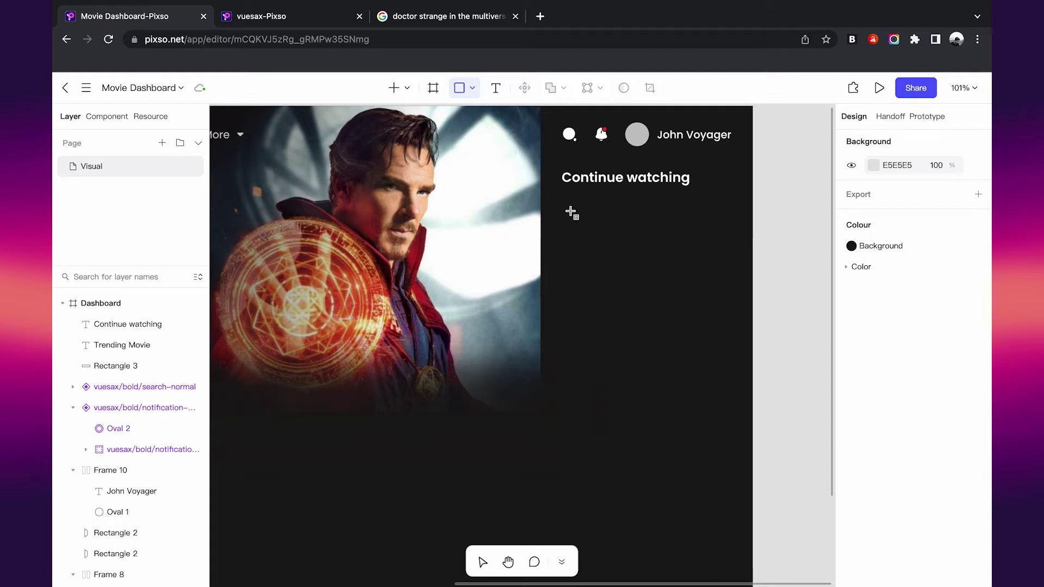
Step: Draw a grey card under Continue watching and size it to about 77×93
left_click_drag(570, 212, 629, 285)
left_click_drag(622, 243, 613, 231)
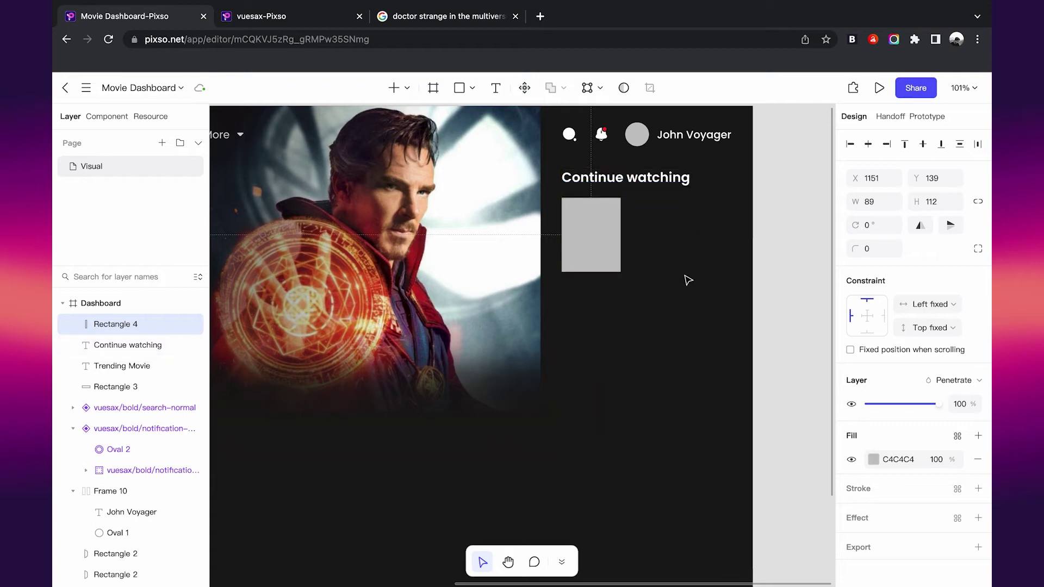
scroll(652, 275, "right", 1)
left_click_drag(605, 278, 596, 264)
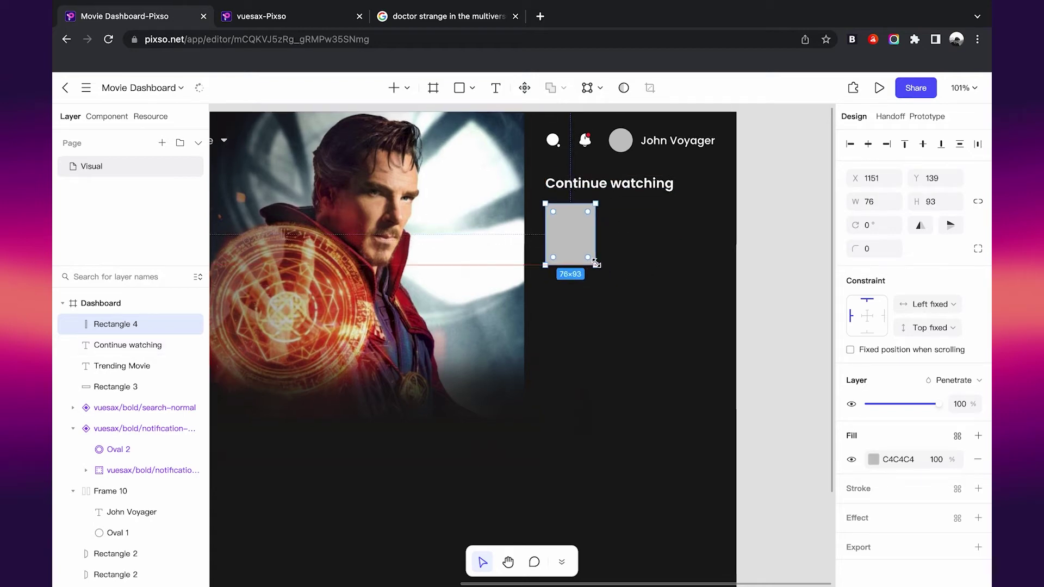
scroll(600, 280, "right", 2)
left_click(598, 279)
Step: Give the card a corner radius of 4 and a width of 75
left_click(541, 252)
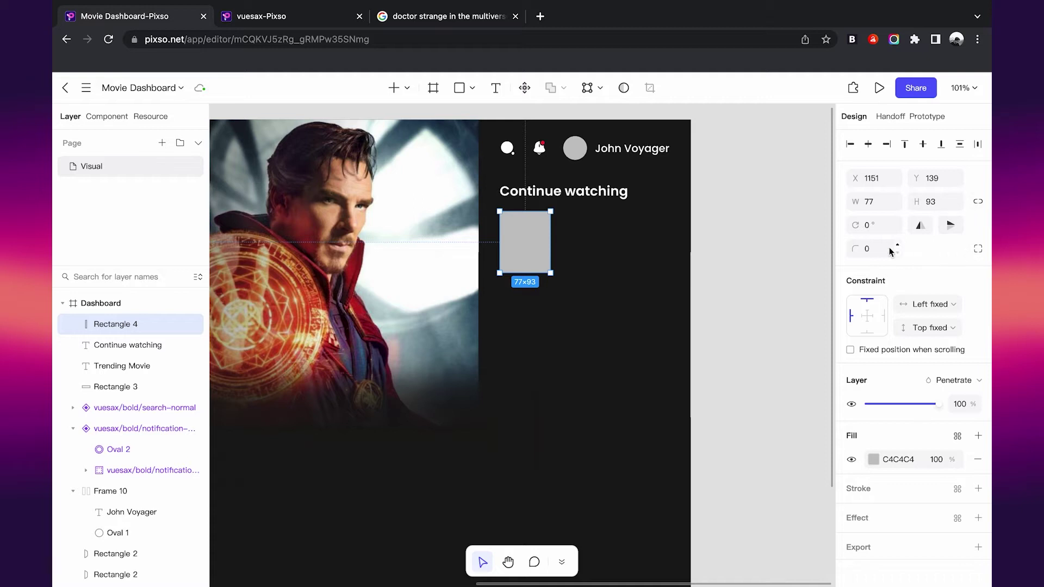
type("4")
key("Return")
left_click(754, 273)
left_click(543, 266)
type("75")
left_click(922, 203)
Step: Place a copy of the card below the Trending Movie heading
left_click(754, 272)
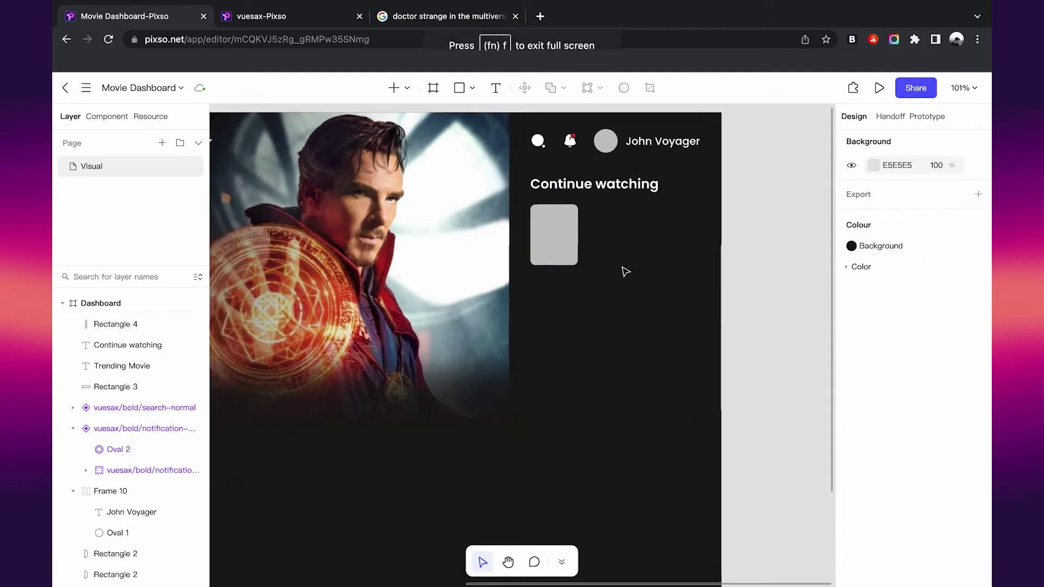
scroll(625, 270, "down", 5)
scroll(625, 270, "up", 2)
scroll(462, 365, "down", 1)
scroll(462, 366, "down", 2)
scroll(462, 366, "down", 1)
scroll(462, 366, "down", 2)
scroll(464, 367, "up", 2)
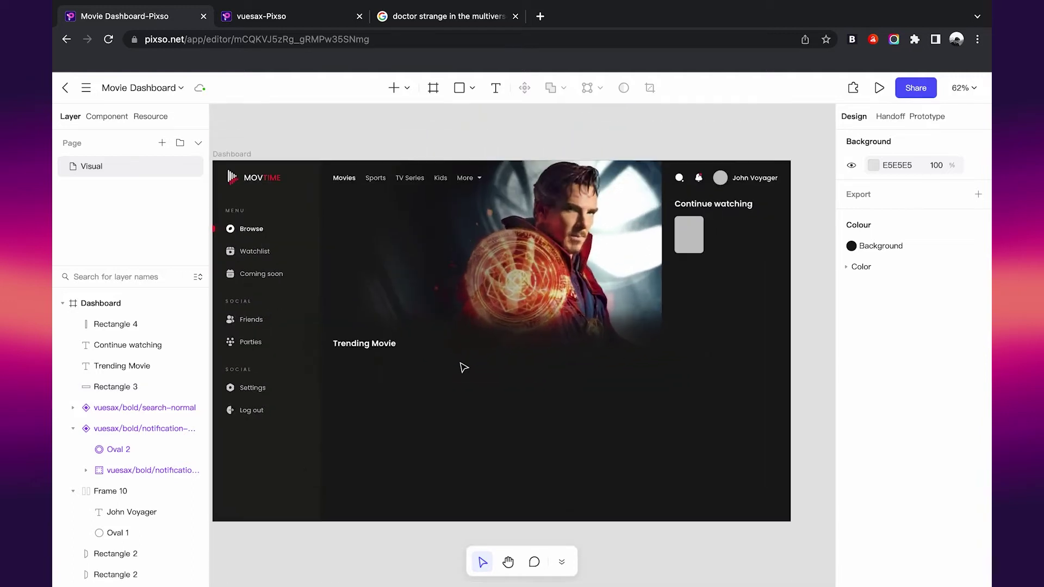
scroll(464, 369, "down", 1)
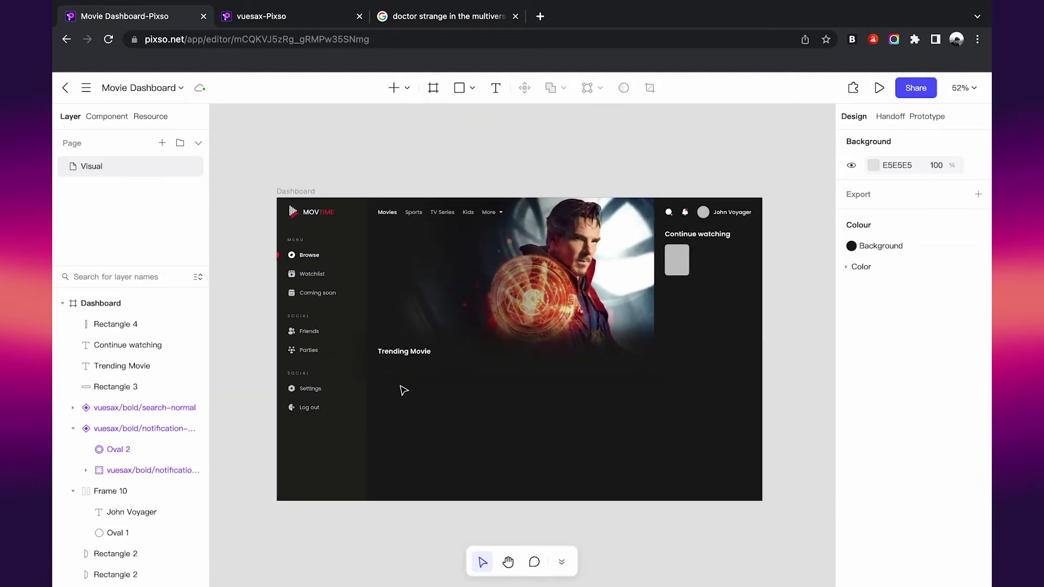
scroll(405, 387, "up", 2)
scroll(406, 386, "down", 1)
left_click_drag(790, 189, 396, 349)
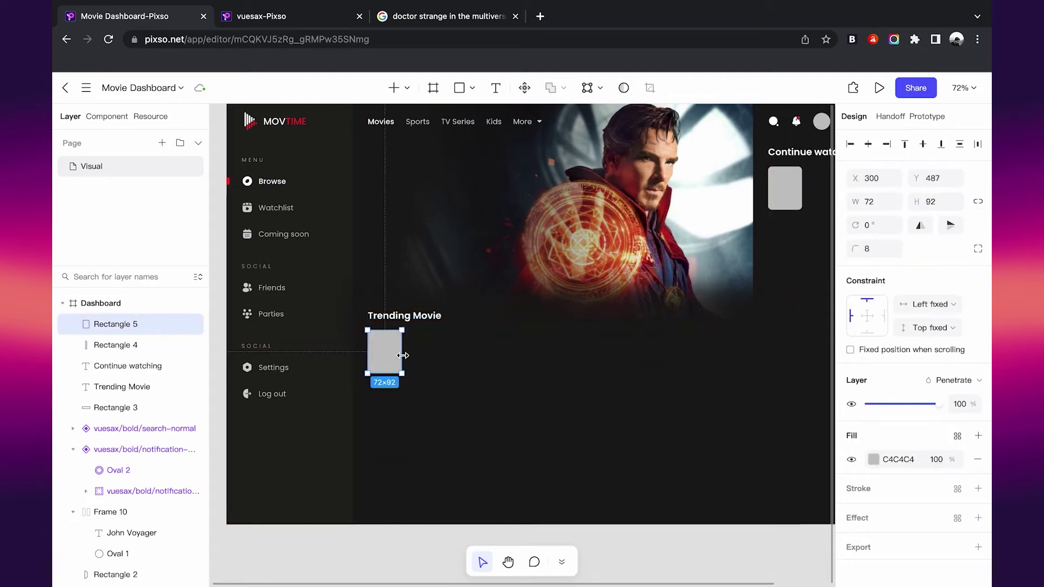
Step: Widen the Trending Movie card to 220 px and duplicate it into four cards
left_click_drag(401, 354, 471, 356)
left_click(443, 381)
mouse_move(442, 373)
left_mouse_down()
mouse_move(442, 394)
mouse_move(553, 371)
left_mouse_up()
key("ctrl+d")
key("ctrl+d")
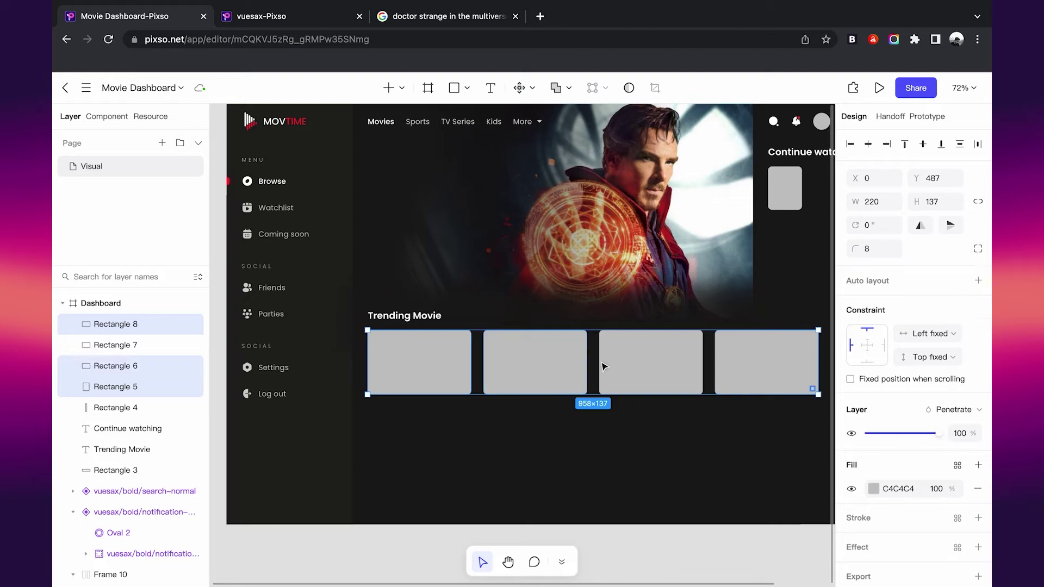
Step: Wrap the four cards in an auto layout with Fill container width
key("shift+a")
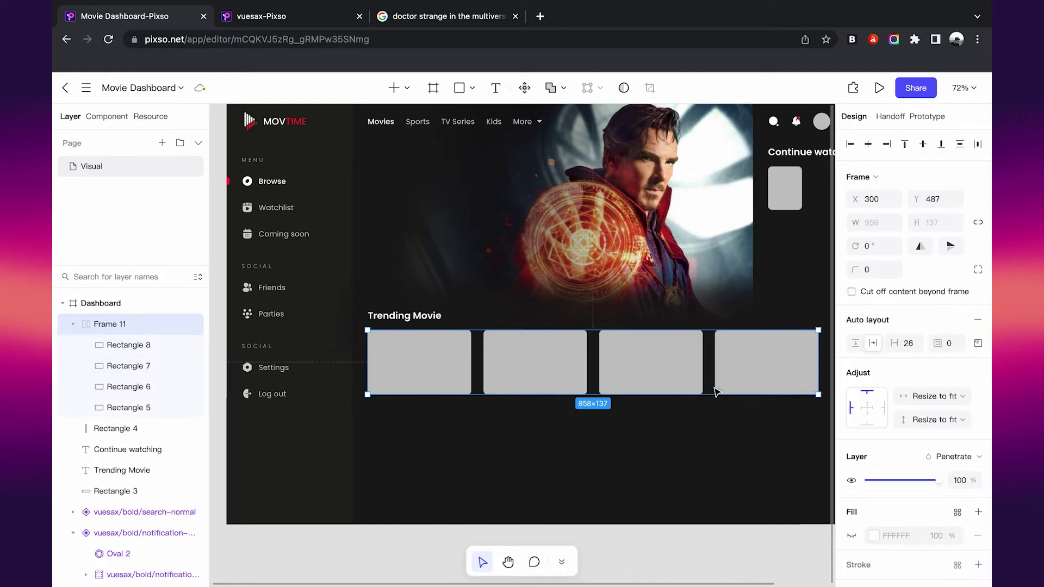
key("Return")
left_click(922, 336)
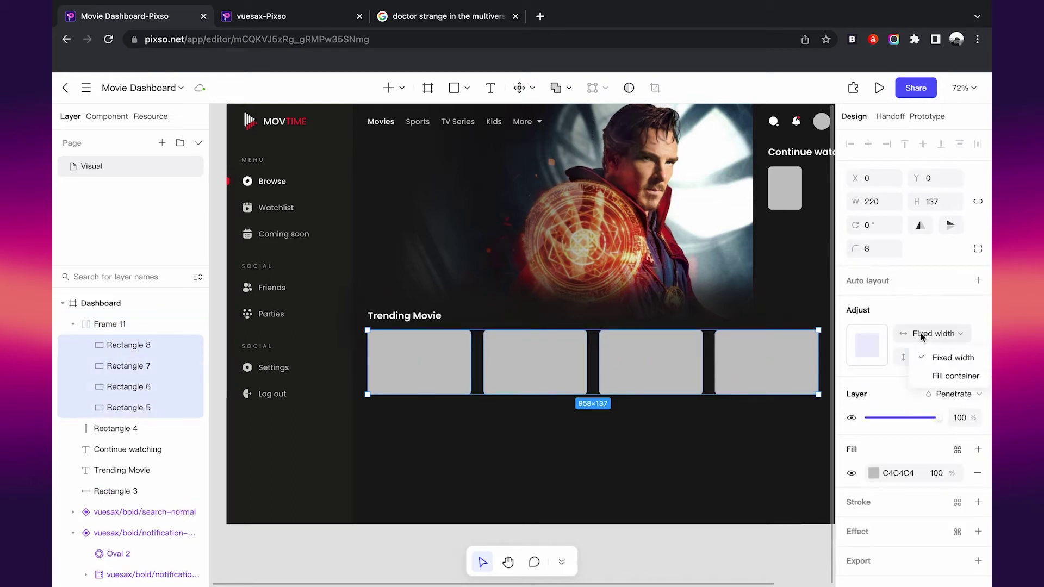
left_click(935, 376)
left_click(935, 357)
key("Escape")
Step: Narrow the card row to 819 wide with a 16 px gap
scroll(726, 441, "right", 2)
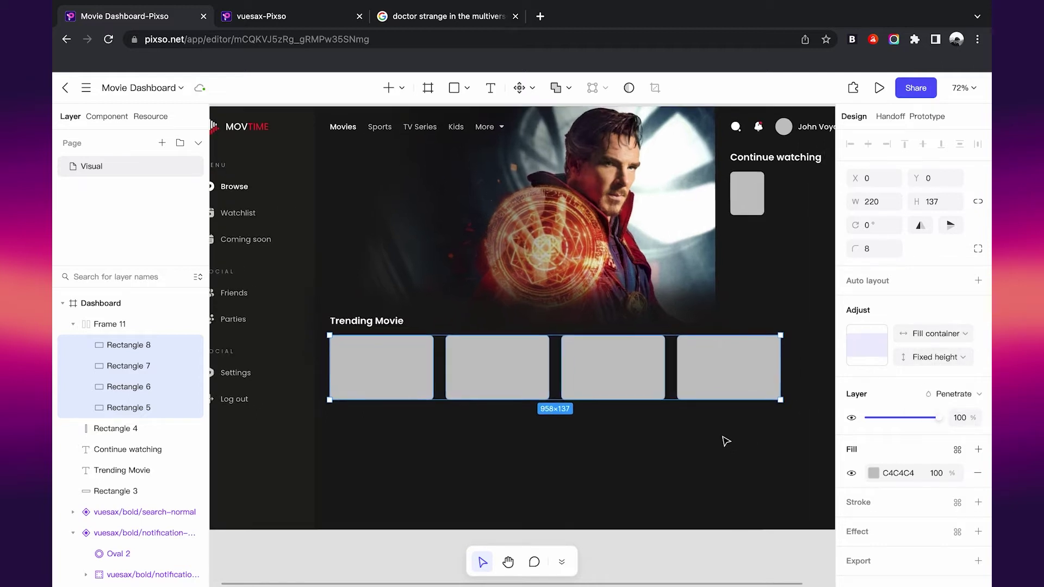
left_click(751, 381)
left_click_drag(782, 366, 715, 365)
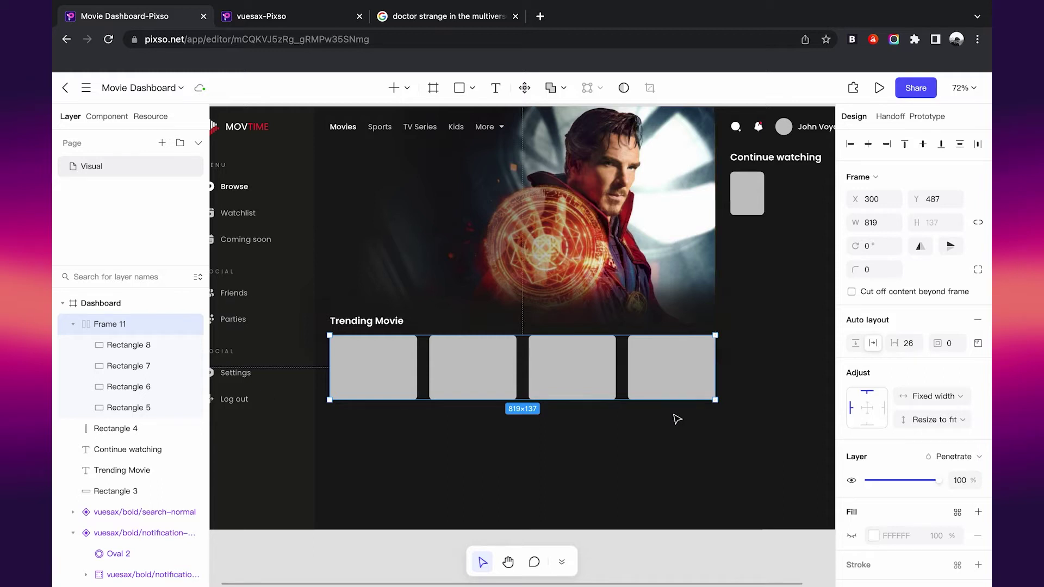
scroll(554, 434, "up", 3)
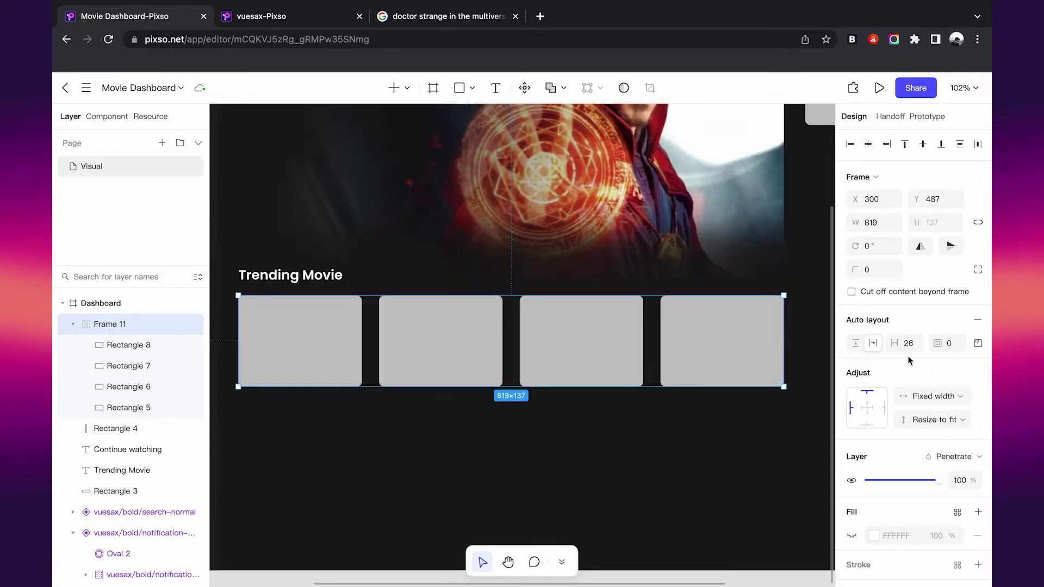
type("16")
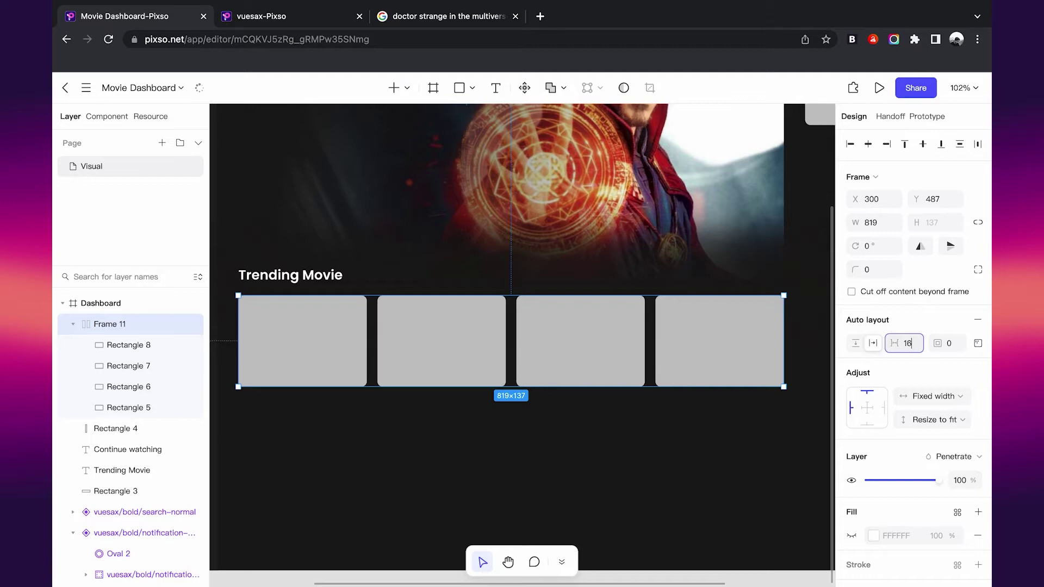
left_click(553, 434)
Step: Ungroup the card row frame into four separate cards
scroll(554, 433, "down", 5)
scroll(554, 433, "up", 2)
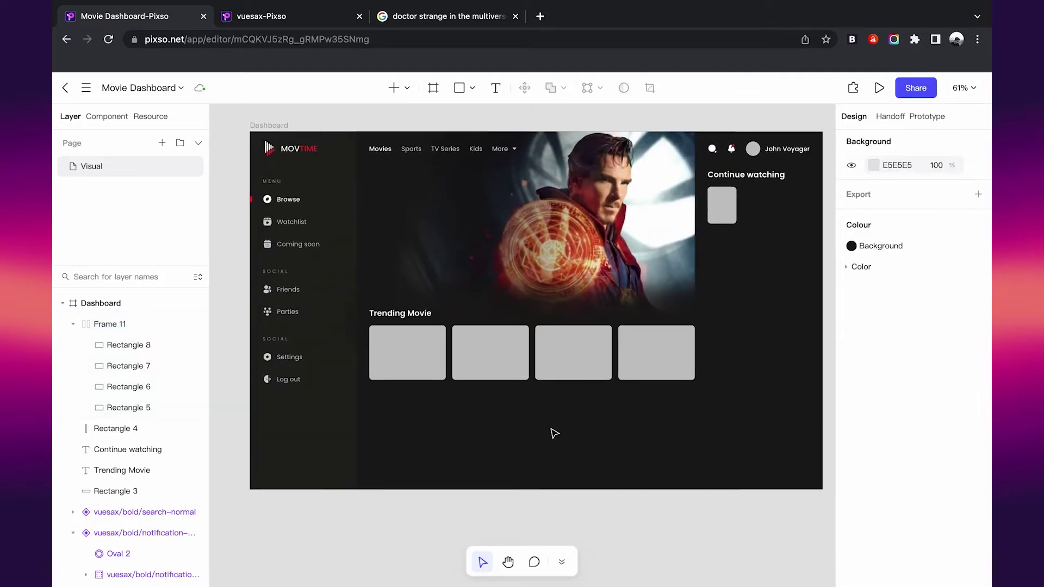
scroll(554, 433, "up", 2)
scroll(554, 433, "down", 3)
scroll(554, 433, "up", 1)
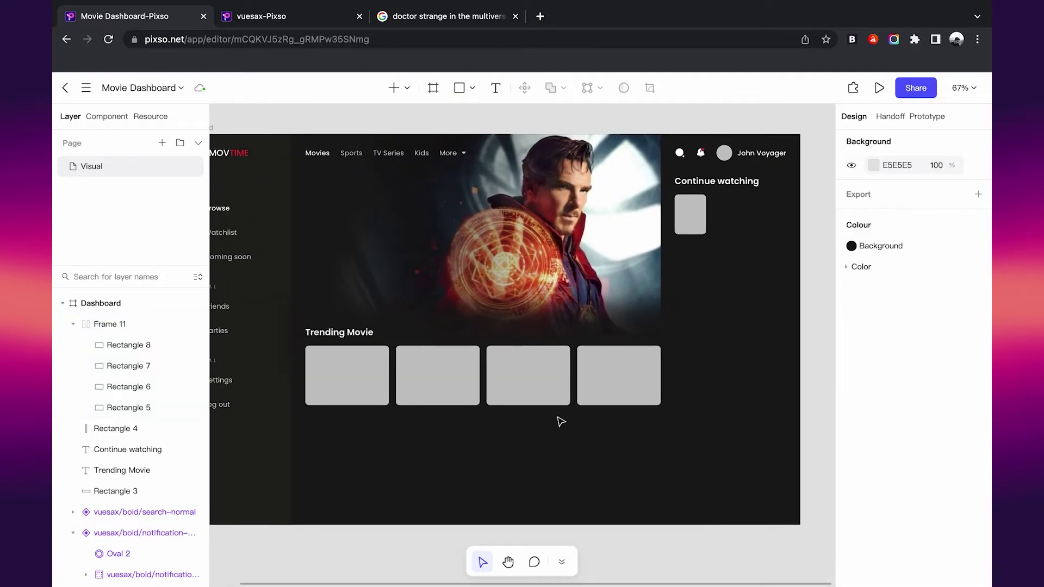
scroll(690, 296, "right", 2)
scroll(690, 296, "left", 1)
scroll(690, 296, "left", 1)
scroll(690, 296, "left", 2)
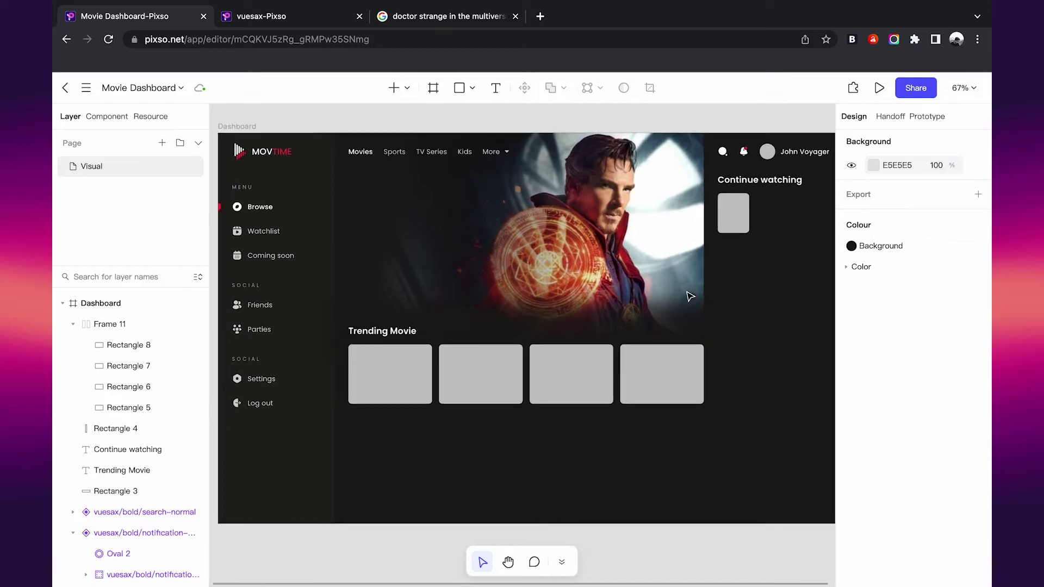
scroll(690, 296, "up", 2)
scroll(689, 296, "down", 3)
scroll(524, 391, "up", 3)
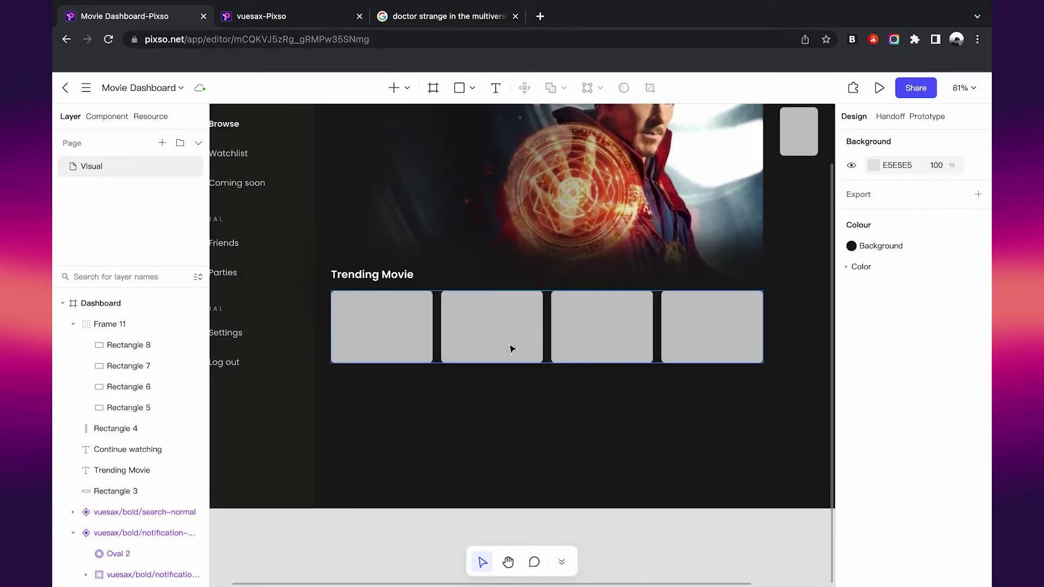
left_click(505, 328)
key("ctrl+shift+g")
left_click(501, 389)
Step: Select all four Trending Movie cards
scroll(500, 389, "up", 1)
scroll(503, 389, "up", 3)
scroll(500, 389, "down", 3)
scroll(500, 389, "up", 1)
scroll(610, 267, "up", 1)
scroll(612, 267, "up", 2)
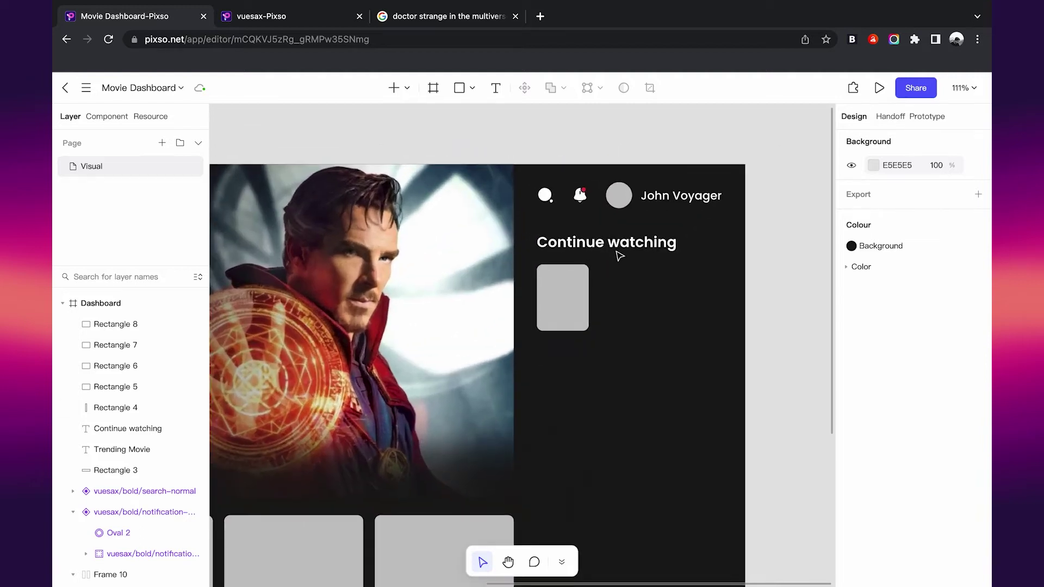
scroll(609, 272, "down", 1)
scroll(606, 275, "down", 2)
scroll(606, 278, "down", 1)
scroll(606, 278, "down", 1)
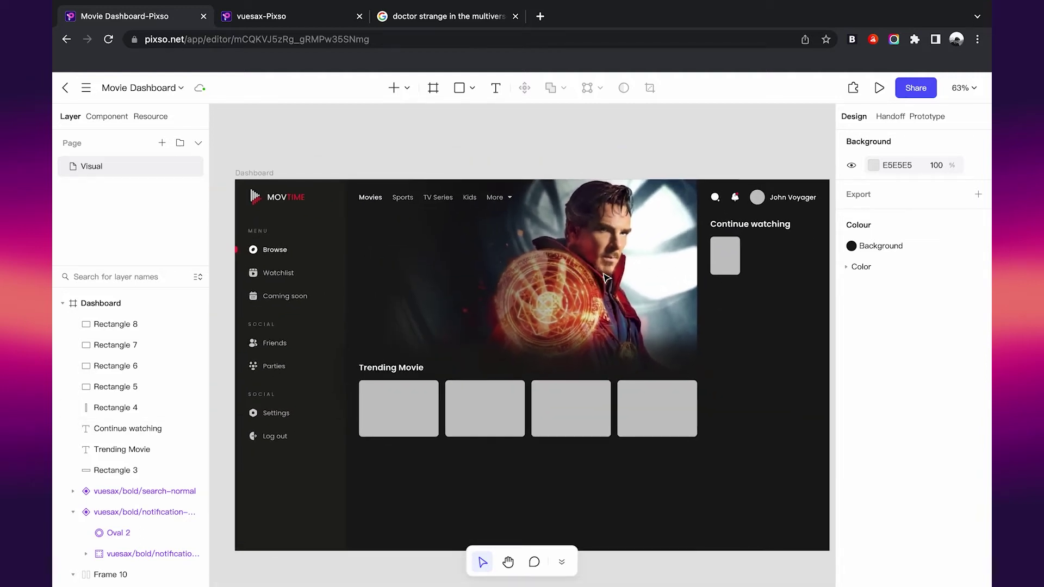
left_click_drag(351, 429, 778, 348)
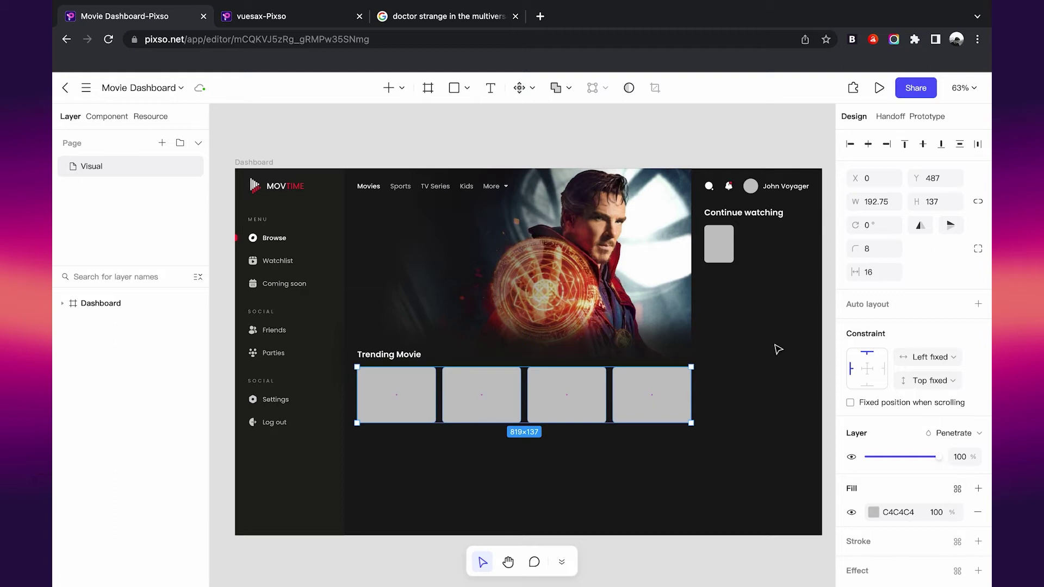
Step: Set the trending cards' corner radius to 4
left_click(867, 248)
type("4")
left_click(713, 240)
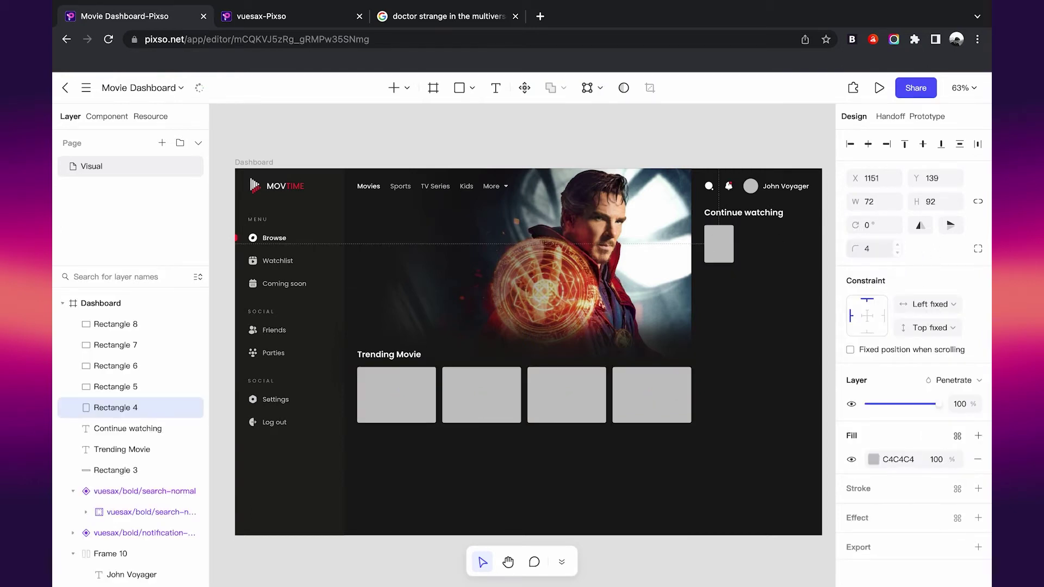
left_click(604, 159)
Step: Copy the Trending Movie heading into the hero as a 40 px Doctor Strange title
left_click(426, 354)
left_click_drag(426, 355, 433, 237)
scroll(426, 288, "up", 3)
double_click(424, 231)
type("Doctor Strange in the Multiverse of Madness")
key("Escape")
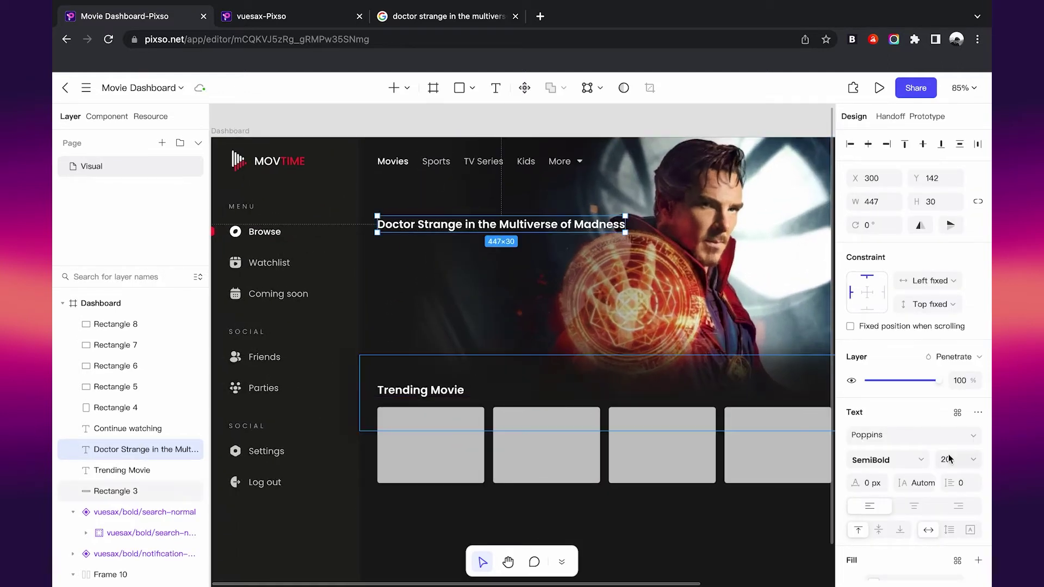
type("40")
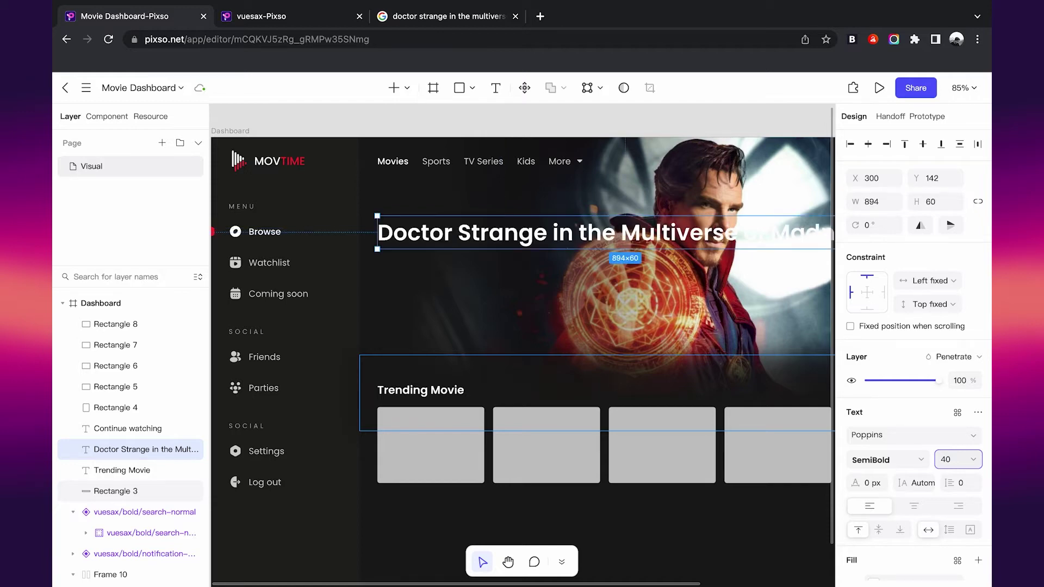
Step: Wrap the title onto two lines with auto height and nudge it higher
scroll(495, 503, "down", 3)
left_click_drag(809, 280, 608, 304)
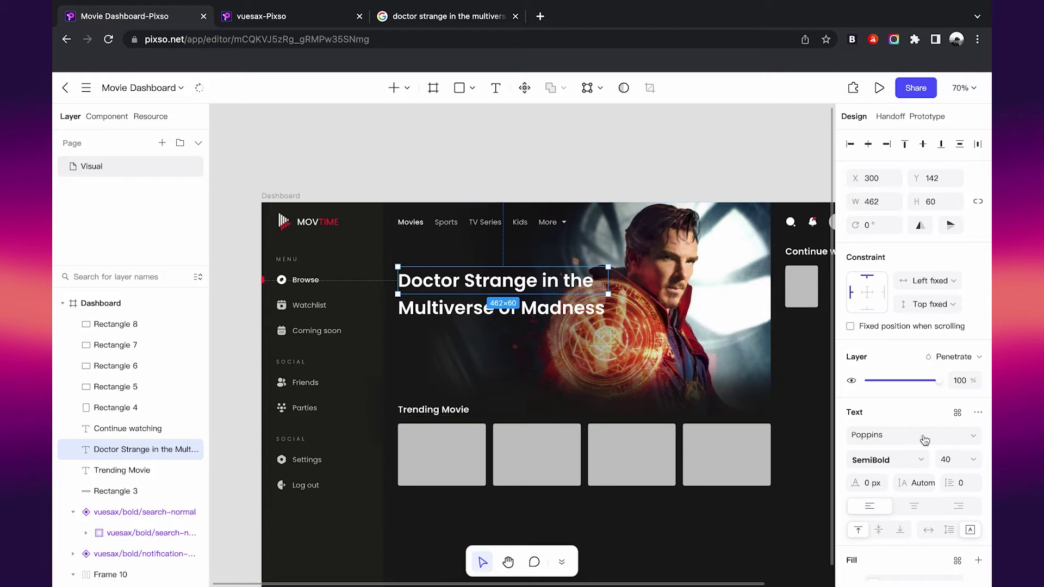
left_click(949, 530)
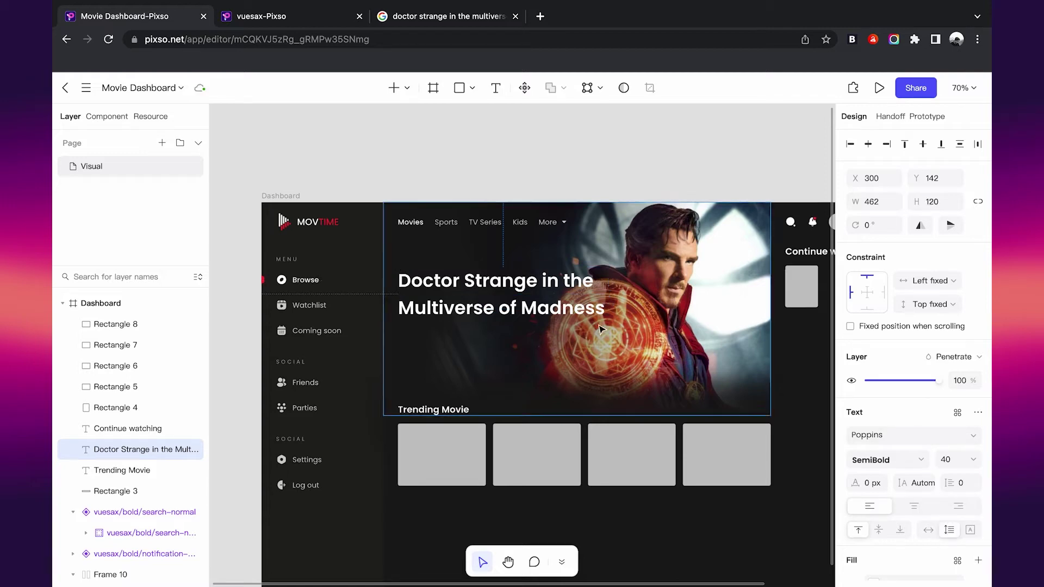
scroll(510, 296, "up", 3)
left_click_drag(491, 300, 490, 284)
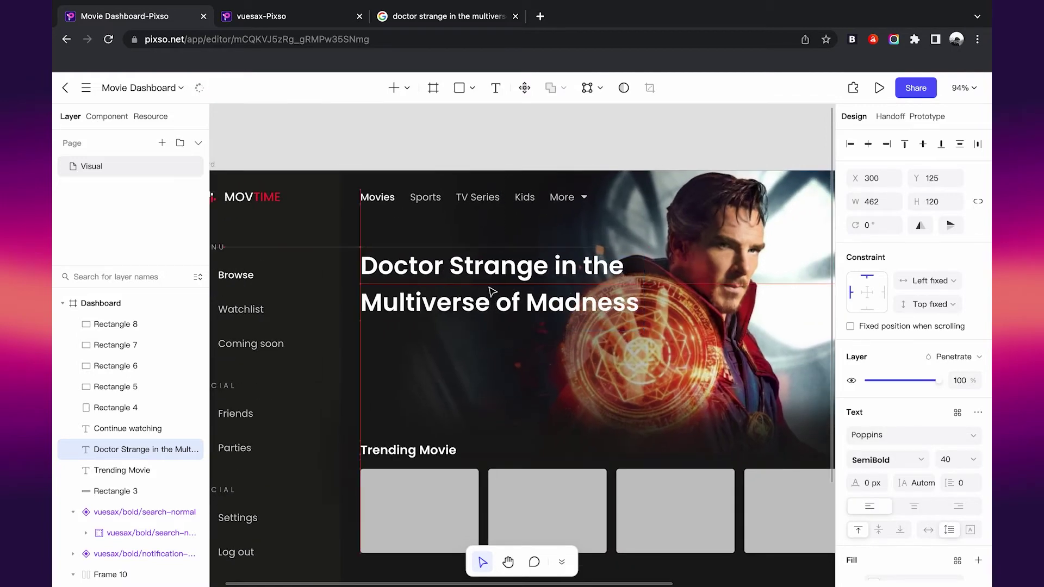
scroll(489, 285, "down", 3)
scroll(579, 165, "up", 1)
left_click(579, 166)
Step: Set the hero title's line height to 52
scroll(579, 165, "up", 1)
scroll(578, 166, "up", 1)
scroll(578, 166, "down", 1)
scroll(579, 166, "up", 1)
left_click(544, 288)
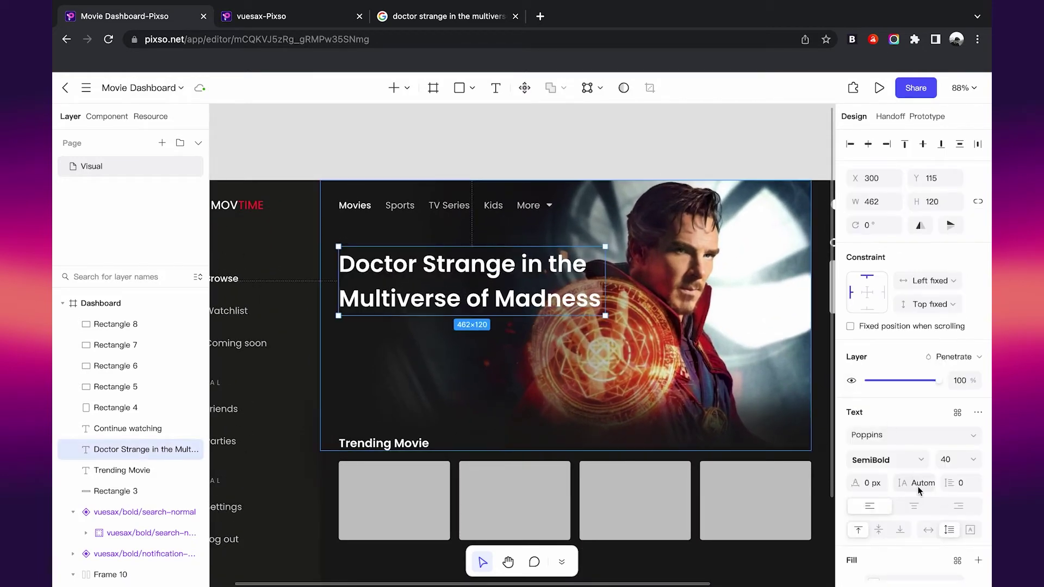
type("52")
key("Return")
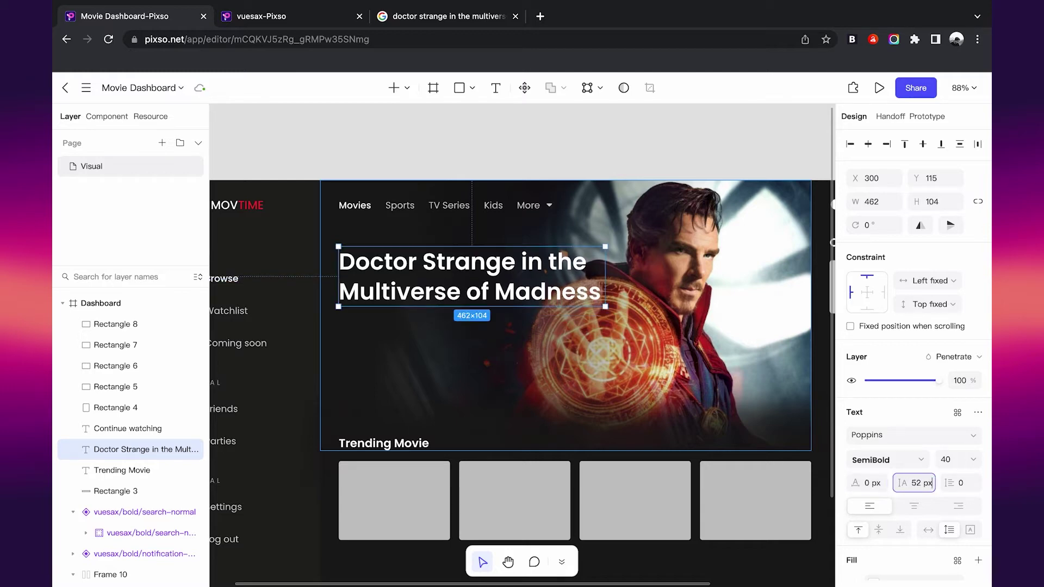
key("Escape")
scroll(444, 374, "up", 3)
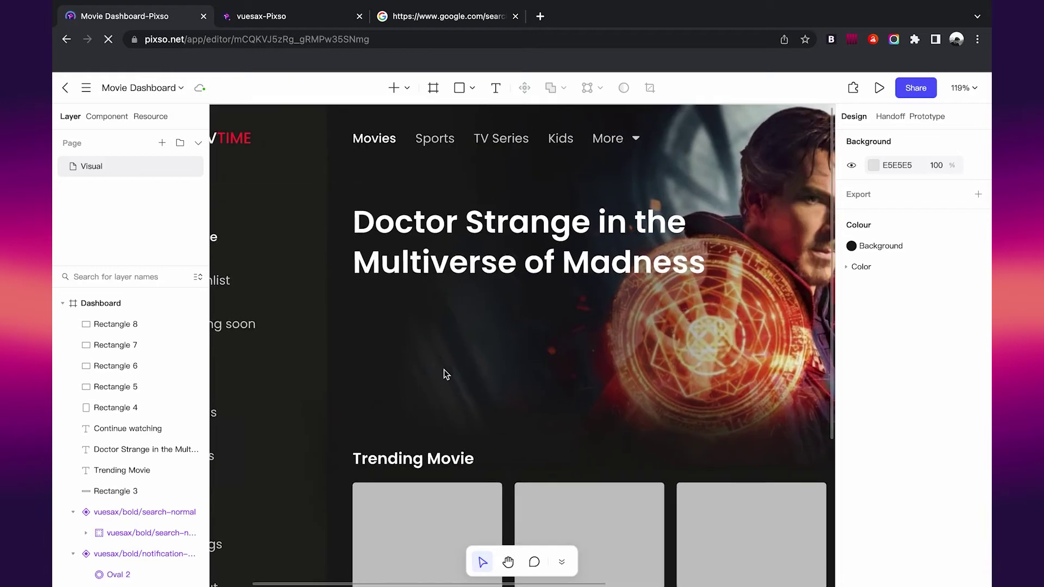
Step: Copy the Sports nav label below the title at 12 px font size
left_click_drag(437, 142, 379, 318)
type("26")
key("Return")
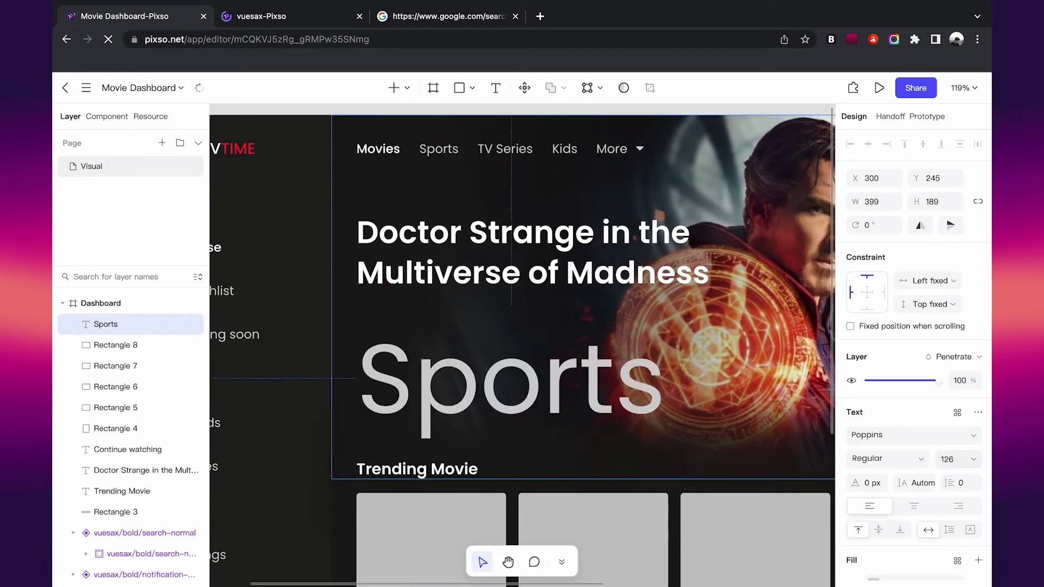
key("BackSpace")
key("Return")
scroll(452, 335, "up", 3)
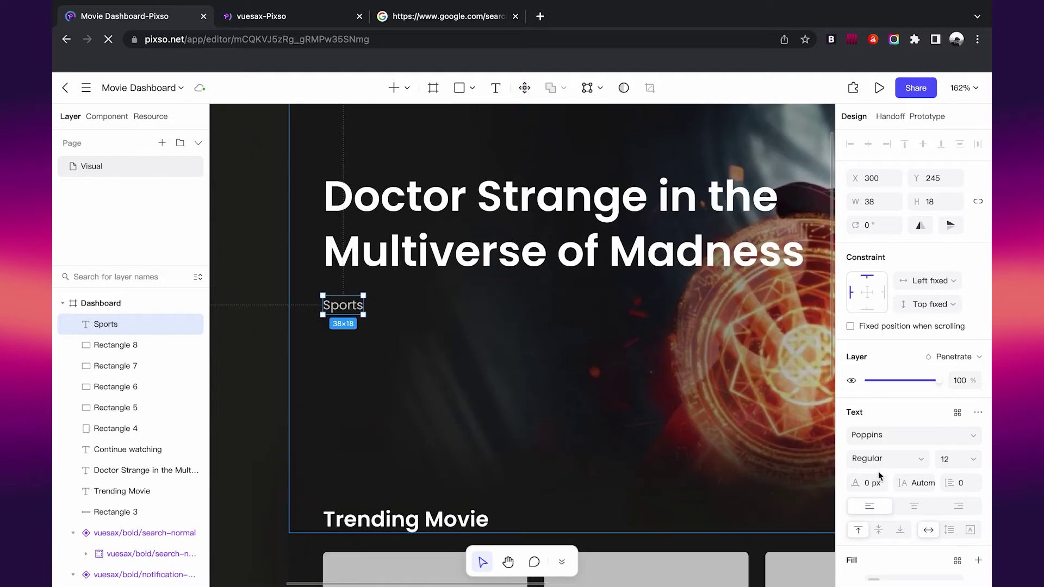
scroll(878, 472, "down", 3)
scroll(345, 296, "up", 3)
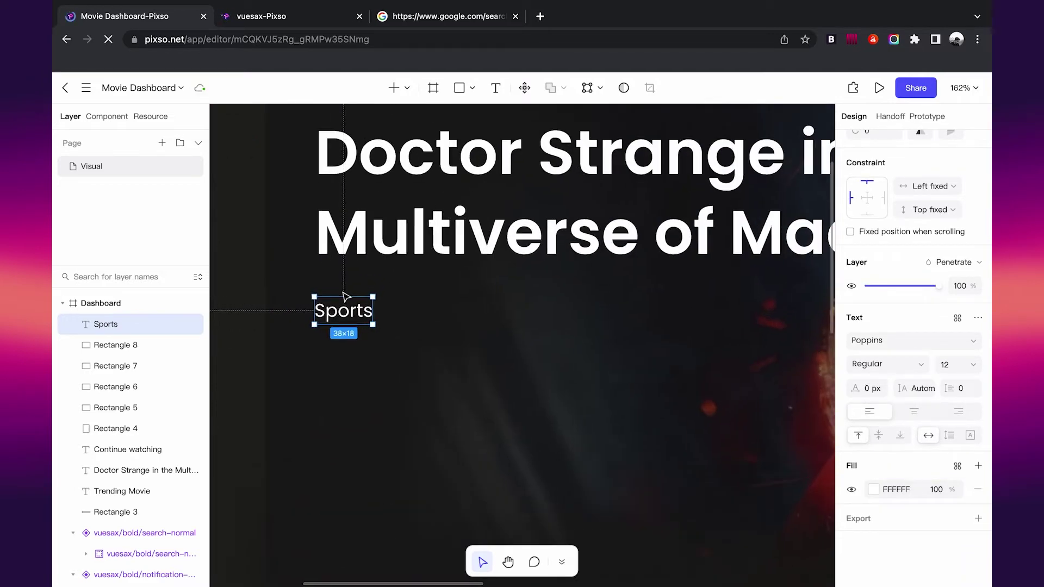
Step: Wrap Sports in an auto-layout frame with 6 px vertical, 12 px horizontal padding
key("shift+a")
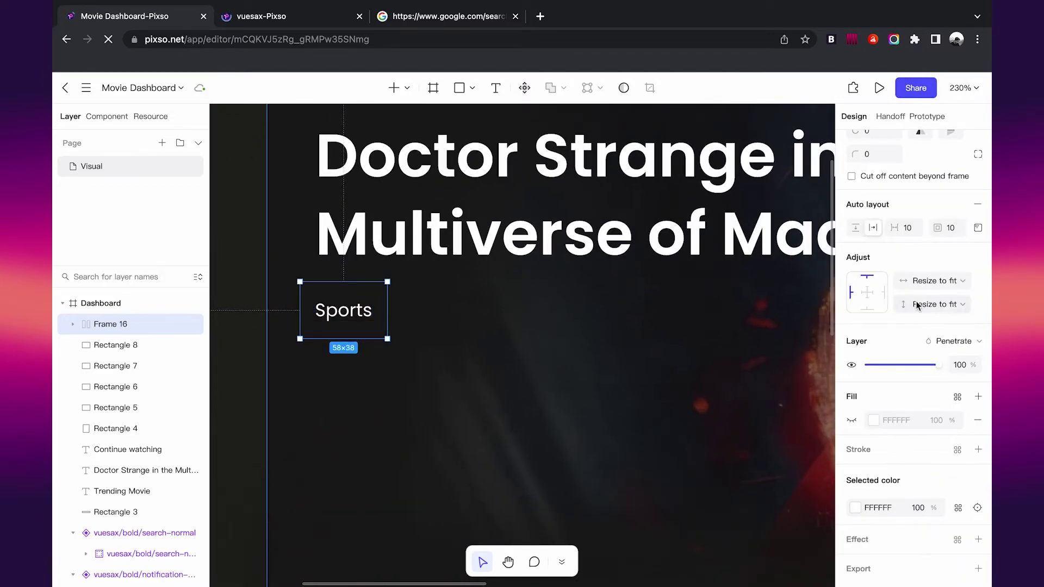
left_click(978, 228)
type("6")
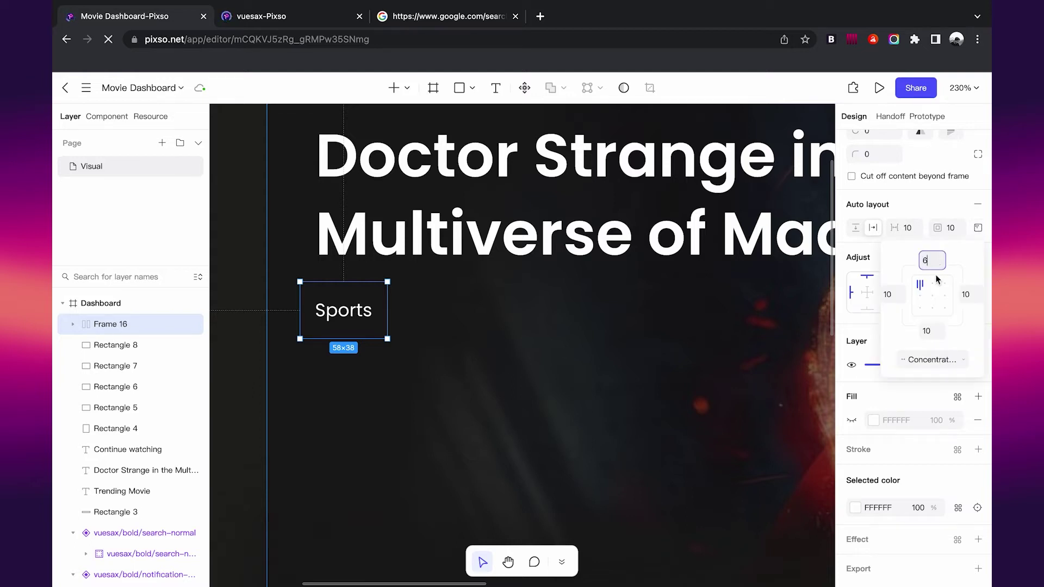
left_click(925, 331)
type("6")
key("Return")
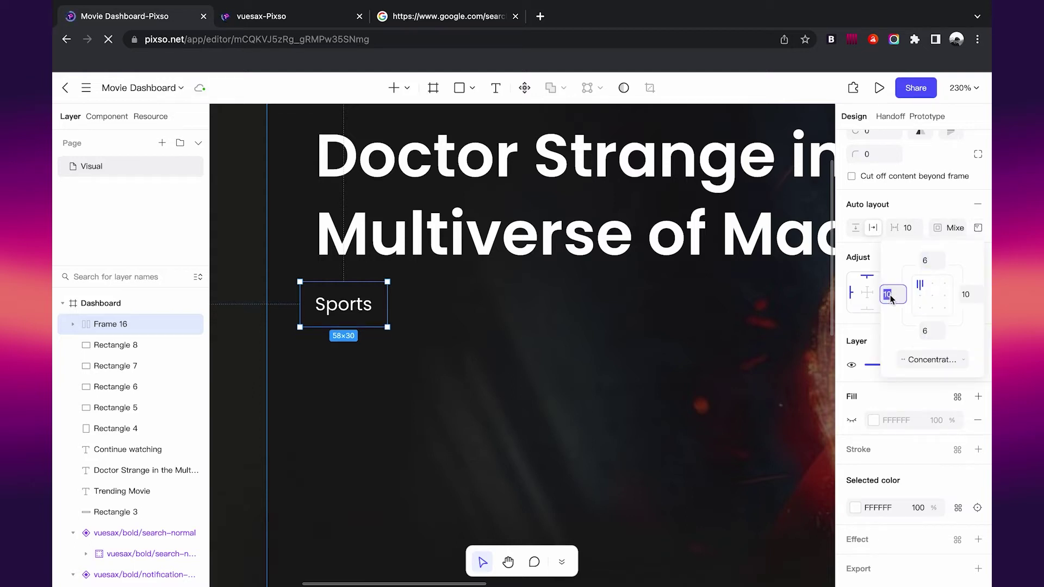
type("12")
key("Tab")
type("12")
key("Return")
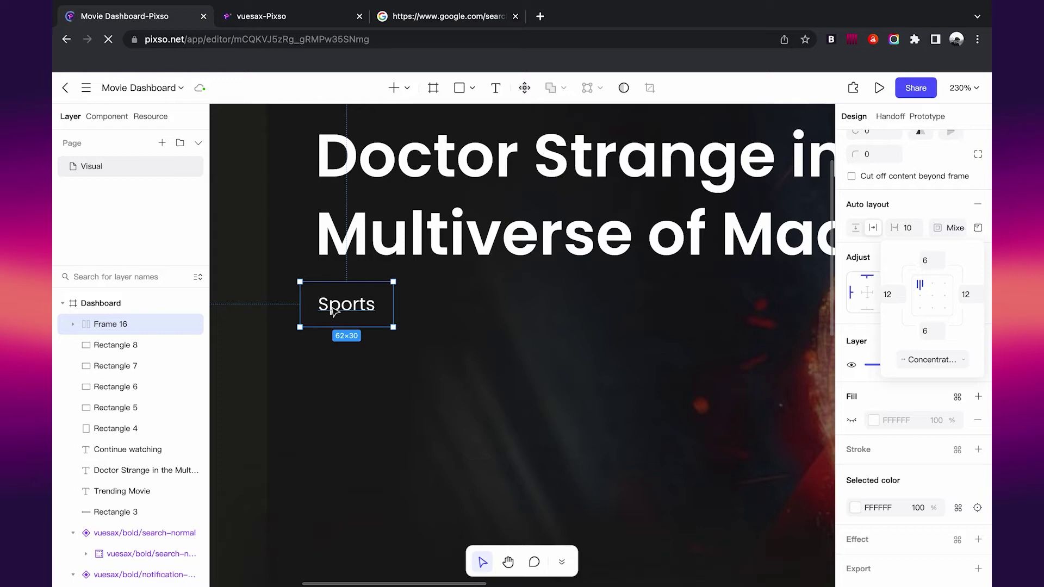
Step: Align the Sports label's left edge with the hero title
left_click_drag(388, 294, 398, 295)
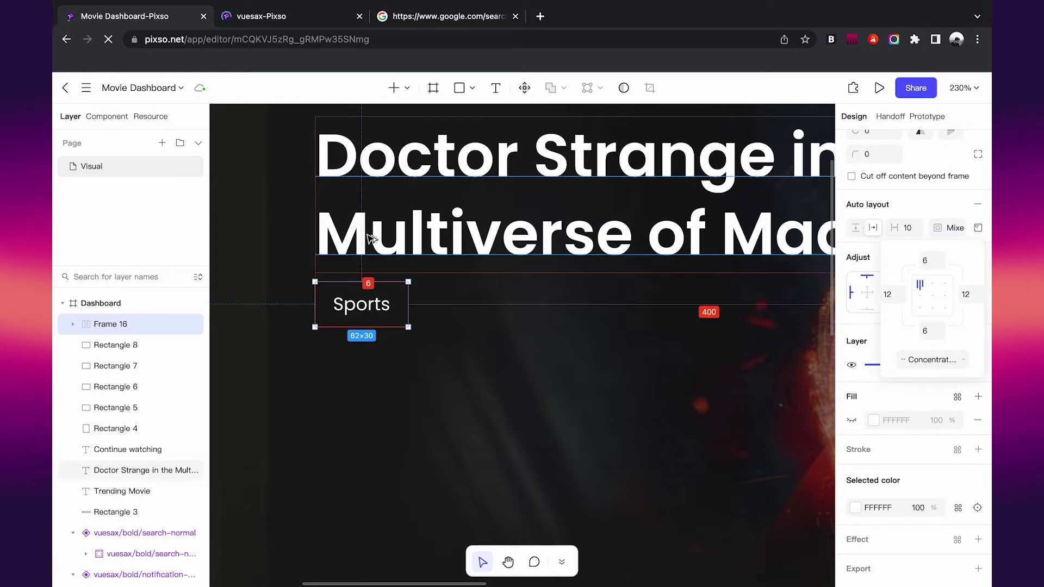
scroll(430, 241, "down", 3)
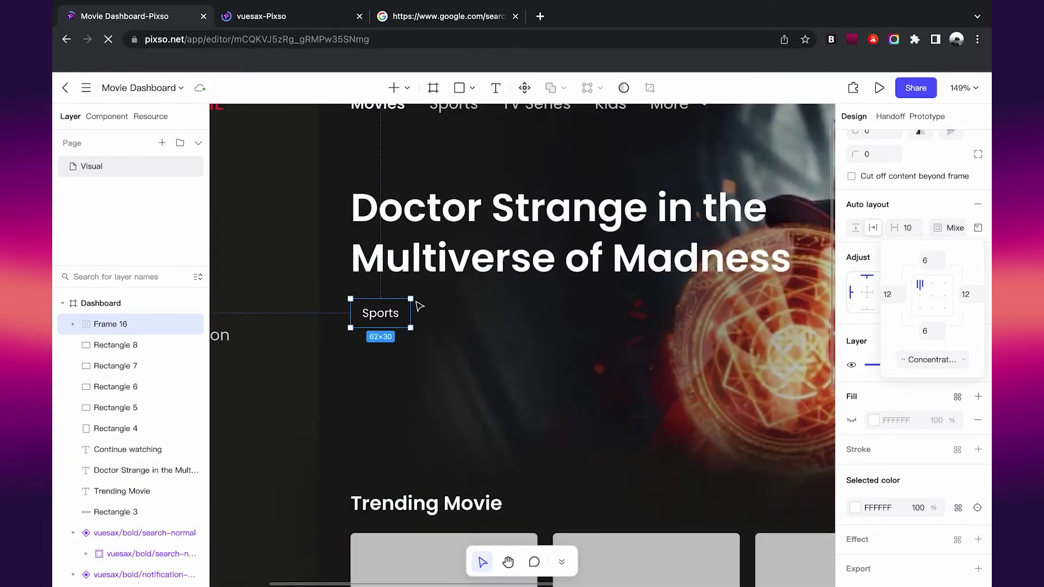
scroll(429, 240, "up", 2)
scroll(875, 220, "up", 2)
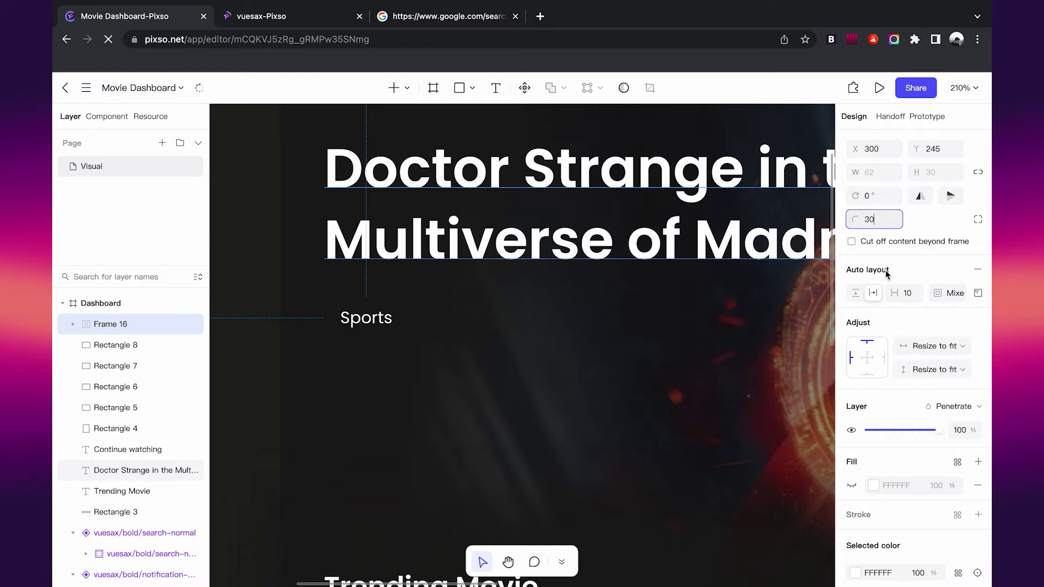
scroll(947, 393, "down", 2)
Step: Give the Sports pill a 10% white linear-gradient fill with one stop at 100%
left_click(851, 382)
left_click(933, 389)
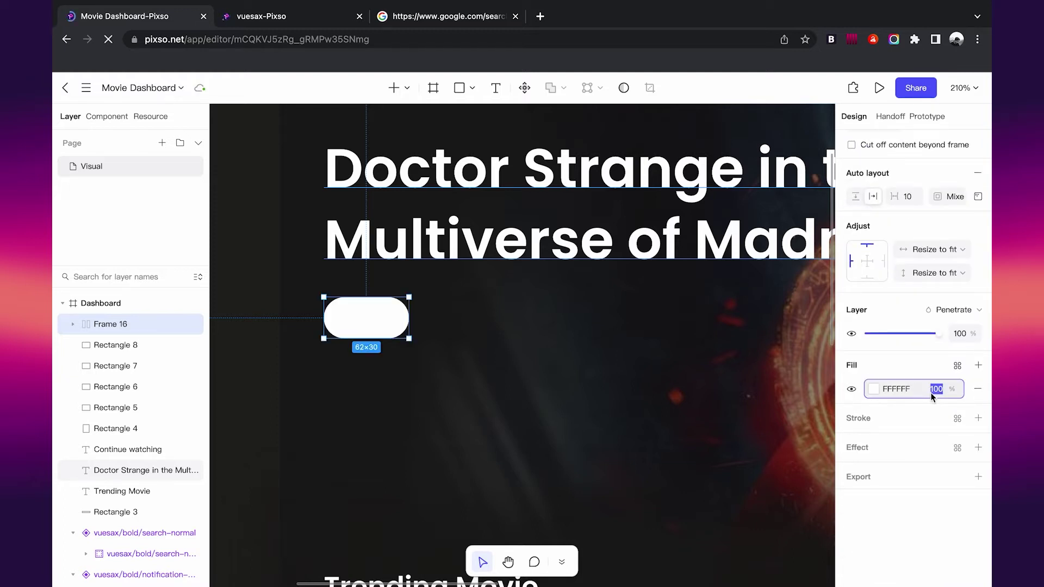
type("01")
type("10")
key("Return")
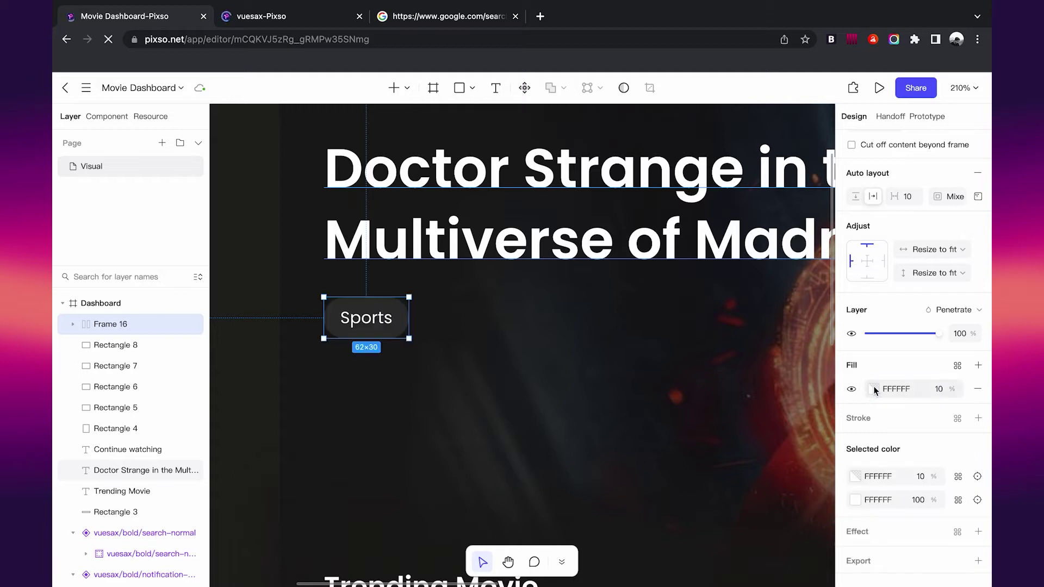
left_click(873, 389)
left_click(735, 261)
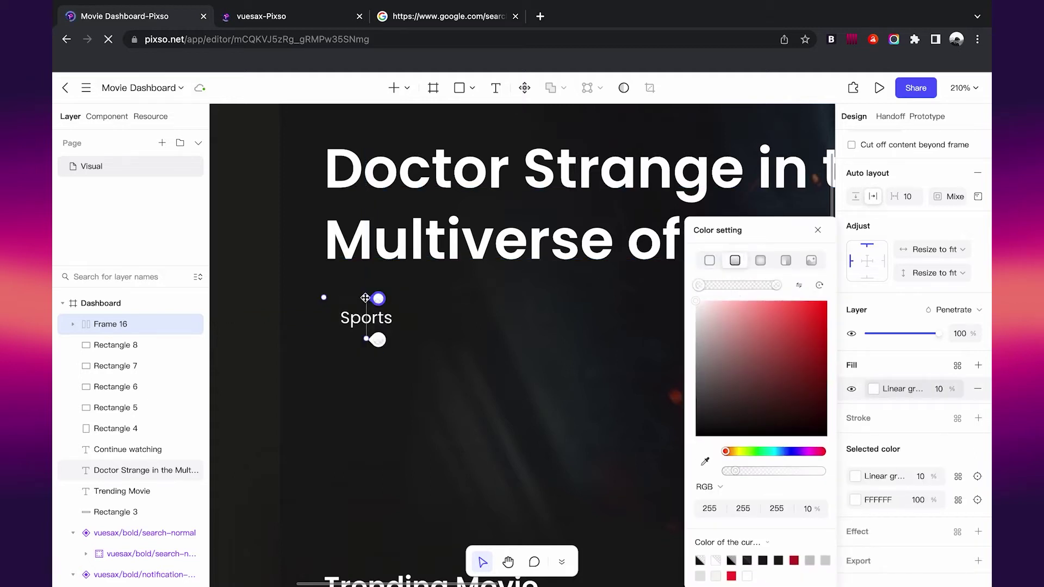
mouse_move(365, 297)
left_mouse_down()
mouse_move(328, 335)
mouse_move(411, 300)
left_mouse_up()
left_click(809, 508)
type("100")
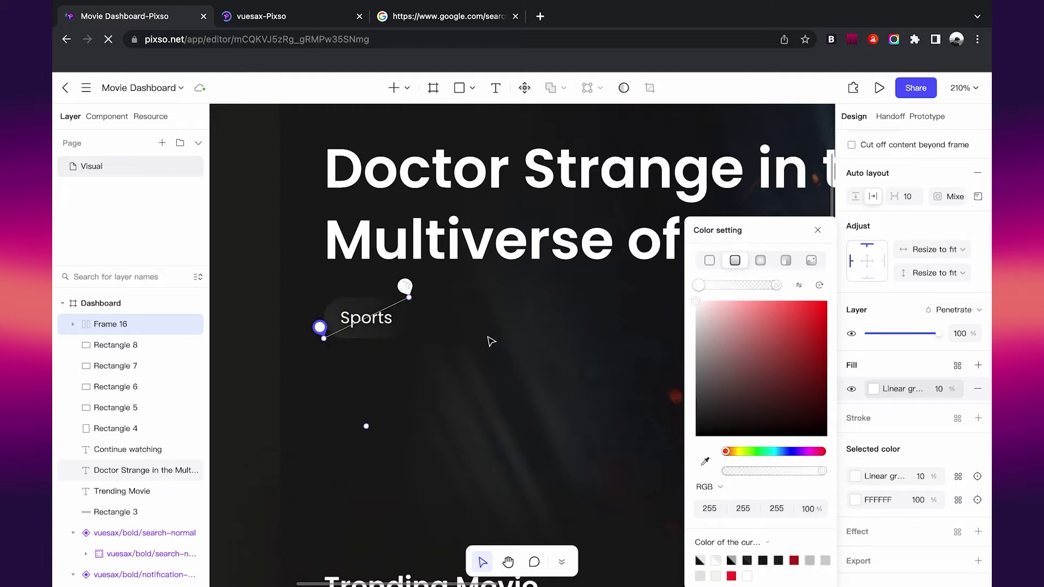
left_click(818, 230)
scroll(914, 439, "down", 2)
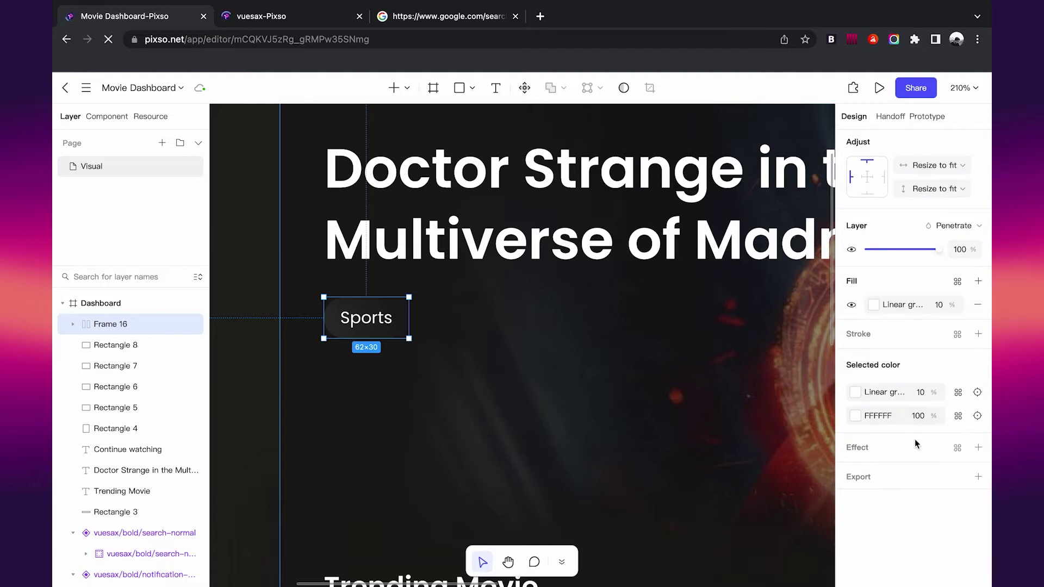
Step: Add a background blur of 5 to the Sports pill
left_click(978, 447)
left_click(909, 470)
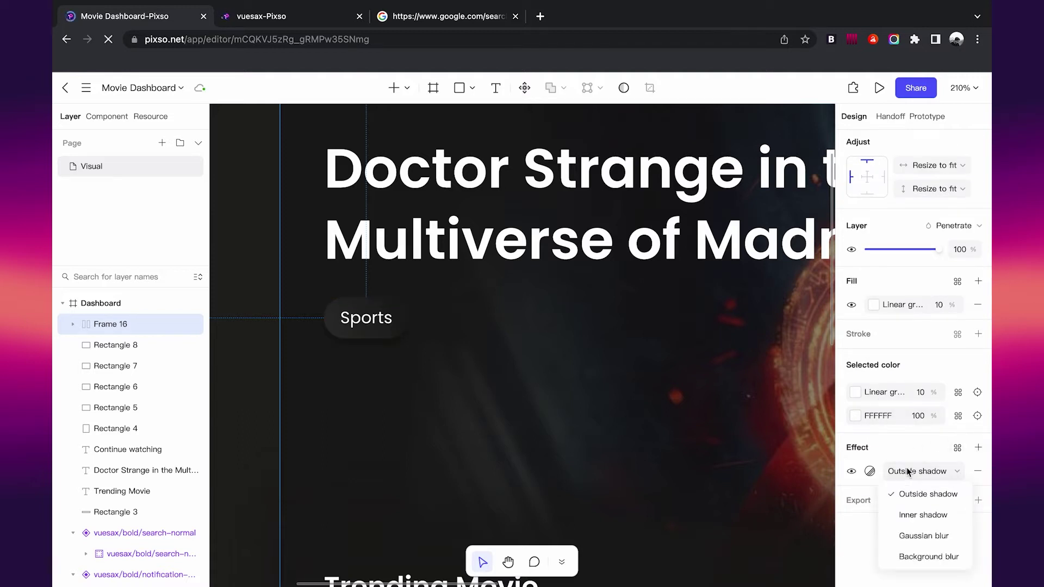
left_click(906, 555)
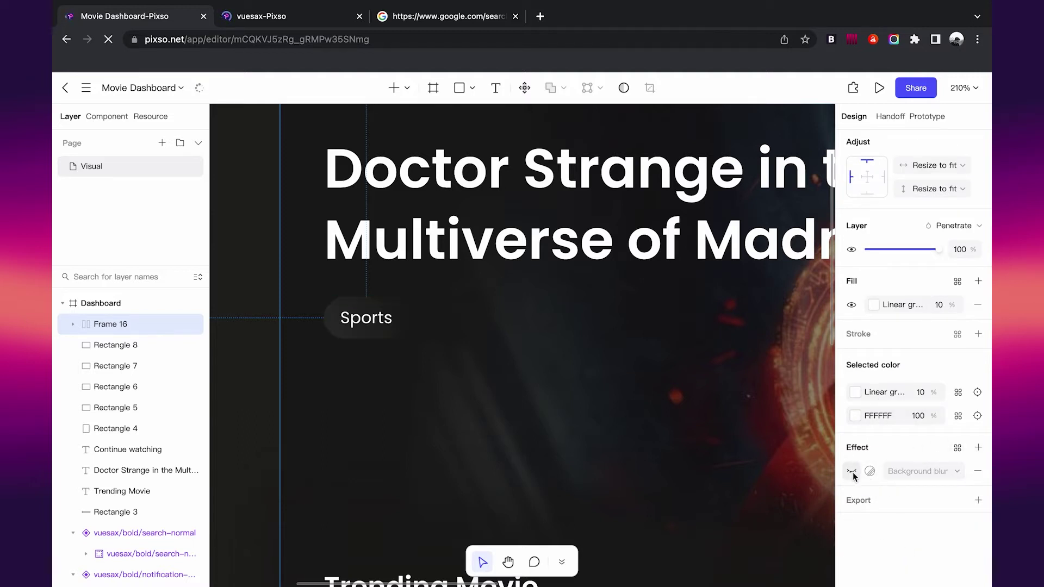
left_click(870, 470)
left_click(731, 501)
type("5")
key("Escape")
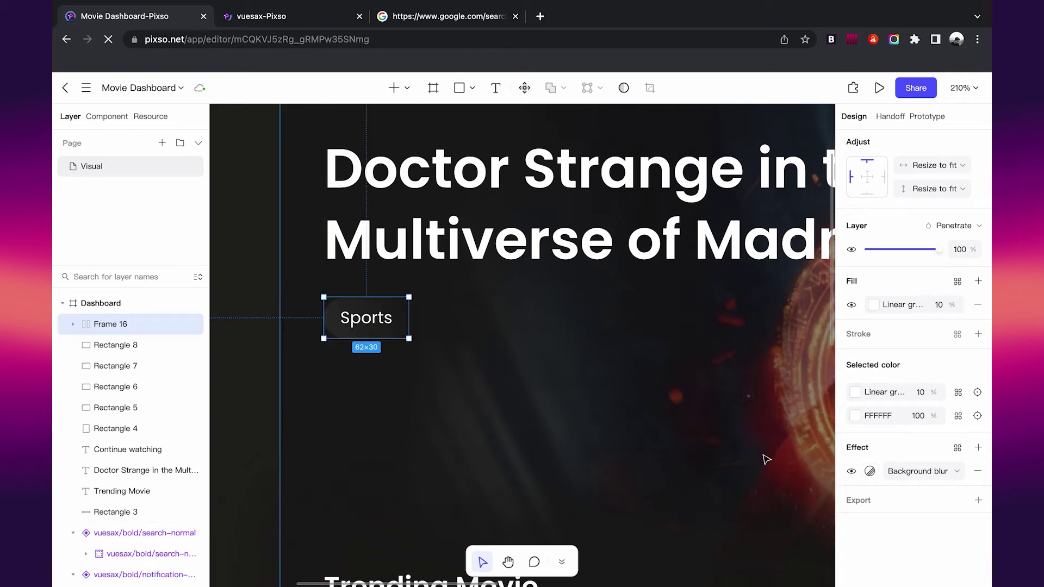
scroll(438, 361, "up", 3)
Step: Add a white linear-gradient outline angled to the upper right, at 80% opacity
left_click(977, 335)
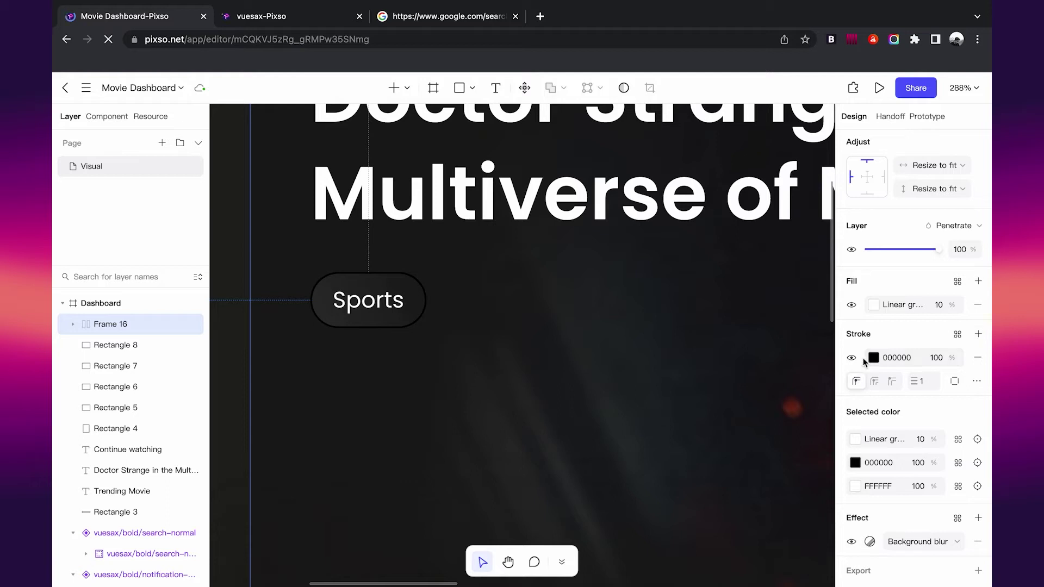
left_click(873, 358)
left_click(735, 259)
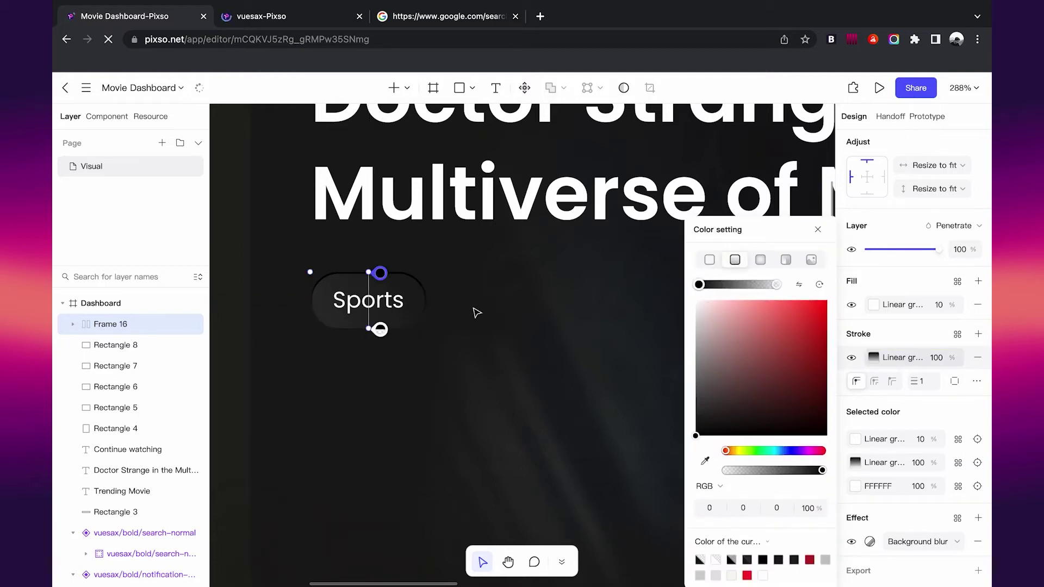
left_click_drag(367, 272, 551, 174)
left_click_drag(368, 328, 290, 340)
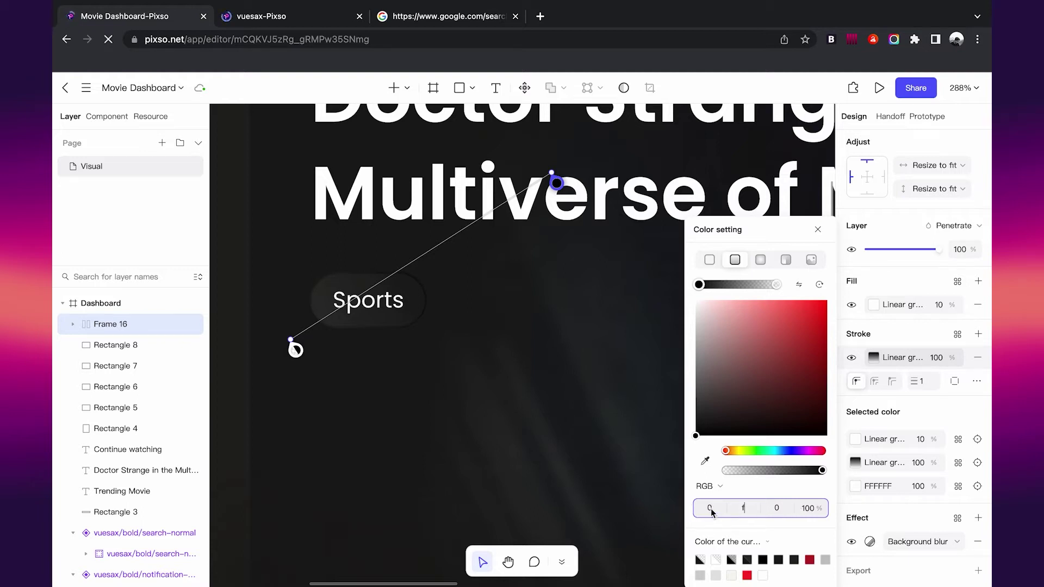
left_click(293, 348)
left_click_drag(712, 333, 674, 283)
left_click(817, 229)
double_click(935, 357)
type("80")
key("Return")
scroll(508, 277, "up", 2)
key("Return")
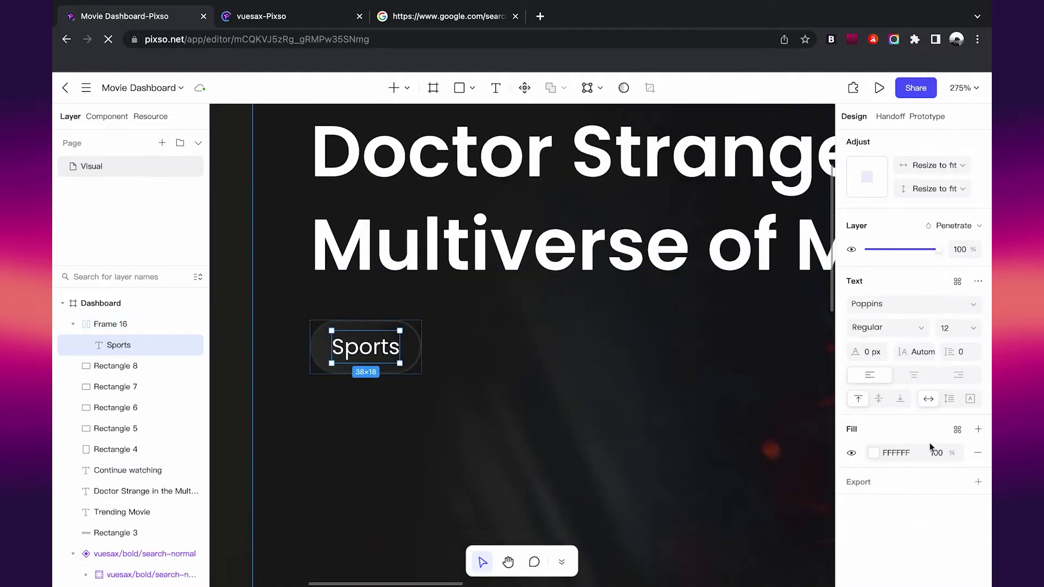
Step: Relabel the chip 'Action', duplicate it and wrap both in a tight-gap auto-layout row
key("Return")
type("Action")
left_click(419, 345)
key("ctrl+d")
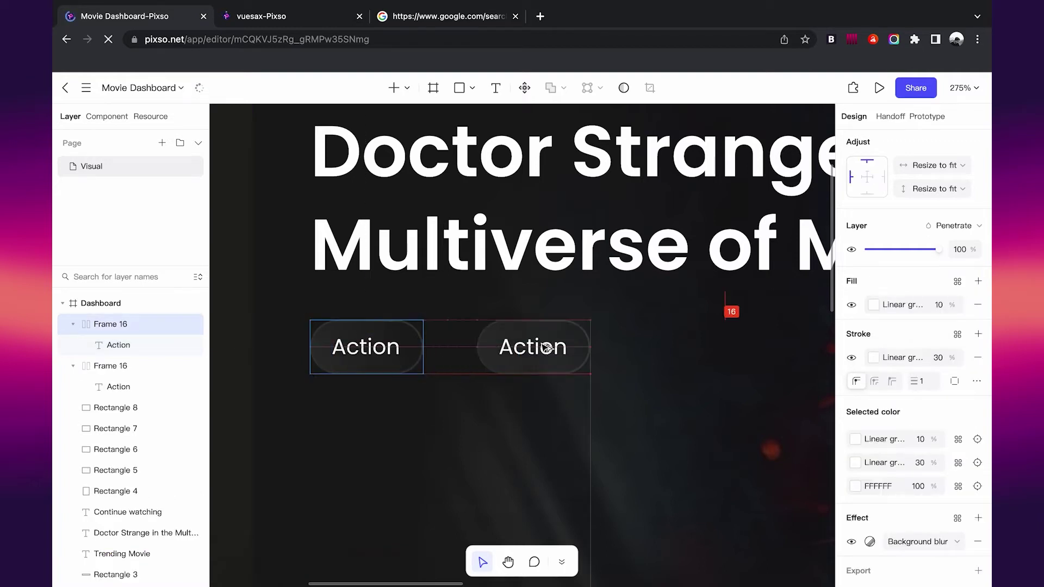
left_click(423, 346, "shift")
key("shift+a")
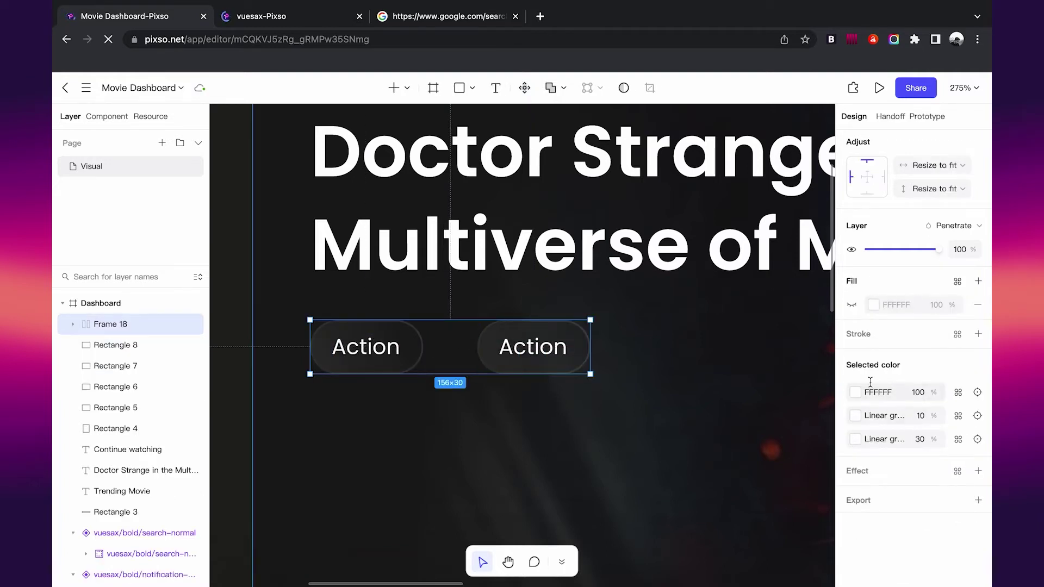
scroll(872, 382, "down", 1)
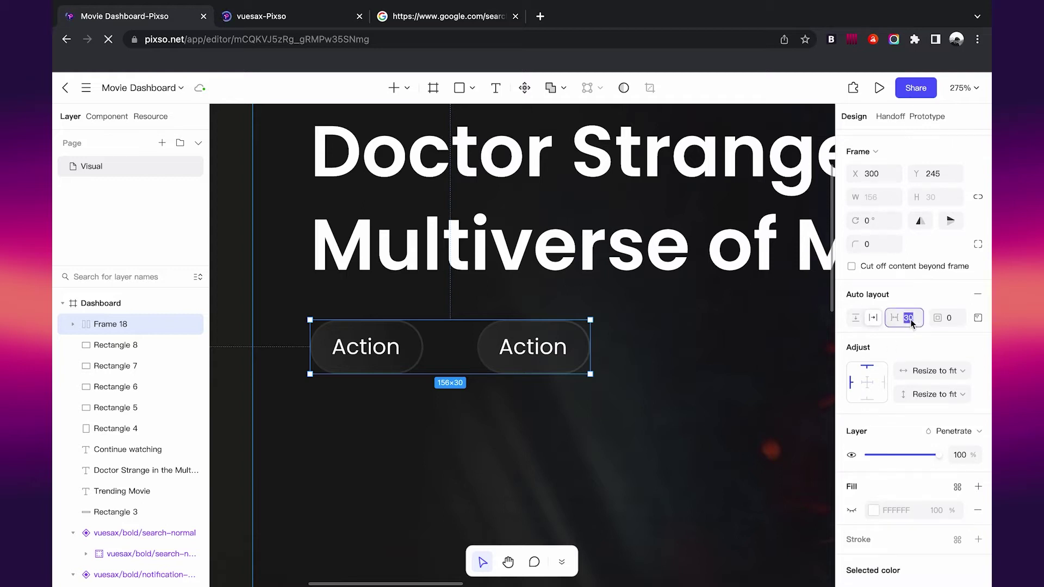
type("2")
key("Return")
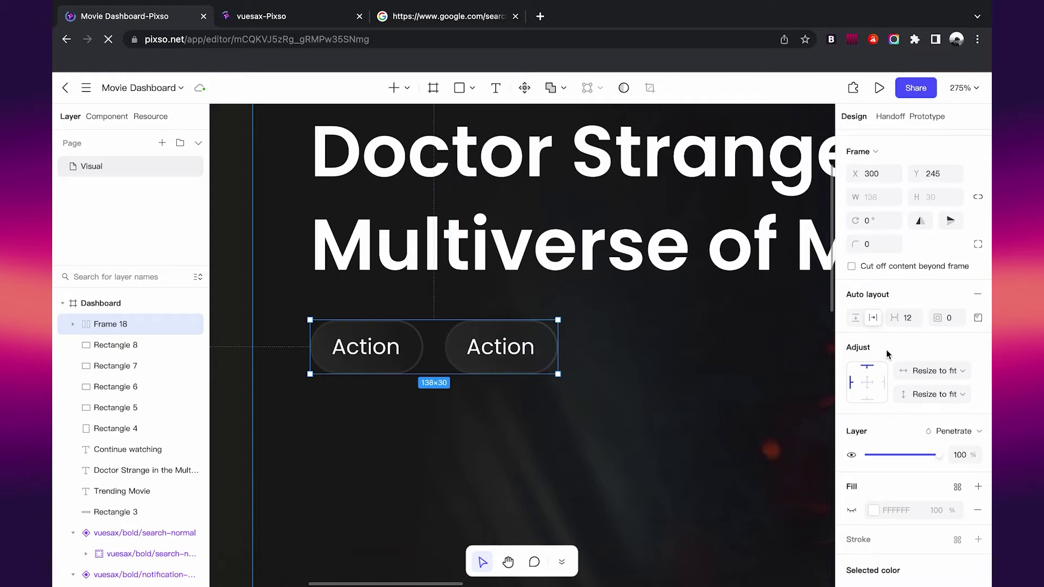
key("Down")
key("Down")
Step: Add a third chip and relabel the second and third chips 'Adventure' and 'Fantasy'
double_click(478, 340)
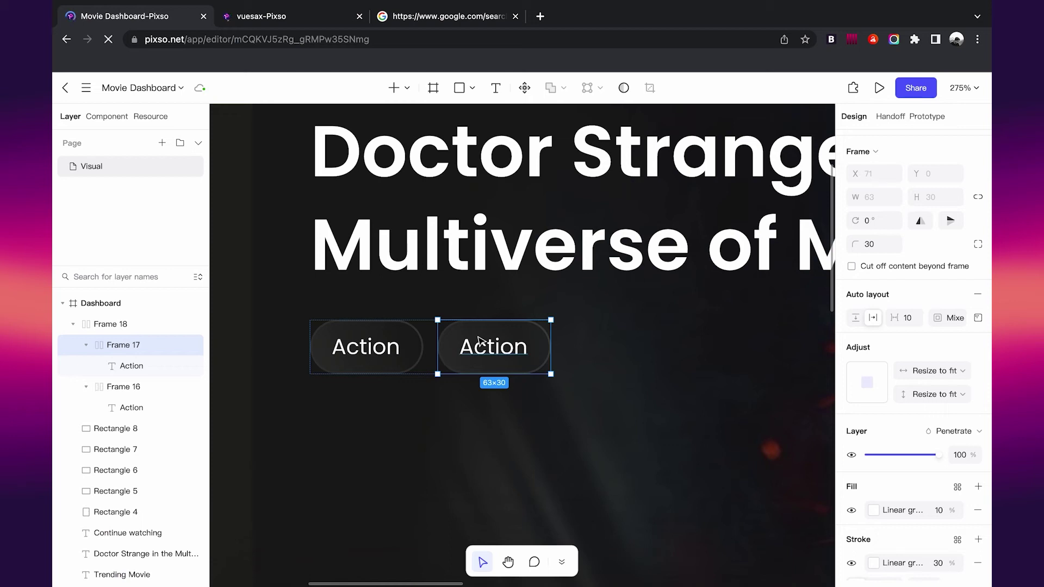
key("ctrl+d")
double_click(491, 351)
type("A")
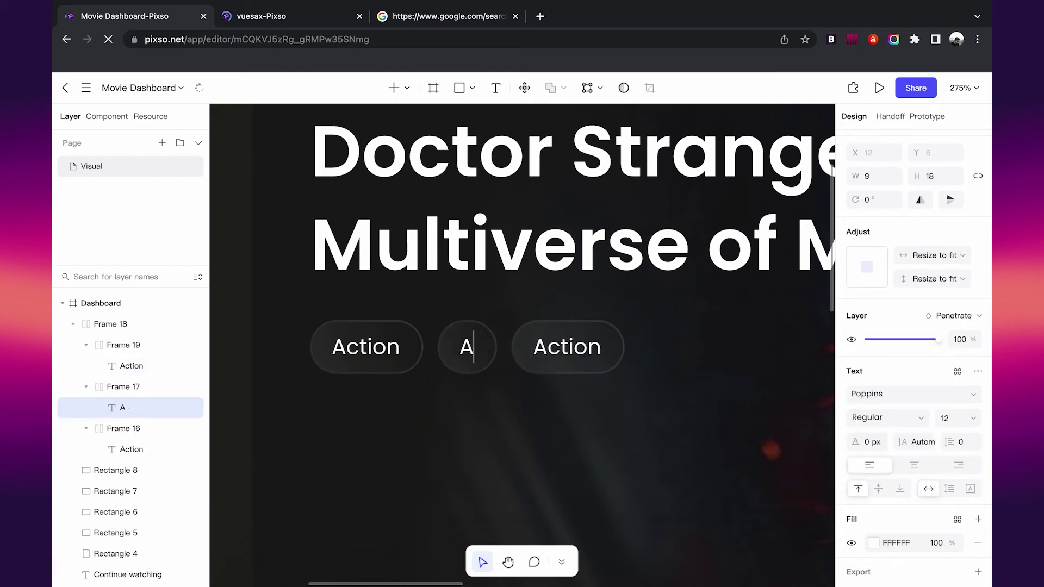
type("dventure")
double_click(669, 346)
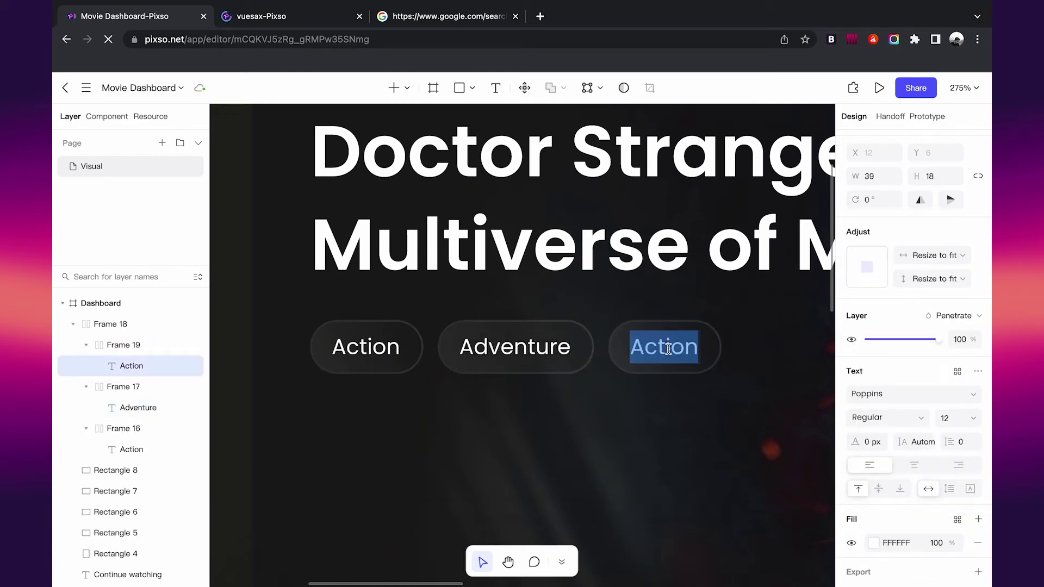
type("Fantasy")
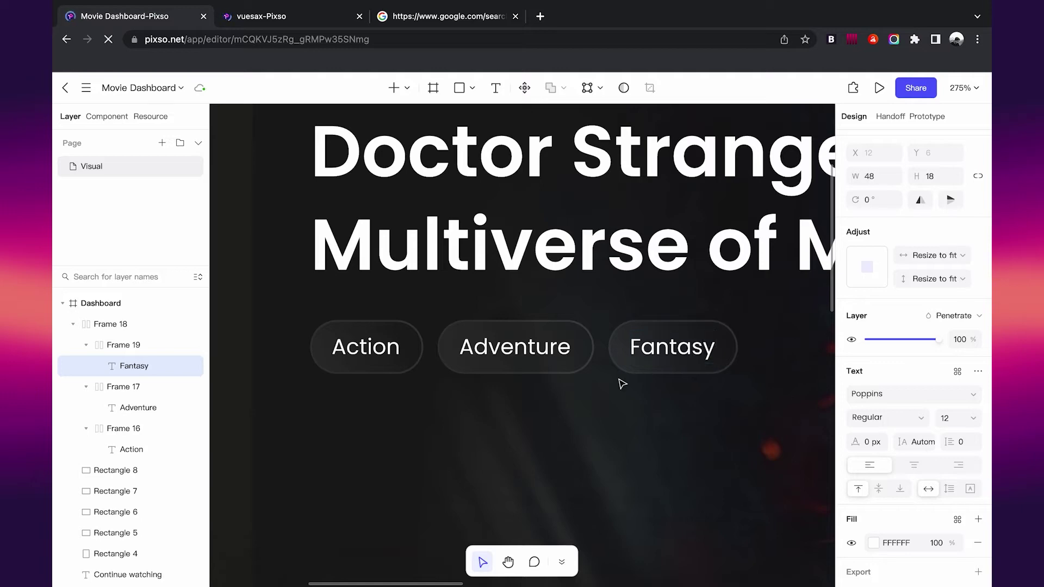
scroll(622, 383, "down", 5)
scroll(622, 383, "up", 2)
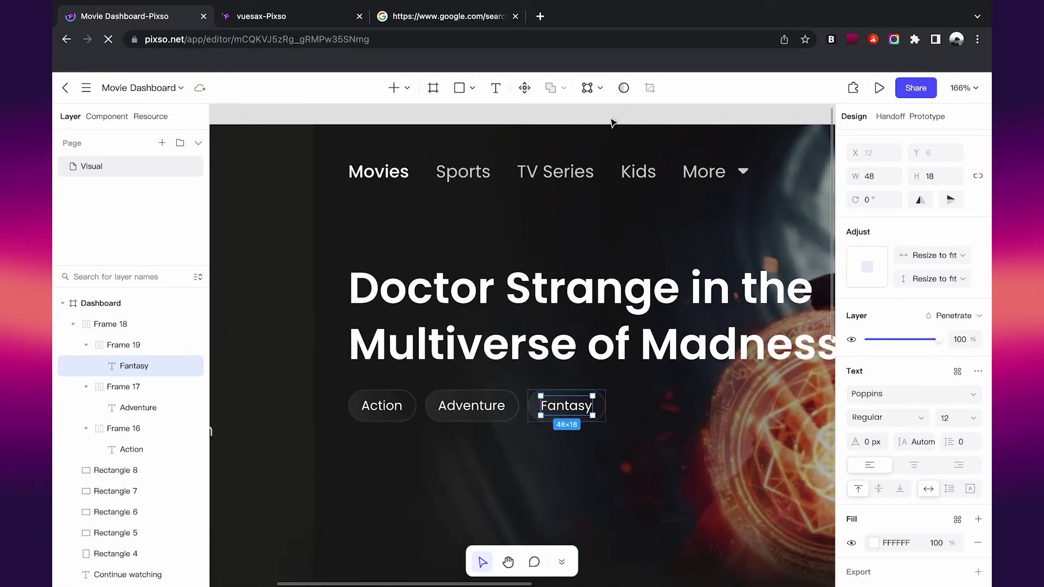
scroll(623, 112, "down", 2)
left_click(453, 335)
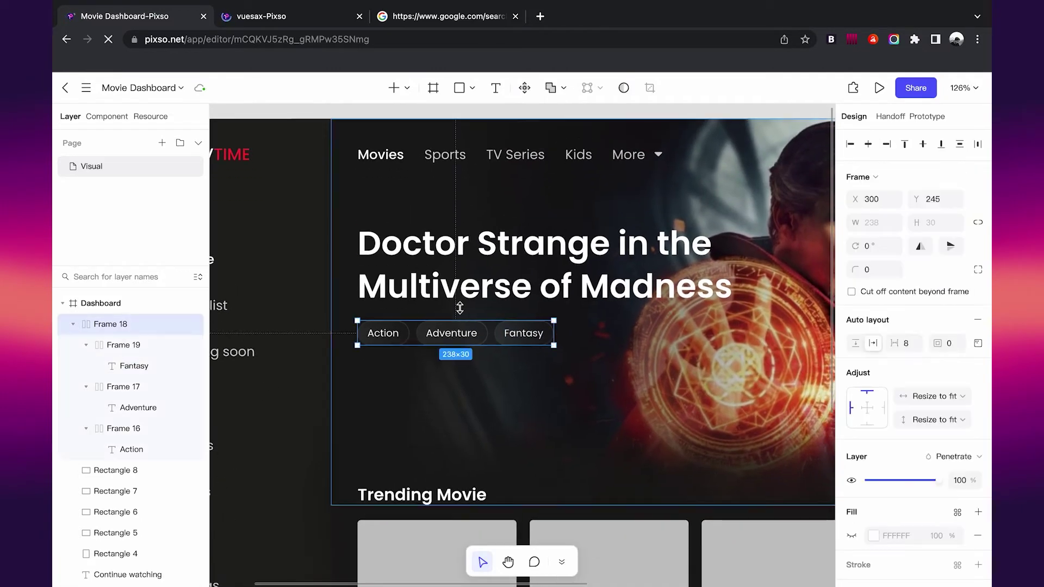
Step: Set the genre chips' padding to 4 top/bottom and 10 left/right
scroll(433, 346, "up", 1)
key("Return")
left_click(978, 323)
type("4")
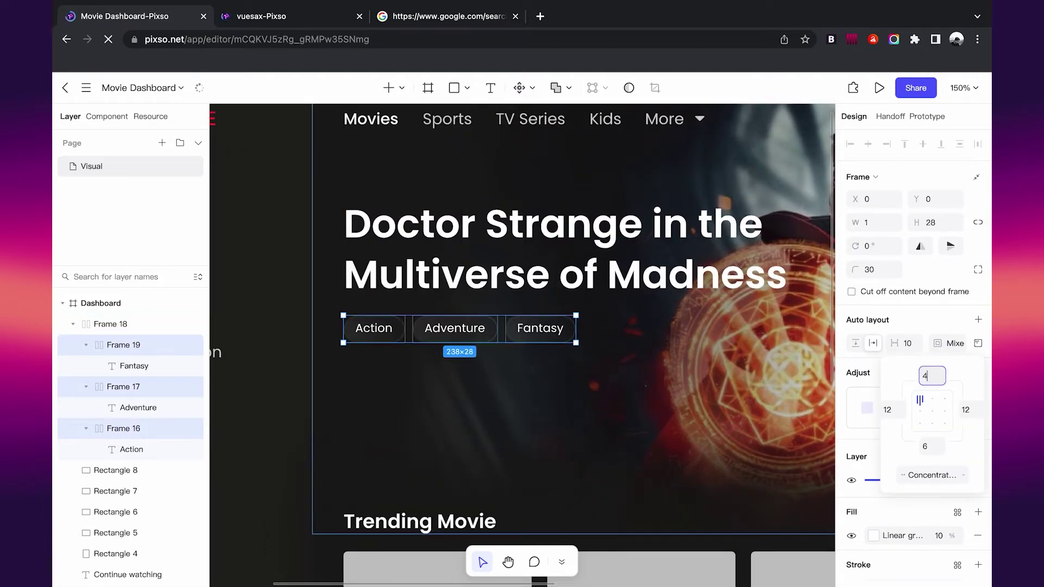
key("Tab")
type("10")
key("Return")
type("10")
scroll(595, 381, "down", 2)
left_click(594, 382)
scroll(594, 382, "down", 3)
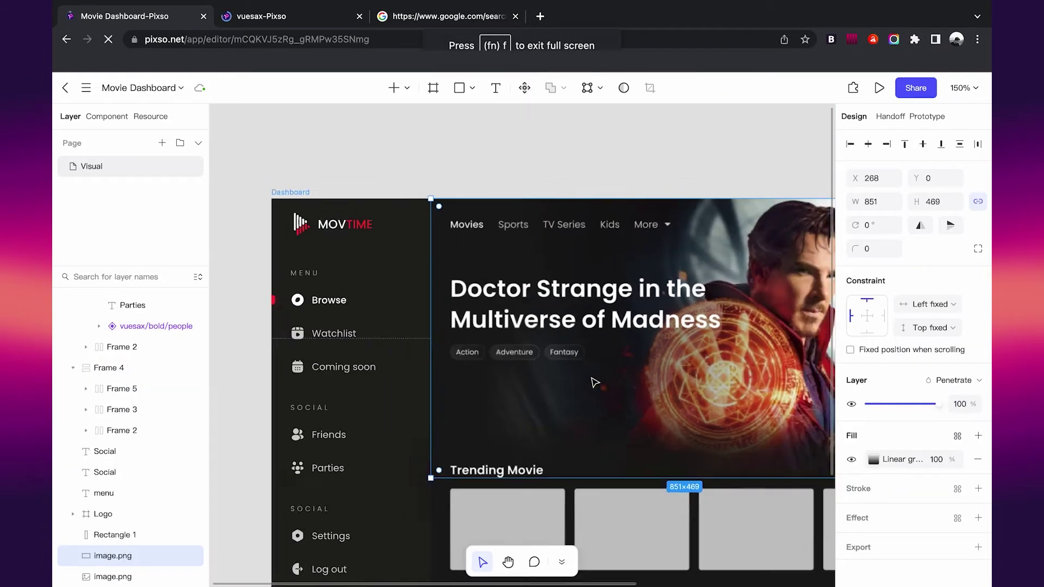
scroll(595, 382, "up", 3)
Step: Copy the Sports nav text below the chips and wrap it in an auto-layout frame
left_click(459, 342)
scroll(425, 324, "down", 1)
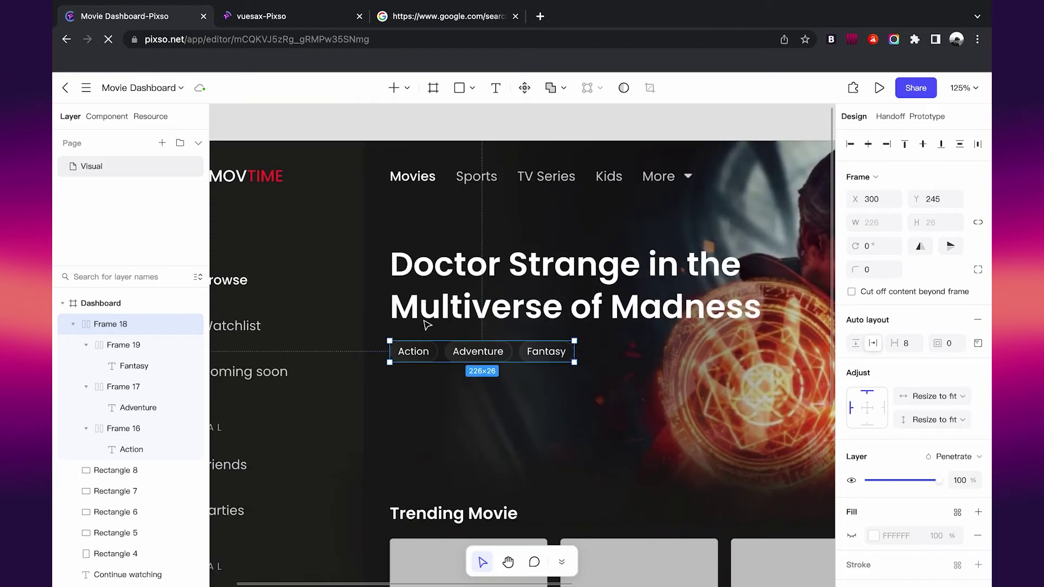
double_click(413, 352)
mouse_move(476, 176)
left_mouse_down()
mouse_move(452, 433)
mouse_move(413, 406)
mouse_move(432, 352)
mouse_move(429, 414)
left_mouse_up()
key("shift+a")
double_click(418, 406)
Step: Make the Watch label's text colour white (FFFFFF)
scroll(928, 449, "down", 2)
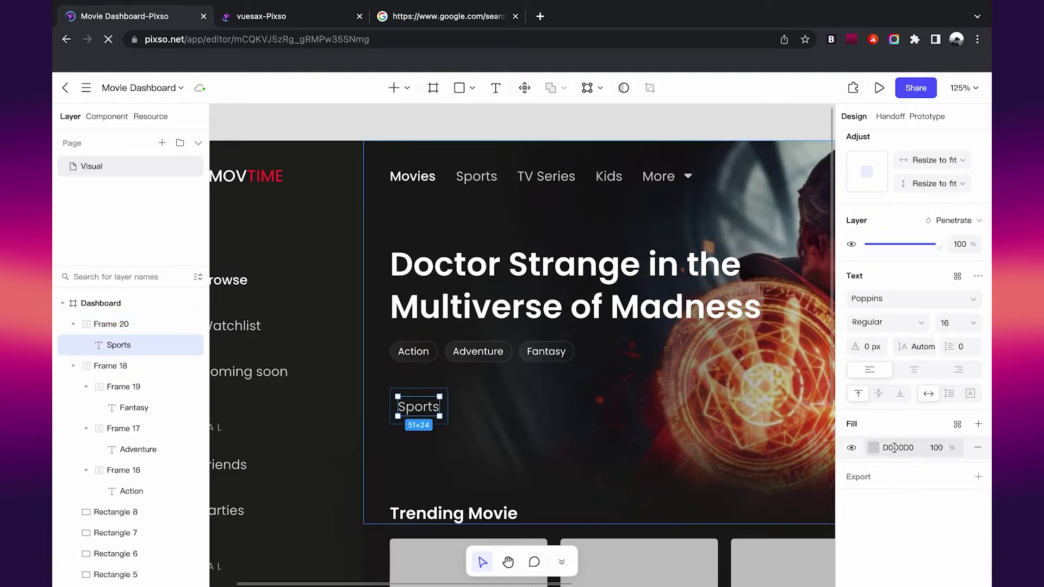
left_click(894, 447)
type("FFFFFF")
key("Return")
key("Return")
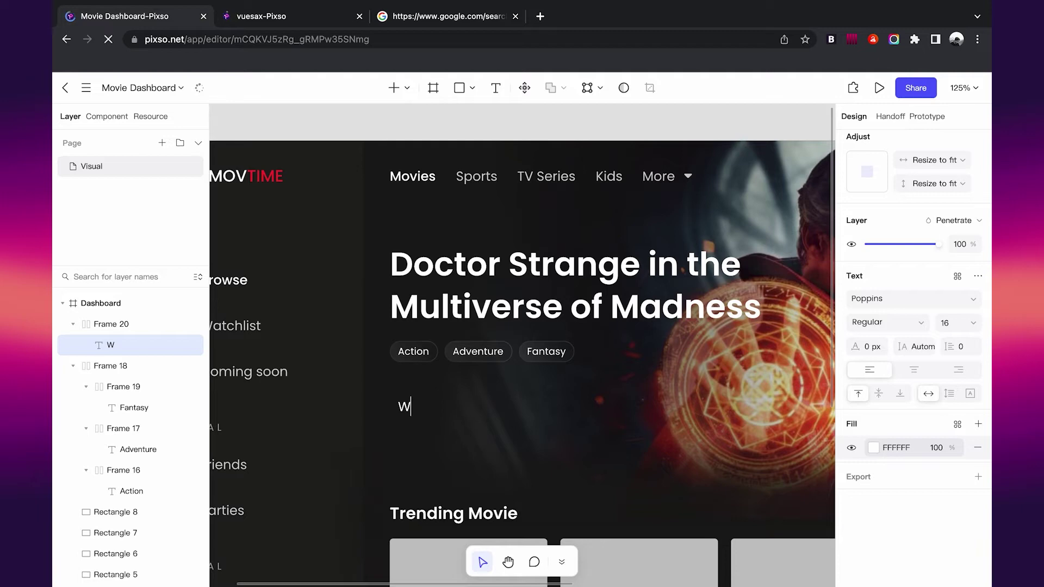
key("Escape")
scroll(418, 426, "up", 3)
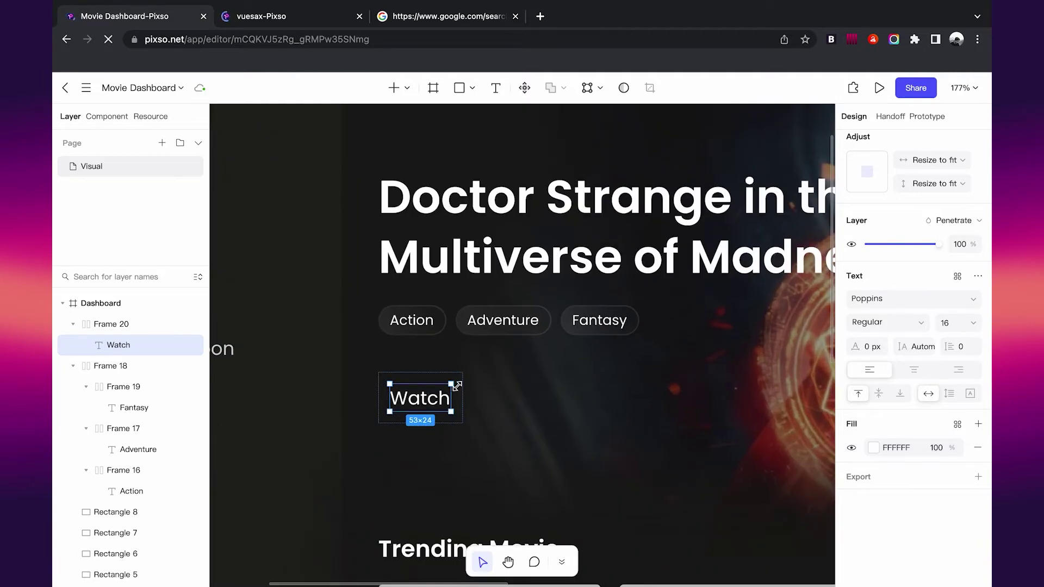
Step: Paste the vuesax video-circle play icon beside Watch and colour it white (FFFFFF)
left_click(317, 23)
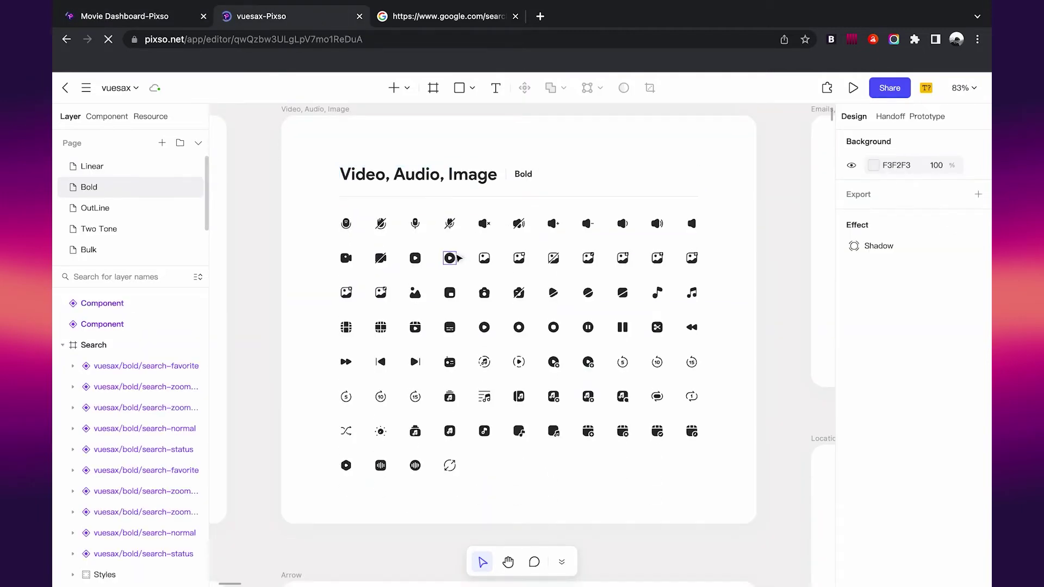
left_click(450, 258)
left_click(140, 21)
left_click(436, 384)
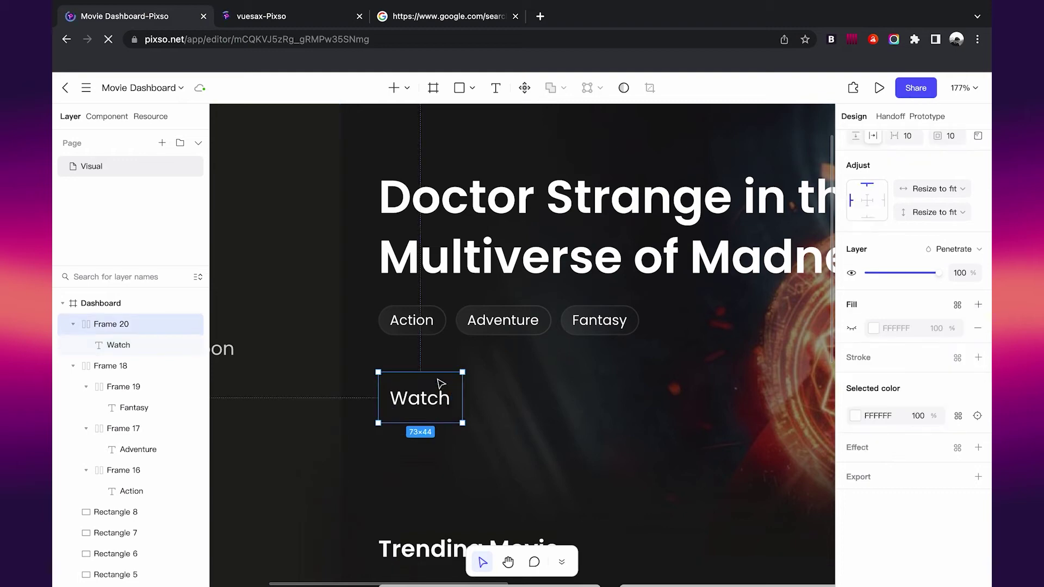
key("ctrl+v")
scroll(448, 391, "up", 2)
type("FFFFFF")
key("Return")
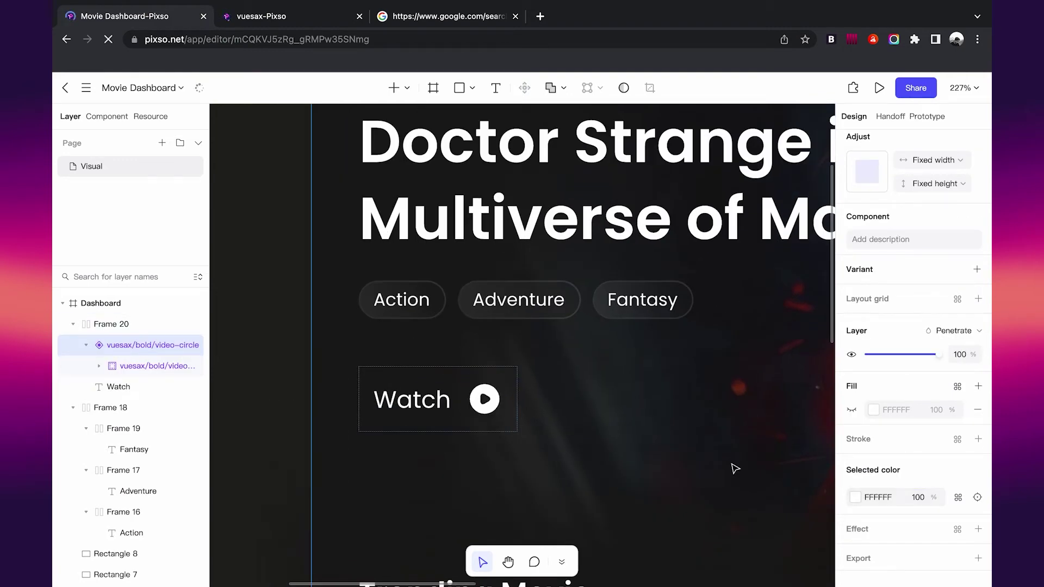
left_click(411, 400)
key("Escape")
scroll(499, 386, "down", 3)
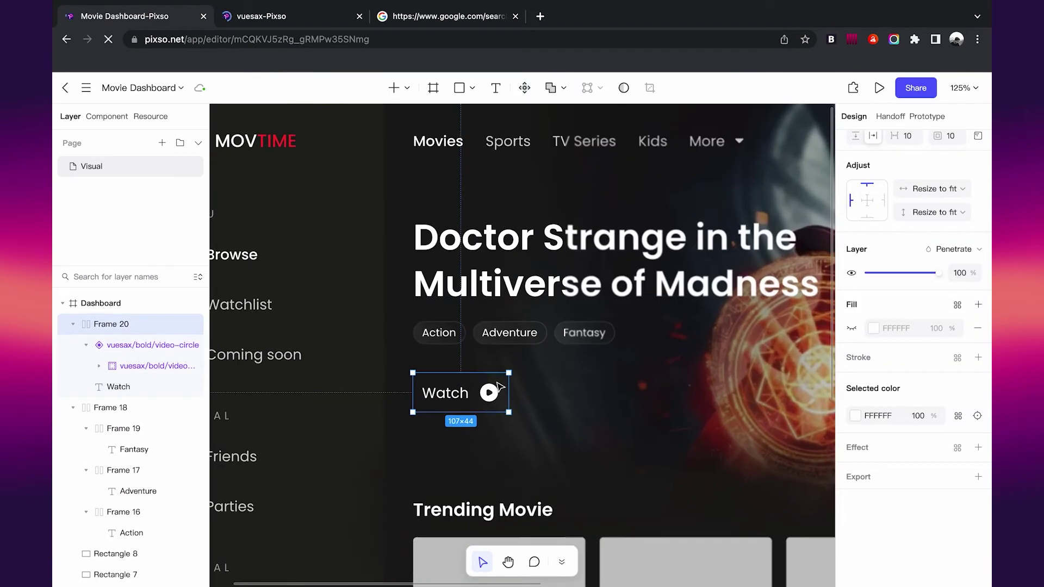
scroll(957, 275, "up", 3)
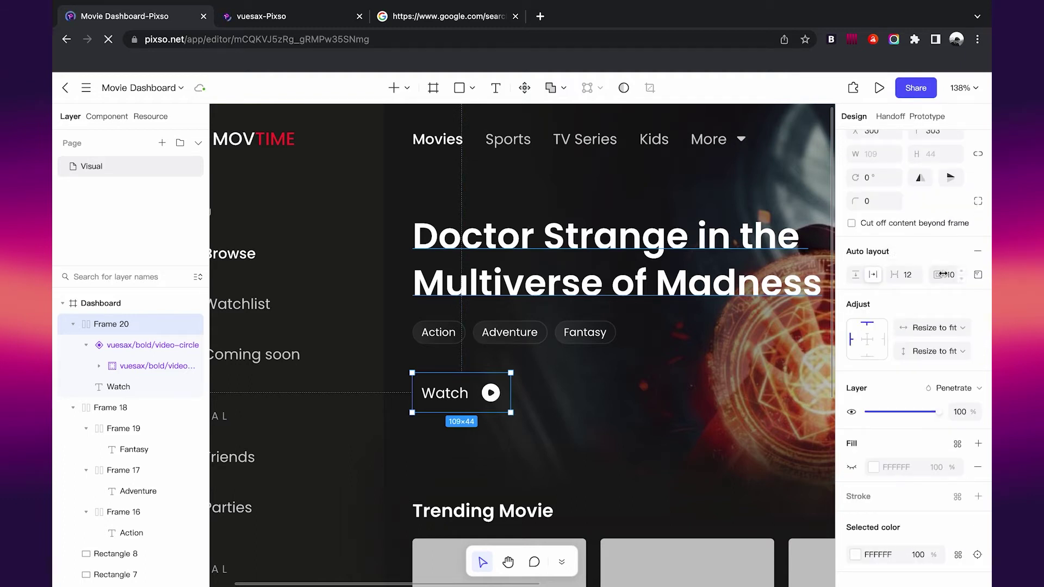
Step: Give the Watch button 12/40 padding, fully rounded corners and a red fill
left_click(979, 275)
left_click(936, 306)
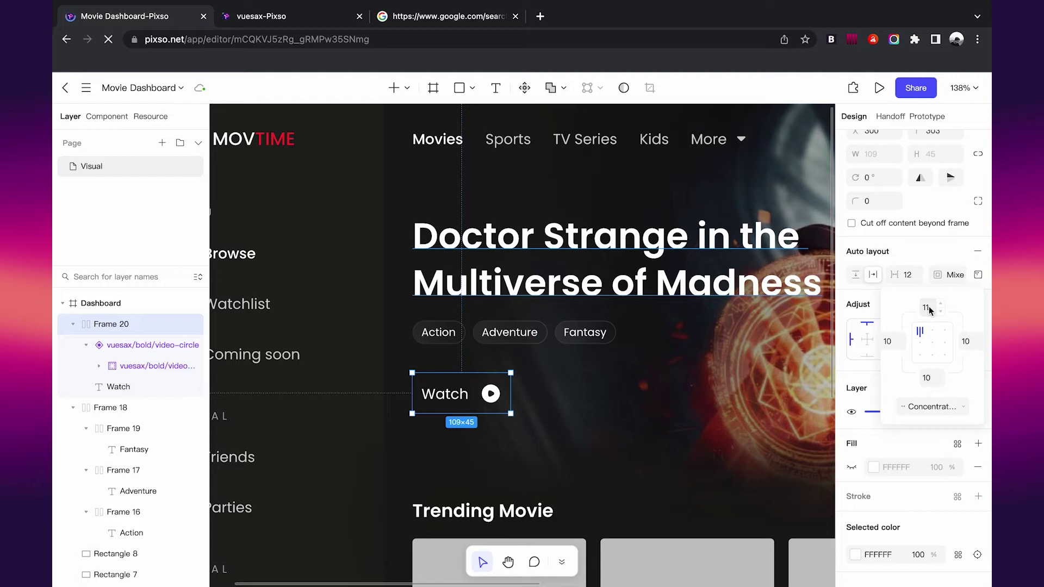
type("12")
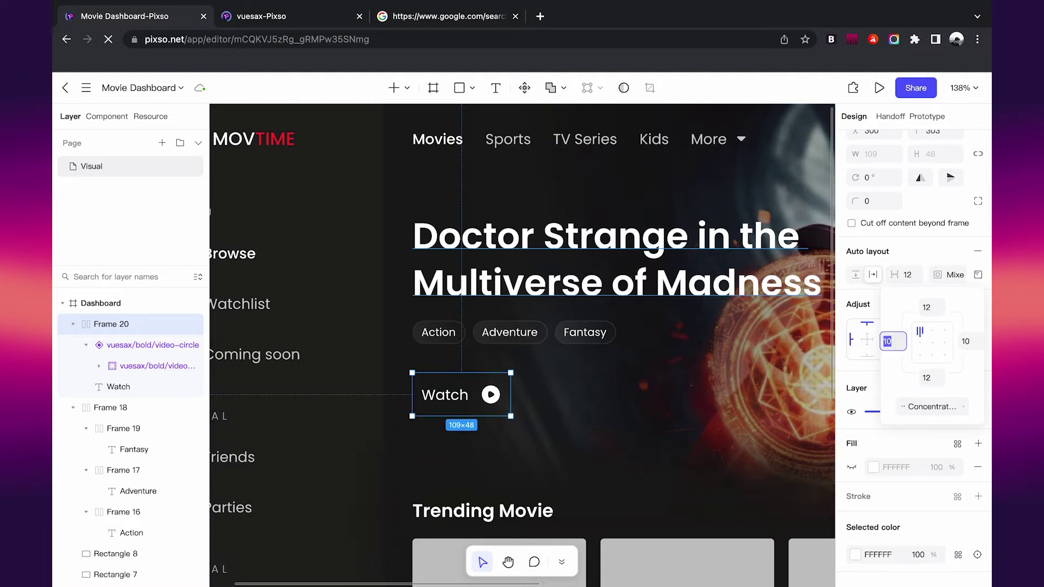
type("40")
key("Return")
key("Return")
scroll(591, 376, "down", 5)
scroll(591, 376, "up", 4)
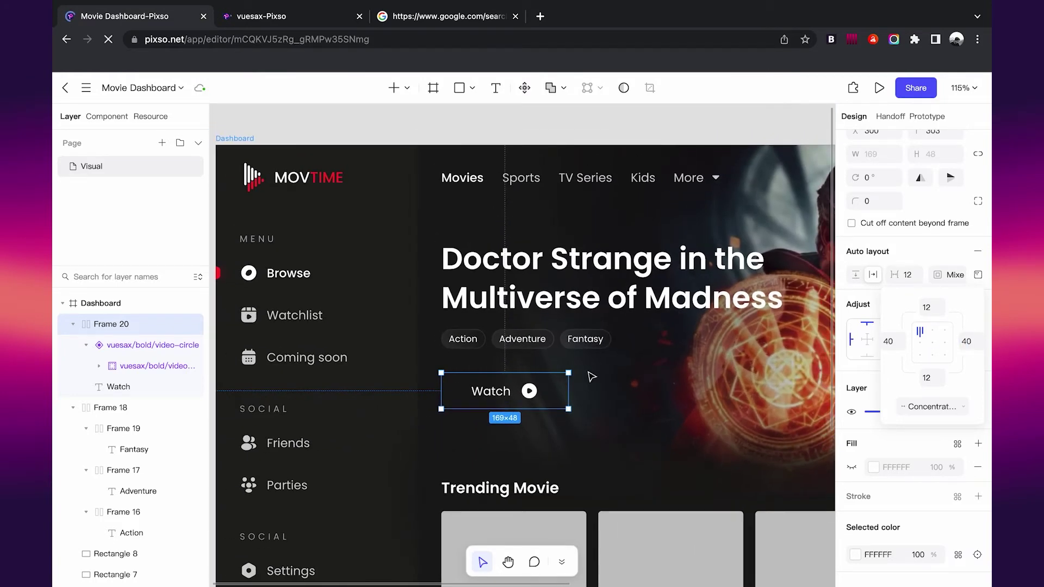
left_click(873, 267)
type("40")
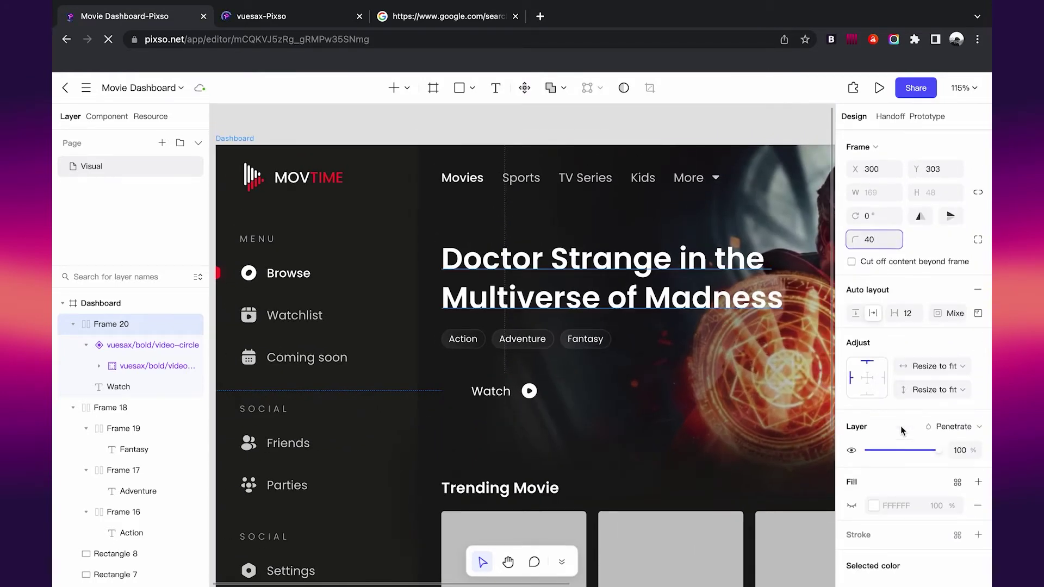
scroll(901, 431, "down", 3)
left_click(957, 311)
left_click(866, 440)
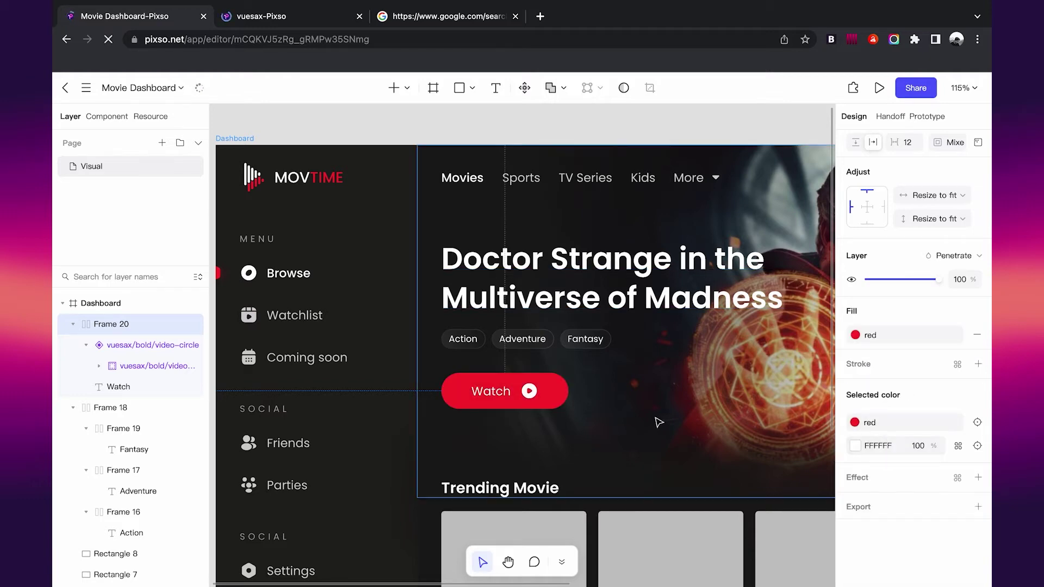
Step: Set the Watch button text to SemiBold weight
scroll(543, 424, "down", 3)
left_click(570, 212)
scroll(581, 483, "up", 4)
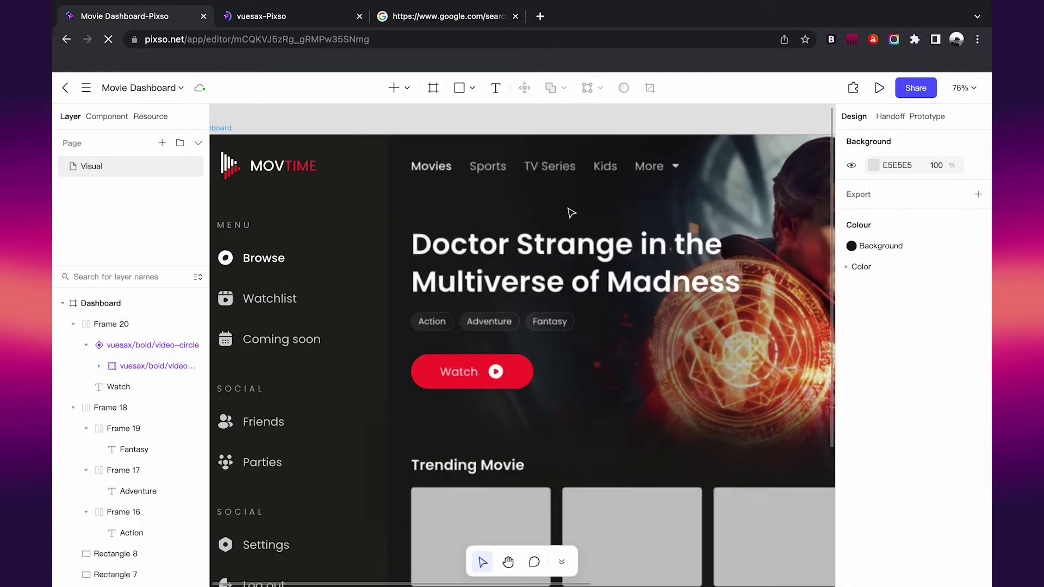
double_click(459, 372)
scroll(915, 418, "down", 2)
left_click(911, 358)
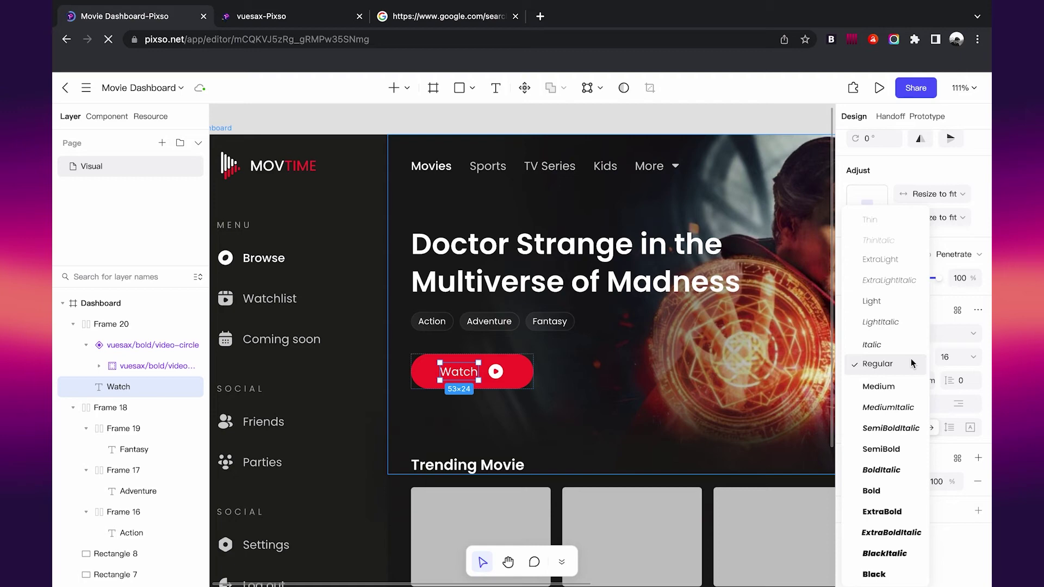
left_click(887, 448)
scroll(583, 144, "up", 1)
left_click(582, 144)
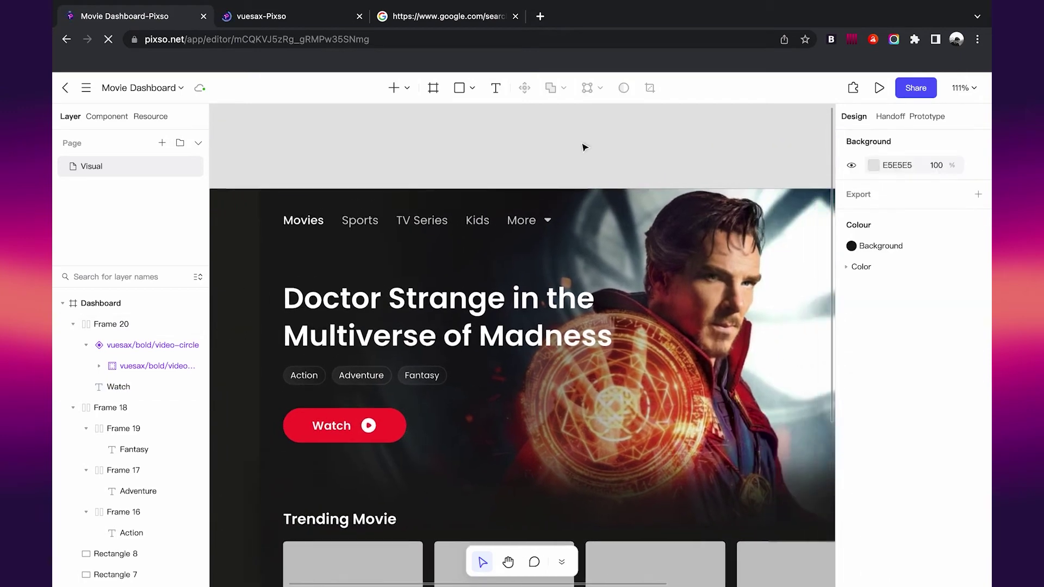
scroll(582, 145, "down", 5)
scroll(435, 311, "up", 3)
scroll(435, 311, "up", 5)
Step: Draw a rectangle over the Watch button and send it behind the button
left_click(461, 88)
left_click(472, 88)
left_click(479, 117)
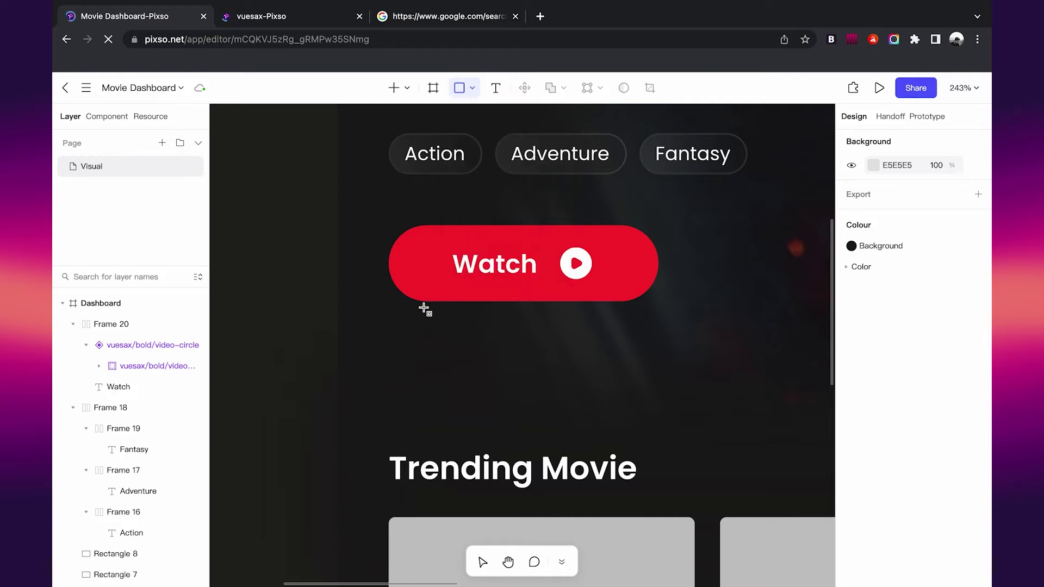
left_click_drag(404, 303, 637, 258)
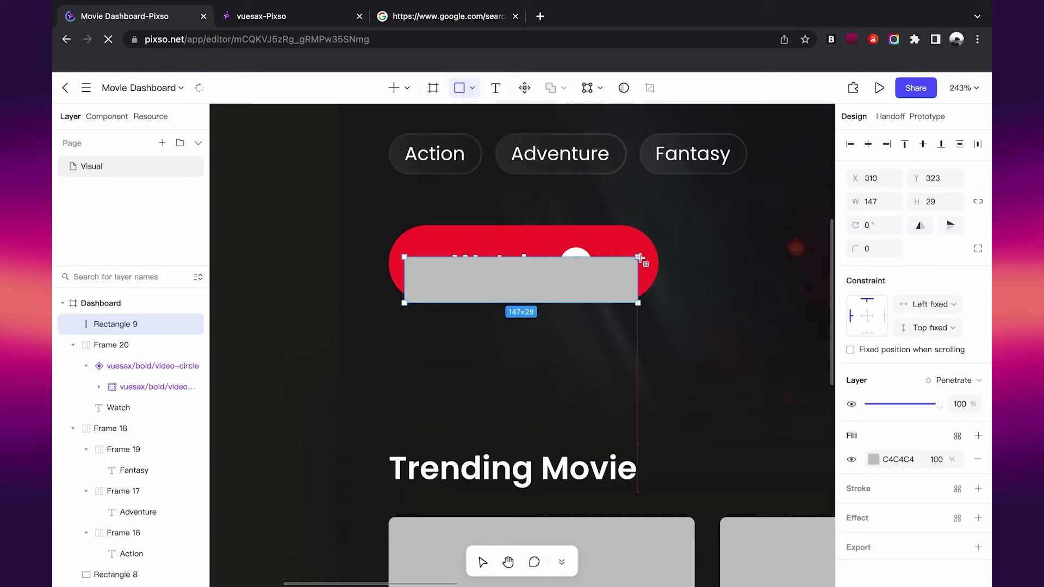
key("ctrl+bracketleft")
scroll(734, 384, "up", 2)
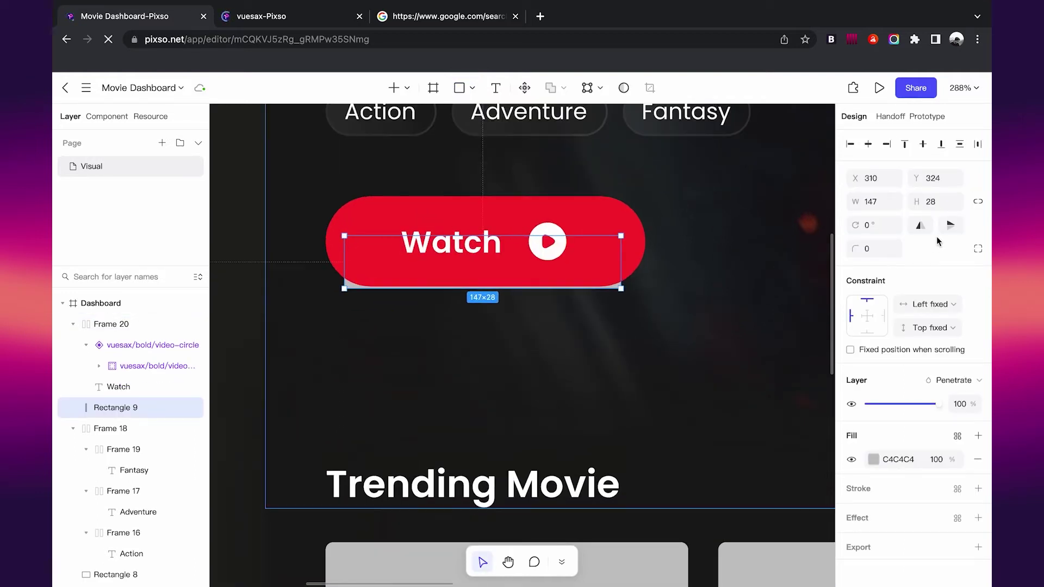
type("40")
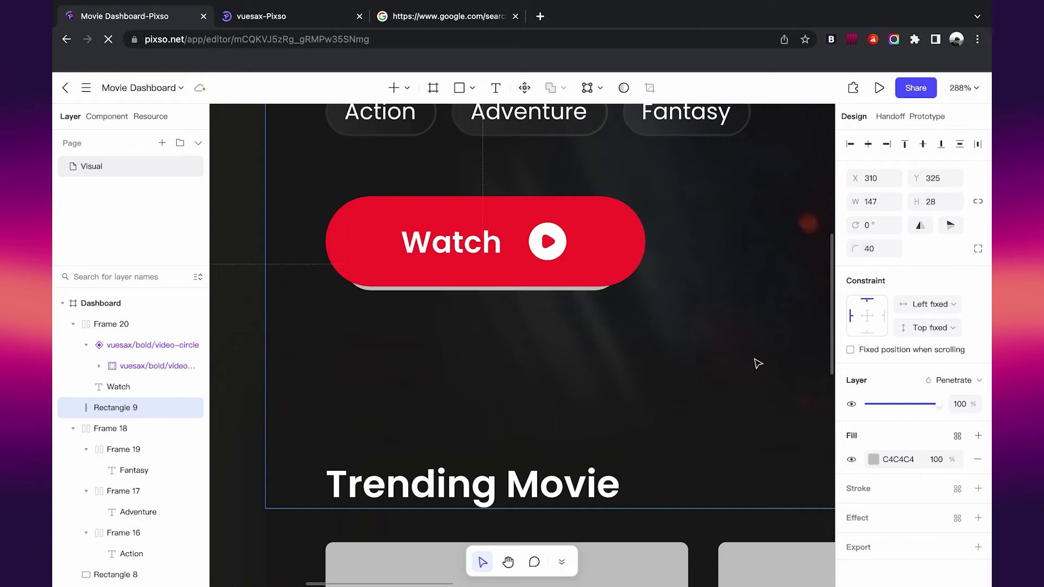
scroll(924, 462, "down", 2)
Step: Apply a Gaussian blur of 54 to the rectangle
left_click(977, 449)
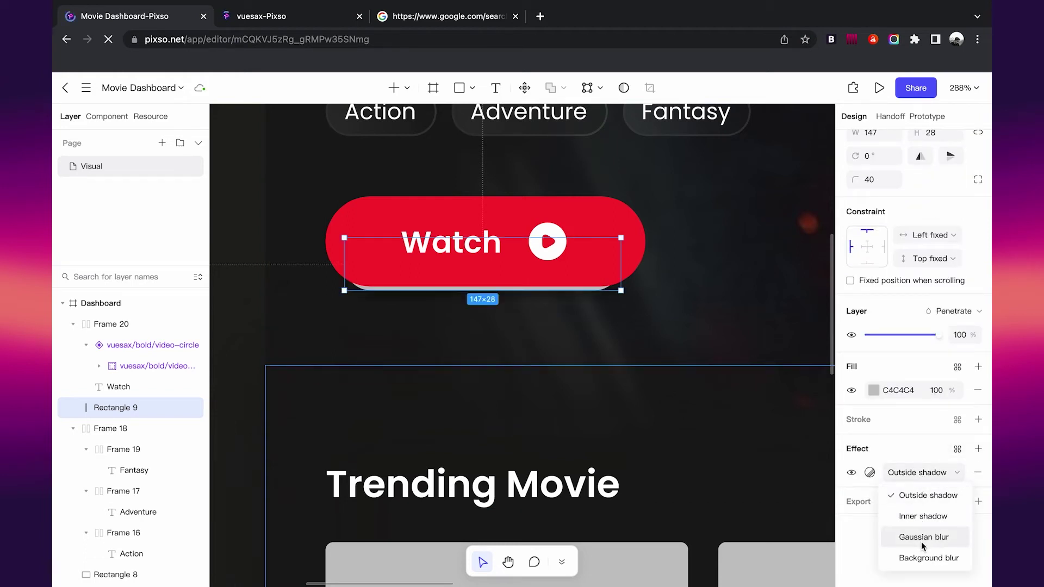
left_click(920, 540)
left_click(870, 472)
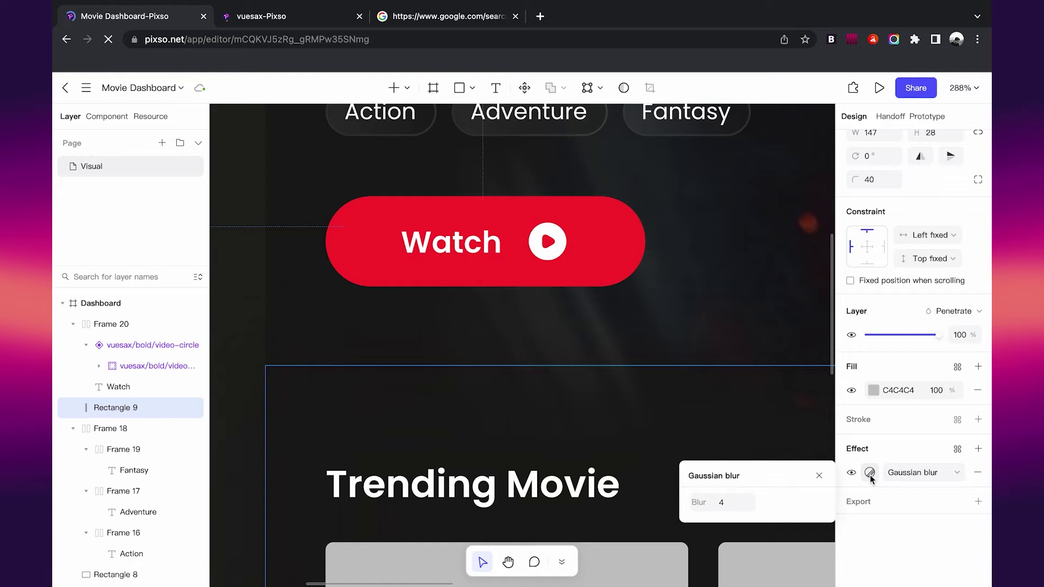
type("54")
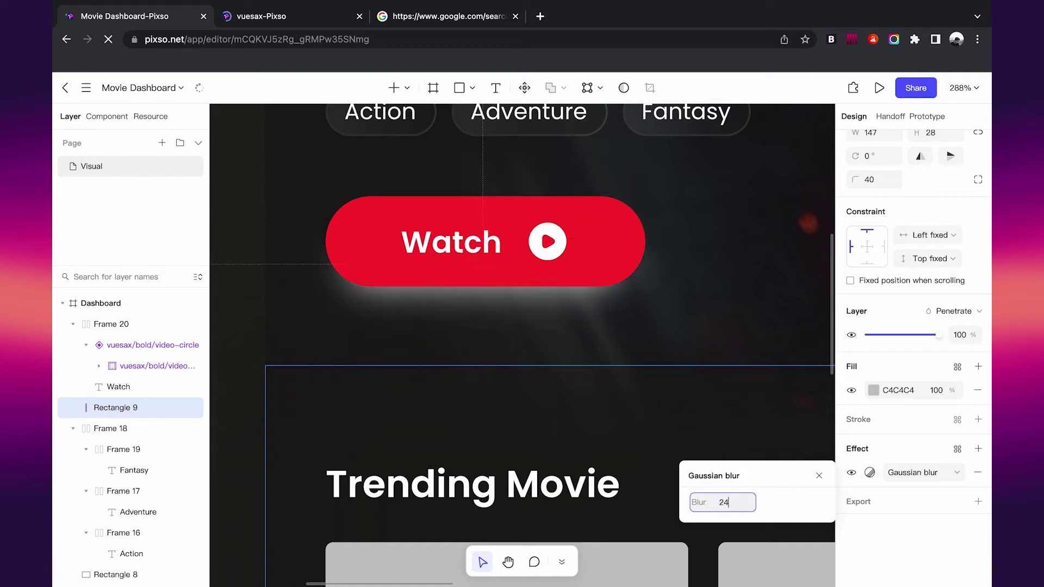
Step: Fill the rectangle with the red colour style, detached, at reduced opacity
left_click(957, 367)
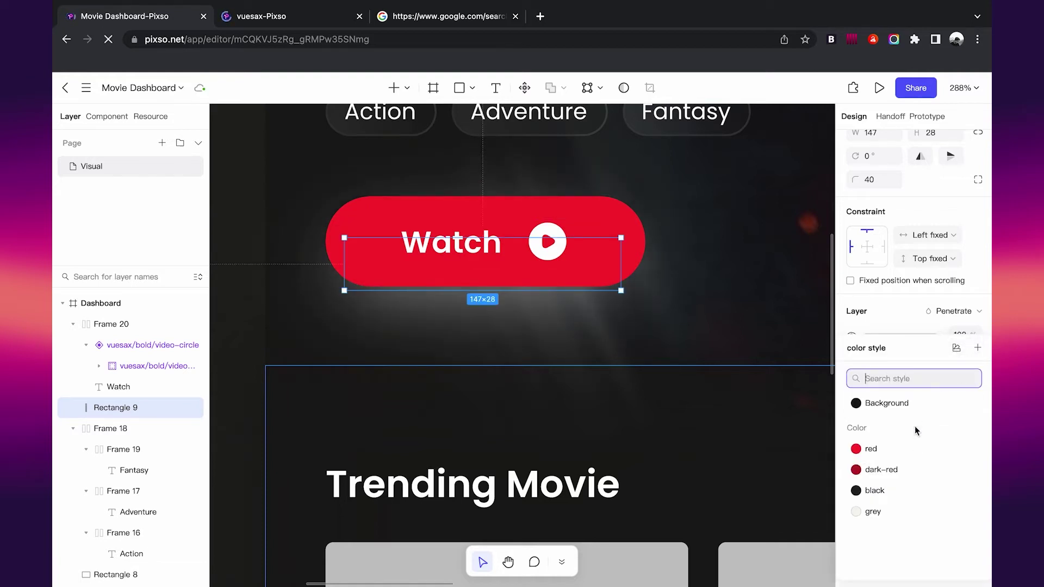
left_click(905, 447)
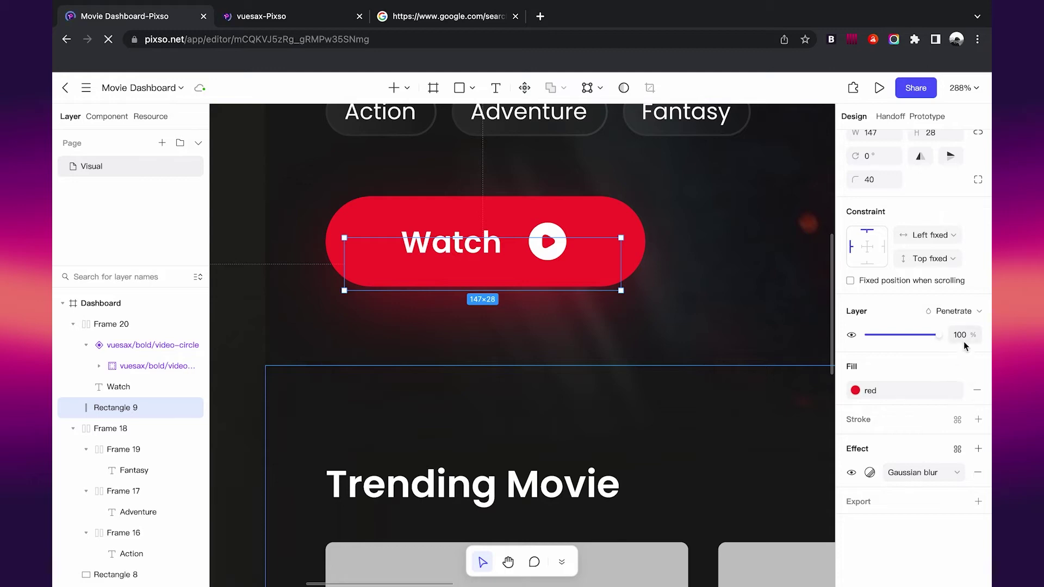
left_click(956, 391)
double_click(939, 390)
type("90")
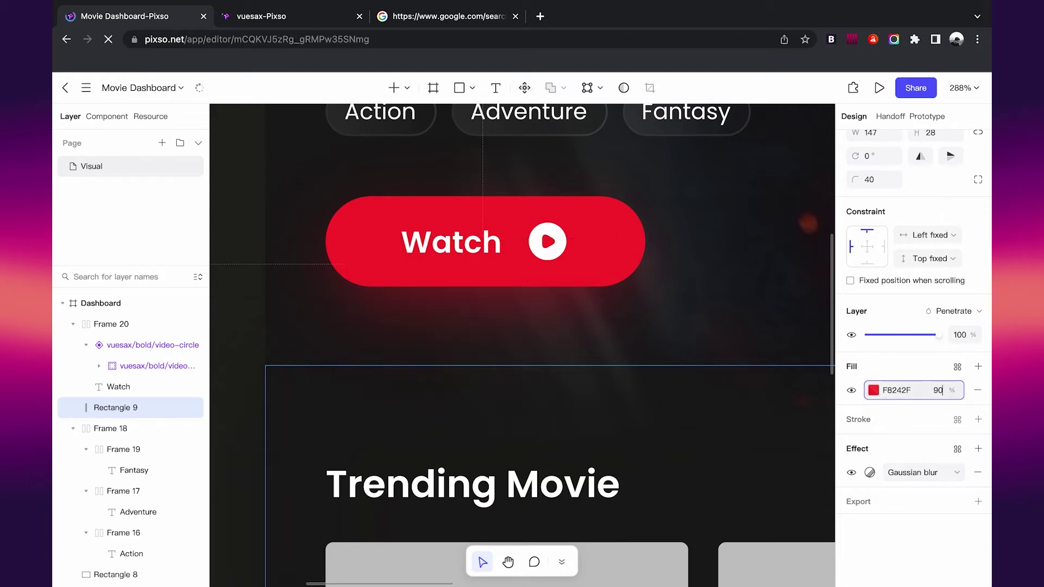
key("Return")
scroll(497, 342, "down", 5)
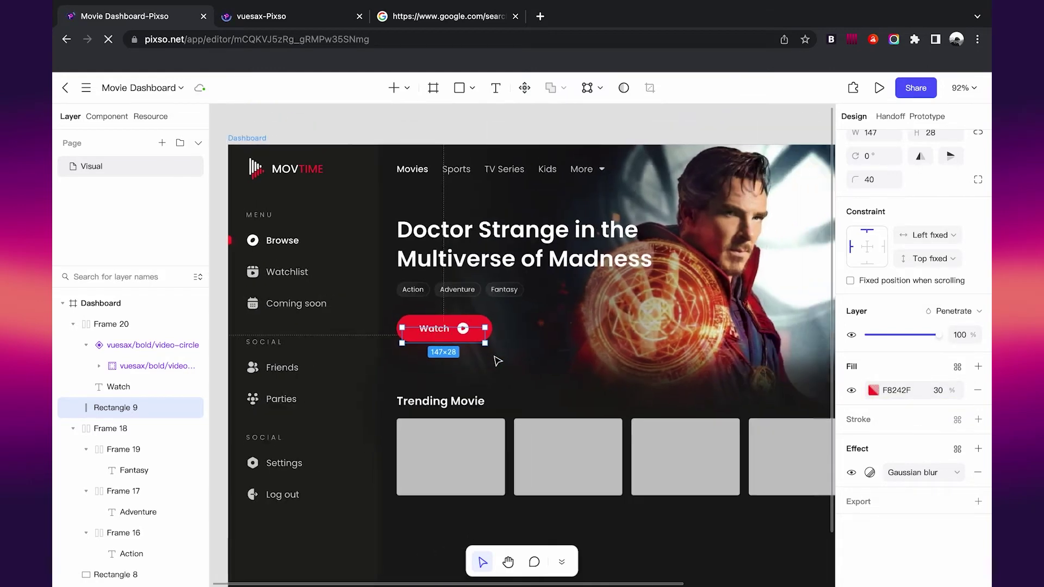
scroll(513, 483, "up", 2)
key("Escape")
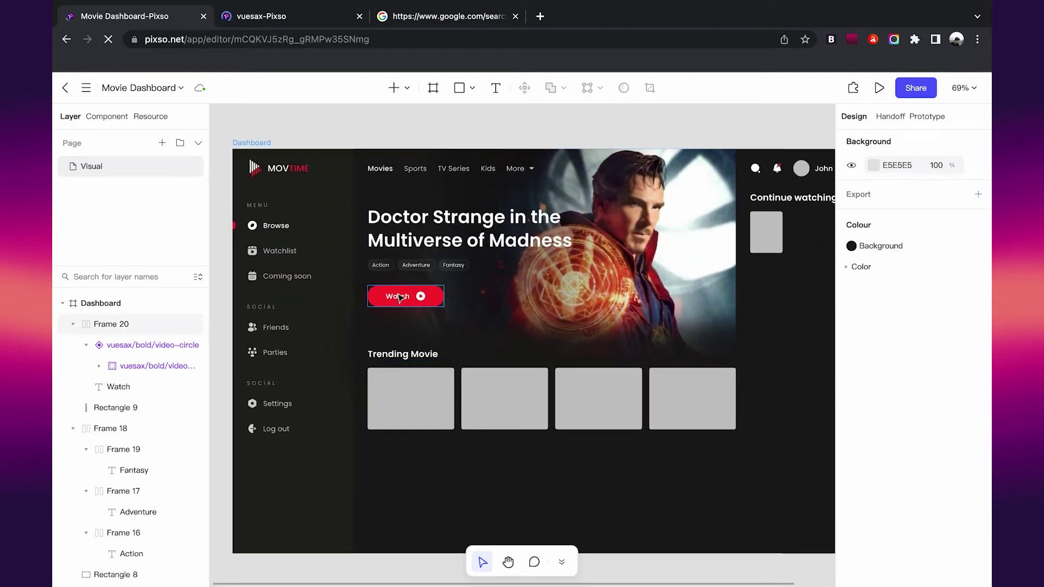
scroll(405, 325, "up", 5)
left_click(408, 304)
Step: Group the Watch button with its glow, then frame the hero title, tags and Watch with auto layout
left_click(432, 291, "shift")
key("ctrl+g")
scroll(440, 281, "up", 1)
scroll(440, 282, "up", 1)
left_click(461, 217)
left_click(436, 291, "shift")
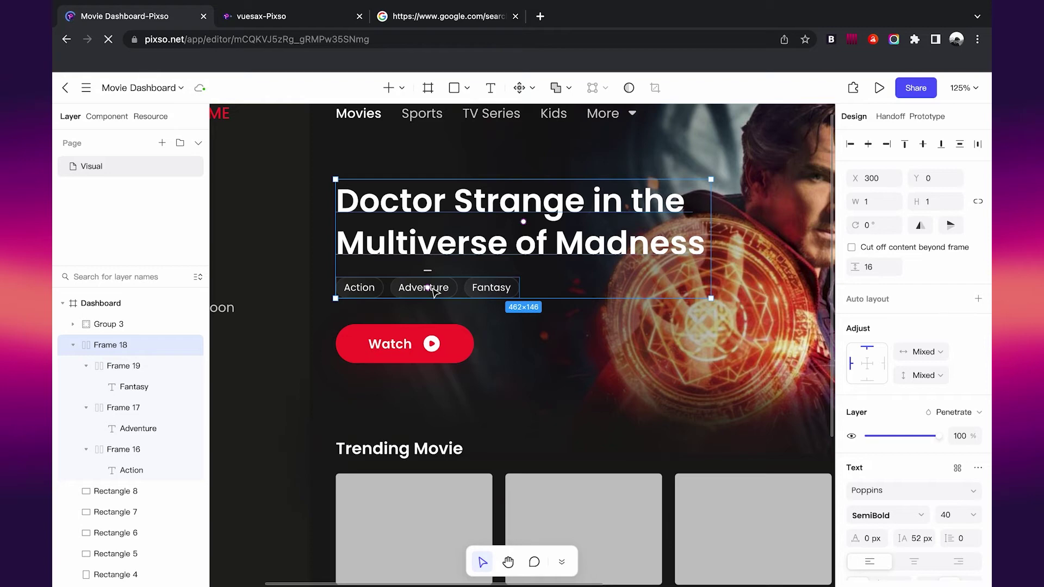
key("ctrl+alt+g")
left_click(422, 348, "shift")
key("shift+a")
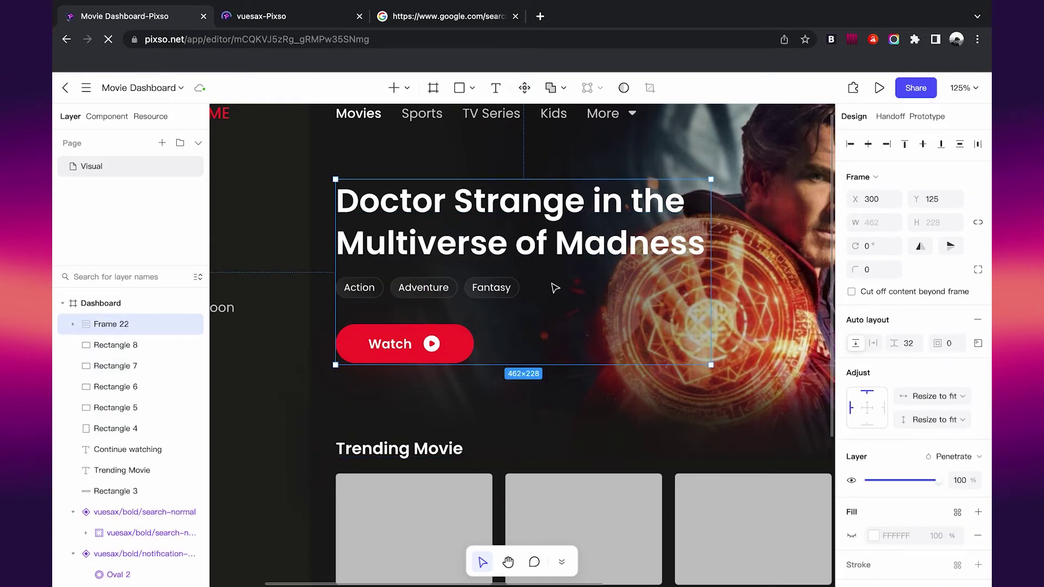
Step: Delete Trending cards 2–4 so only the first card remains
scroll(549, 289, "down", 2)
scroll(549, 288, "down", 2)
left_click(588, 485)
scroll(587, 486, "down", 1)
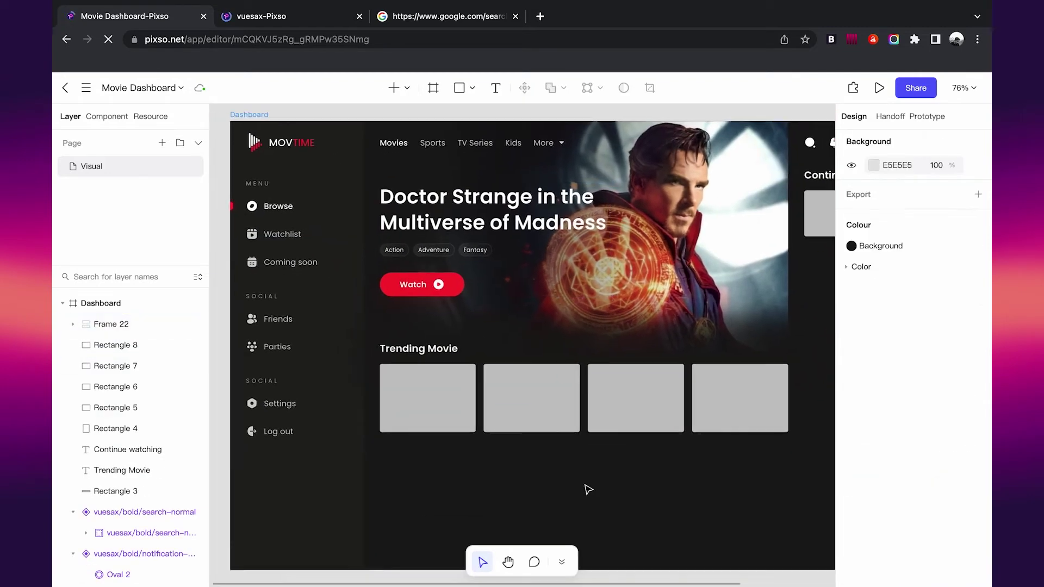
scroll(585, 486, "down", 1)
scroll(585, 487, "down", 1)
scroll(585, 487, "up", 1)
scroll(585, 487, "up", 2)
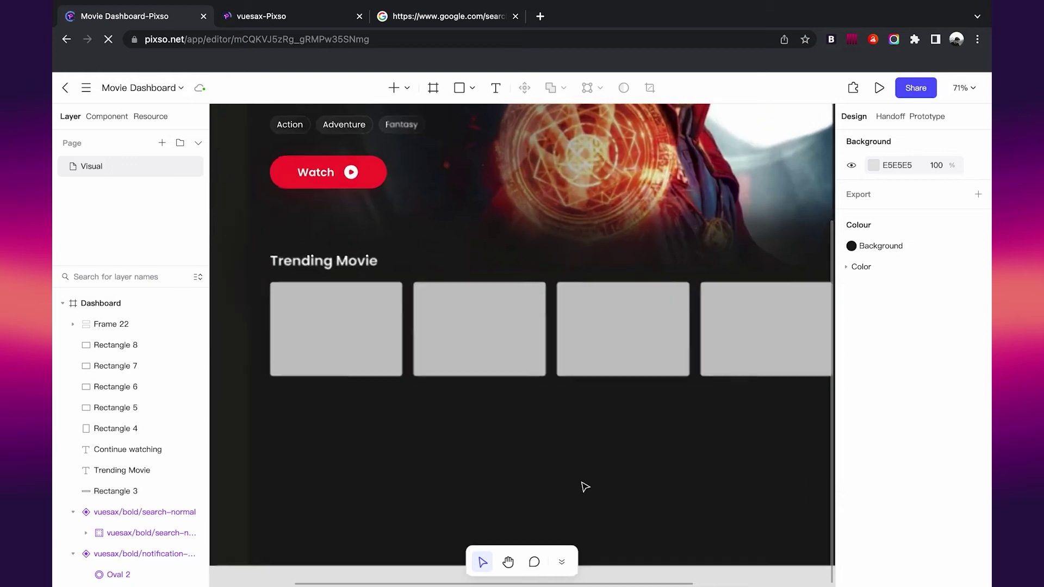
scroll(584, 487, "down", 2)
scroll(508, 510, "up", 2)
scroll(508, 510, "down", 2)
scroll(509, 510, "up", 2)
left_click_drag(508, 429, 639, 380)
left_click(791, 350, "shift")
key("Delete")
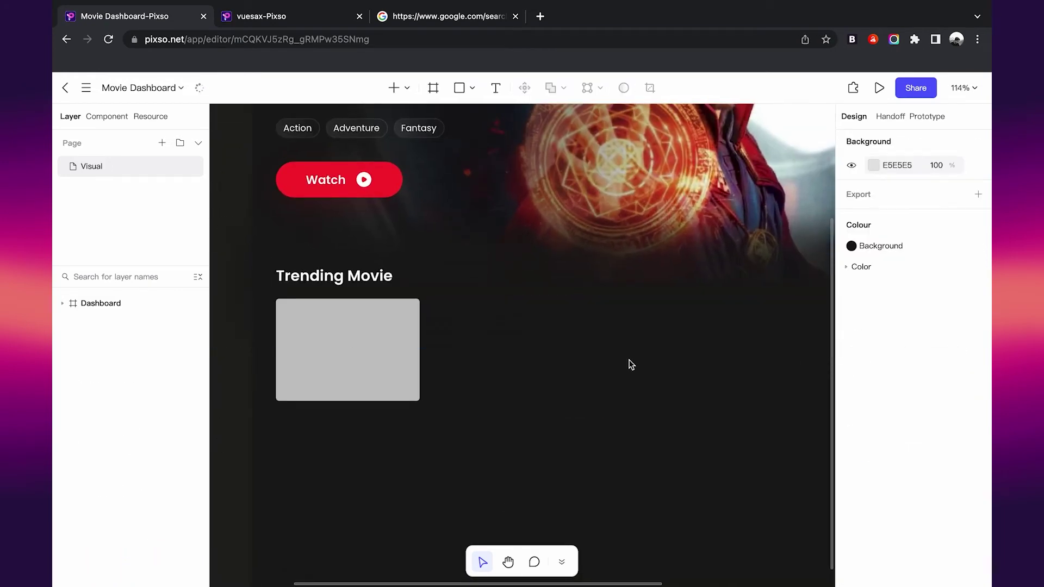
scroll(697, 360, "up", 1)
scroll(582, 358, "up", 1)
left_click(479, 386)
Step: Enlarge the first Trending card and paste the 'Thor: Love and Thunder' title onto it
left_click_drag(480, 395, 533, 411)
left_click(511, 440)
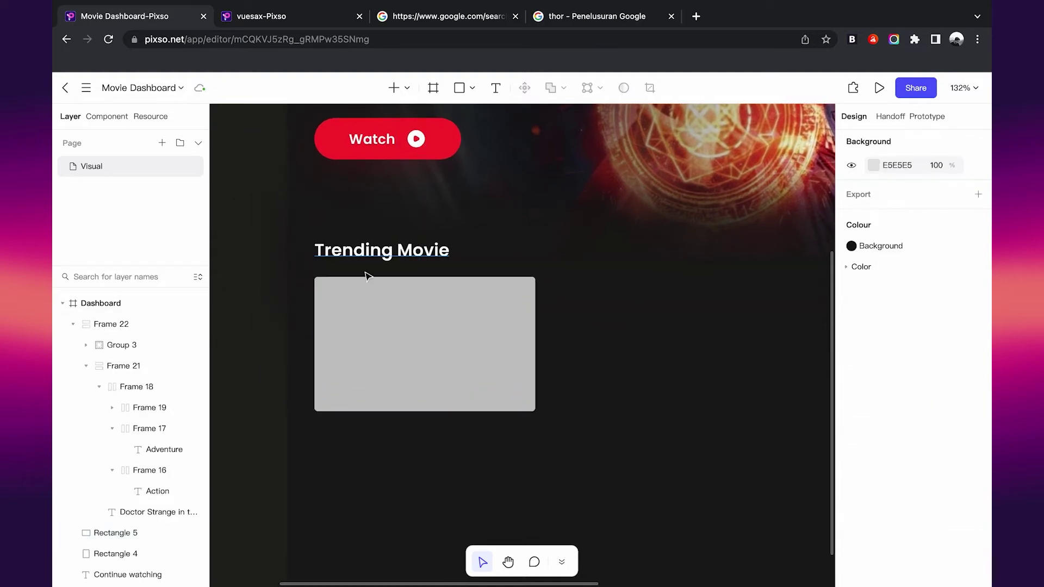
scroll(335, 214, "up", 2)
left_click(385, 333)
type("Thor: Love and Thunder")
Step: Give the Thor title the Trending Movie heading's style at font size 18
scroll(475, 345, "down", 2)
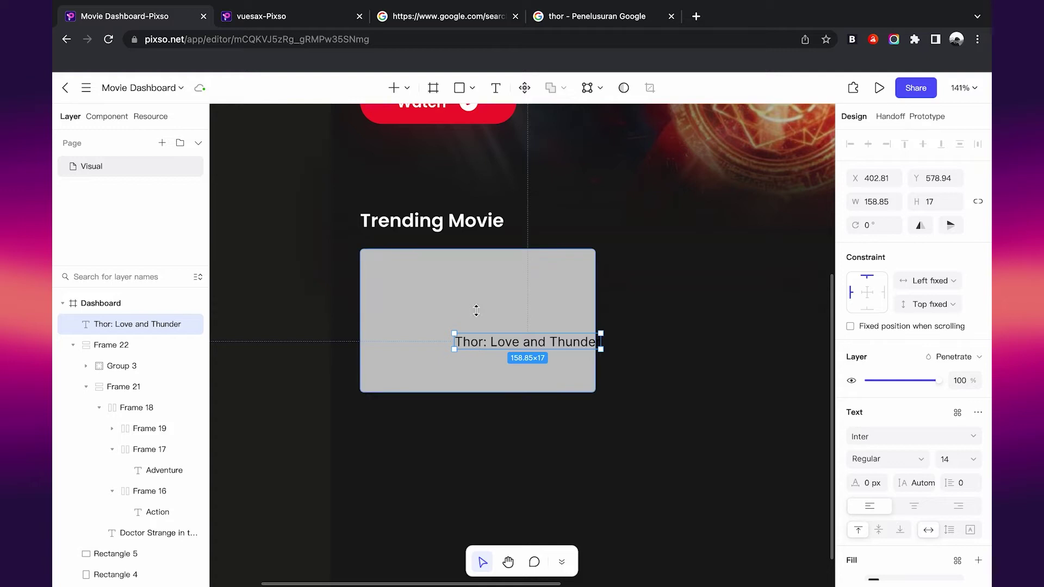
left_click(477, 220)
key("ctrl+alt+c")
left_click(536, 346)
key("ctrl+alt+v")
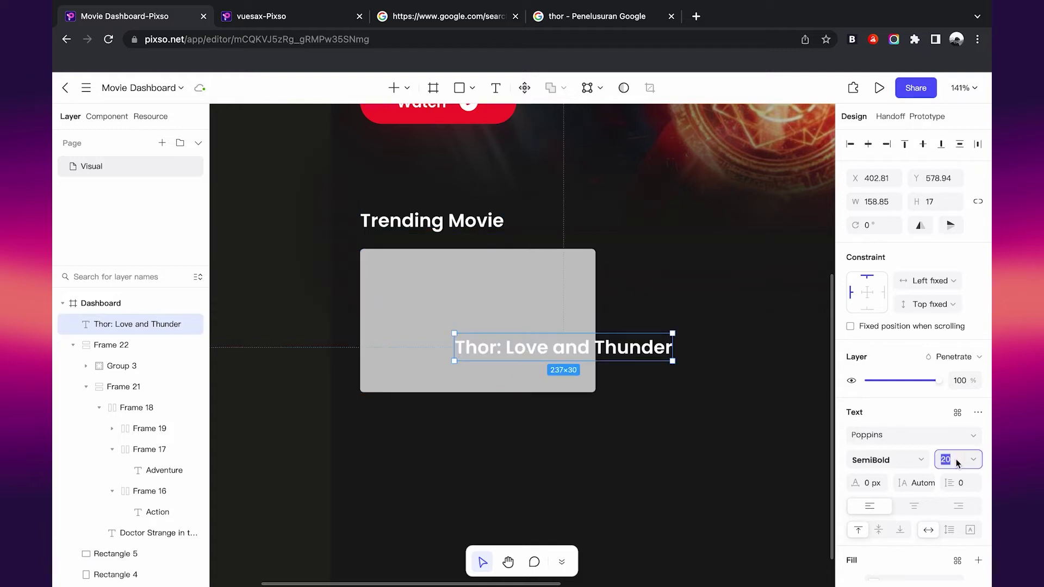
type("16")
key("Return")
type("18")
key("Return")
Step: Wrap the Thor title onto two lines with fixed width, auto height and 24 px line height
scroll(579, 314, "up", 2)
left_click_drag(545, 344, 445, 349)
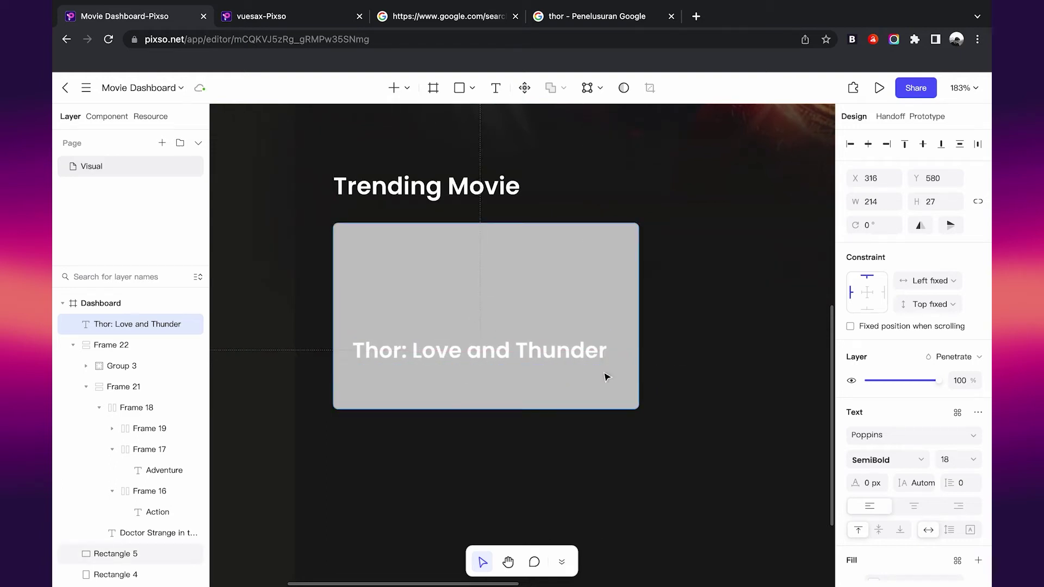
left_click_drag(608, 350, 581, 350)
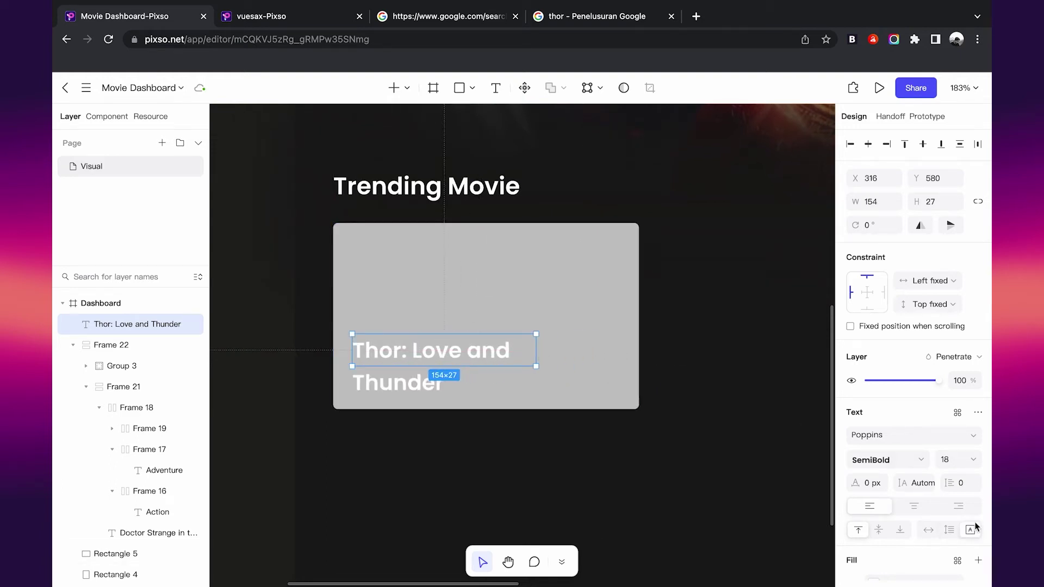
left_click(929, 531)
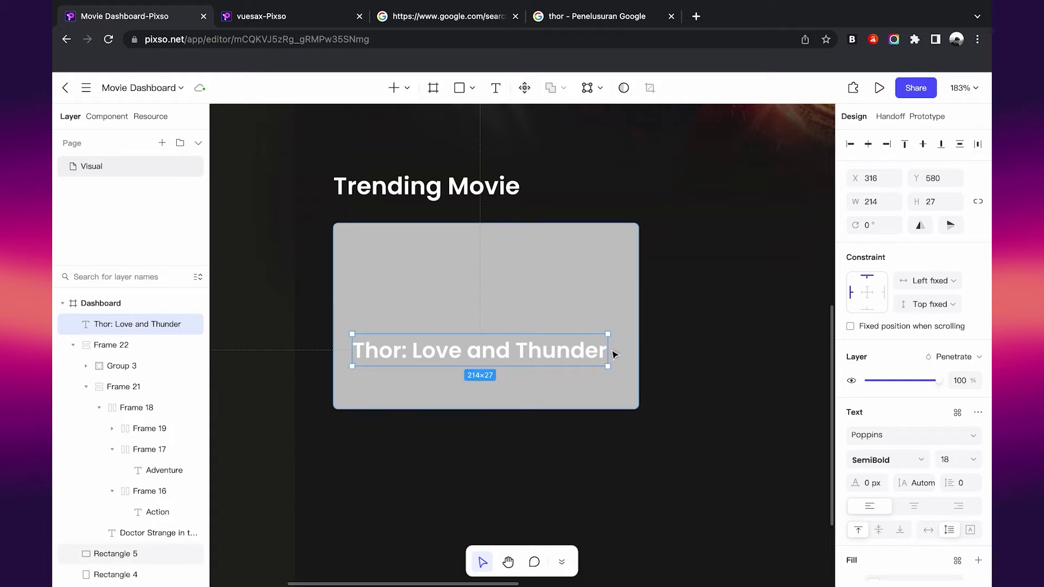
left_click_drag(611, 350, 551, 350)
left_click(948, 530)
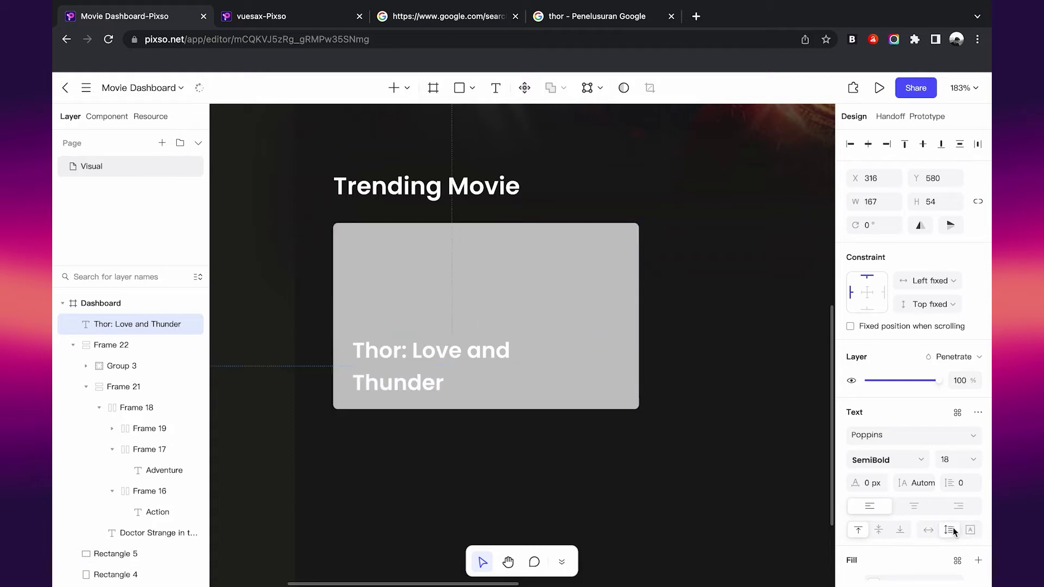
scroll(464, 375, "up", 3)
left_click_drag(426, 368, 425, 349)
left_click(595, 304)
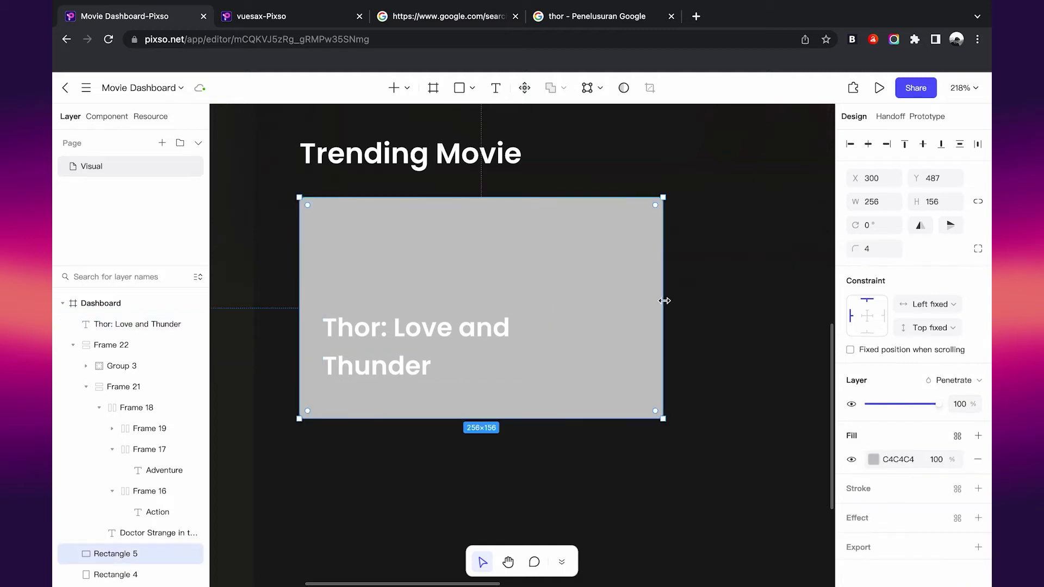
left_click_drag(442, 325, 433, 329)
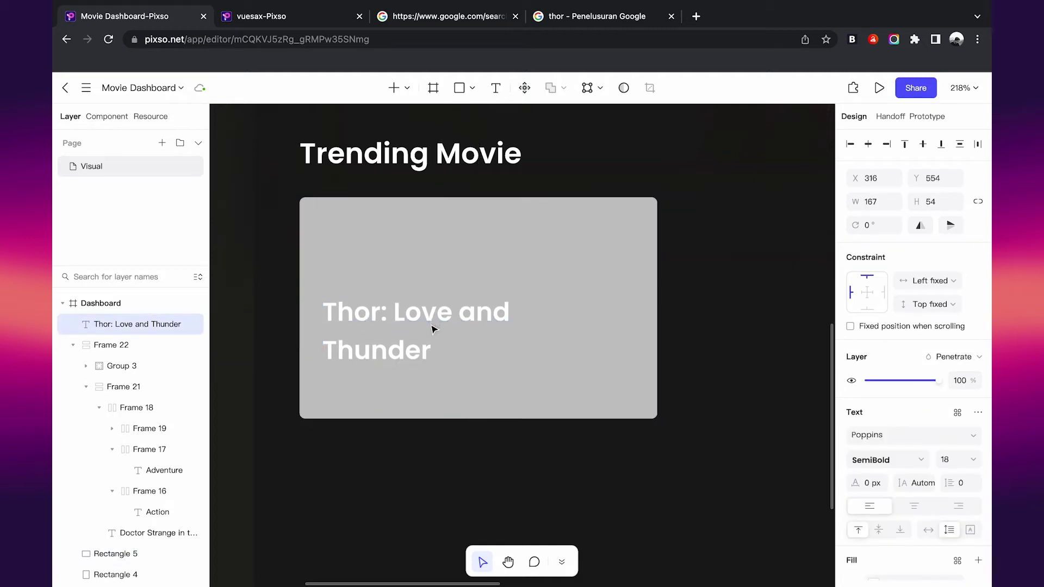
type("24")
key("Return")
Step: Place a copy of the title below it, set to Regular 12 with 20 px line height
left_click(608, 469)
scroll(473, 447, "down", 3)
scroll(433, 375, "up", 3)
scroll(429, 364, "up", 1)
left_click(431, 370)
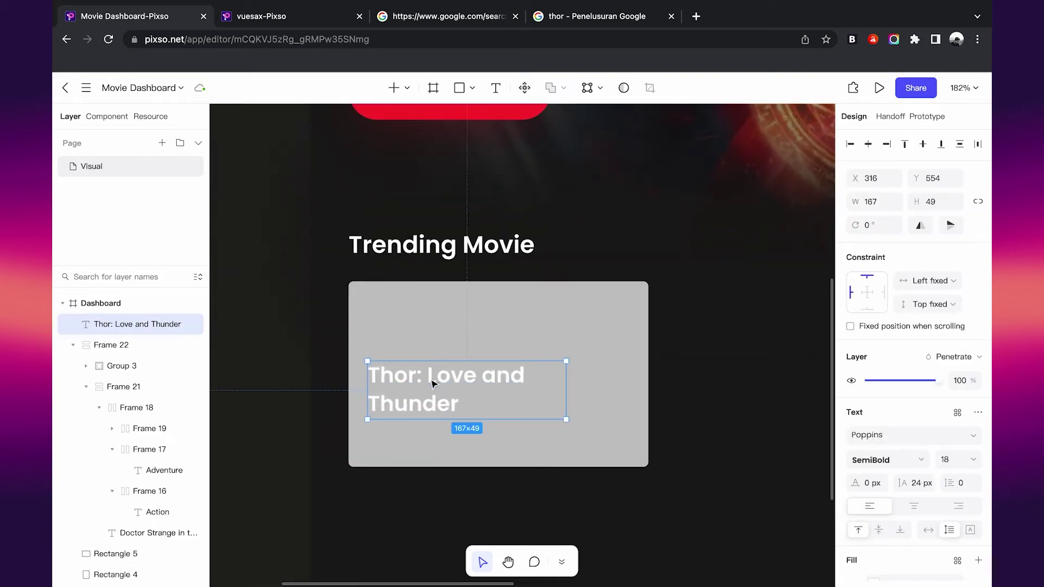
scroll(433, 378, "up", 3)
left_click_drag(443, 345, 445, 452)
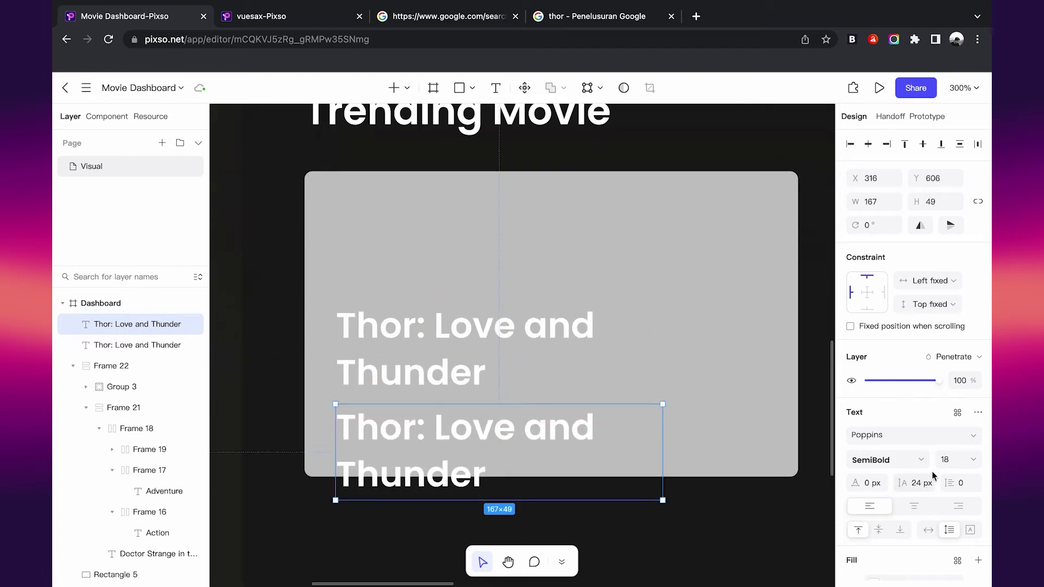
type("12")
key("Return")
left_click(884, 460)
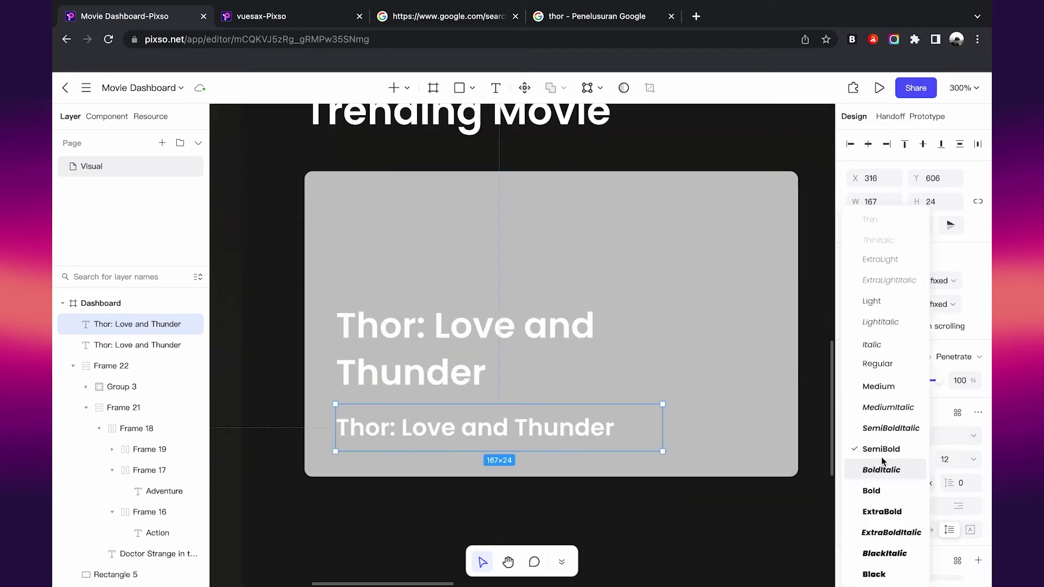
left_click(885, 367)
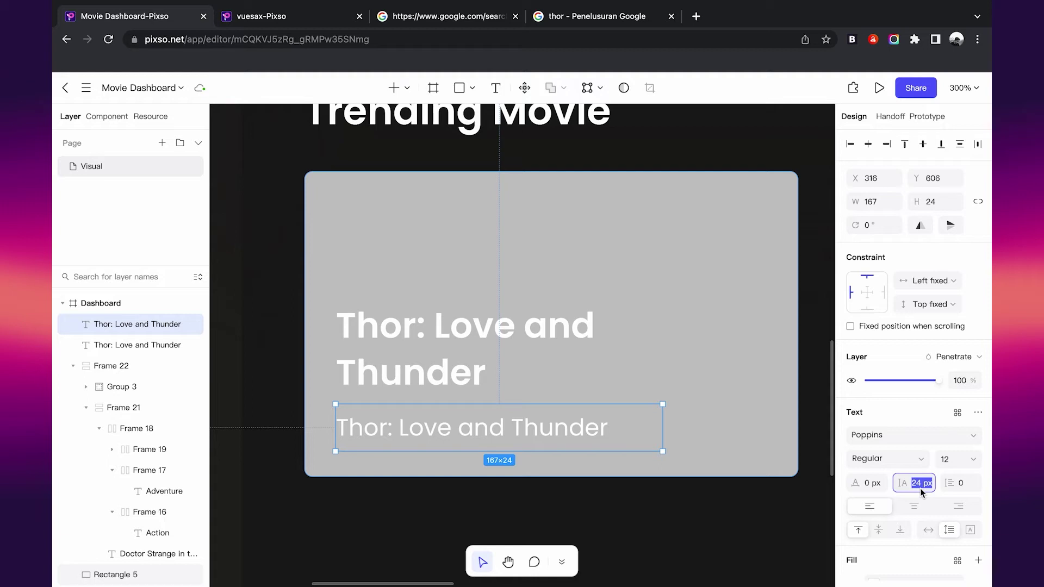
type("20")
key("Return")
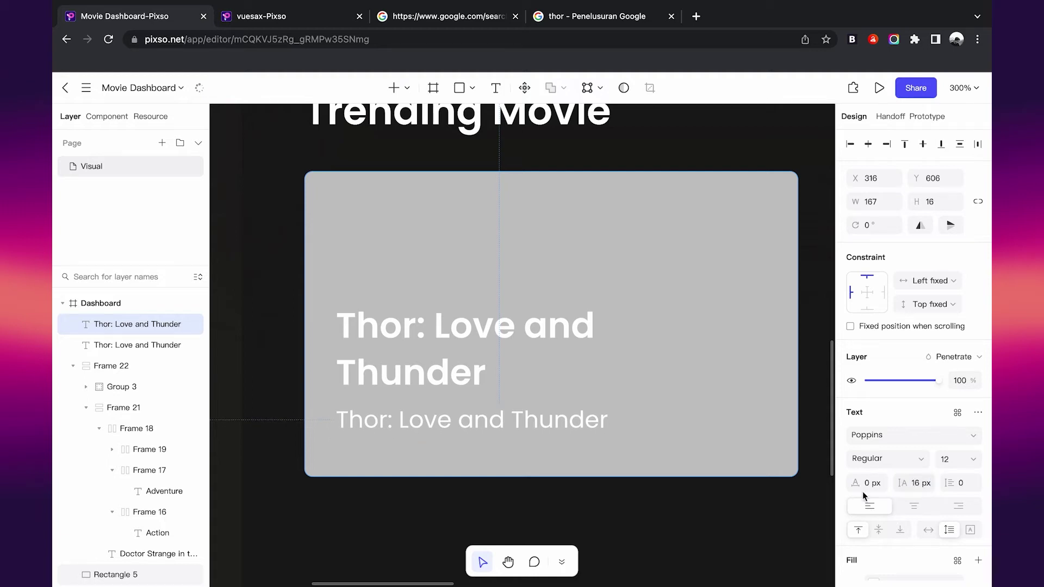
Step: Change the subtitle text to '2022' followed by a bullet
left_click(442, 522)
left_click(477, 425)
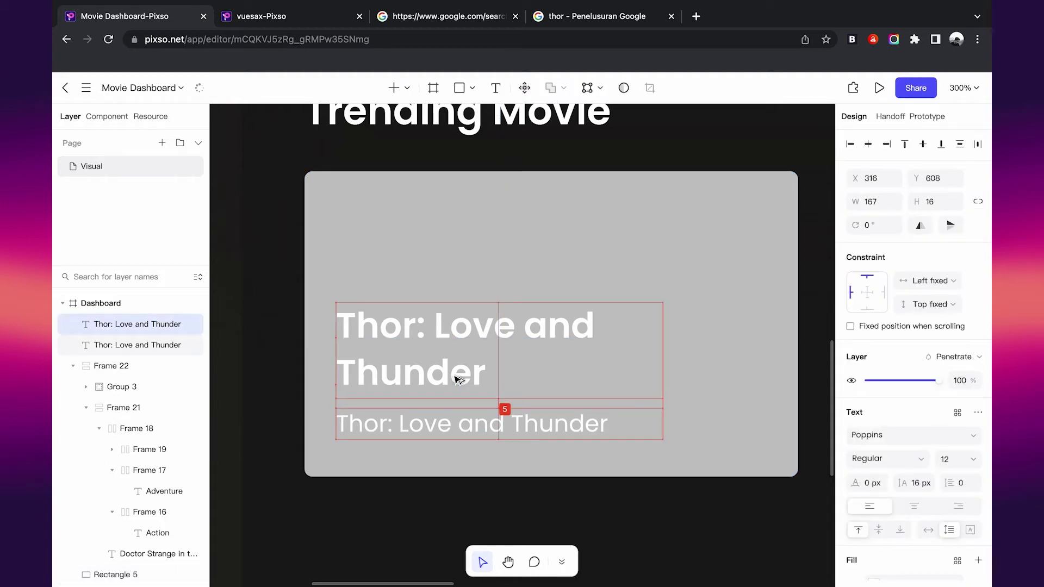
scroll(445, 446, "down", 1)
left_click(447, 512)
scroll(447, 512, "down", 2)
scroll(448, 513, "down", 2)
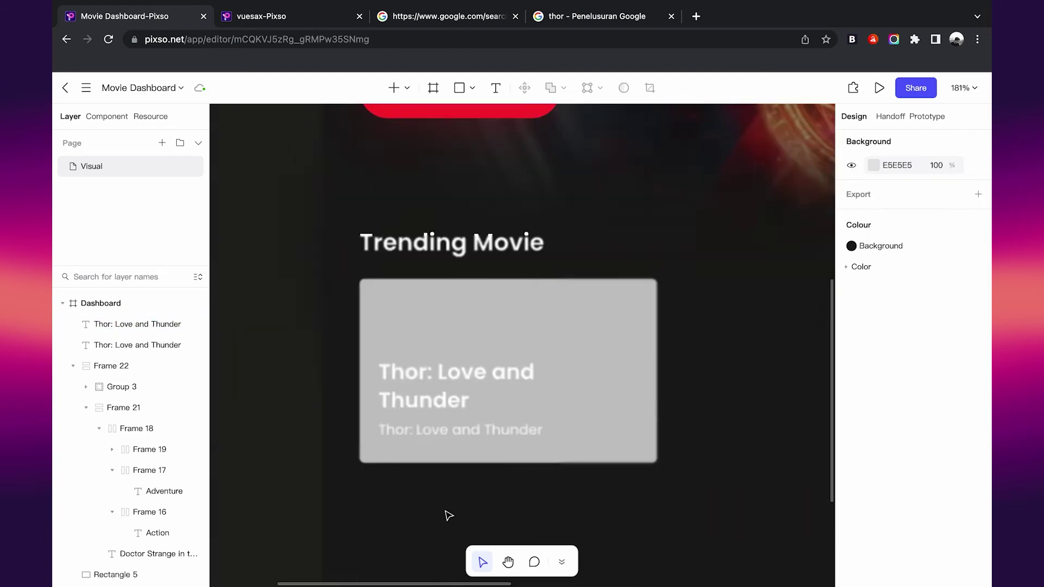
scroll(448, 515, "up", 3)
scroll(489, 478, "up", 2)
left_click(518, 442)
double_click(421, 444)
type("2022")
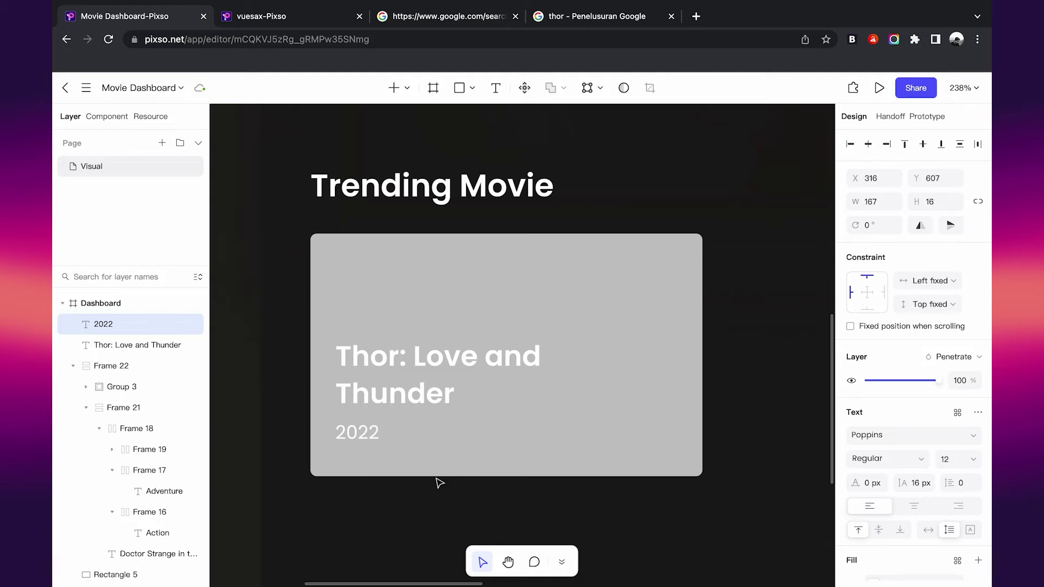
scroll(440, 482, "up", 1)
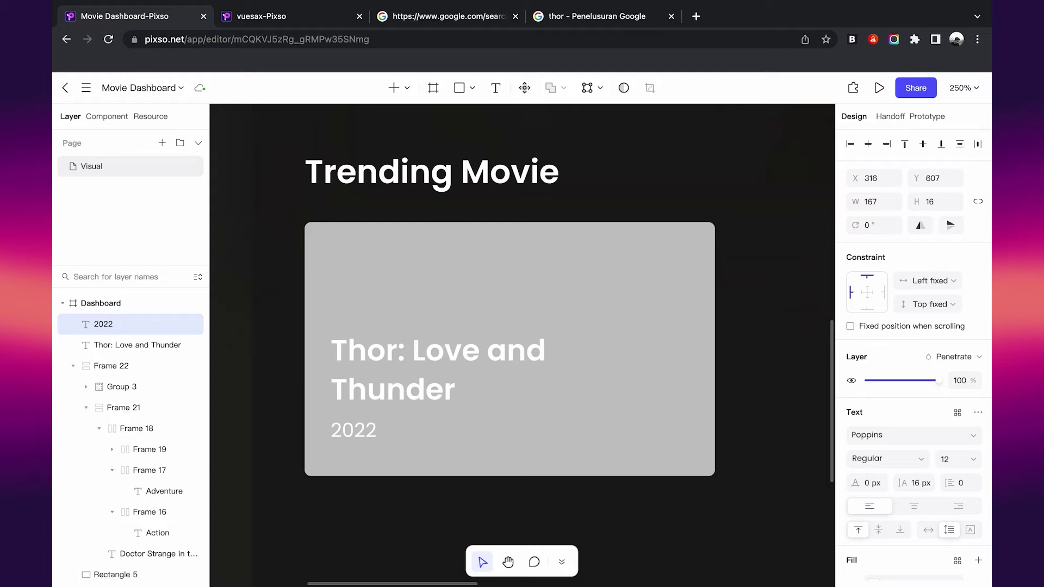
key("ctrl+super+space")
left_click(445, 242)
Step: Paste the Thor poster image into the grey movie card
key("Escape")
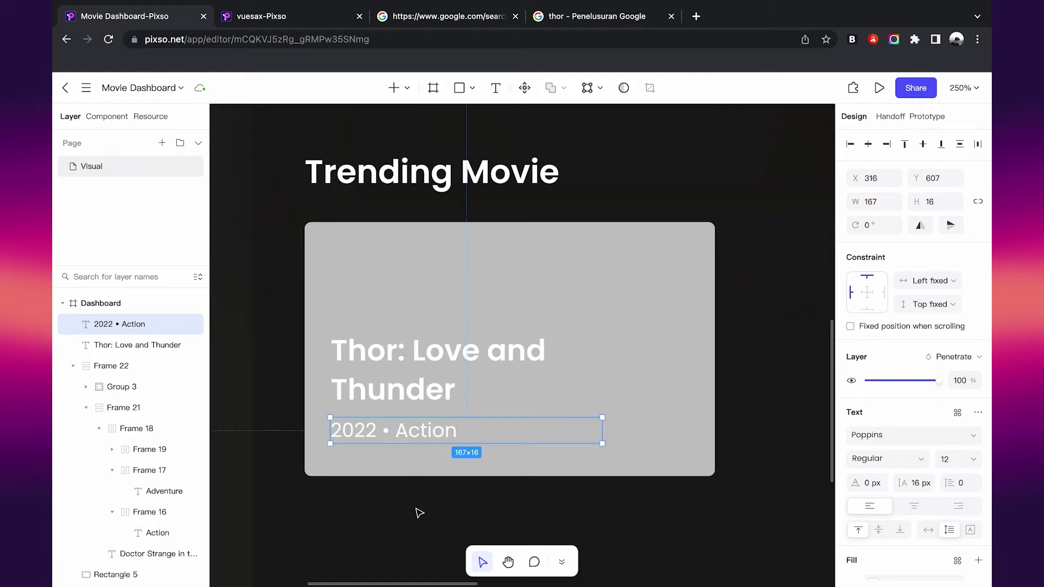
scroll(415, 513, "down", 2)
key("Escape")
scroll(402, 530, "down", 1)
left_click(537, 361)
key("ctrl+v")
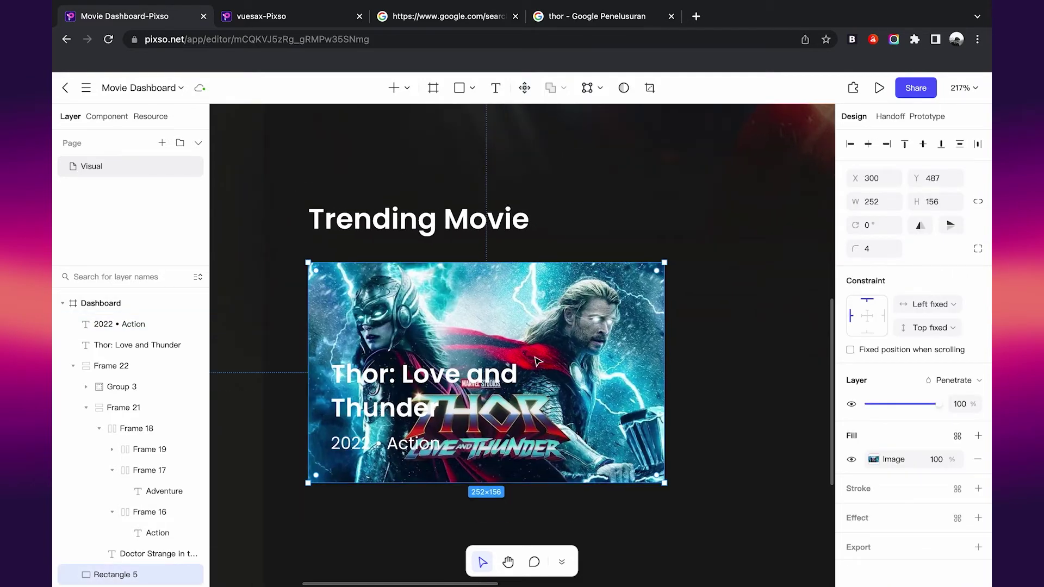
left_click(514, 495)
scroll(517, 498, "up", 1)
scroll(517, 498, "down", 1)
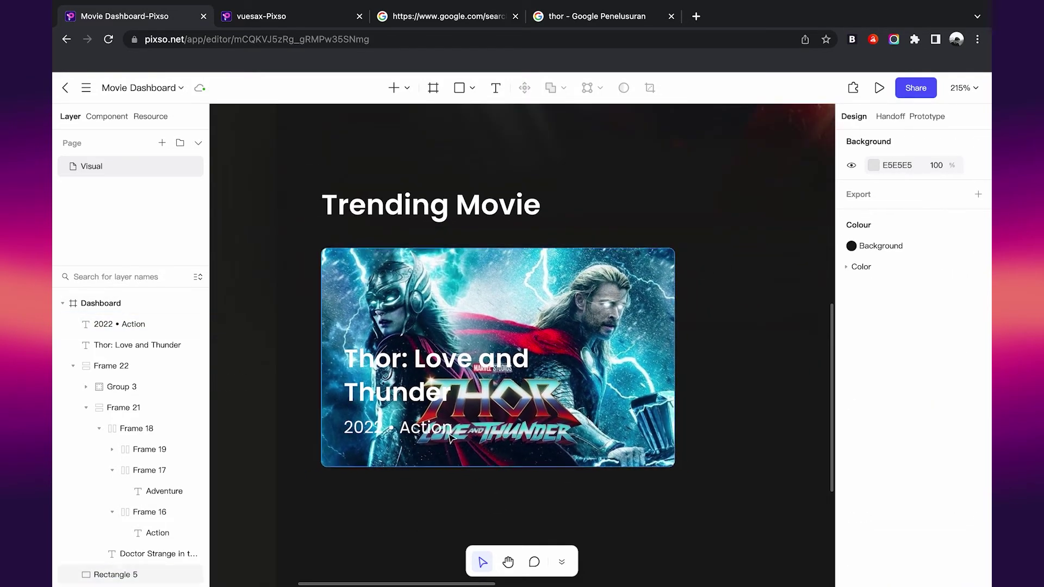
Step: Stretch the poster card taller to H 171
left_click(424, 427)
left_click(429, 375, "shift")
scroll(426, 459, "down", 3)
scroll(426, 459, "up", 1)
scroll(552, 431, "up", 1)
left_click(557, 425)
left_click_drag(569, 432, 572, 445)
left_click(522, 479)
Step: Move the title and genre texts down and wrap them in an auto-layout frame
scroll(438, 489, "up", 2)
scroll(438, 490, "up", 1)
scroll(424, 435, "up", 1)
left_click(413, 383)
left_click(426, 326, "shift")
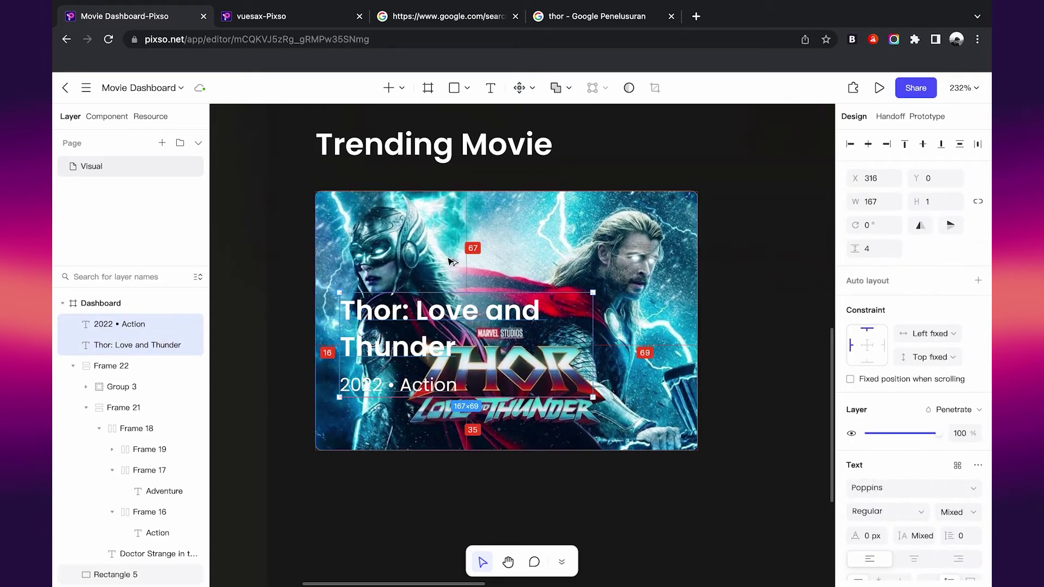
key("shift+Down")
key("shift+Down")
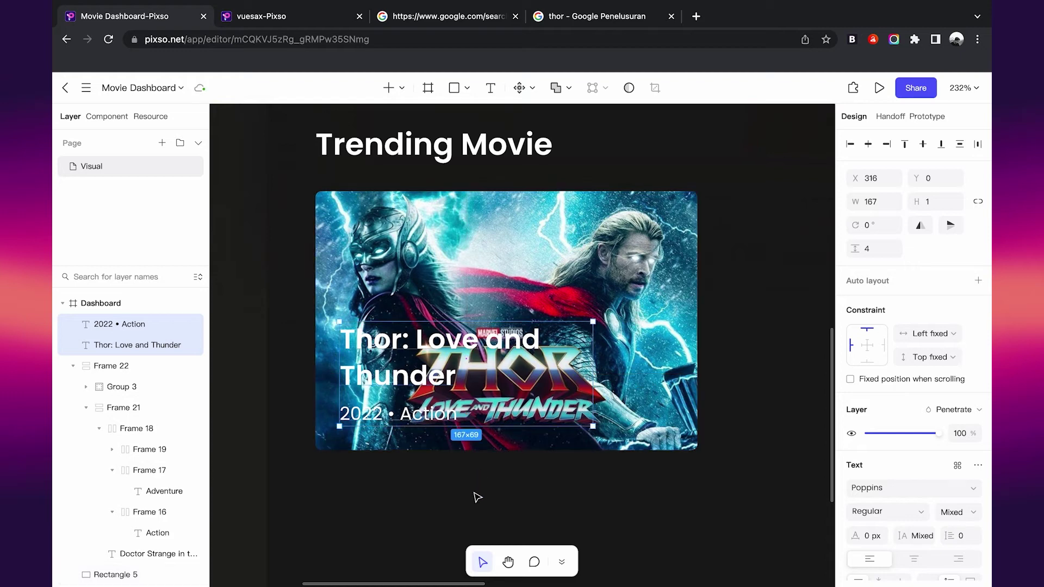
scroll(475, 494, "up", 1)
key("shift+a")
Step: Set the title and genre texts to Fill container width
double_click(464, 361)
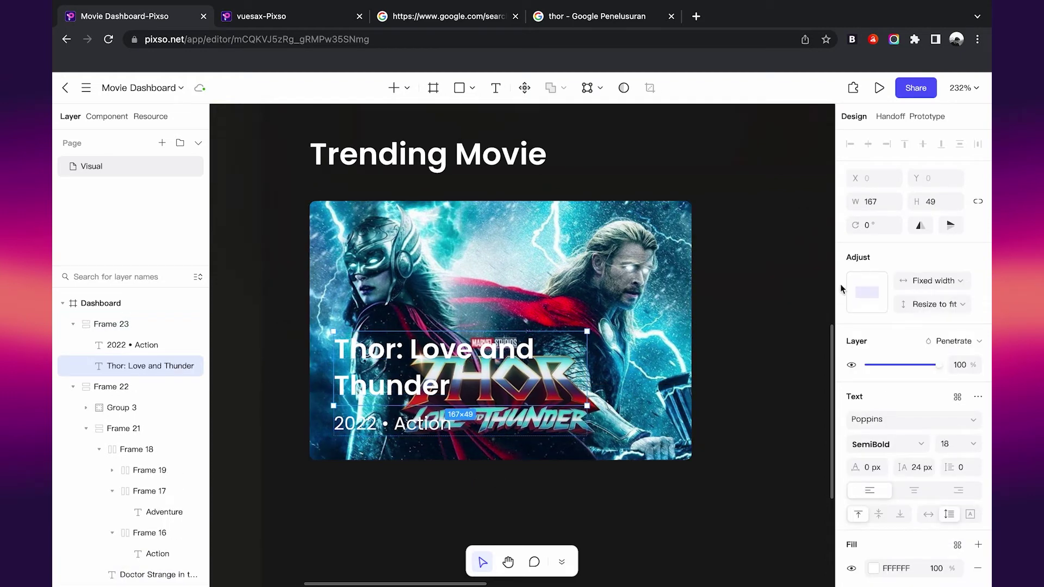
left_click(951, 281)
left_click(947, 341)
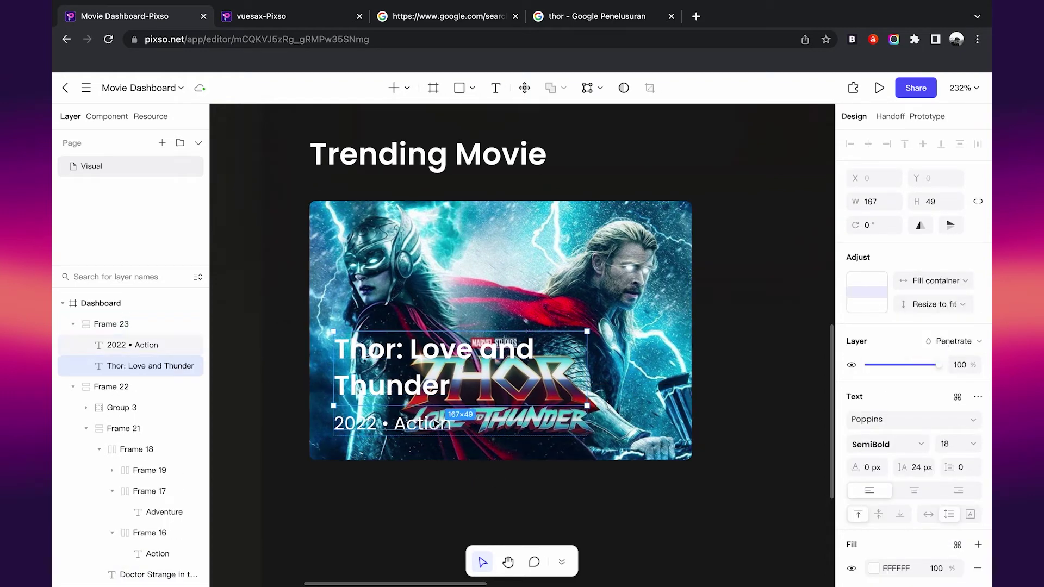
key("Tab")
left_click(958, 284)
left_click(948, 340)
left_click(624, 505)
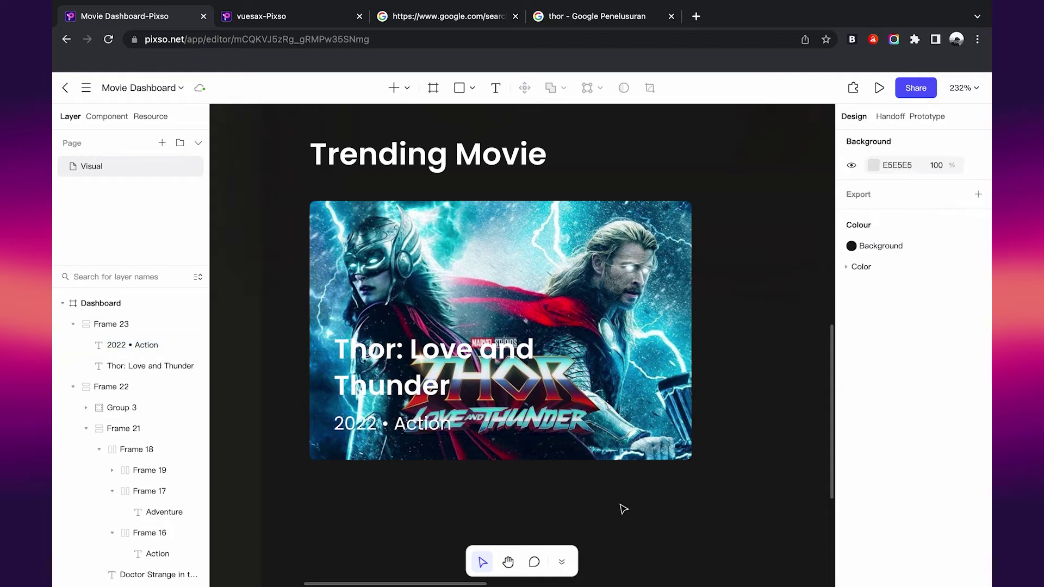
Step: Widen the caption frame to 218 so the title fits on one line
left_click(596, 376)
left_click_drag(587, 370, 663, 369)
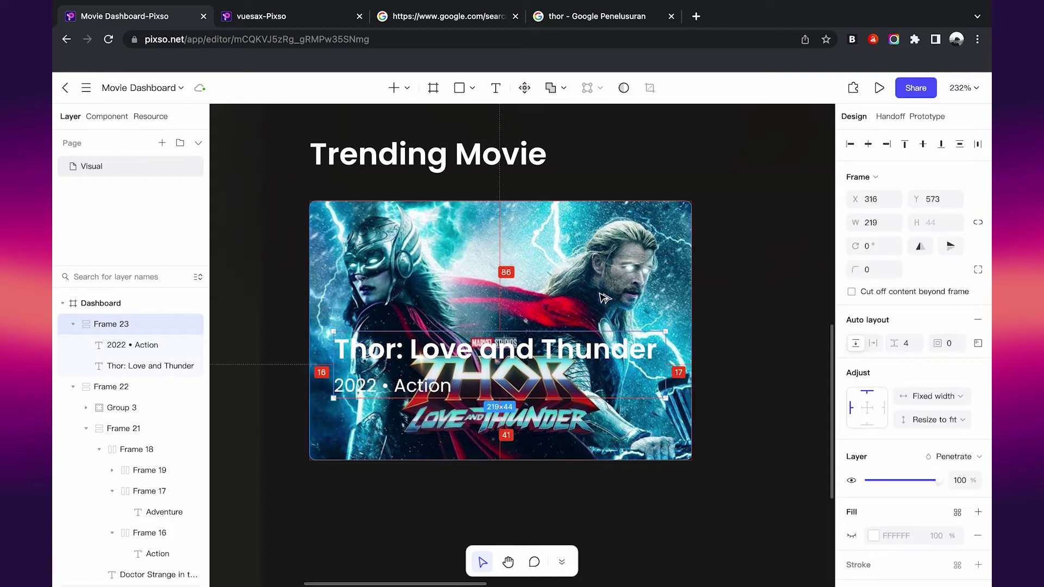
type("218")
key("Return")
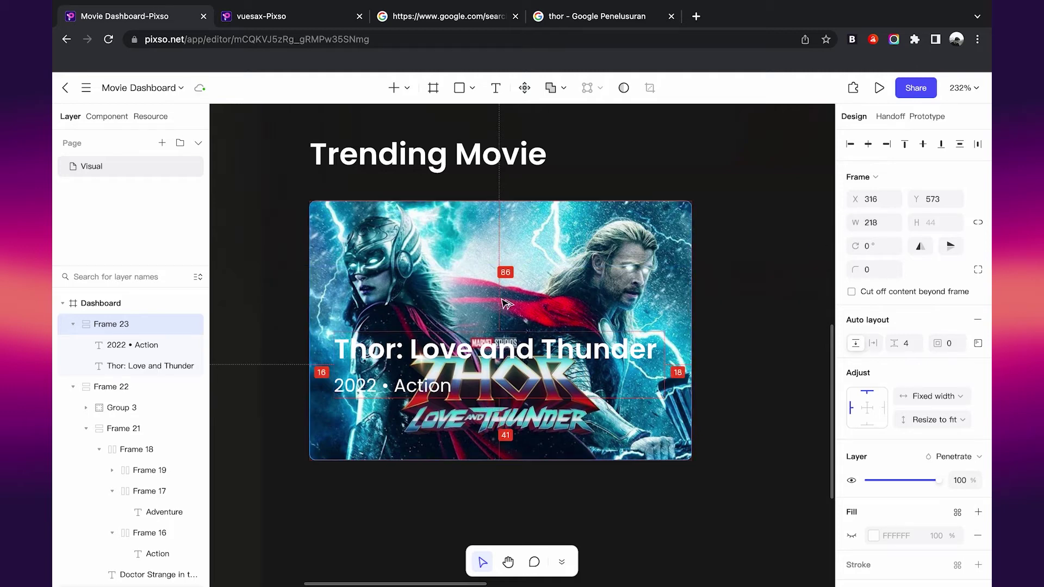
key("shift+Down")
key("shift+Down")
key("shift+Down")
key("Up")
key("Up")
key("Up")
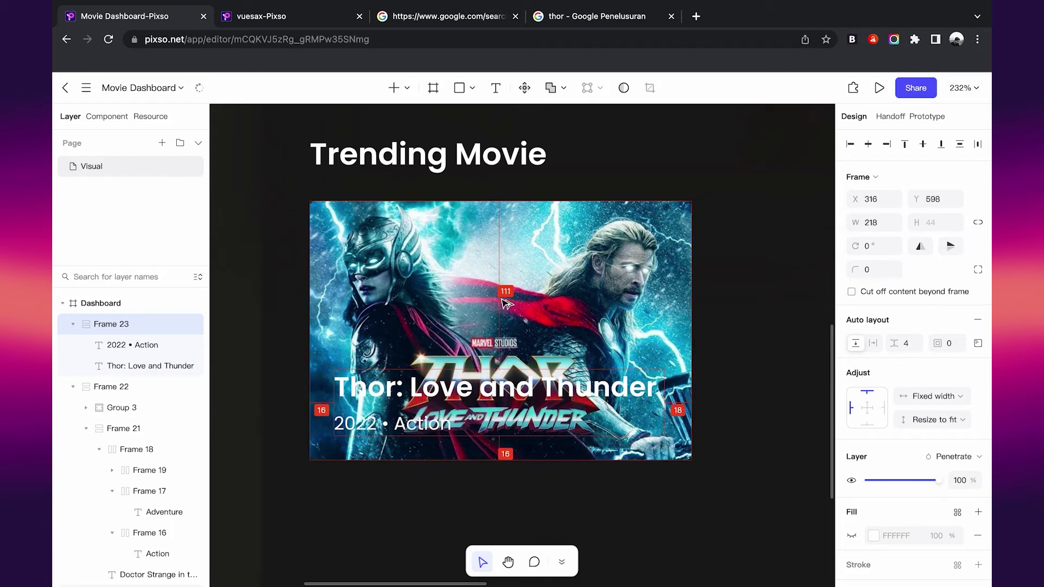
scroll(488, 485, "up", 2)
scroll(487, 485, "up", 2)
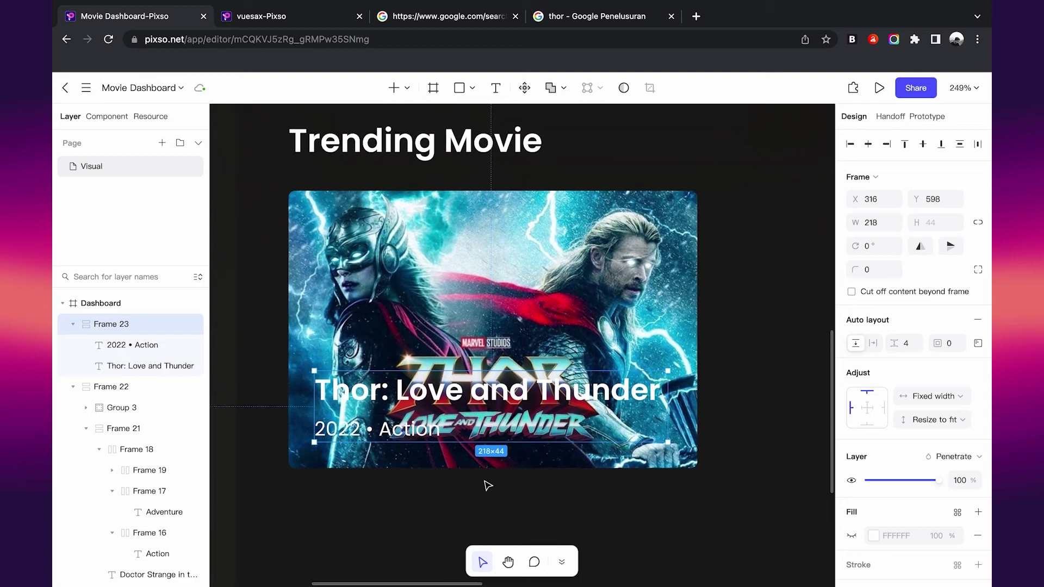
left_click(565, 323)
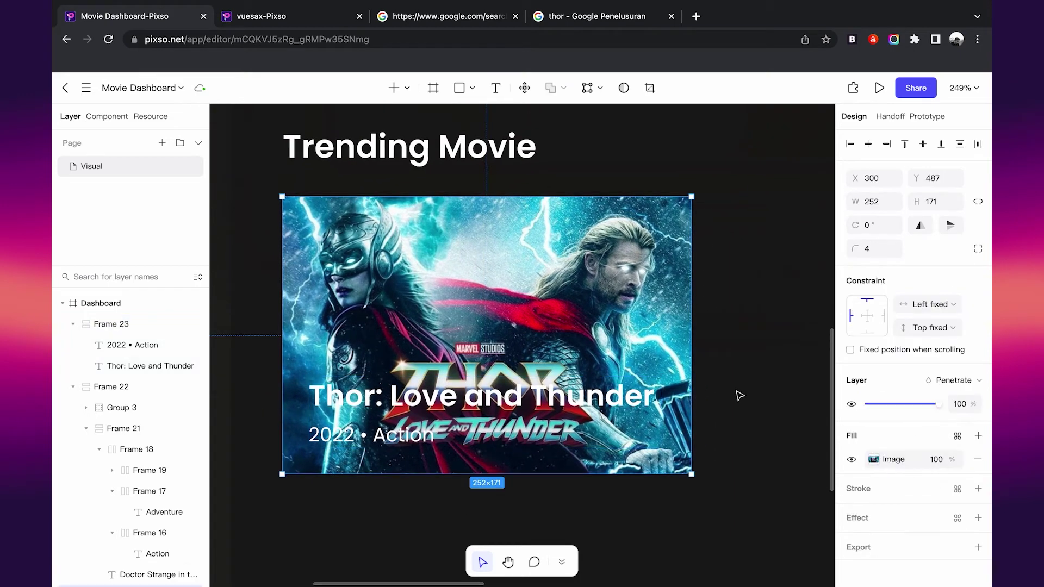
Step: Replace the poster's image fill with a solid 191817 fill
left_click(977, 459)
left_click(977, 436)
left_click(888, 460)
left_click(723, 464)
Step: Turn the card fill into a linear gradient running vertically up from the bottom edge
left_click(680, 358)
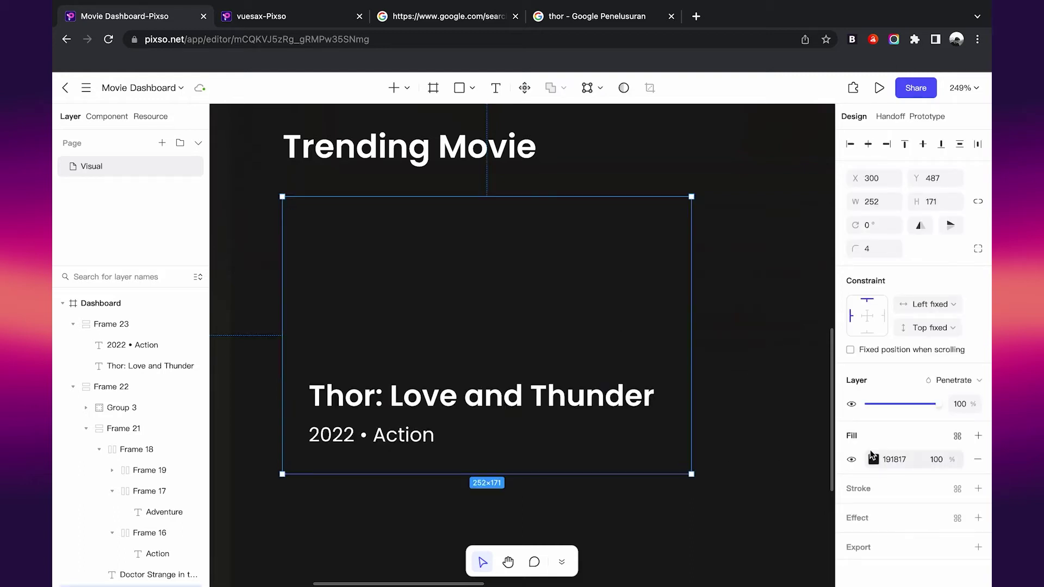
left_click(874, 460)
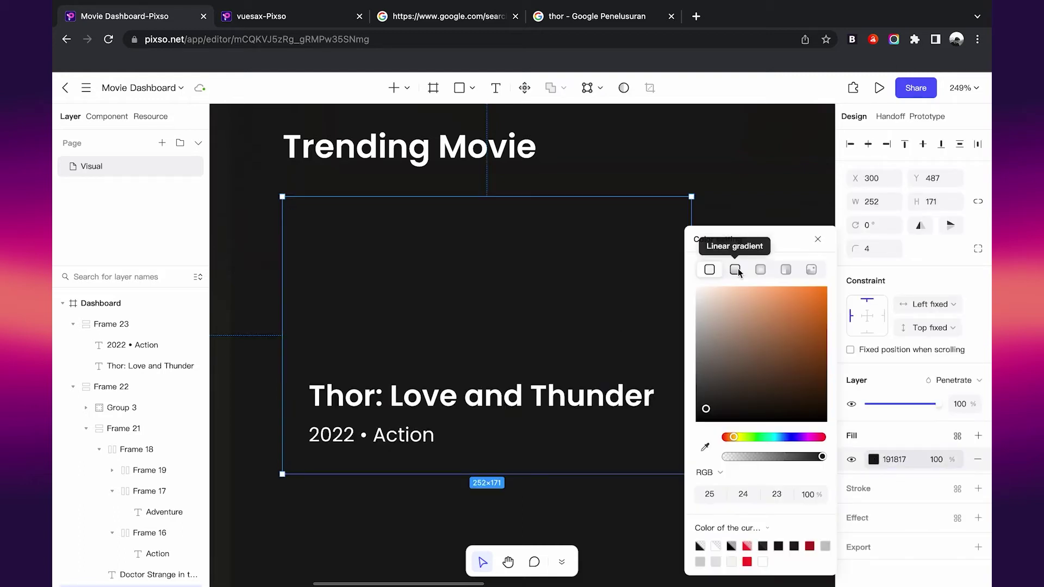
left_click(735, 269)
left_click_drag(489, 197, 487, 480)
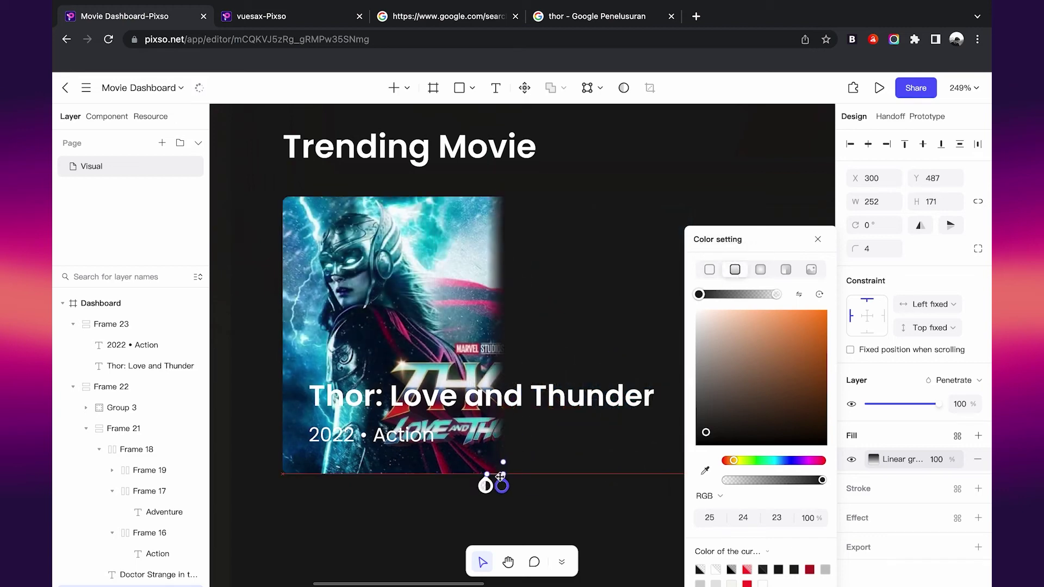
mouse_move(484, 462)
left_mouse_down()
mouse_move(496, 298)
mouse_move(488, 307)
left_mouse_up()
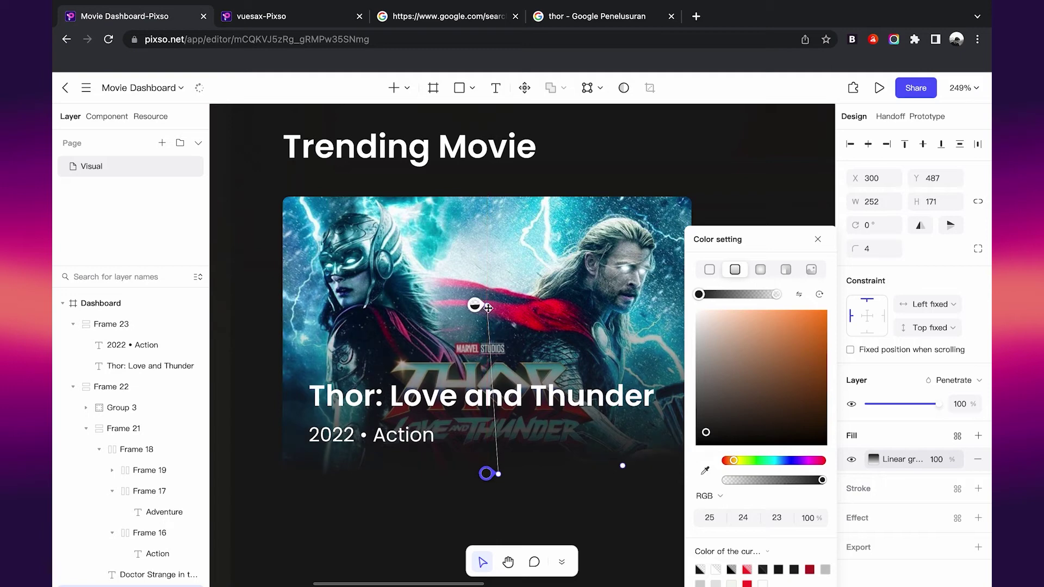
left_click_drag(496, 475, 488, 475)
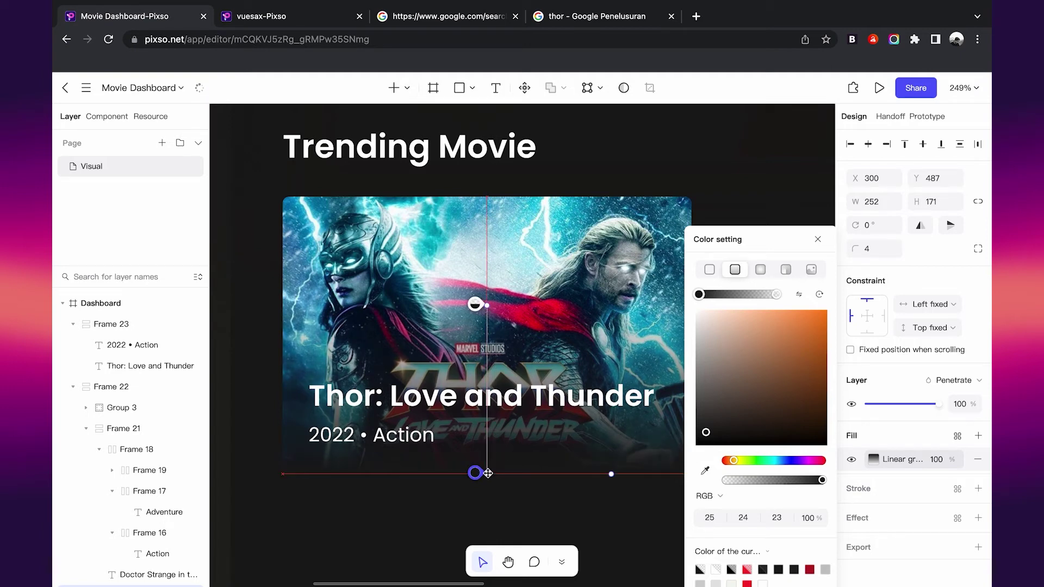
left_click(705, 471)
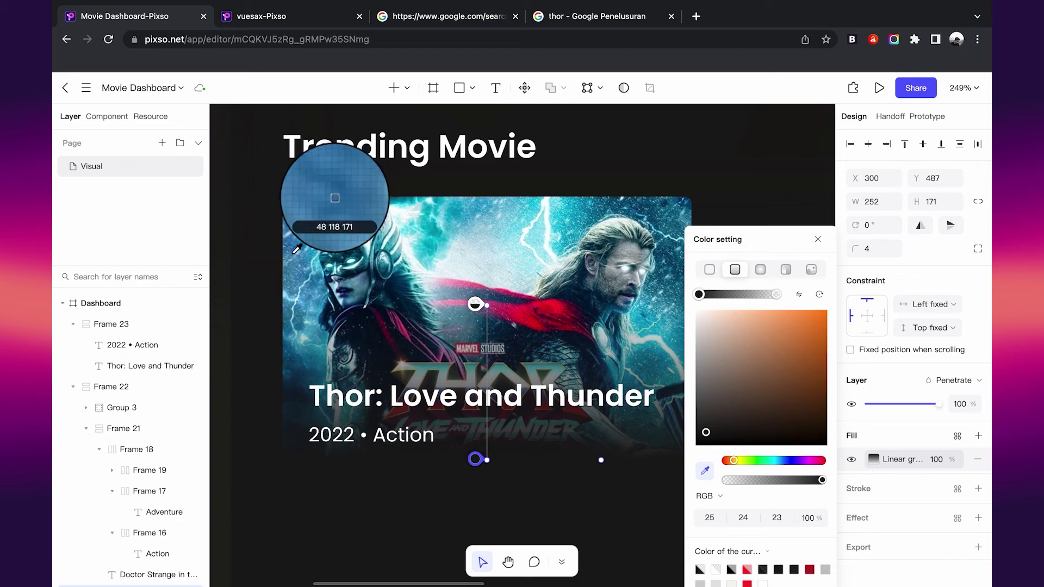
key("Escape")
left_click(483, 530)
scroll(483, 522, "down", 5)
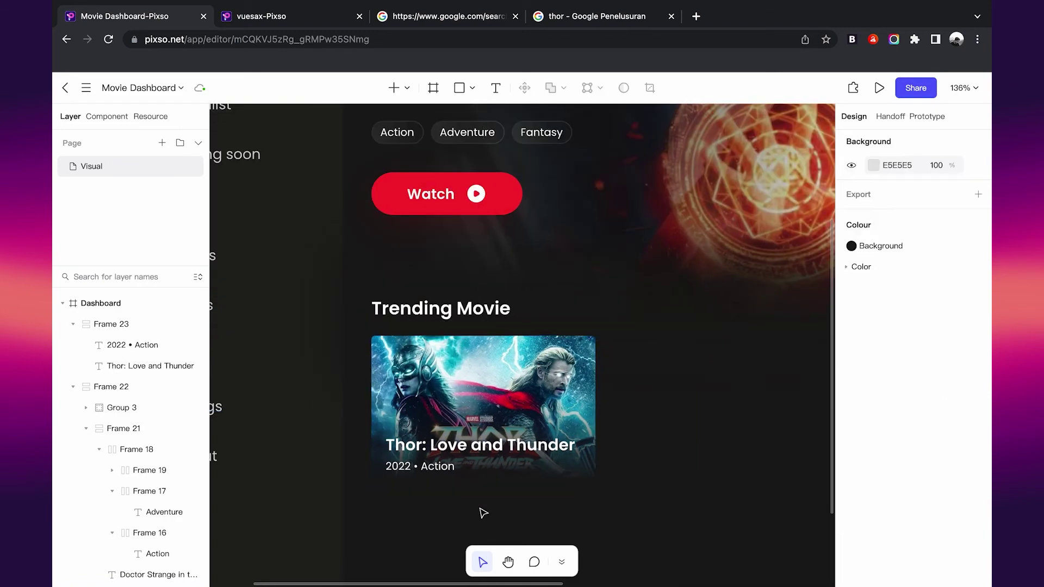
Step: Remove the gradient from the Thor card
scroll(483, 513, "down", 3)
scroll(482, 511, "up", 2)
scroll(486, 489, "up", 2)
scroll(493, 464, "up", 2)
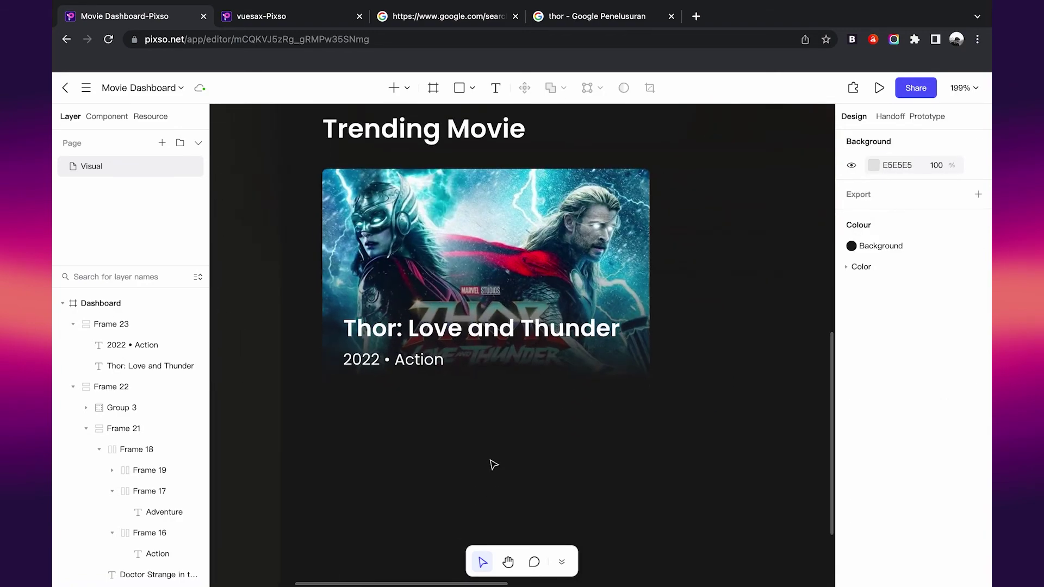
scroll(493, 465, "up", 2)
left_click(636, 402)
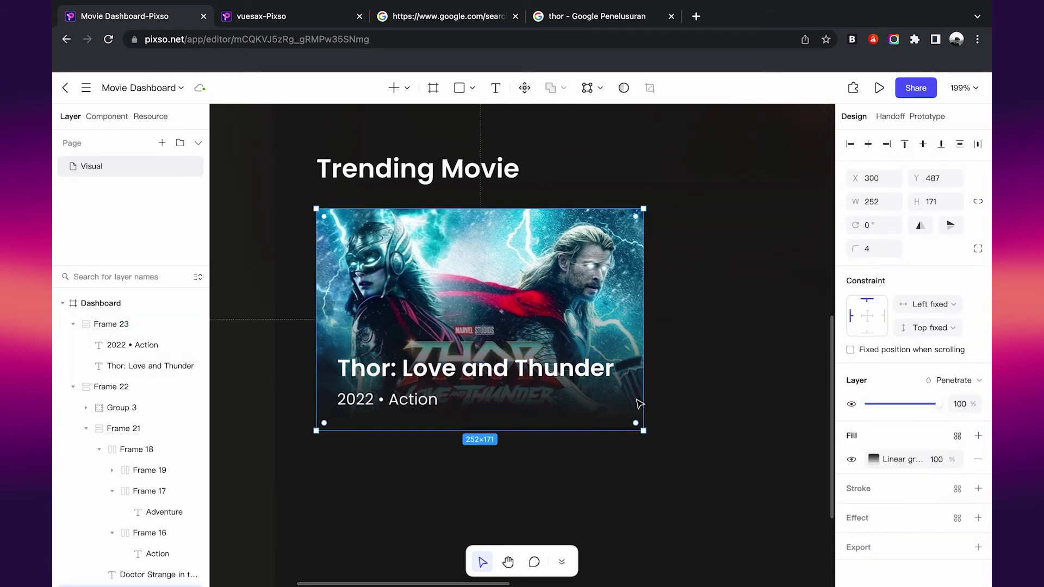
key("Delete")
Step: Give the caption block 12 padding and move it up over the poster's bottom-left
left_click(530, 380)
left_click(952, 345)
key("Return")
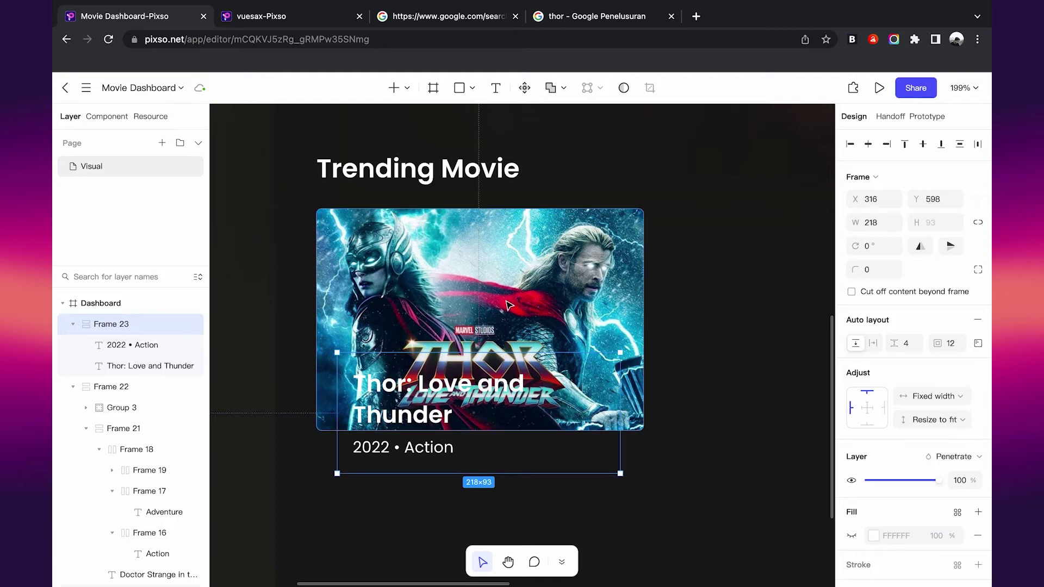
left_click_drag(403, 353, 403, 296)
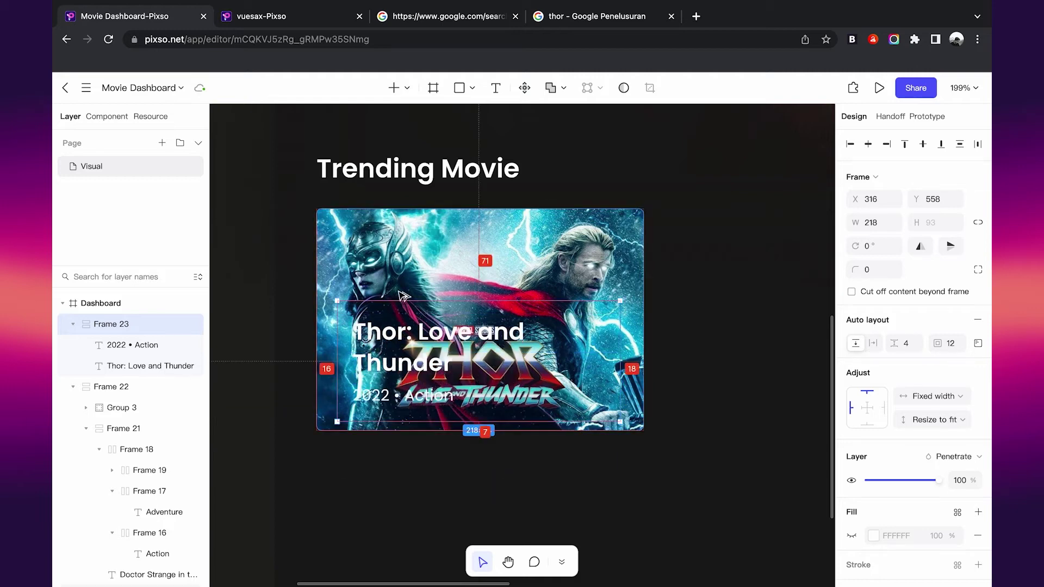
key("Left")
key("Left")
key("Left")
key("Left")
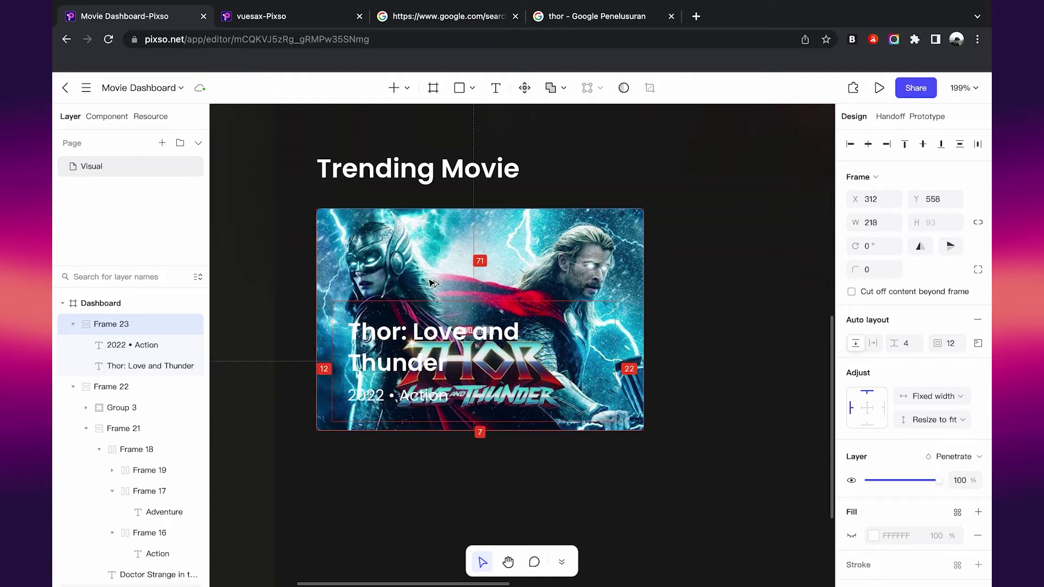
Step: Narrow the caption block width to 229 so the title wraps onto two lines
scroll(448, 343, "up", 1)
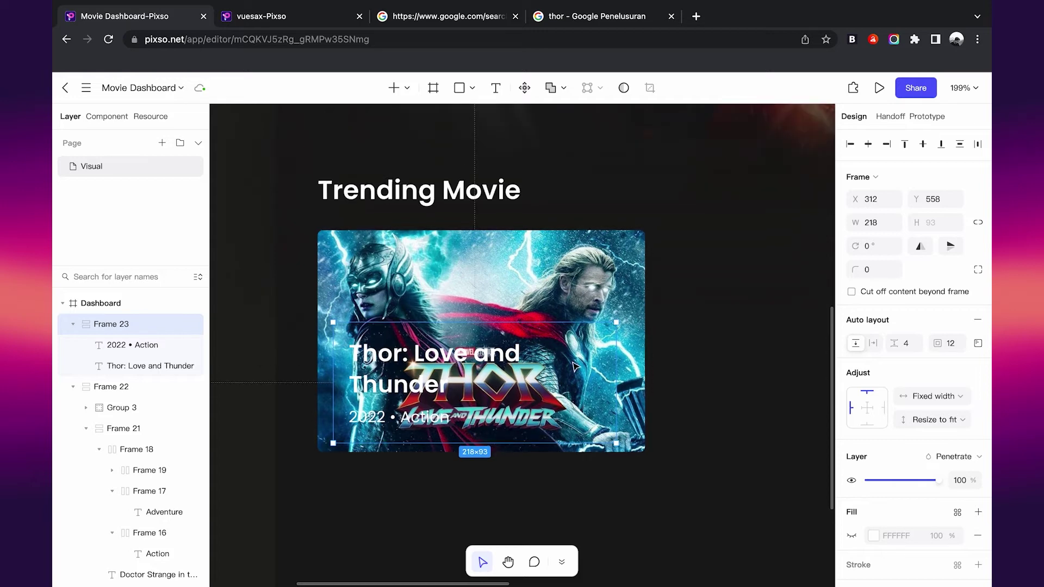
left_click(623, 371)
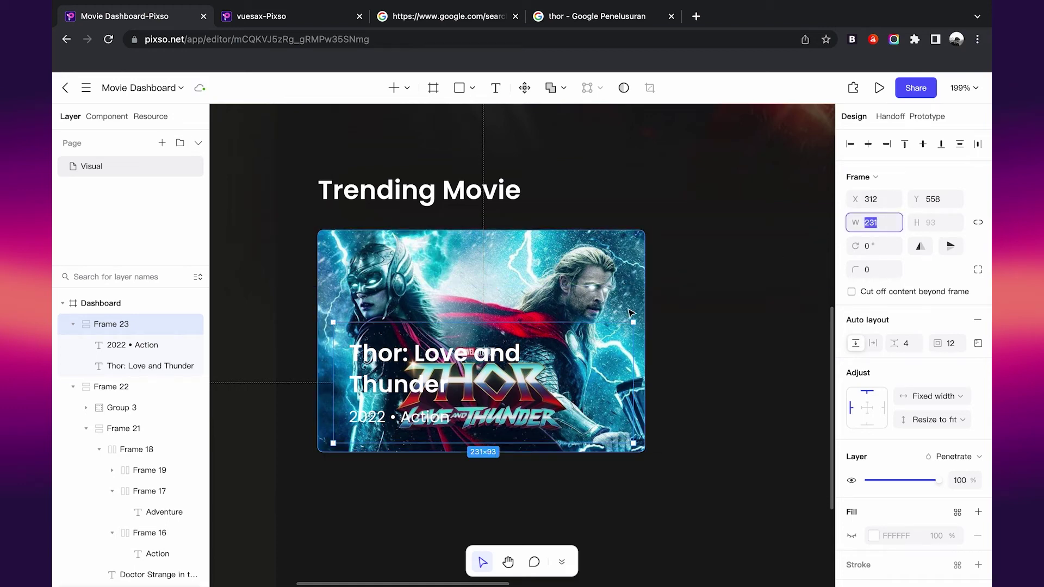
type("229")
key("Return")
key("alt")
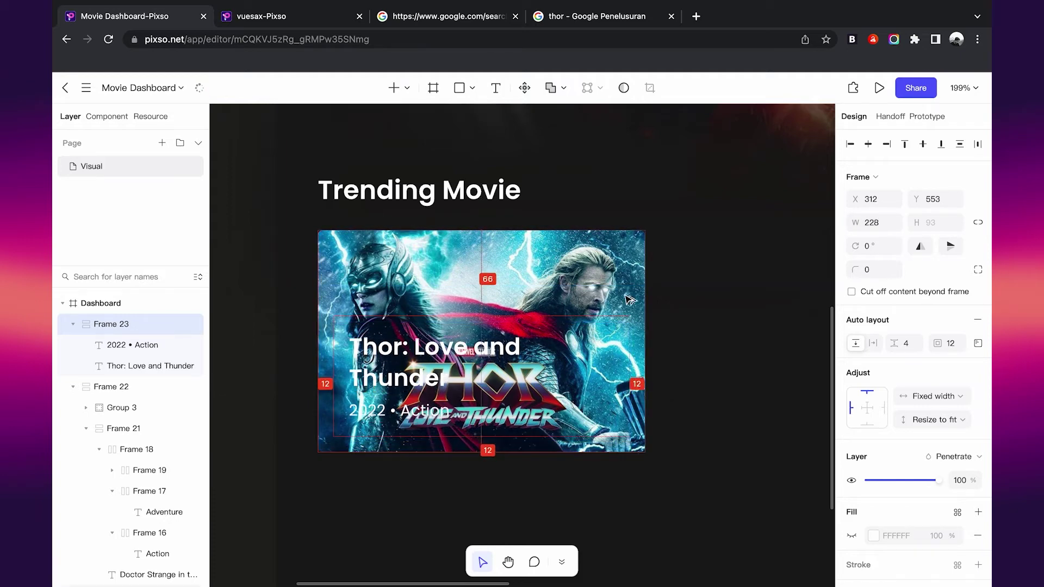
Step: Stretch the Thor poster taller to H 207 and reposition the caption block near its bottom
left_click(549, 449)
left_click_drag(549, 452, 550, 499)
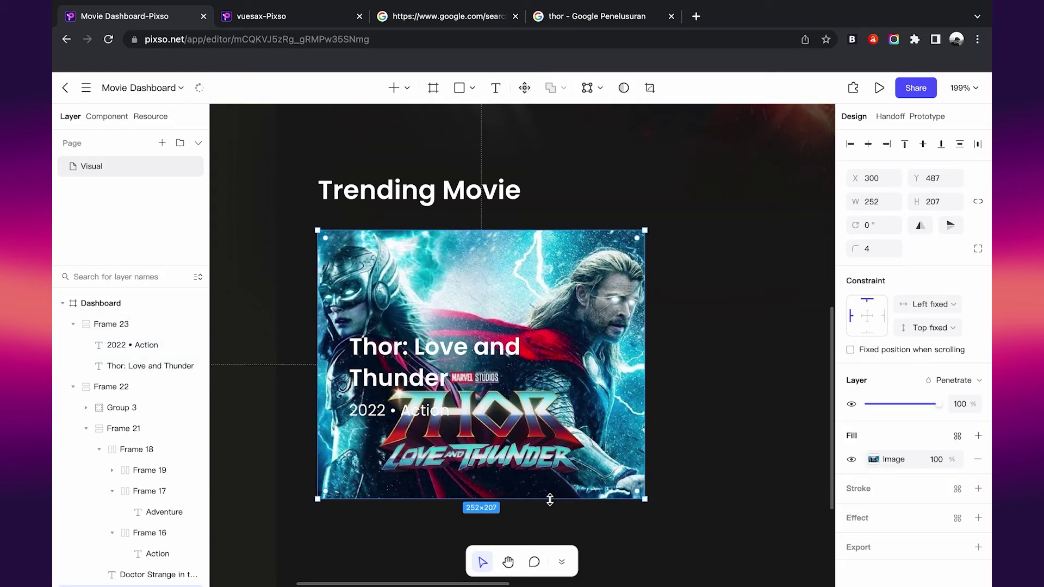
scroll(550, 499, "down", 2)
left_click(413, 321)
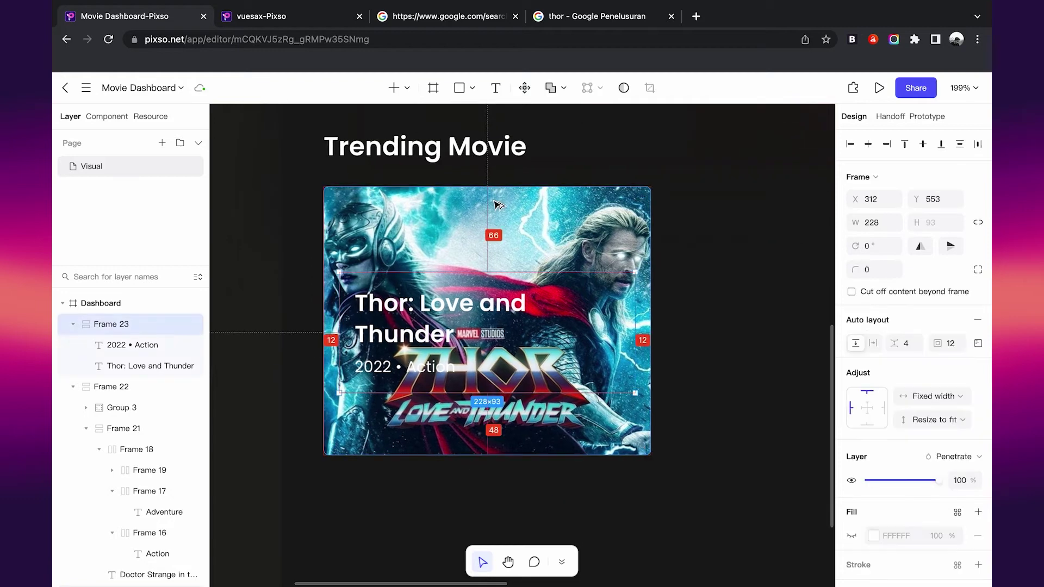
left_click_drag(413, 321, 414, 372)
key("Up")
key("Up")
key("Up")
key("Up")
scroll(945, 465, "down", 2)
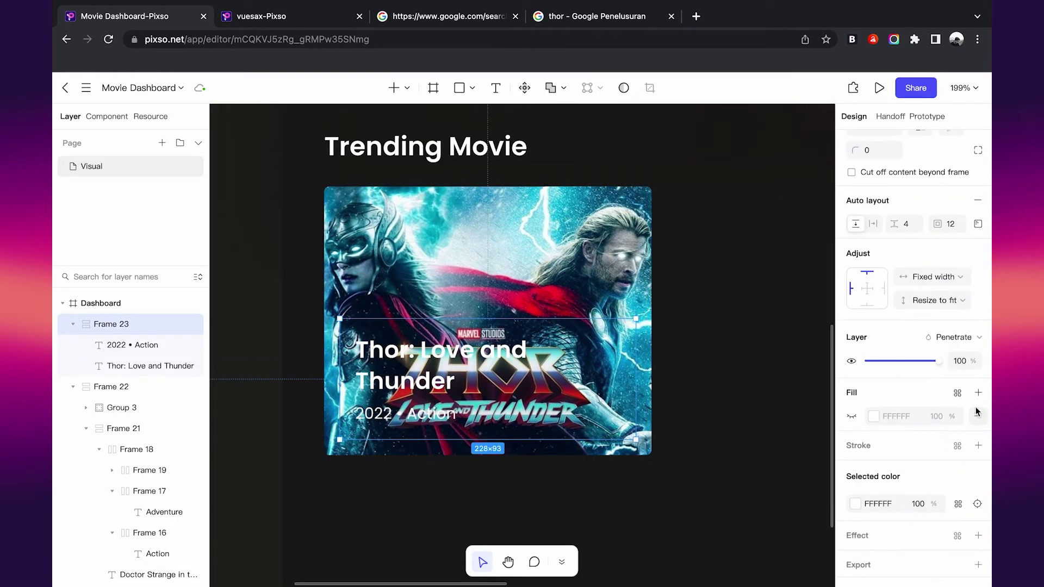
Step: Apply the black colour style to the caption box and round its corners to 8 px
left_click(958, 392)
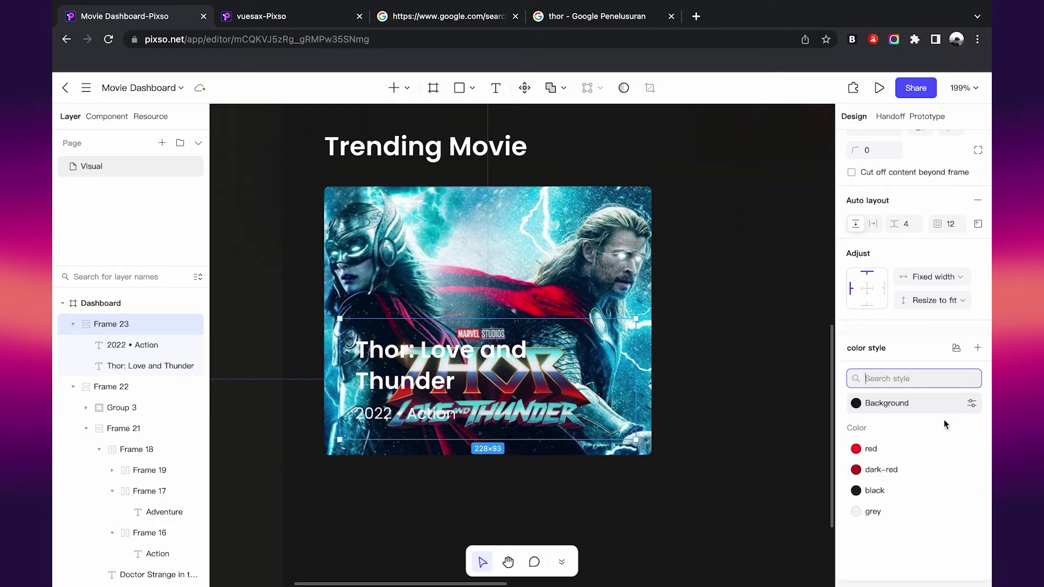
left_click(900, 492)
scroll(883, 266, "up", 2)
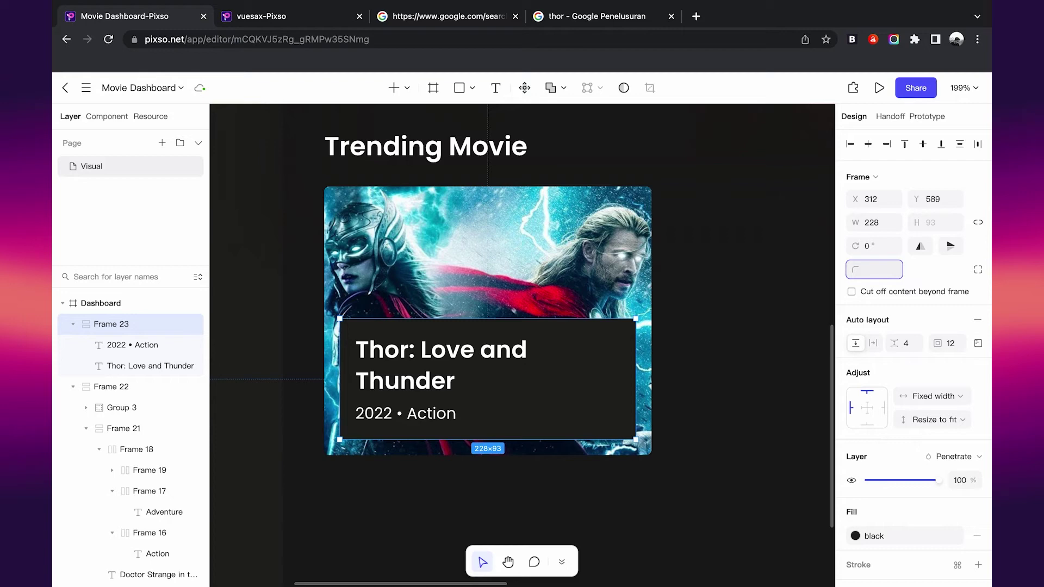
type("8")
key("Return")
Step: Detach the black fill style and set the caption fill to 21201E at 30% opacity
scroll(687, 427, "down", 1)
scroll(916, 497, "down", 3)
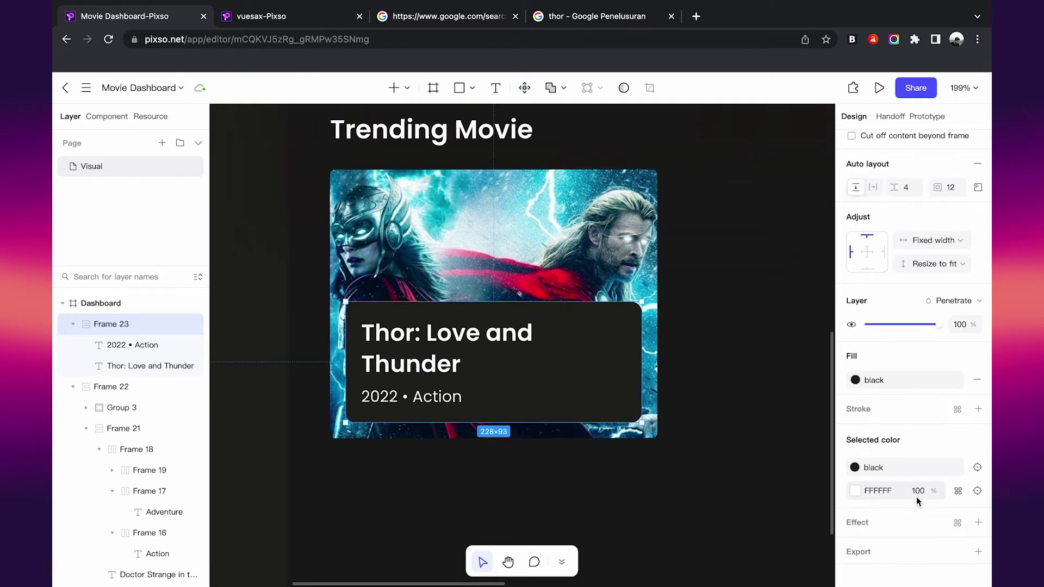
left_click(954, 379)
left_click_drag(937, 382, 936, 499)
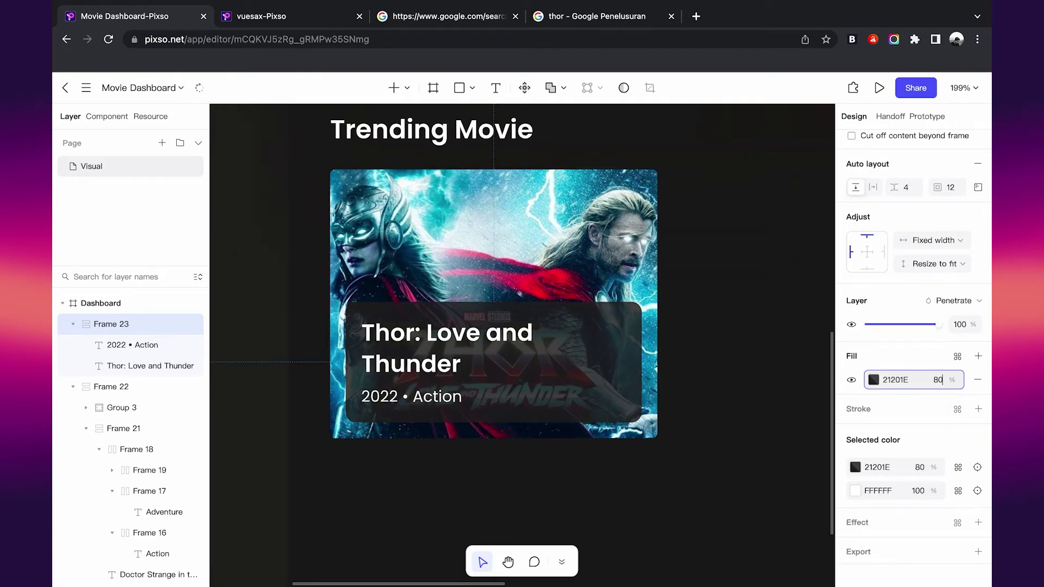
Step: Add a Background blur effect to the caption box
scroll(945, 505, "down", 2)
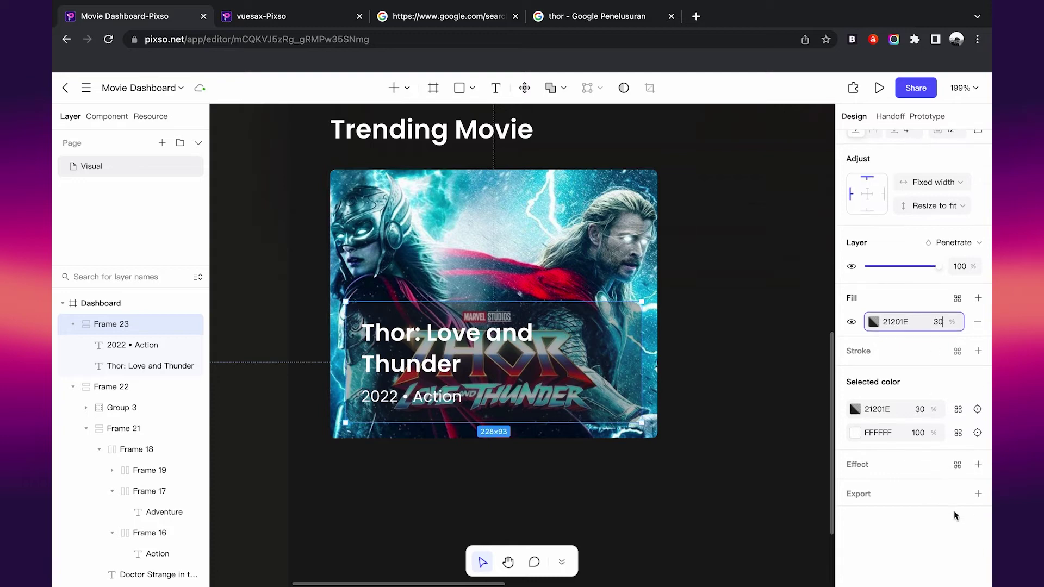
left_click(979, 464)
left_click(935, 488)
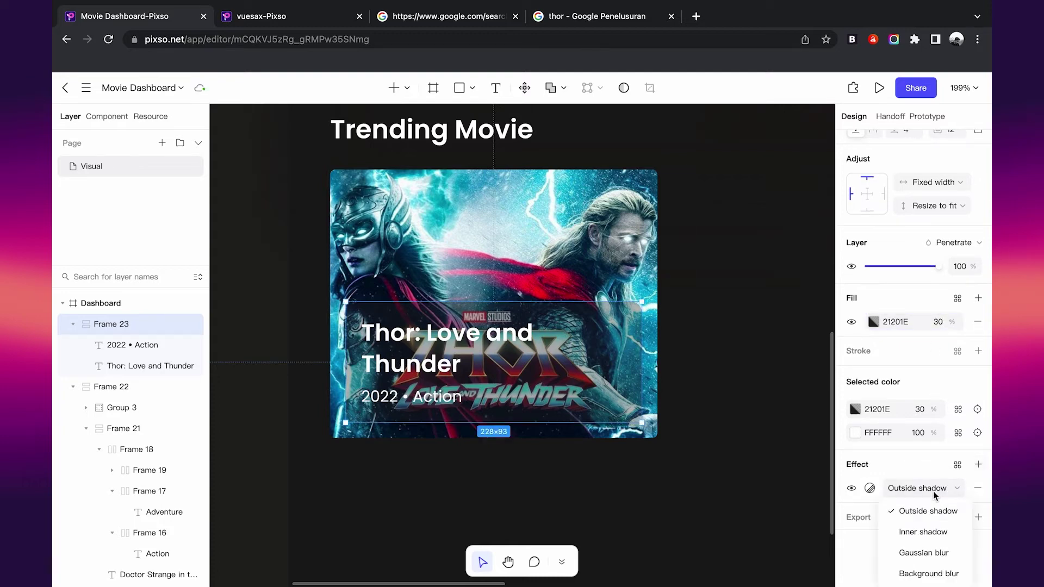
left_click(922, 575)
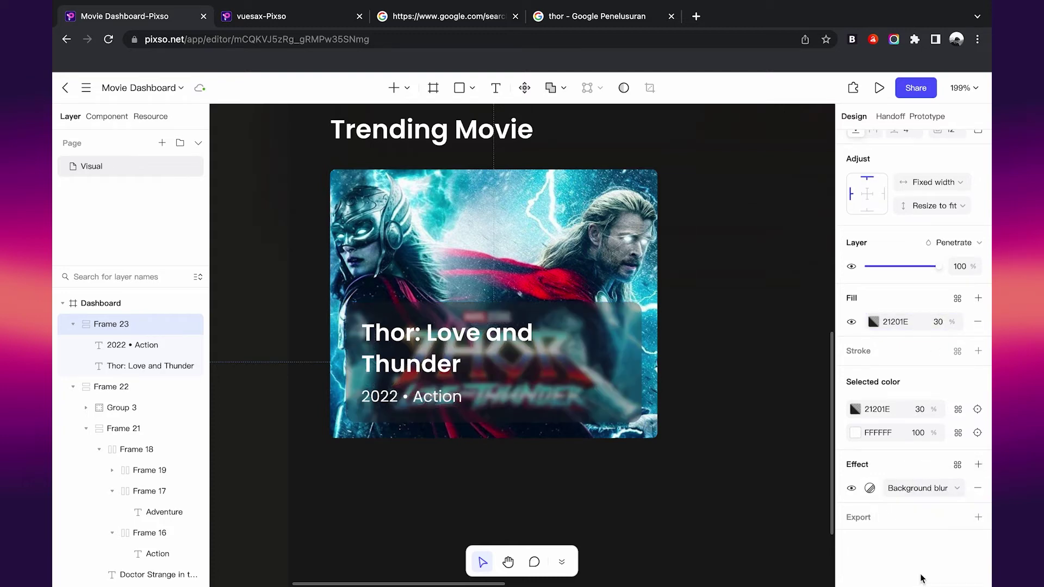
left_click(869, 489)
Step: Set the caption's background blur amount to 14
key("Up")
key("Up")
key("Up")
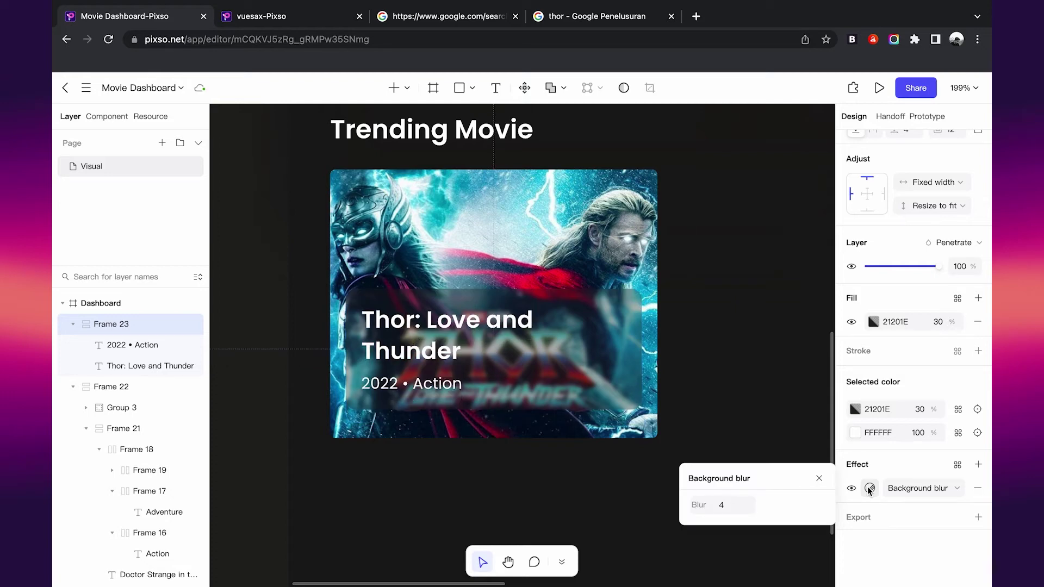
key("Up")
key("Up")
key("Up")
key("ctrl+z")
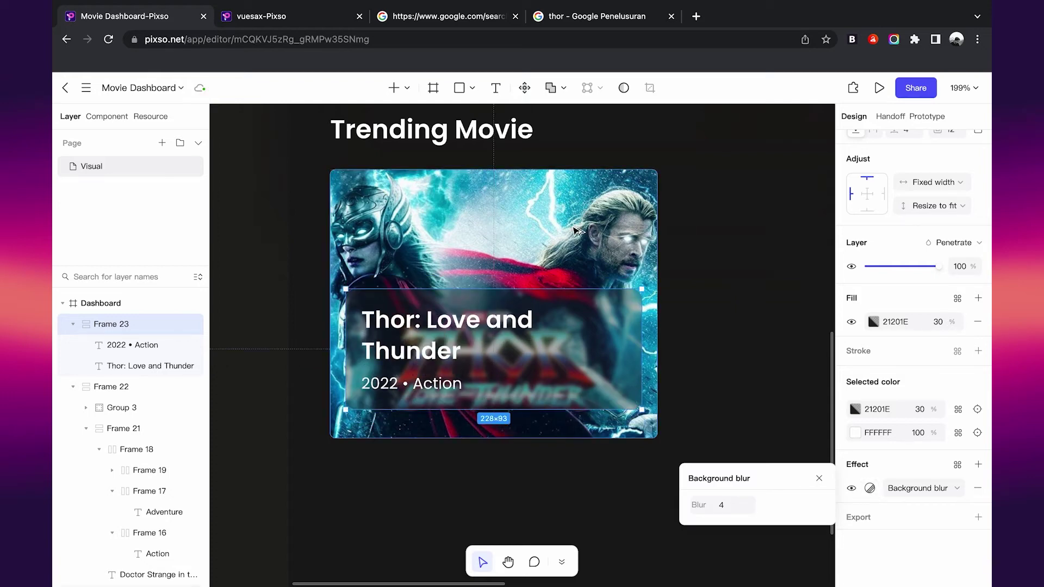
key("ctrl+z")
left_click(732, 506)
double_click(732, 508)
type("14")
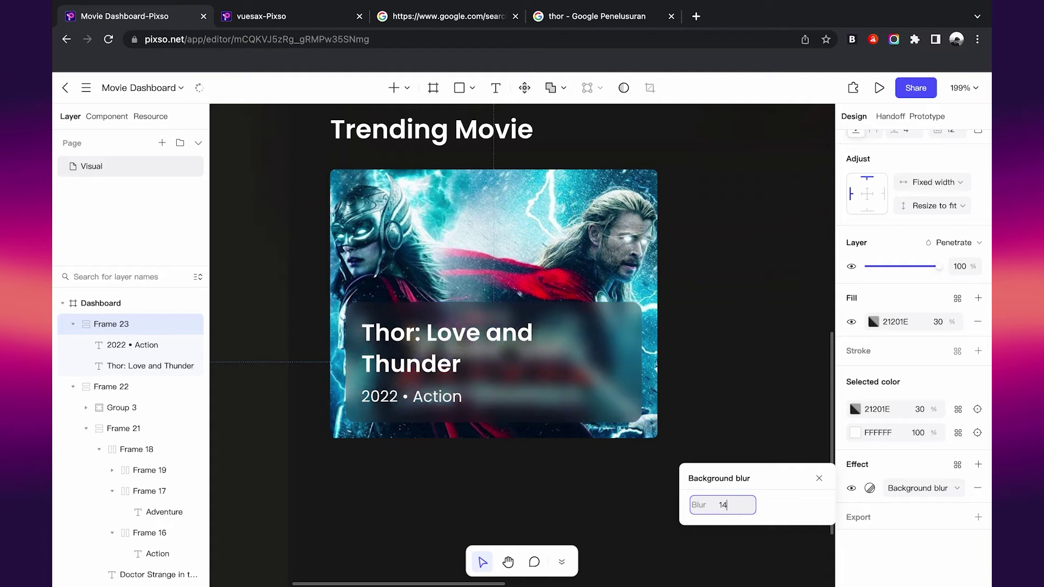
left_click(436, 369)
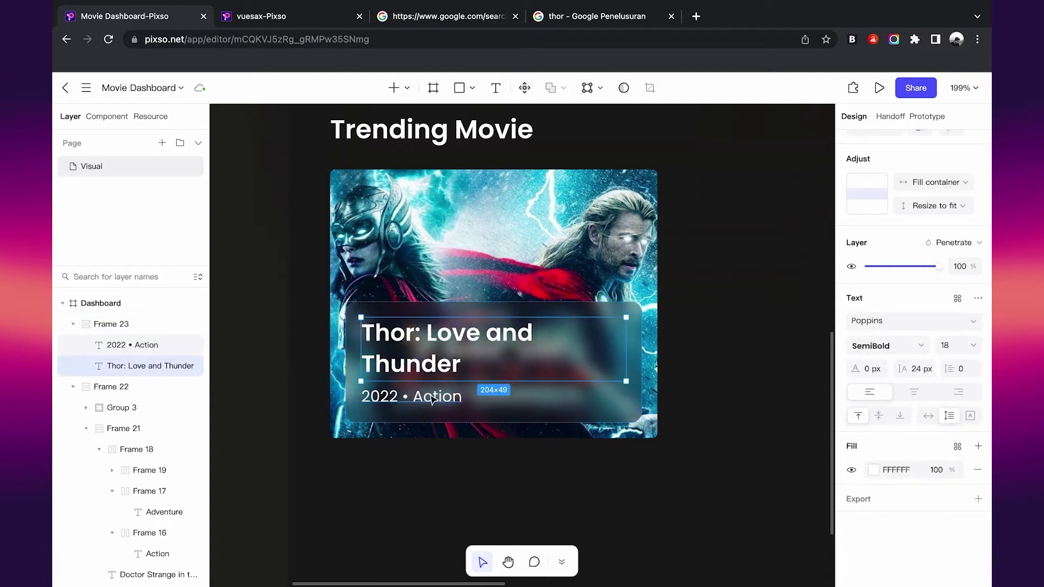
Step: Try a white FFFFFF fill on the Thor caption box
left_click(432, 400, "shift")
left_click(447, 484)
scroll(447, 485, "down", 5)
scroll(448, 485, "up", 3)
scroll(447, 484, "up", 3)
left_click(531, 413)
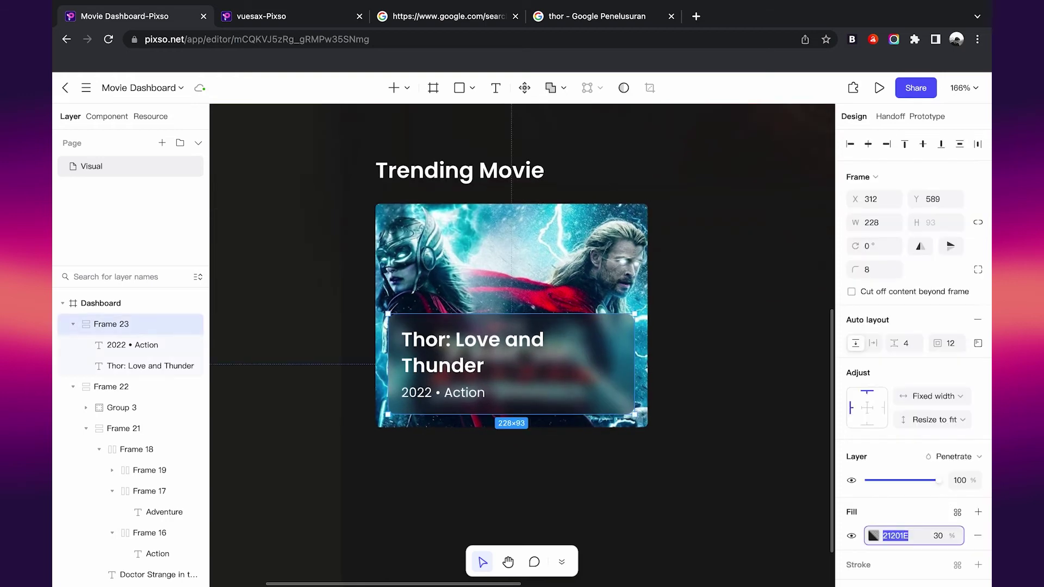
type("FFFFFF")
key("Return")
Step: Revert the caption fill to dark 21201E
scroll(566, 517, "up", 1)
scroll(566, 516, "up", 3)
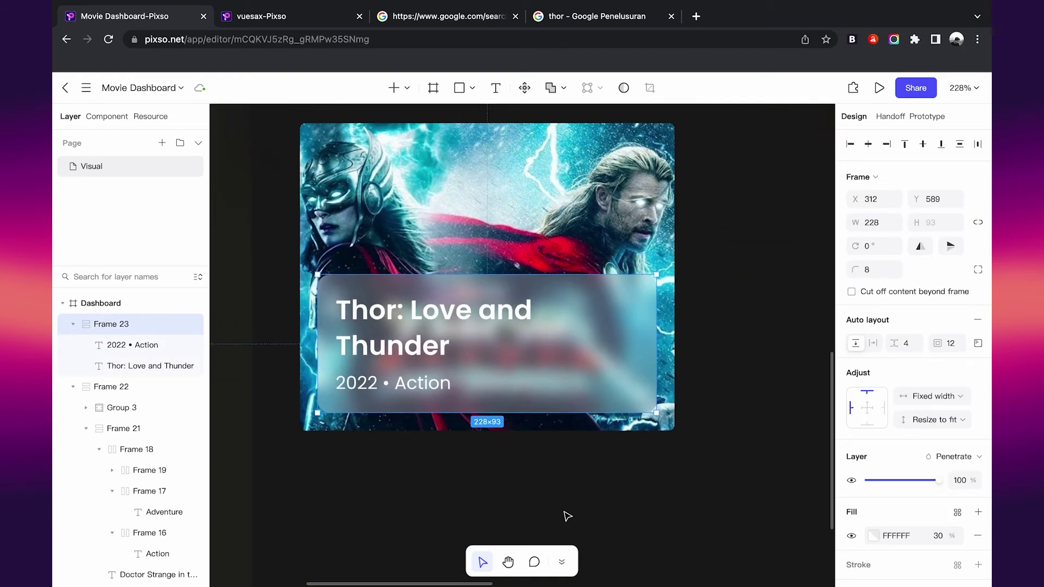
left_click(565, 517)
scroll(566, 515, "down", 3)
scroll(567, 516, "down", 2)
scroll(567, 515, "up", 1)
scroll(567, 515, "up", 1)
scroll(567, 515, "up", 2)
left_click(602, 423)
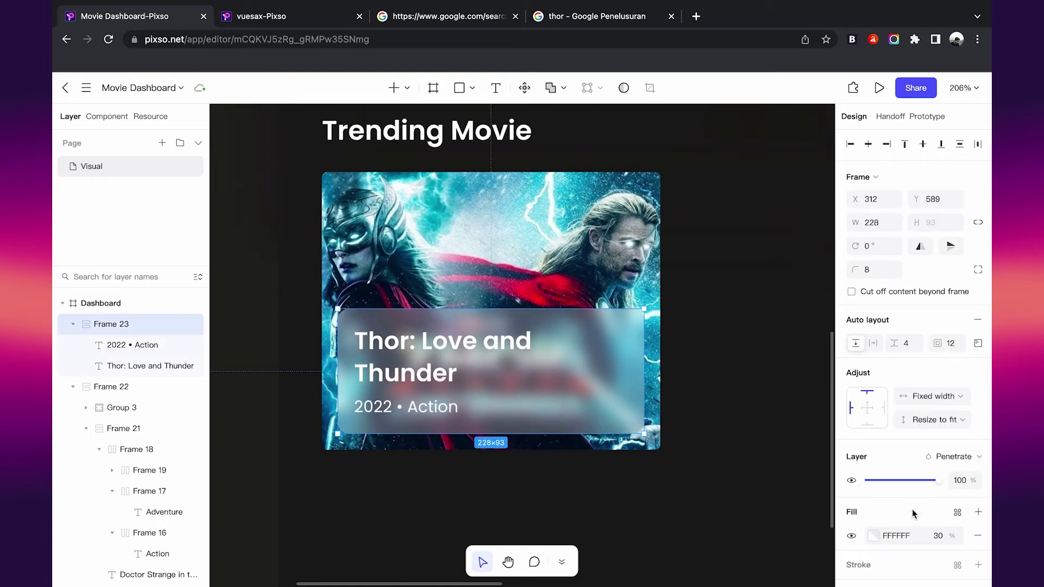
left_click(901, 532)
type("21201E")
key("Return")
Step: Lower the caption fill opacity and raise the background blur from 44 to 54
scroll(913, 467, "down", 2)
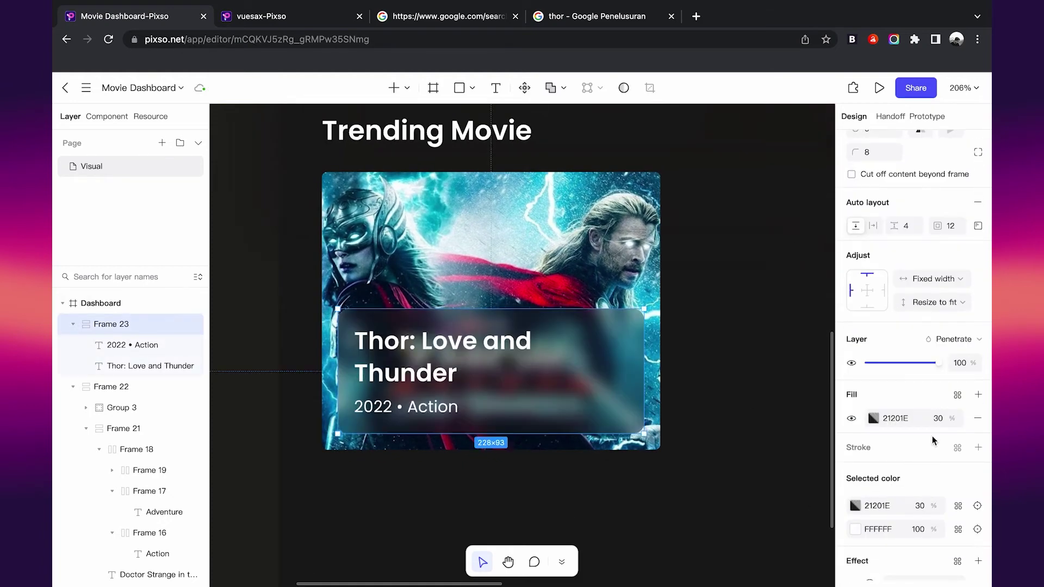
type("20")
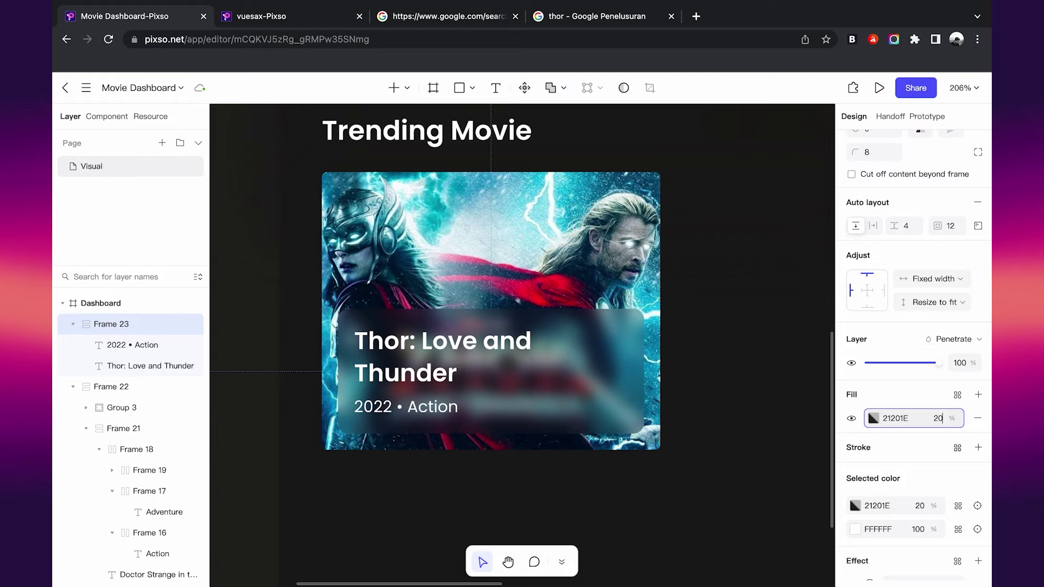
scroll(913, 348, "down", 3)
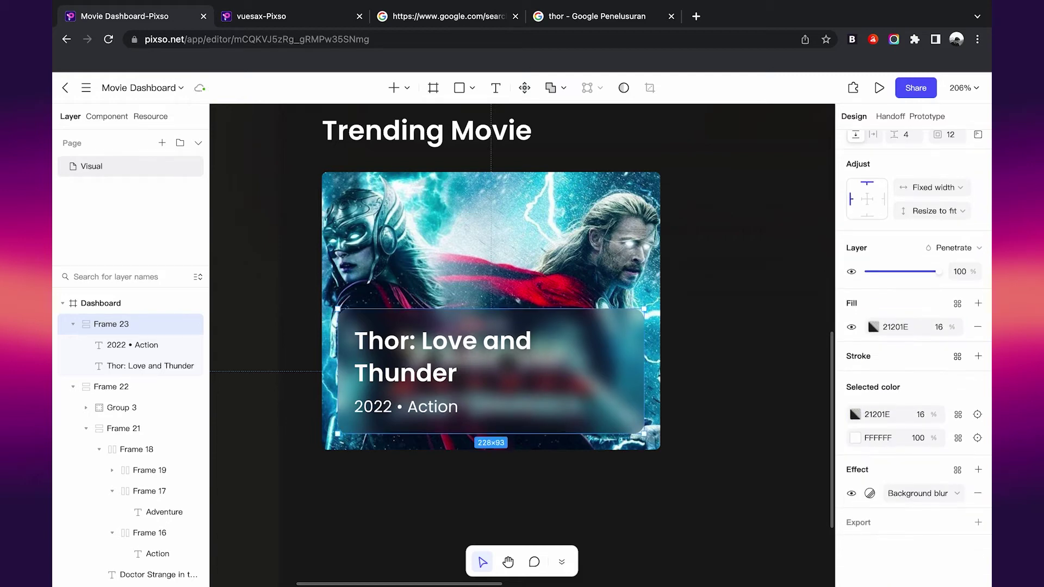
left_click(869, 494)
key("BackSpace")
key("BackSpace")
type("44")
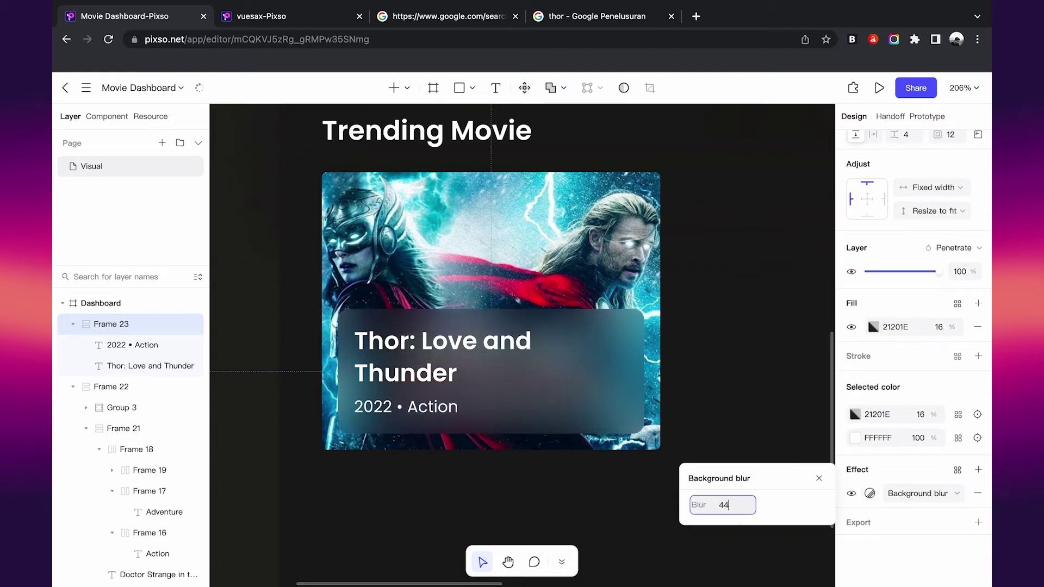
key("Return")
key("BackSpace")
key("BackSpace")
type("54")
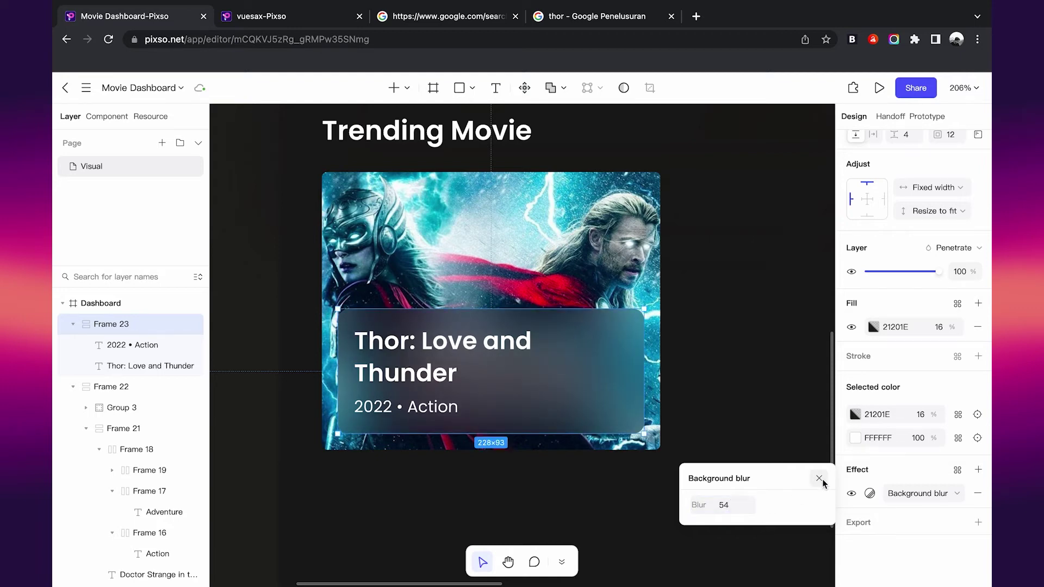
left_click(819, 478)
Step: Select the Thor: Love and Thunder title
left_click(587, 524)
scroll(587, 524, "down", 5)
scroll(442, 469, "up", 2)
scroll(442, 469, "up", 1)
left_click(417, 408)
Step: Set the Thor title font size to 16 so it fits on one line
type("16")
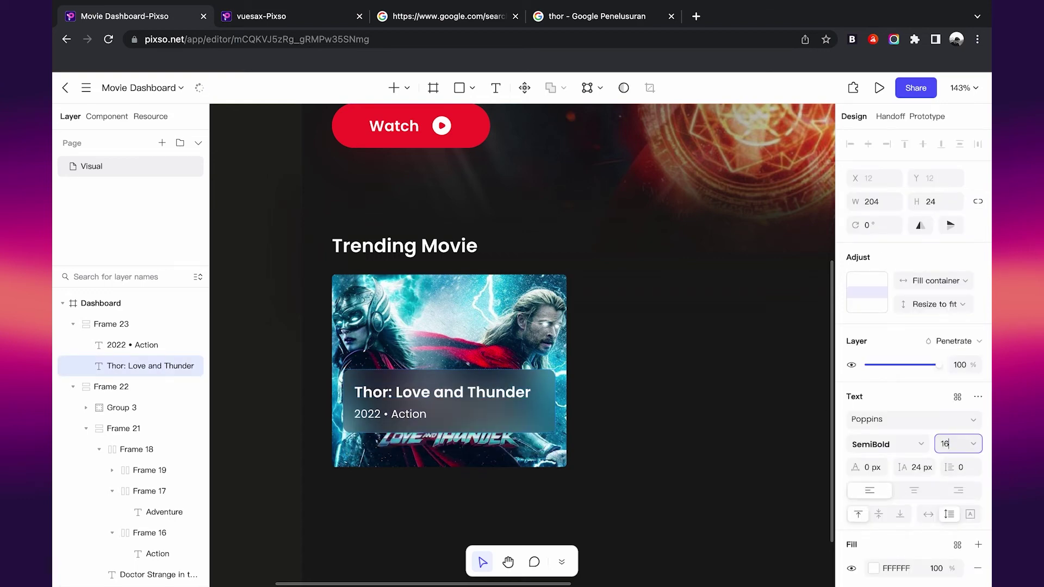
scroll(478, 461, "up", 3)
left_click(447, 387)
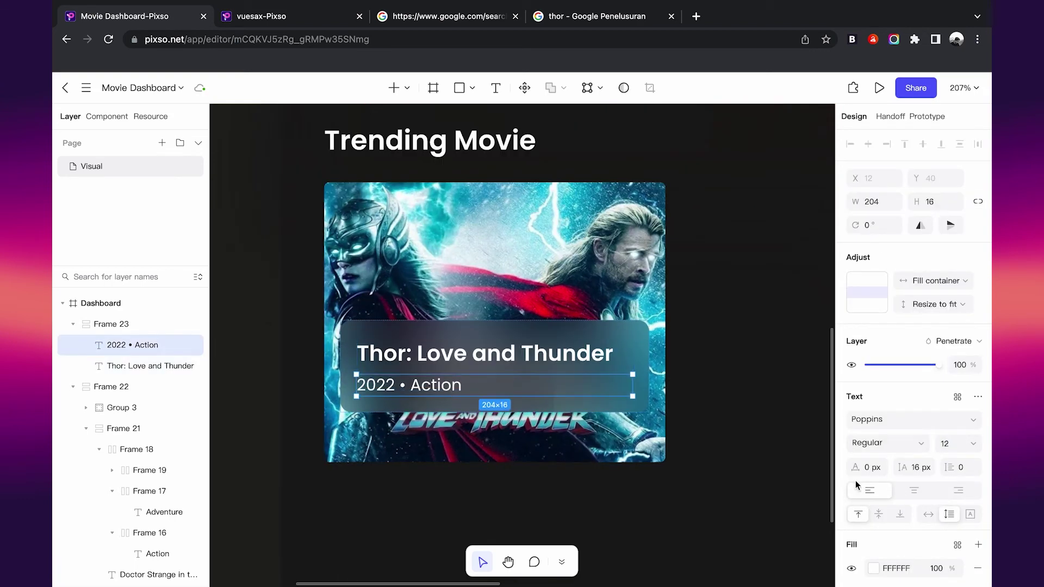
scroll(867, 513, "down", 2)
scroll(671, 497, "down", 3)
scroll(671, 494, "down", 1)
scroll(659, 475, "down", 1)
scroll(544, 380, "down", 1)
Step: Inspect the Watchlist sidebar text and the 2022 • Action subtitle
left_click(283, 202)
left_click(897, 499)
scroll(740, 501, "down", 2)
scroll(541, 447, "up", 3)
left_click(539, 443)
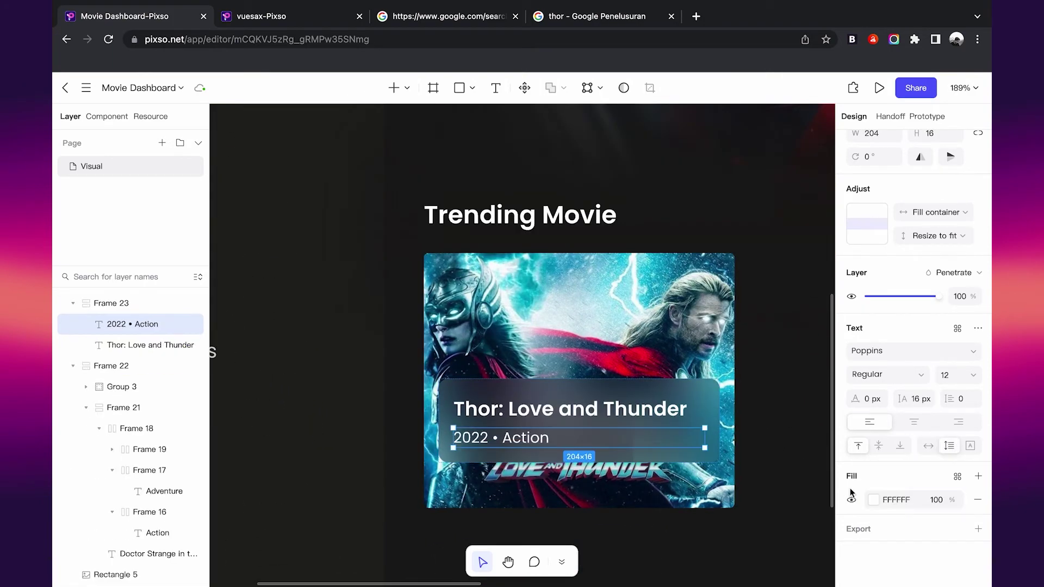
left_click(788, 513)
scroll(653, 522, "right", 2)
Step: Nudge the frosted caption box down to Y 614 near the card's bottom
left_click(551, 429)
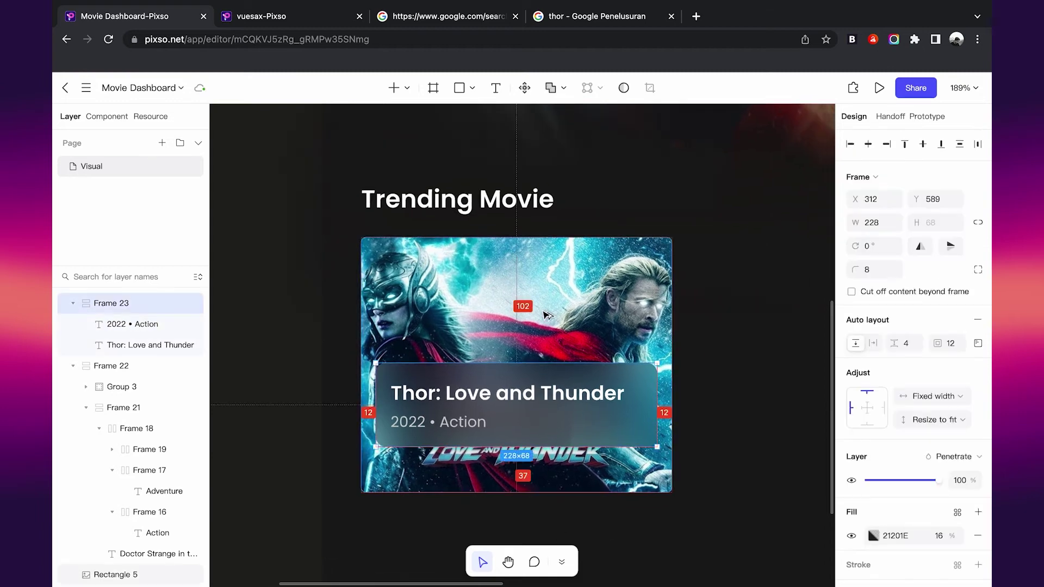
key("Down")
key("Down")
key("Down")
key("Down")
key("Down")
key("Down")
key("Down")
key("Down")
key("Down")
key("Down")
key("Down")
key("Down")
key("Escape")
scroll(742, 350, "down", 3)
scroll(741, 350, "down", 3)
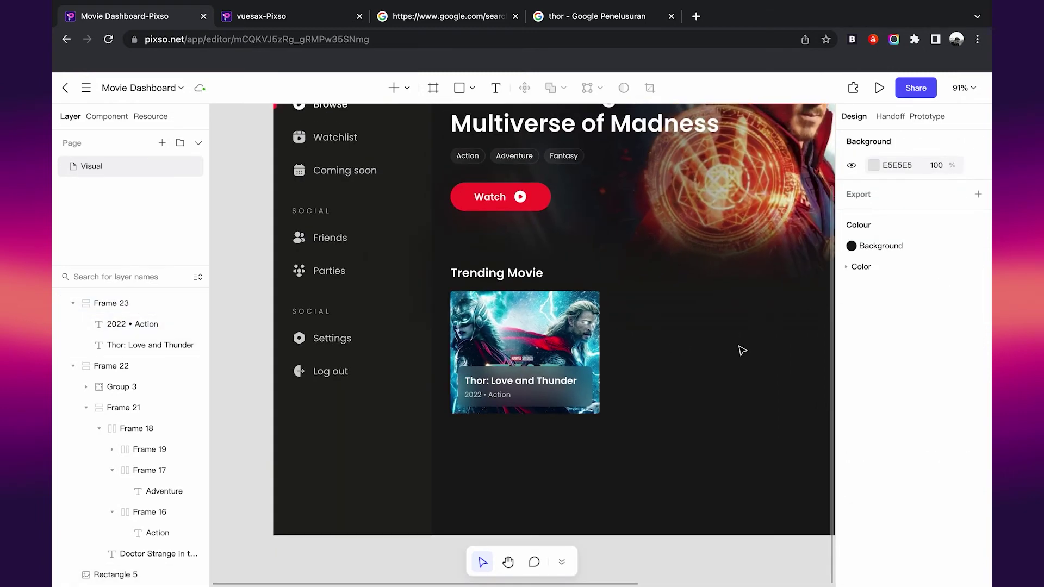
scroll(742, 350, "right", 1)
Step: Group the Thor poster and caption into one card
left_click_drag(522, 441, 424, 380)
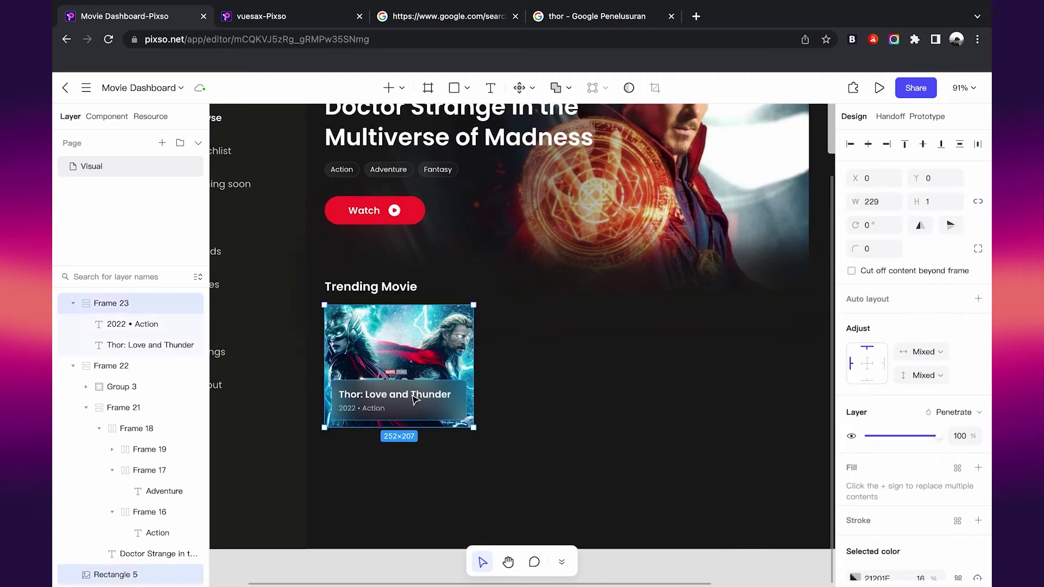
key("ctrl+g")
left_click(542, 347)
left_click(384, 356)
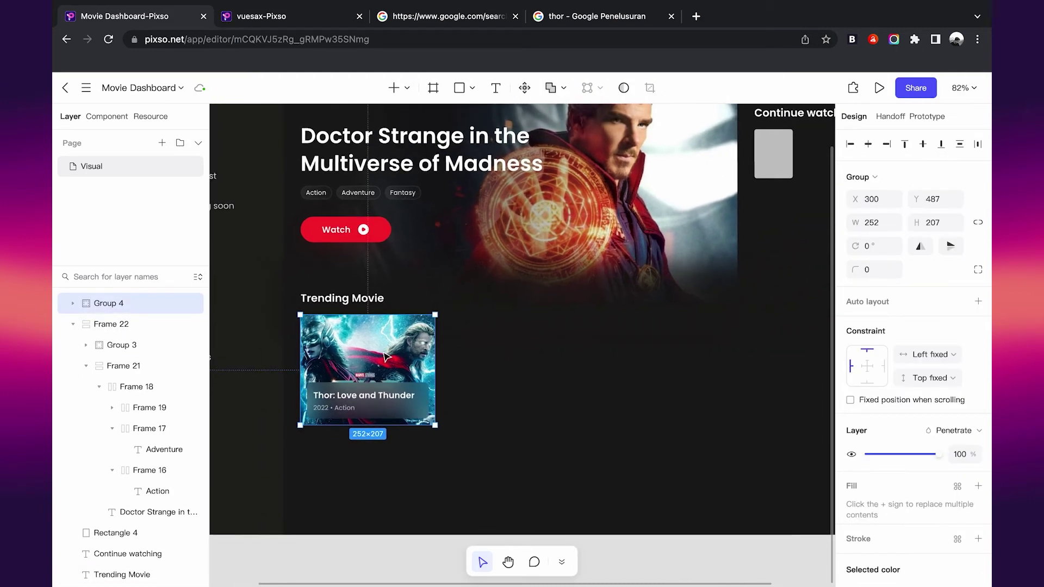
Step: Make two test copies of the Thor card to its right
scroll(384, 357, "down", 1)
left_click_drag(384, 356, 514, 376)
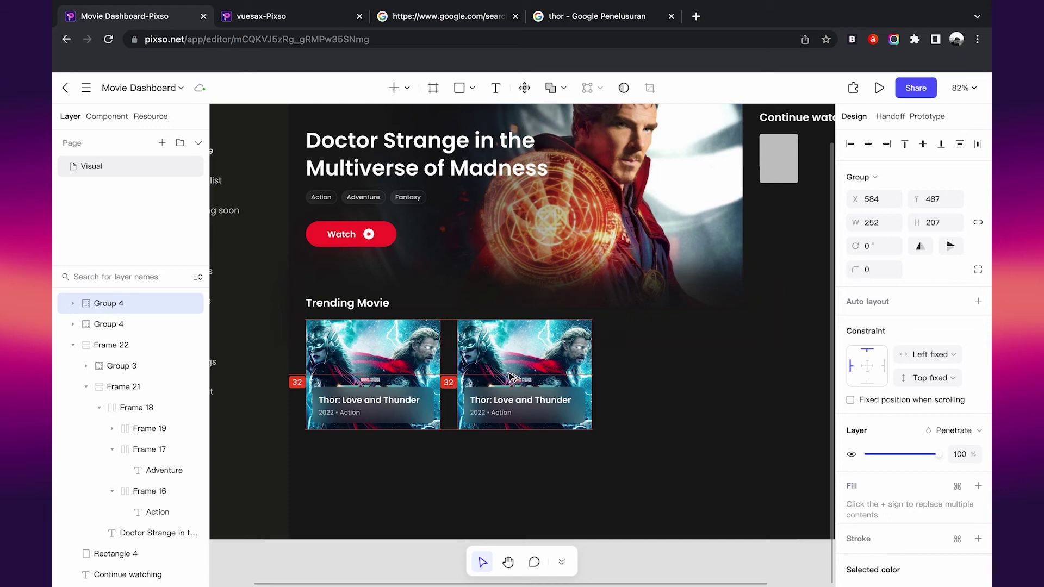
key("shift+Left")
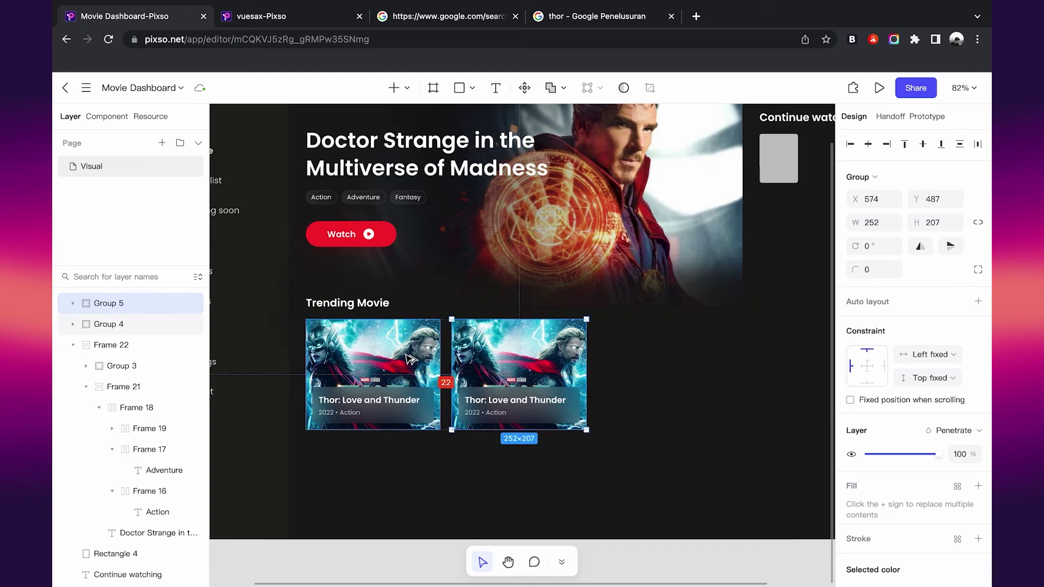
left_click_drag(534, 379, 532, 379)
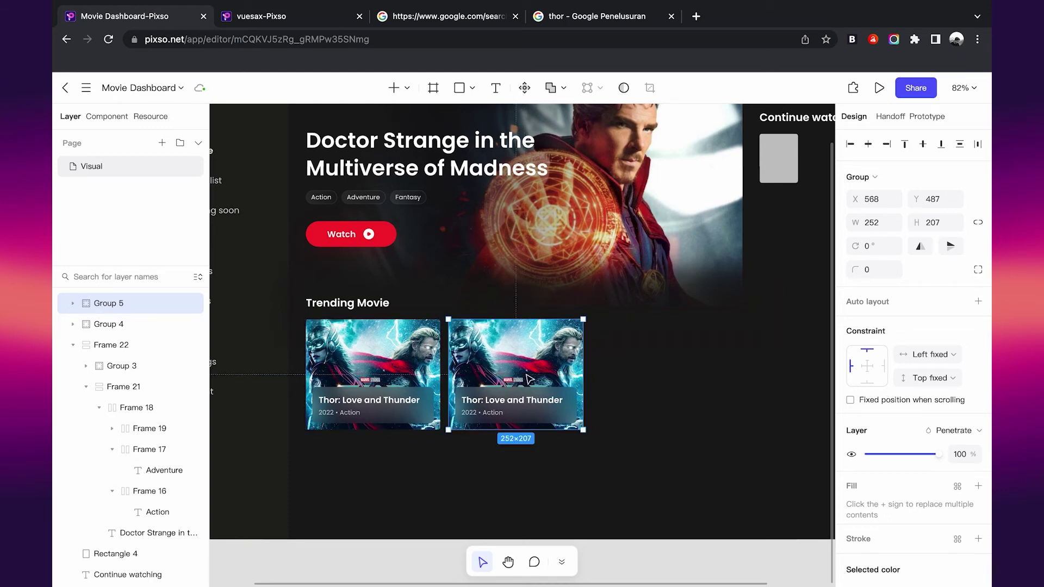
key("ctrl+d")
Step: Delete the two test copies and widen the Thor poster image to 268 px
scroll(531, 378, "down", 5)
scroll(598, 381, "up", 2)
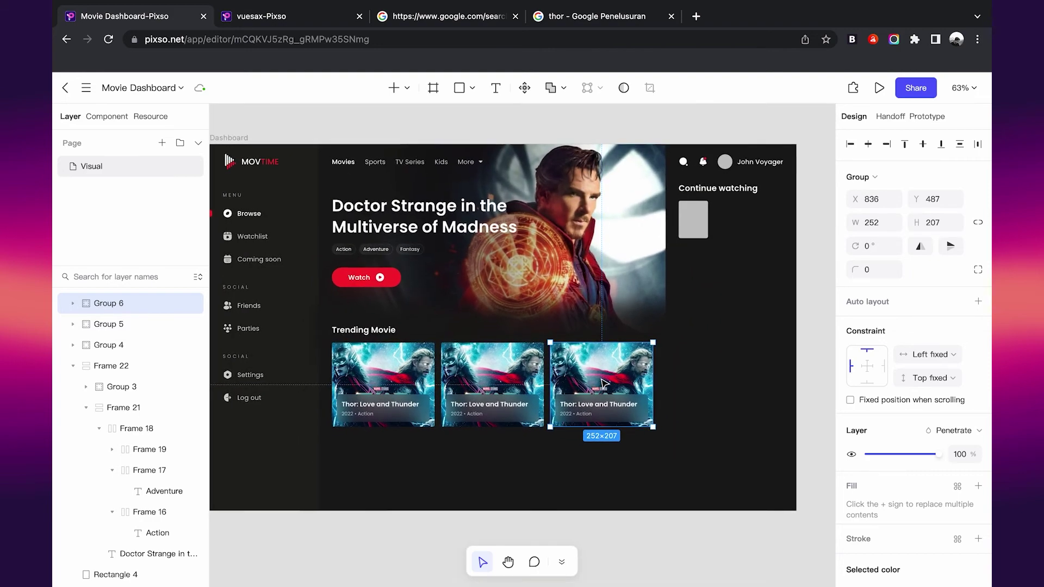
scroll(604, 383, "up", 2)
left_click(578, 457)
scroll(578, 456, "up", 5)
left_click(521, 380)
left_click(718, 380, "shift")
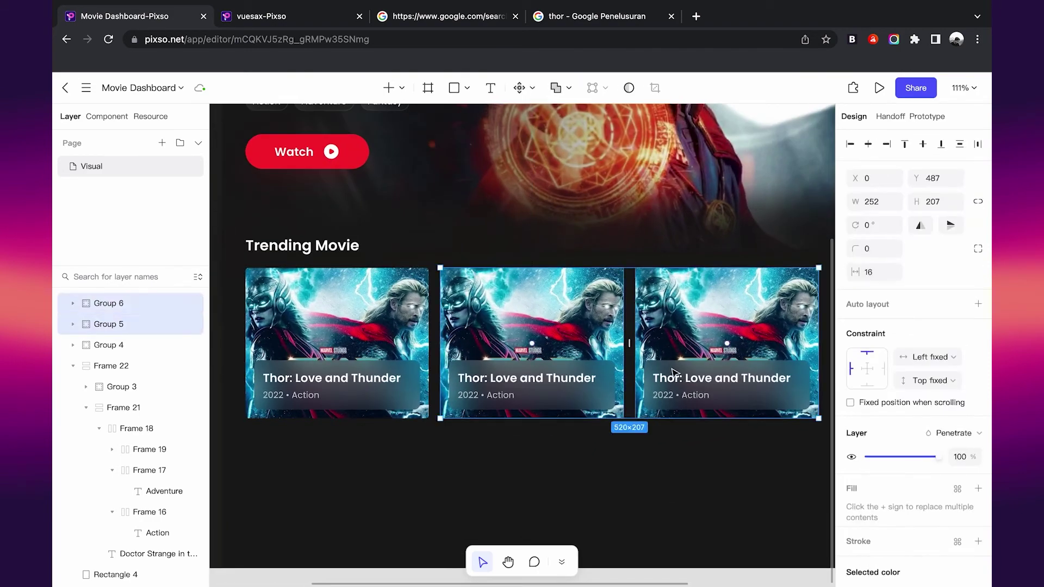
key("Delete")
left_click(403, 302)
left_click_drag(430, 318, 440, 318)
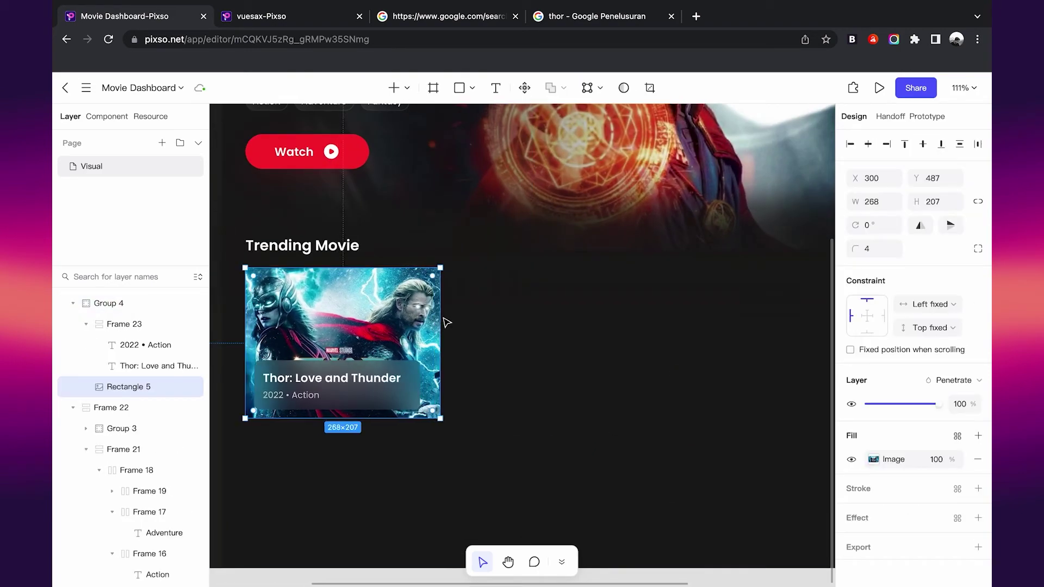
Step: Set the Thor caption box width to 238
key("Escape")
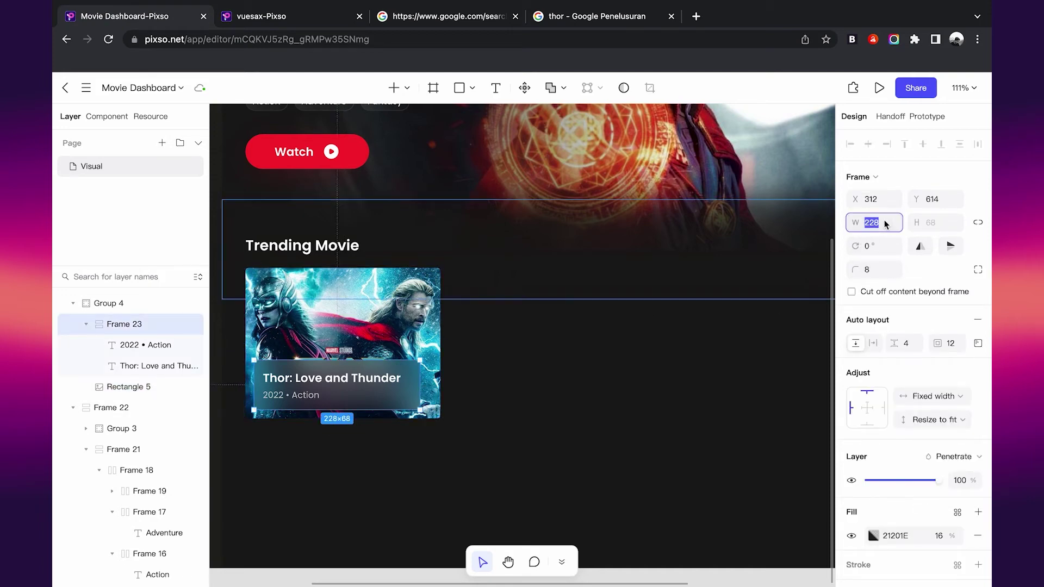
type("238")
key("Return")
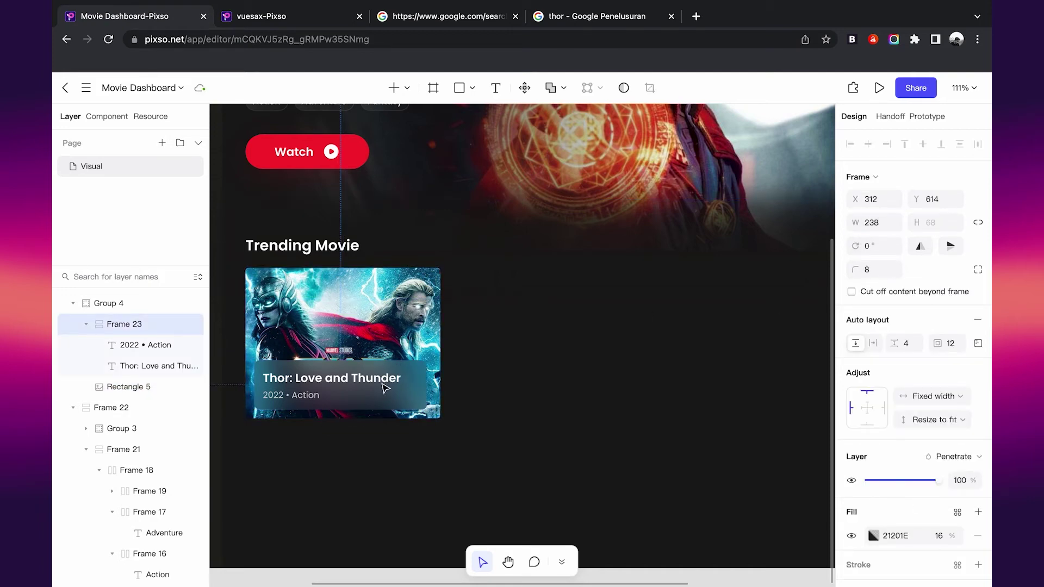
scroll(395, 349, "up", 5)
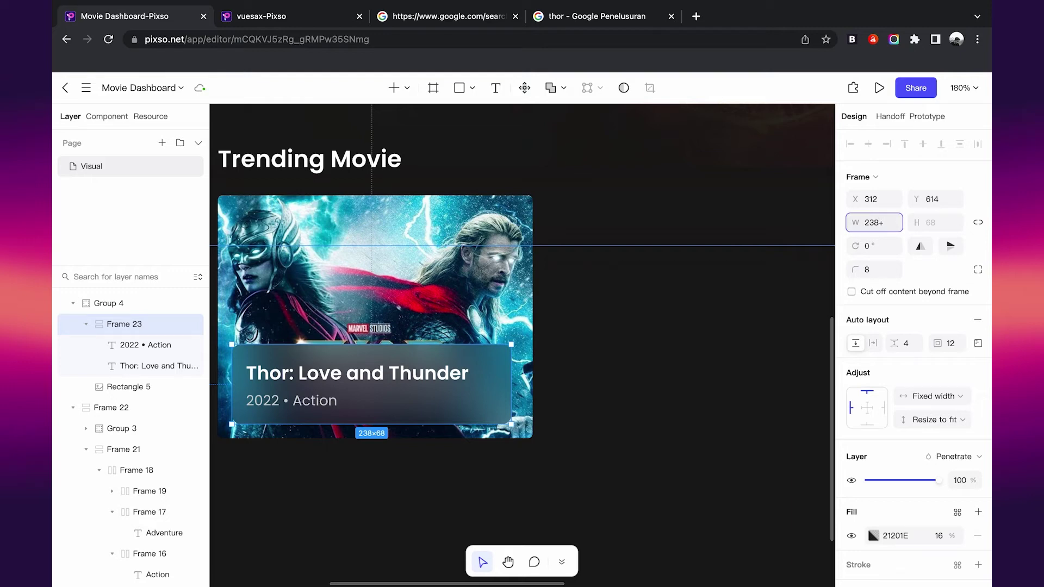
left_click(616, 342)
scroll(488, 465, "down", 5)
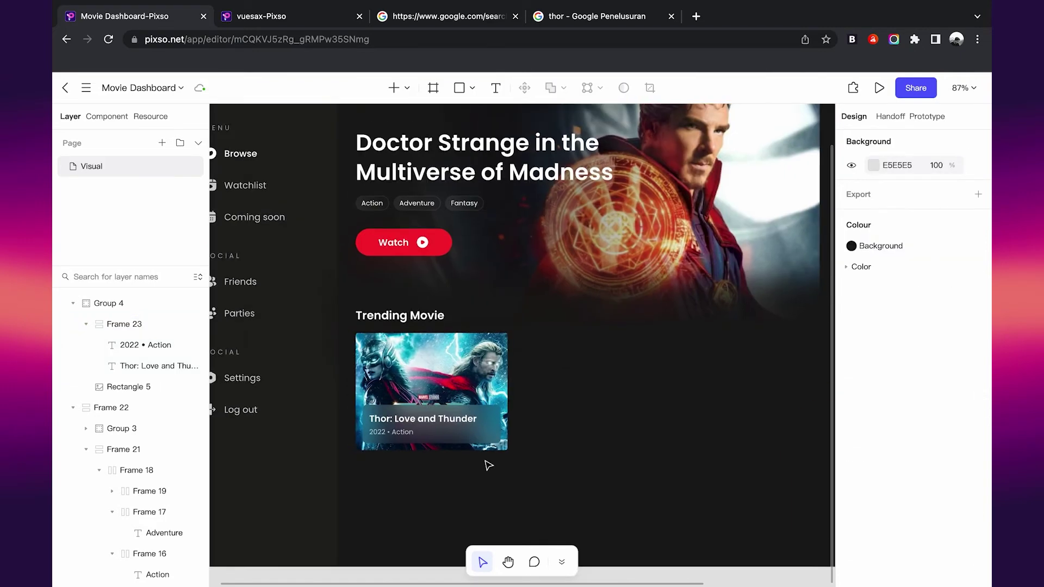
scroll(488, 465, "up", 2)
Step: Copy the Thor card twice to the right, making three evenly spaced cards
left_click(431, 398)
left_click_drag(347, 421, 540, 422)
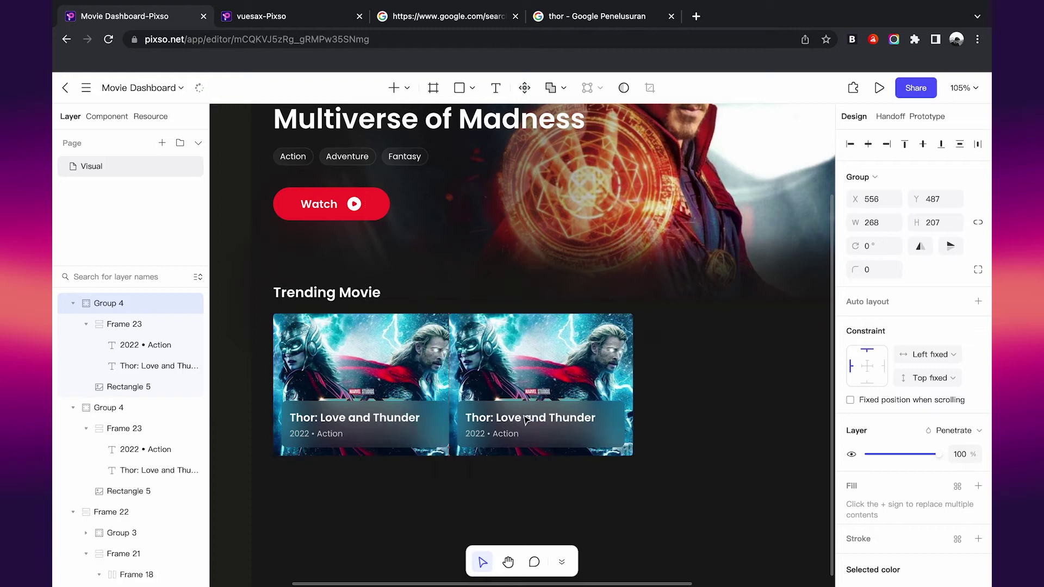
key("ctrl+z")
key("ctrl+z")
left_click_drag(408, 416, 608, 415)
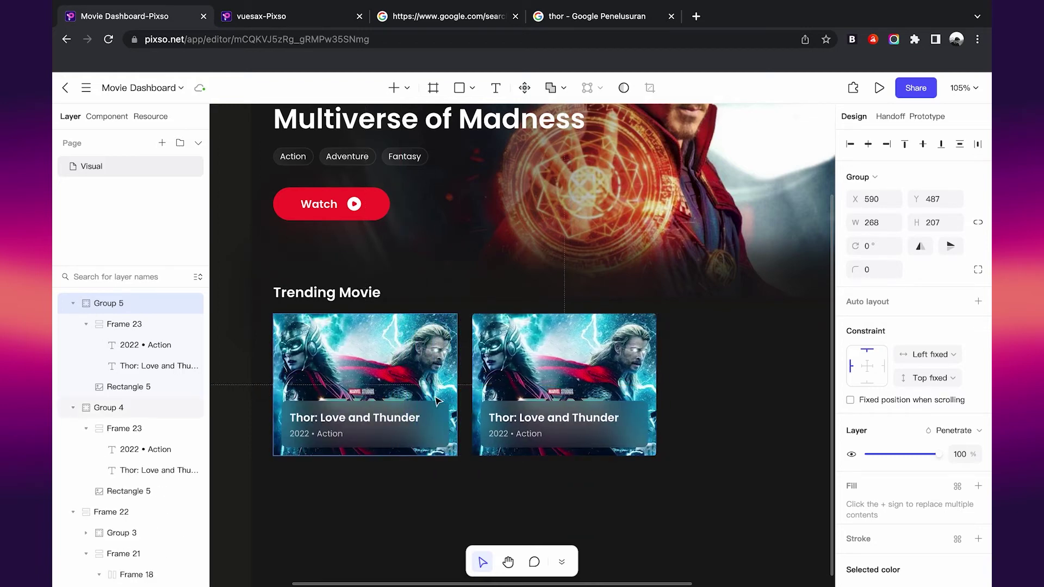
key("Left")
key("Left")
key("Left")
key("Left")
key("Left")
key("Left")
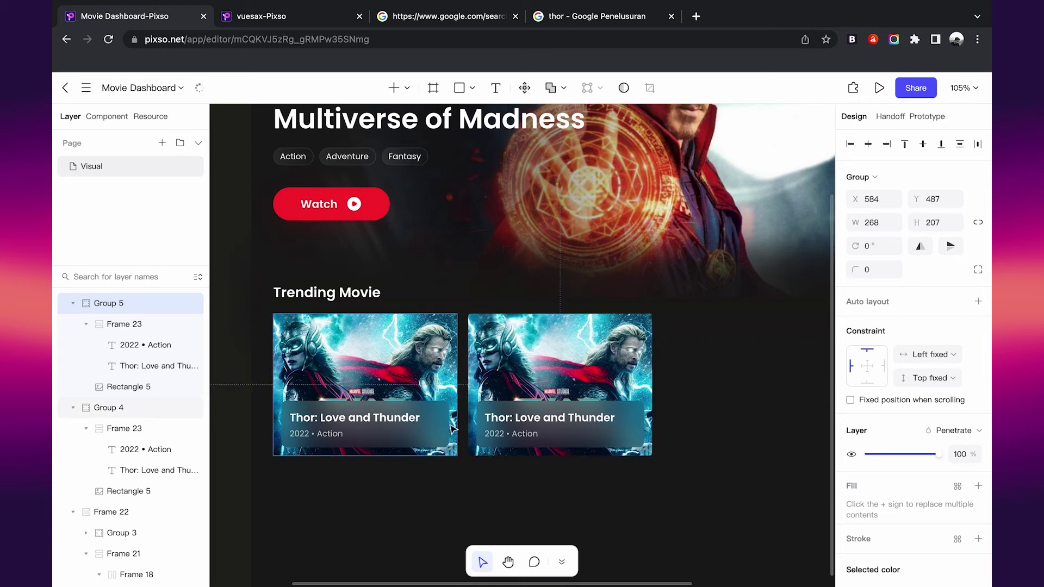
left_click(496, 506)
scroll(496, 505, "down", 1)
scroll(496, 465, "down", 1)
left_click_drag(510, 414, 639, 414)
left_click(573, 506)
scroll(573, 506, "down", 2)
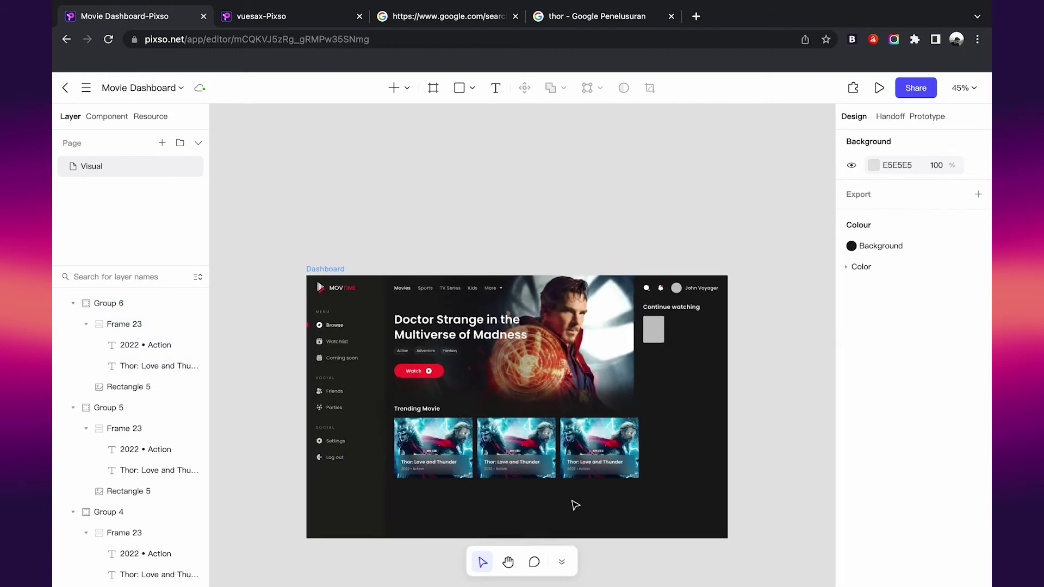
Step: Paste a full-height 268×900 rectangle into the Dashboard frame
scroll(573, 505, "up", 2)
scroll(575, 506, "right", 2)
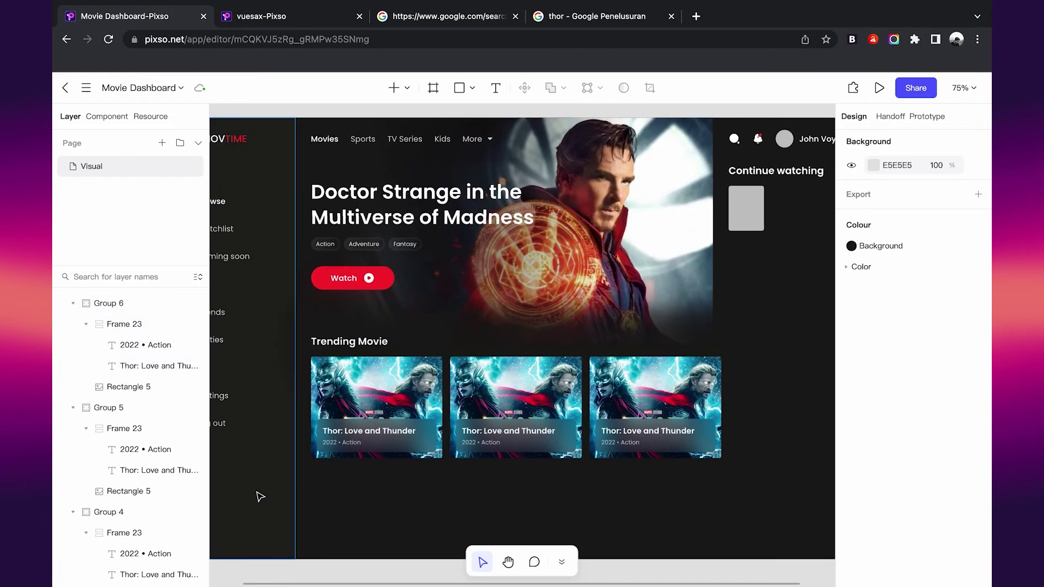
left_click(261, 494)
scroll(449, 510, "right", 3)
key("ctrl+v")
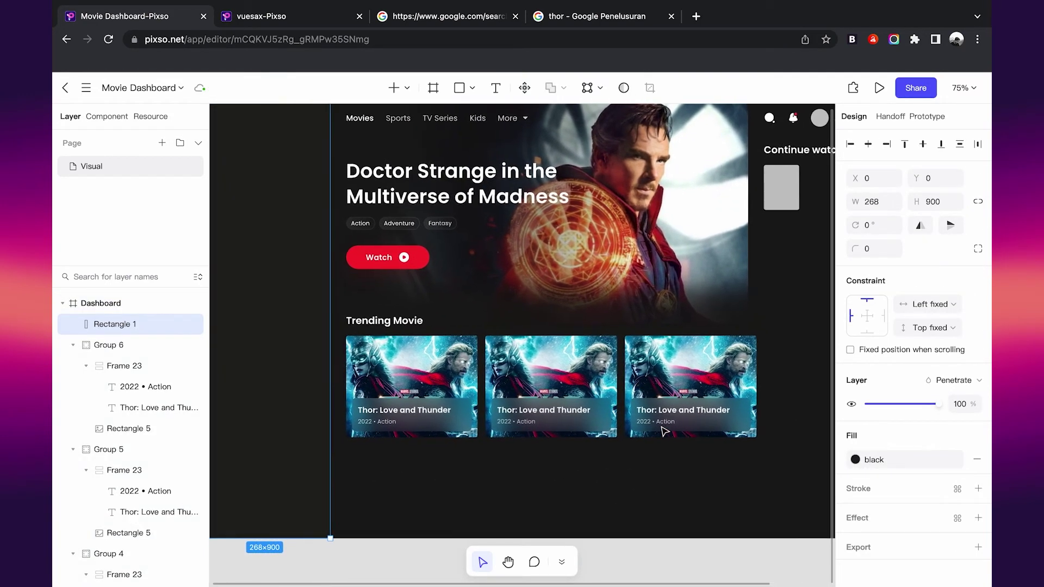
scroll(768, 393, "left", 5)
scroll(769, 393, "right", 3)
Step: Align the rectangle to the dashboard's right edge, send it behind, and widen it to 321
left_click(886, 144)
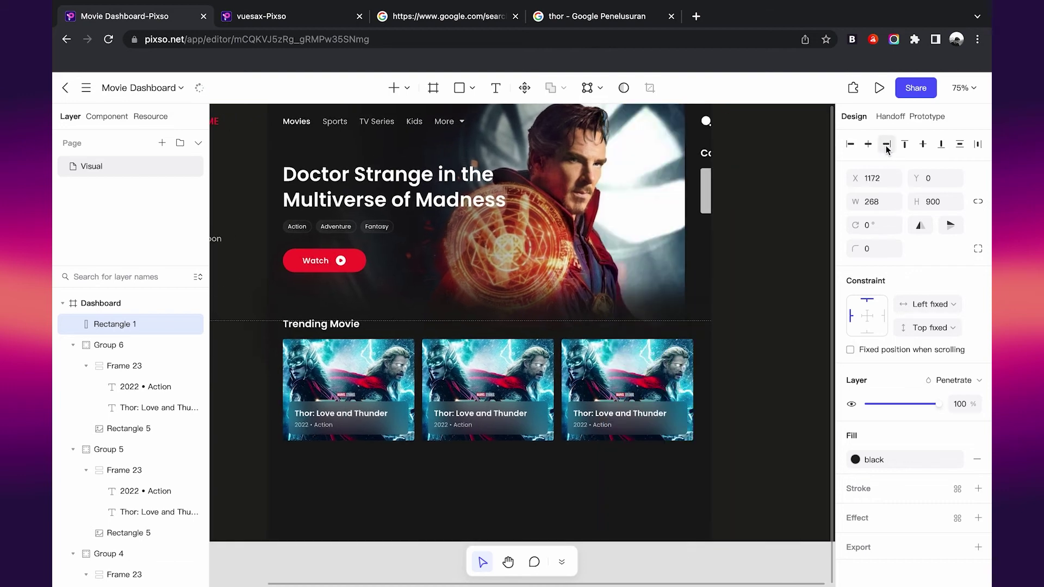
scroll(758, 232, "right", 3)
key("ctrl+shift+bracketleft")
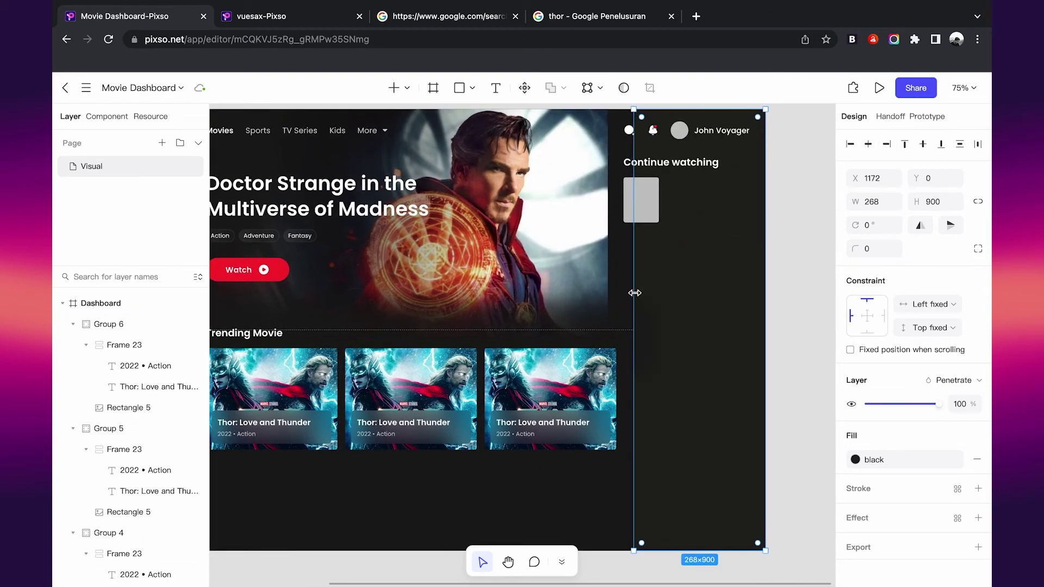
left_click_drag(634, 293, 606, 294)
Step: Check the Continue watching placeholder, black panel, trending card row and profile header, then deselect
left_click(649, 210)
left_click(794, 228)
left_click(658, 374)
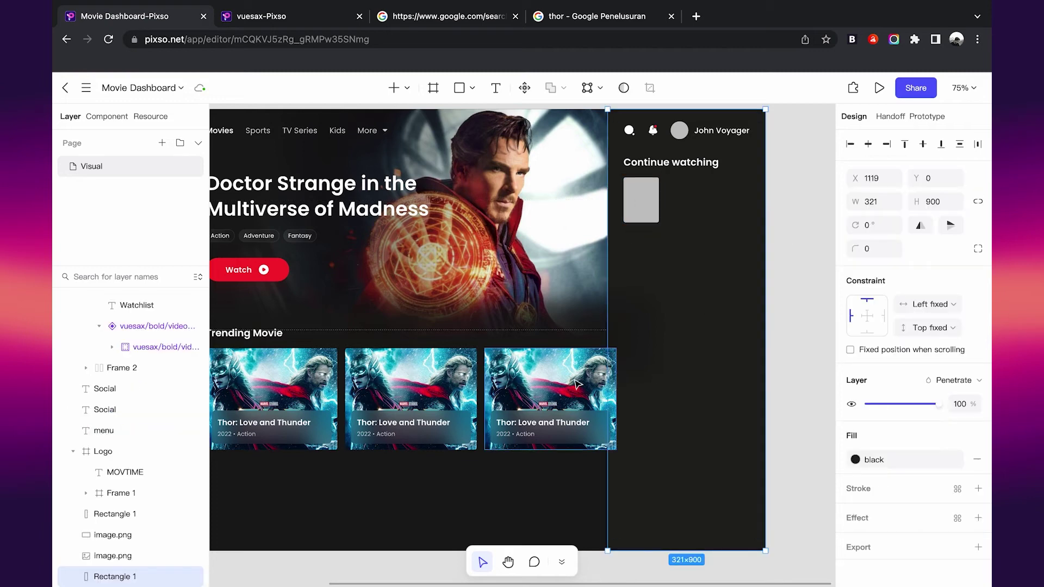
left_click(577, 384)
scroll(577, 385, "left", 3)
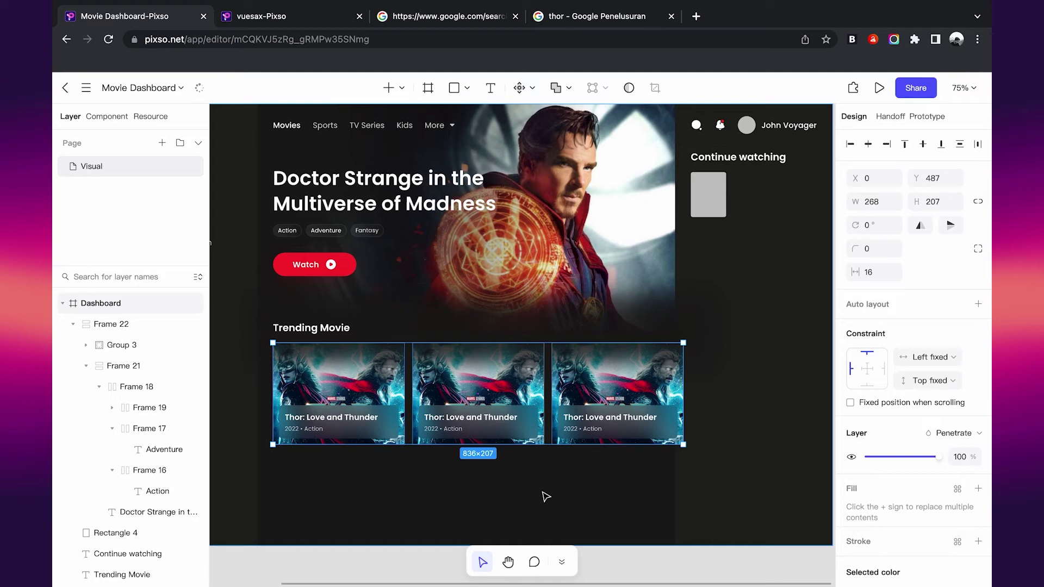
left_click(758, 369)
left_click(742, 162)
left_click(761, 127)
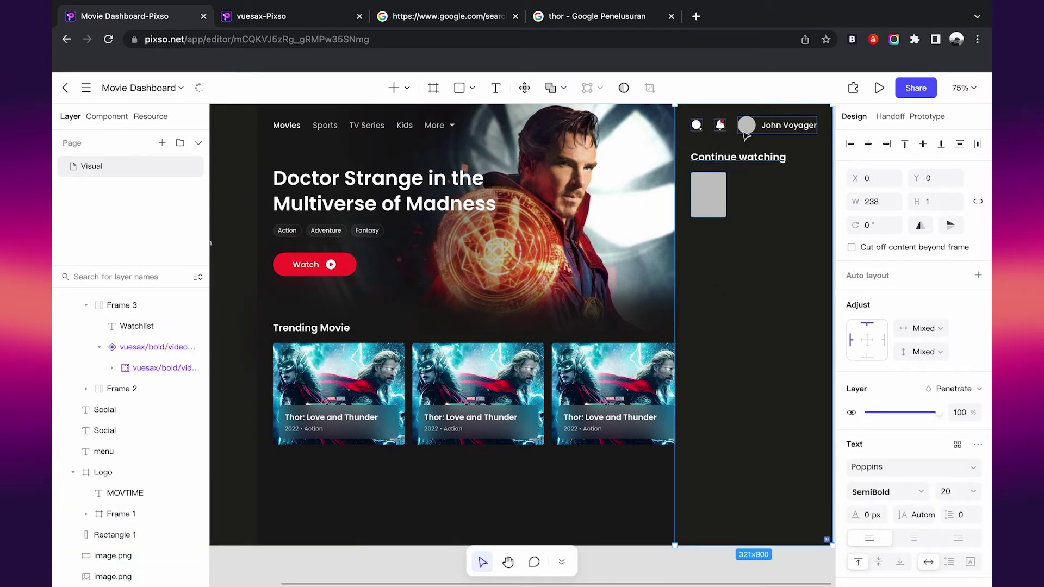
left_click(491, 527)
scroll(497, 517, "down", 2)
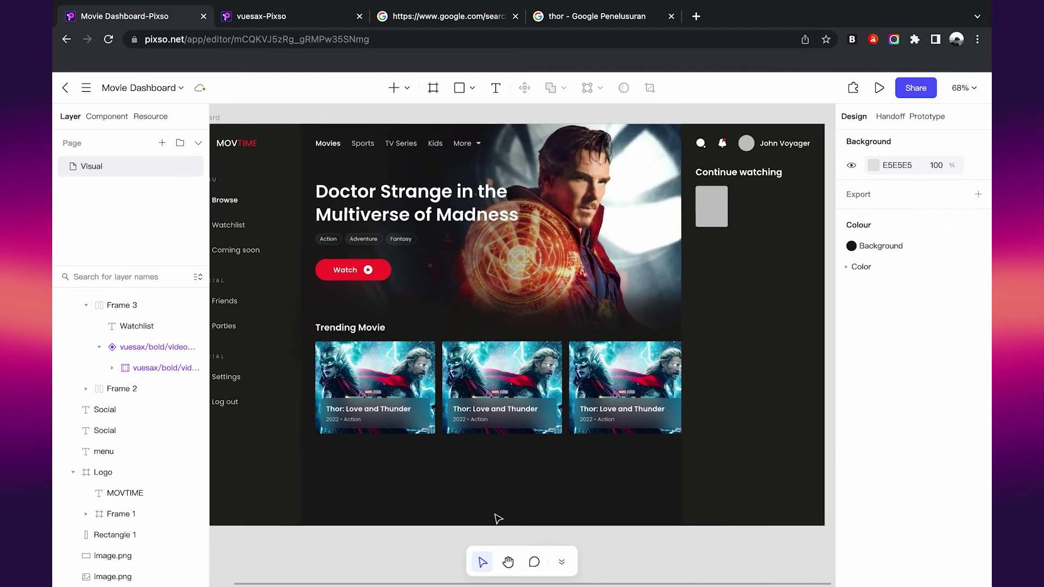
Step: Make the heading read 'Trending Movies' and start retitling the middle card 'Squid Game'
scroll(496, 517, "up", 4)
scroll(495, 515, "up", 1)
scroll(496, 516, "up", 1)
scroll(496, 516, "up", 1)
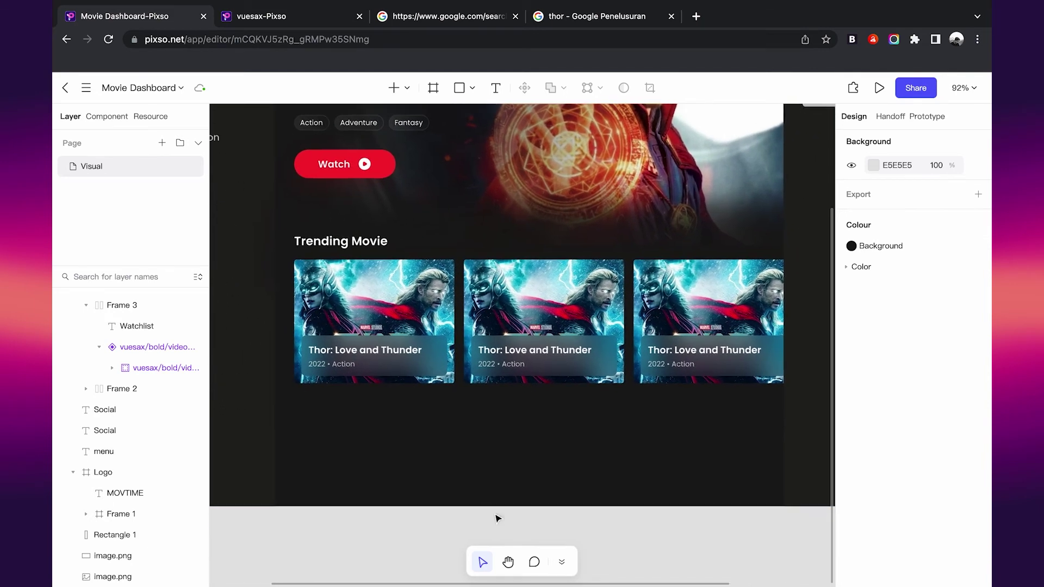
scroll(436, 483, "left", 1)
double_click(391, 245)
type("s")
scroll(433, 492, "up", 1)
scroll(433, 491, "up", 1)
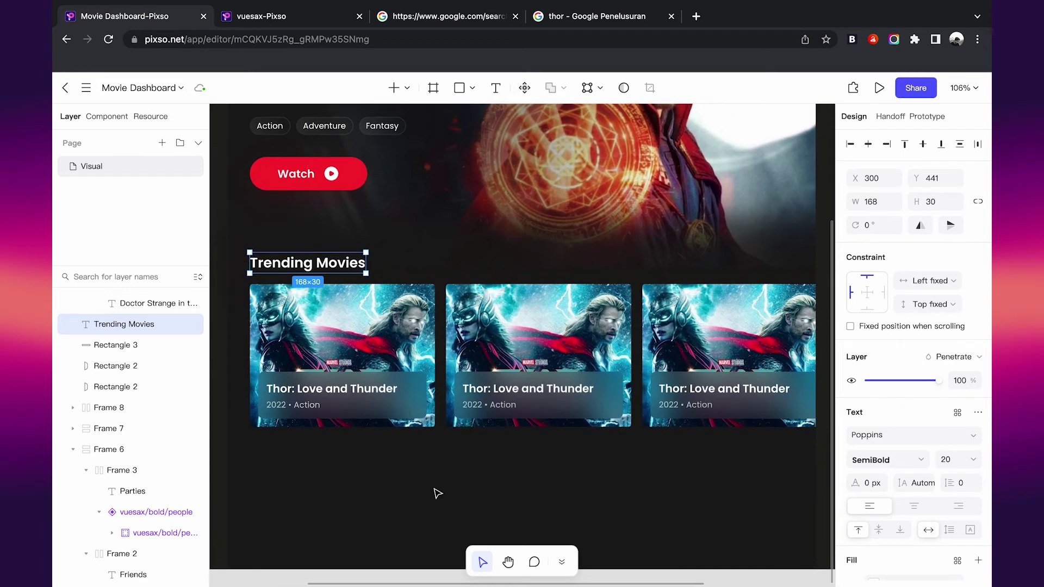
key("Escape")
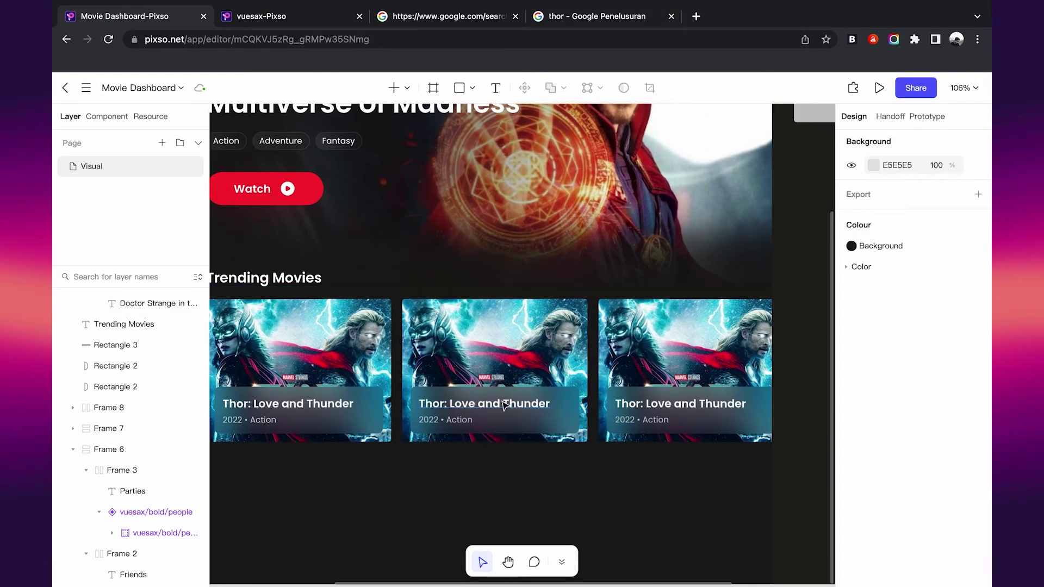
double_click(506, 404)
type("Squid Game")
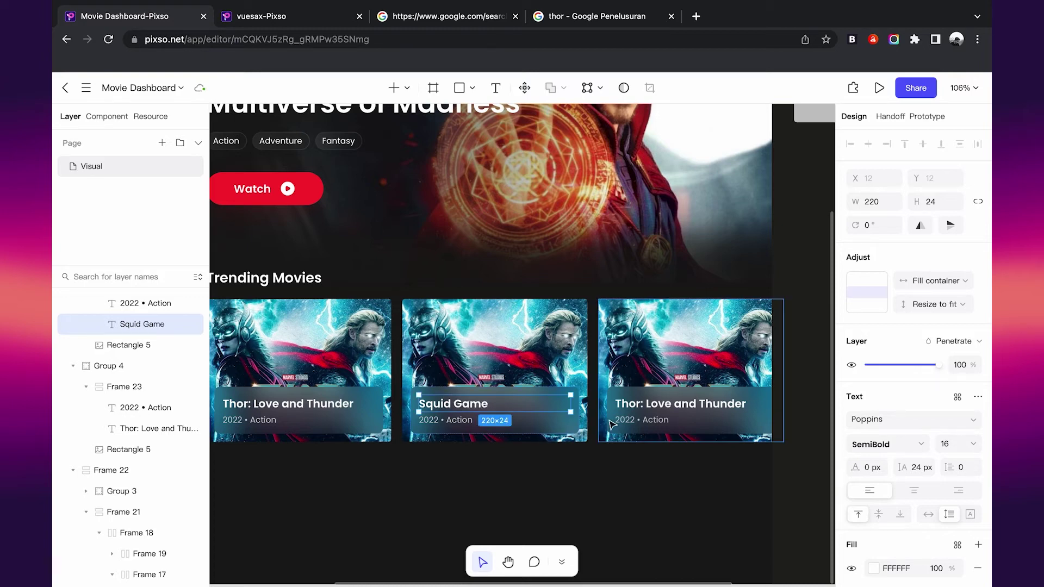
Step: Retitle the third card 'Top Gun Maverick'
scroll(476, 482, "right", 3)
double_click(598, 392)
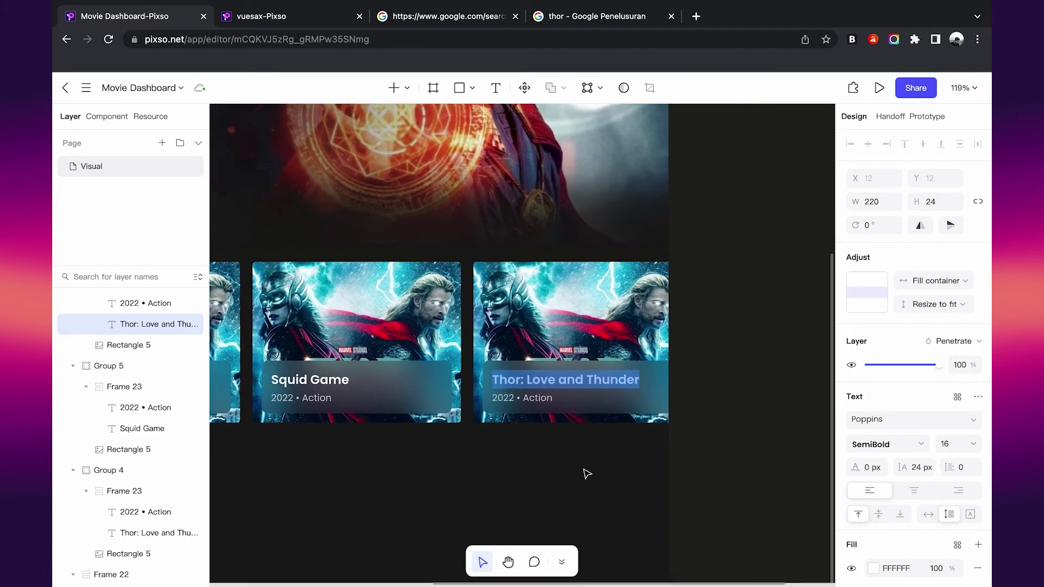
scroll(587, 473, "up", 2)
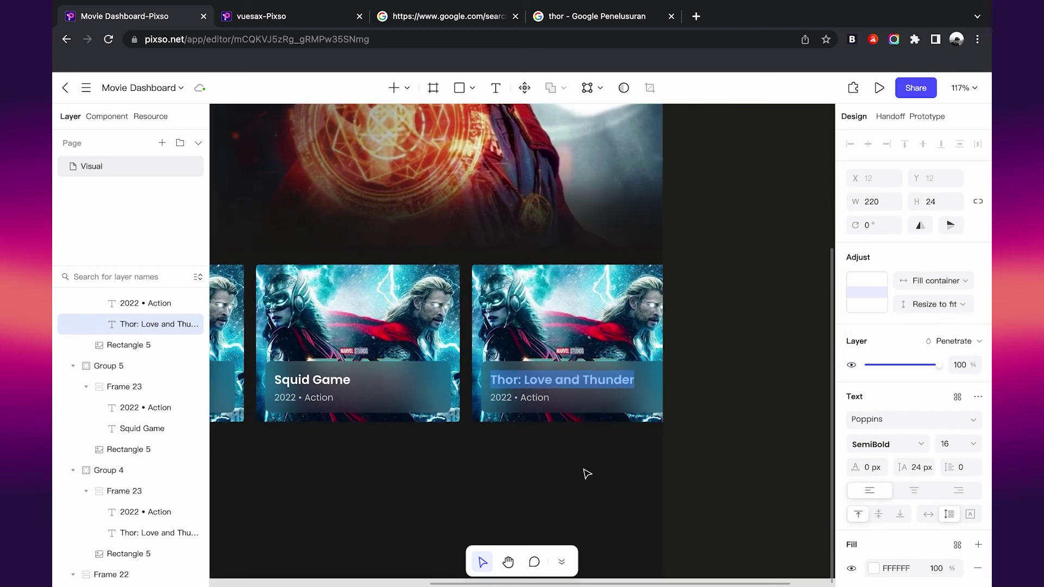
scroll(489, 443, "down", 2)
scroll(491, 446, "up", 3)
scroll(515, 442, "down", 1)
scroll(516, 442, "right", 1)
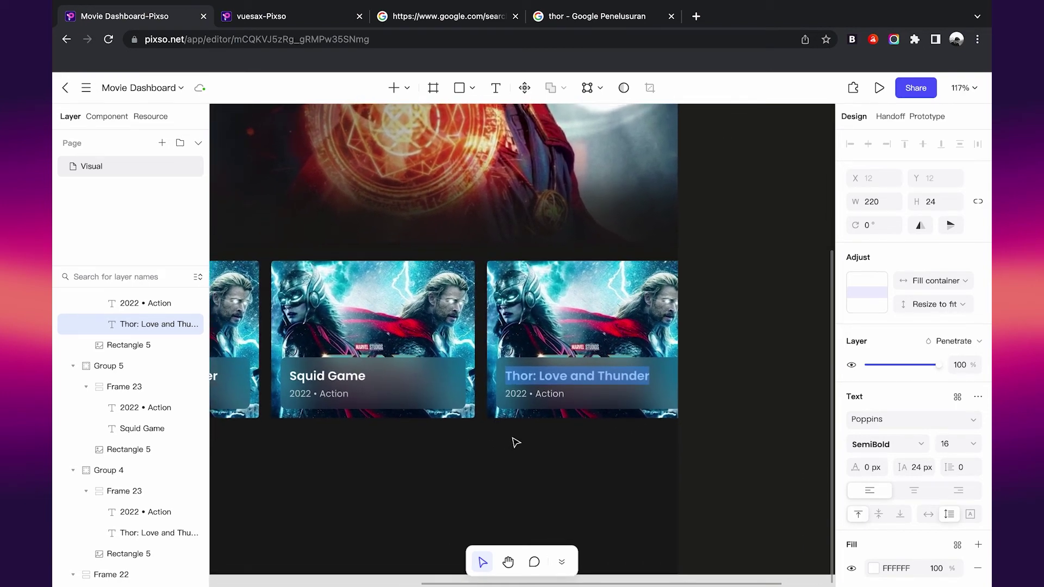
scroll(516, 443, "left", 3)
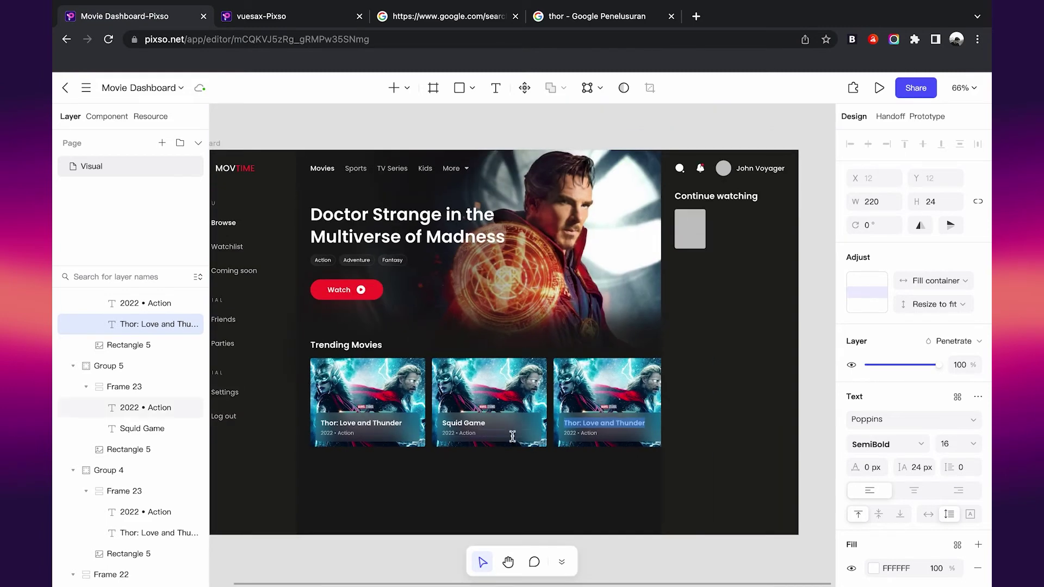
scroll(515, 442, "up", 3)
scroll(514, 440, "up", 3)
scroll(512, 436, "up", 3)
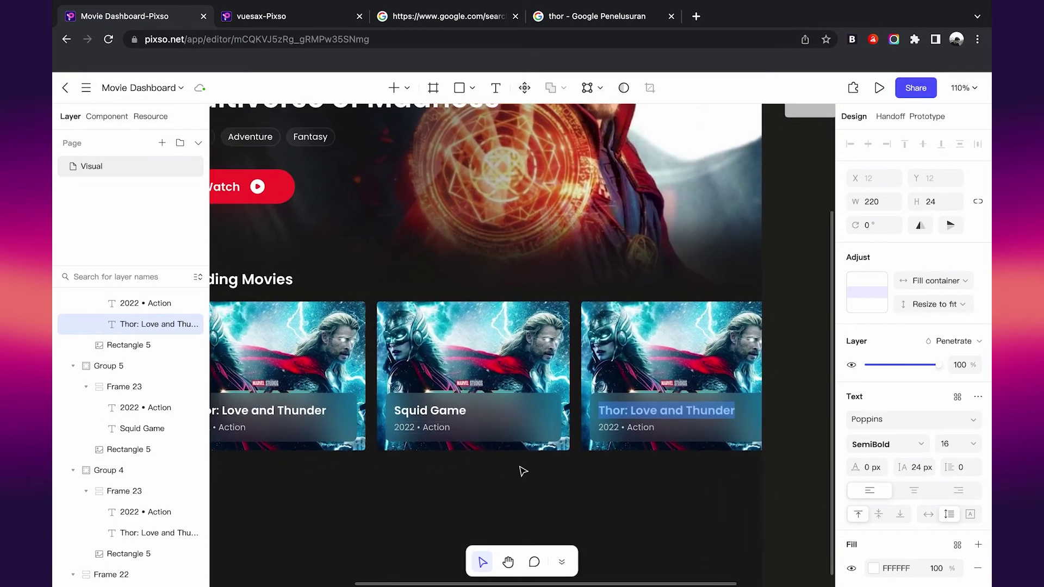
scroll(516, 456, "right", 3)
type("Ro")
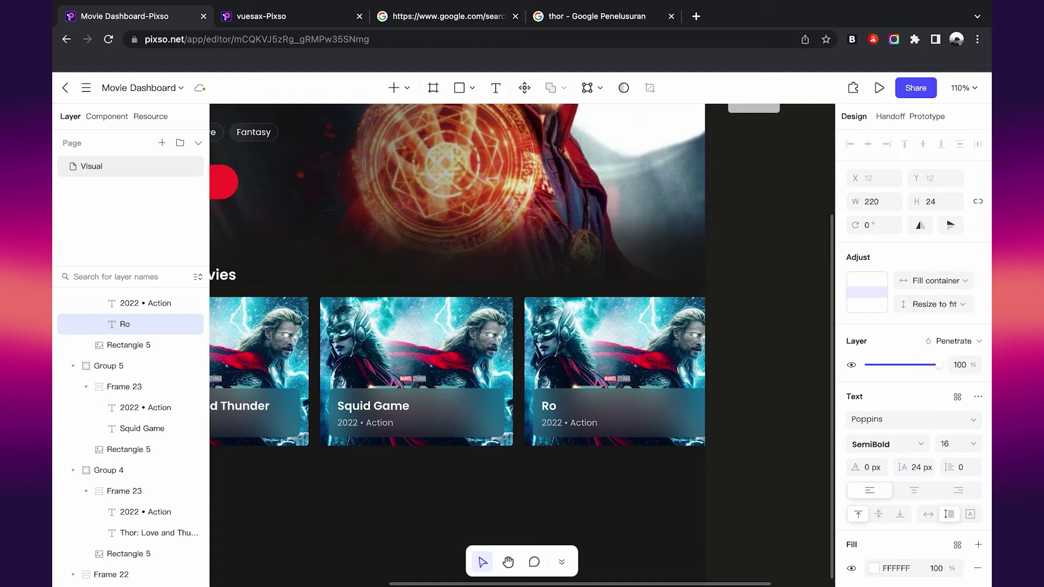
key("Escape")
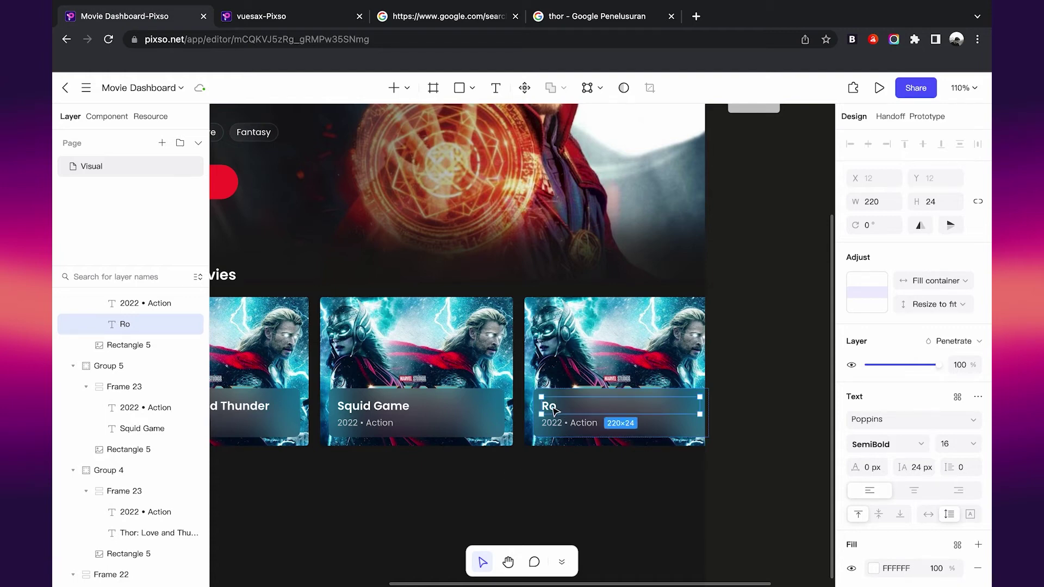
key("Return")
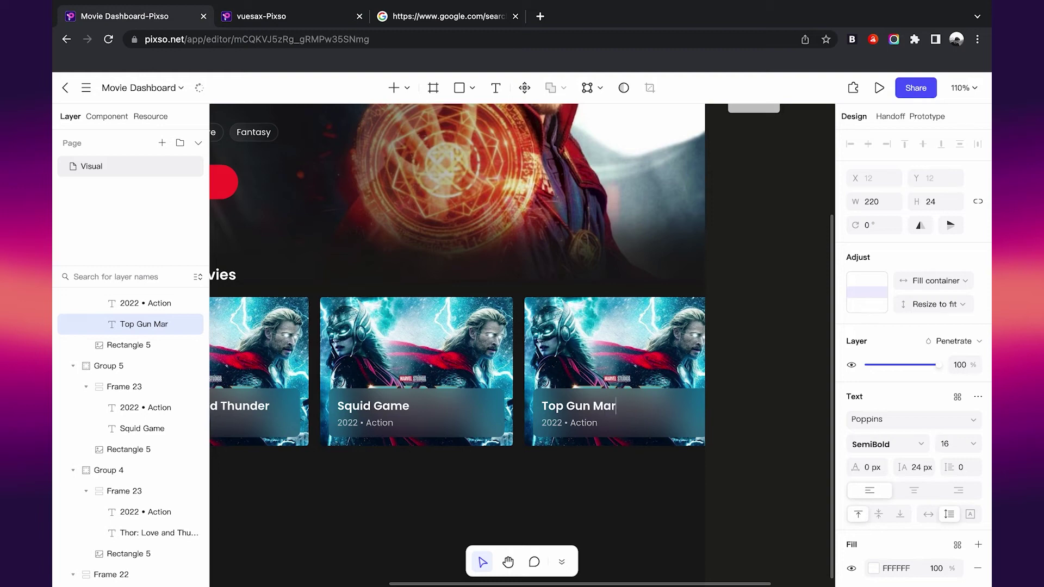
Step: Select the third card's genre line, then add a comma to Squid Game's '2022 • Action' line
left_click(565, 427)
type(", Drama")
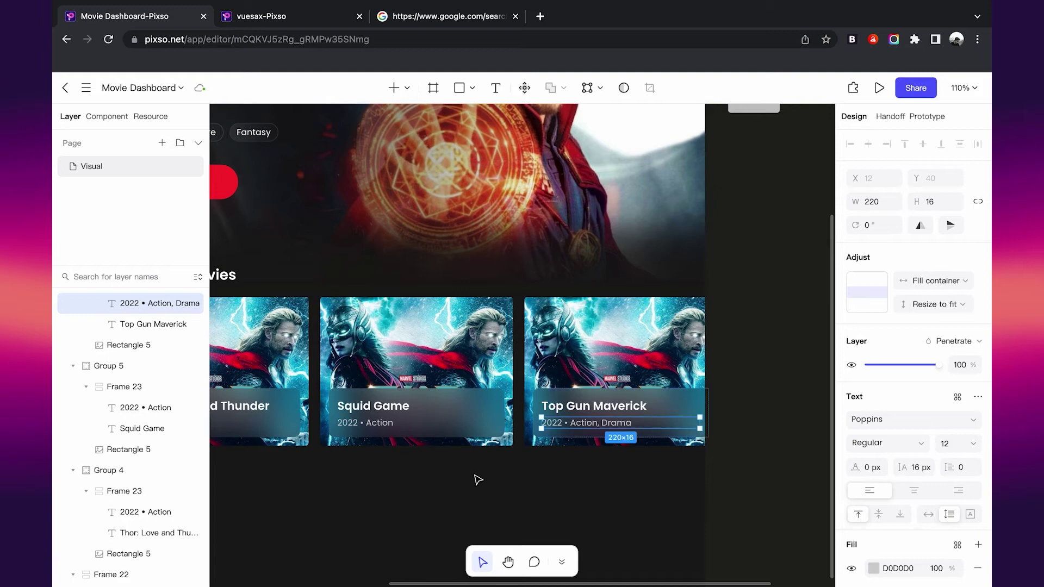
scroll(478, 480, "left", 5)
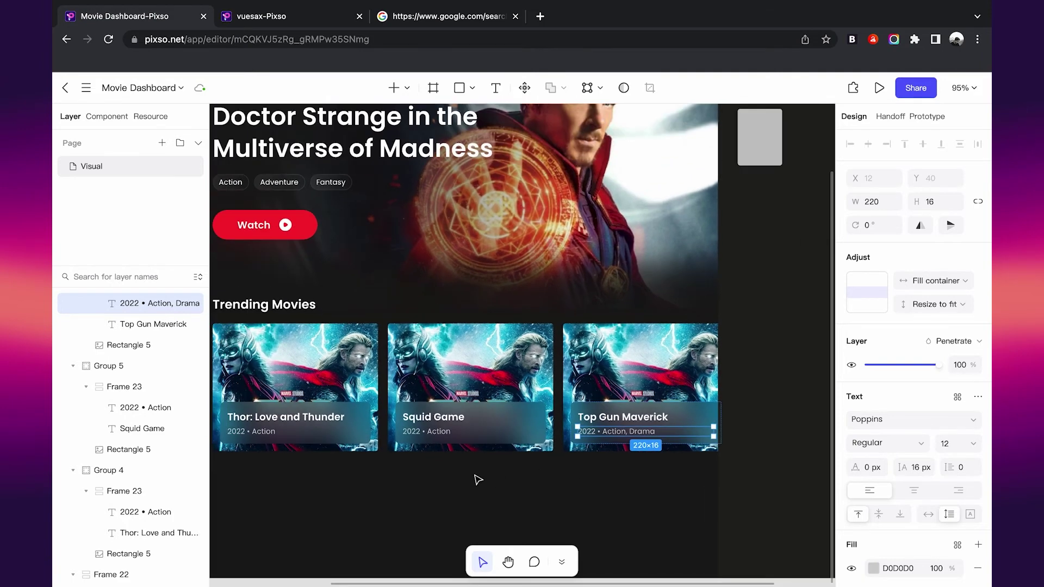
left_click(478, 480)
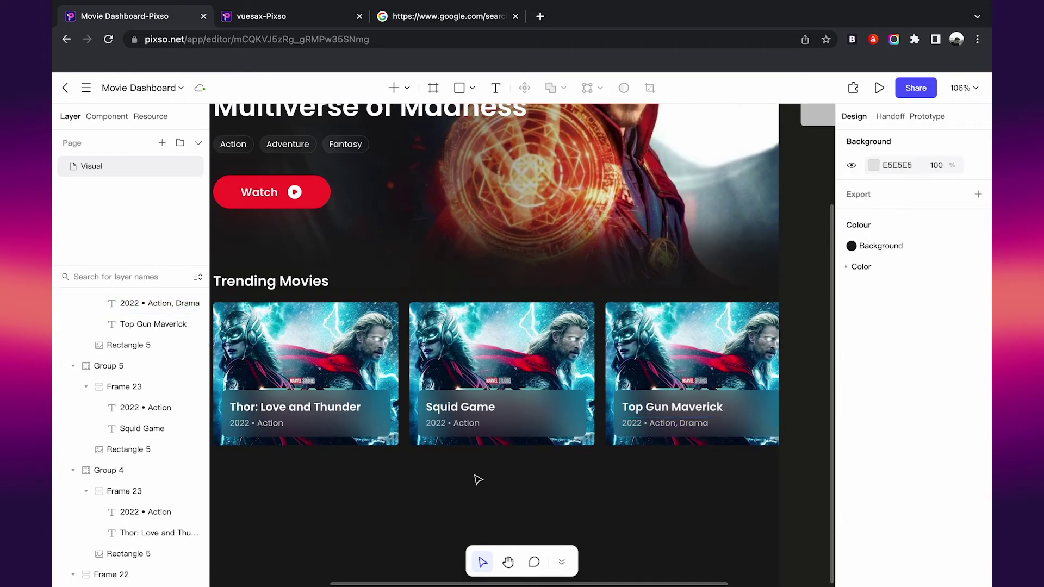
left_click(465, 426)
double_click(468, 426)
key("Right")
type(",")
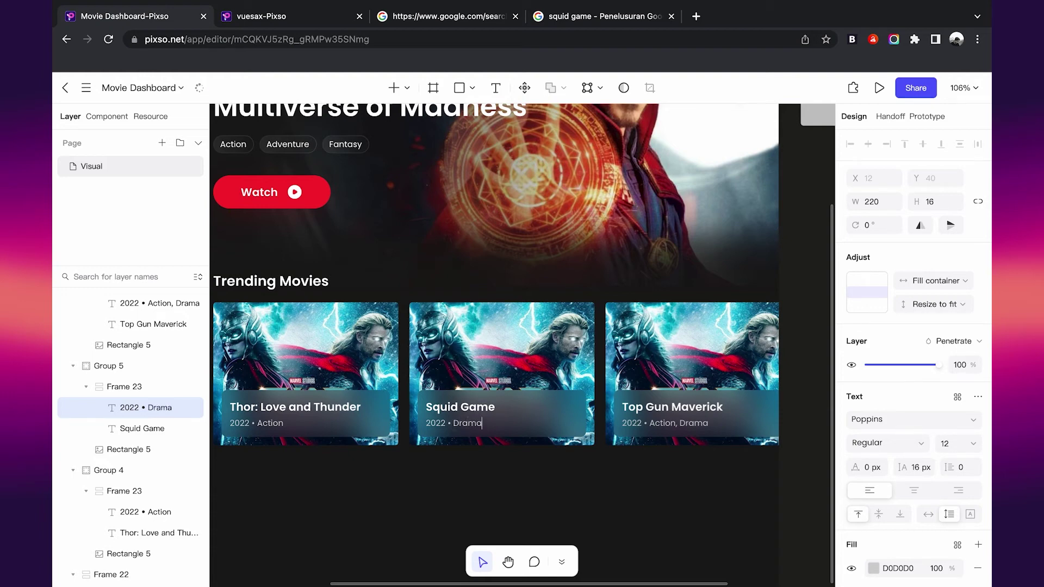
Step: Fill the Squid Game card image with its pasted poster
key("Escape")
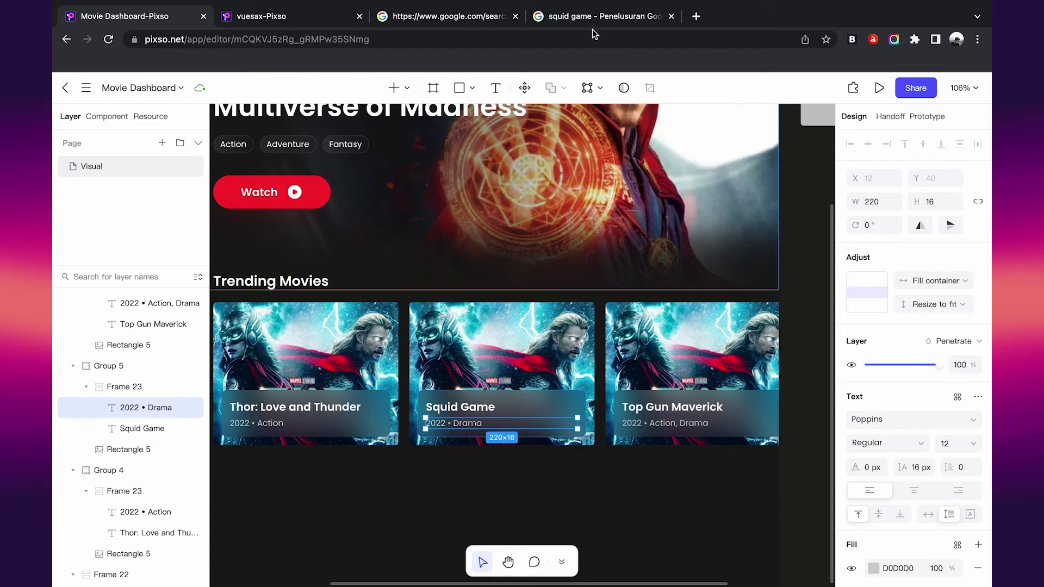
left_click(538, 435)
key("ctrl+v")
left_click(532, 489)
scroll(533, 489, "right", 5)
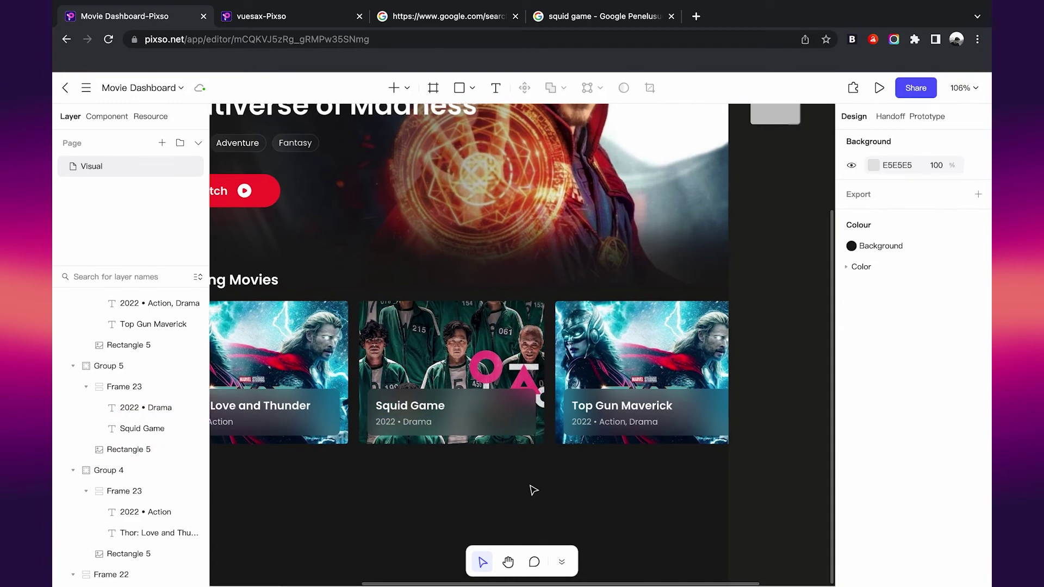
Step: Change the Squid Game card's year to 2021
double_click(600, 412)
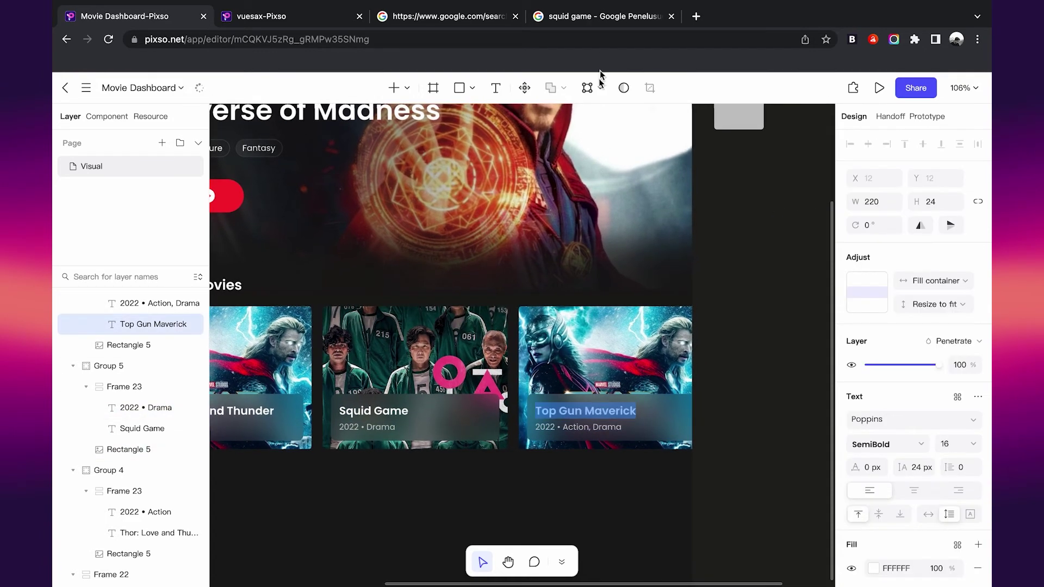
left_click(356, 427)
key("BackSpace")
type("1")
key("Escape")
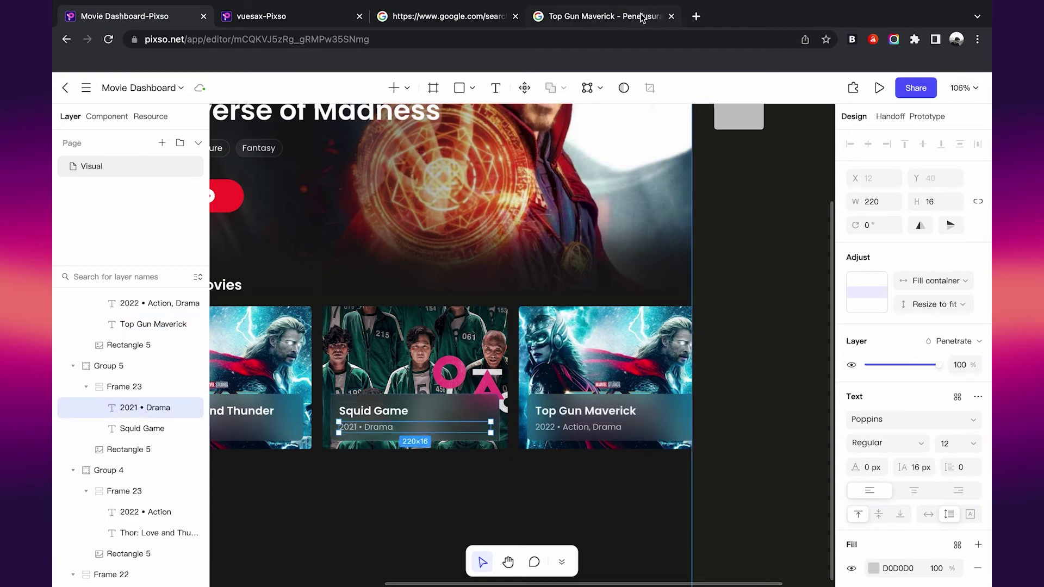
Step: Paste the Top Gun Maverick poster into its card image
left_click(542, 398)
key("ctrl+v")
left_click(591, 473)
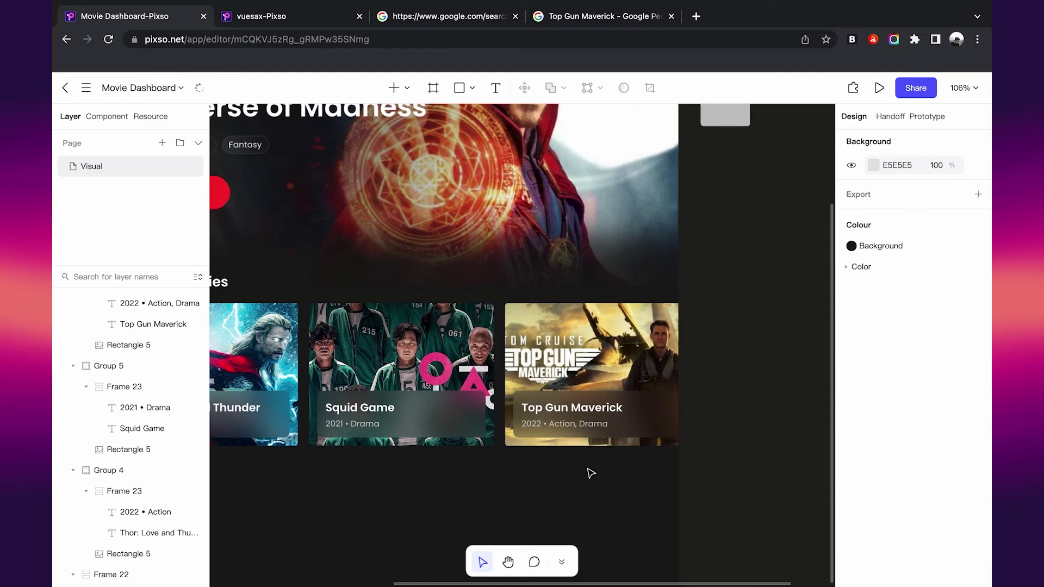
scroll(589, 471, "left", 2)
Step: Duplicate the Trending Movies heading below the trending cards
key("shift+1")
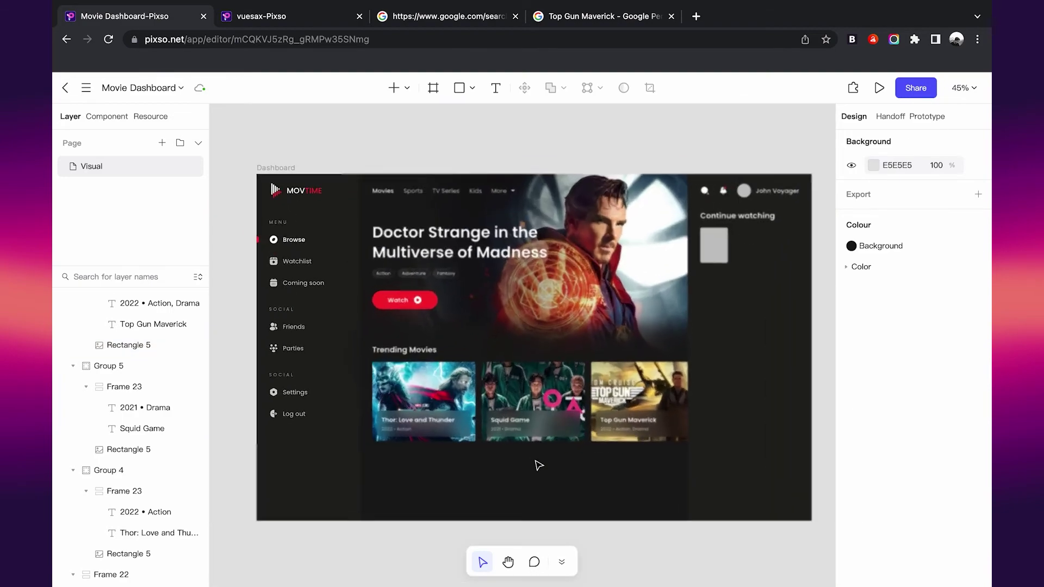
scroll(538, 465, "up", 5)
scroll(536, 484, "down", 3)
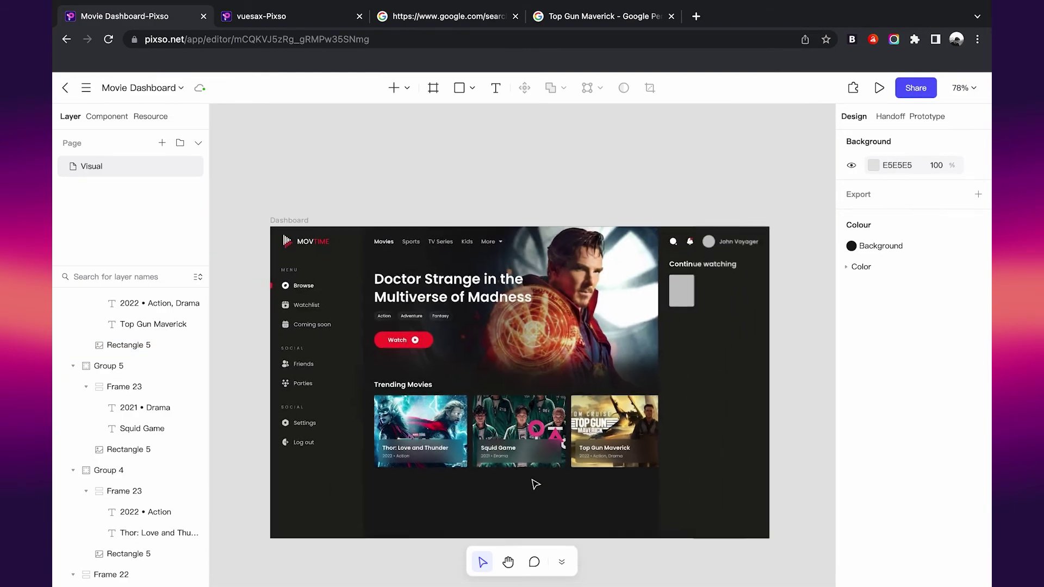
scroll(536, 483, "down", 2)
scroll(535, 484, "up", 3)
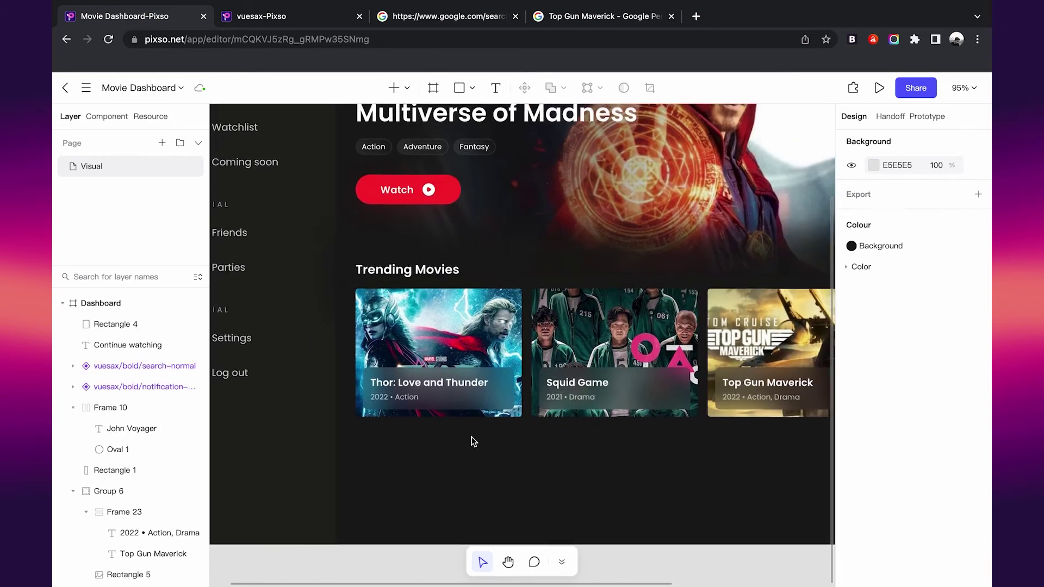
mouse_move(424, 271)
left_mouse_down()
mouse_move(439, 458)
mouse_move(434, 443)
left_mouse_up()
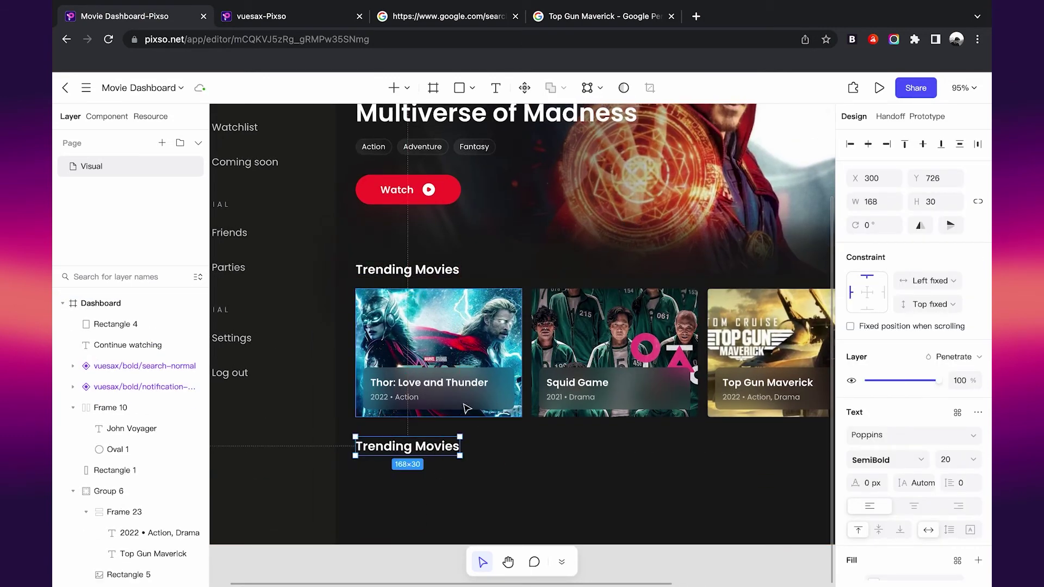
Step: Retitle the copied heading 'Top Rated Movies'
double_click(416, 453)
type("Ti")
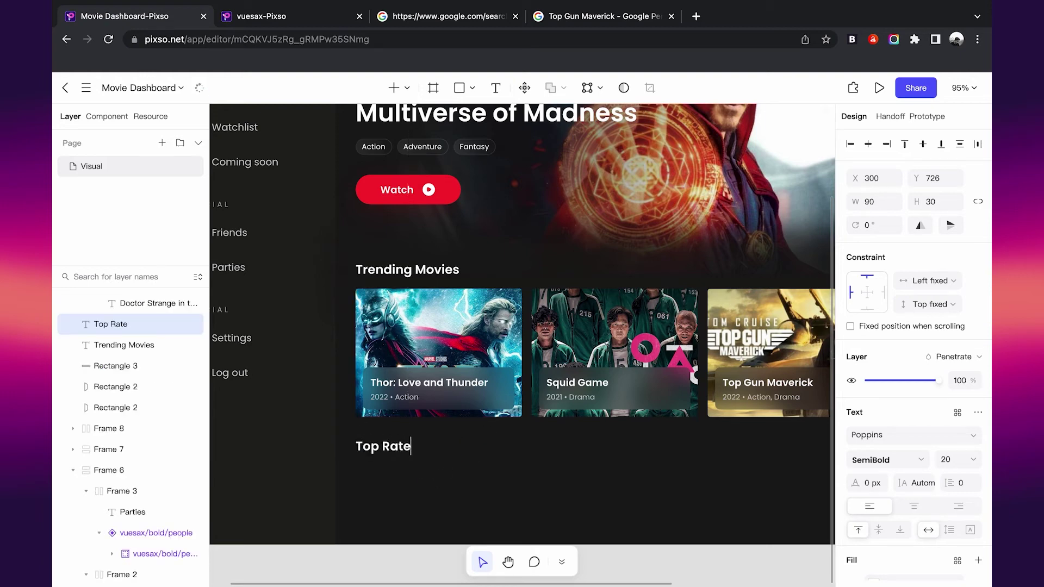
key("Escape")
scroll(429, 490, "down", 5)
left_click(429, 491)
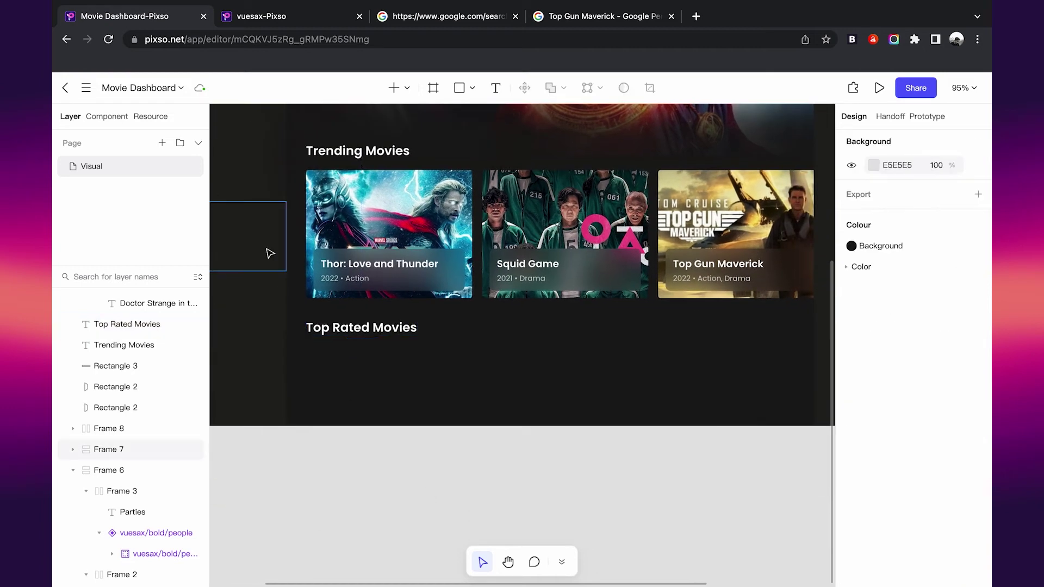
Step: Draw a grey placeholder rectangle under the heading and duplicate it into a row of three
left_click(459, 87)
left_click(388, 396)
mouse_move(387, 395)
left_mouse_down()
mouse_move(340, 370)
mouse_move(409, 393)
mouse_move(462, 389)
left_mouse_up()
key("ctrl+d")
key("ctrl+d")
left_click_drag(296, 339, 570, 389)
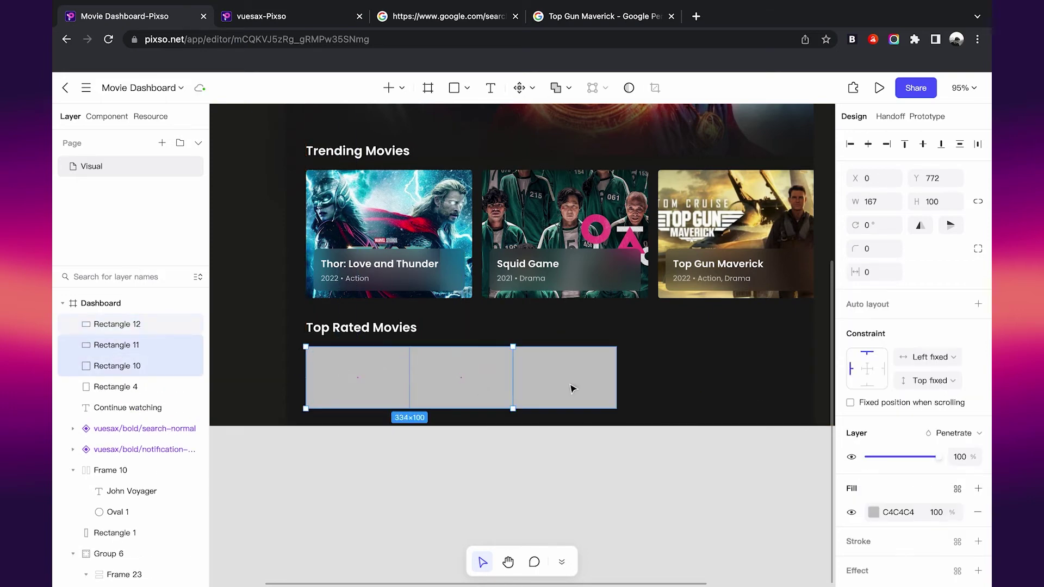
Step: Wrap the three placeholders in an auto-layout frame with fill-width sizing and 16 px gaps
key("ctrl+alt+g")
left_click(933, 333)
left_click(948, 375)
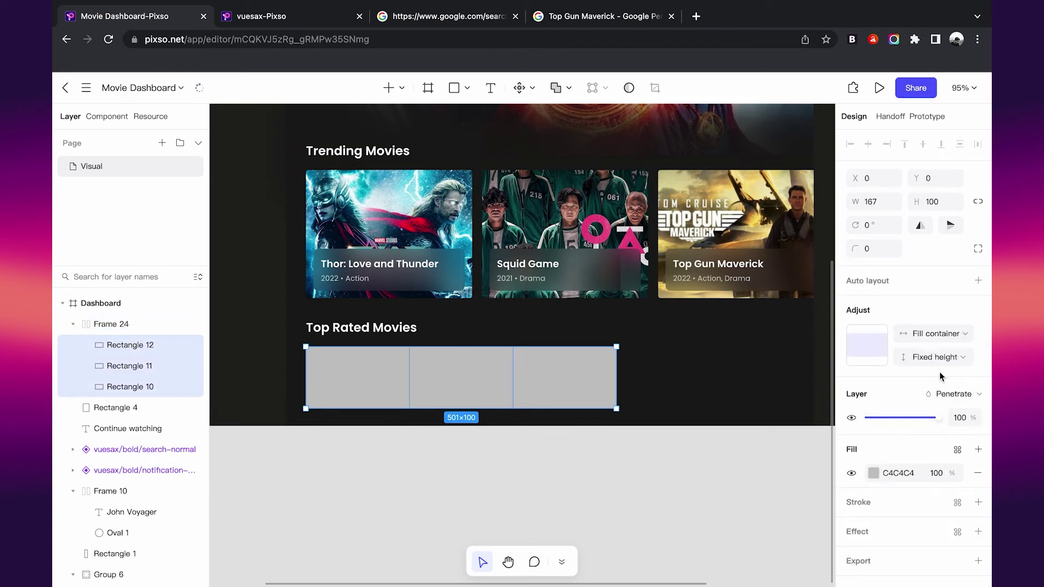
scroll(668, 414, "right", 2)
left_click(629, 403)
left_click(560, 396)
left_click(912, 346)
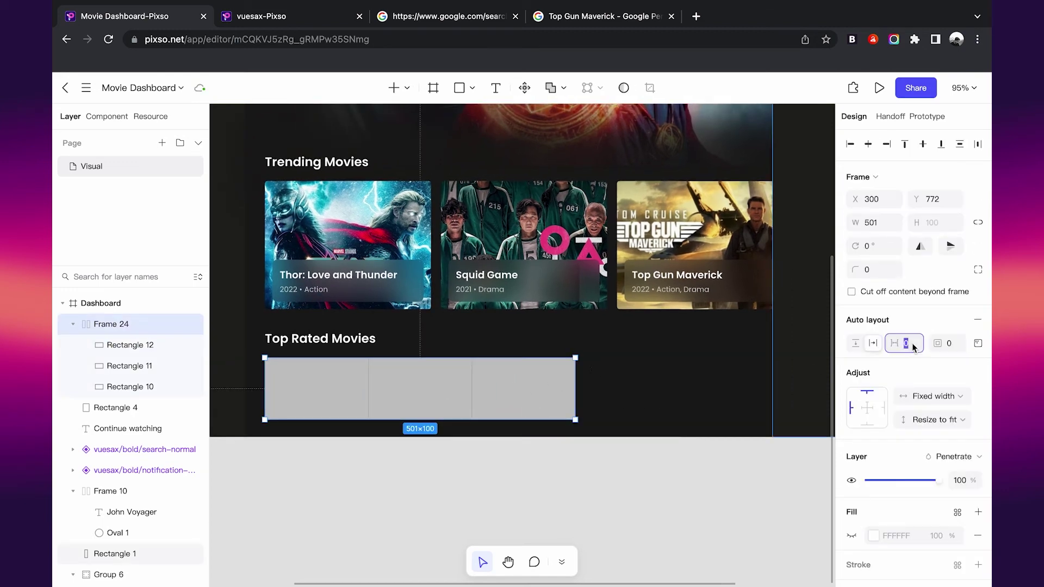
type("16")
key("Return")
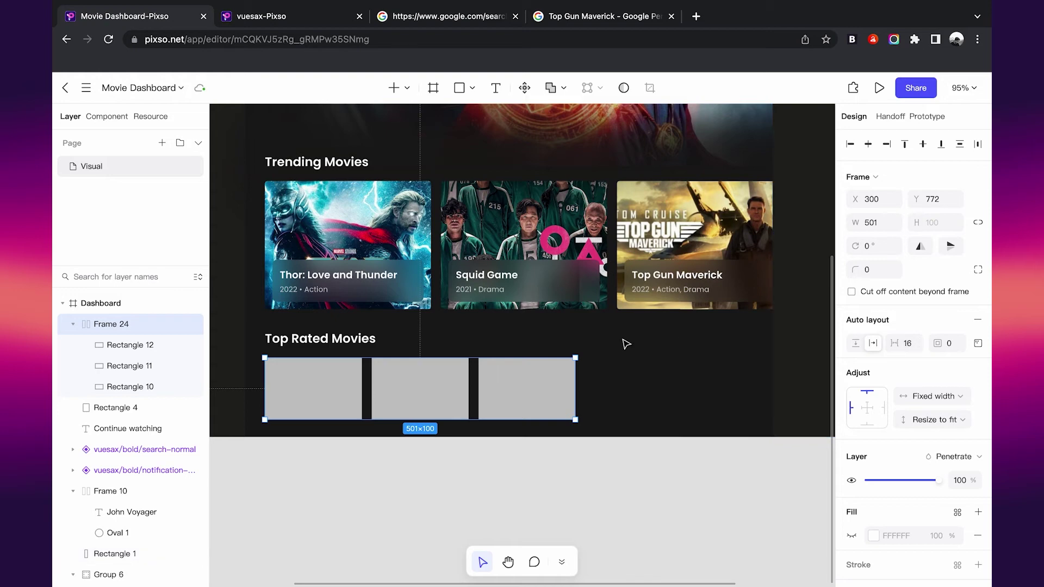
Step: Widen the row to align with the trending cards and duplicate placeholders to five
left_click_drag(577, 393, 796, 373)
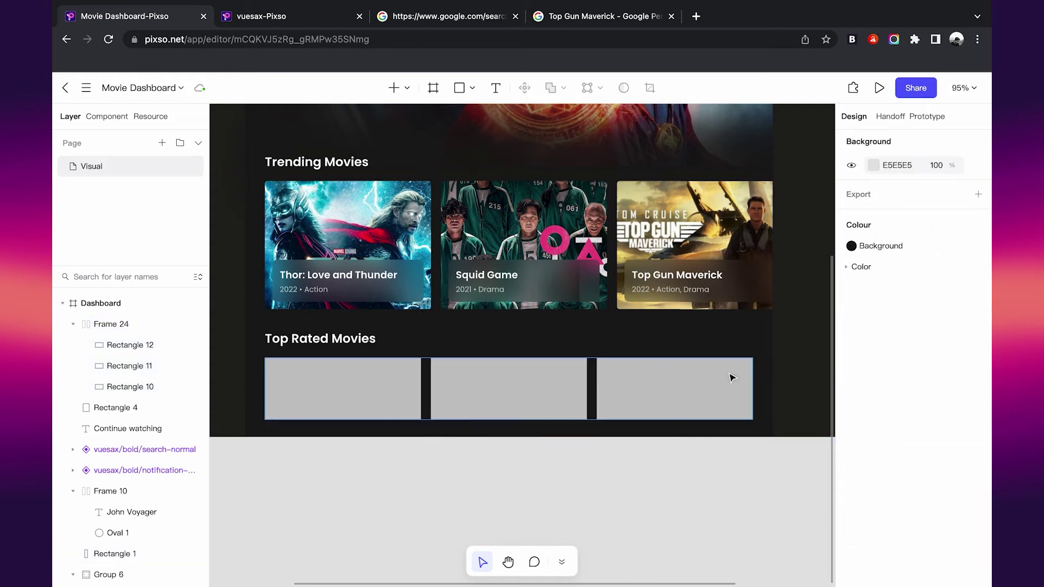
left_click_drag(754, 375, 752, 380)
left_click(511, 388)
key("ctrl+d")
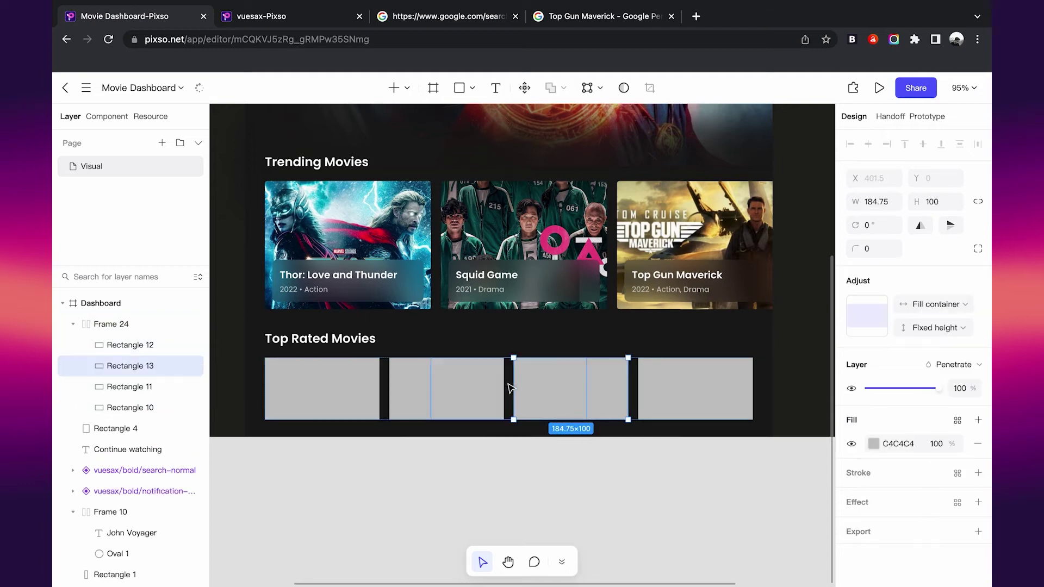
key("ctrl+d")
left_click(505, 494)
left_click(504, 402)
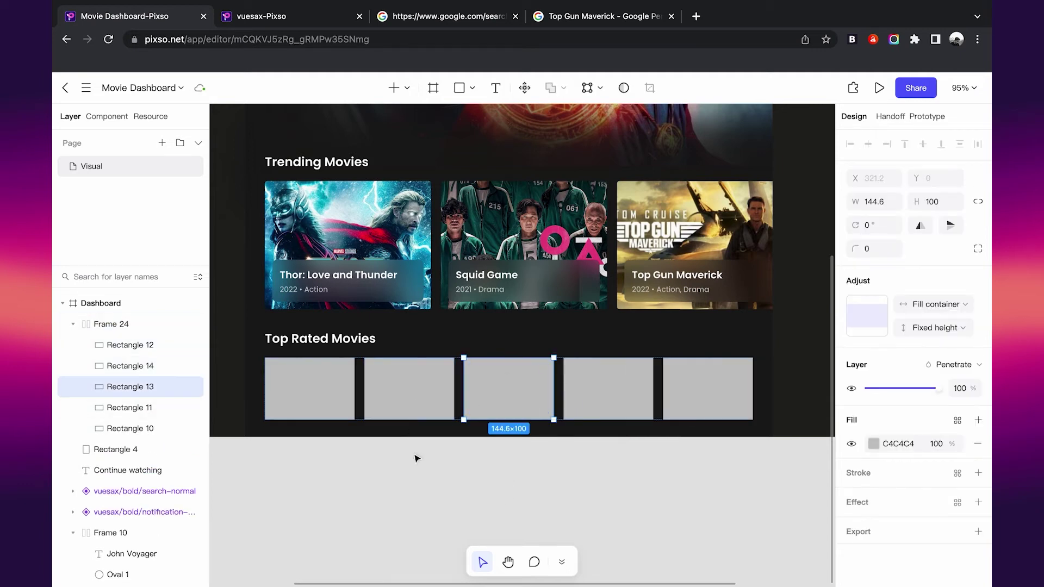
key("Escape")
Step: Remove the auto-layout frame and stretch all five placeholders taller to 159 high
key("ctrl+shift+g")
left_click(466, 493)
left_click(308, 386)
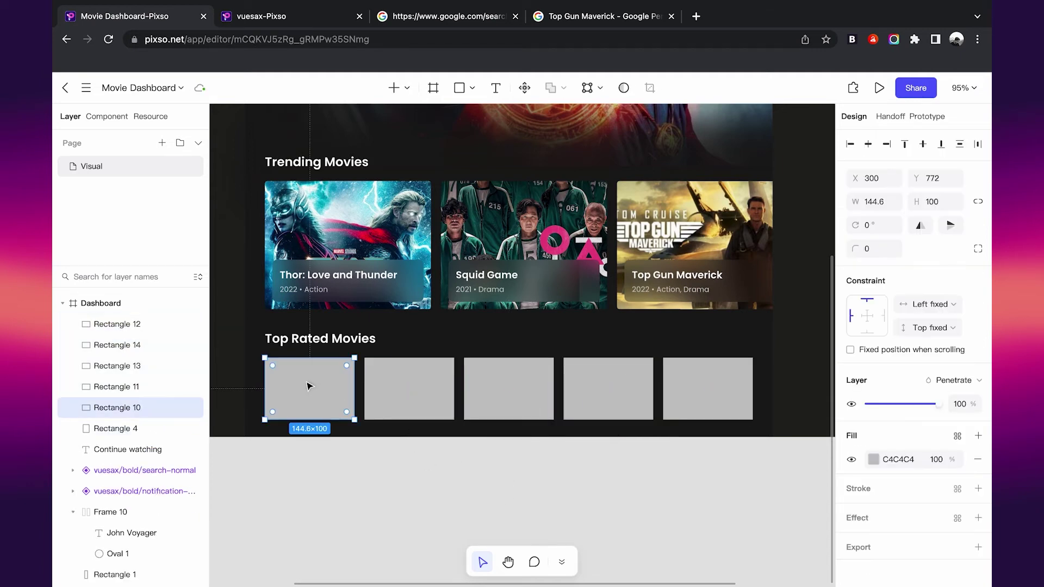
left_click(260, 398)
left_click_drag(260, 398, 704, 405)
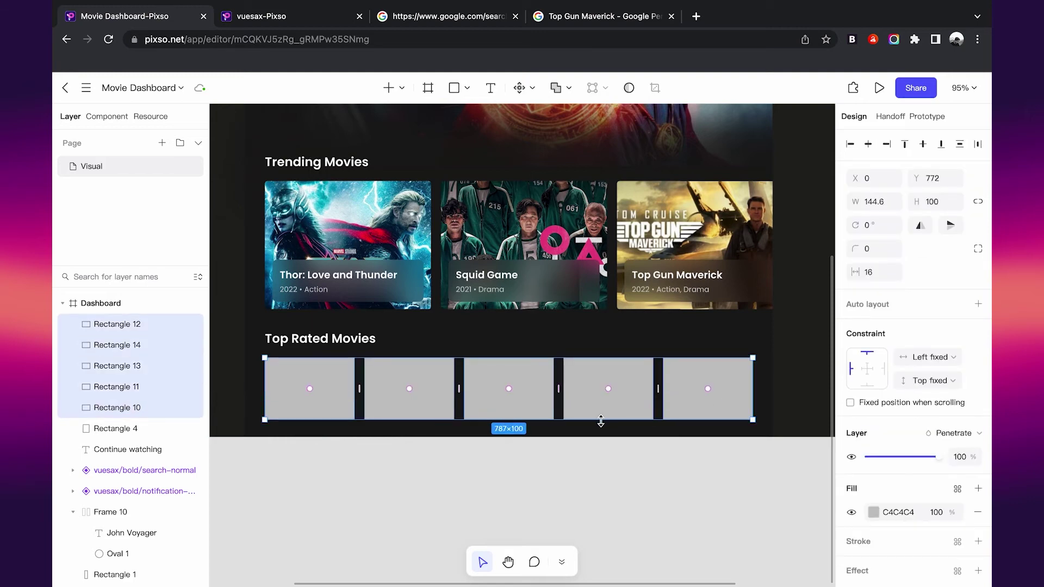
left_click_drag(601, 420, 601, 456)
left_click(544, 518)
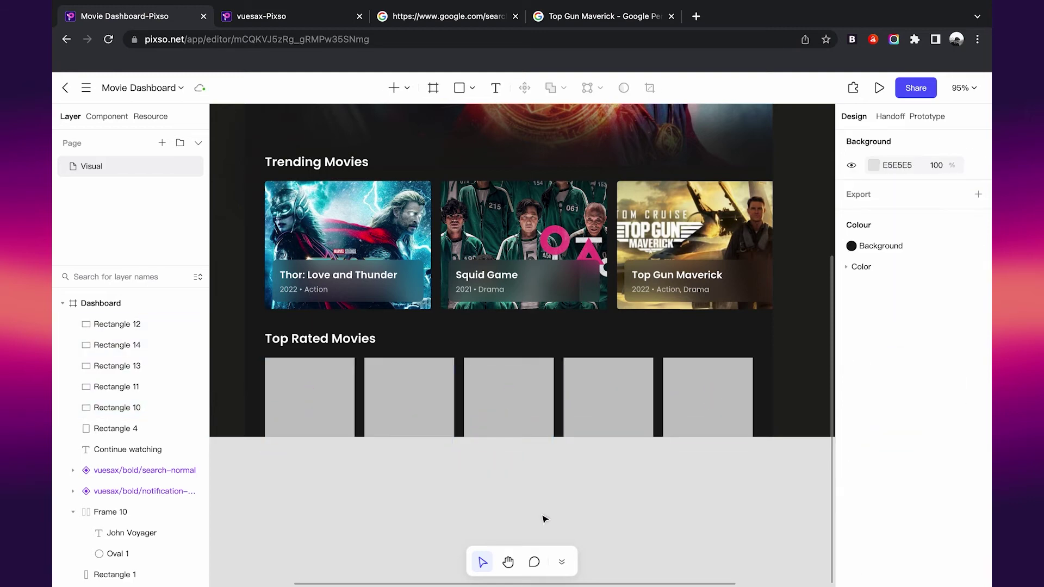
left_click(420, 199)
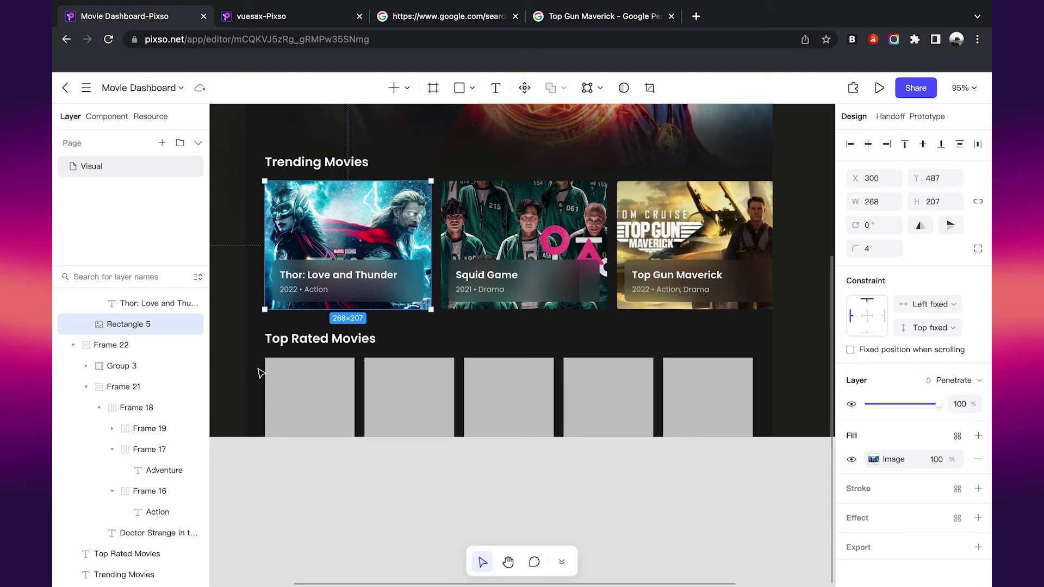
left_click_drag(261, 375, 757, 355)
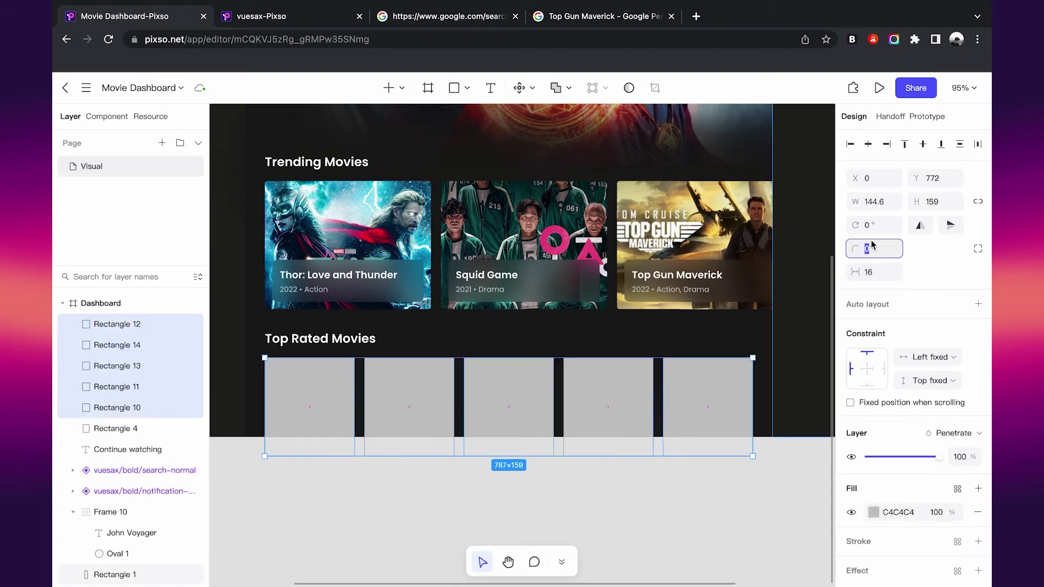
Step: Undo the No Time to Die fill and resize the five placeholders to the card height
left_click(480, 490)
scroll(480, 491, "left", 1)
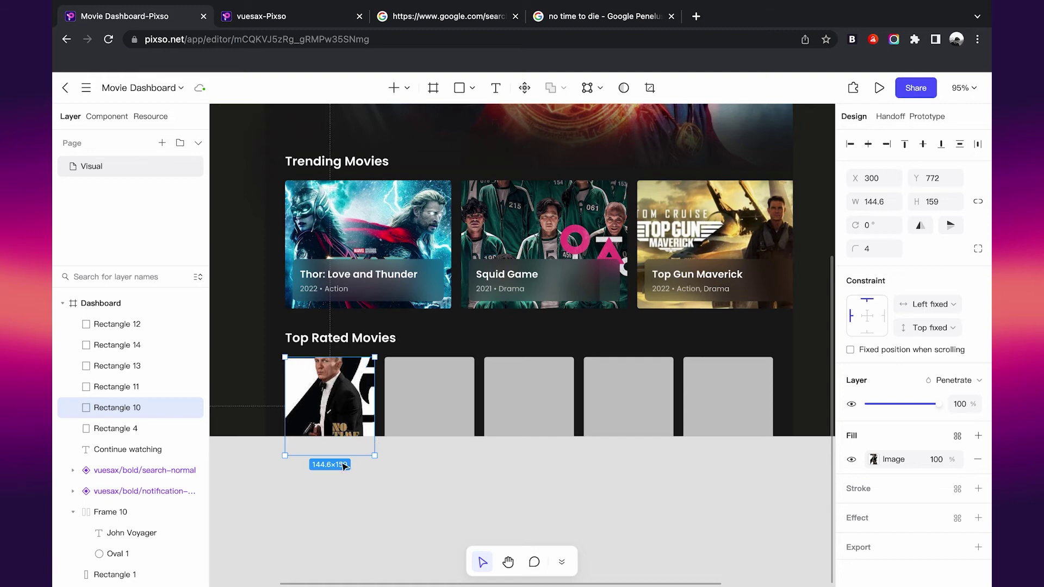
key("ctrl+z")
left_click_drag(348, 462, 718, 399)
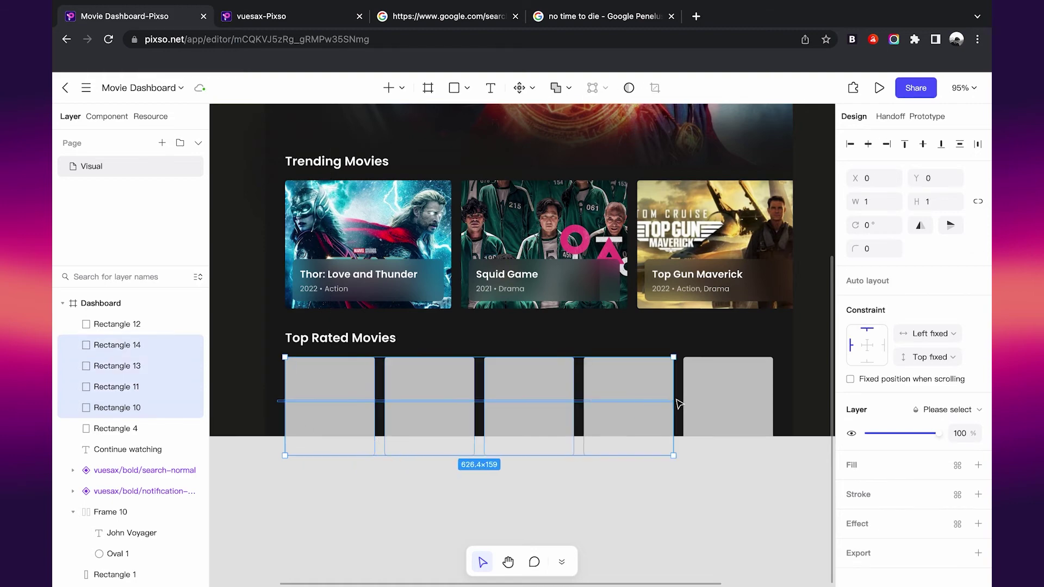
left_click(602, 461)
key("ctrl+z")
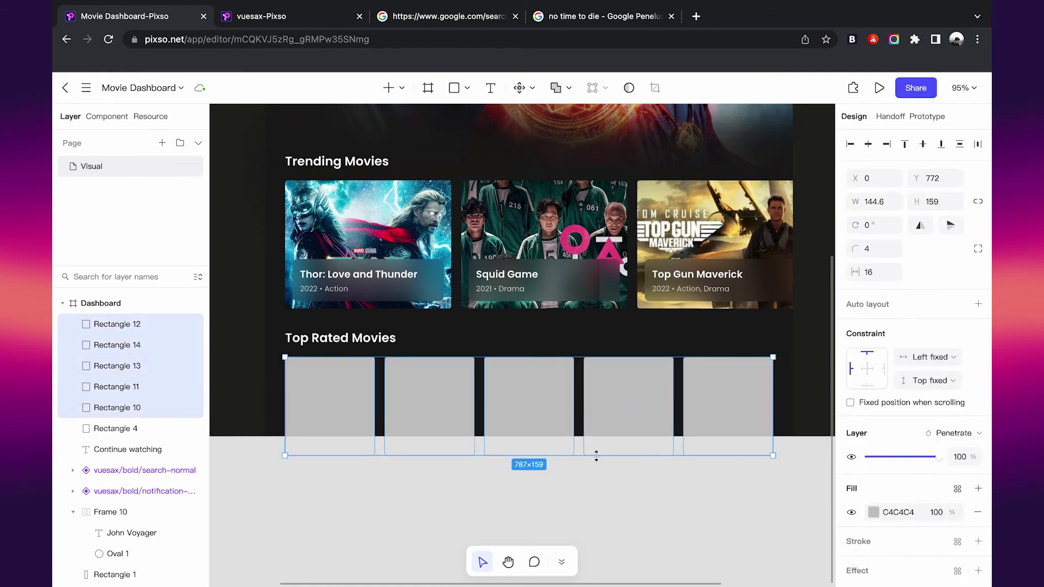
left_click_drag(596, 455, 599, 485)
left_click_drag(368, 484, 375, 478)
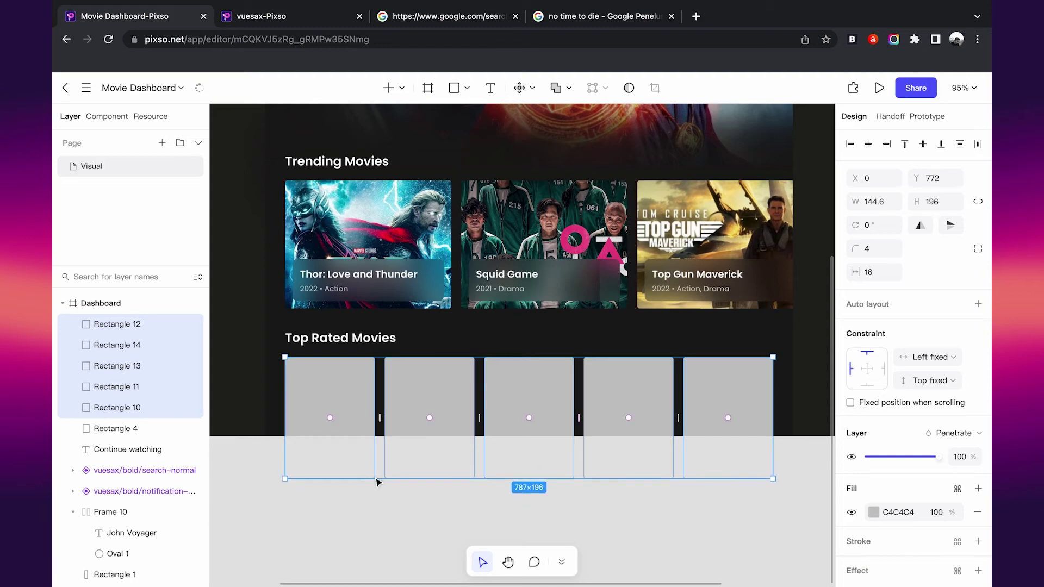
Step: Put the No Time to Die poster in the first slot and match the other four placeholders' height
left_click(351, 419)
key("ctrl+v")
left_click(391, 465)
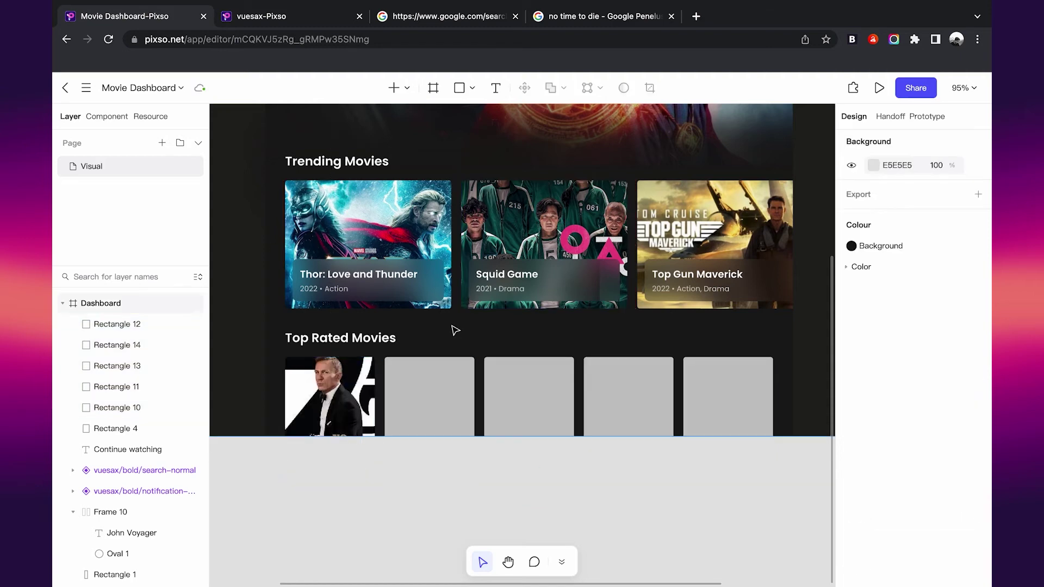
left_click(342, 418)
left_click_drag(325, 478, 327, 485)
left_click(408, 419)
left_click(494, 408, "shift")
left_click(625, 405, "shift")
left_click(709, 400, "shift")
left_click_drag(542, 478, 527, 486)
left_click(481, 519)
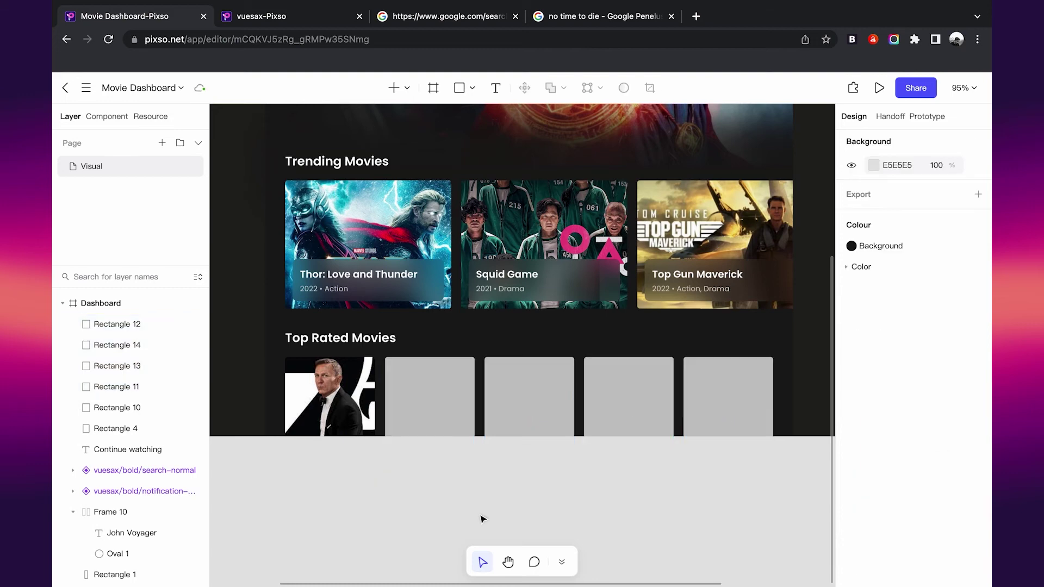
Step: Paste posters into the second, third and fourth slots, starting with Mortal Kombat
left_click(416, 387)
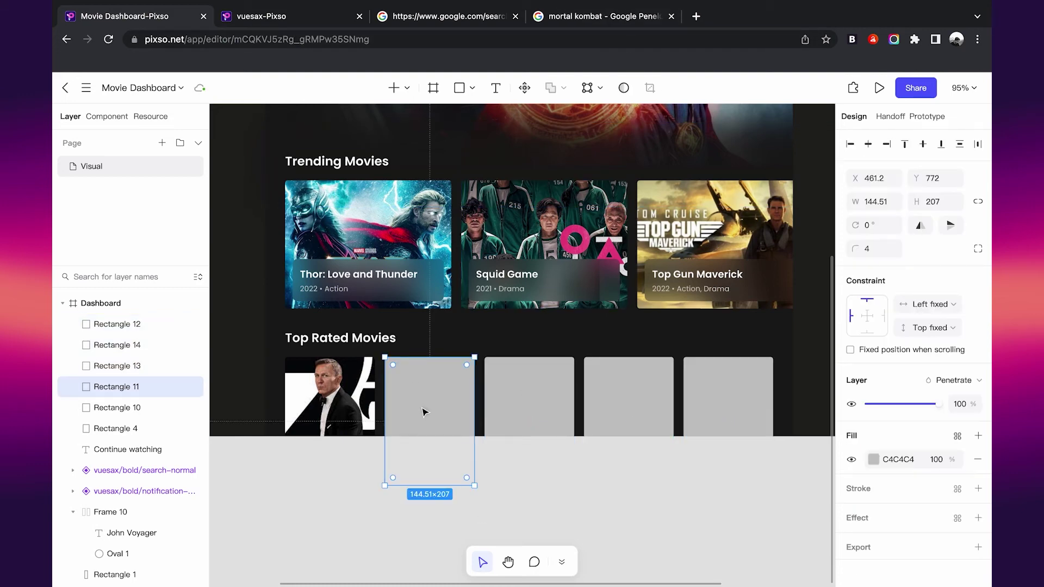
key("ctrl+v")
left_click(526, 415)
key("ctrl+v")
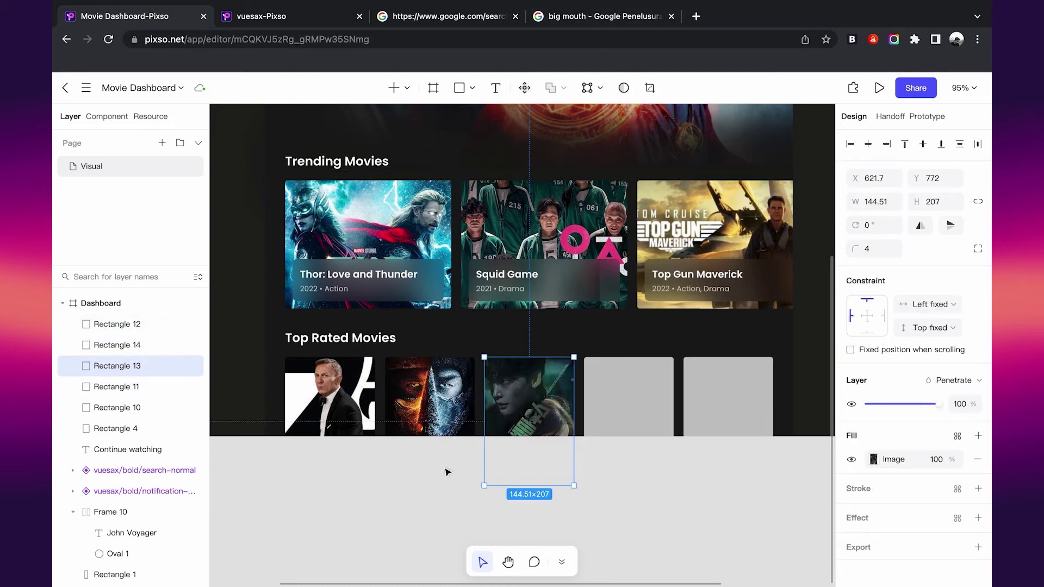
left_click(657, 384)
key("ctrl+v")
Step: Fill the last slot with the Minions poster
scroll(527, 475, "right", 2)
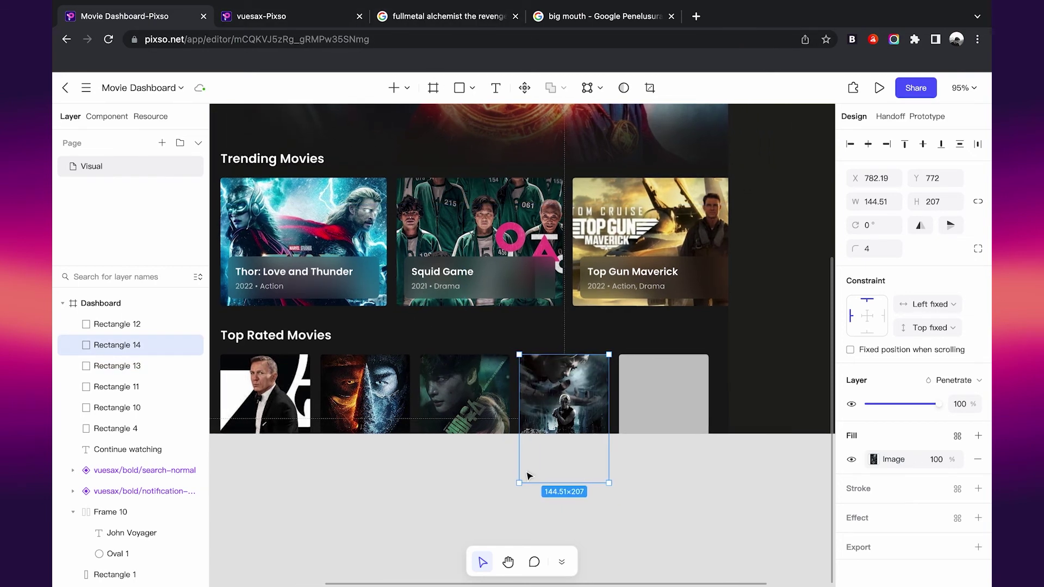
left_click(634, 499)
left_click(661, 392)
key("ctrl+v")
left_click(482, 501)
scroll(482, 501, "left", 2)
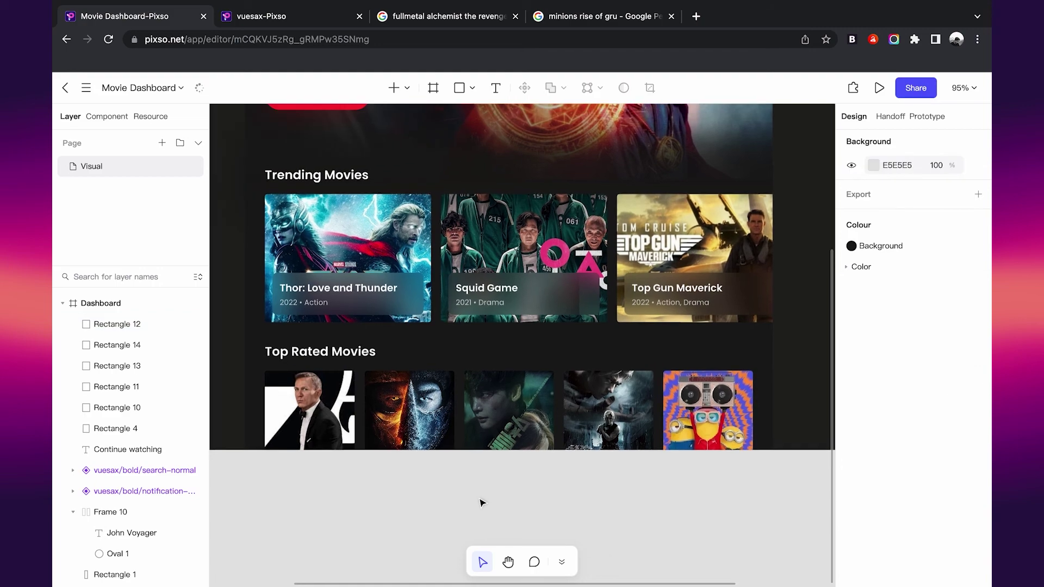
scroll(482, 503, "down", 3)
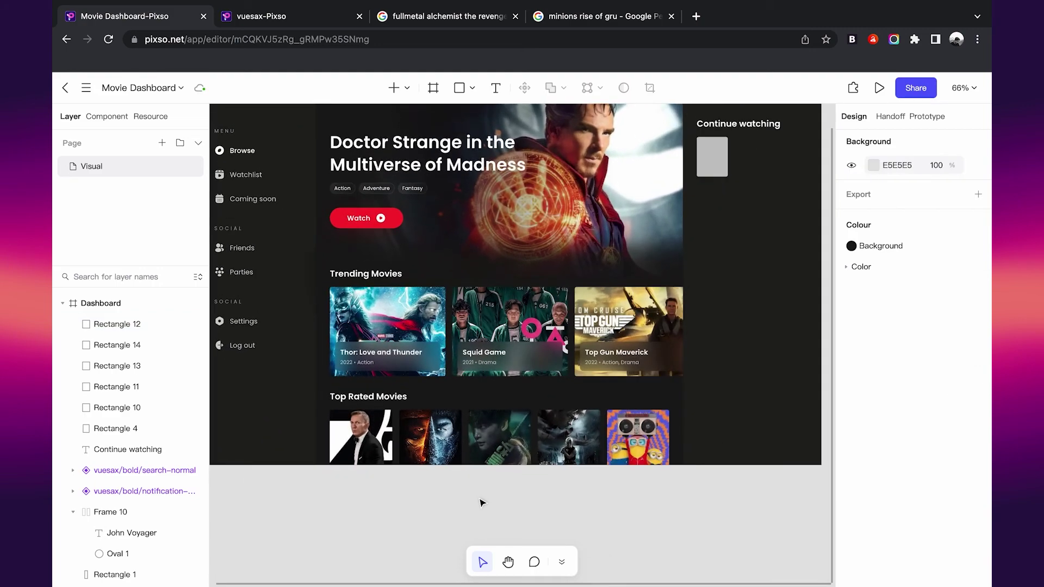
Step: Copy the 'Continue watching' heading beside the grey thumbnail and set its font size to 16
scroll(482, 501, "up", 2)
scroll(543, 396, "up", 2)
scroll(604, 291, "up", 2)
scroll(630, 252, "up", 2)
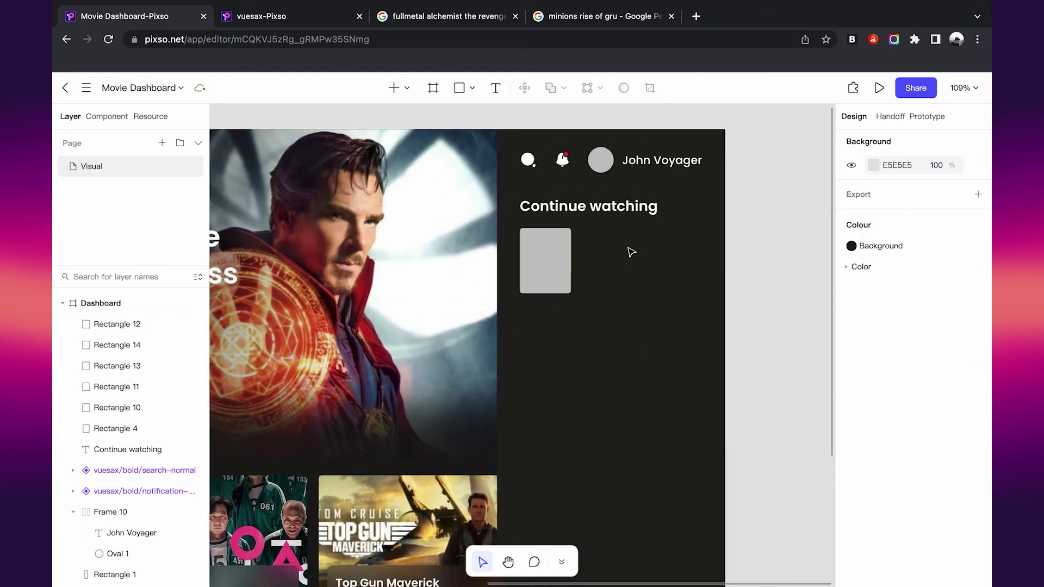
scroll(631, 251, "up", 2)
scroll(631, 252, "up", 2)
scroll(630, 252, "up", 2)
left_click(429, 203)
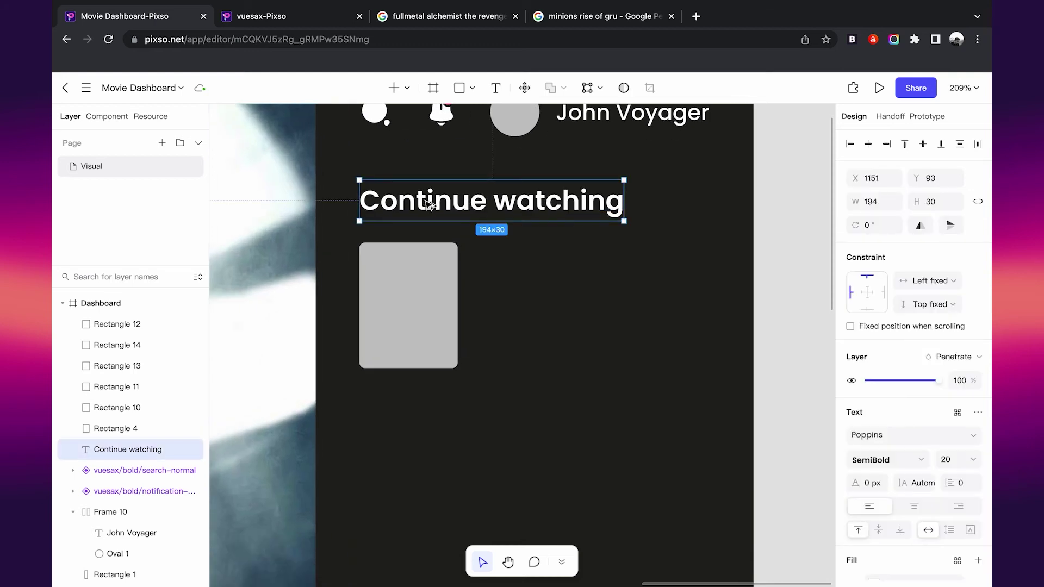
left_click_drag(429, 204, 556, 277, "alt")
left_click(946, 459)
type("18")
key("BackSpace")
type("6")
key("Return")
Step: Retype the copied text as 'Sonic the hodgehog 2' and nudge it slightly left
scroll(672, 281, "down", 1)
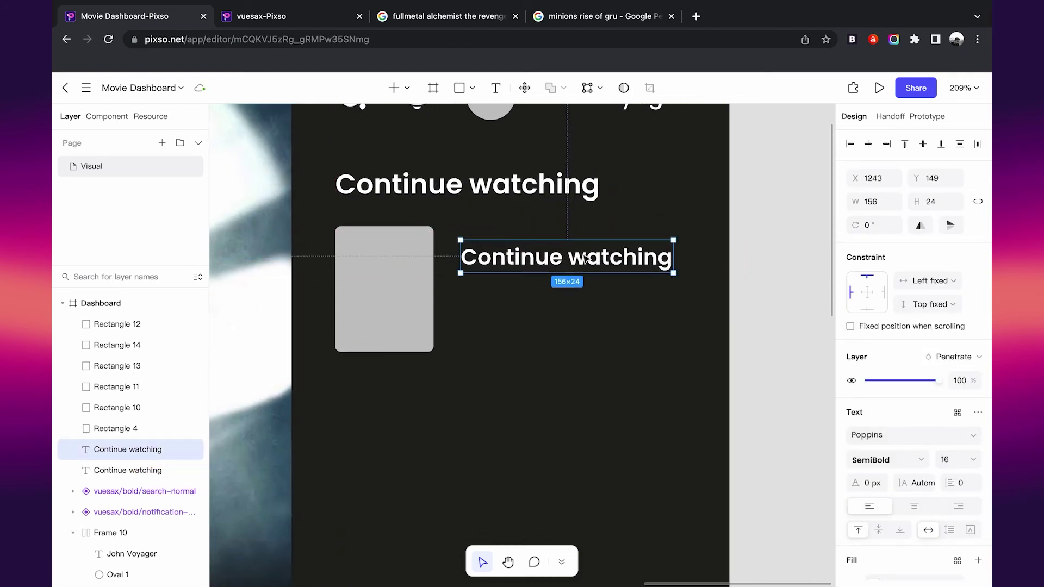
double_click(557, 255)
type("Soniv")
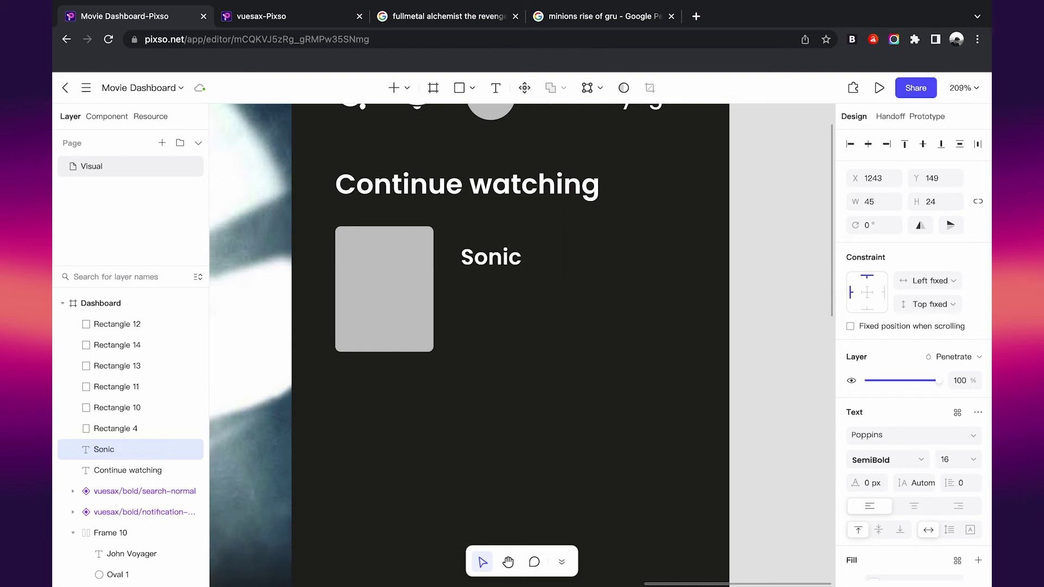
type("the ")
type("hod")
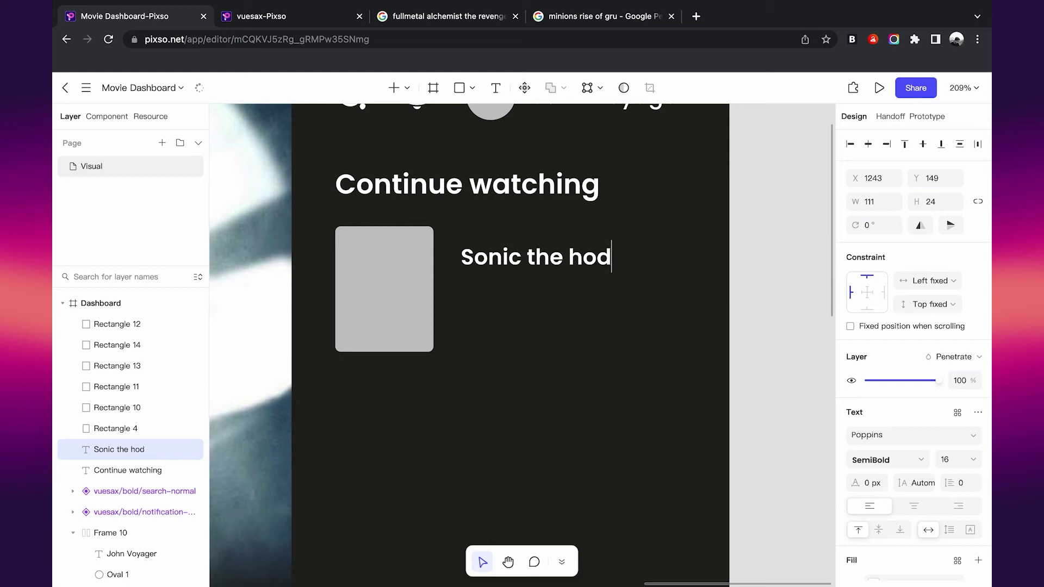
type("gehod")
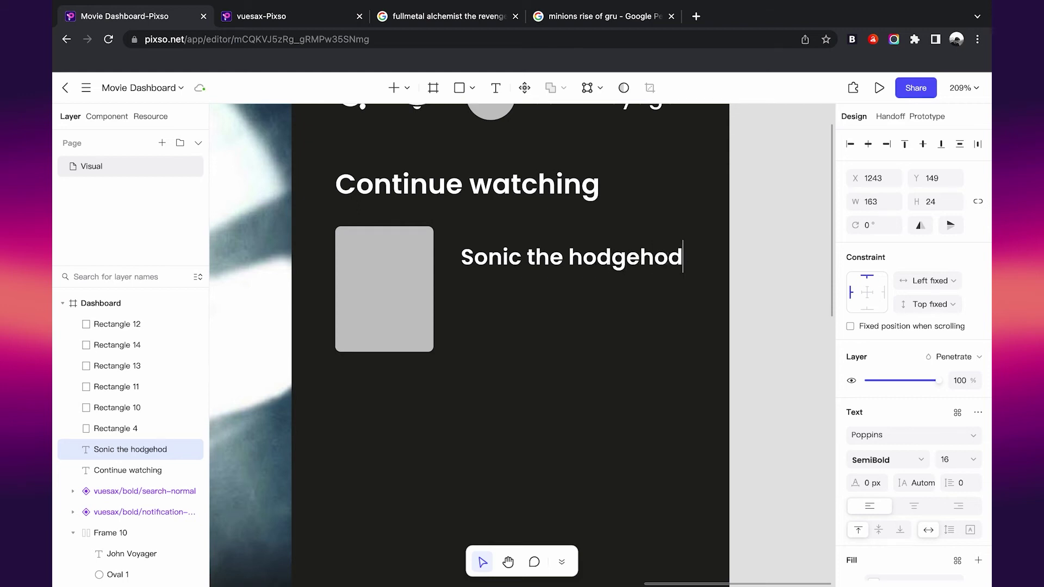
type("2")
key("Escape")
key("Left")
key("Left")
key("Left")
left_click(386, 309)
left_click(513, 263)
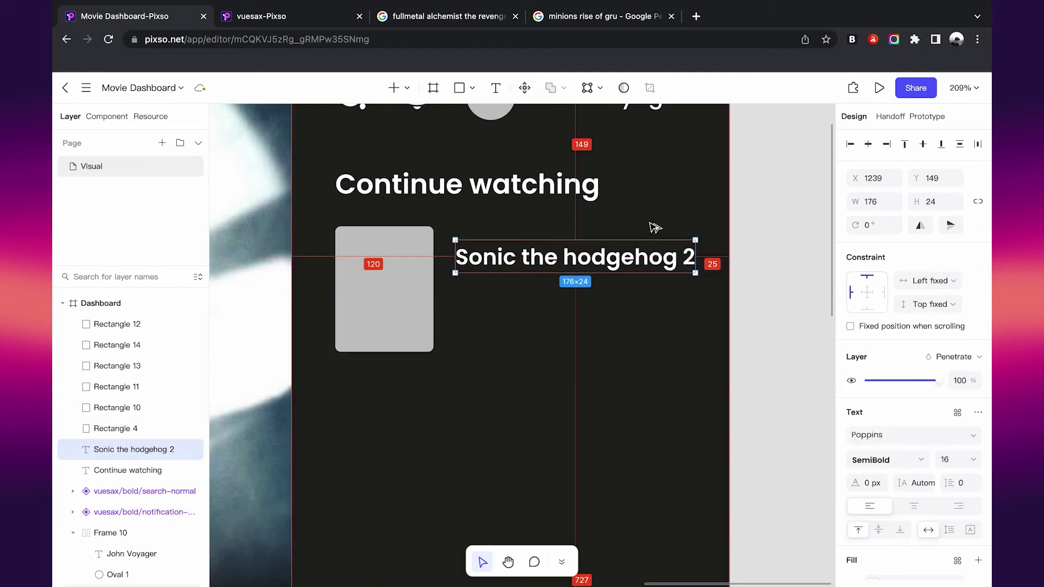
Step: Set the title width to 167 with auto height so it wraps onto two lines
left_click(886, 201)
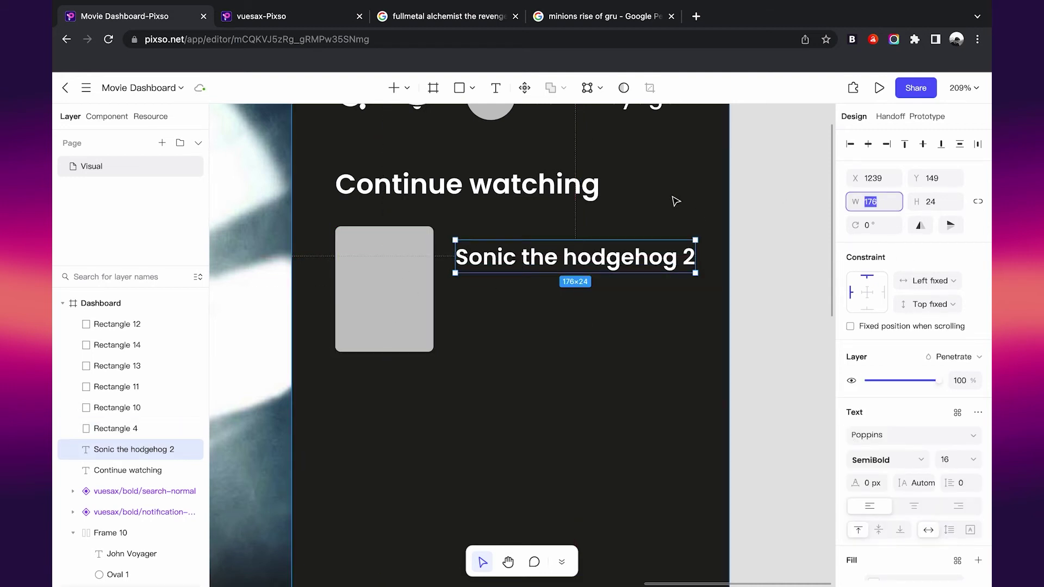
type("170")
key("Return")
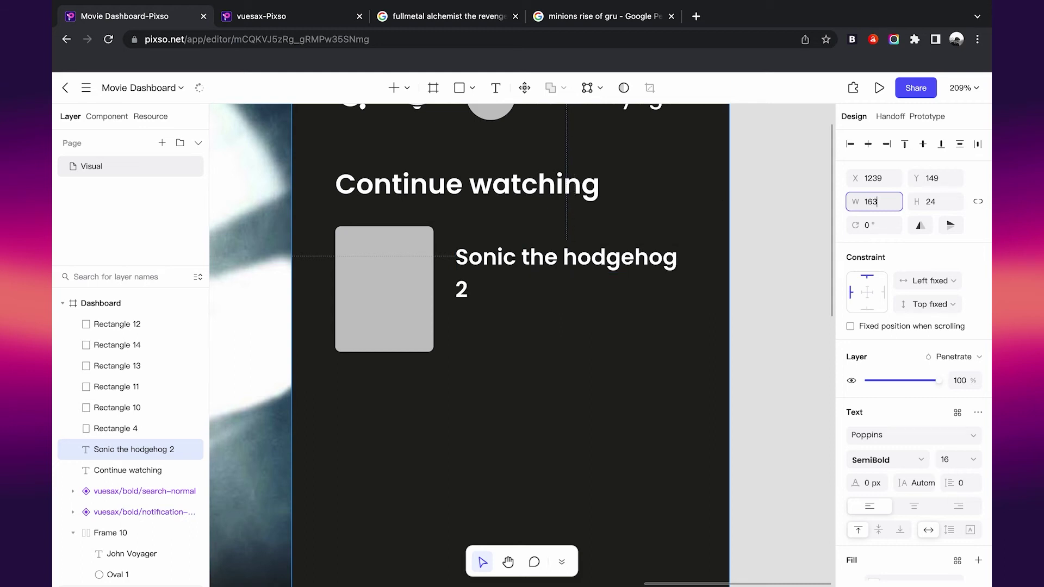
left_click(694, 217)
left_click(666, 251)
left_click(884, 208)
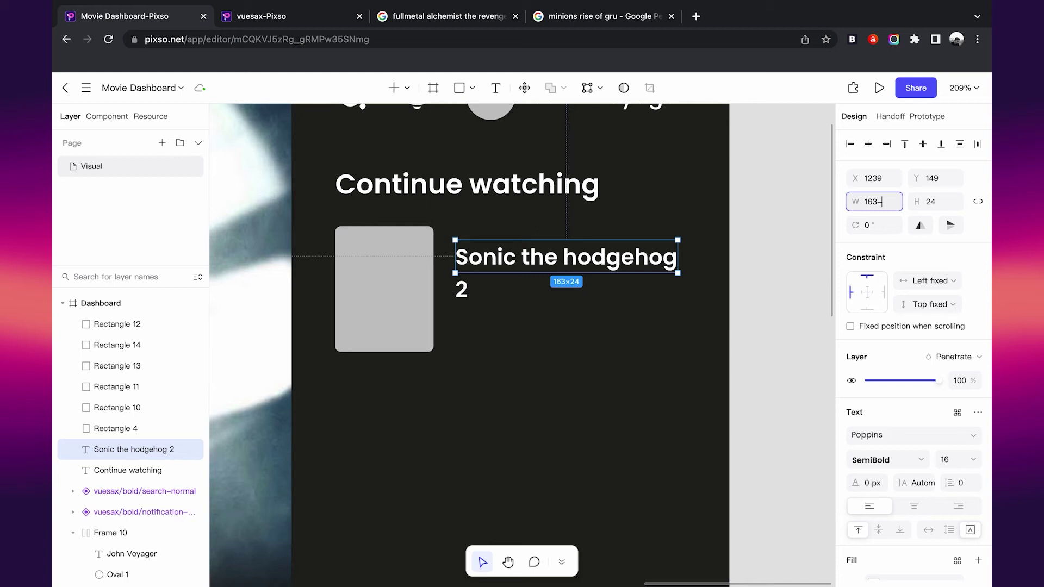
type("157")
key("Return")
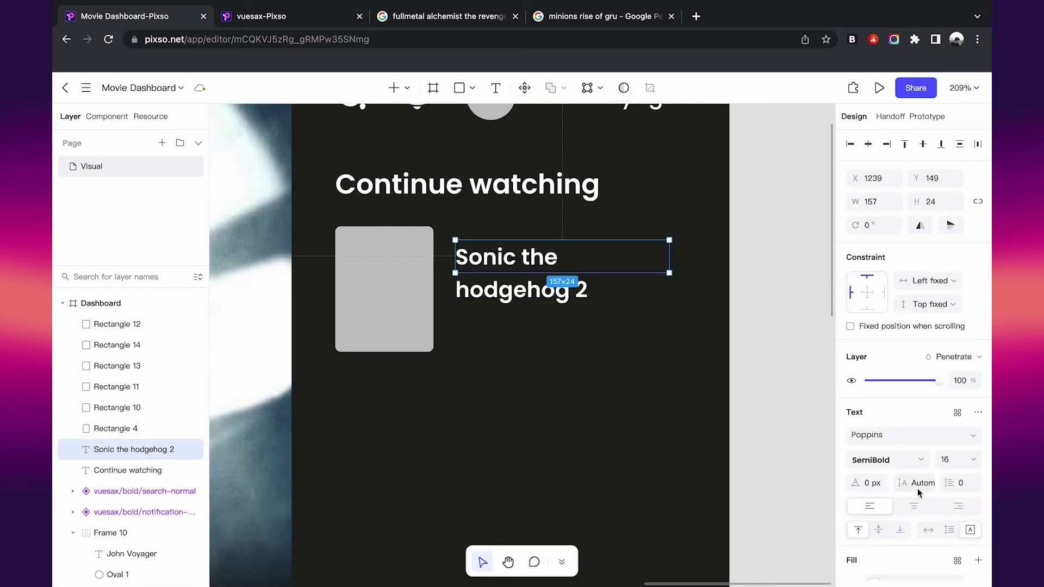
left_click(946, 530)
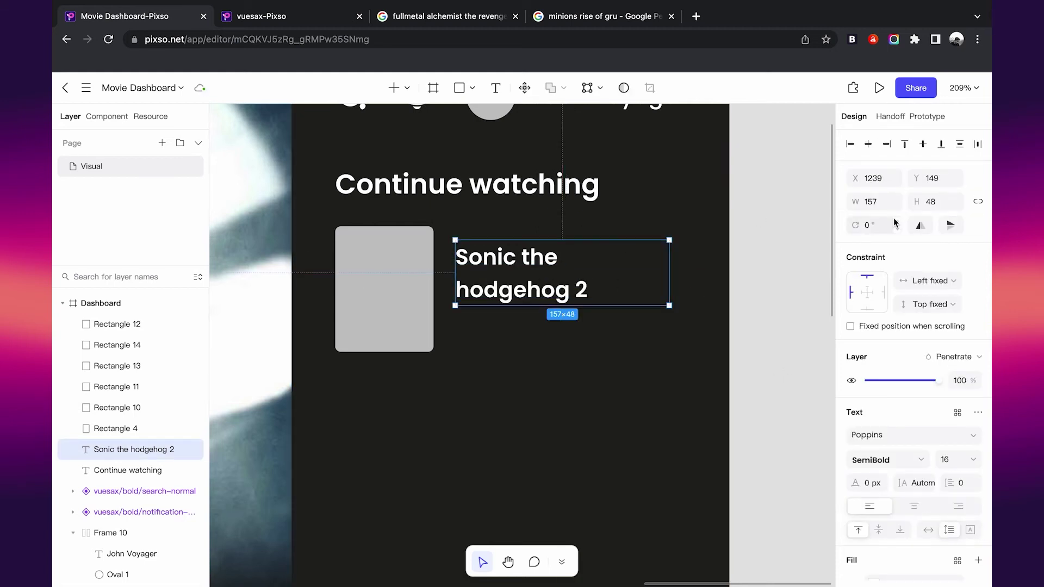
left_click(872, 202)
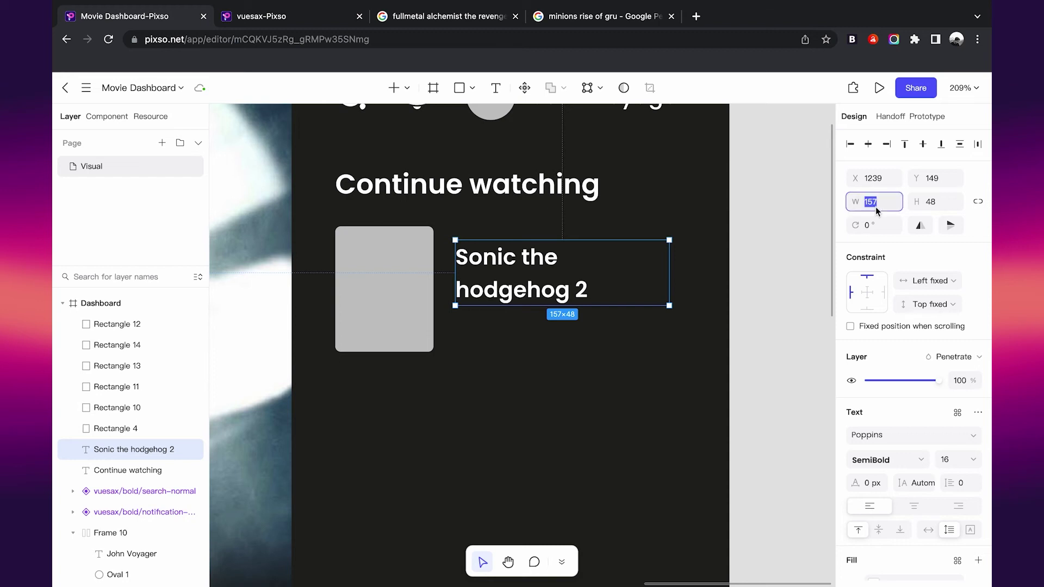
type("167")
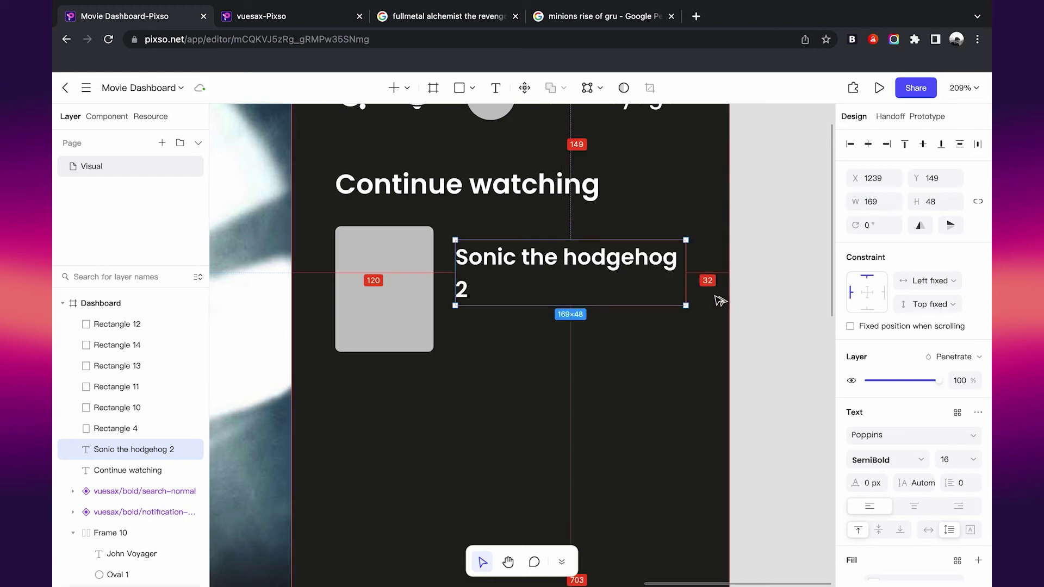
left_click(410, 326)
Step: Duplicate the Sonic title directly below itself
scroll(411, 326, "down", 3)
scroll(411, 327, "up", 2)
left_click(433, 304)
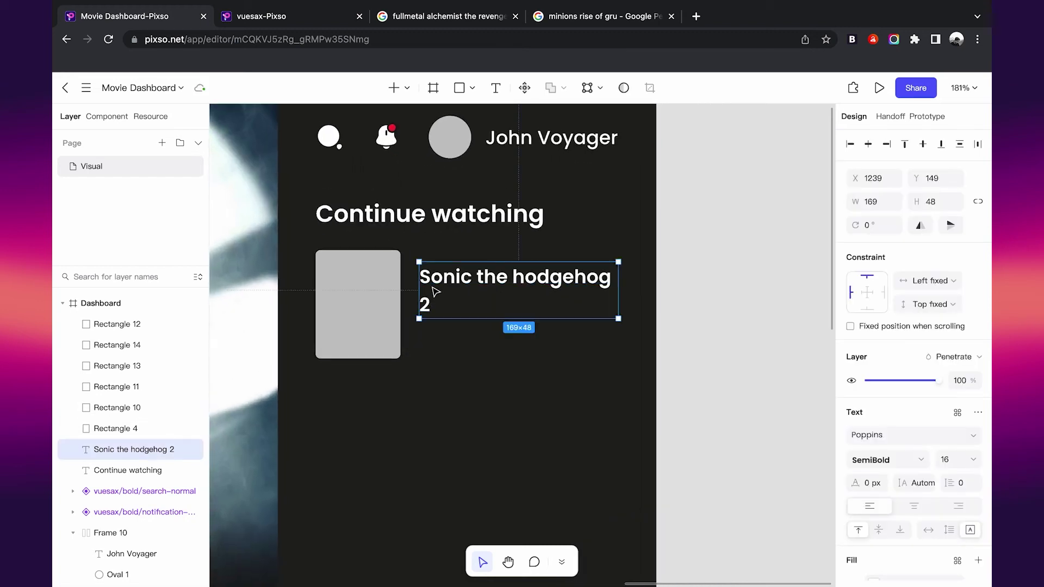
scroll(436, 292, "up", 2)
scroll(435, 292, "up", 3)
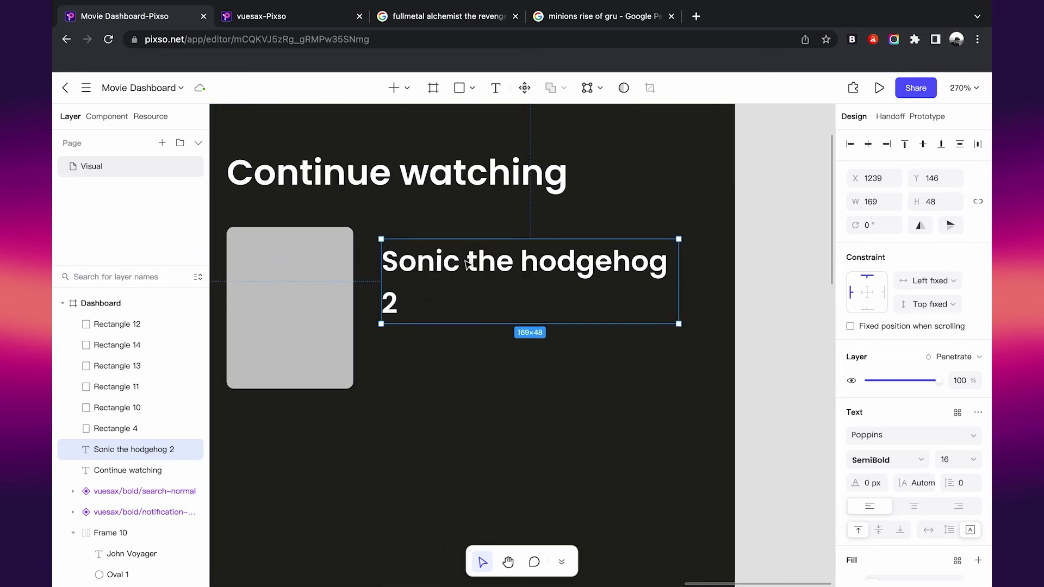
left_click_drag(468, 284, 469, 368, "alt")
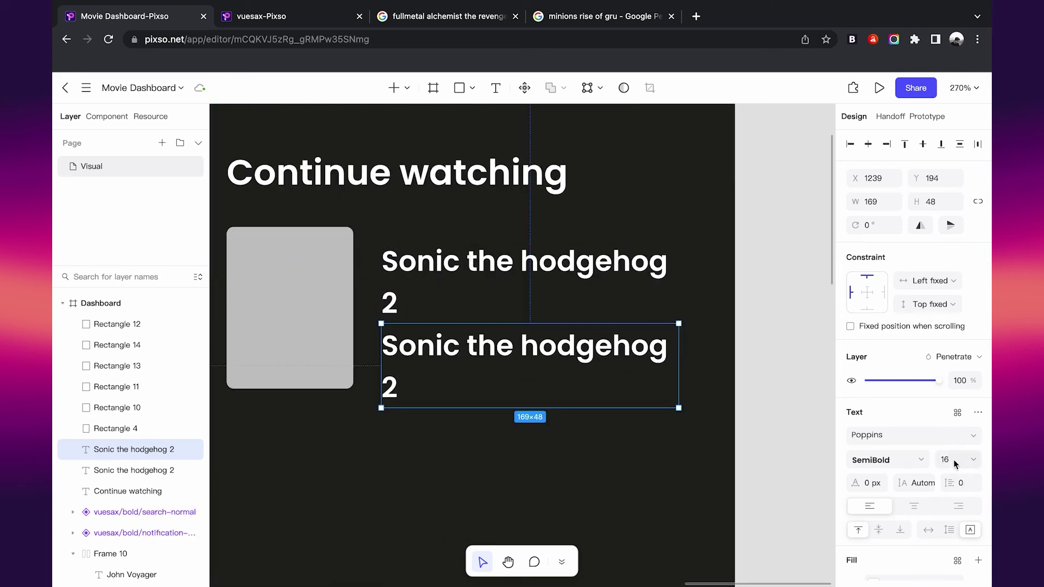
Step: Make the copied text 12 px Regular with its width hugging the text
type("12")
key("Return")
left_click(885, 459)
left_click(875, 363)
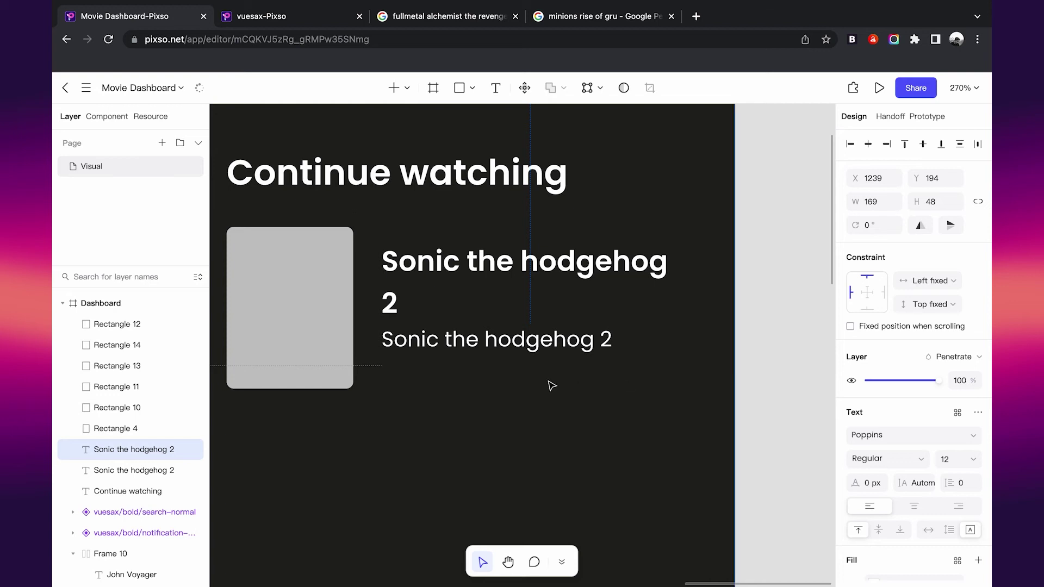
left_click(928, 531)
Step: Copy the Sonic movie title and search the web for its details
left_click(520, 344)
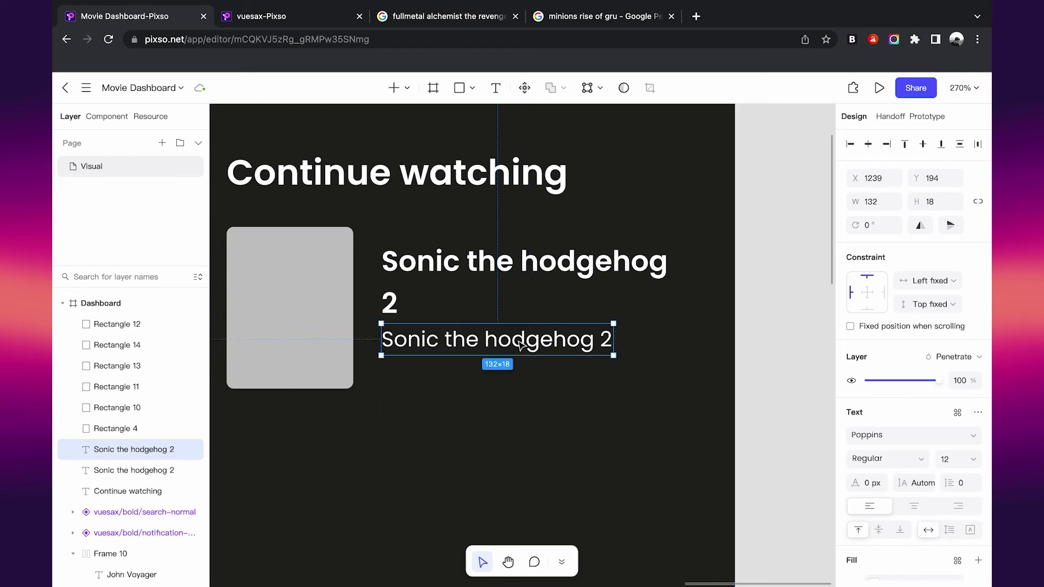
double_click(520, 345)
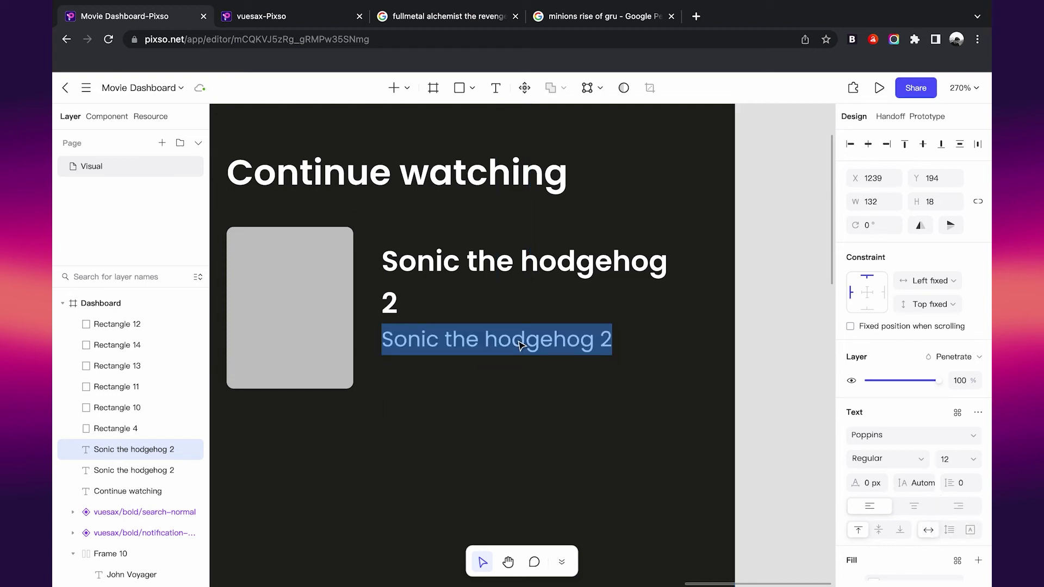
key("Escape")
double_click(466, 268)
key("ctrl+c")
key("ctrl+t")
key("ctrl+v")
key("Return")
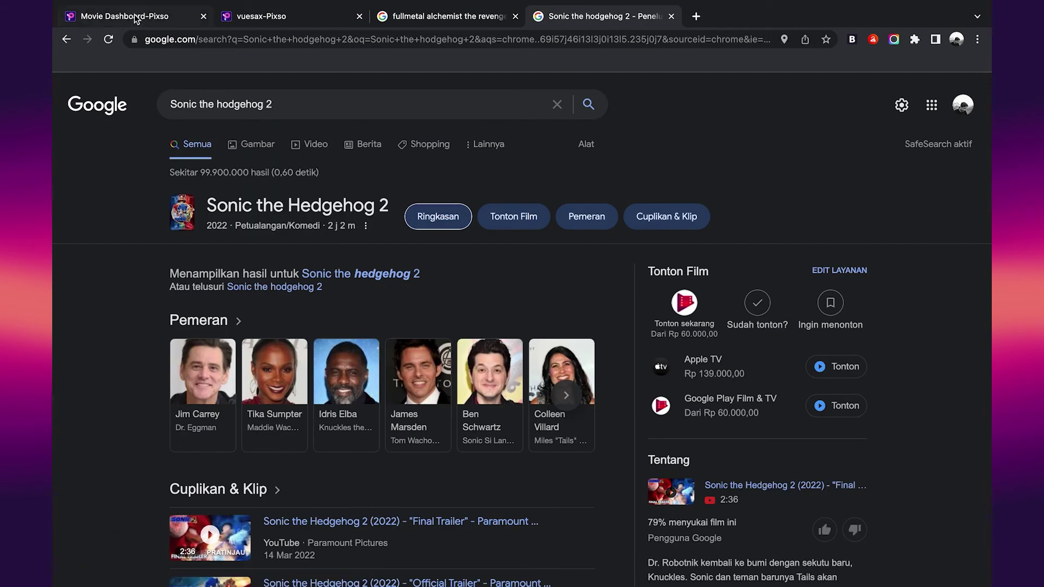
left_click(135, 16)
Step: Rewrite the smaller line as '2021 • Adventure, comedy'
double_click(451, 335)
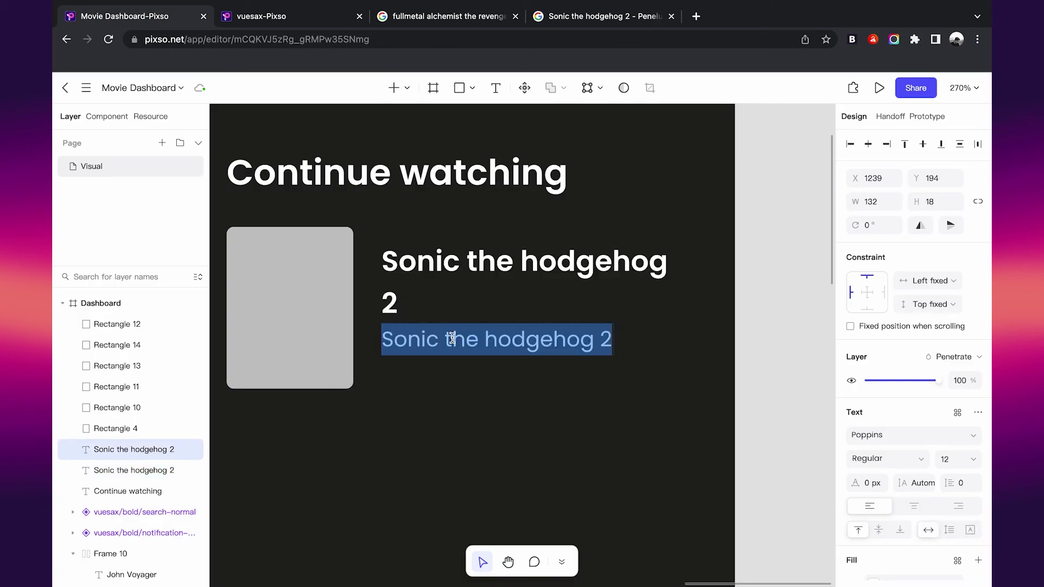
type("2021")
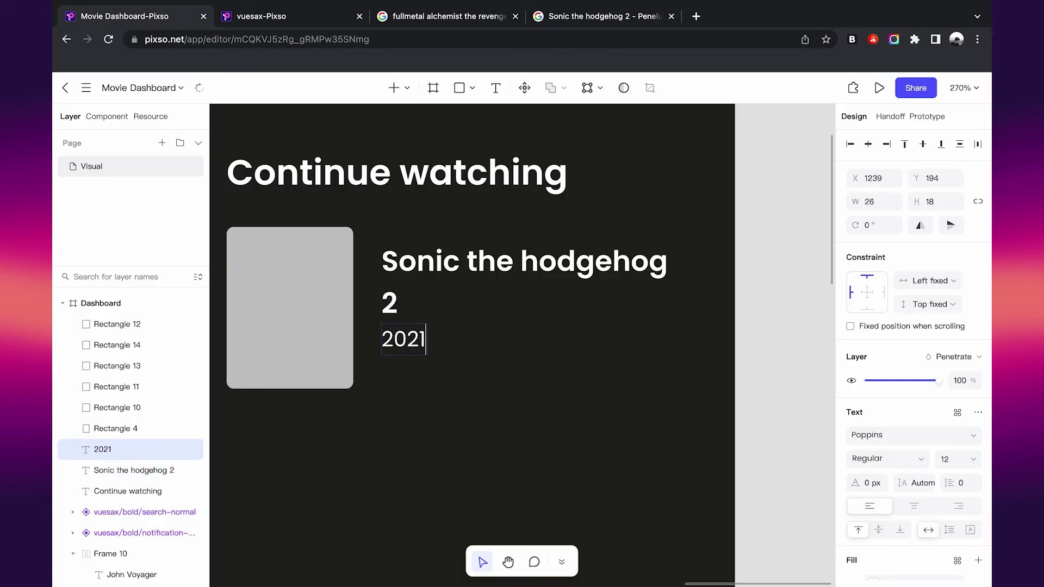
key("ctrl+super+space")
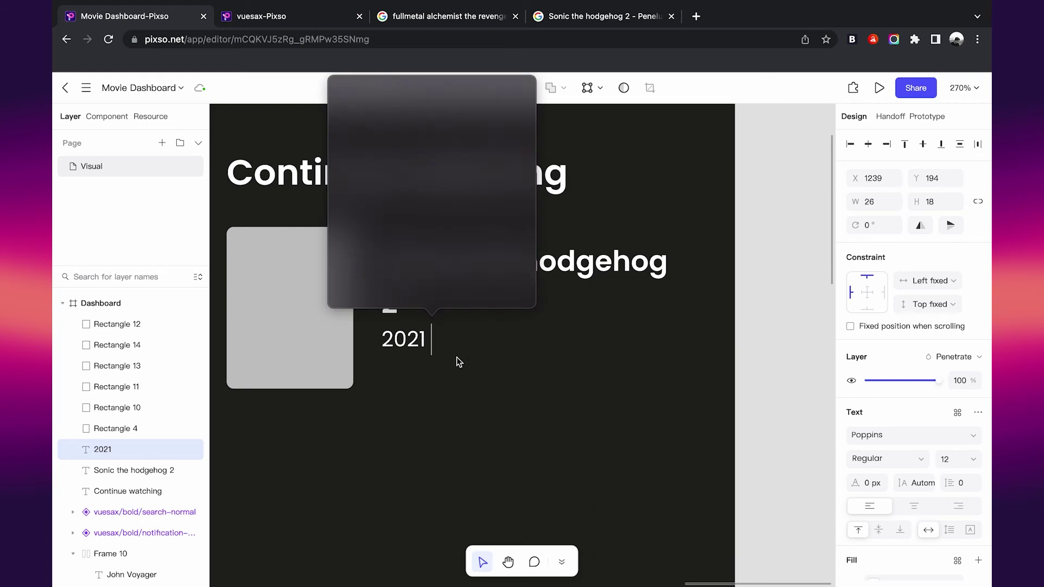
left_click(449, 126)
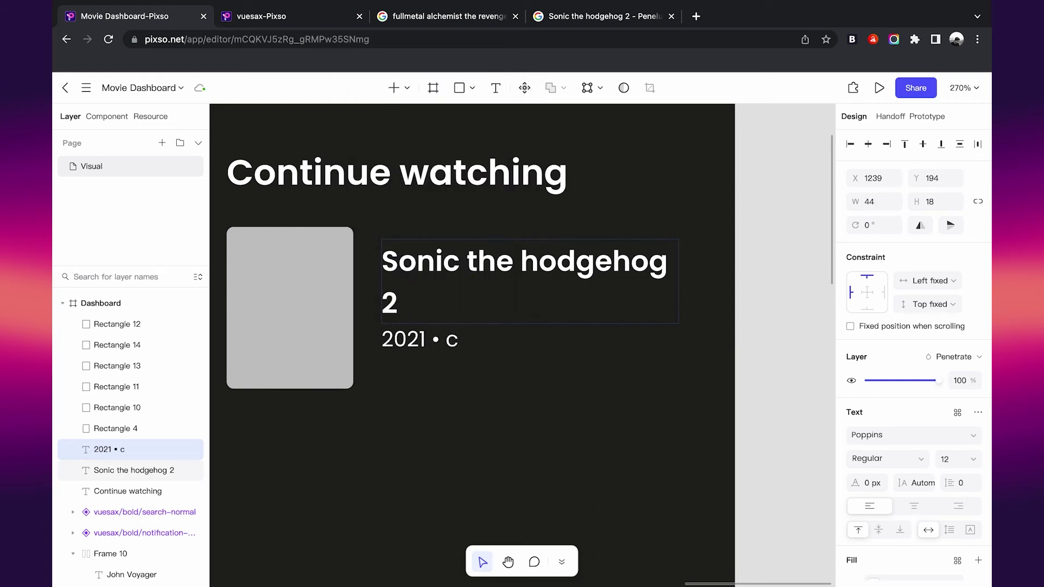
type("dventure, comedy")
key("Escape")
scroll(771, 296, "down", 3)
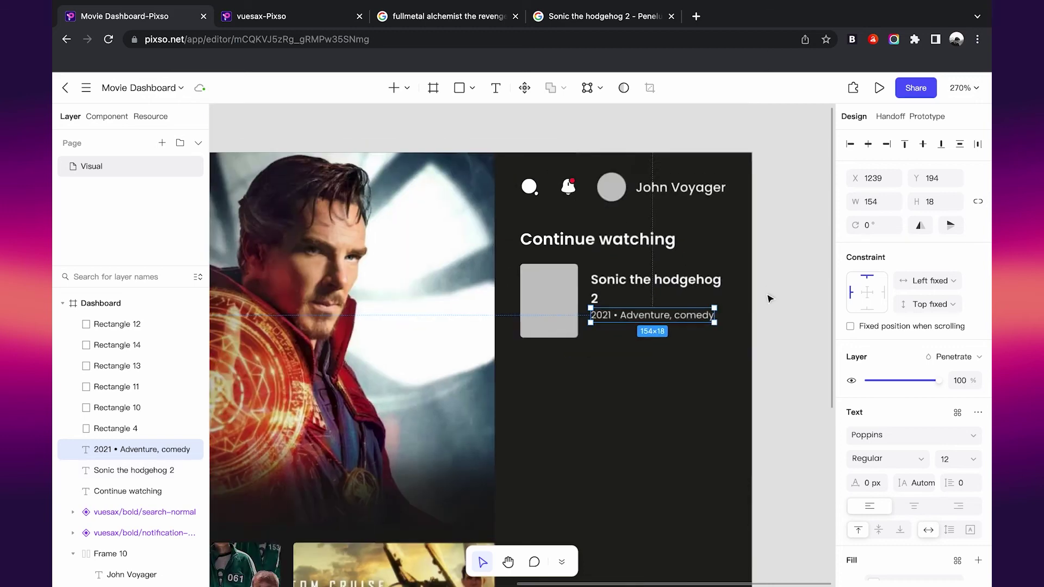
scroll(769, 298, "down", 5)
scroll(770, 298, "up", 3)
scroll(770, 298, "up", 1)
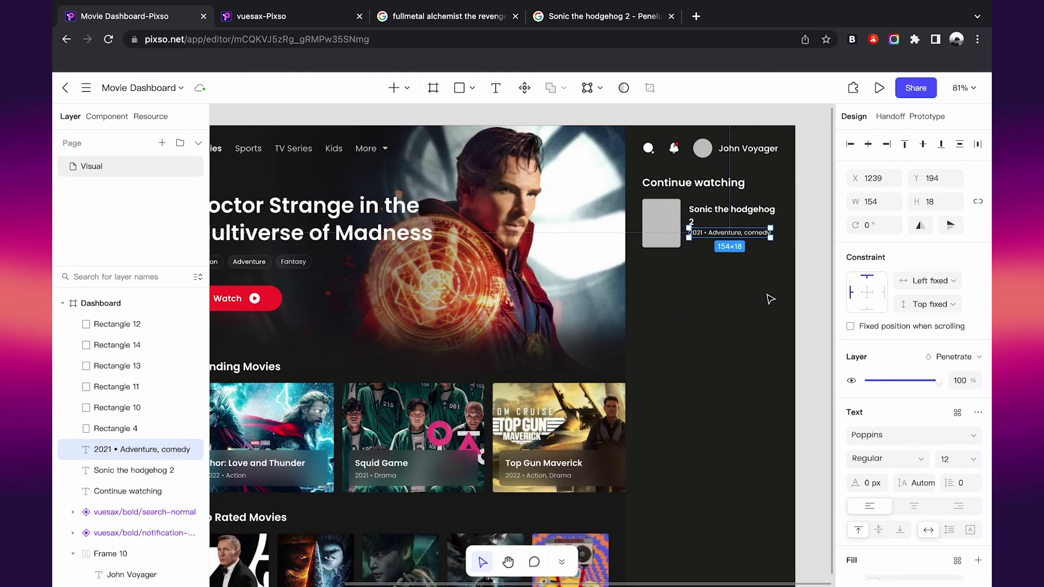
scroll(770, 299, "up", 3)
Step: Capitalise 'comedy' to 'Comedy' in the genre line
key("Return")
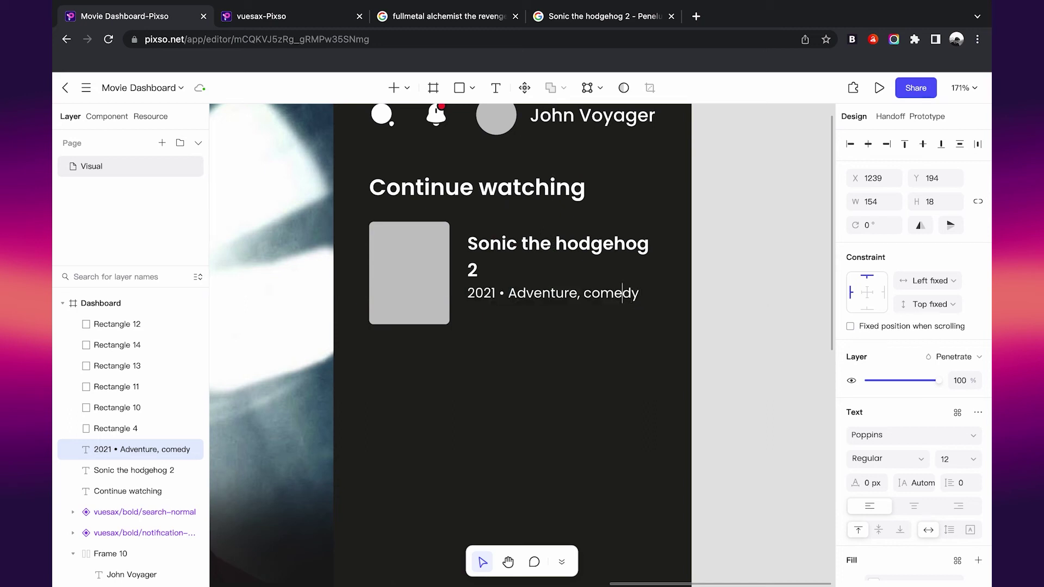
key("BackSpace")
type("C")
key("Escape")
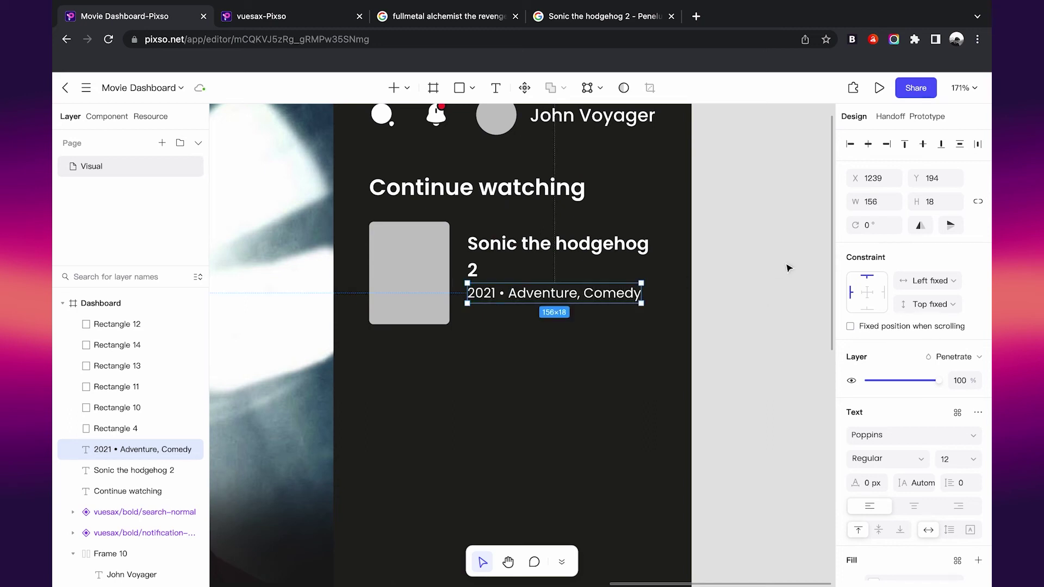
Step: Wrap the Sonic title and genre line in an auto-layout stack
left_click(492, 272)
left_click(492, 293, "shift")
key("shift+a")
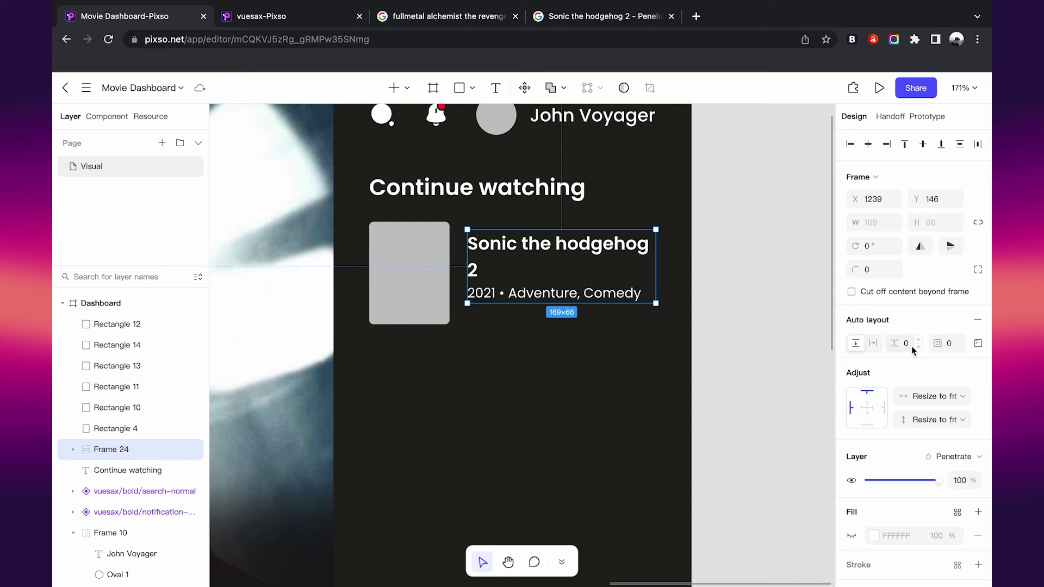
Step: Set the title–genre spacing to 8 and wrap it with the poster into a horizontal card
key("Up")
key("Up")
key("Up")
key("Up")
key("Up")
key("Up")
key("Up")
key("Up")
key("Return")
left_click(671, 283)
key("shift+a")
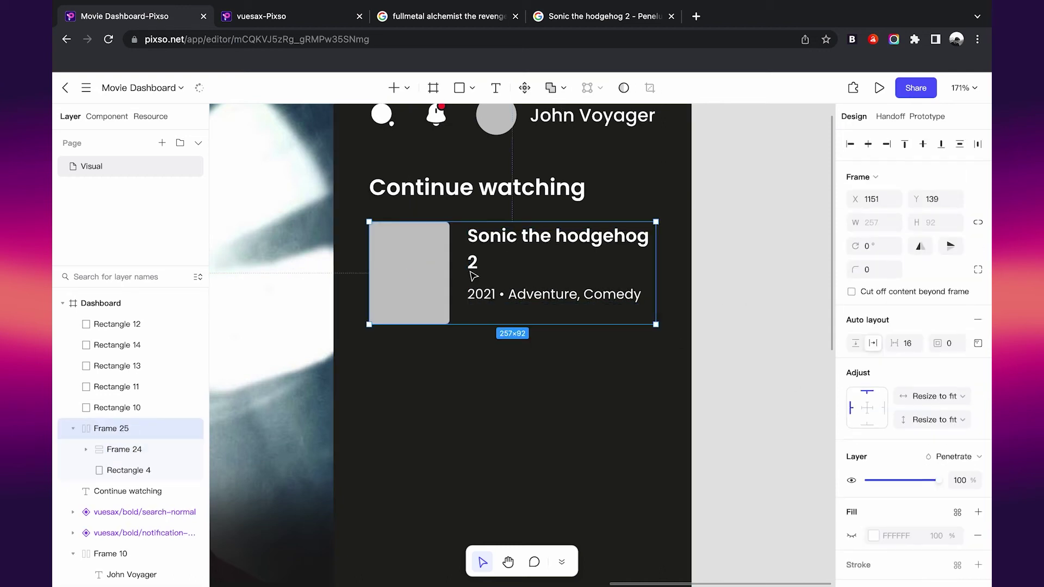
Step: Adjust the card's text alignment, check the Sonic title, and reselect the whole card
left_click(977, 344)
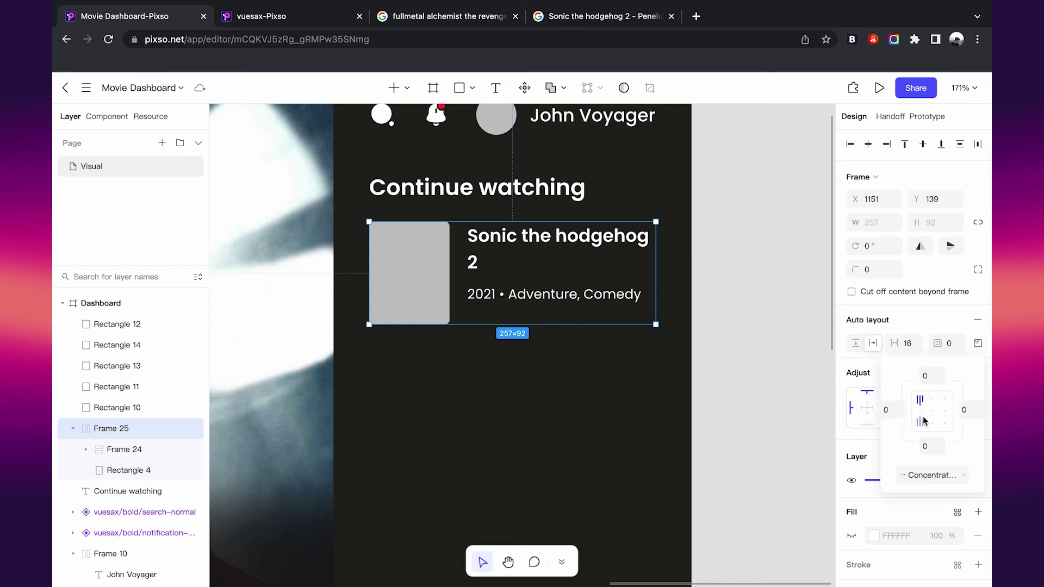
left_click(923, 416)
left_click(758, 326)
scroll(484, 248, "up", 2)
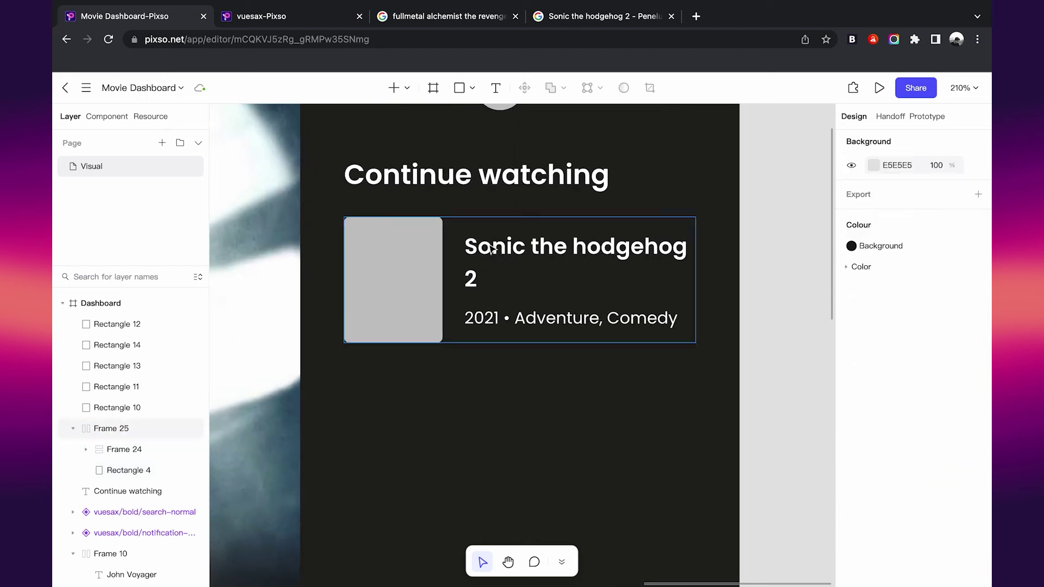
left_click(515, 260)
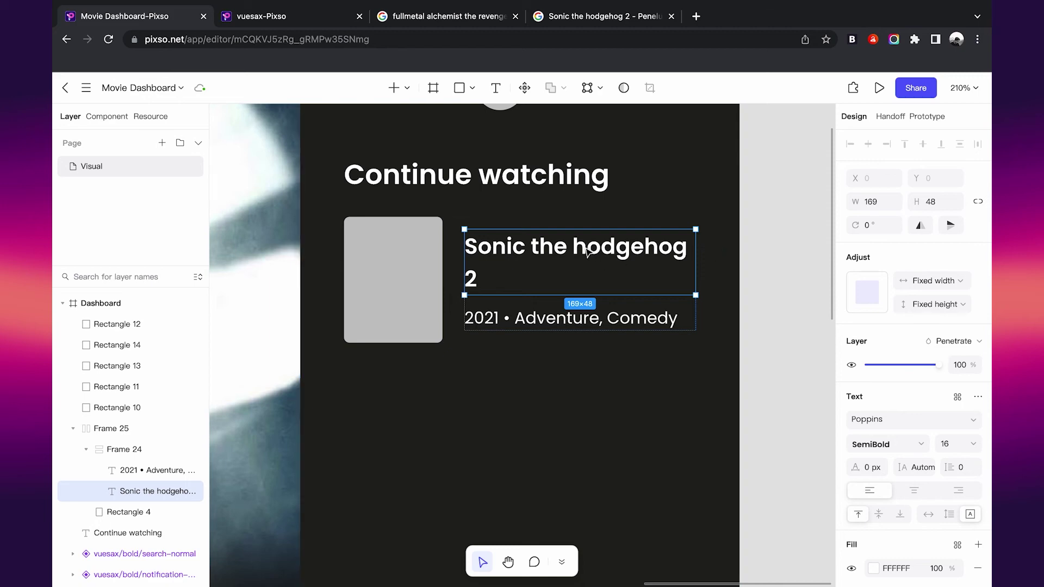
left_click(782, 294)
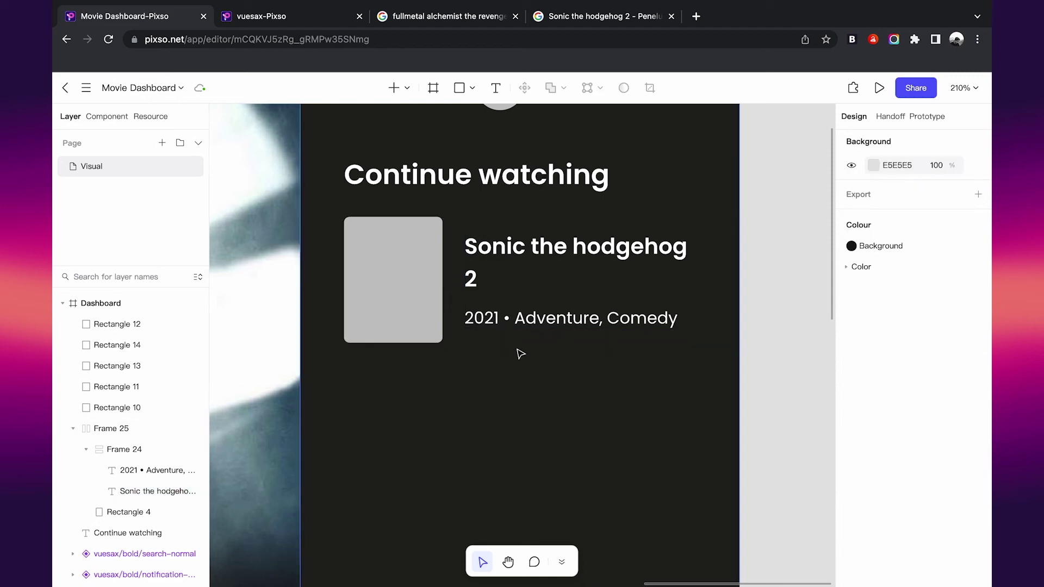
scroll(522, 342, "down", 5)
scroll(489, 339, "up", 3)
left_click(457, 328)
scroll(478, 283, "down", 2)
Step: Duplicate the Sonic card twice and stack all three in a vertical auto-layout list
left_click_drag(506, 237, 508, 360)
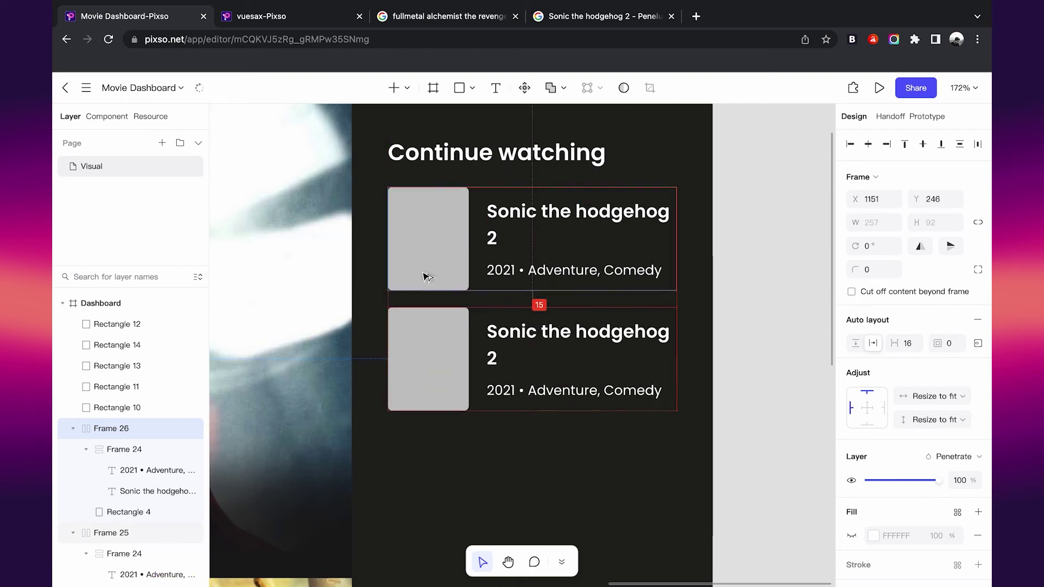
scroll(456, 323, "down", 2)
scroll(456, 323, "up", 1)
key("ctrl+d")
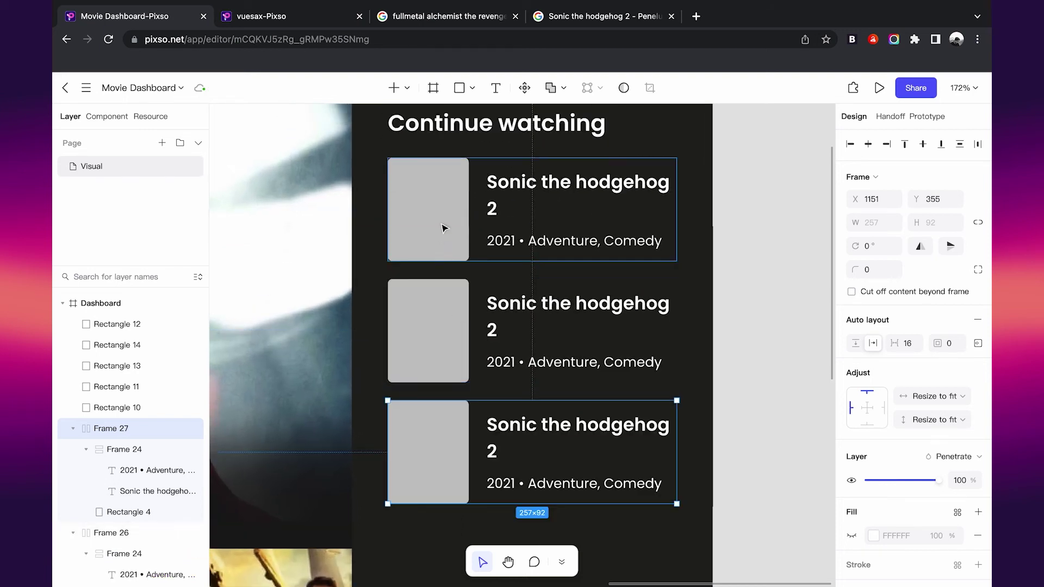
left_click(442, 225, "shift")
left_click(441, 349, "shift")
key("shift+a")
scroll(445, 348, "down", 3)
scroll(636, 353, "up", 2)
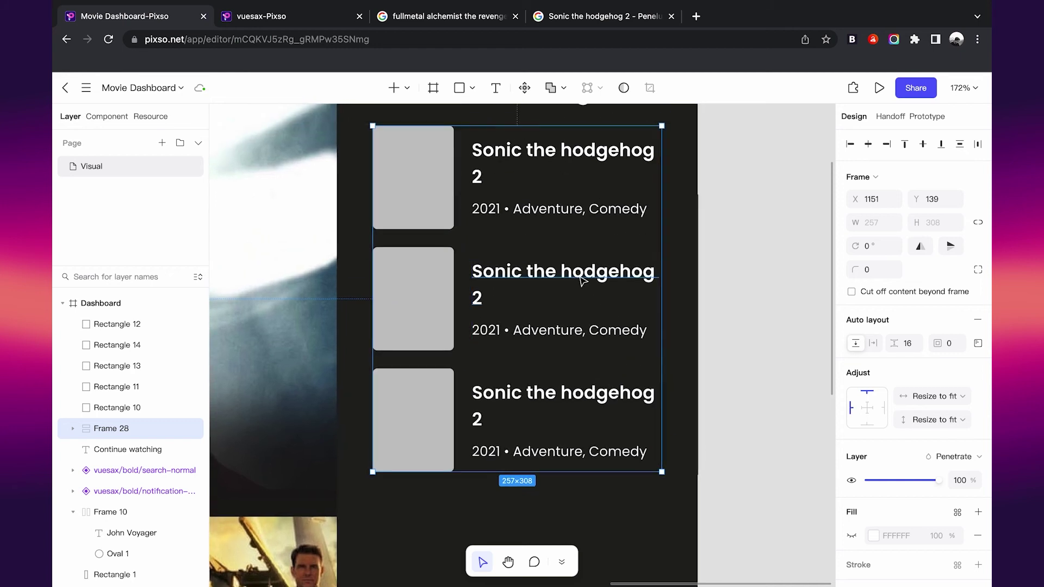
Step: Retitle the middle card 'Orphan : First Kill'
double_click(578, 277)
type("Orphan")
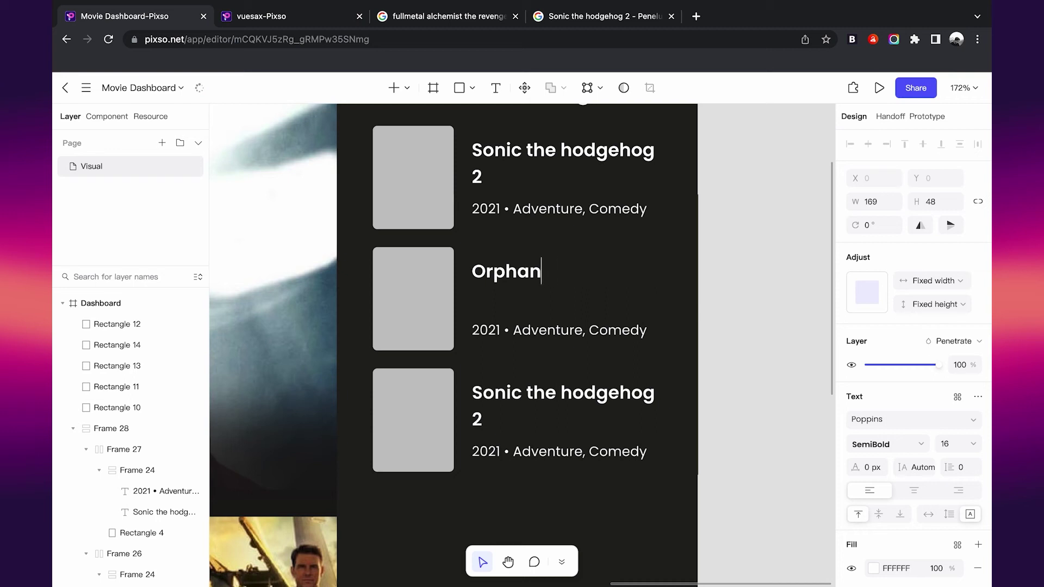
key("BackSpace")
key("BackSpace")
key("BackSpace")
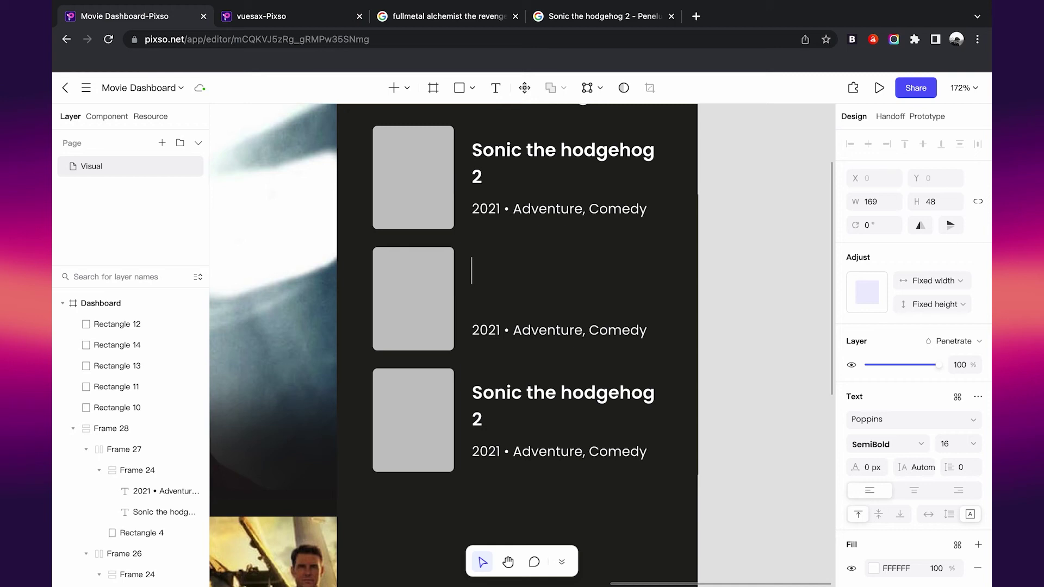
type("Orphan : First Kill")
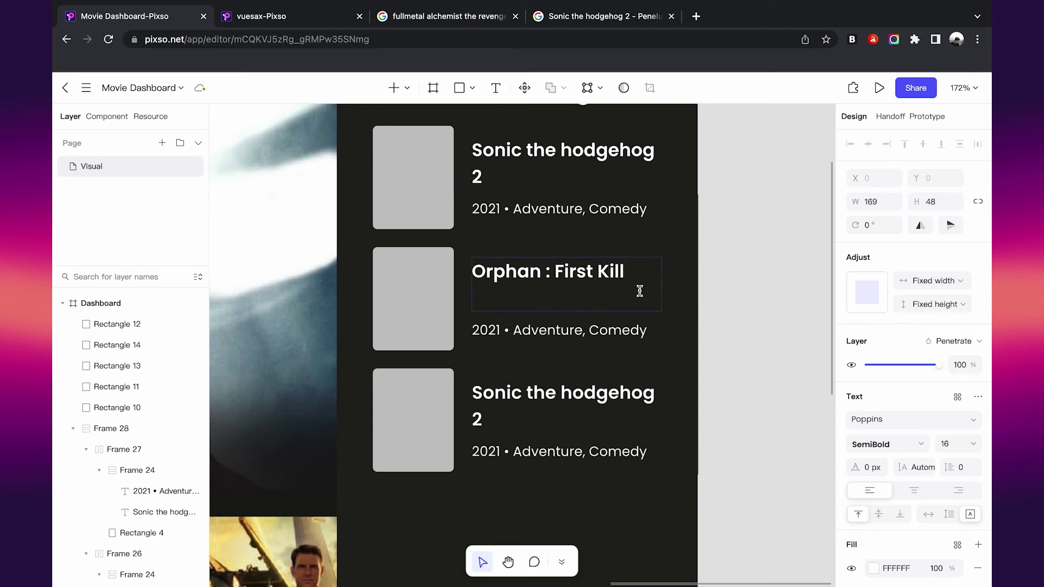
key("Escape")
double_click(601, 277)
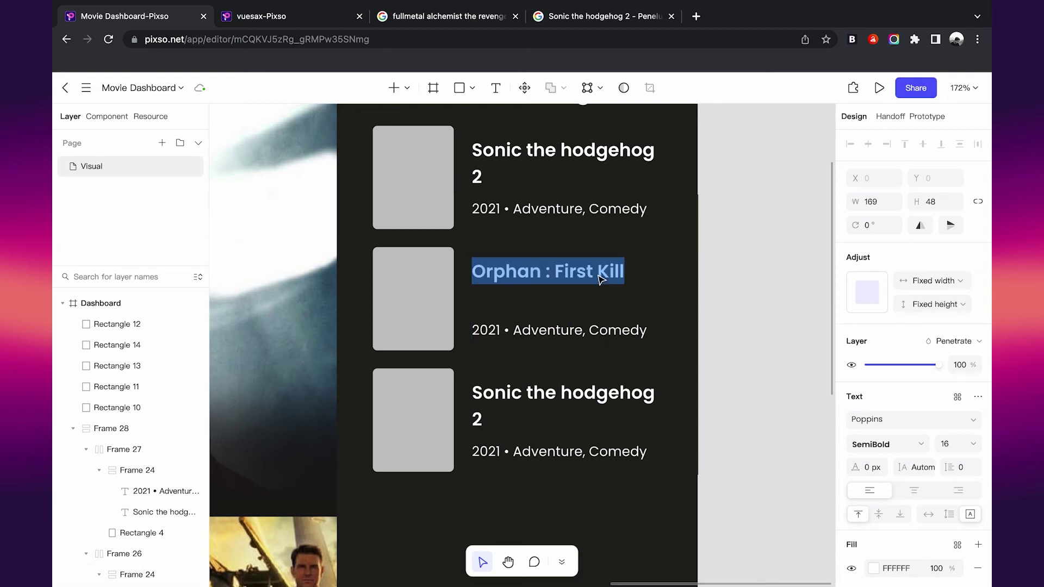
Step: Set the third and Orphan cards' genre lines to 'Horor, Thriller'
double_click(517, 451)
left_click_drag(514, 451, 583, 451)
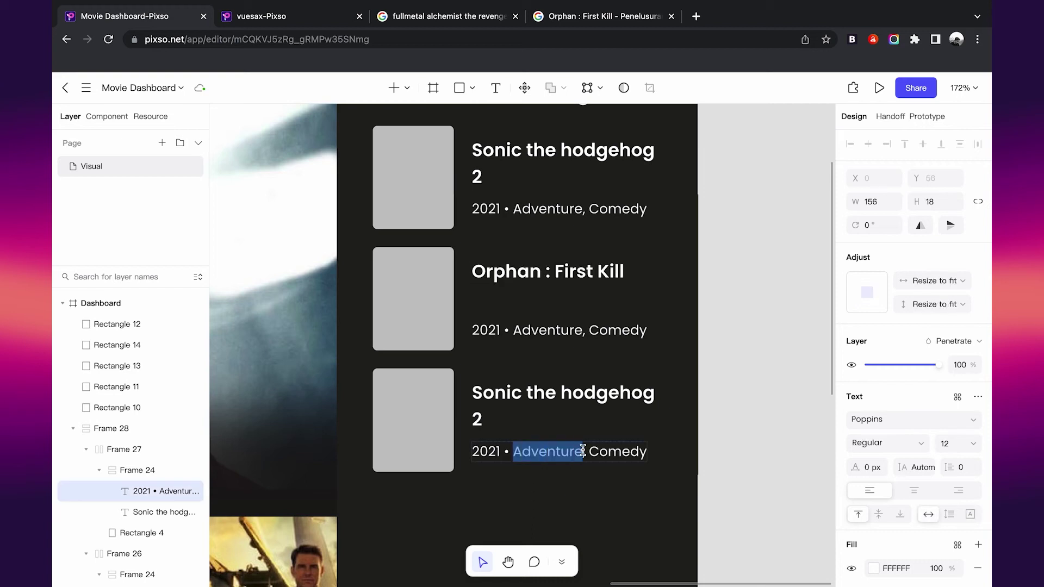
type("Horor, Thriller")
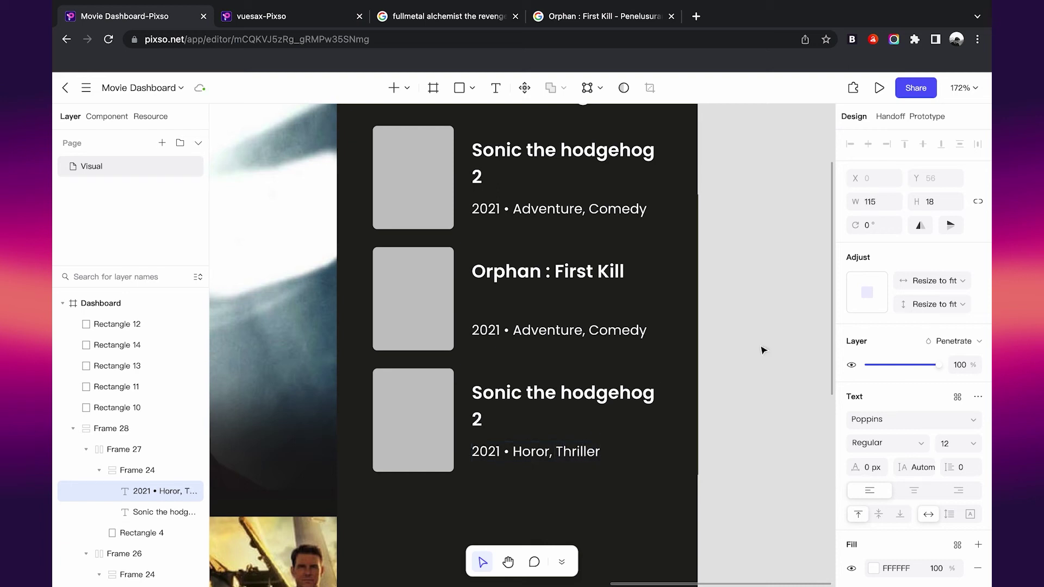
key("Escape")
scroll(763, 348, "up", 2)
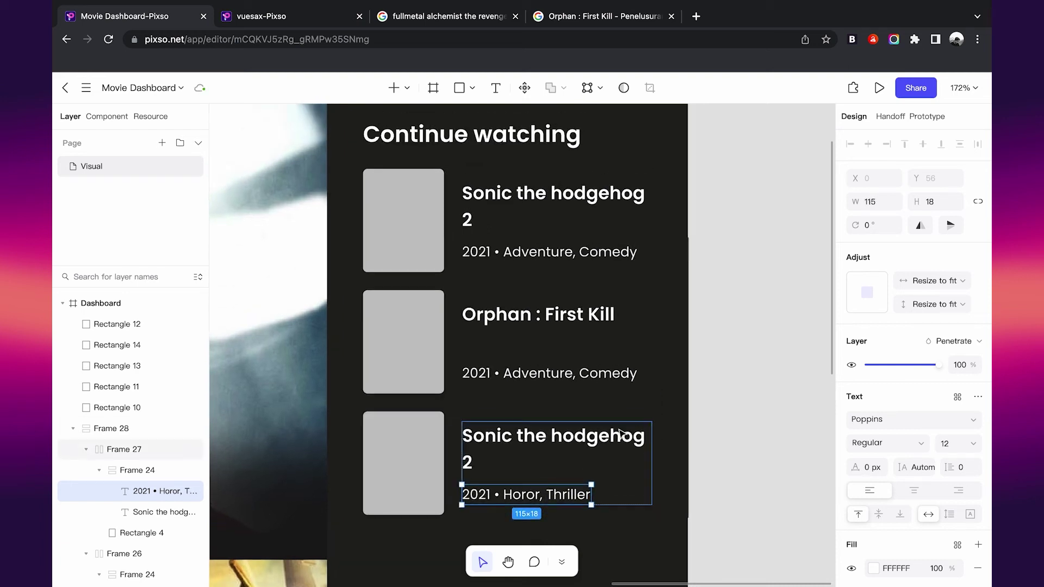
key("Return")
key("ctrl+c")
double_click(552, 373)
key("ctrl+a")
key("ctrl+v")
key("Escape")
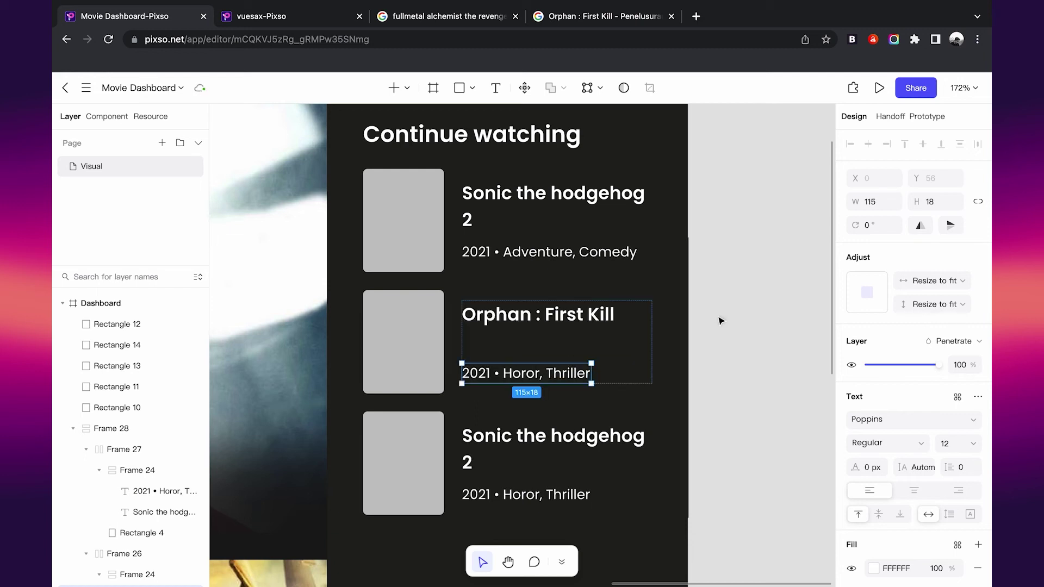
Step: Add the years (2022) and (2021) to the Orphan and Sonic titles
left_click(569, 314)
key("Return")
key("Right")
type("202")
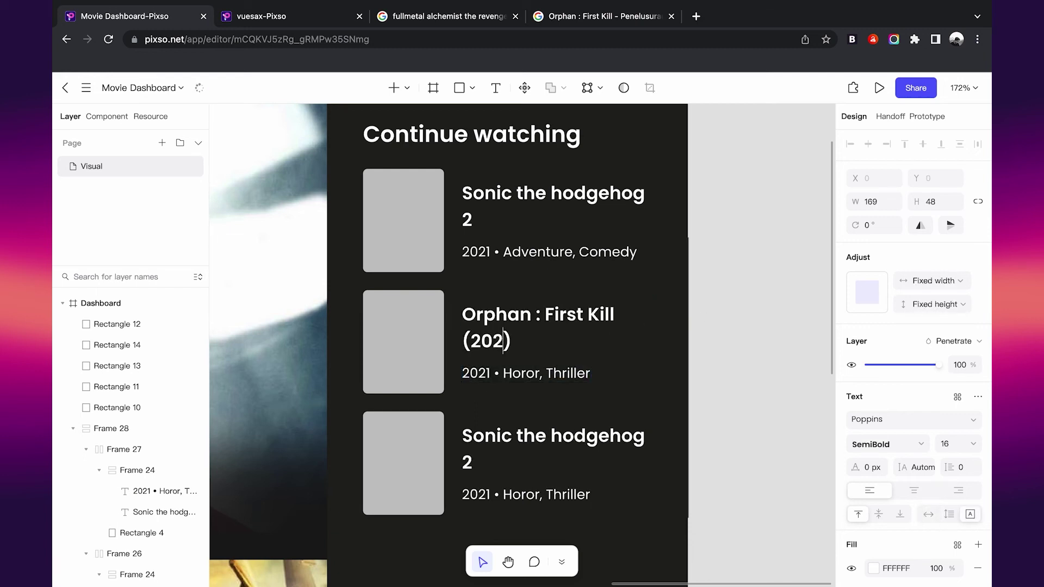
double_click(482, 220)
type("2021")
key("Escape")
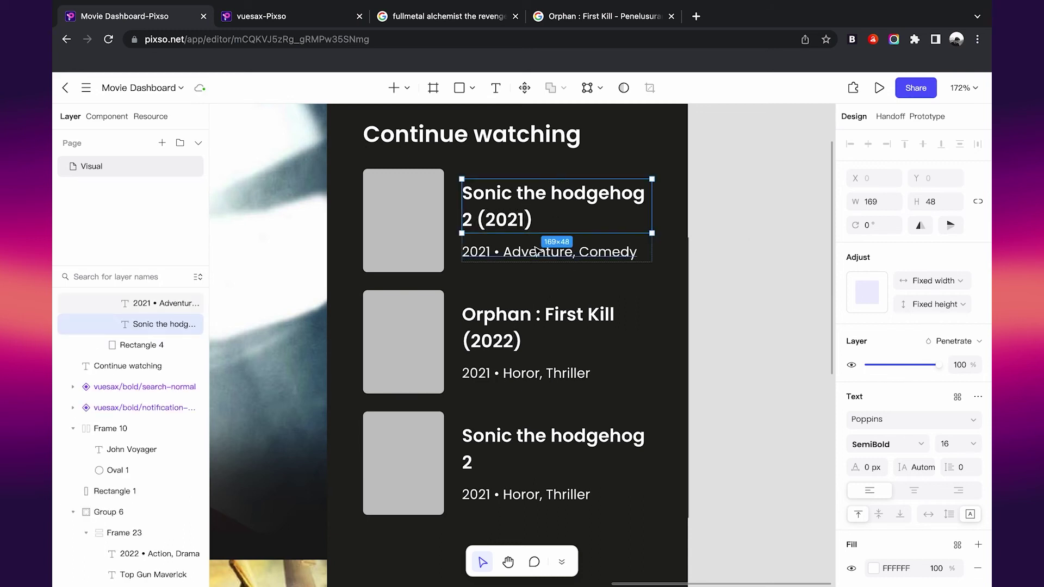
Step: Remove the year and bullet from all three genre lines
double_click(535, 251)
left_click(490, 252)
key("BackSpace")
key("BackSpace")
key("BackSpace")
key("BackSpace")
key("BackSpace")
key("BackSpace")
left_click_drag(507, 373, 329, 386)
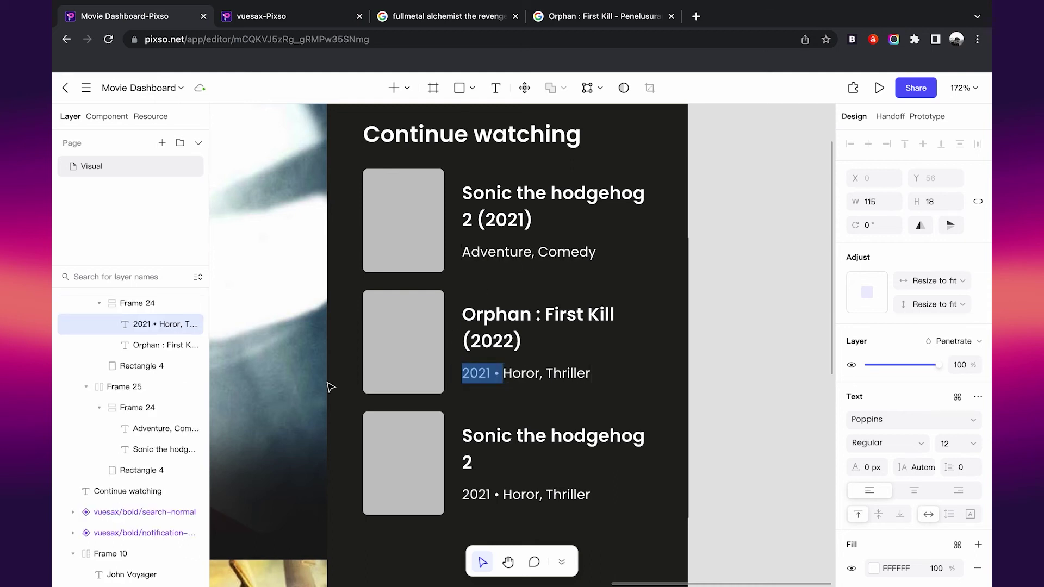
key("BackSpace")
double_click(499, 498)
left_click_drag(499, 495, 461, 494)
key("BackSpace")
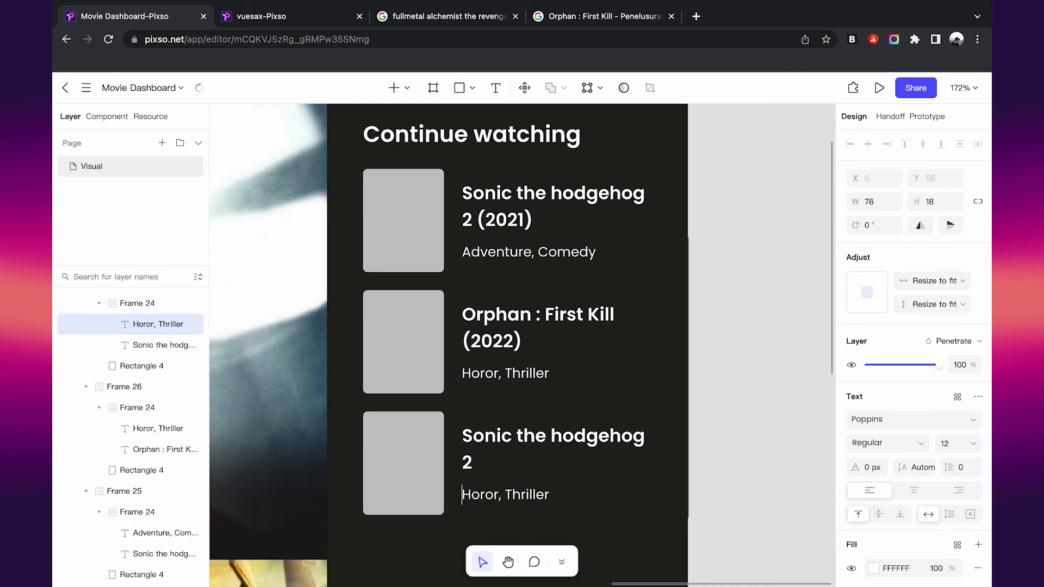
key("Escape")
Step: Copy the Friends text's D0D0D0 grey fill and apply it to the three genre lines
scroll(750, 366, "down", 2)
scroll(701, 375, "left", 10)
scroll(544, 304, "up", 5)
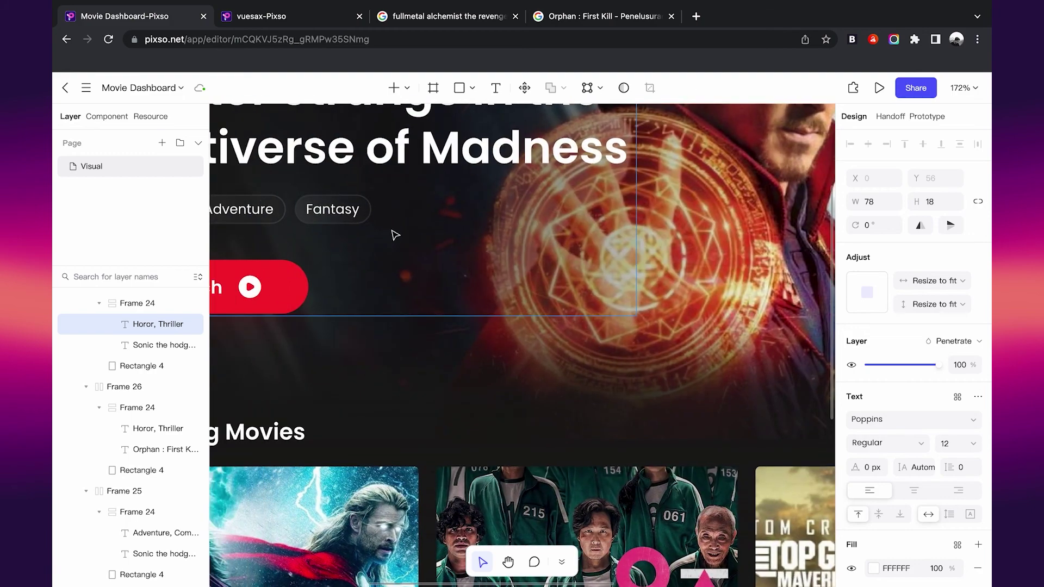
scroll(395, 235, "left", 5)
scroll(395, 235, "down", 2)
scroll(394, 235, "left", 2)
left_click(256, 285)
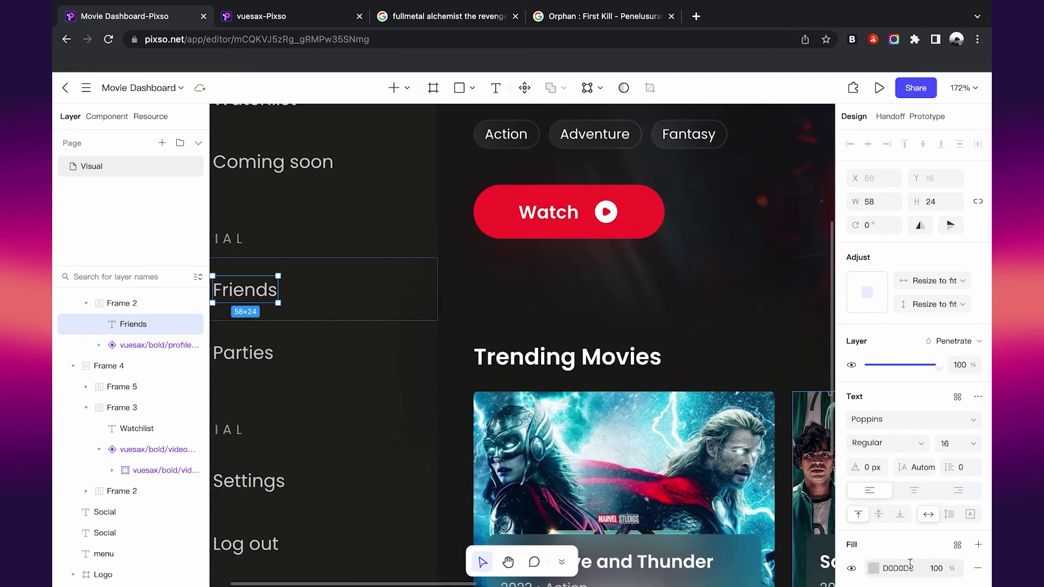
left_click(910, 567)
scroll(761, 446, "right", 2)
scroll(757, 447, "down", 5)
scroll(594, 396, "right", 5)
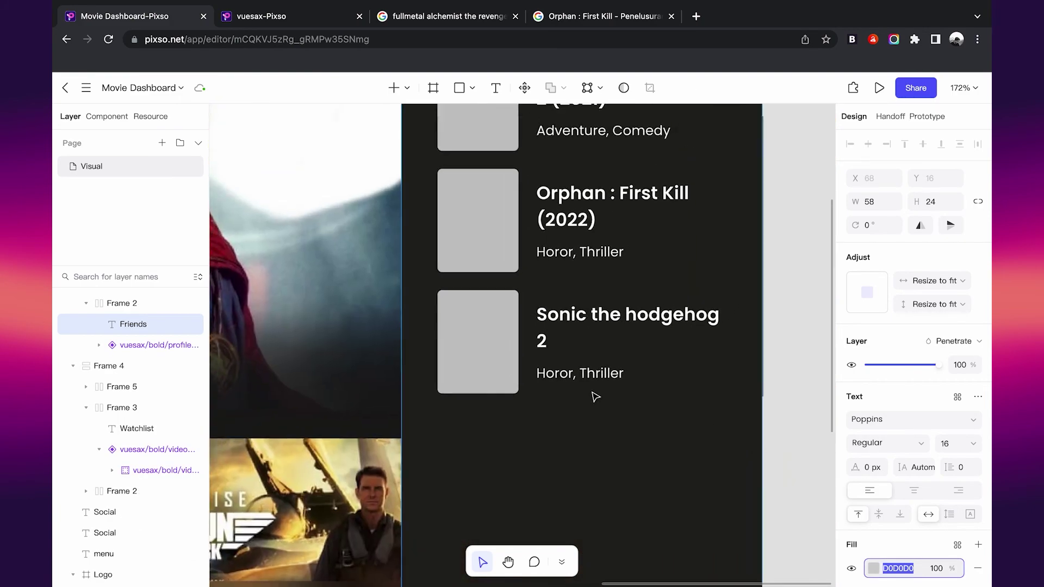
left_click(562, 373)
left_click(580, 252, "shift")
left_click(603, 131, "shift")
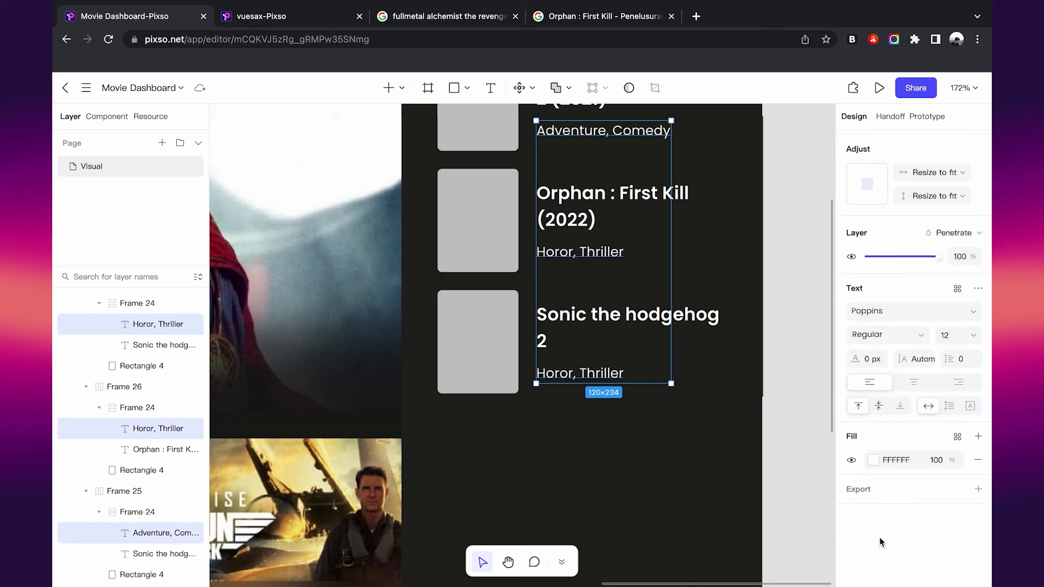
scroll(879, 537, "down", 1)
left_click(808, 417)
scroll(808, 417, "up", 3)
scroll(704, 403, "right", 2)
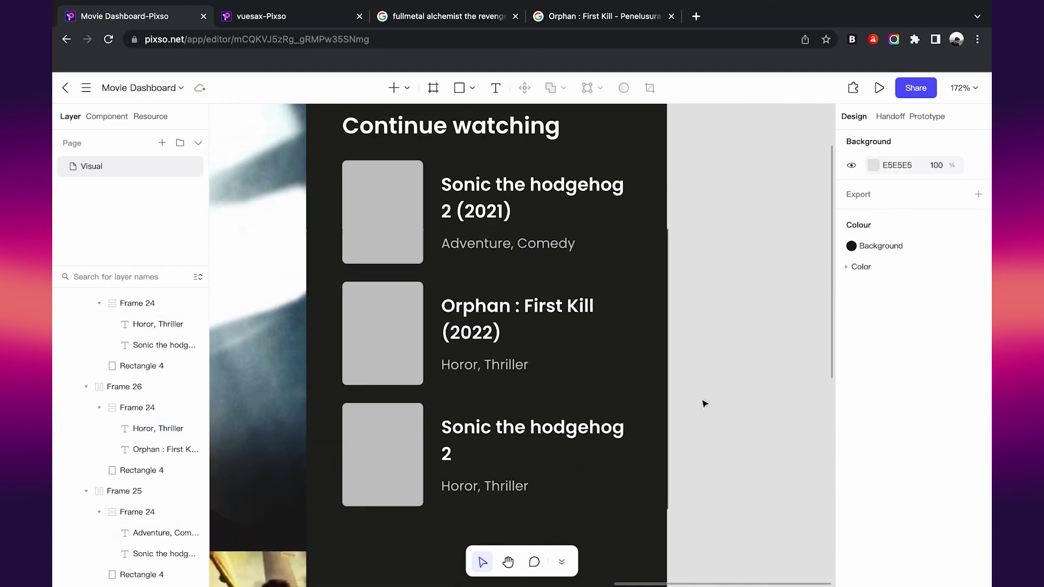
scroll(704, 403, "down", 3)
scroll(704, 401, "up", 1)
Step: Retitle the third card 'House of The Dragon (2022)'
double_click(511, 393)
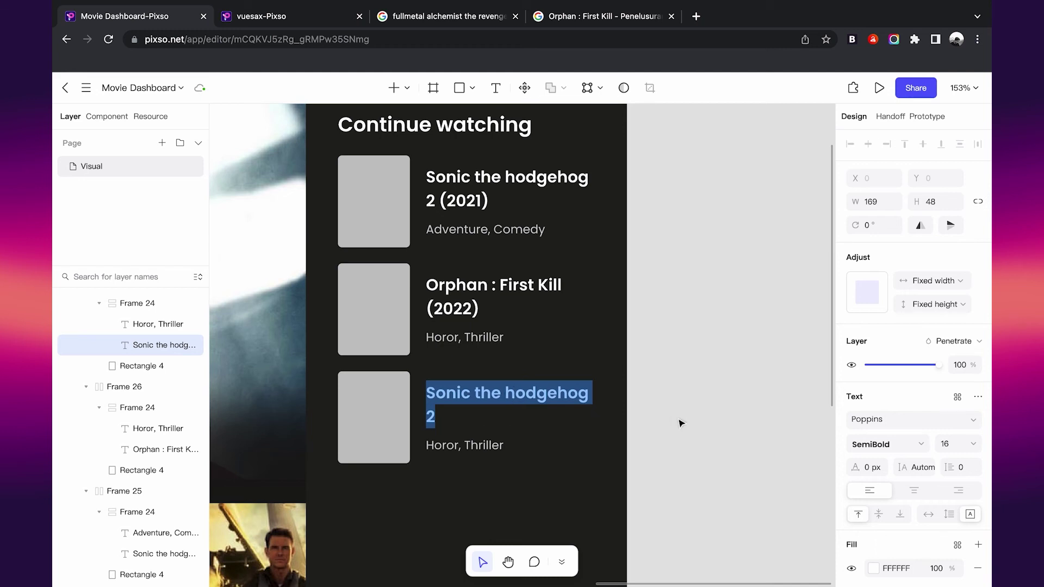
type("House of The D")
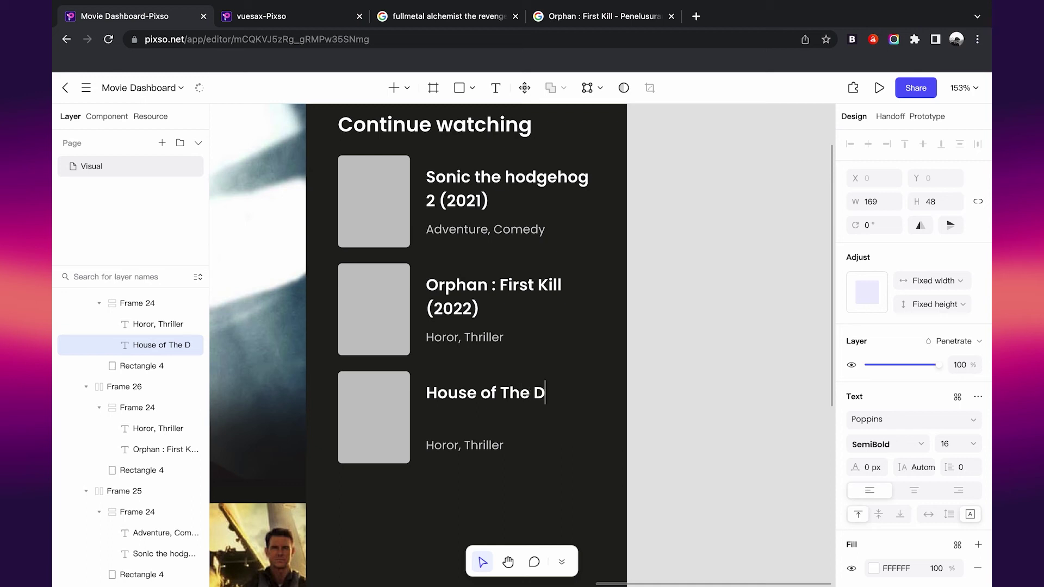
type("ragon ")
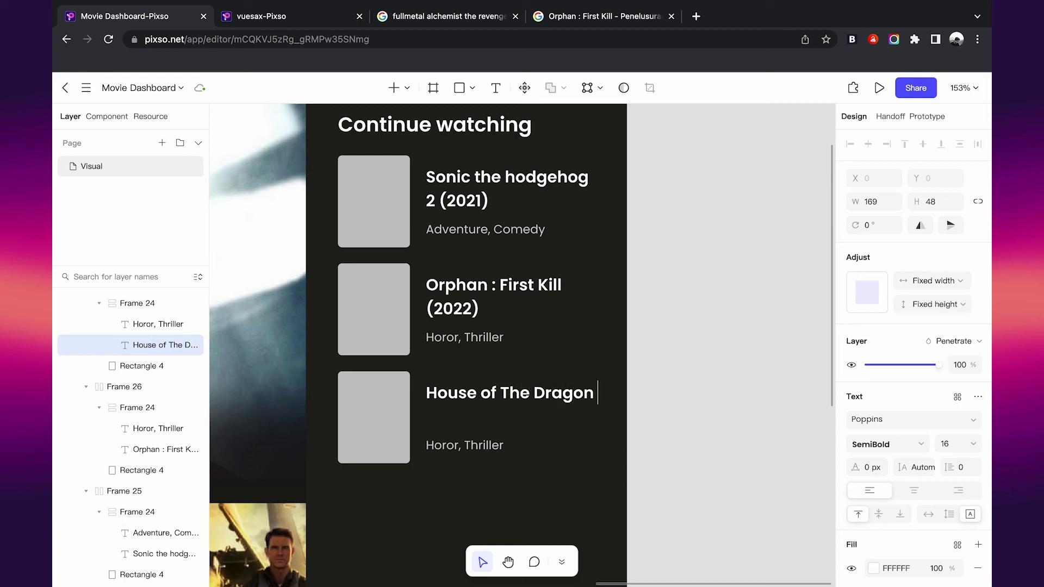
type("(2022")
key("Escape")
scroll(717, 424, "left", 2)
double_click(483, 195)
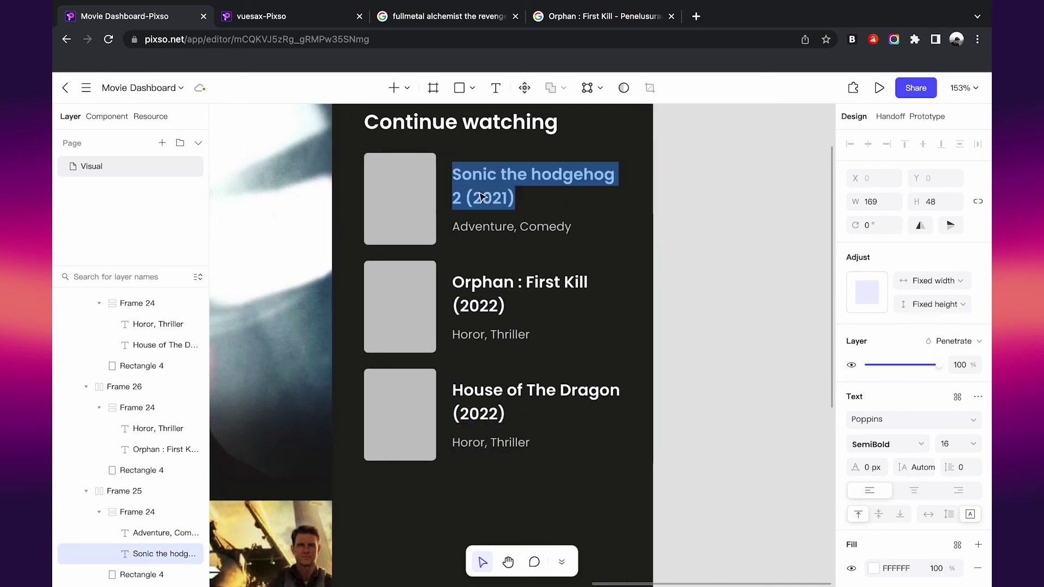
key("Escape")
left_click(396, 210)
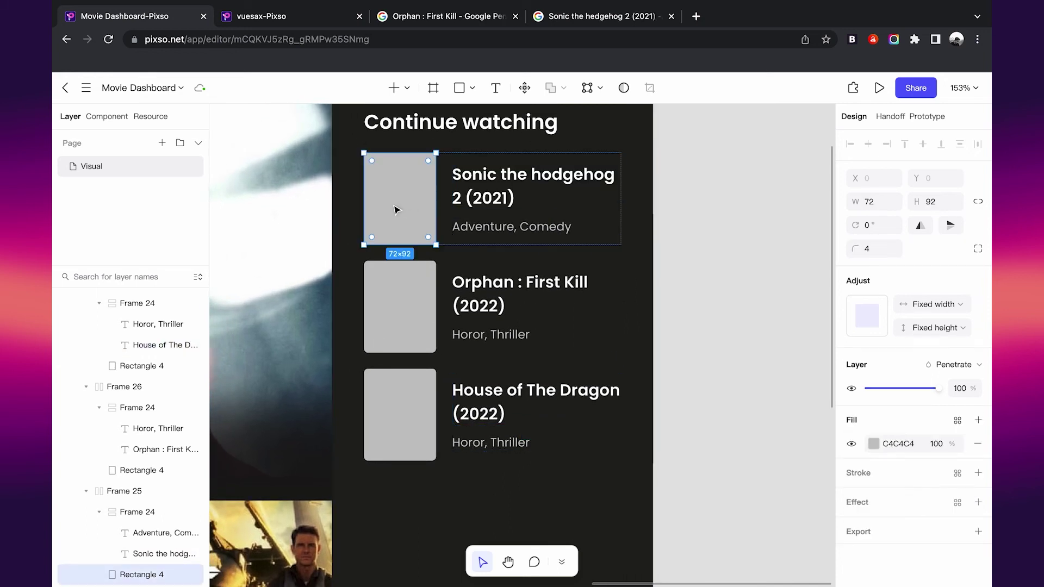
Step: Paste the Sonic and Orphan posters into their thumbnail placeholders
key("ctrl+v")
left_click(519, 288)
double_click(519, 288)
key("Escape")
left_click(412, 335)
key("ctrl+v")
Step: Paste the House of The Dragon poster into the third thumbnail
left_click(732, 368)
scroll(731, 368, "left", 2)
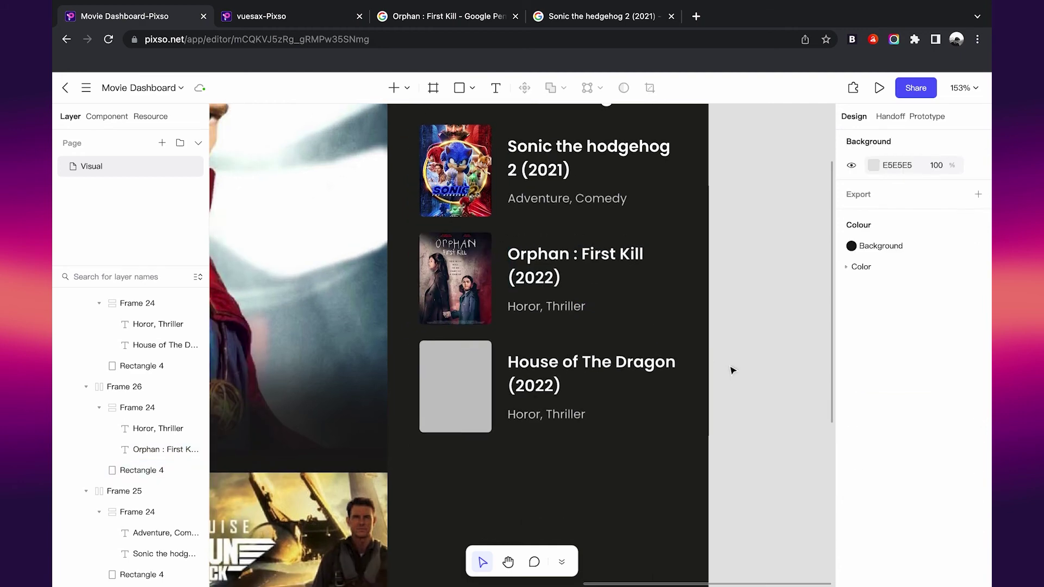
left_click(623, 372)
double_click(623, 371)
key("Escape")
left_click(470, 402)
key("ctrl+v")
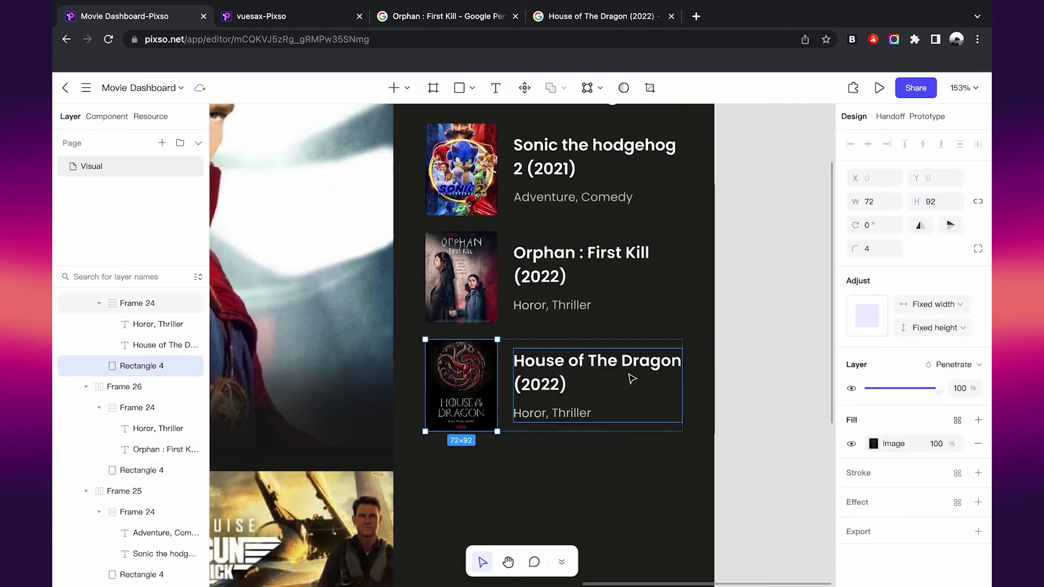
left_click(758, 390)
Step: Duplicate the House of The Dragon title below the last card for the 'Lihat Semua' label
scroll(591, 373, "down", 3)
scroll(591, 373, "up", 1, "ctrl")
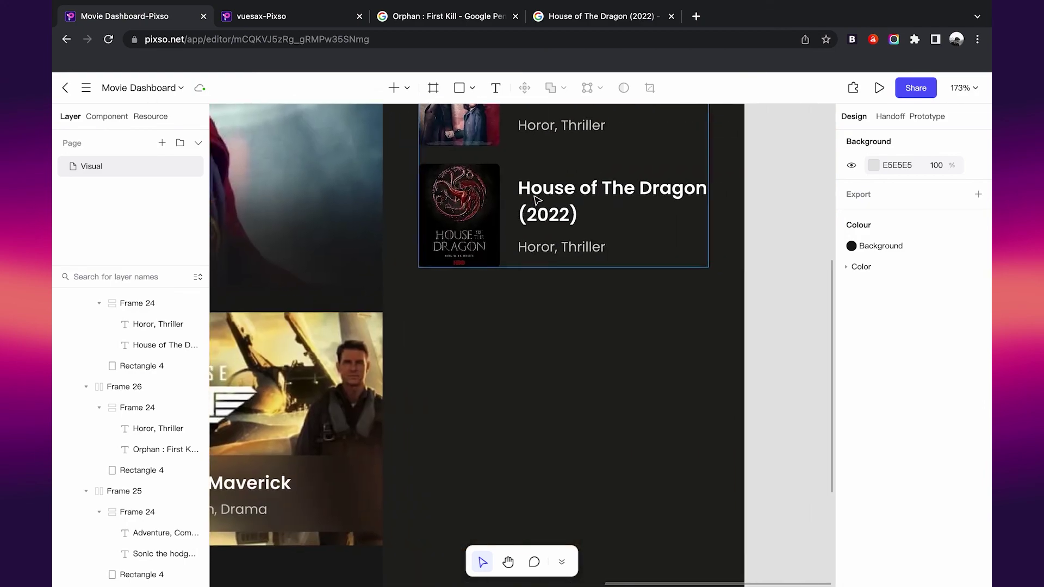
left_click(462, 199)
left_click_drag(463, 199, 422, 315)
Step: Change the duplicated title to 'Lihat Semua' and wrap it in an auto-layout frame
key("Return")
type("Lihat Semua")
key("Escape")
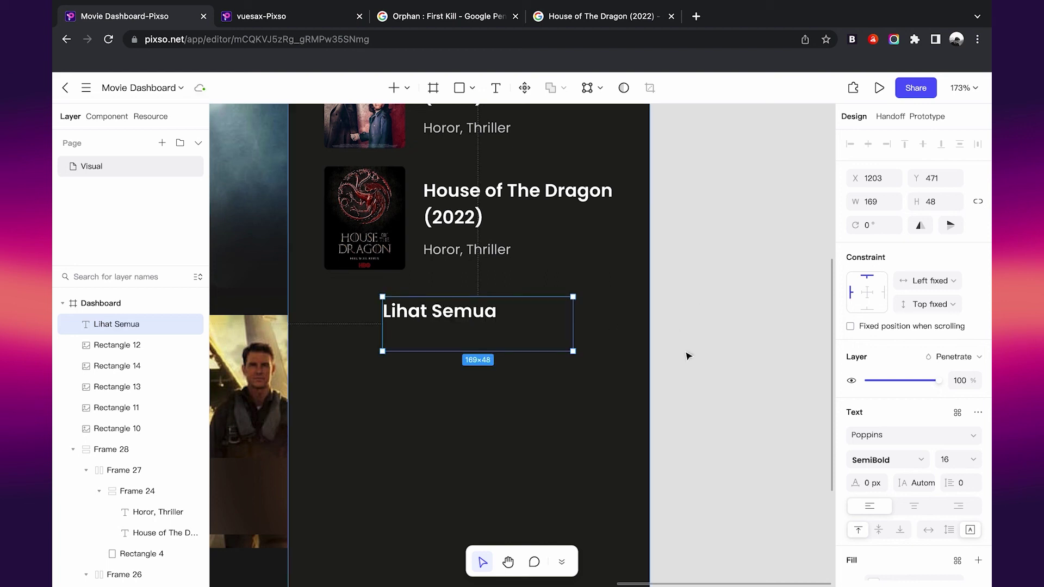
key("shift+a")
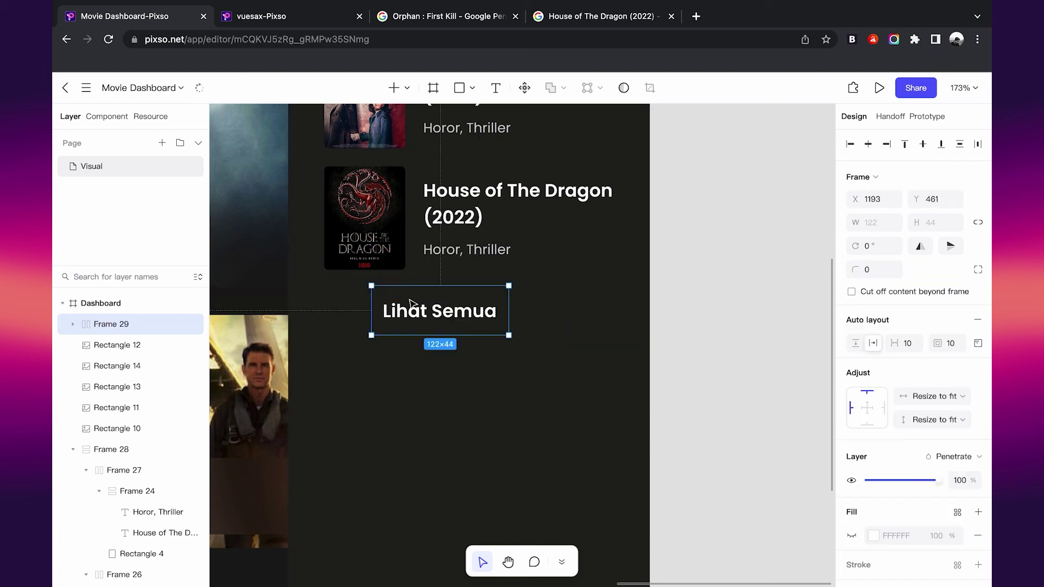
scroll(431, 299, "up", 3)
Step: Align the Lihat Semua frame under the list and set its width to 257
left_click_drag(416, 339, 403, 334)
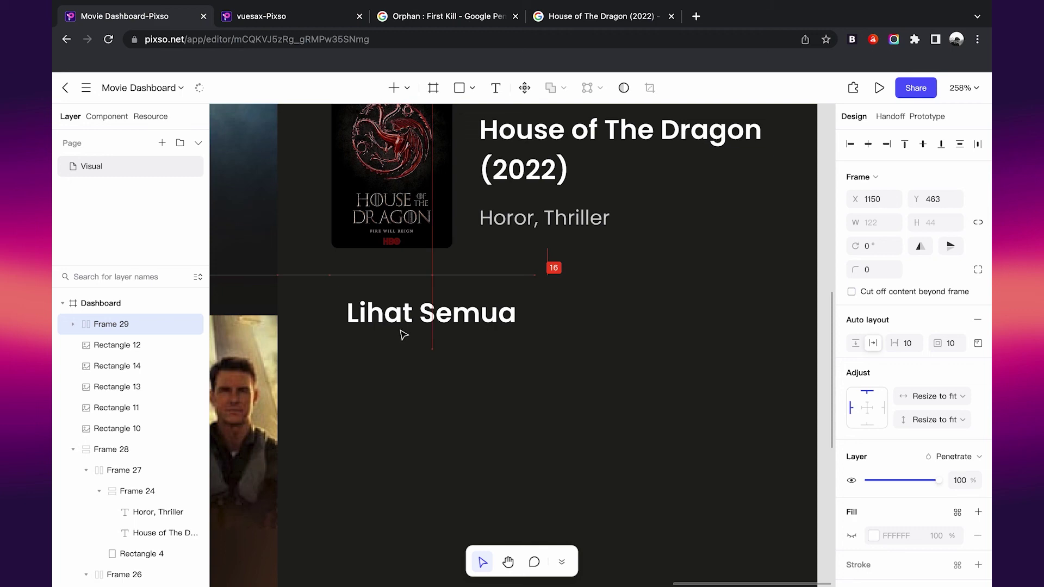
scroll(510, 335, "up", 2)
scroll(543, 348, "down", 4)
left_click_drag(528, 363, 657, 361)
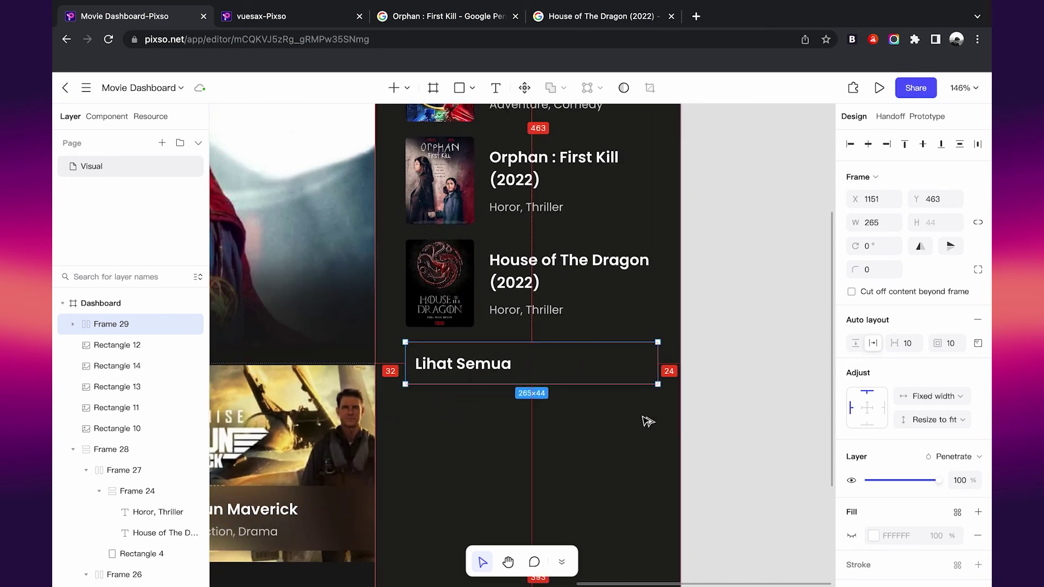
left_click(887, 224)
type("257")
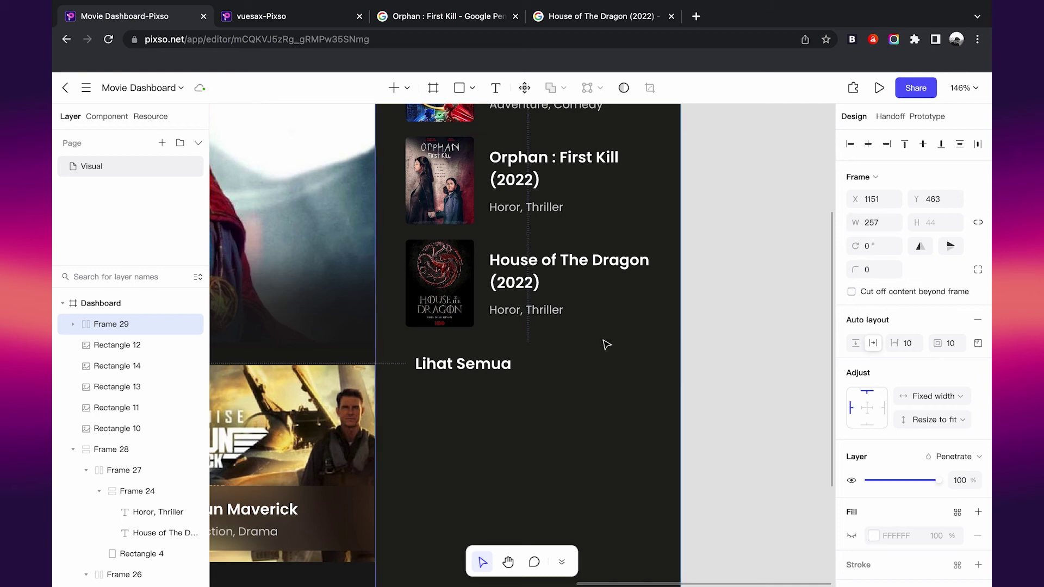
Step: Centre the Lihat Semua text in its frame and set its weight to Medium
left_click(977, 343)
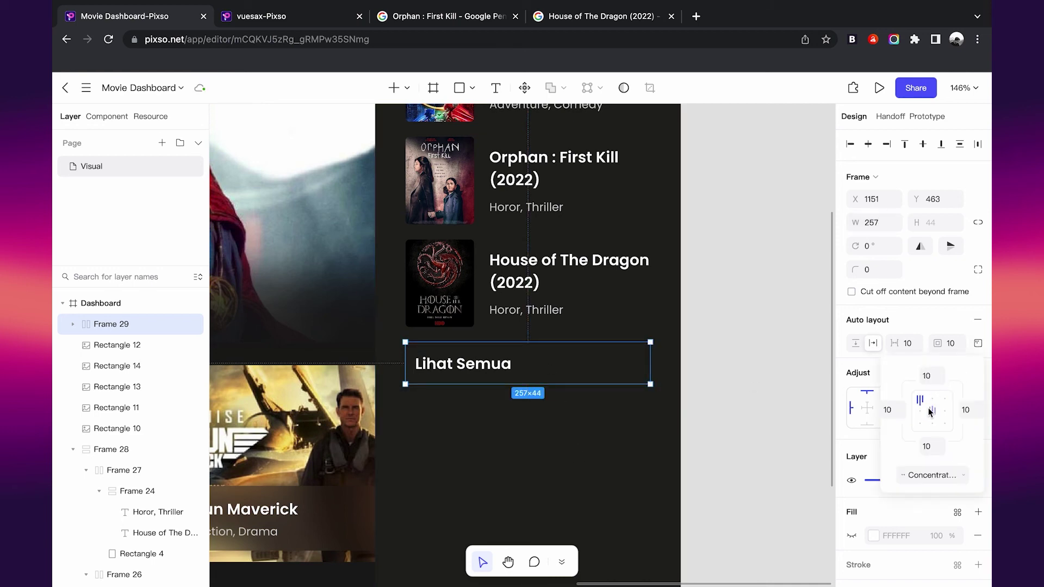
left_click(930, 407)
key("Return")
left_click(878, 444)
left_click(879, 383)
left_click(781, 398)
left_click(566, 364)
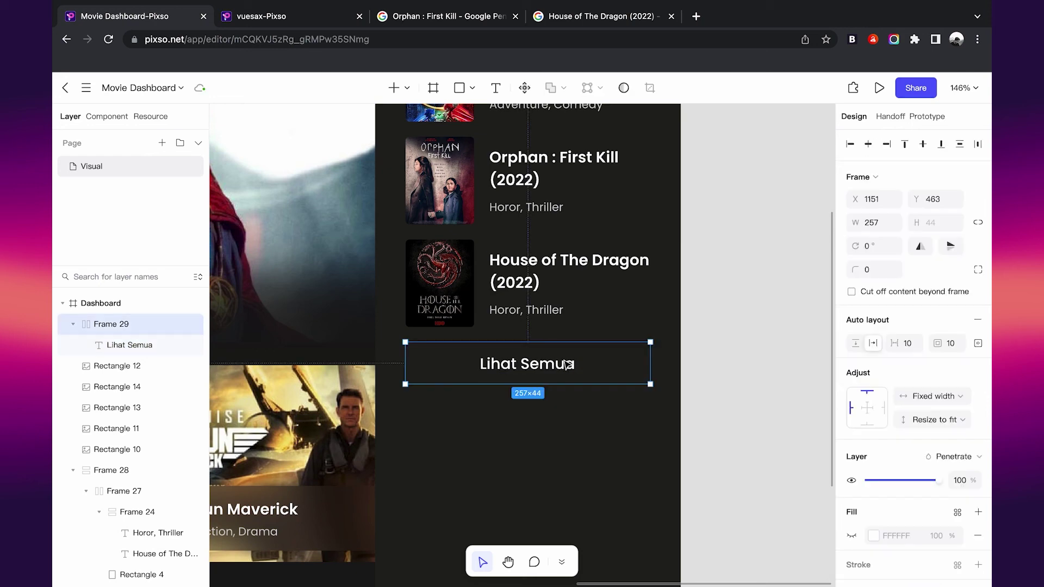
Step: Give the button padding 12 and a corner radius of 40
left_click(977, 343)
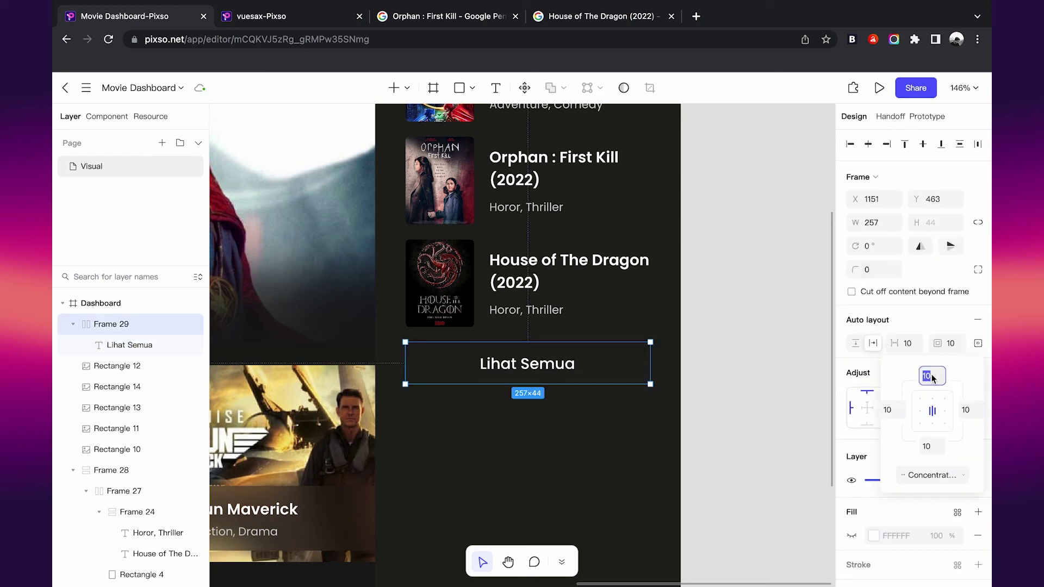
left_click(931, 446)
type("12")
key("Return")
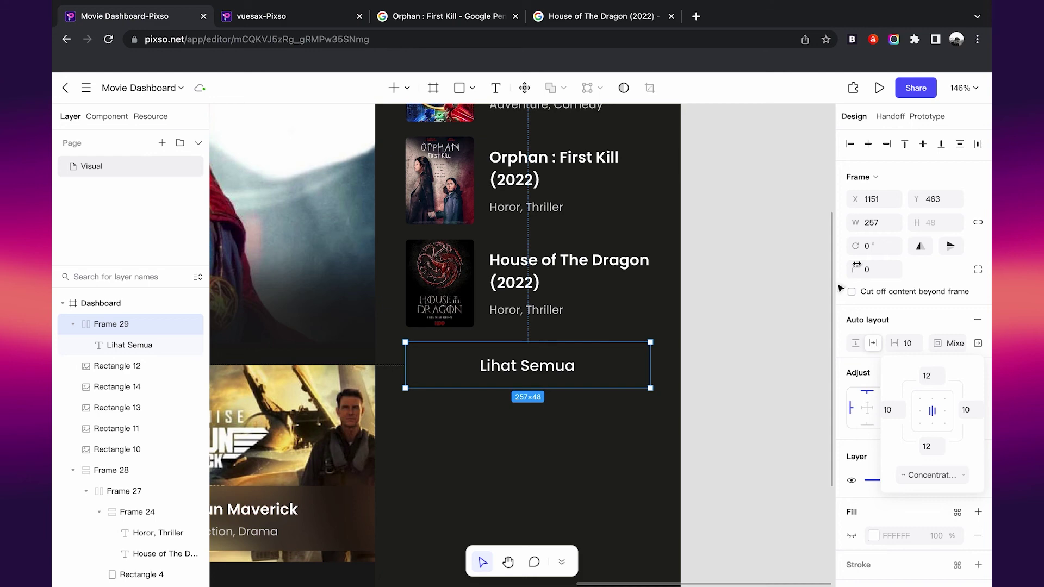
left_click(875, 269)
type("40")
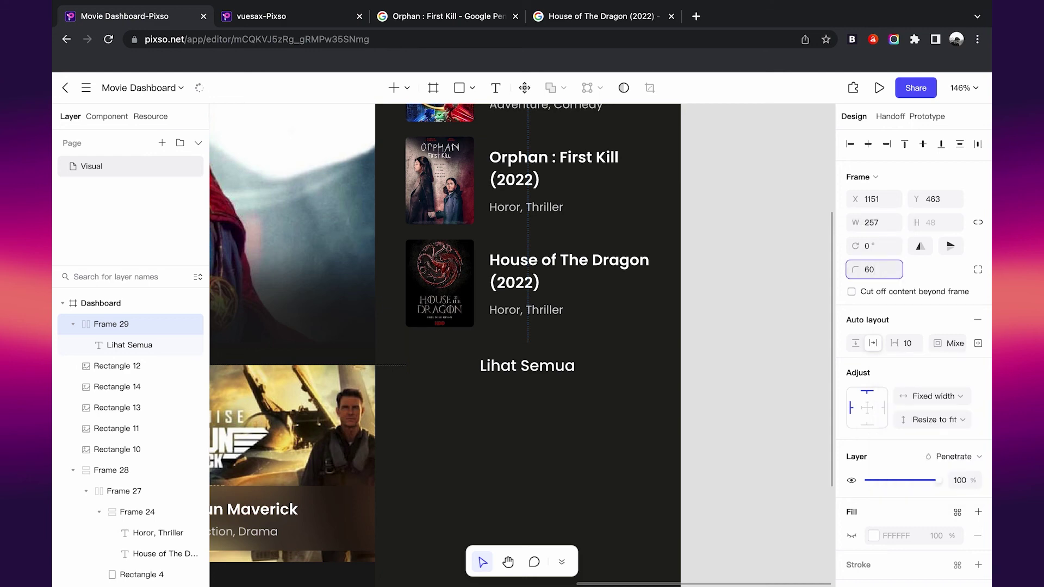
key("Return")
Step: Fill the button with the Background colour style
scroll(931, 414, "down", 3)
left_click(957, 320)
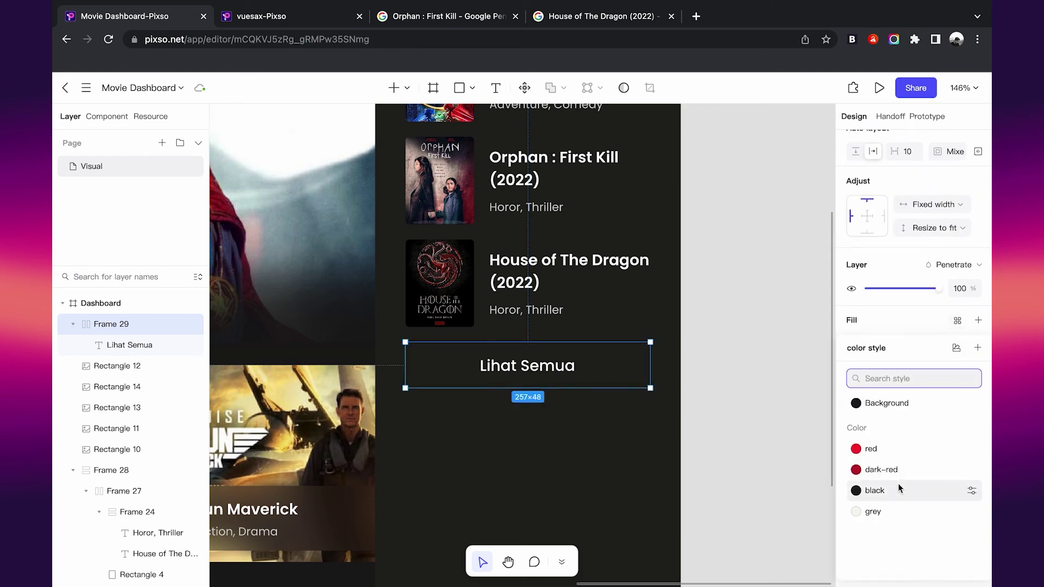
left_click(898, 403)
left_click(734, 411)
scroll(734, 410, "down", 5)
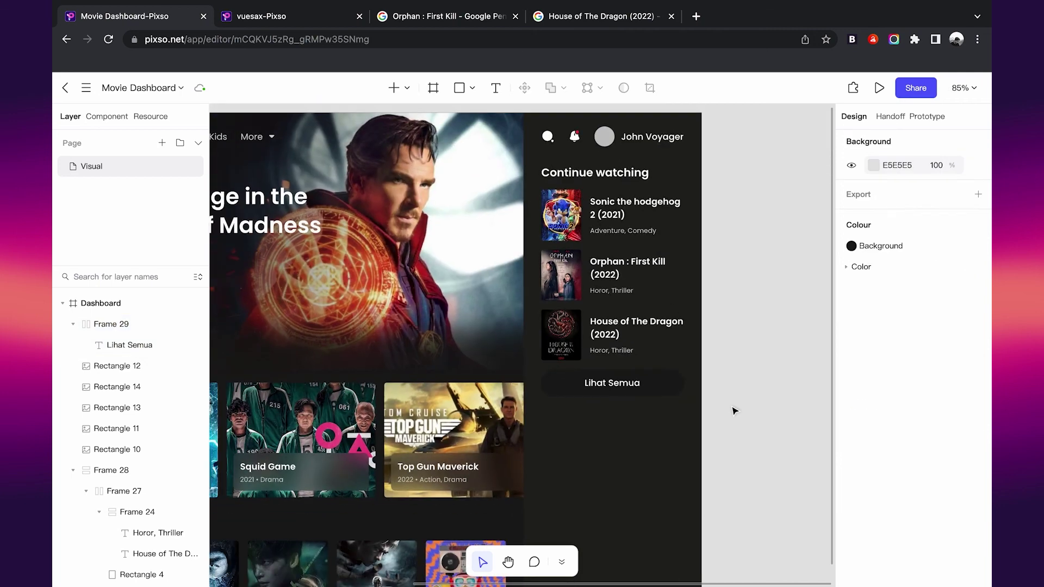
scroll(734, 410, "up", 4)
scroll(625, 389, "down", 2)
scroll(628, 389, "up", 3)
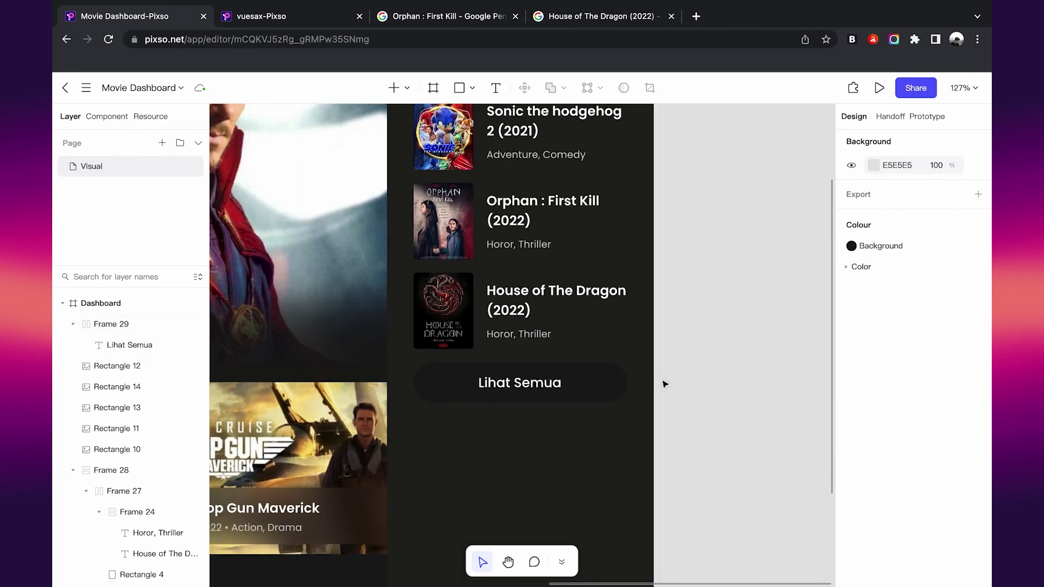
scroll(683, 413, "down", 1)
scroll(683, 412, "down", 1)
scroll(671, 413, "down", 1)
scroll(669, 412, "down", 2)
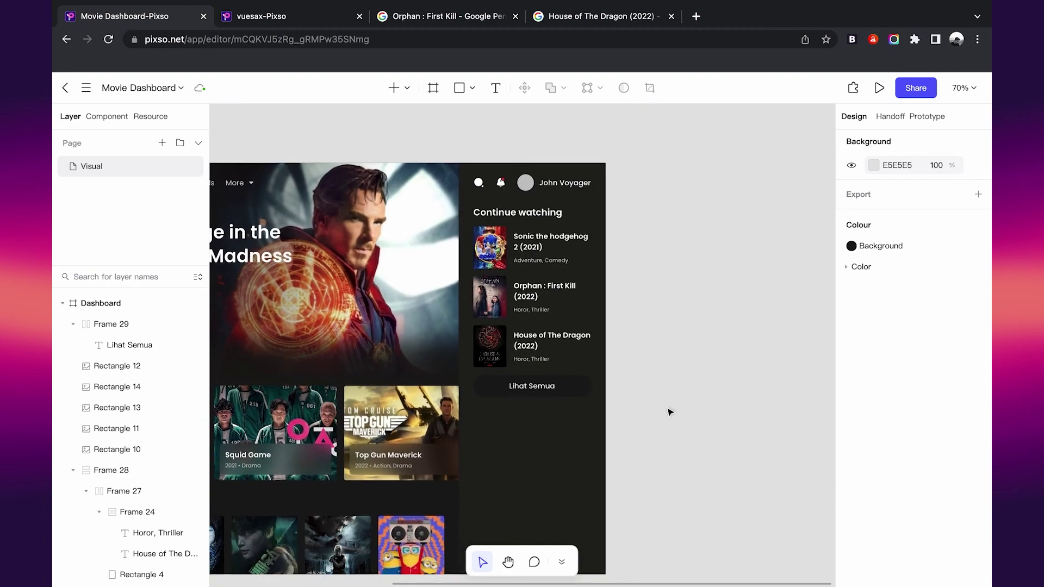
scroll(548, 408, "up", 2)
scroll(547, 407, "down", 2)
scroll(546, 405, "left", 3)
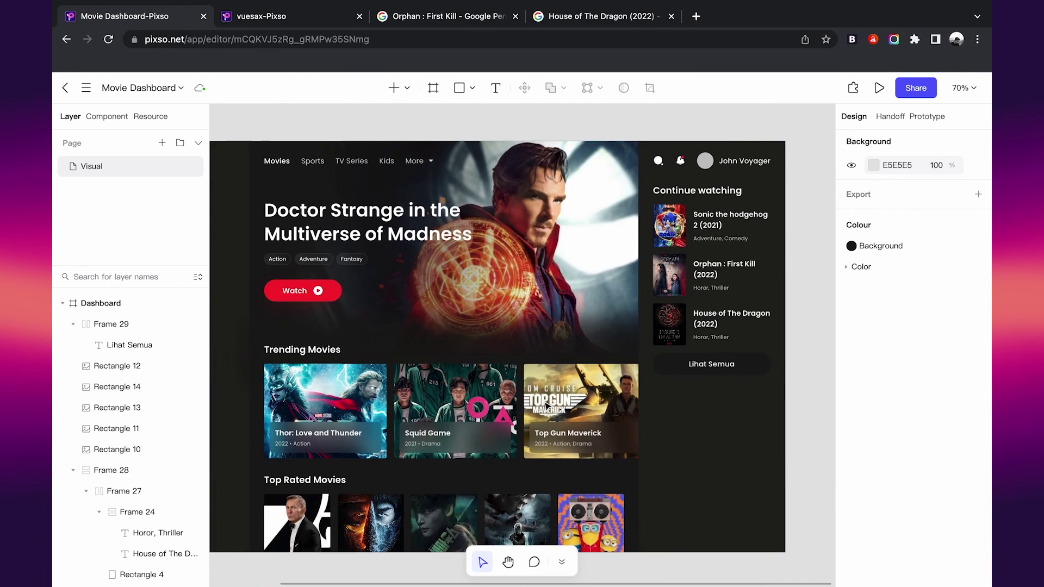
scroll(545, 404, "down", 1)
scroll(547, 407, "up", 3)
scroll(547, 407, "up", 1)
left_click(471, 88)
Step: Draw a horizontal divider line below the Lihat Semua button and nudge it into place
left_click(478, 140)
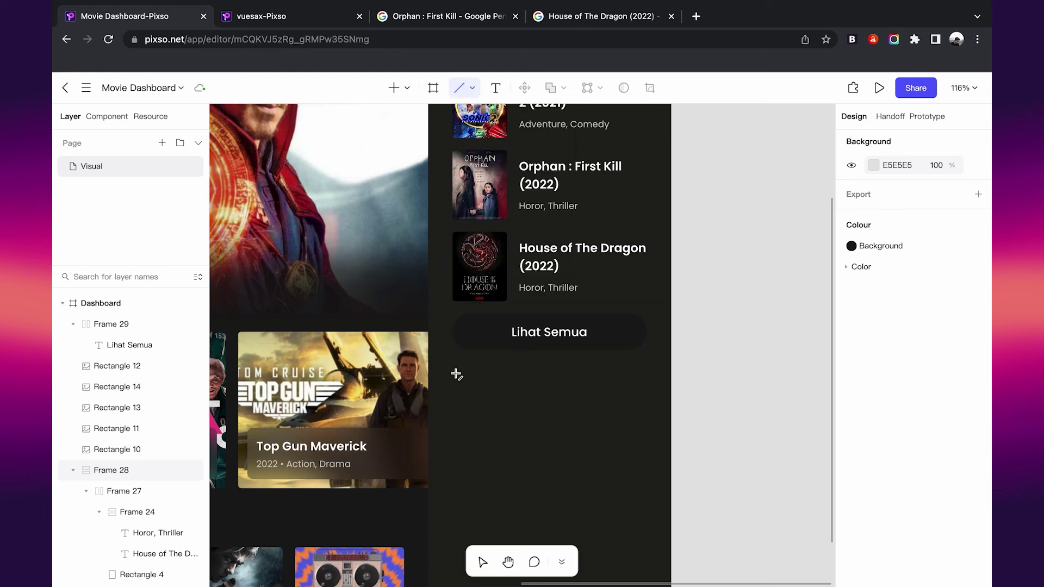
left_click_drag(455, 373, 651, 375)
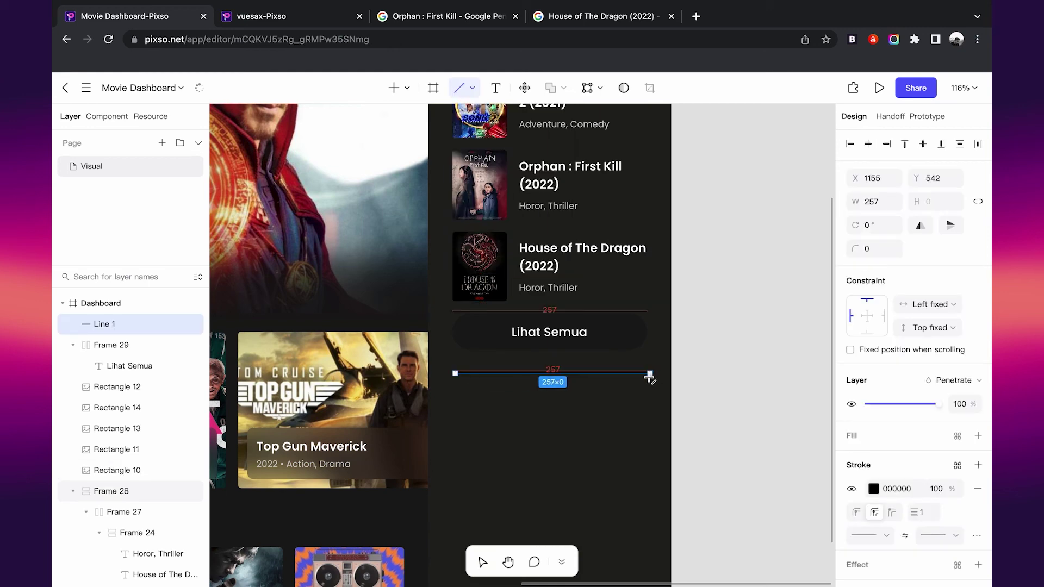
key("Left")
key("Left")
key("Left")
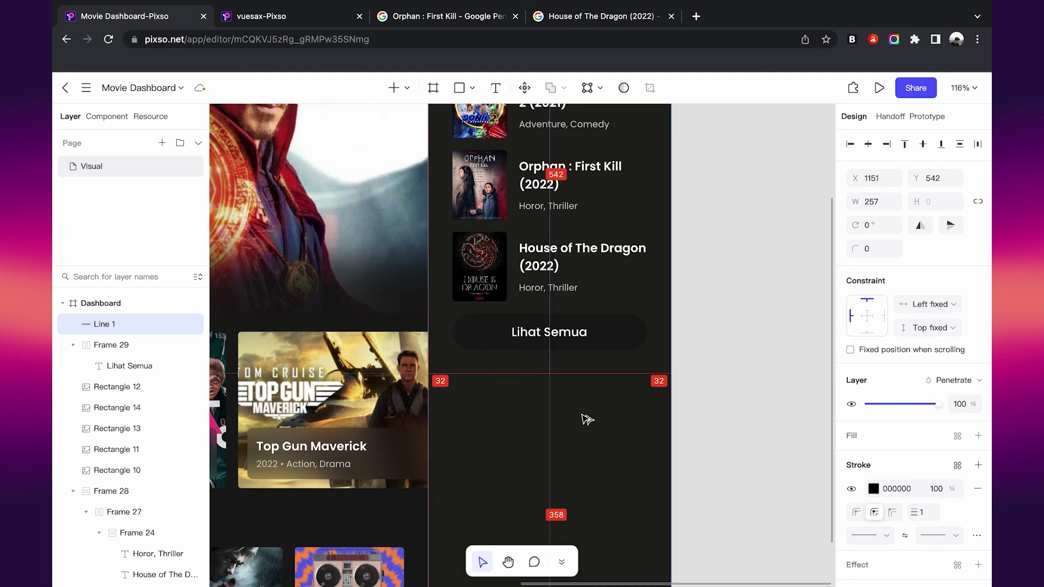
key("Up")
key("Up")
key("Up")
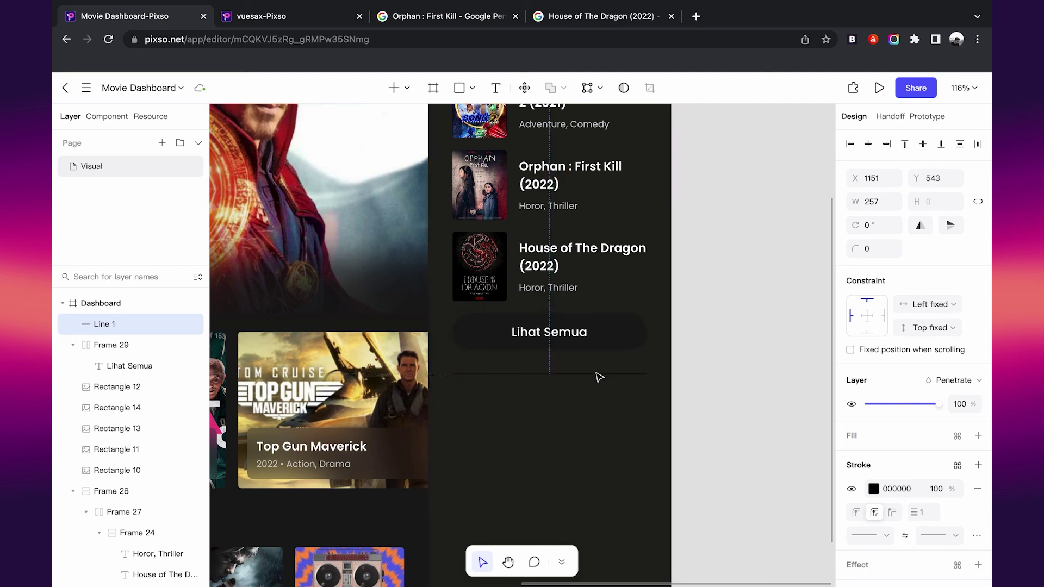
scroll(597, 376, "up", 5)
key("Down")
key("Down")
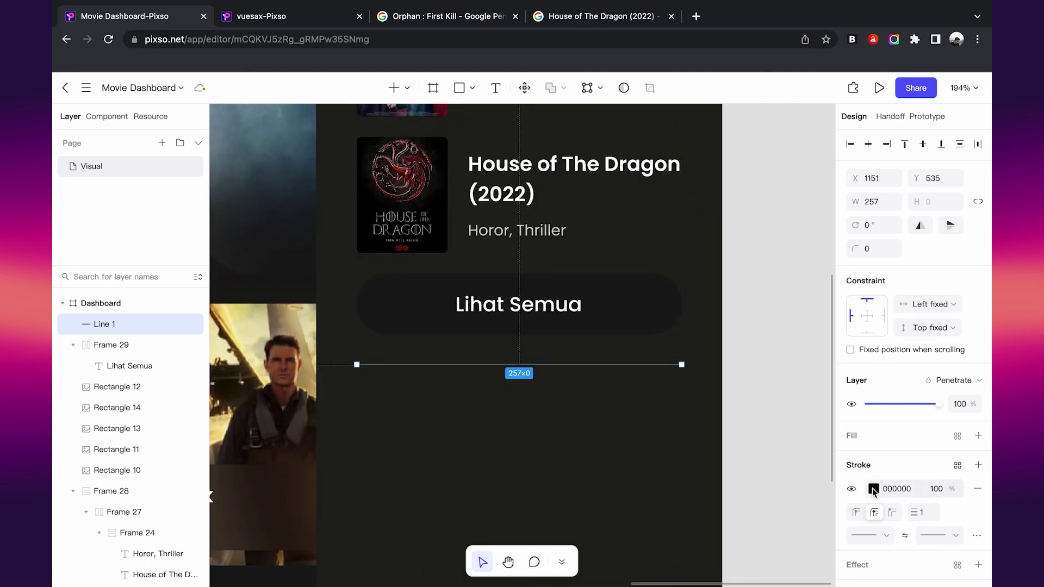
Step: Colour the divider line a dark grey sampled from the background
left_click(873, 488)
left_click(818, 242)
key("i")
left_click(711, 351)
left_click(873, 489)
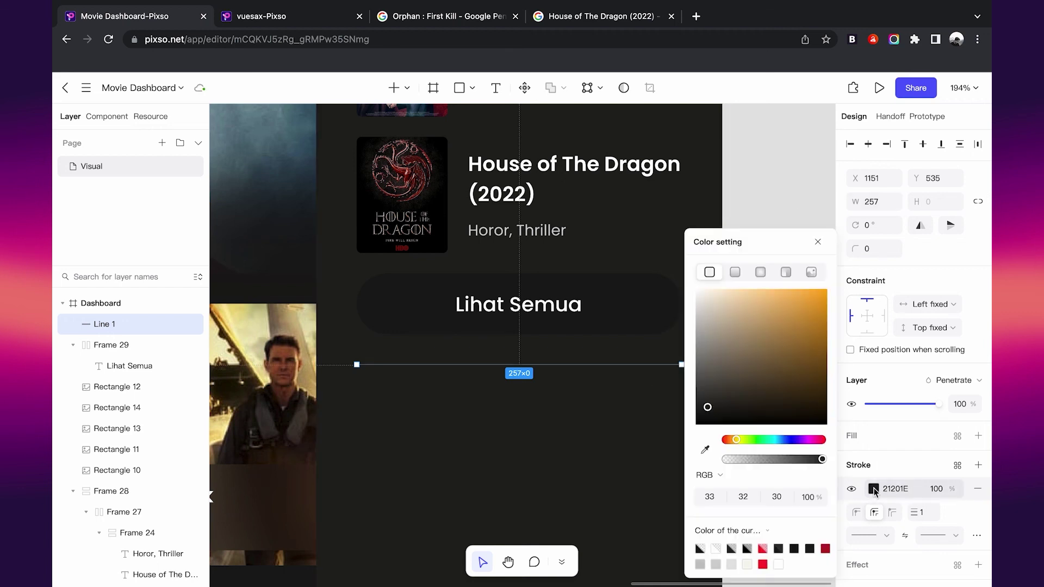
left_click_drag(708, 403, 704, 390)
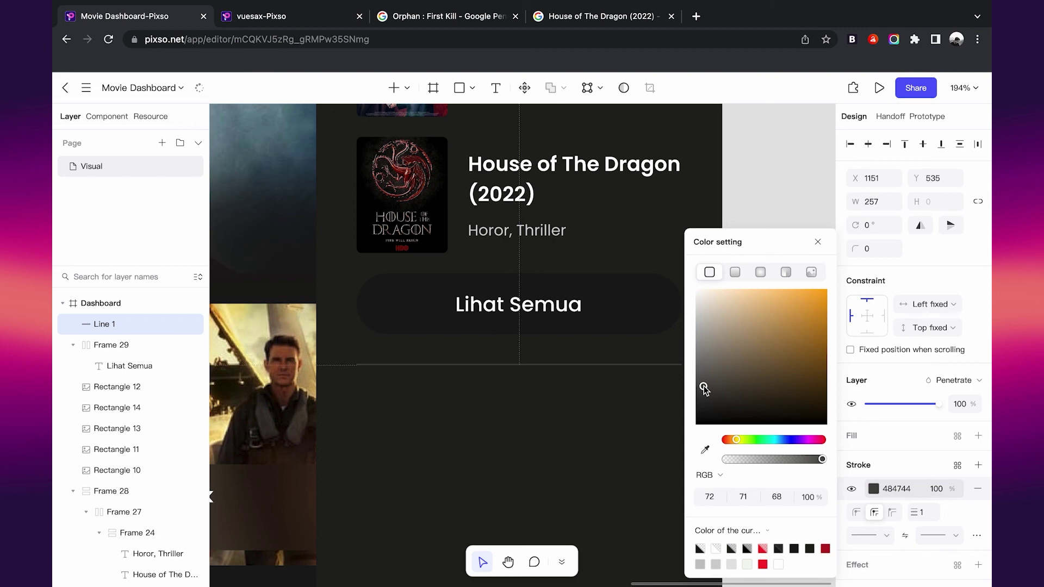
left_click(772, 167)
scroll(773, 166, "down", 5)
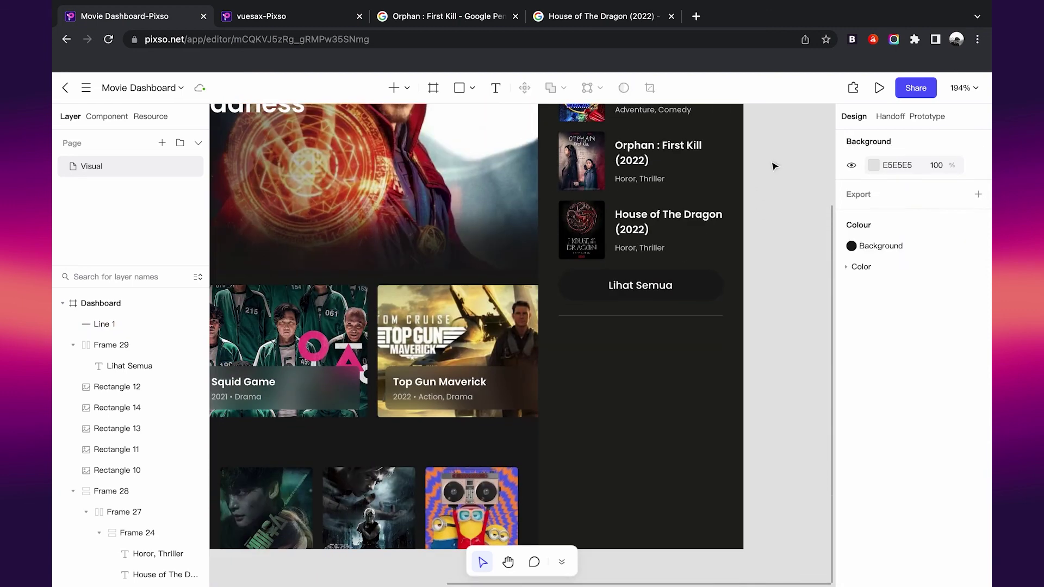
scroll(774, 166, "down", 3)
scroll(774, 165, "up", 2)
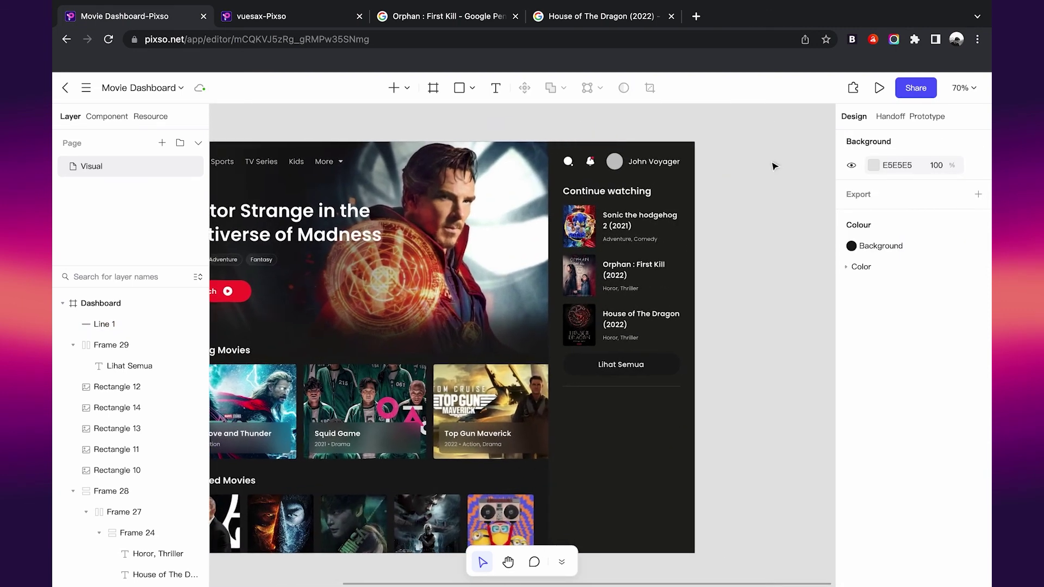
scroll(697, 417, "up", 5)
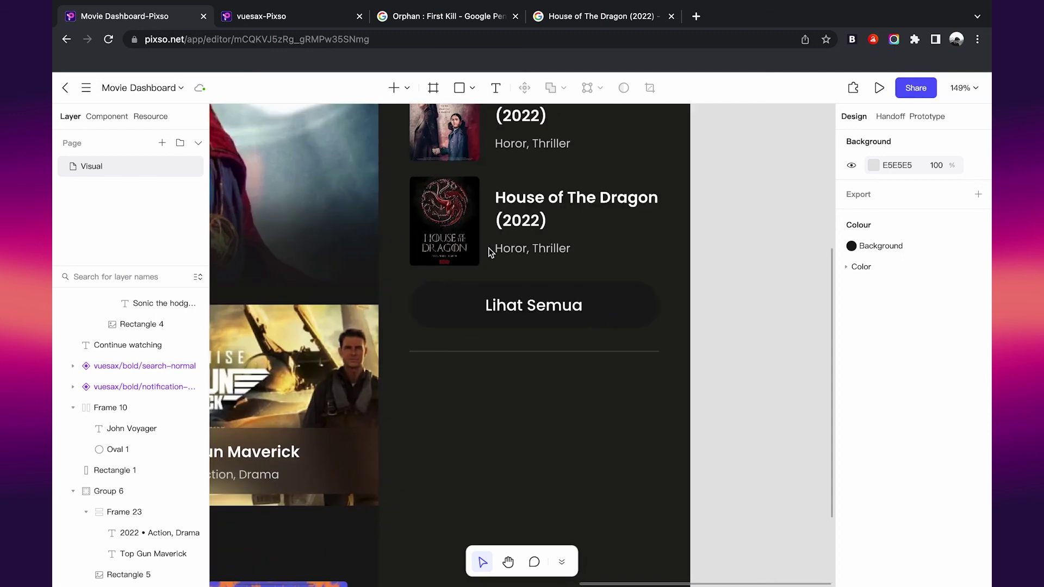
Step: Add a border to the Lihat Semua button using the copied grey colour
left_click(467, 352)
key("shift+Tab")
scroll(952, 379, "down", 2)
scroll(952, 380, "up", 3)
scroll(955, 385, "down", 3)
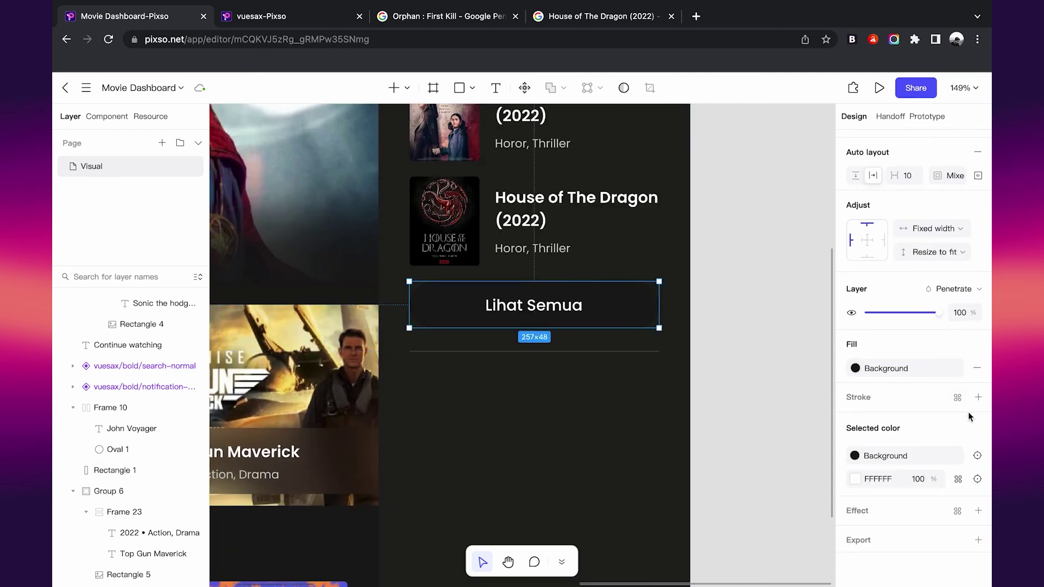
left_click(978, 397)
type("484744")
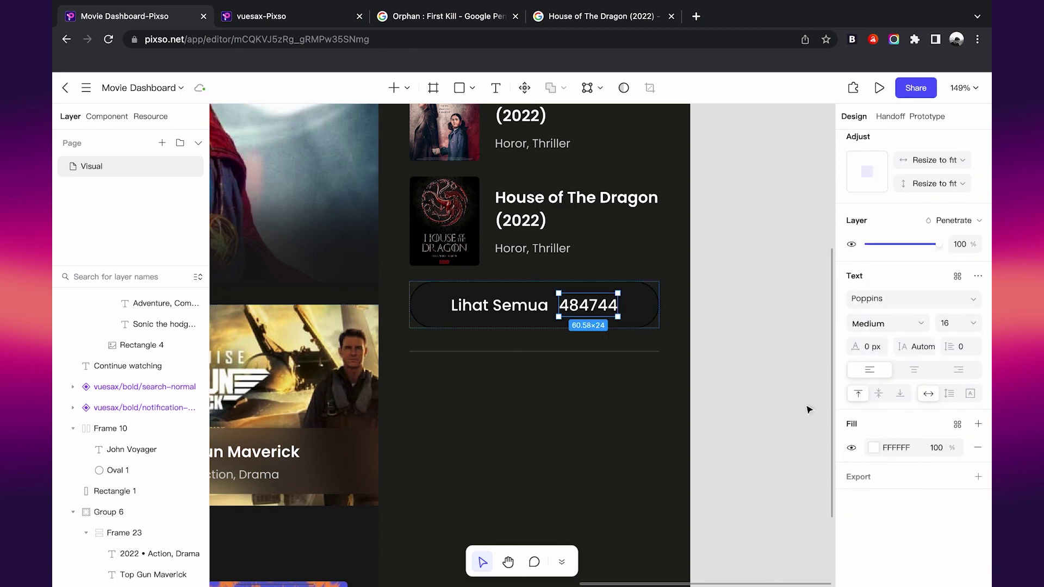
key("ctrl+z")
left_click(897, 420)
type("484744")
left_click(783, 379)
Step: Darken the button's outline to near-black grey 333331
scroll(589, 389, "down", 2)
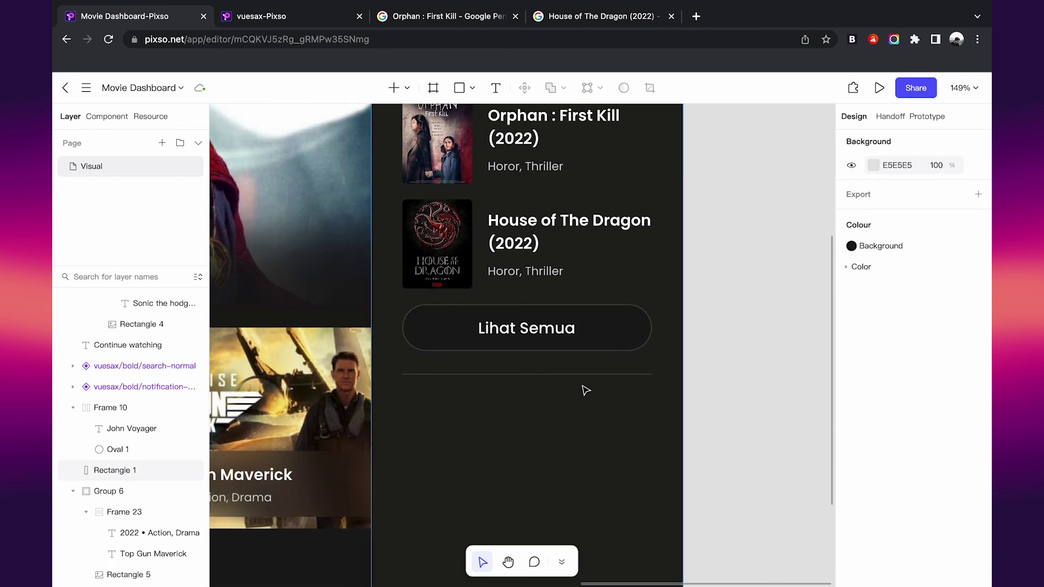
scroll(587, 388, "down", 2)
scroll(585, 389, "down", 2)
scroll(585, 389, "up", 2)
scroll(587, 388, "up", 3)
left_click(639, 380)
scroll(935, 538, "down", 2)
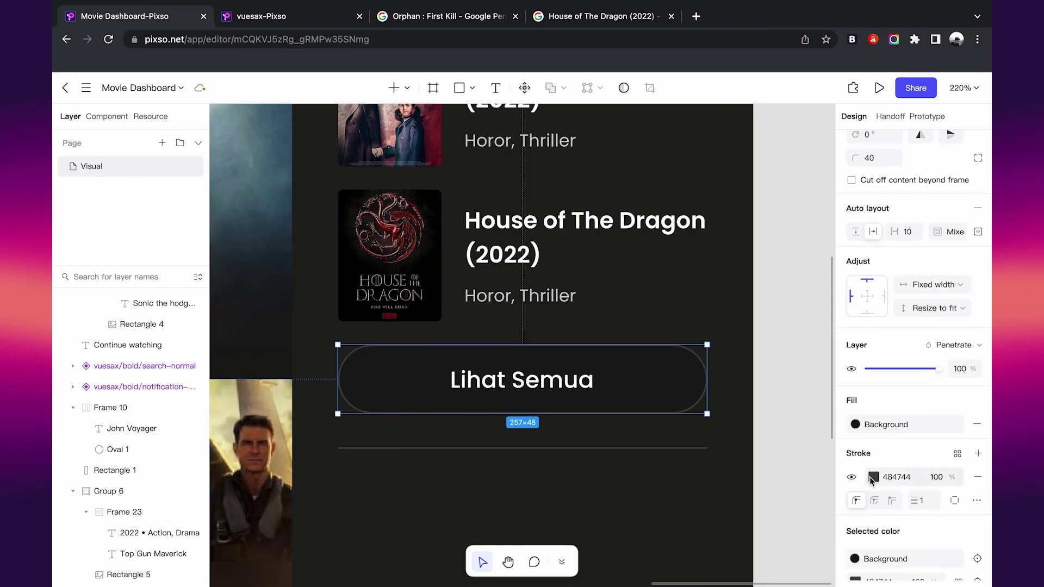
left_click(873, 476)
left_click_drag(702, 387, 702, 399)
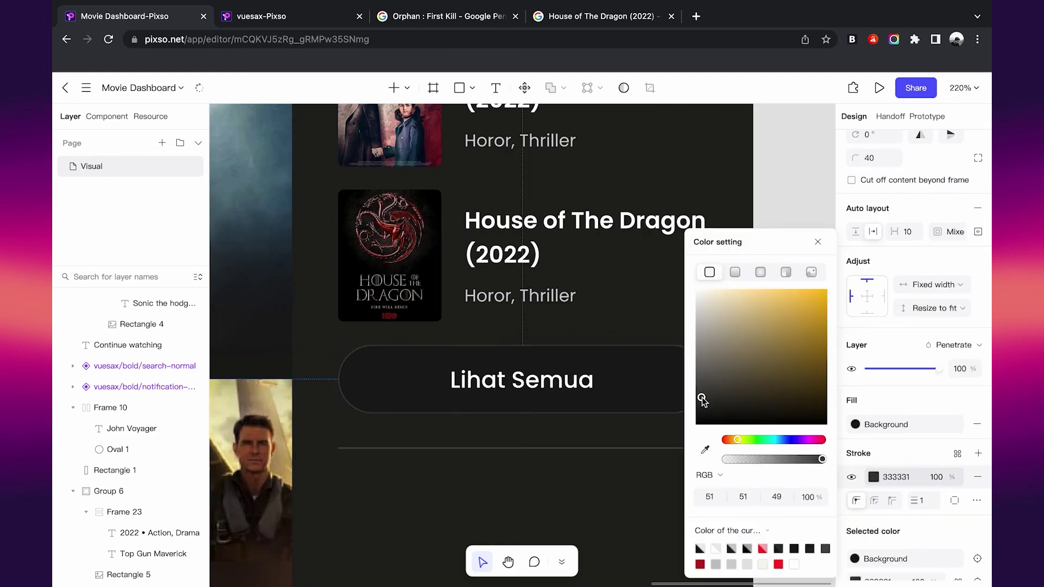
key("Escape")
key("Escape")
scroll(772, 334, "down", 5)
scroll(745, 335, "down", 1)
scroll(734, 349, "down", 1)
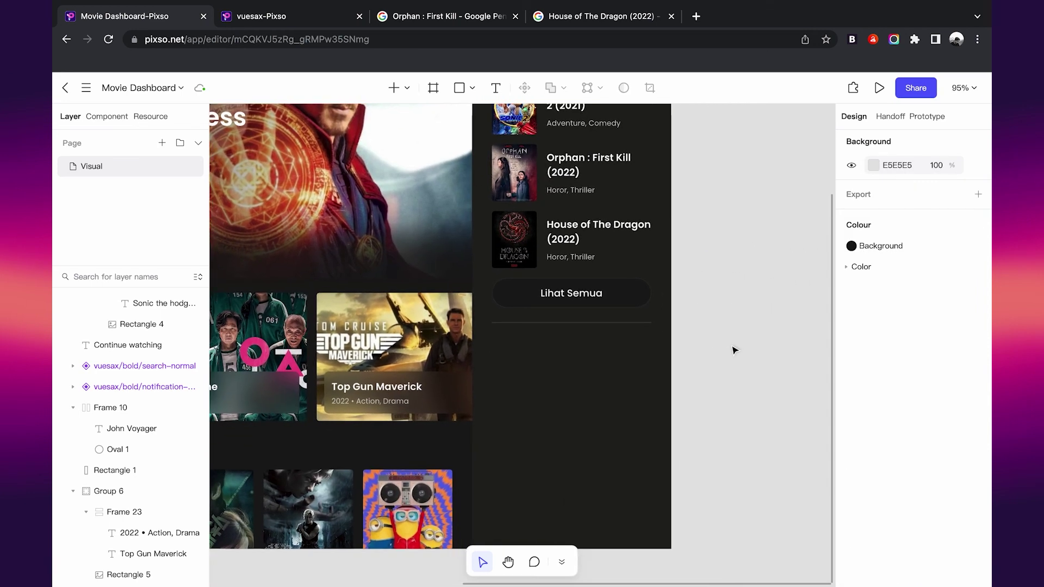
scroll(692, 331, "up", 3)
left_click(587, 209)
Step: Duplicate the Continue watching block and place the copy below the divider line
left_click(587, 163)
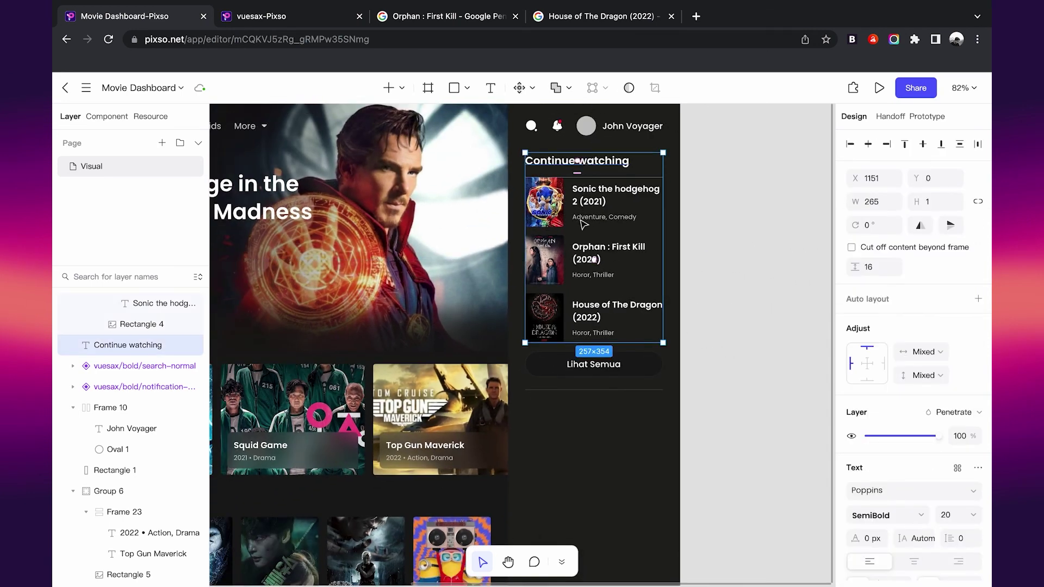
left_click(586, 368)
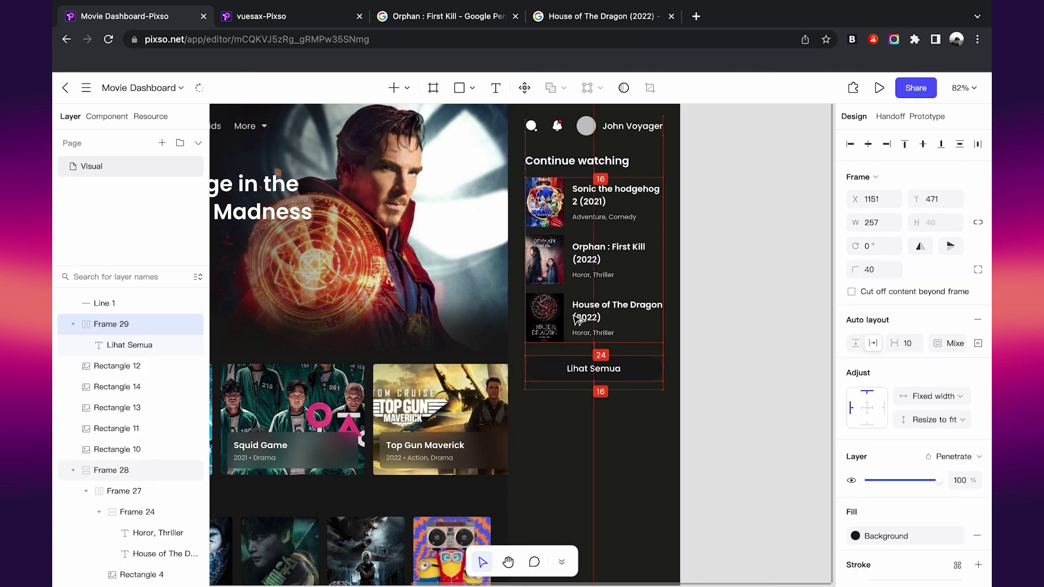
left_click(583, 390)
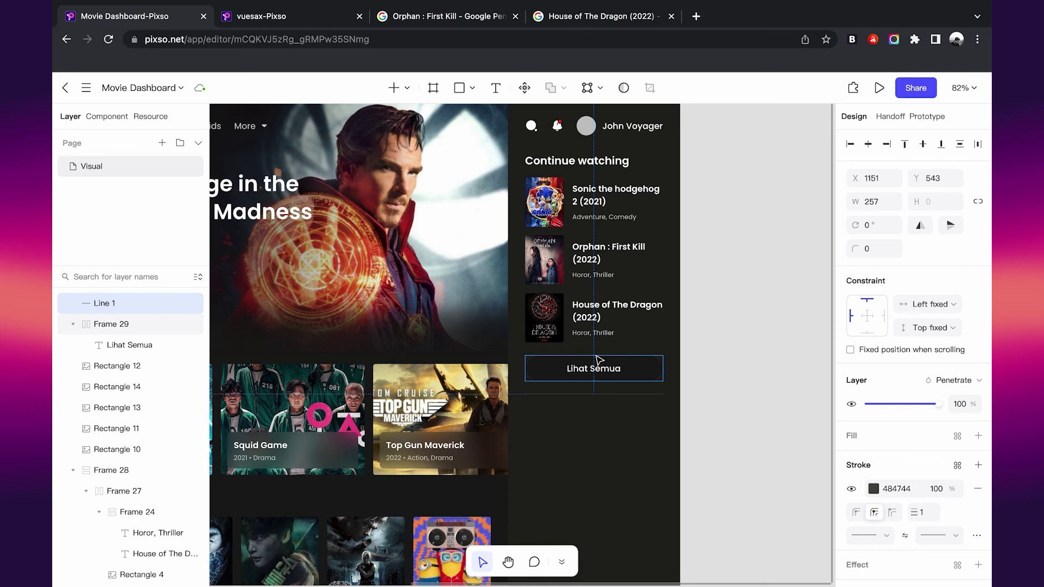
left_click_drag(582, 368, 577, 378)
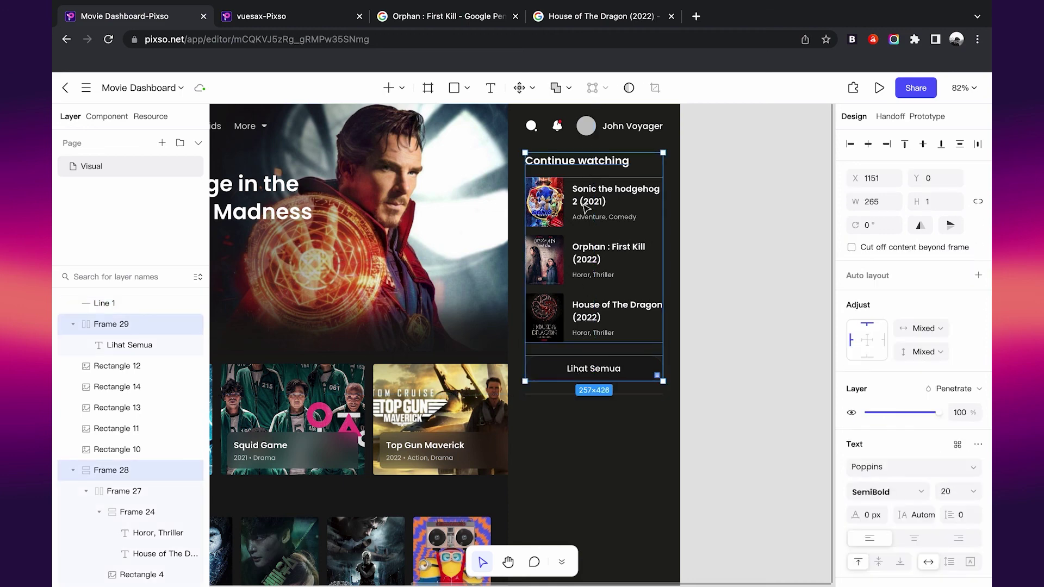
left_click_drag(595, 171, 595, 483)
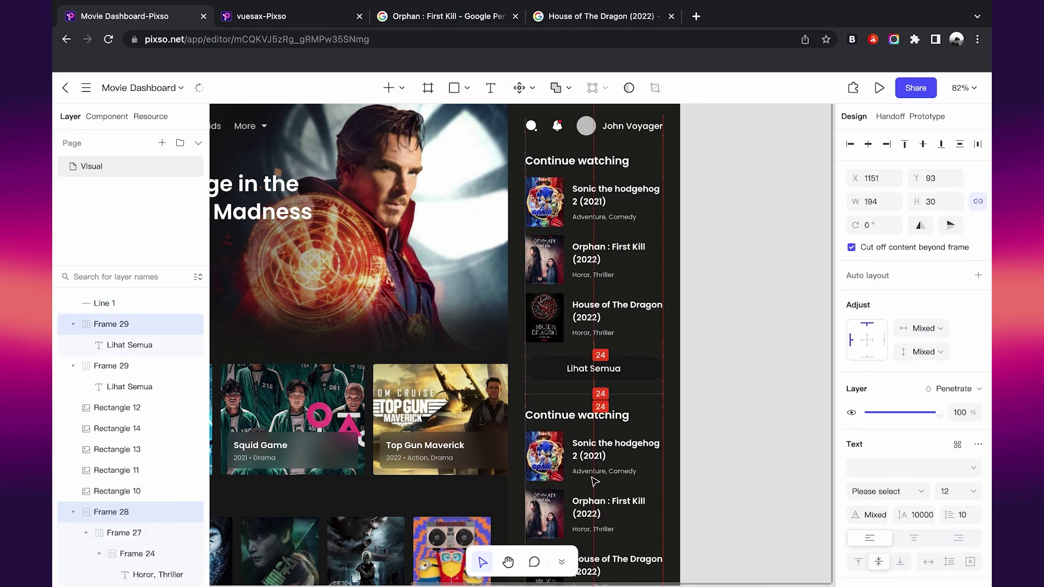
key("Escape")
Step: Rename the copied list's heading to Watchlist
scroll(699, 431, "left", 5)
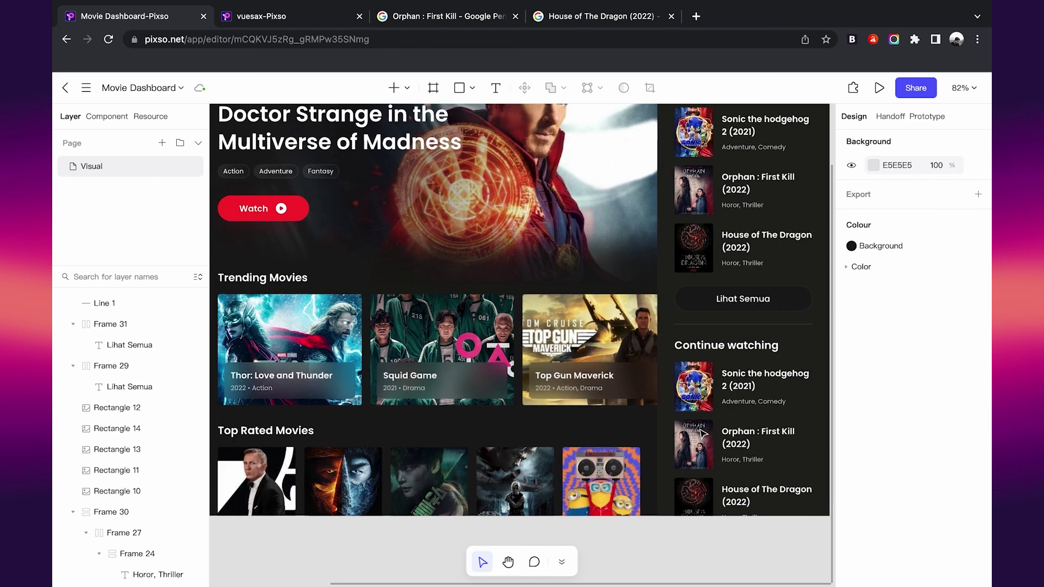
scroll(702, 433, "right", 3)
scroll(703, 433, "up", 2)
double_click(670, 372)
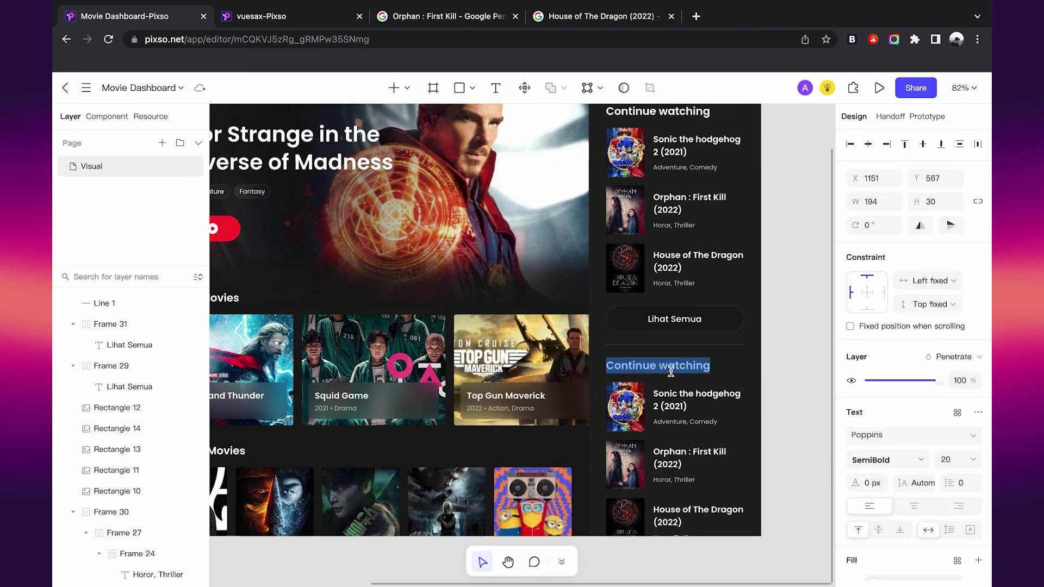
type("Watchlis")
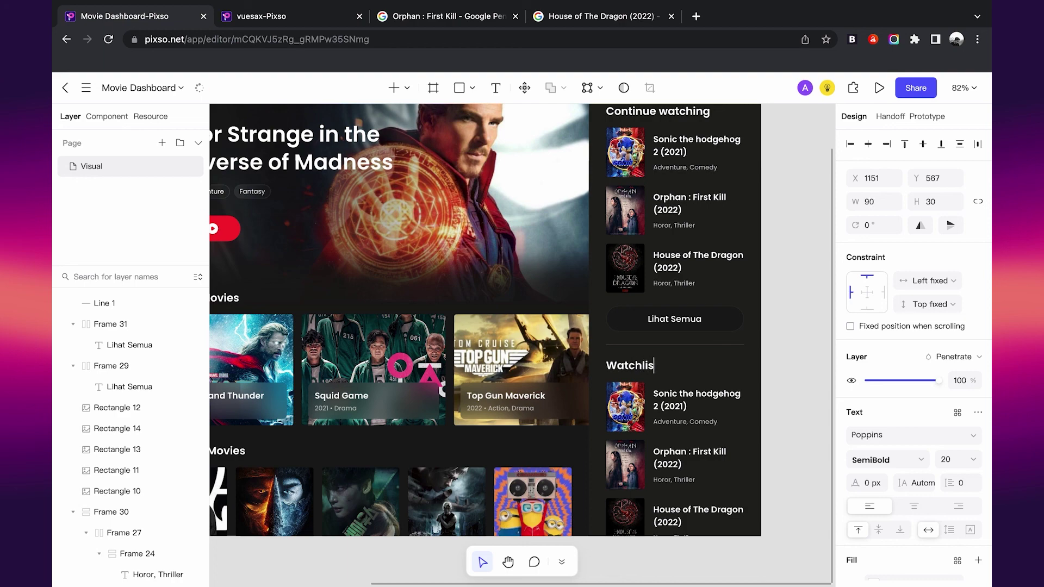
scroll(667, 387, "down", 2)
key("Escape")
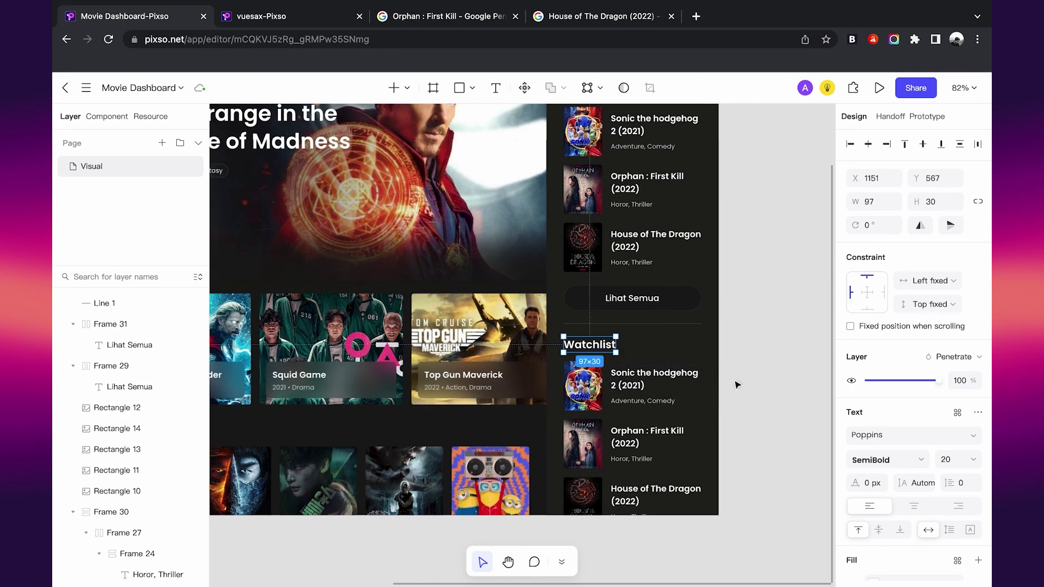
left_click(652, 376)
scroll(644, 384, "up", 5)
Step: Retitle the first Watchlist entry Dota: Dragon's Blood (2021) and remove Comedy from its genres
scroll(644, 384, "down", 2)
key("Return")
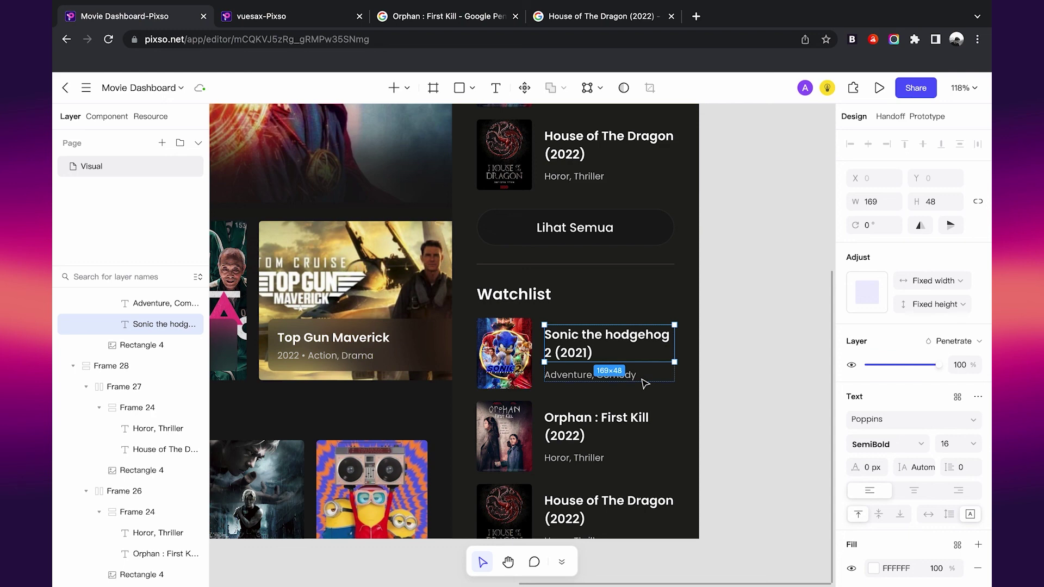
type("Dota : ")
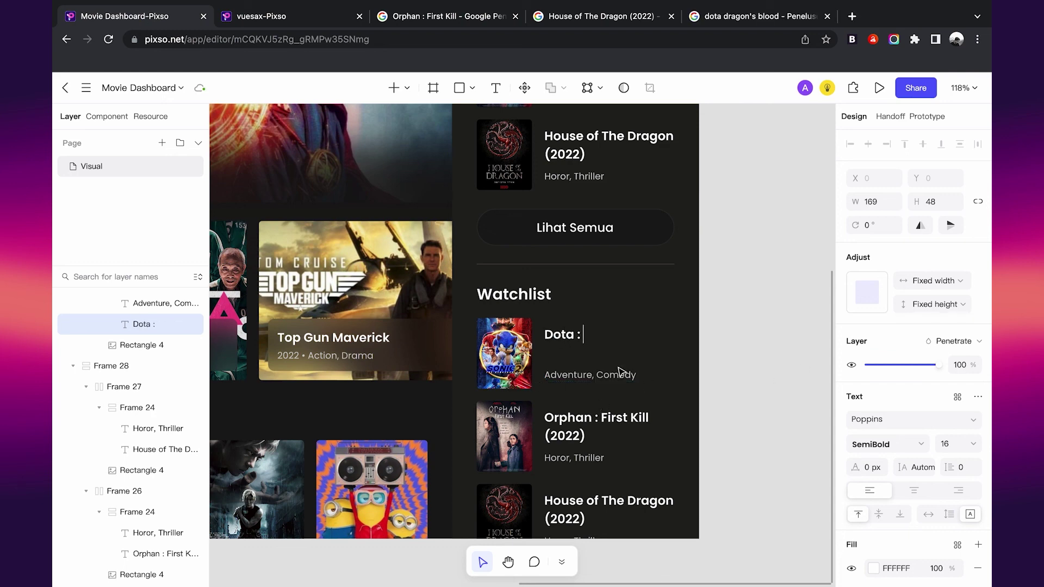
type("Dota: Dragon's Blood")
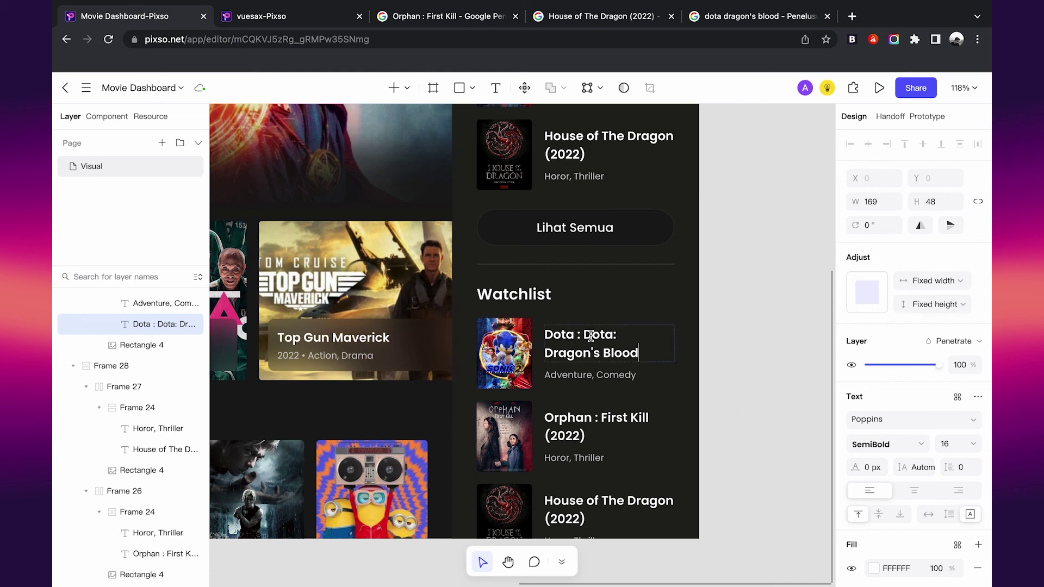
left_click_drag(583, 334, 544, 333)
key("BackSpace")
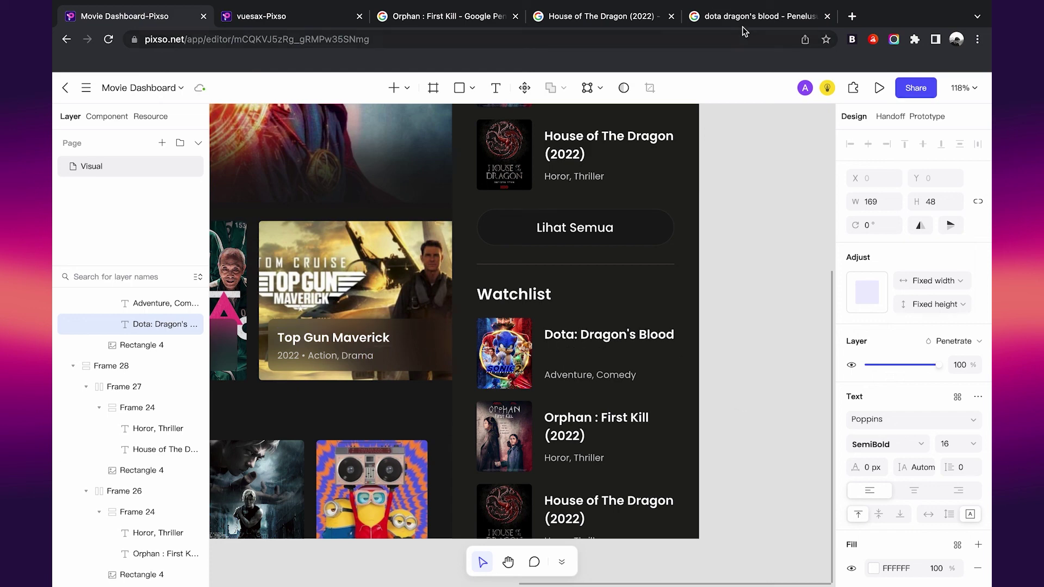
left_click(743, 22)
left_click(158, 17)
type("(2021)")
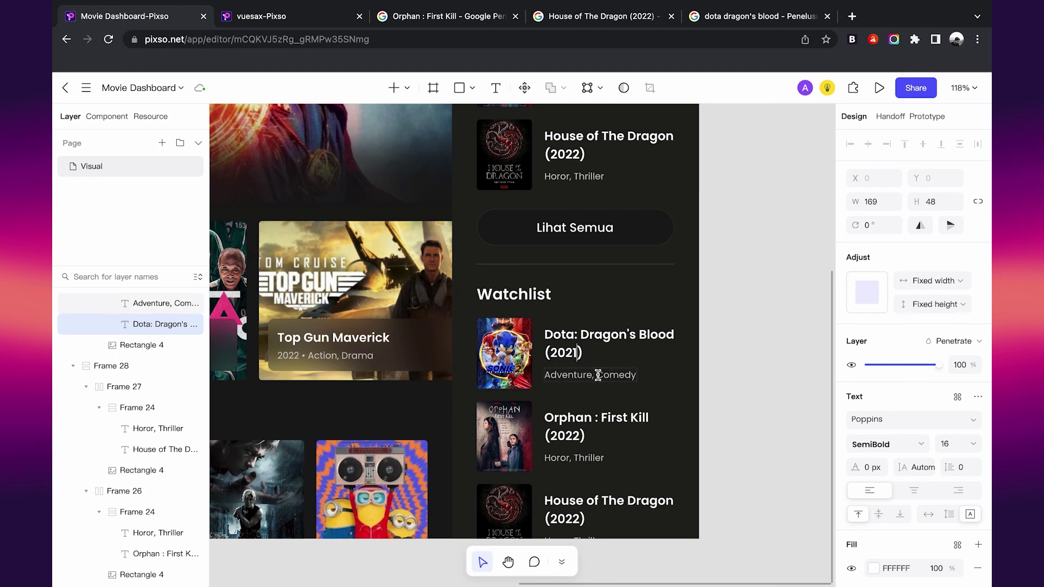
left_click_drag(594, 375, 680, 377)
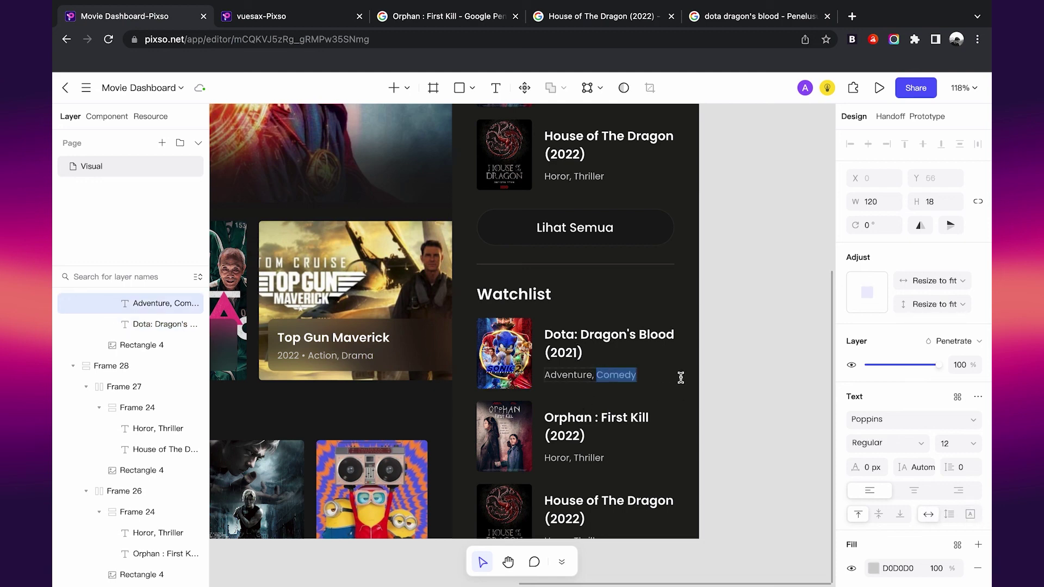
key("BackSpace")
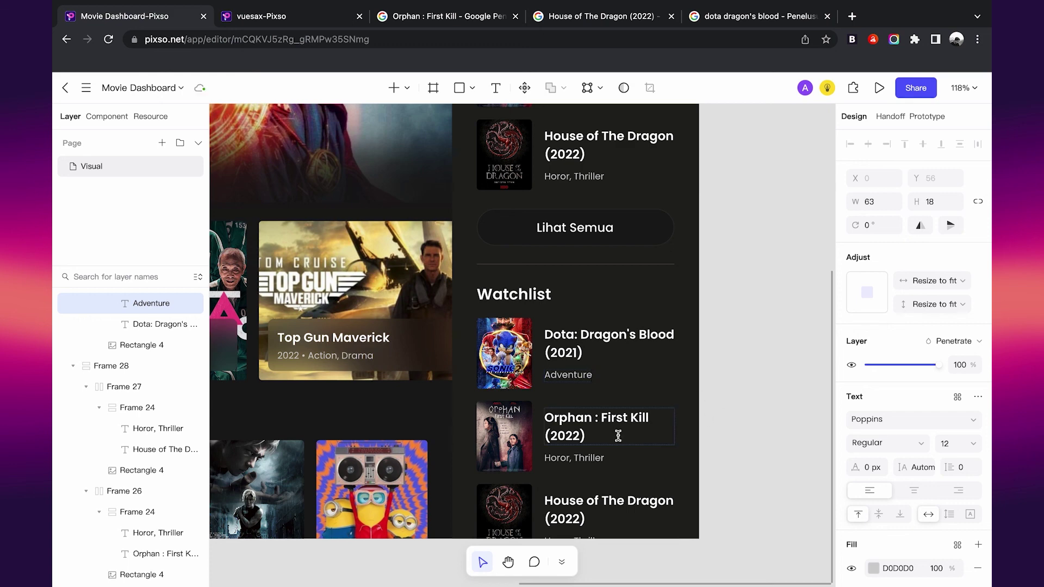
Step: Retitle the second entry Venom: Let There Be Carnage with genres Fantasy, Action; start renaming the third
double_click(611, 429)
key("ctrl+a")
type("Venom")
key("ctrl+a")
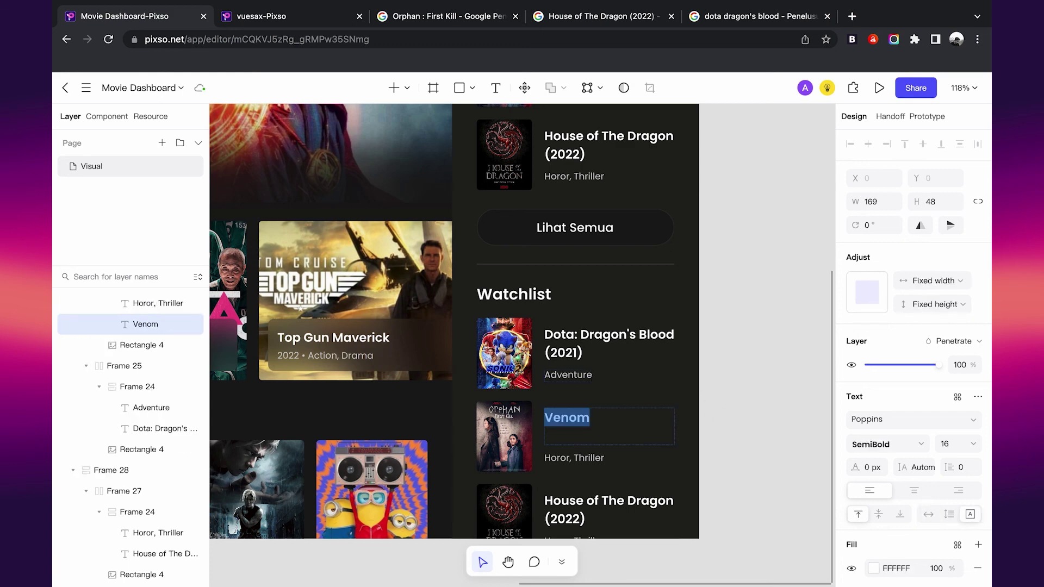
type("Venom: Let There Be Carnage")
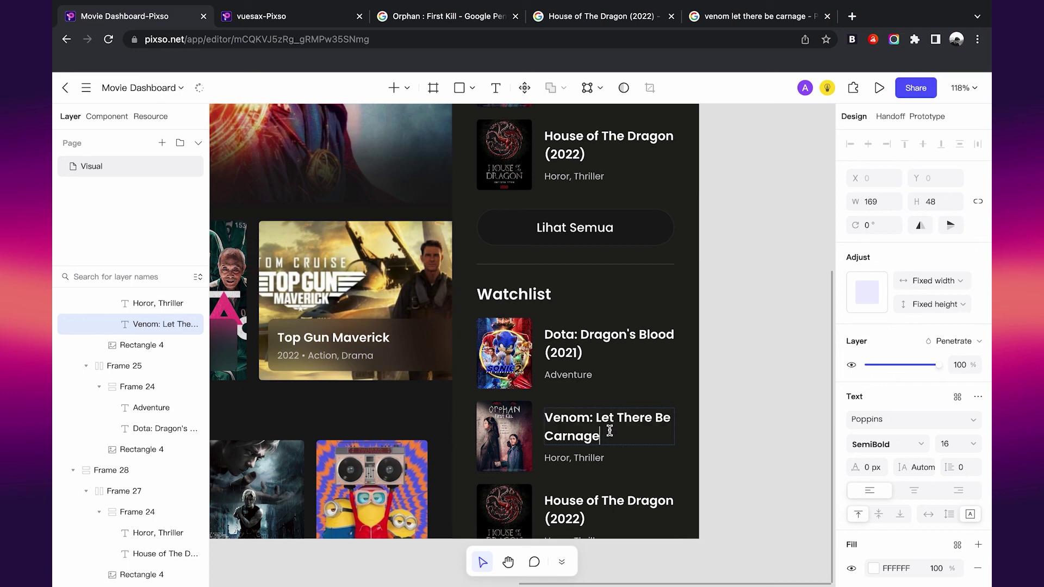
double_click(569, 457)
type("F")
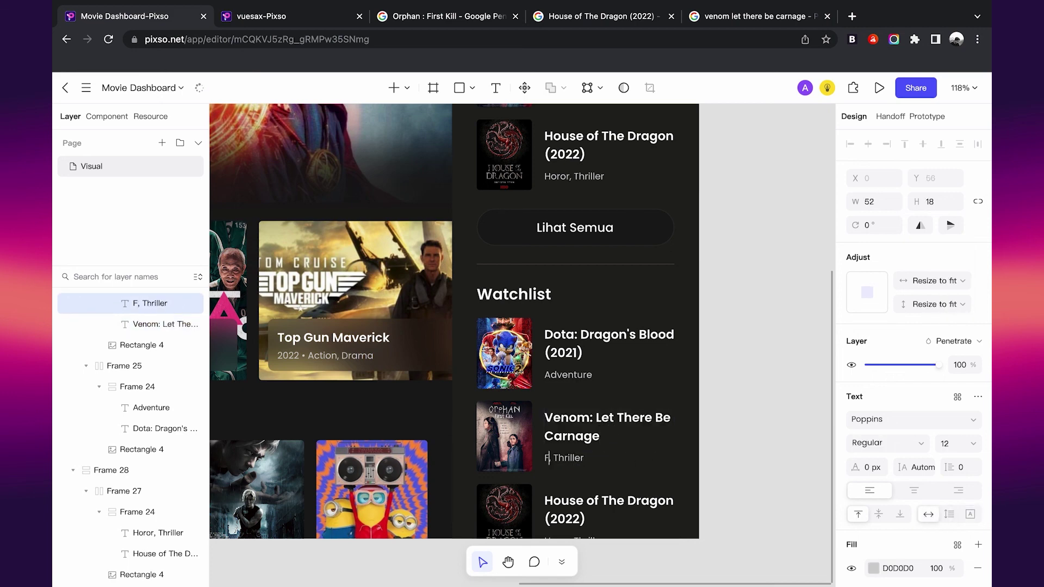
type("antasy")
double_click(598, 457)
type("Ac")
key("Escape")
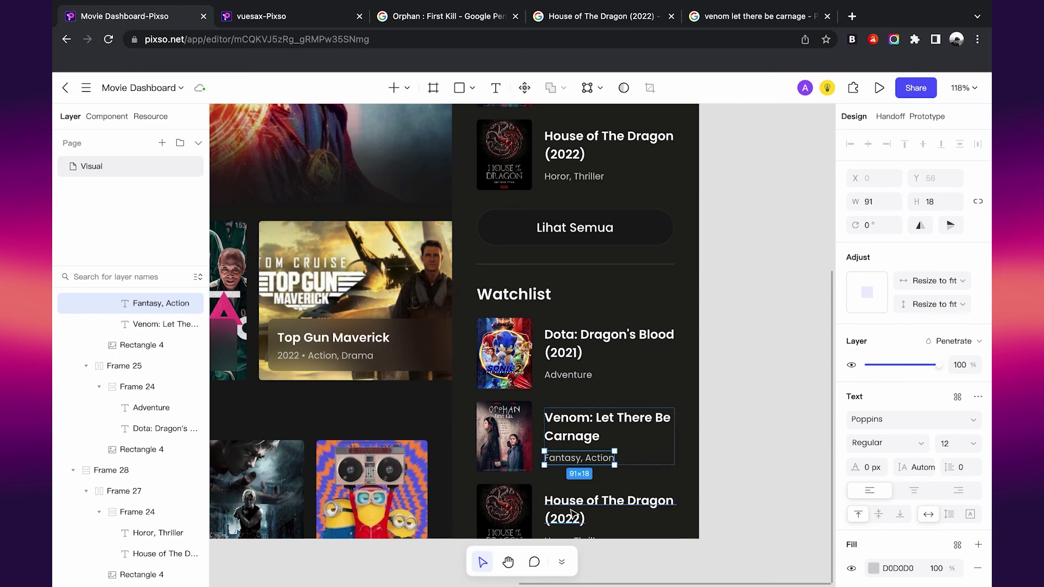
double_click(593, 509)
type("REs")
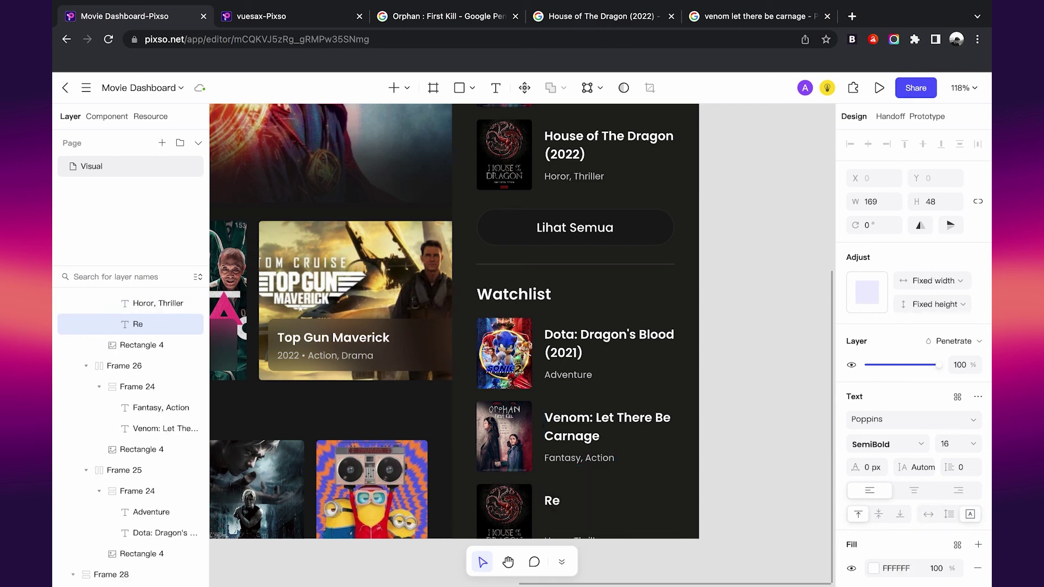
type("t")
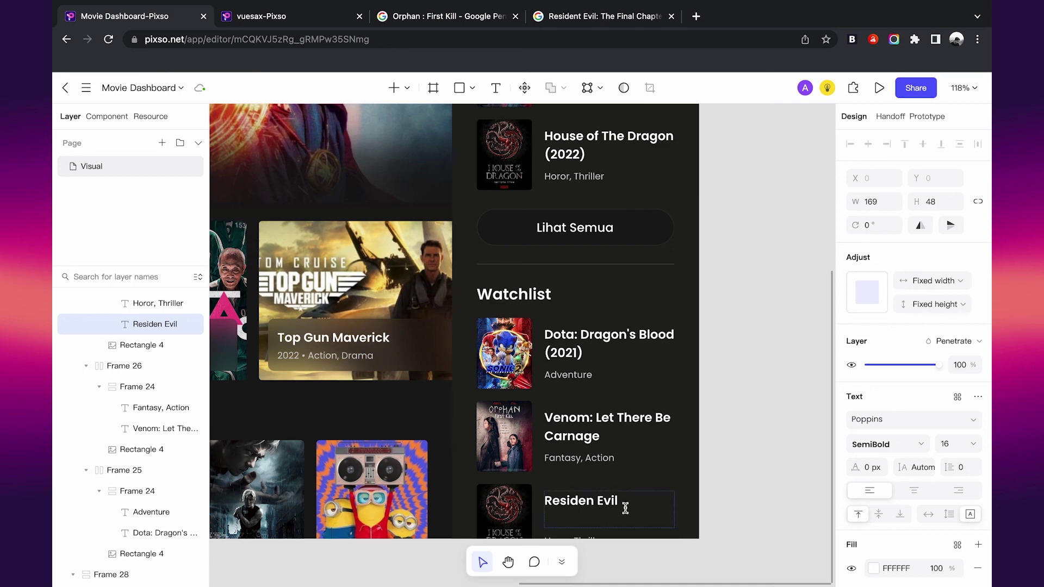
type(": The Final Chapter")
Step: Complete the Resident Evil: The Final Chapter title and give the three entries matching poster images
key("Escape")
scroll(479, 440, "down", 1)
left_click(510, 502)
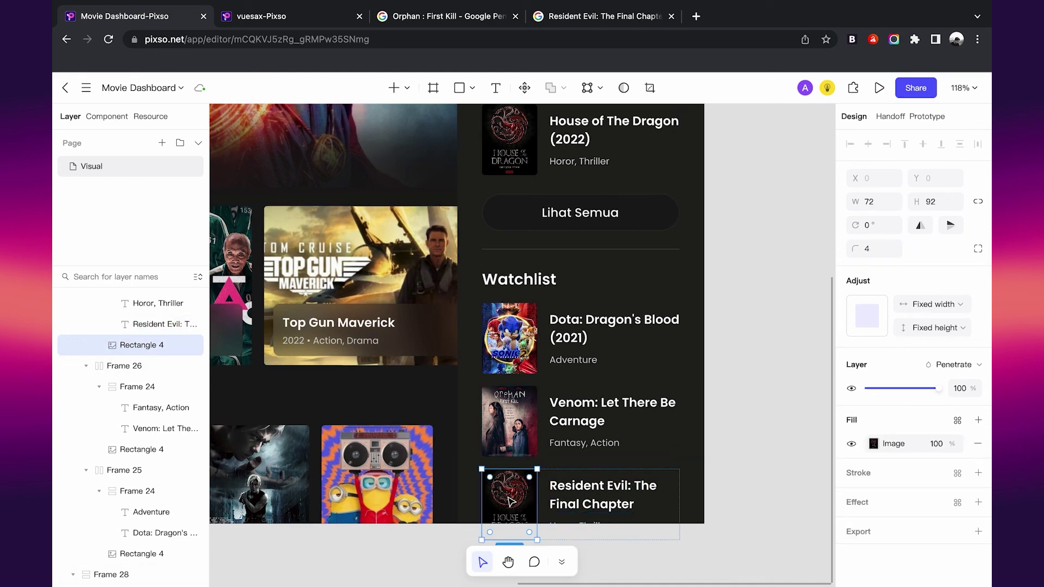
double_click(611, 412)
left_click(516, 414)
left_click(163, 532)
key("Return")
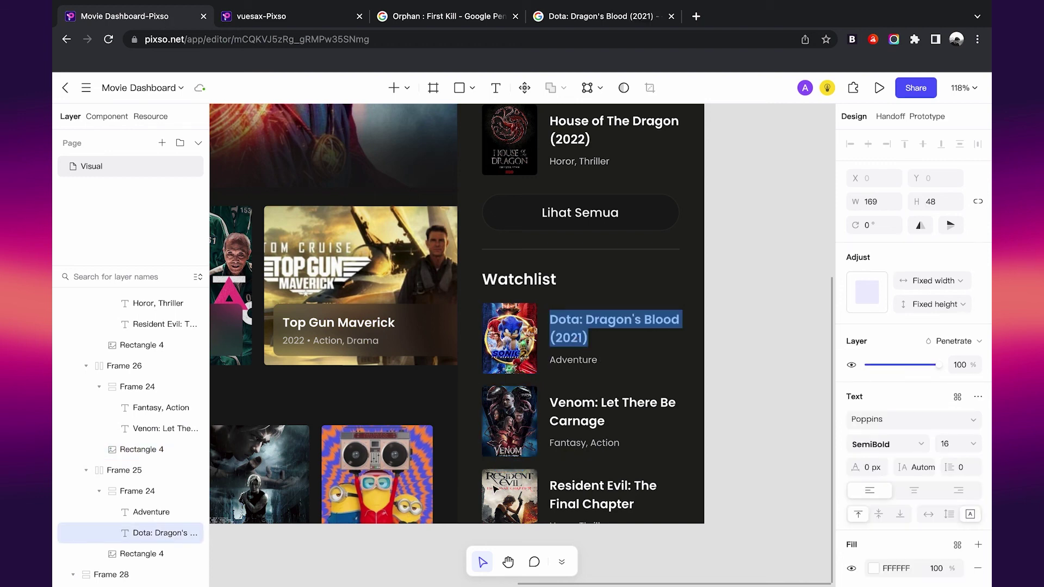
key("ctrl+z")
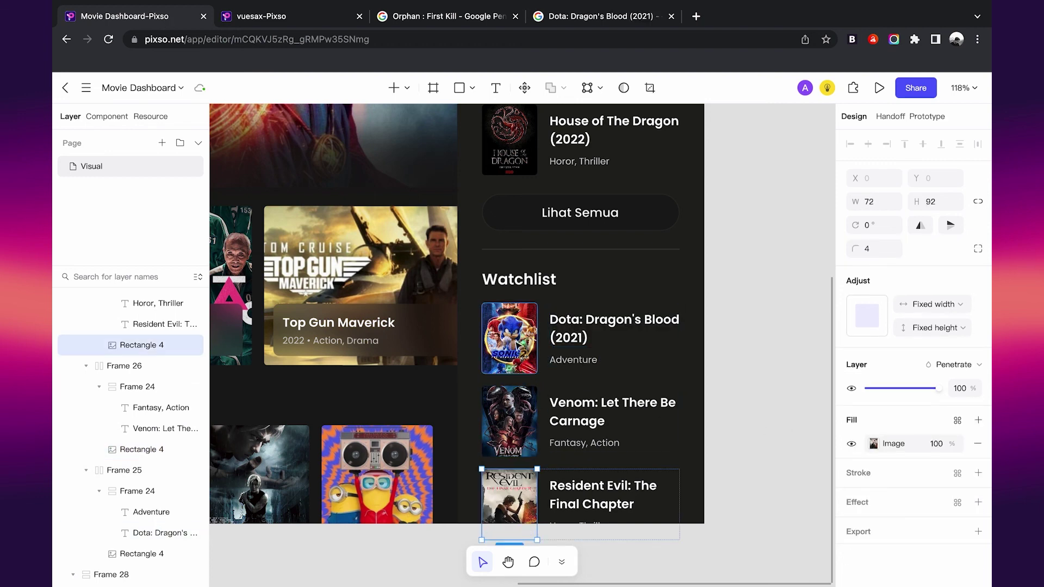
left_click(762, 331)
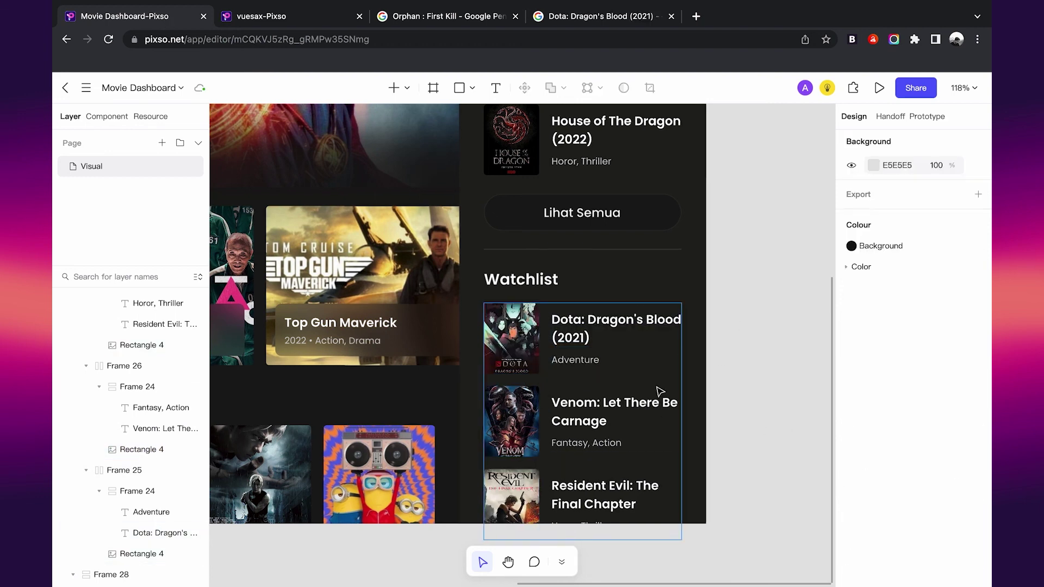
key("shift+1")
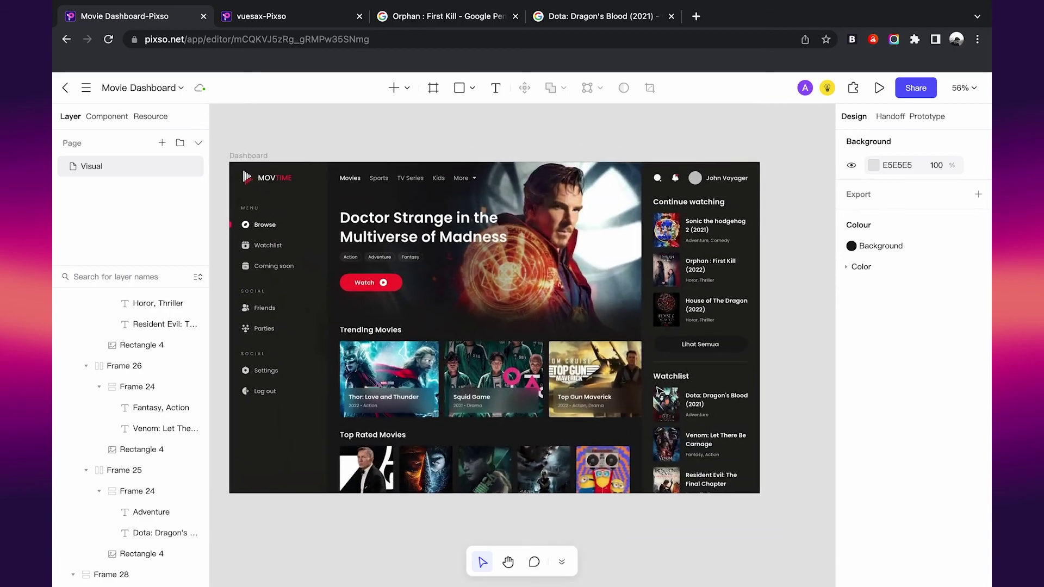